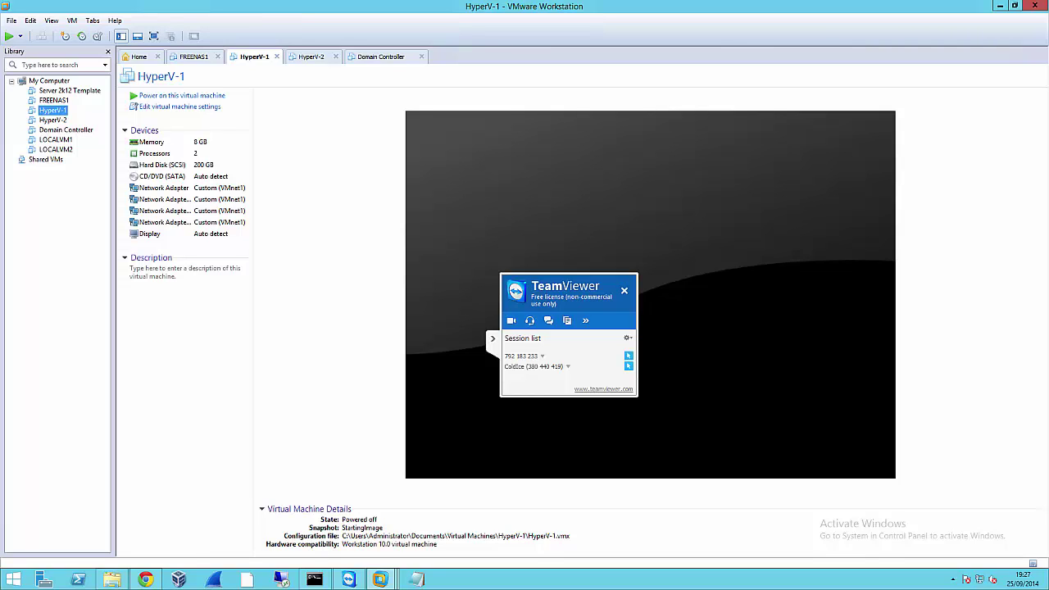
Step: Start the HyperV-1 guest from its Library context menu under Power > Start Up Guest
{"action": "right_click", "coordinate": [63, 112]}
{"action": "mouse_move", "coordinate": [154, 168]}
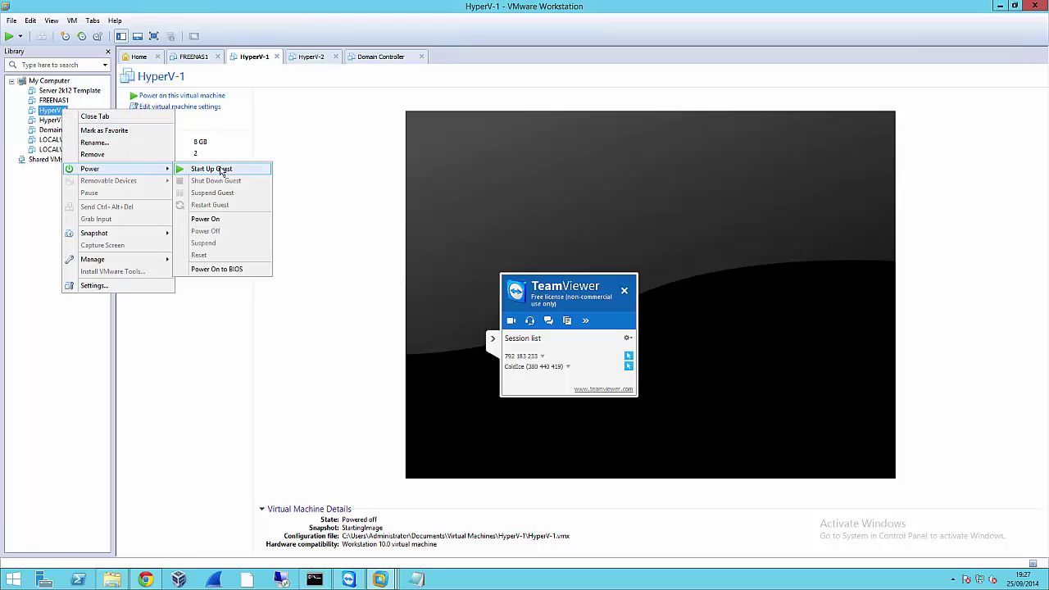
{"action": "left_click", "coordinate": [215, 169]}
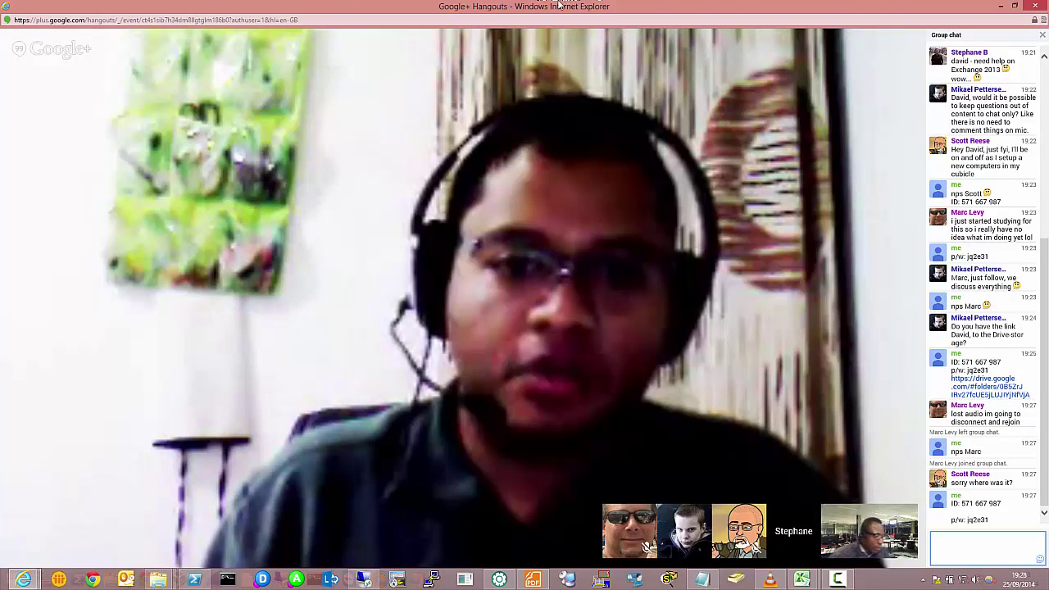
{"action": "mouse_move", "coordinate": [65, 413]}
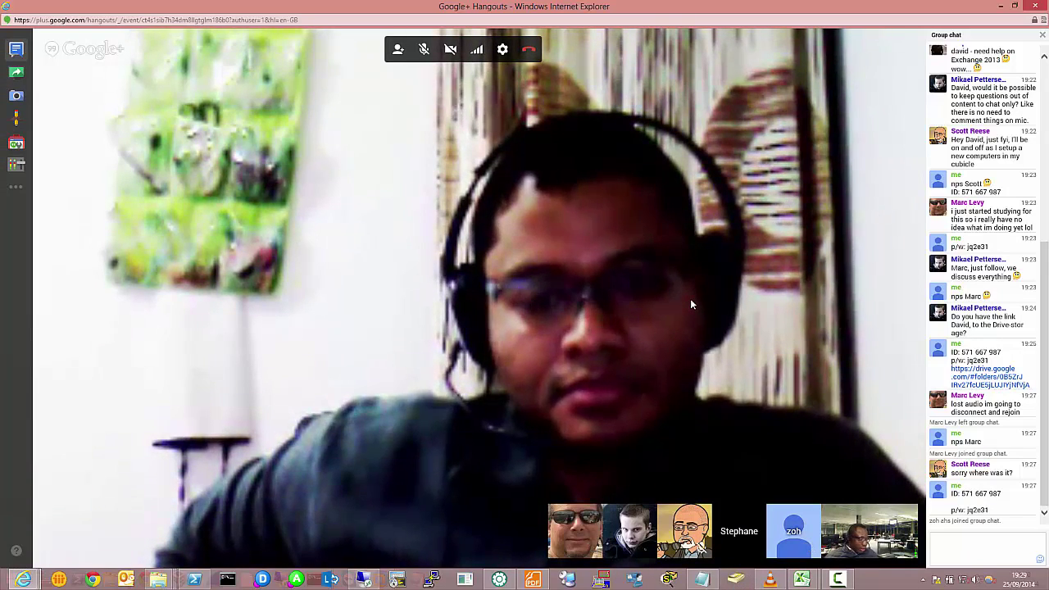
Step: Show a different participant's filmstrip thumbnail in the Hangouts main video area
{"action": "left_click", "coordinate": [757, 518]}
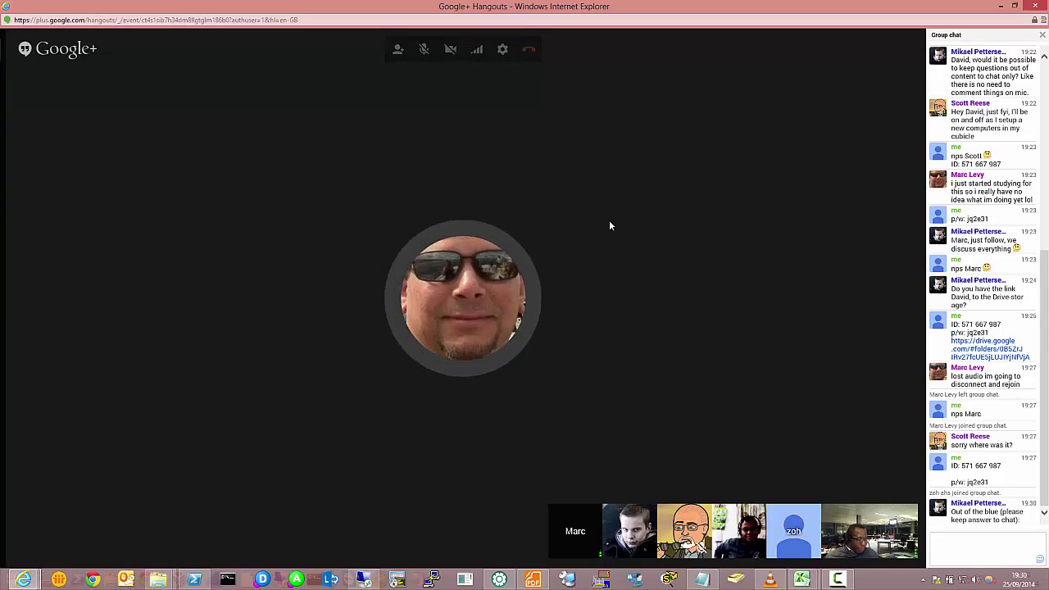
{"action": "mouse_move", "coordinate": [811, 520]}
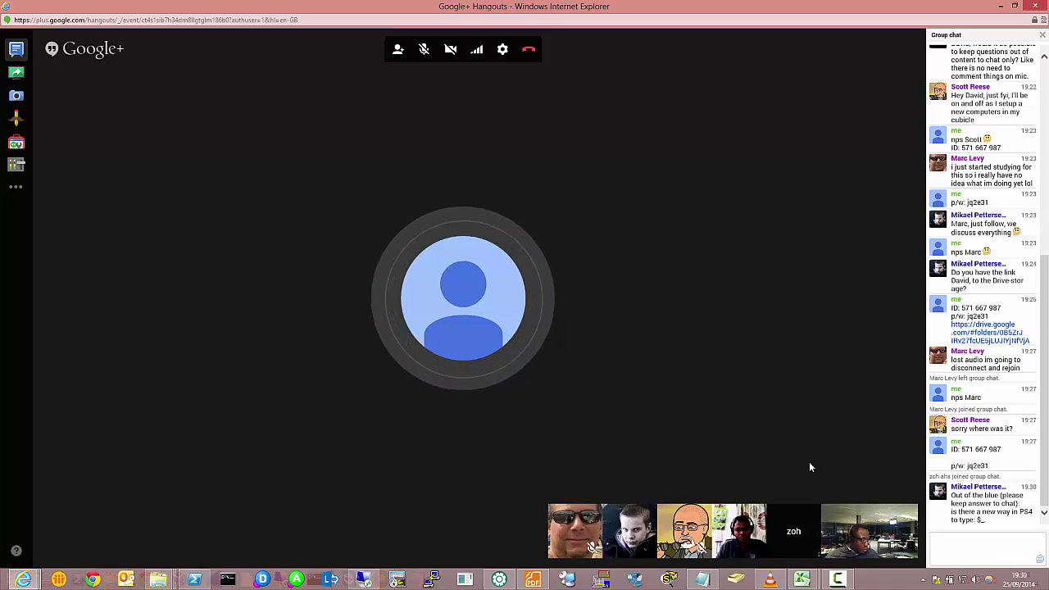
Step: Send a '?' message in the Hangouts group chat
{"action": "left_click", "coordinate": [969, 557]}
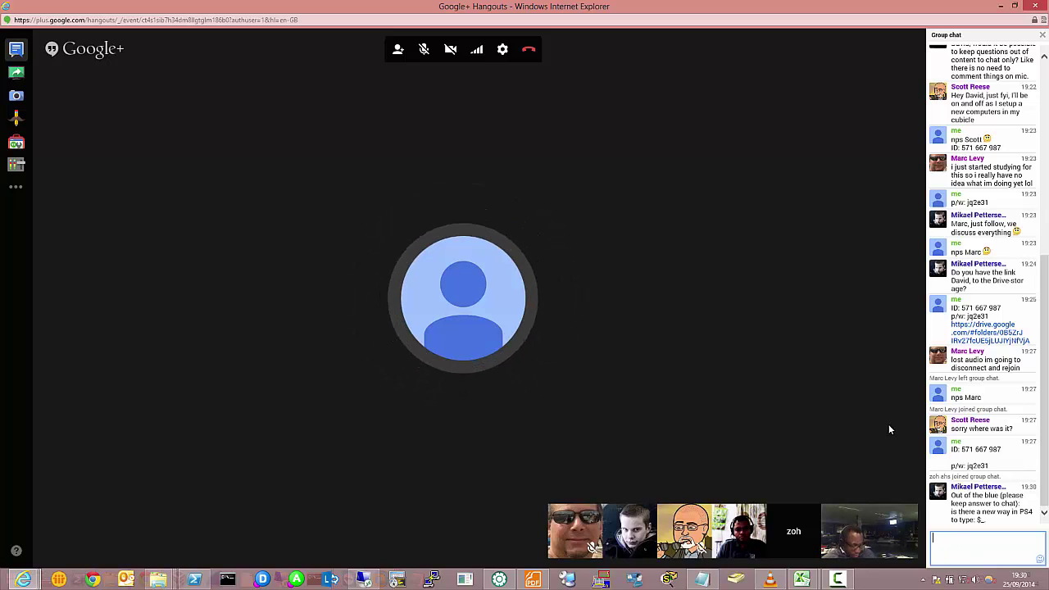
{"action": "type", "text": "?"}
{"action": "key", "text": "Return"}
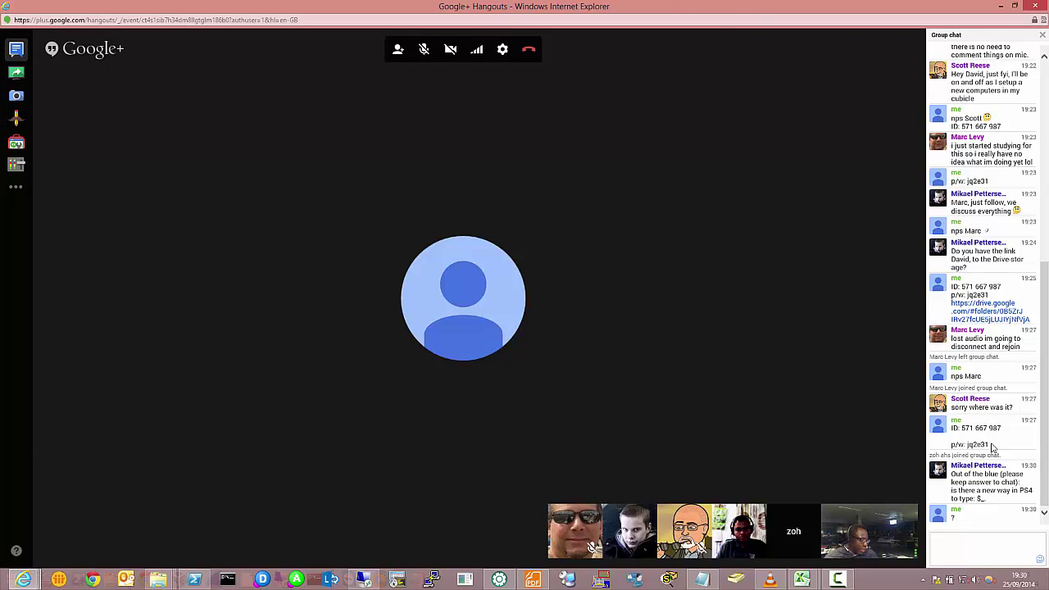
Step: Repost the earlier meeting ID and password message in the chat, then return to VMware
{"action": "left_click_drag", "start_coordinate": [990, 446], "coordinate": [950, 427]}
{"action": "key", "text": "ctrl+c"}
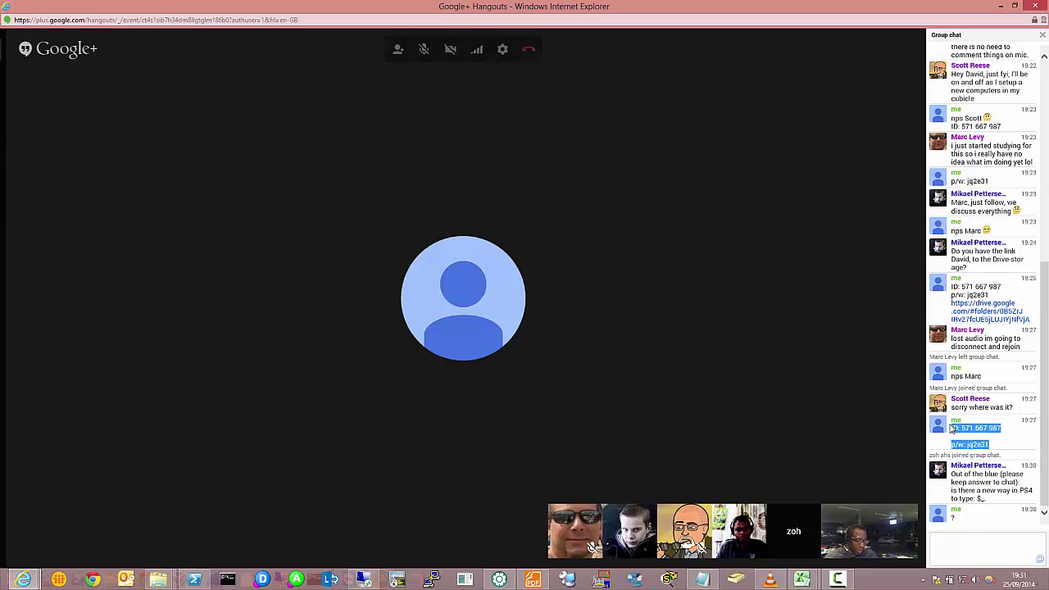
{"action": "left_click", "coordinate": [969, 538]}
{"action": "key", "text": "ctrl+v"}
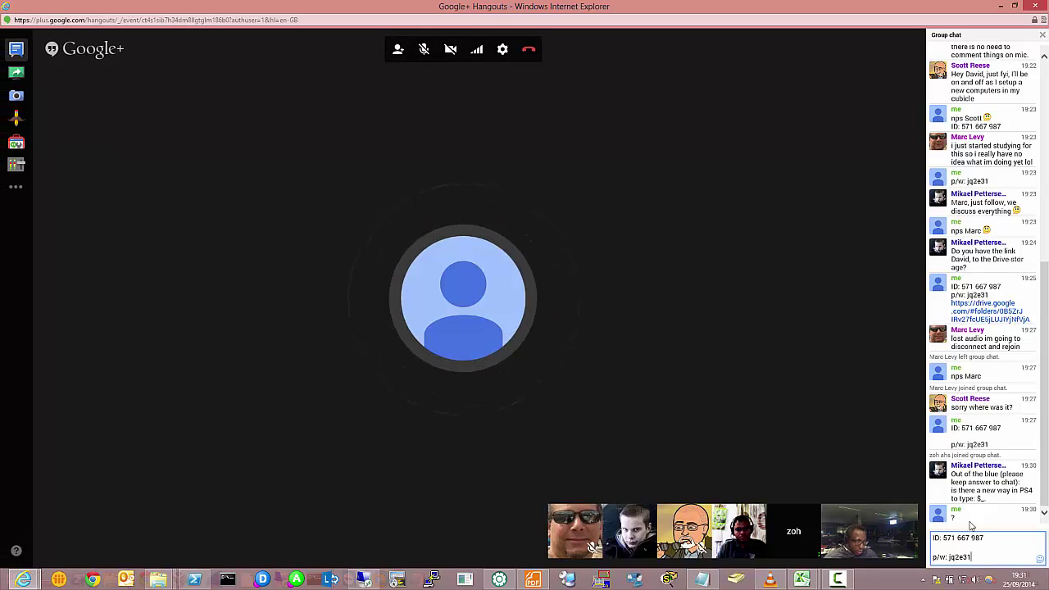
{"action": "key", "text": "Return"}
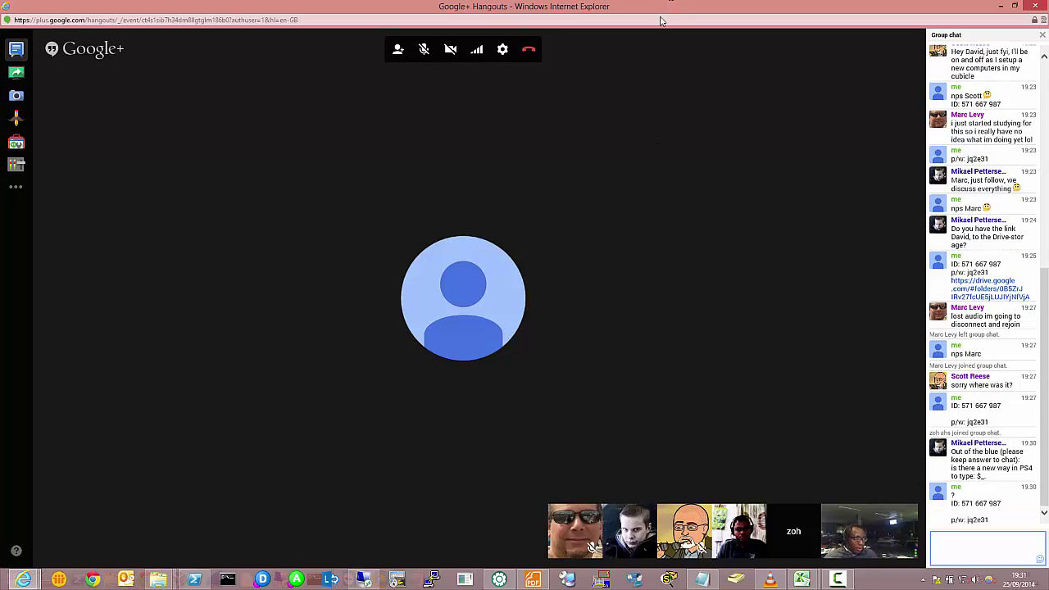
{"action": "key", "text": "alt+Tab"}
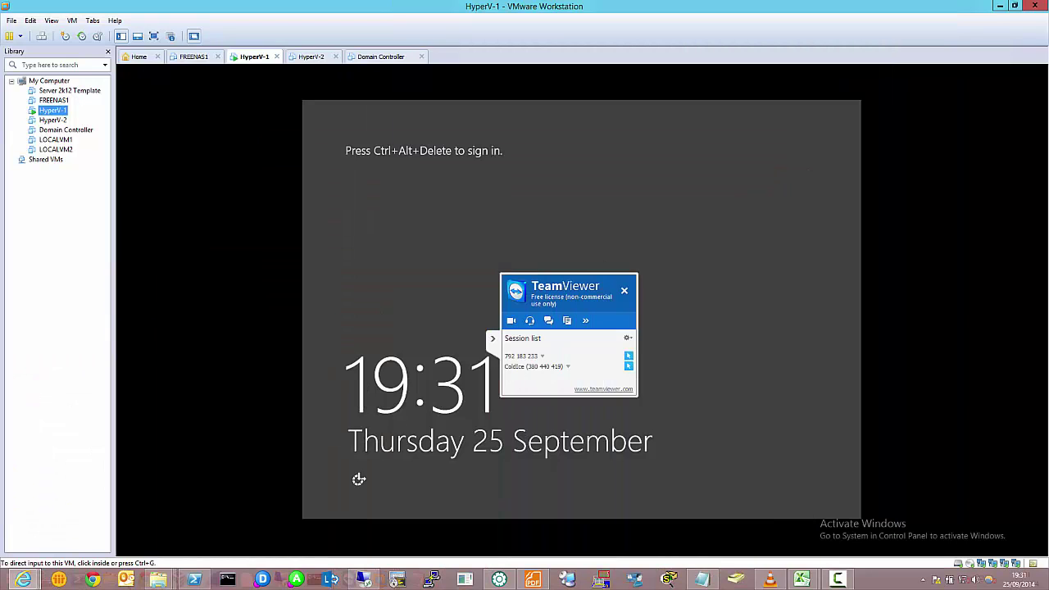
Step: End the TeamViewer session, dismiss the sponsored-session notice and minimize TeamViewer's windows
{"action": "left_click", "coordinate": [624, 292]}
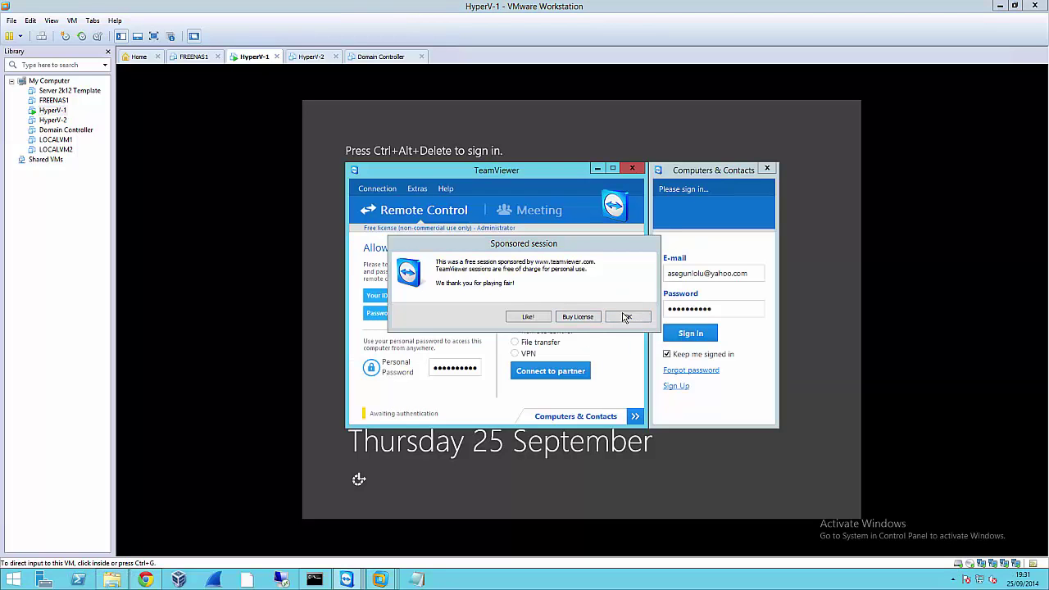
{"action": "left_click", "coordinate": [628, 318]}
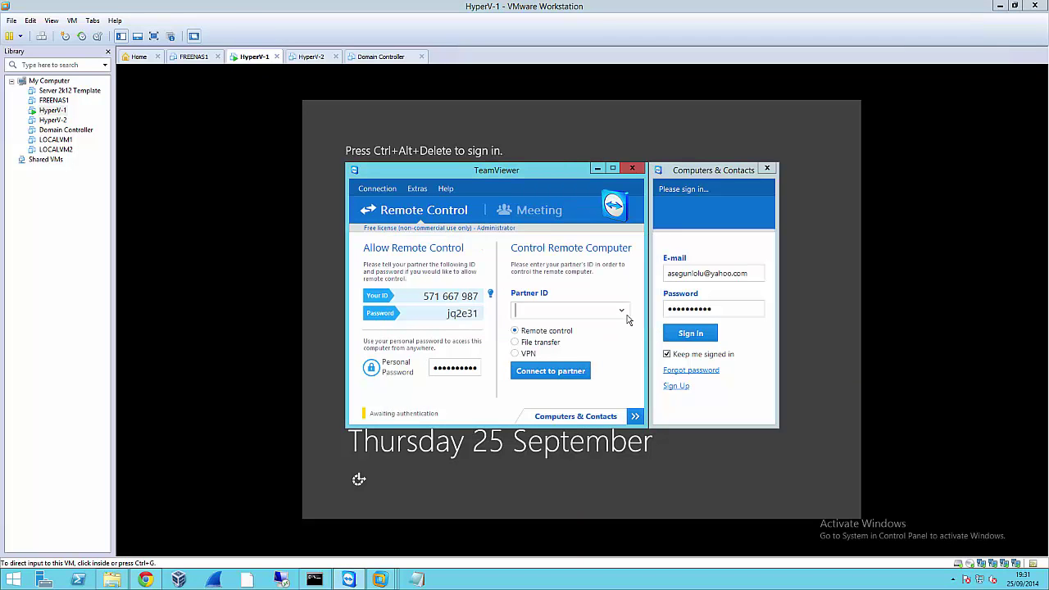
{"action": "left_click", "coordinate": [350, 580]}
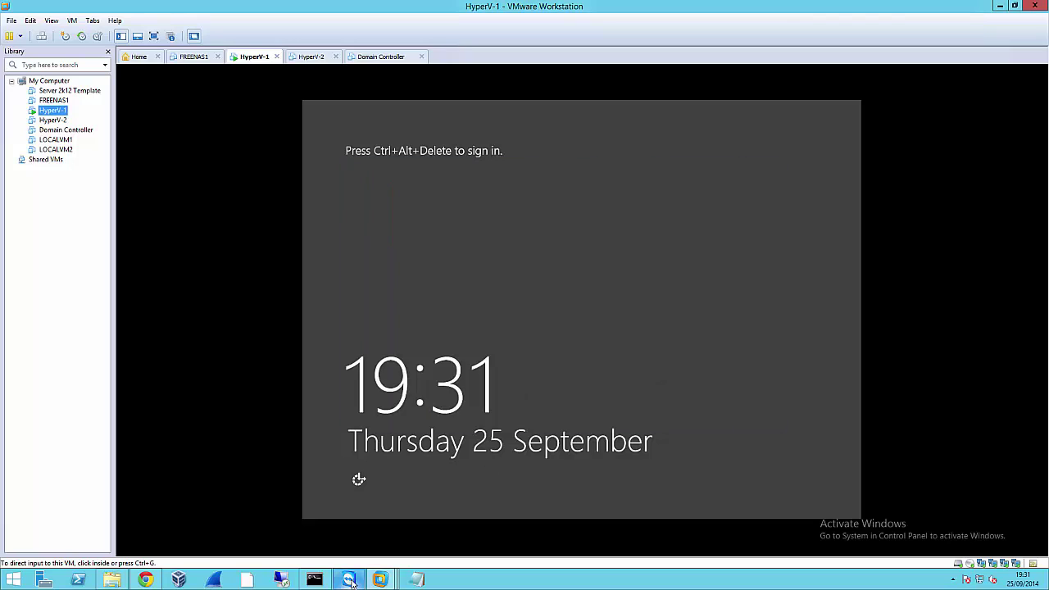
{"action": "left_click", "coordinate": [350, 580]}
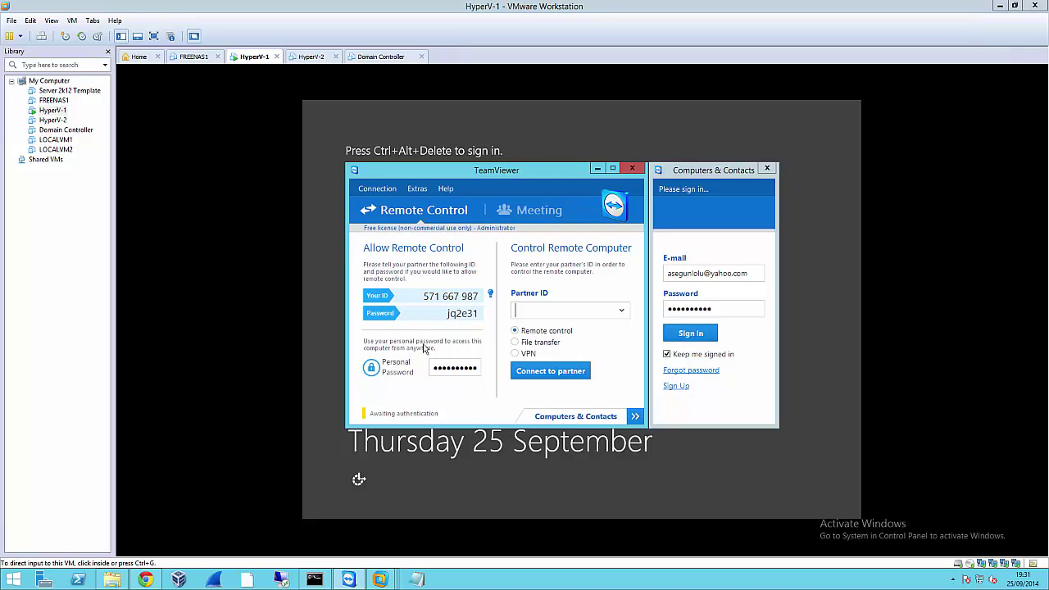
{"action": "left_click", "coordinate": [595, 169]}
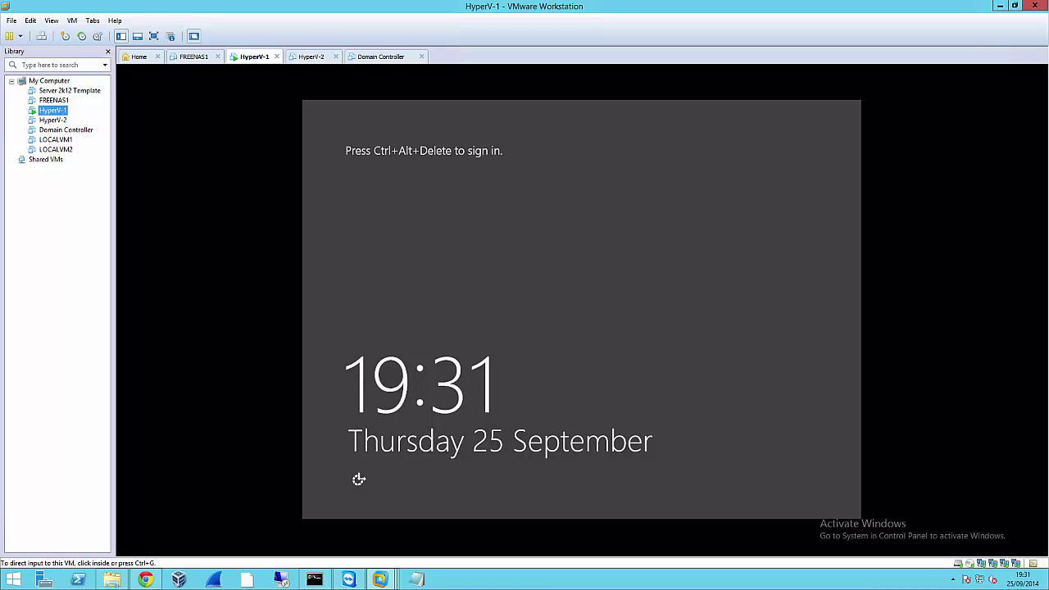
Step: Click into the HyperV-1 VM, then release input back to the host with Ctrl+Alt
{"action": "left_click", "coordinate": [314, 450]}
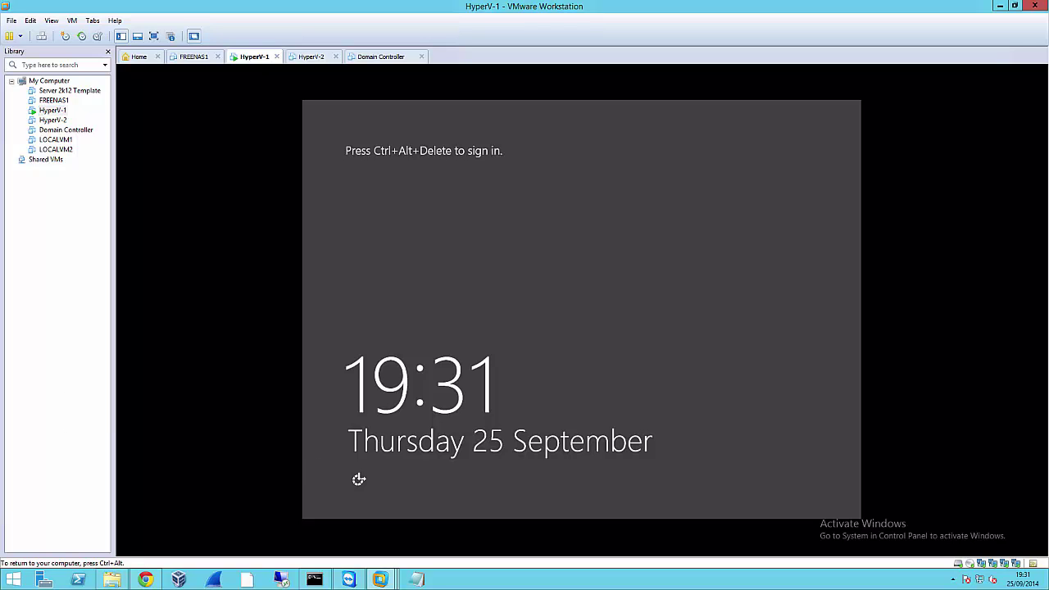
{"action": "key", "text": "ctrl+alt"}
{"action": "left_click", "coordinate": [349, 579]}
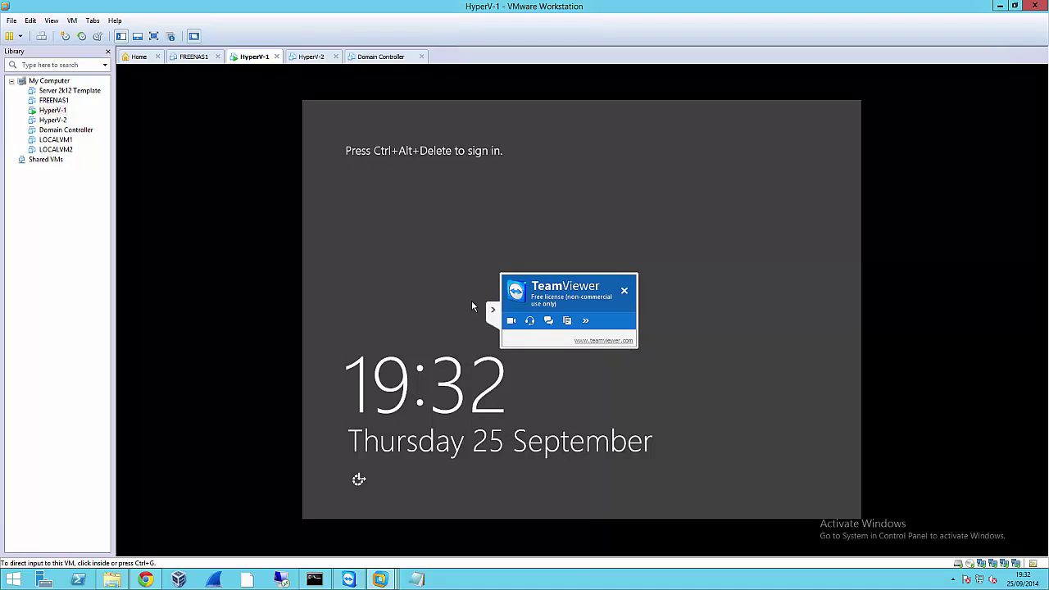
Step: Expand the TeamViewer session list and drag its panel lower on the HyperV-1 screen
{"action": "left_click", "coordinate": [491, 311]}
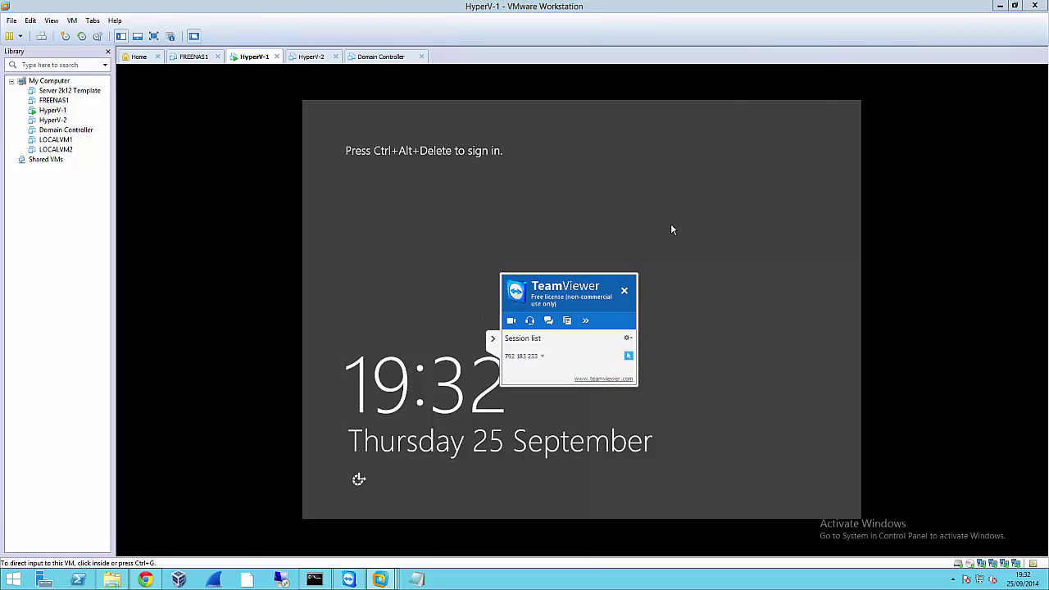
{"action": "left_click_drag", "start_coordinate": [822, 50], "coordinate": [950, 278]}
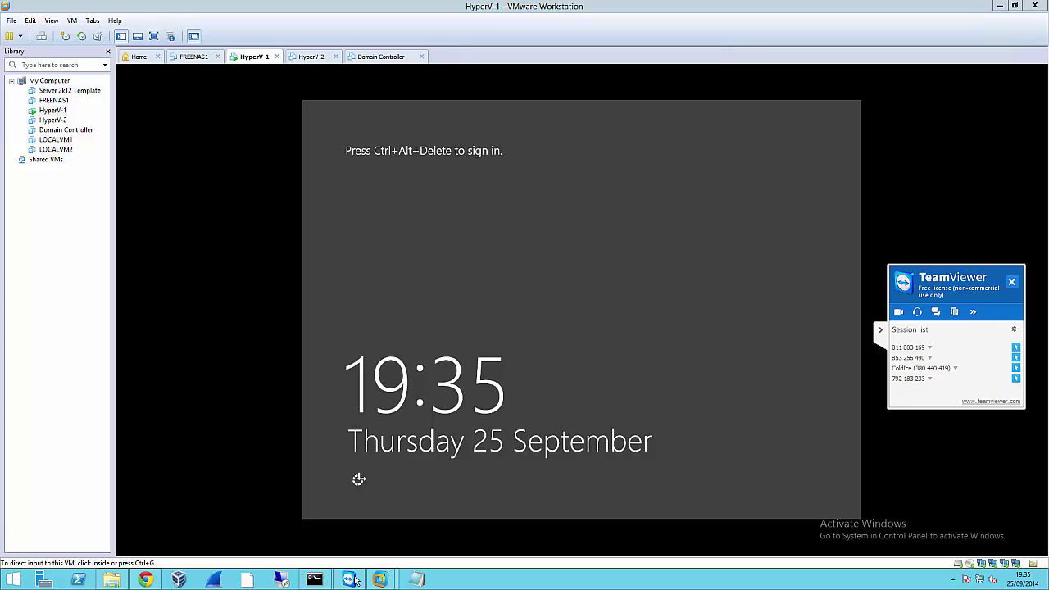
Step: Launch Paint by running mspaint from the Command Prompt
{"action": "left_click", "coordinate": [313, 580]}
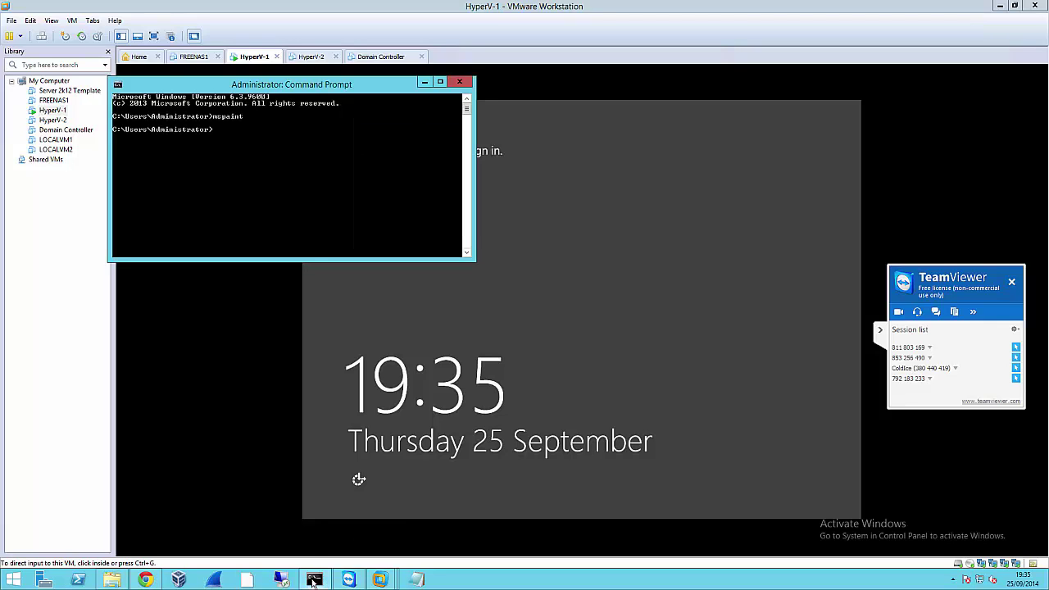
{"action": "type", "text": "mspaint"}
{"action": "key", "text": "Return"}
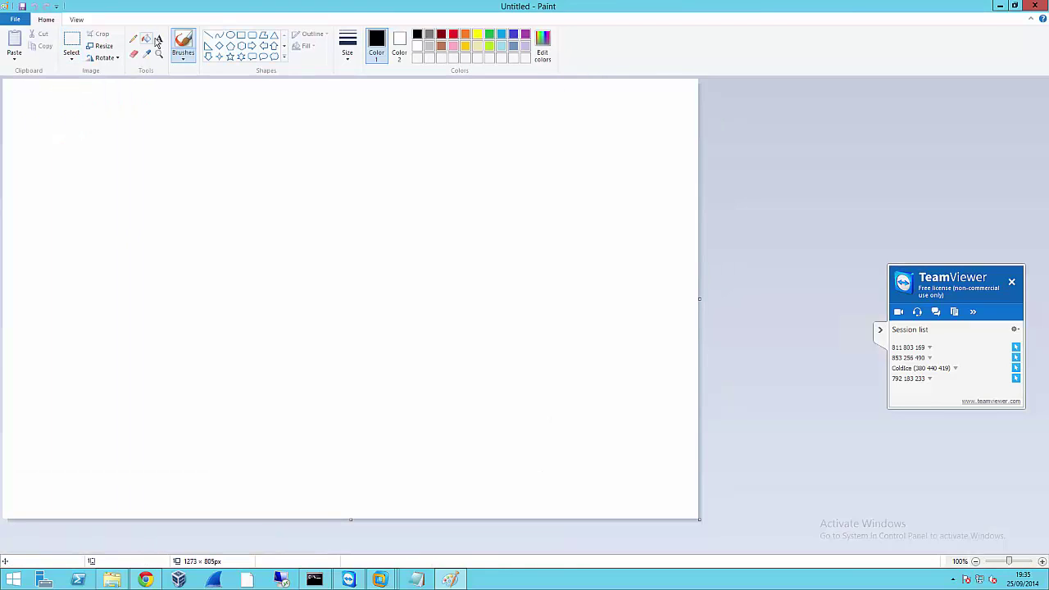
Step: Add a top-left text note with lines '- Intel-VT or AMD-V' and '- X64'
{"action": "left_click", "coordinate": [159, 39]}
{"action": "left_click", "coordinate": [108, 126]}
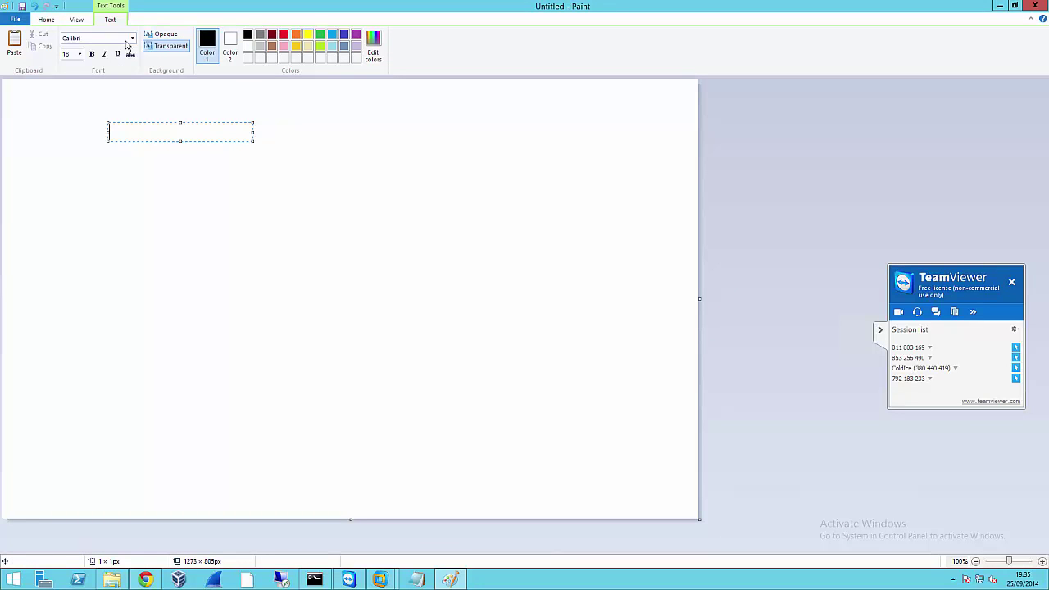
{"action": "type", "text": "- Intel-VT or AMD-BV"}
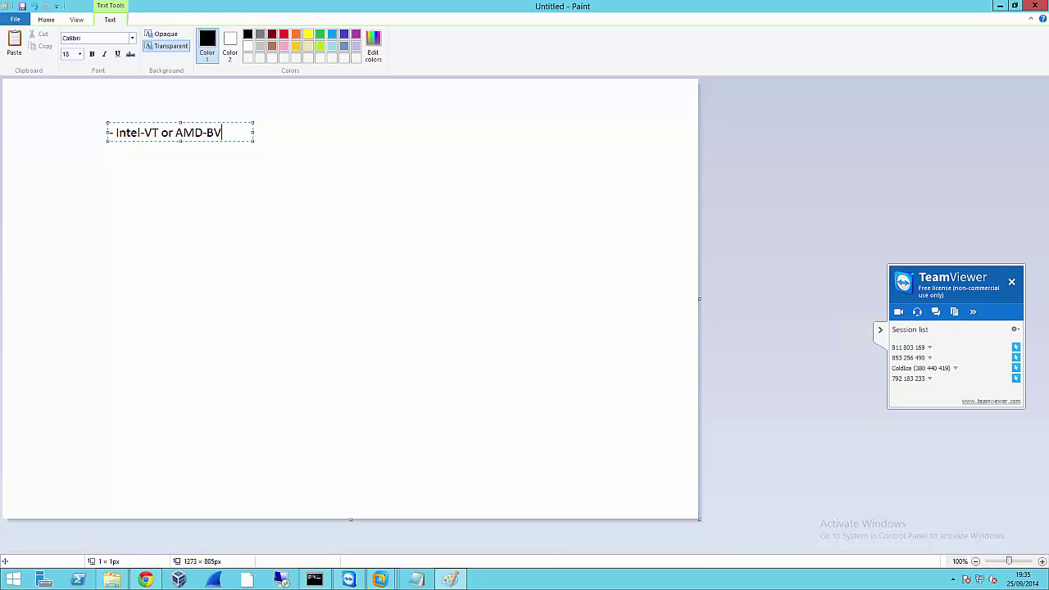
{"action": "key", "text": "BackSpace"}
{"action": "key", "text": "BackSpace"}
{"action": "type", "text": "V"}
{"action": "key", "text": "Return"}
{"action": "type", "text": "- X64"}
{"action": "key", "text": "Return"}
Step: Open a new Chrome tab and enter 'ring 0 hypervisor' in the omnibox
{"action": "left_click", "coordinate": [145, 579]}
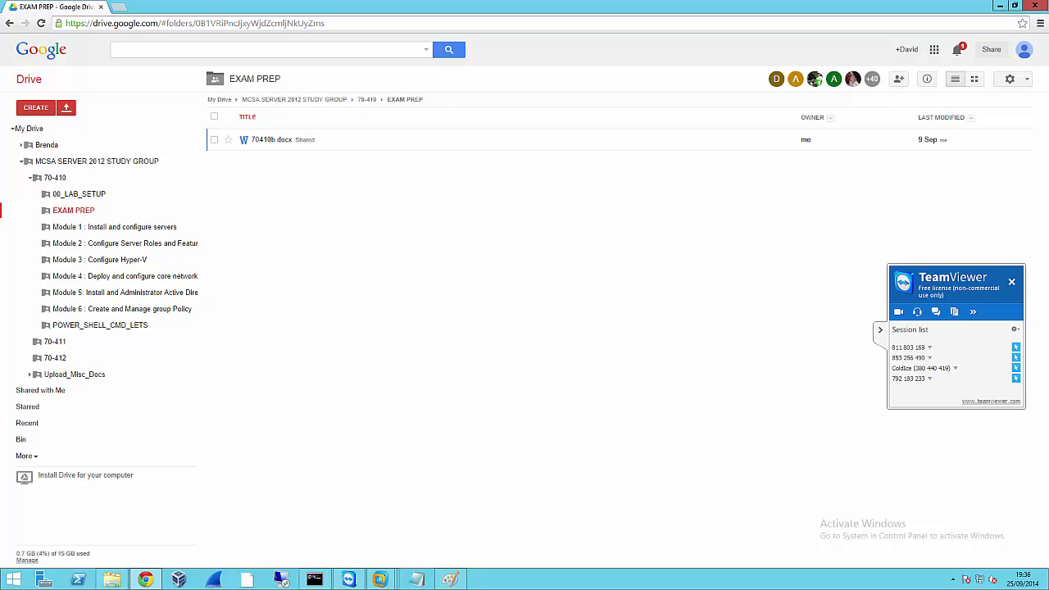
{"action": "left_click", "coordinate": [120, 8]}
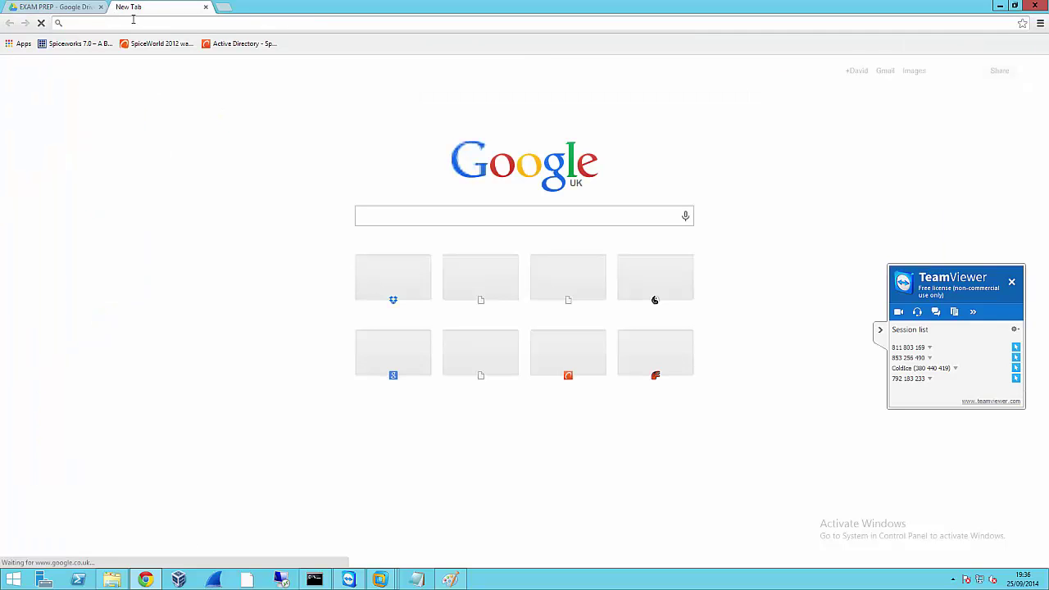
{"action": "type", "text": "ring 0 hy"}
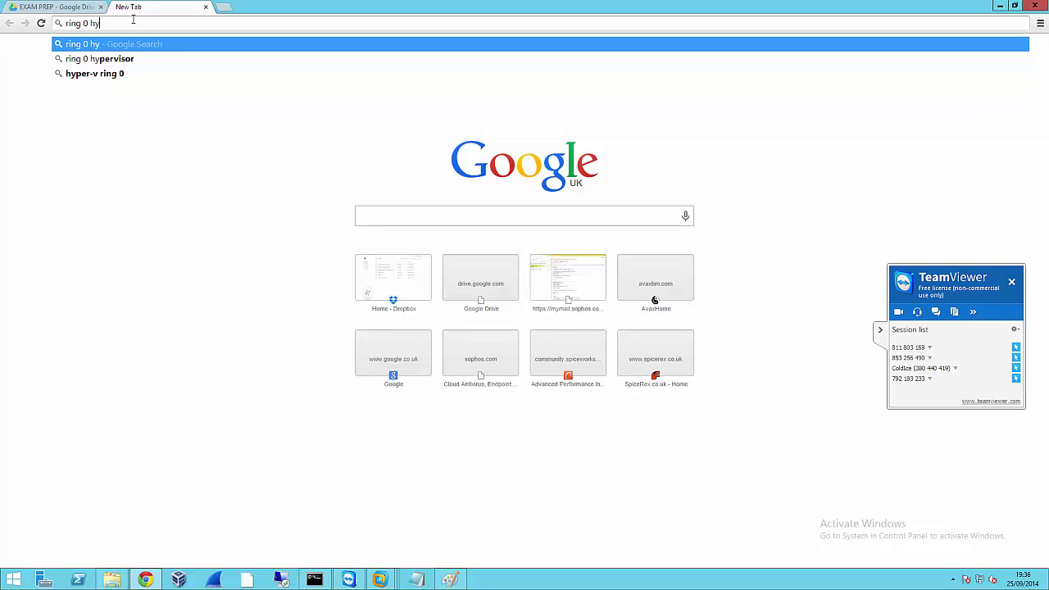
{"action": "type", "text": "pervisor"}
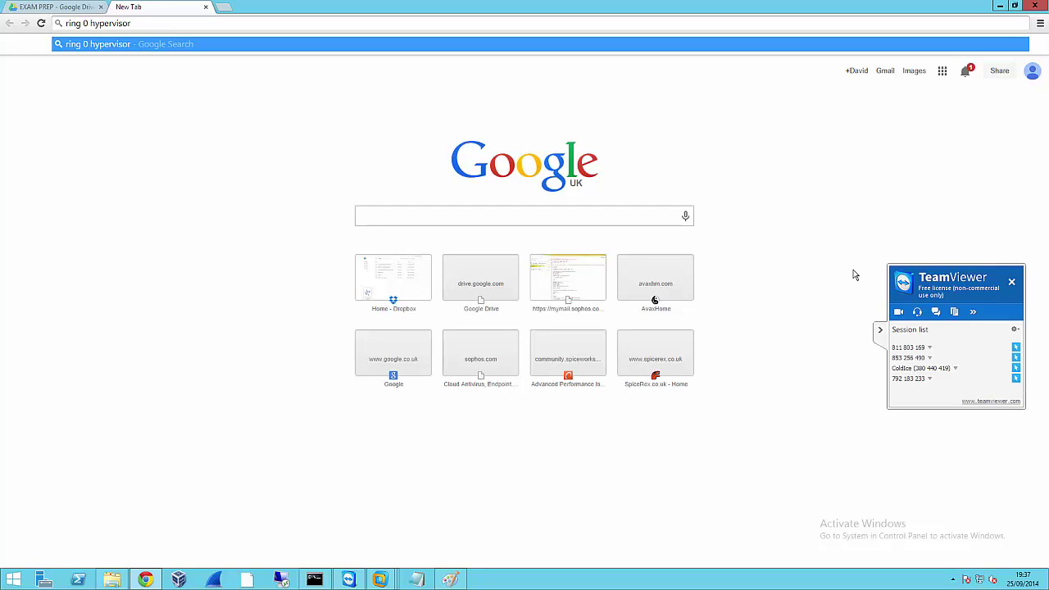
Step: Dismiss Chrome's suggestions, view TeamViewer's main window, then switch to the HyperV-1 VMware window
{"action": "left_click", "coordinate": [778, 217]}
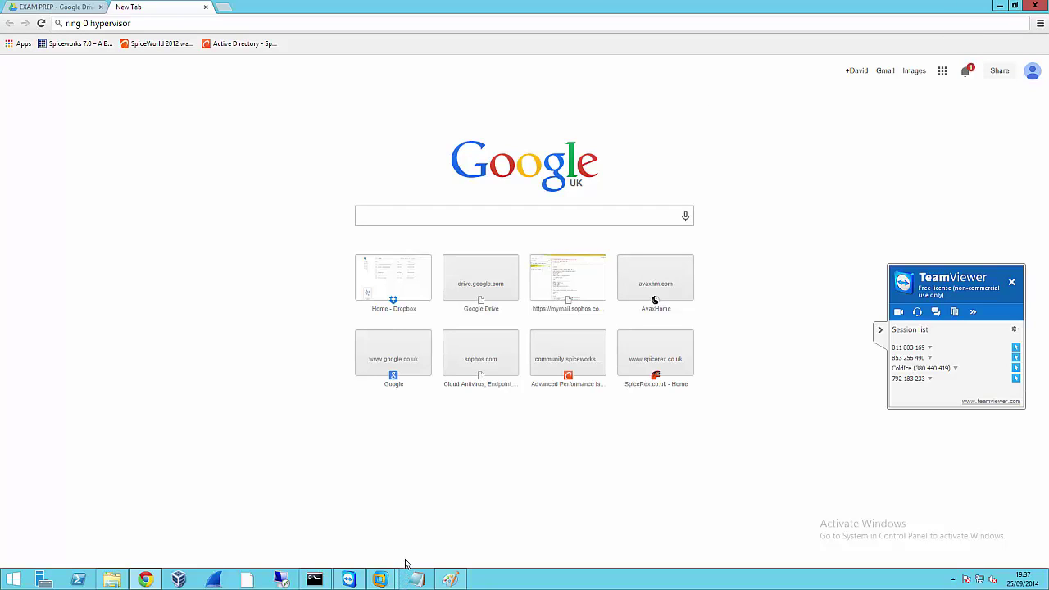
{"action": "left_click", "coordinate": [349, 578]}
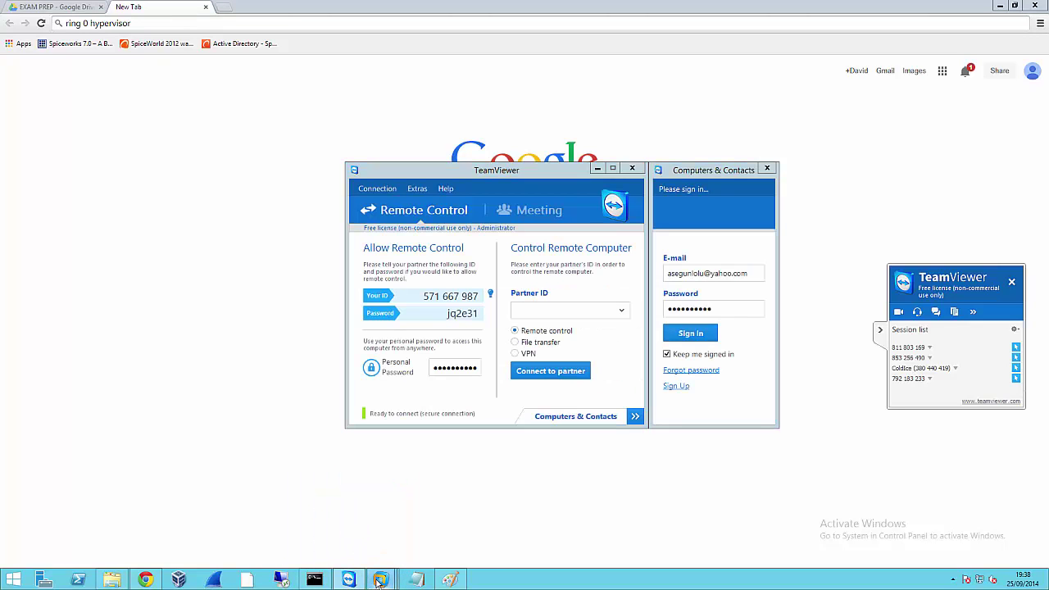
{"action": "mouse_move", "coordinate": [380, 579]}
{"action": "left_click", "coordinate": [348, 528]}
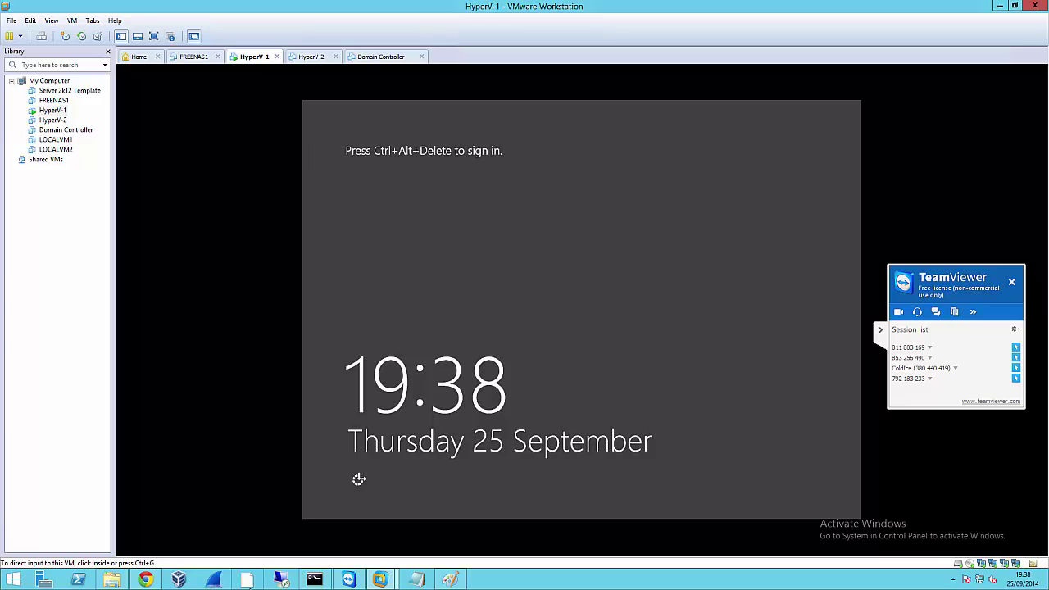
Step: Type the account password into Notepad, return to HyperV-1, release input and open VMware's Edit menu
{"action": "left_click", "coordinate": [415, 579]}
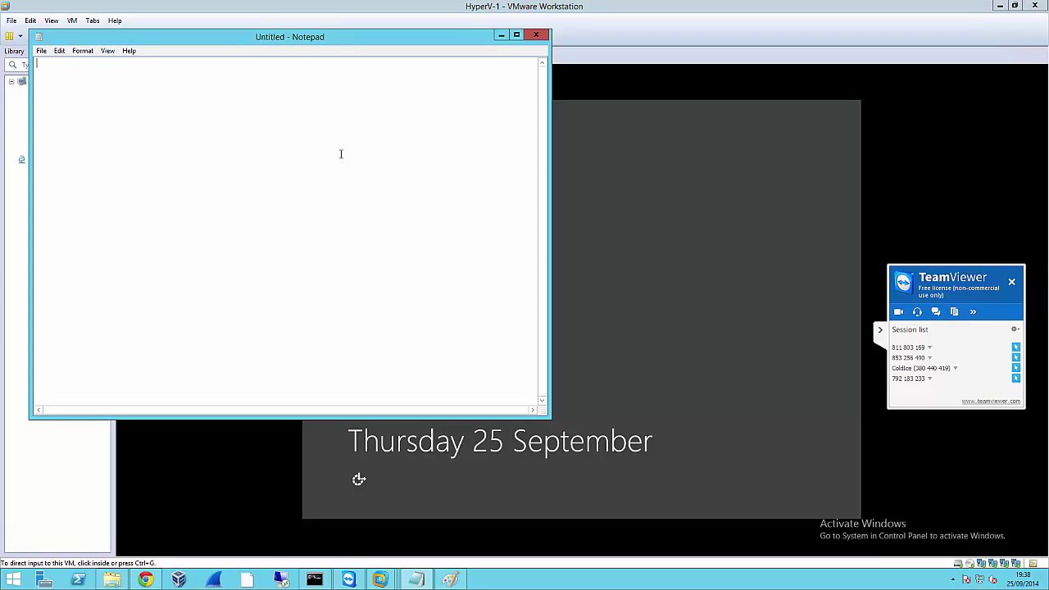
{"action": "key", "text": "alt+Tab"}
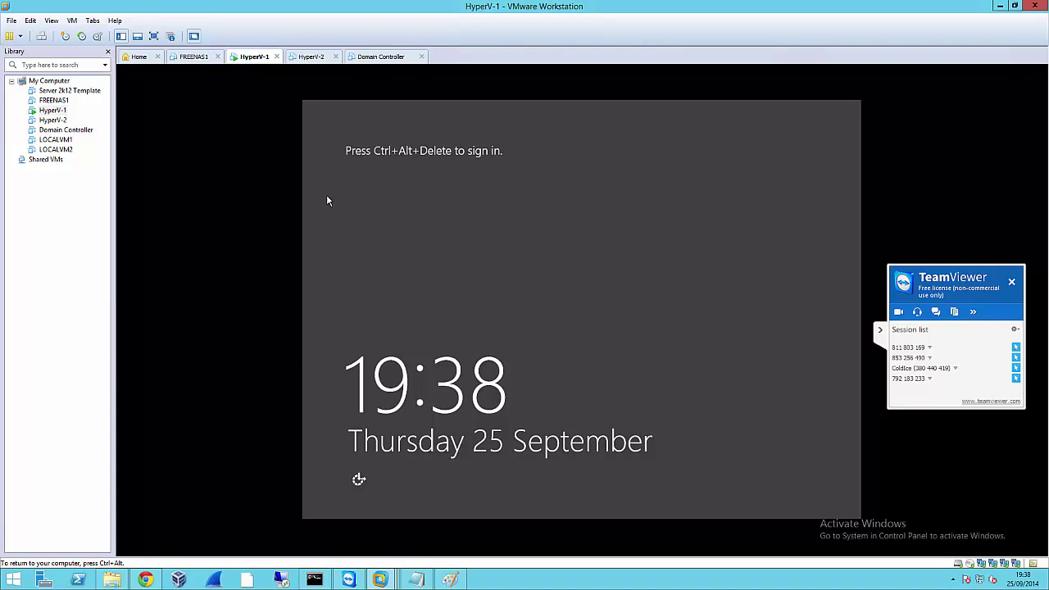
{"action": "key", "text": "ctrl+alt"}
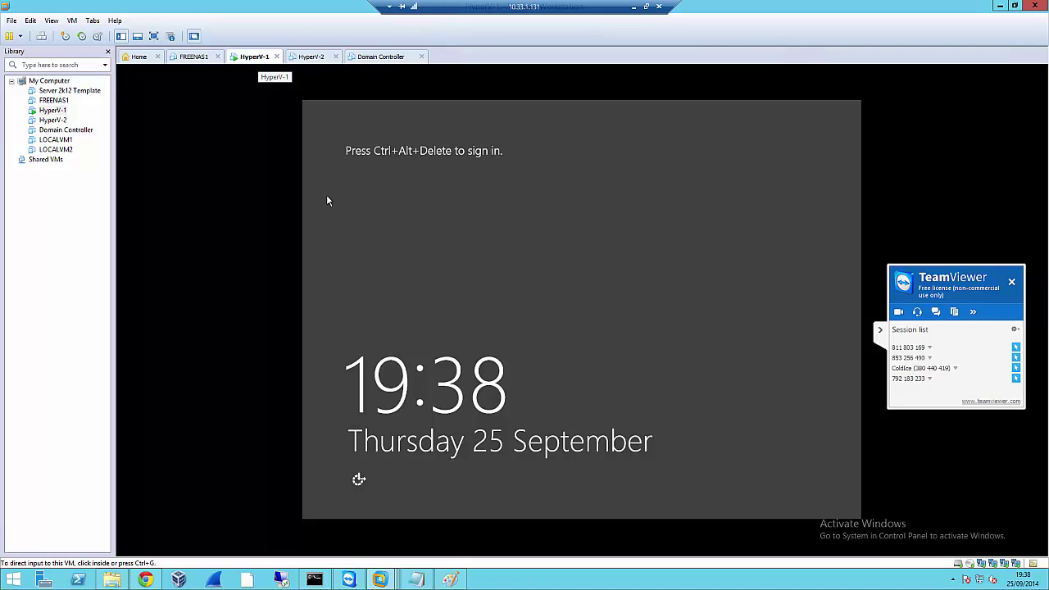
{"action": "key", "text": "alt+e"}
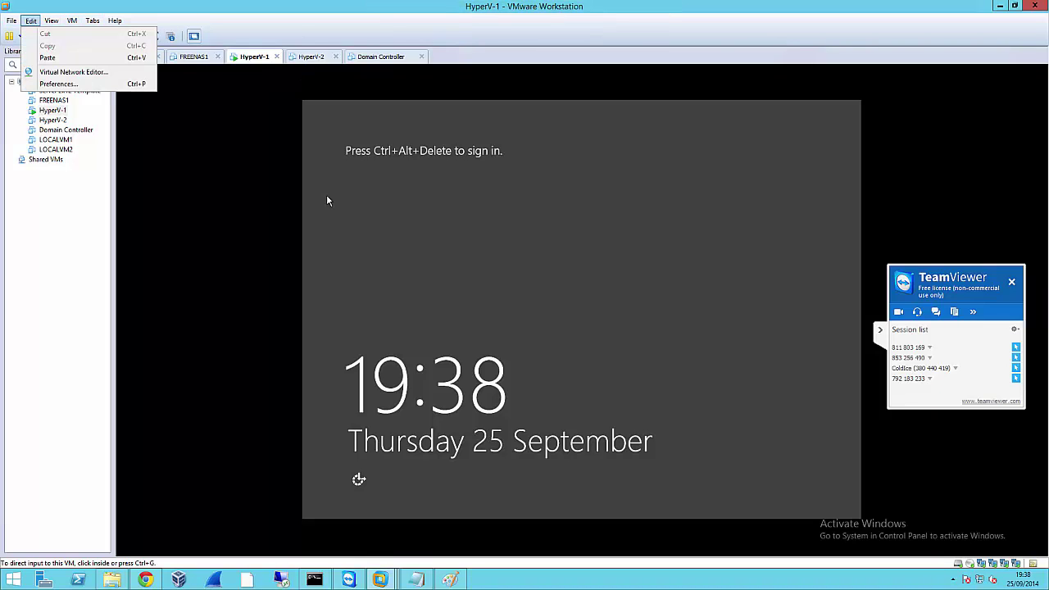
Step: Send Ctrl+Alt+Del to HyperV-1 through the VM menu using keyboard navigation
{"action": "key", "text": "Left"}
{"action": "key", "text": "Down"}
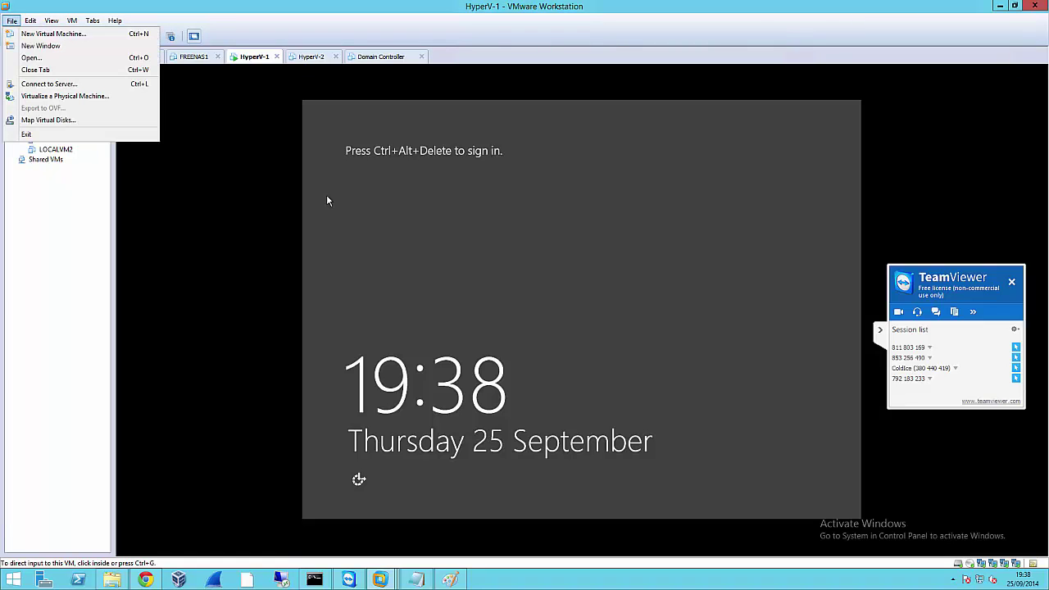
{"action": "key", "text": "Right"}
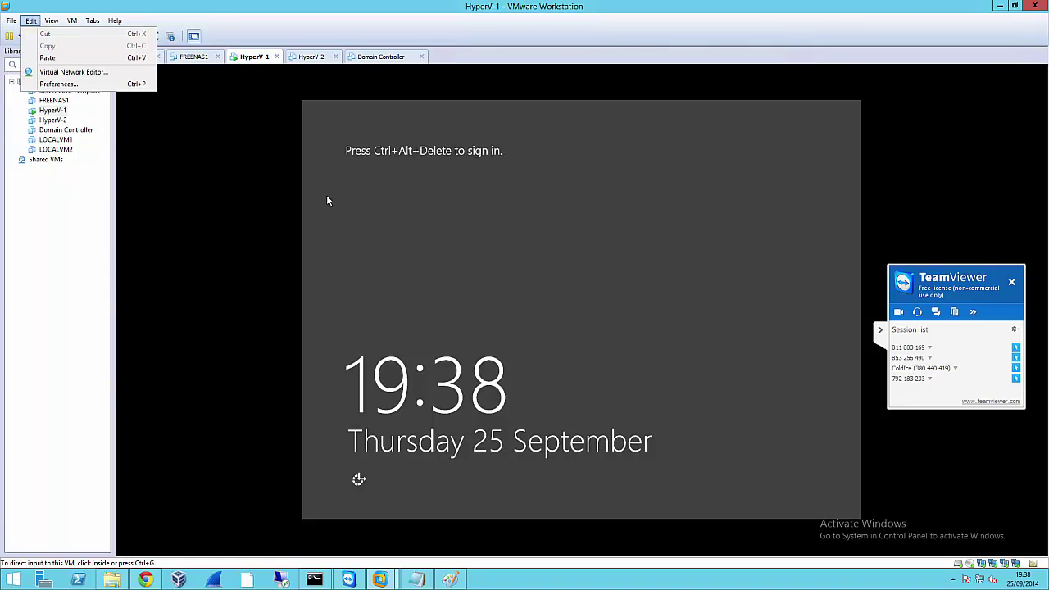
{"action": "key", "text": "Right"}
{"action": "key", "text": "Right"}
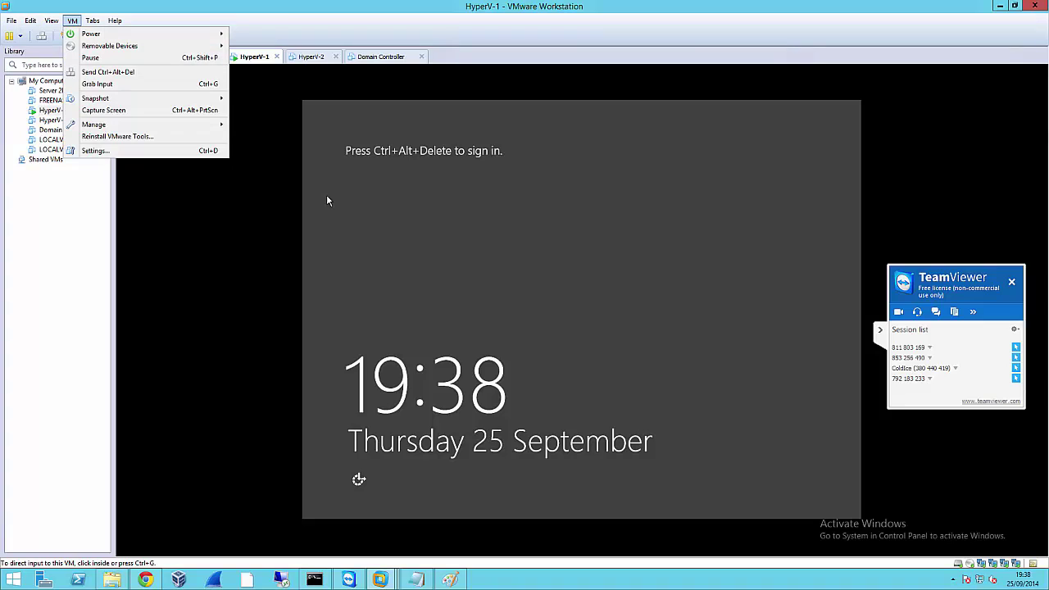
{"action": "key", "text": "Down"}
{"action": "key", "text": "Down"}
{"action": "key", "text": "Down"}
{"action": "key", "text": "Return"}
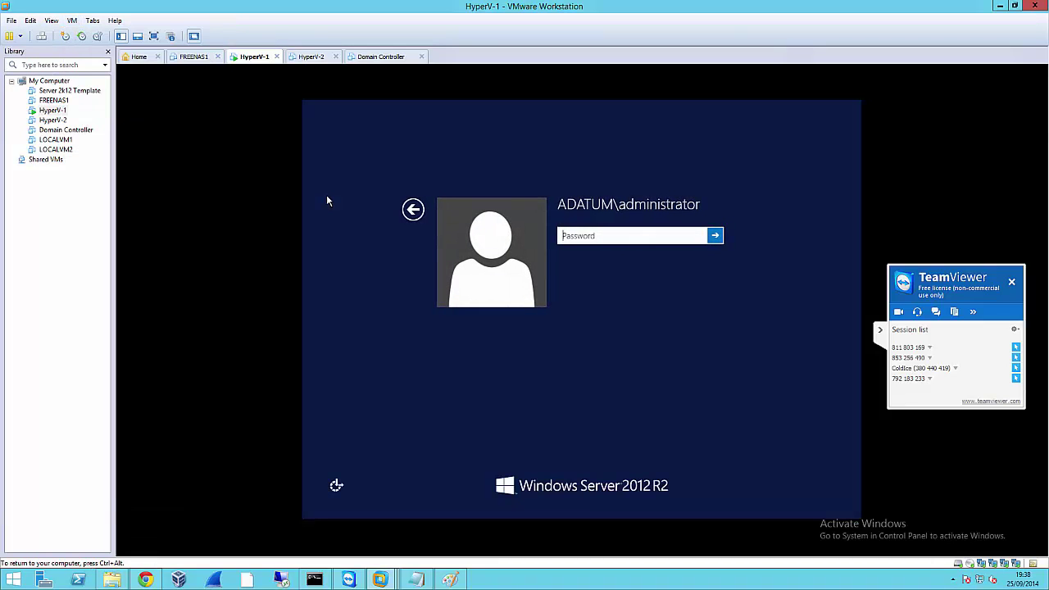
Step: Sign in to HyperV-1 with the administrator password and focus the PowerShell window
{"action": "key", "text": "Return"}
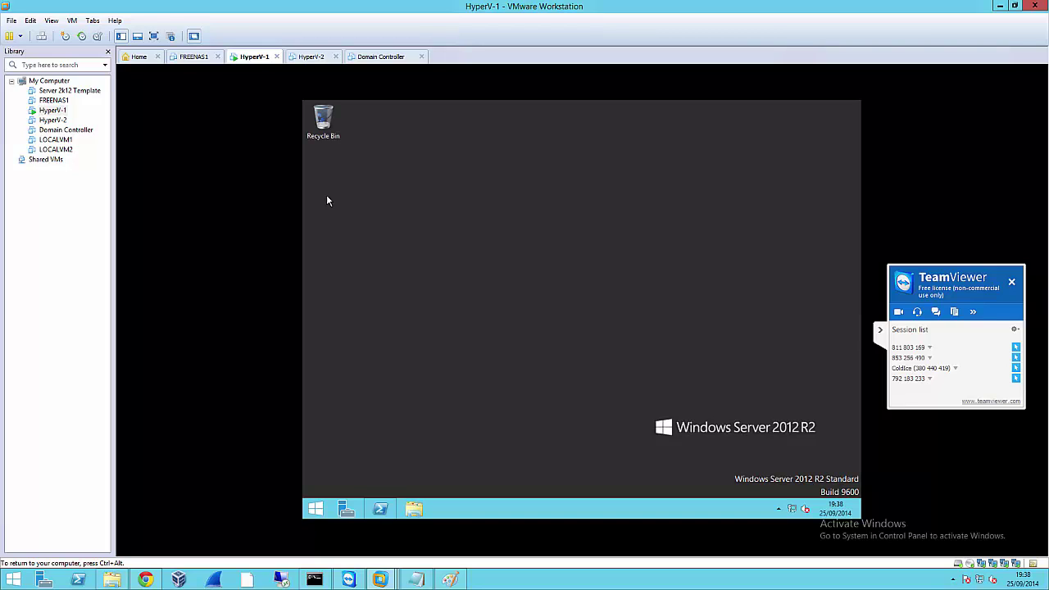
{"action": "left_click", "coordinate": [473, 318]}
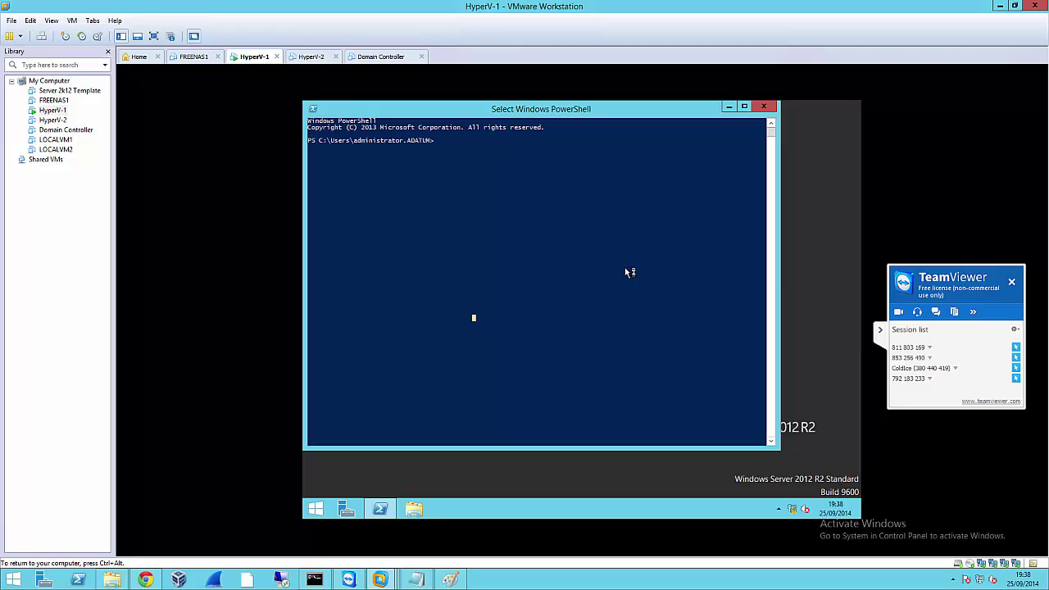
Step: Enter get-module -listavailable at the PowerShell prompt and bring up the console's system menu
{"action": "key", "text": "Escape"}
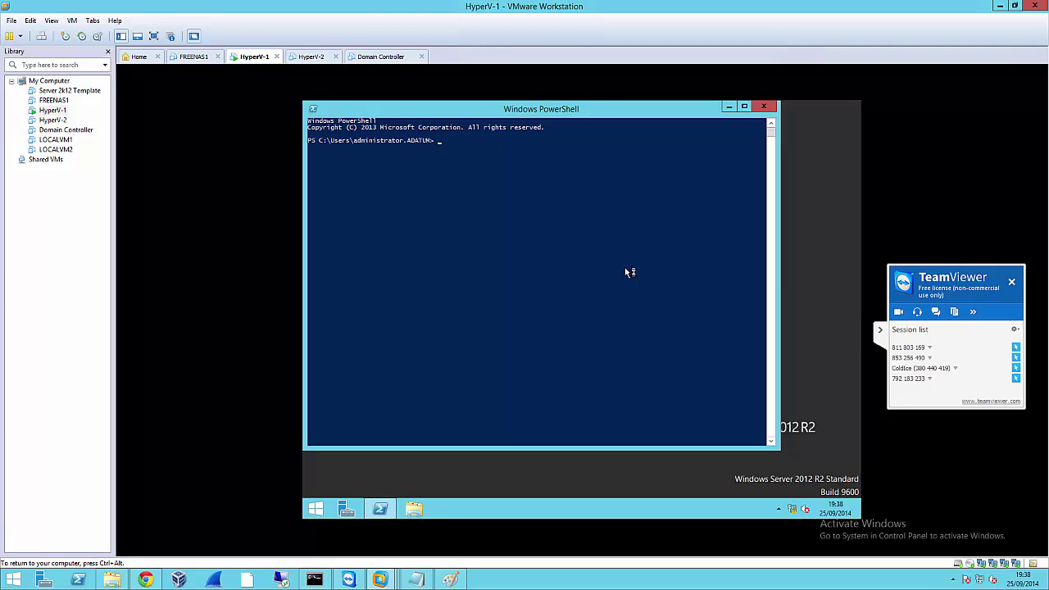
{"action": "type", "text": "get-module"}
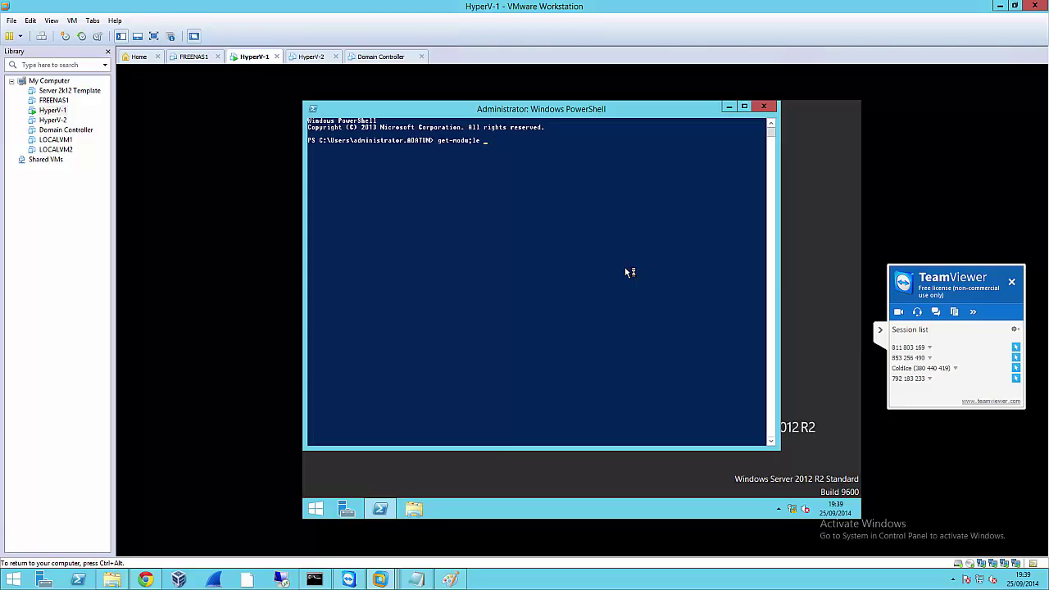
{"action": "type", "text": " -listavailable"}
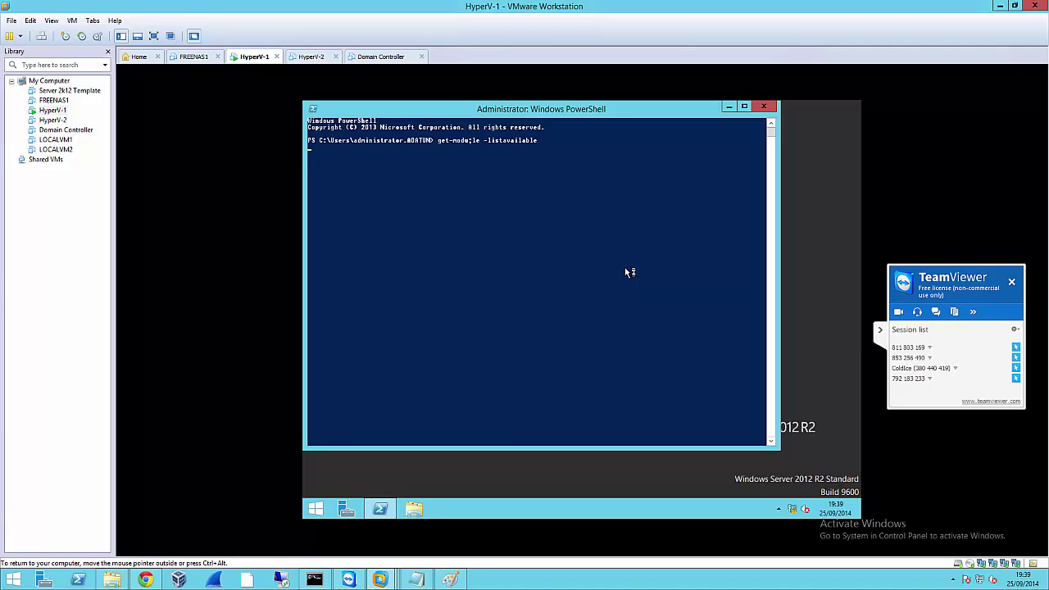
{"action": "key", "text": "alt+space"}
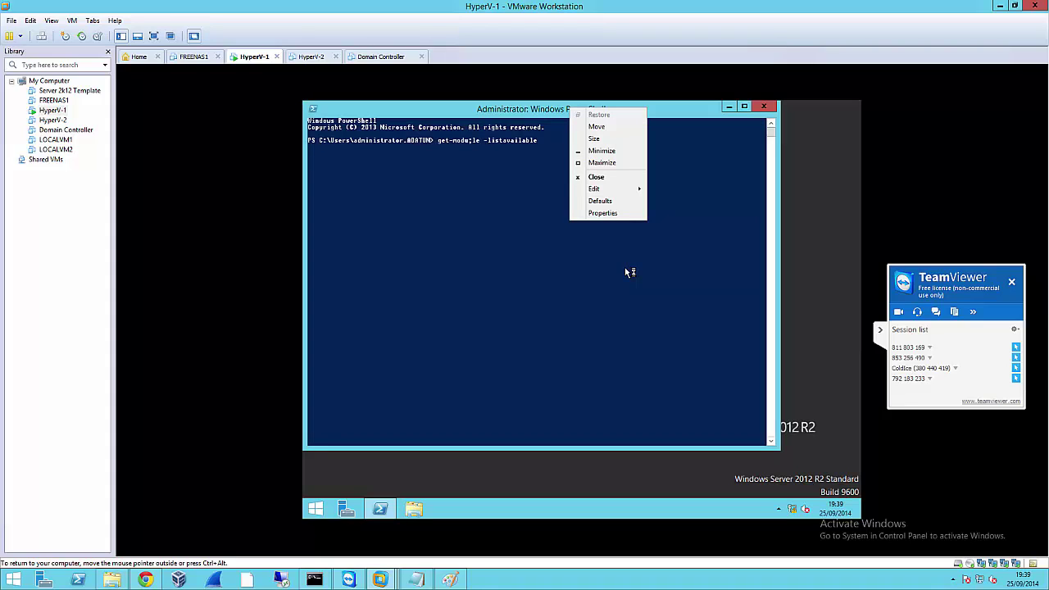
Step: Set the PowerShell console properties to the 8 x 12 font with a Medium cursor size
{"action": "key", "text": "e"}
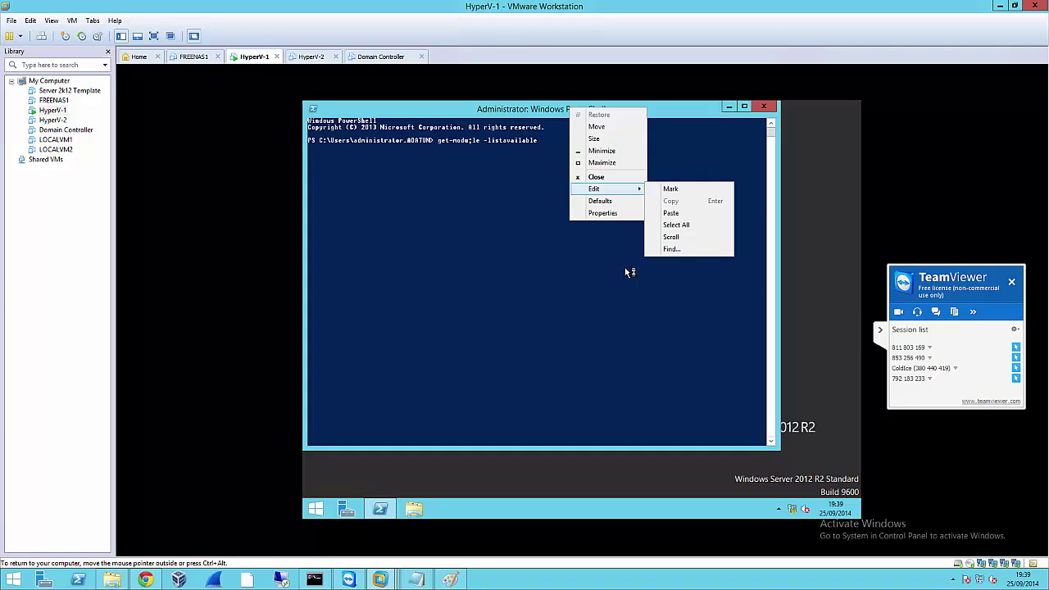
{"action": "key", "text": "Escape"}
{"action": "key", "text": "Down"}
{"action": "key", "text": "Down"}
{"action": "key", "text": "Return"}
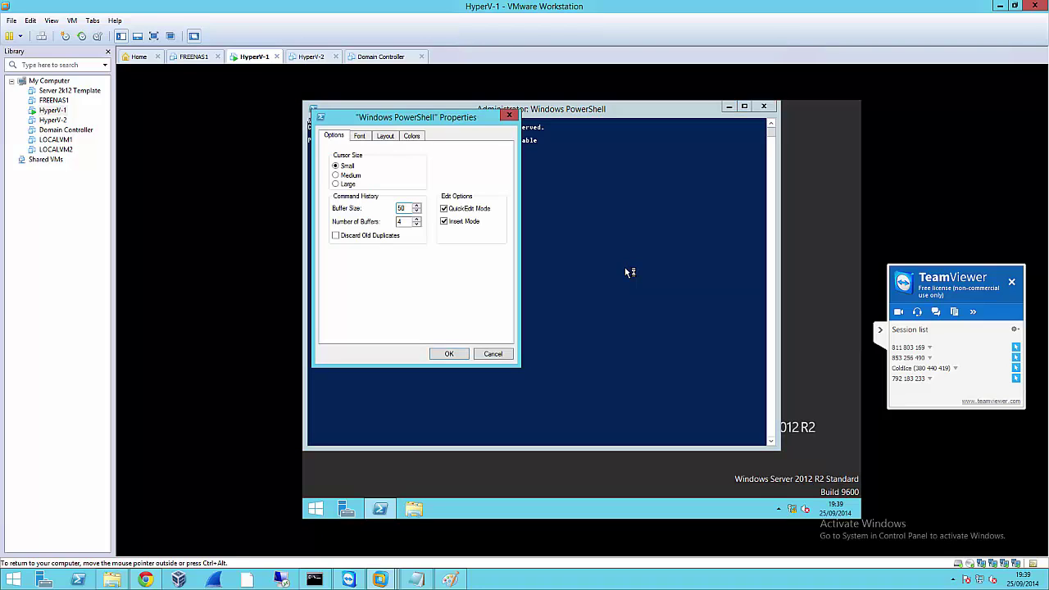
{"action": "key", "text": "ctrl+Tab"}
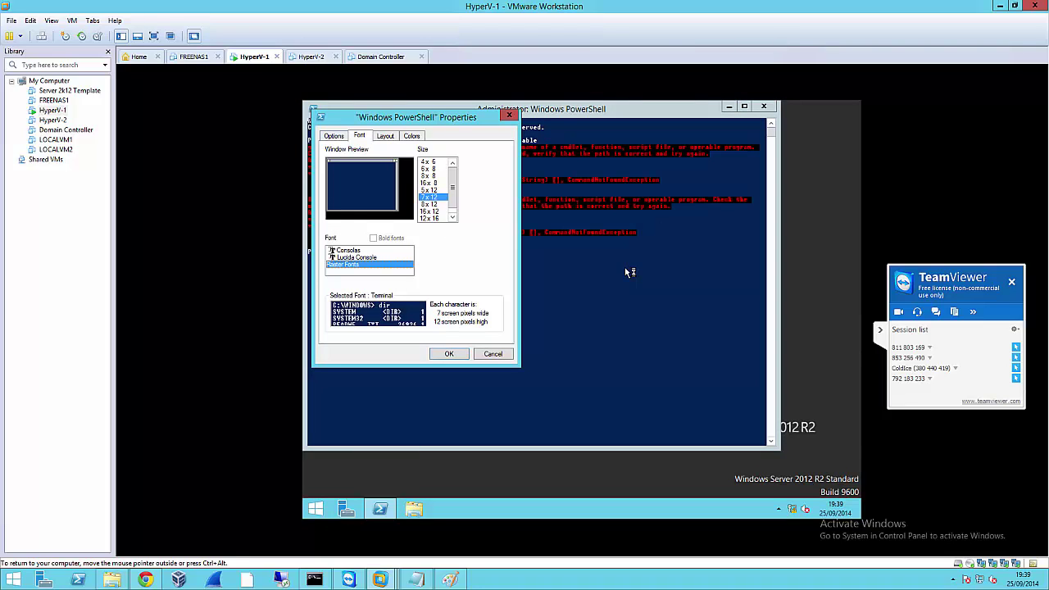
{"action": "key", "text": "Down"}
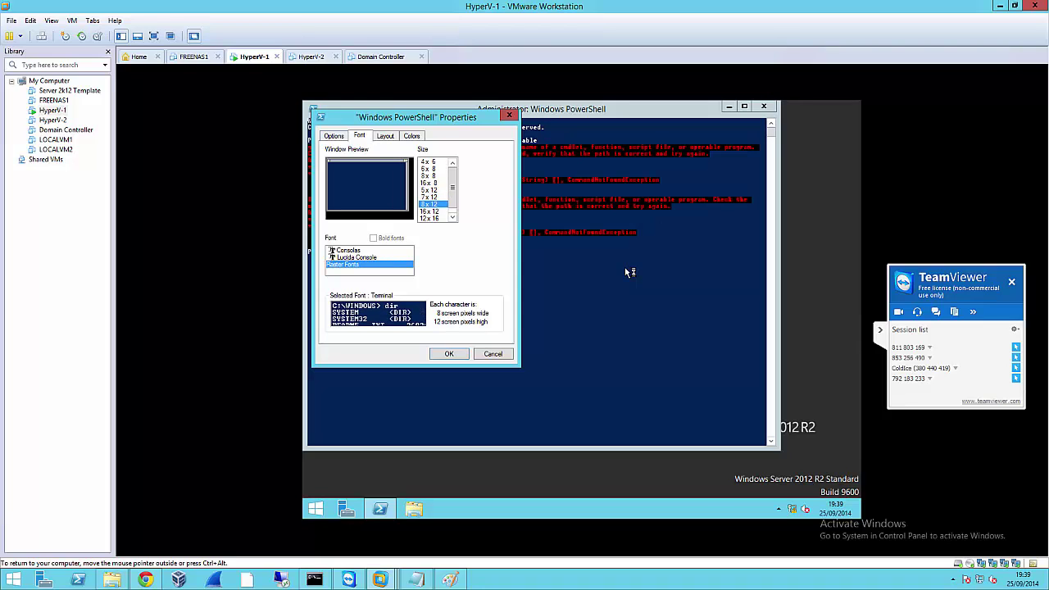
{"action": "left_click", "coordinate": [334, 137]}
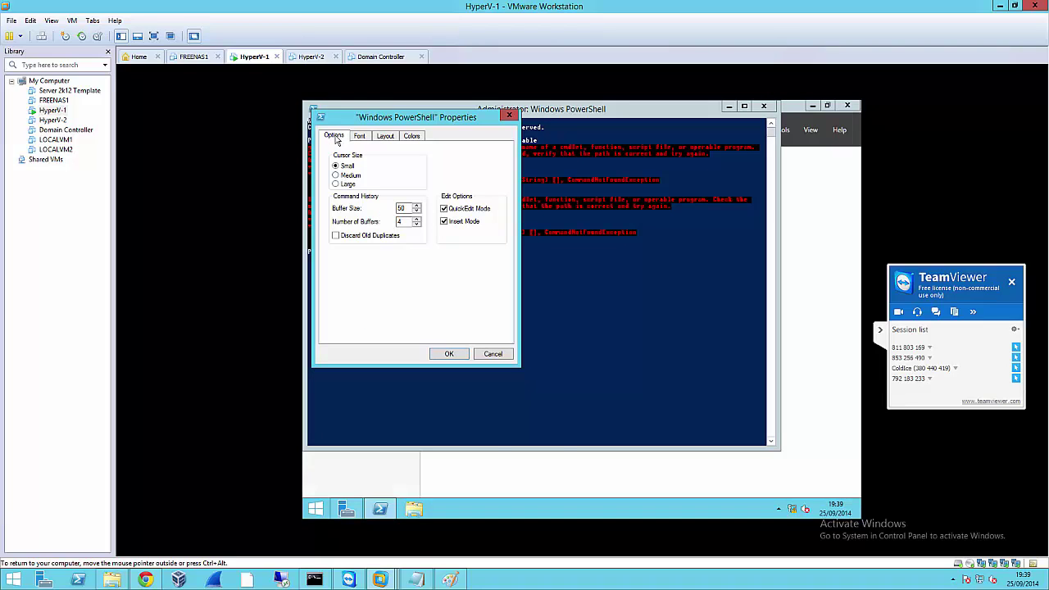
{"action": "key", "text": "Down"}
{"action": "key", "text": "Return"}
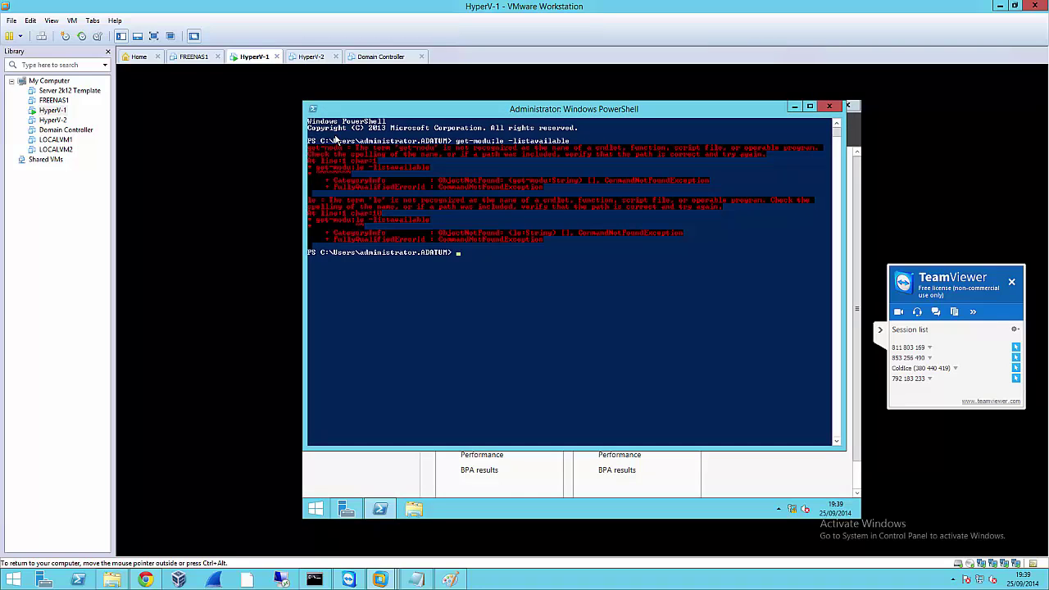
Step: Run get-module -listavailable in the PowerShell console
{"action": "left_click", "coordinate": [471, 305]}
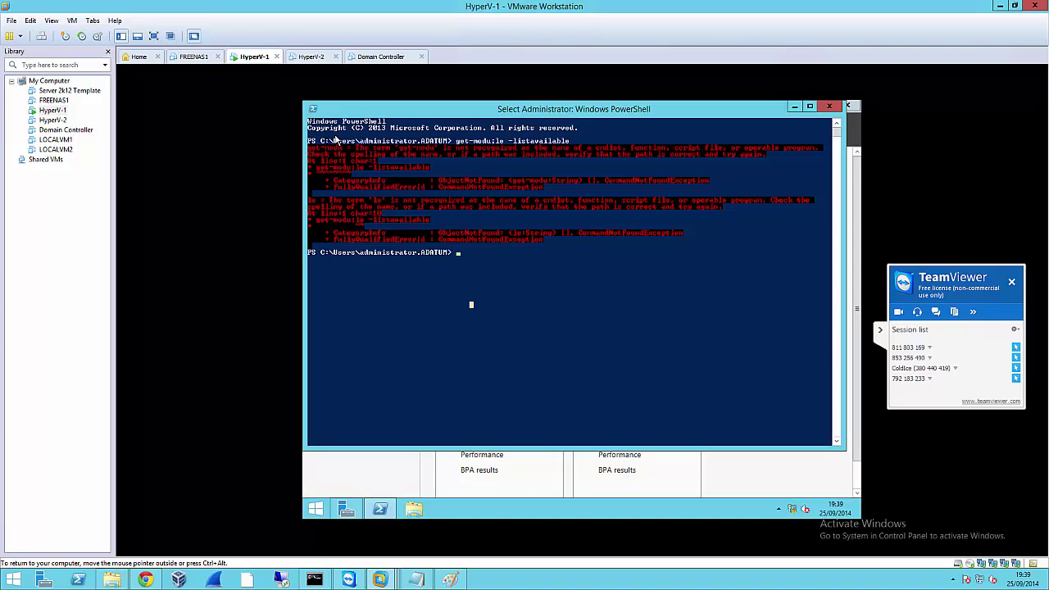
{"action": "type", "text": "get-"}
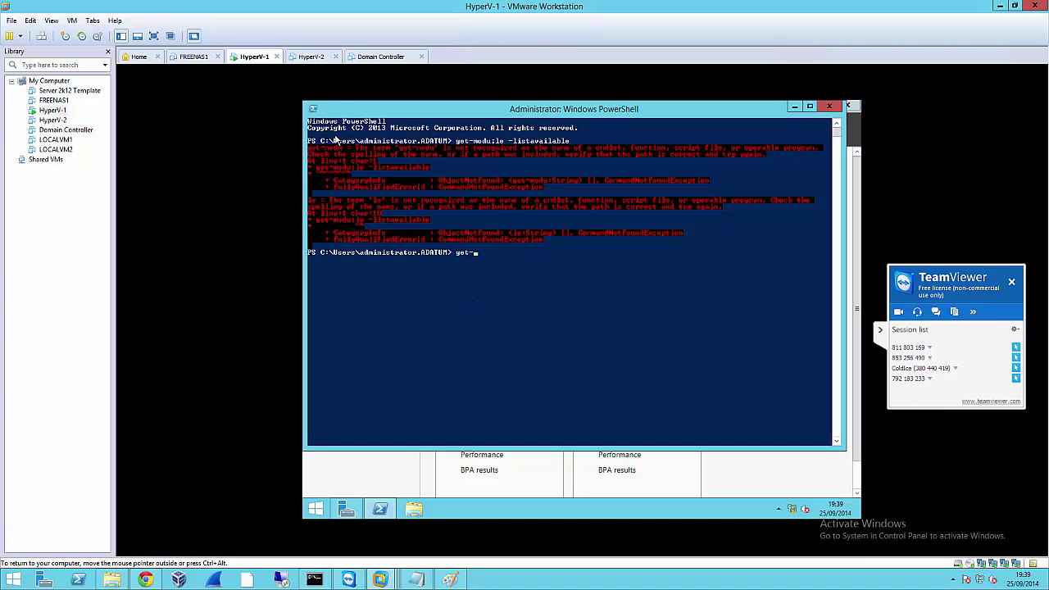
{"action": "type", "text": "module -listavailable"}
{"action": "key", "text": "Return"}
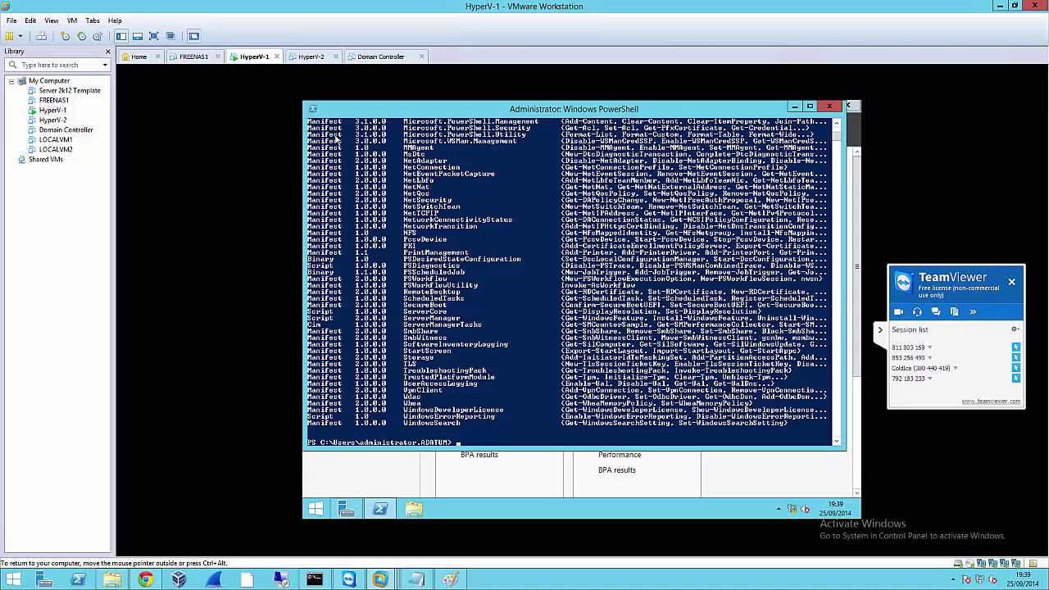
Step: Scroll through the listed modules, then minimize Chrome to return to the VM
{"action": "scroll", "coordinate": [335, 141], "scroll_direction": "up", "scroll_amount": 5}
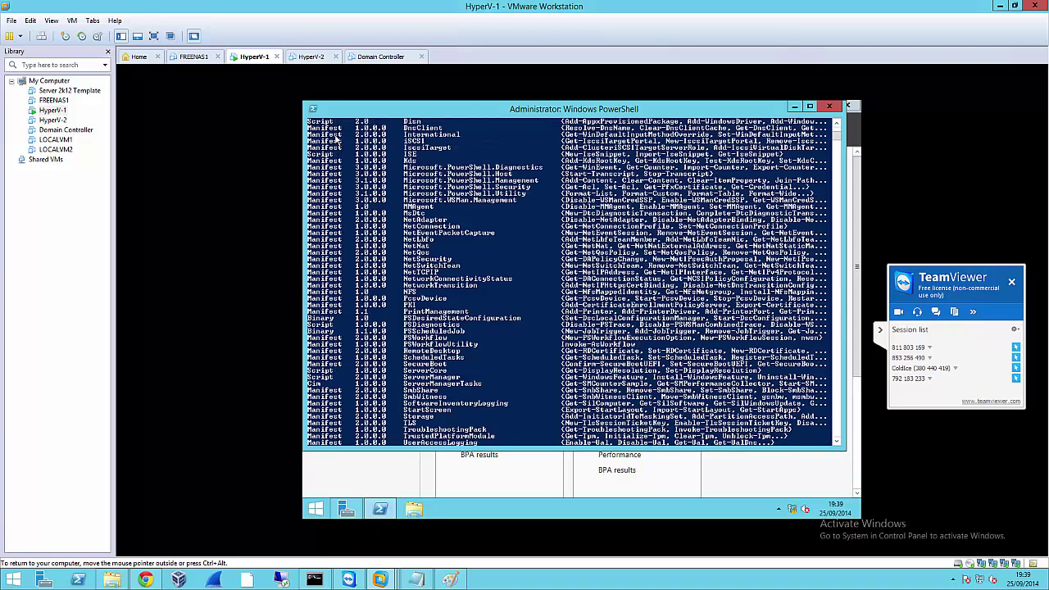
{"action": "scroll", "coordinate": [457, 235], "scroll_direction": "up", "scroll_amount": 10}
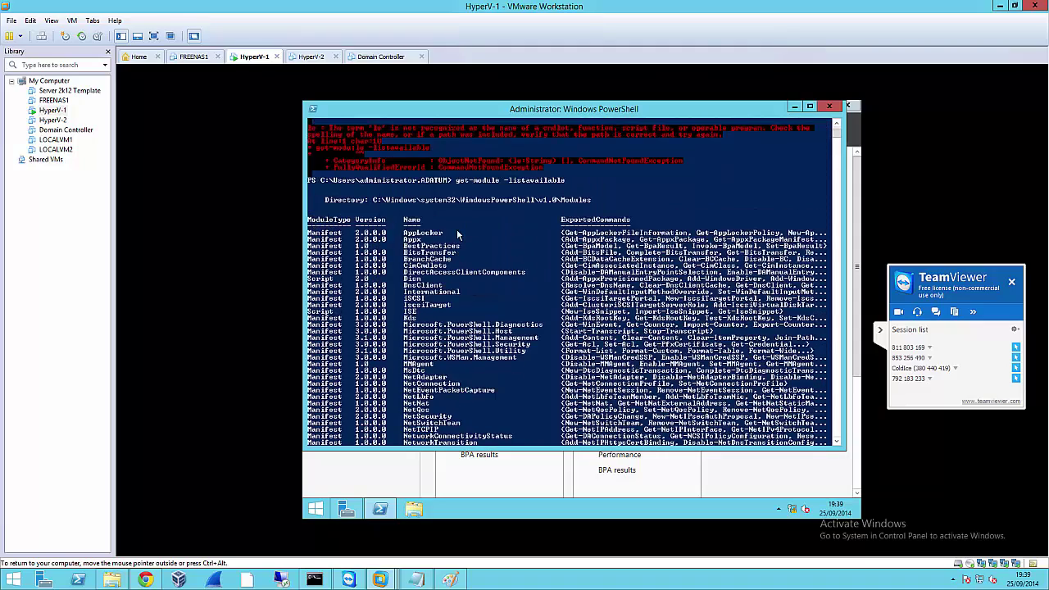
{"action": "scroll", "coordinate": [457, 235], "scroll_direction": "down", "scroll_amount": 15}
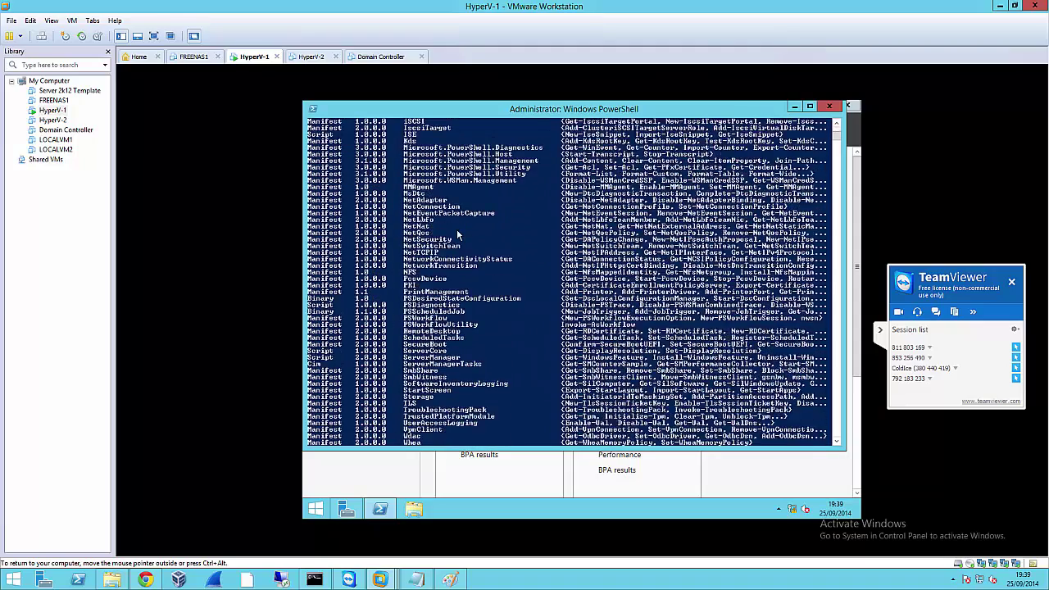
{"action": "scroll", "coordinate": [457, 235], "scroll_direction": "down", "scroll_amount": 3}
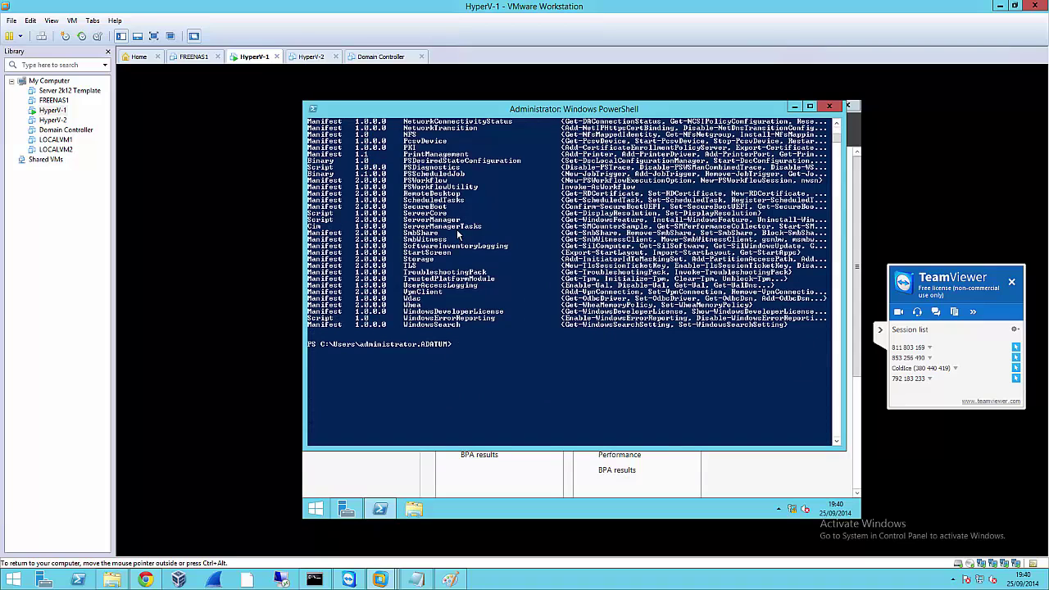
{"action": "scroll", "coordinate": [457, 235], "scroll_direction": "up", "scroll_amount": 1}
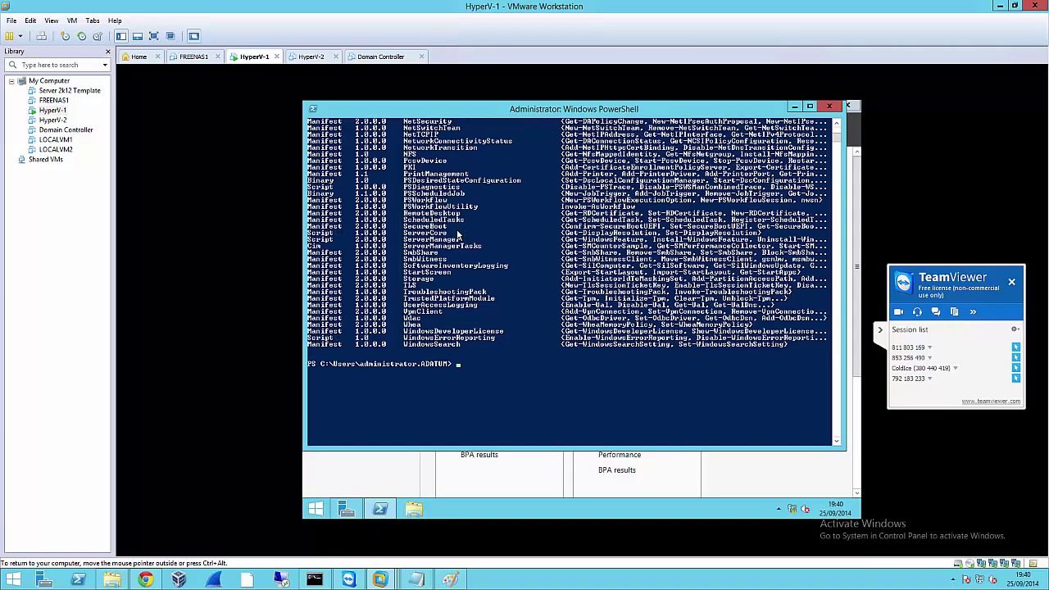
{"action": "scroll", "coordinate": [457, 235], "scroll_direction": "up", "scroll_amount": 1}
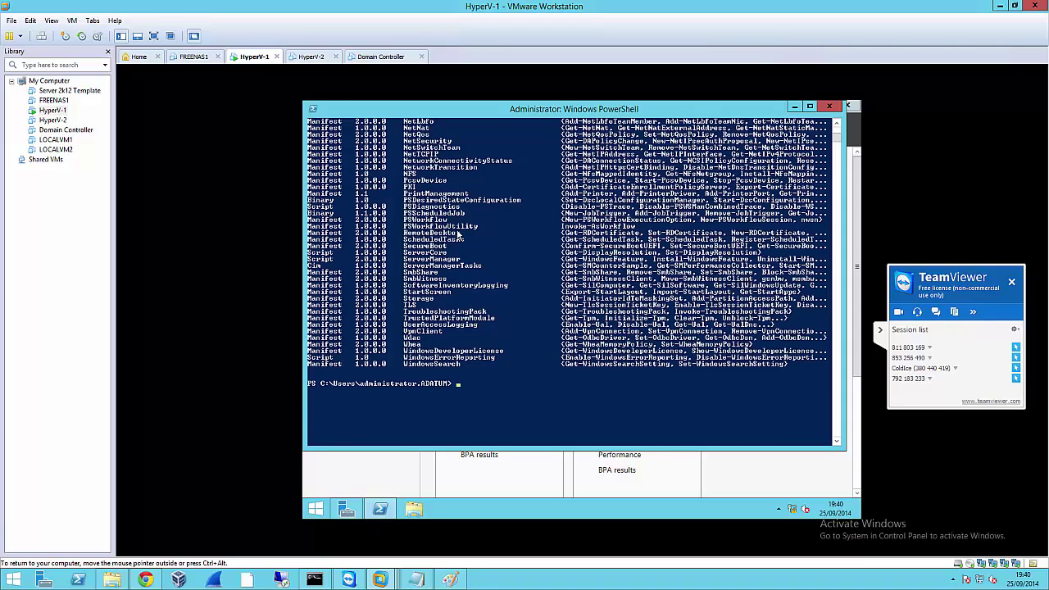
{"action": "scroll", "coordinate": [457, 235], "scroll_direction": "up", "scroll_amount": 2}
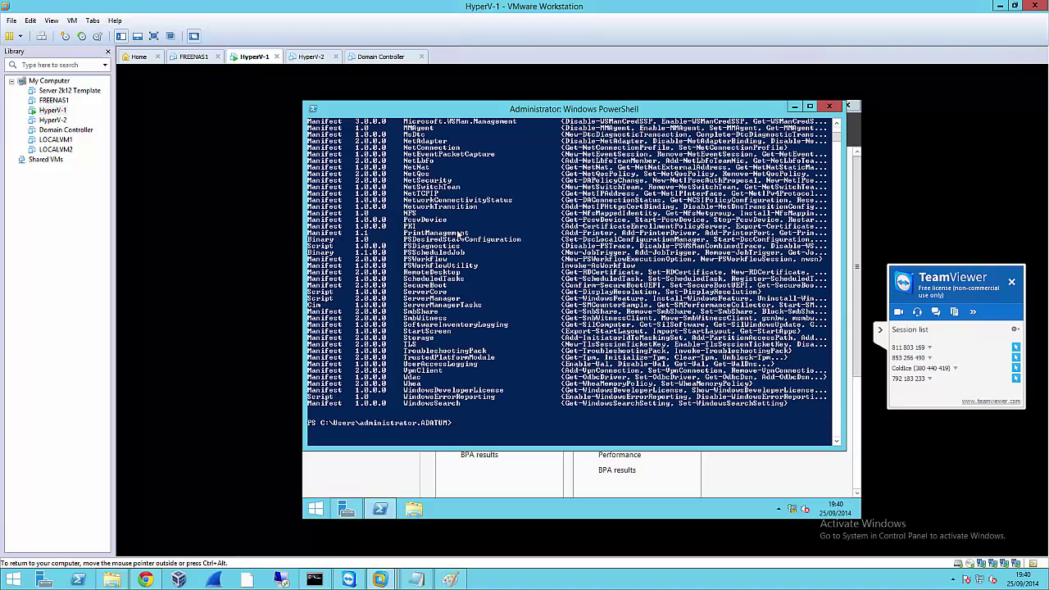
{"action": "scroll", "coordinate": [459, 235], "scroll_direction": "up", "scroll_amount": 1}
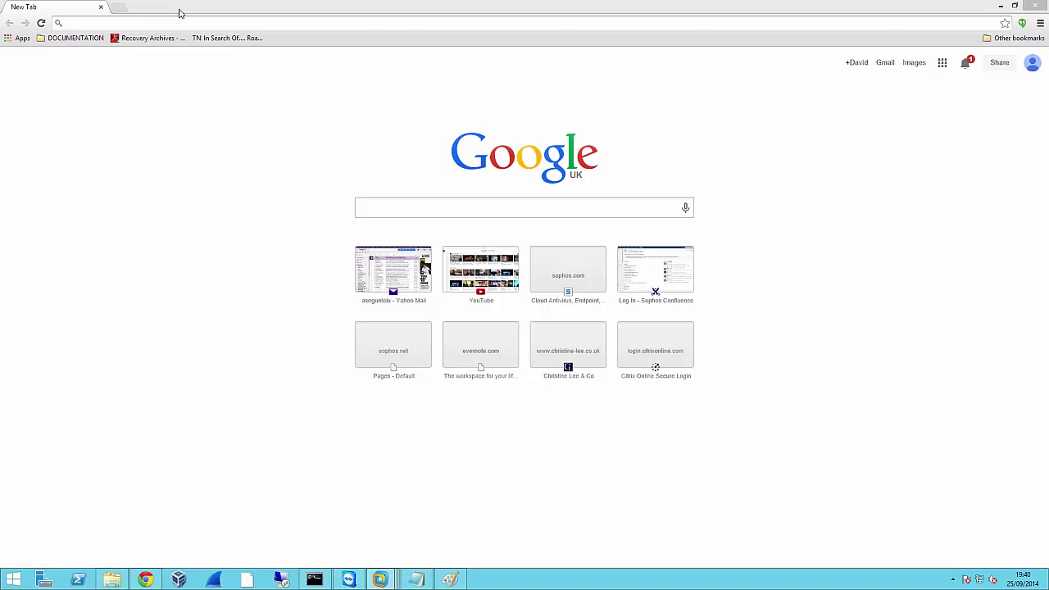
{"action": "left_click", "coordinate": [461, 3]}
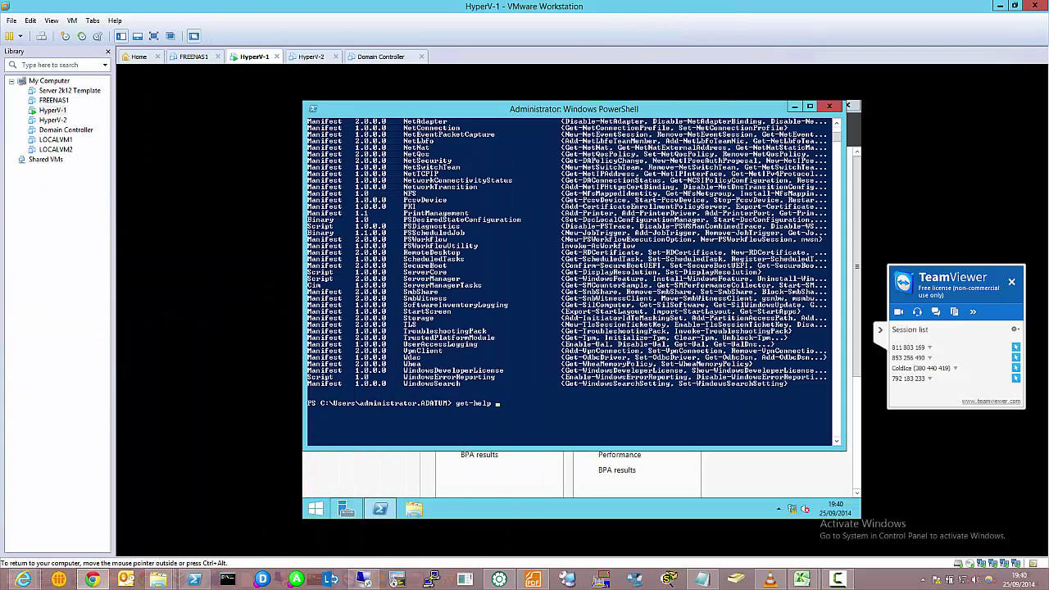
Step: Run get-help -install, then recall it and trim it back to get-help
{"action": "type", "text": "-install"}
{"action": "key", "text": "Return"}
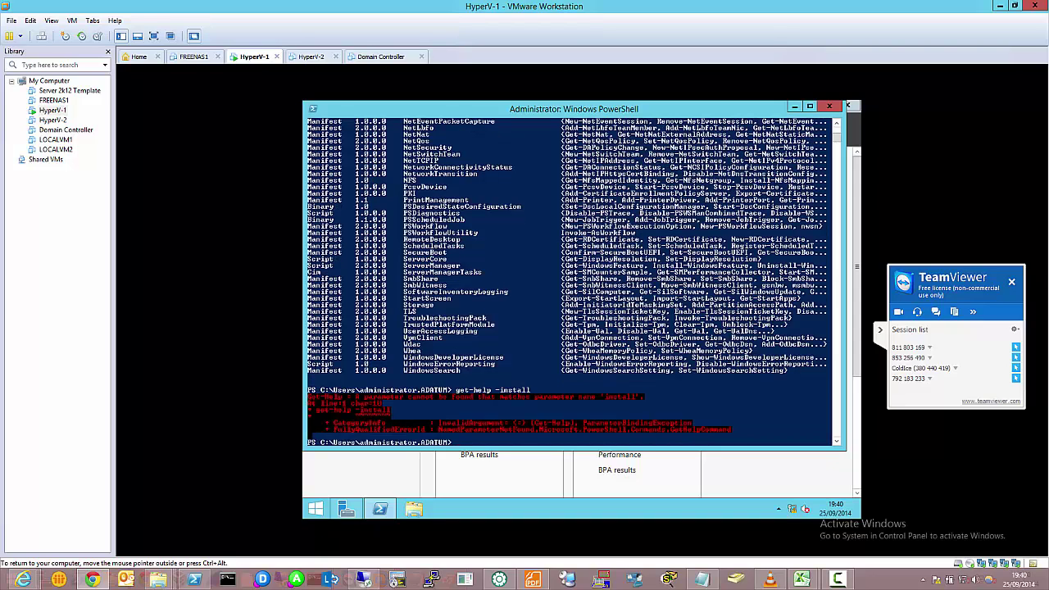
{"action": "key", "text": "Up"}
{"action": "key", "text": "BackSpace"}
{"action": "key", "text": "BackSpace"}
{"action": "key", "text": "BackSpace"}
{"action": "key", "text": "BackSpace"}
{"action": "key", "text": "BackSpace"}
{"action": "key", "text": "BackSpace"}
{"action": "key", "text": "BackSpace"}
{"action": "key", "text": "BackSpace"}
{"action": "key", "text": "BackSpace"}
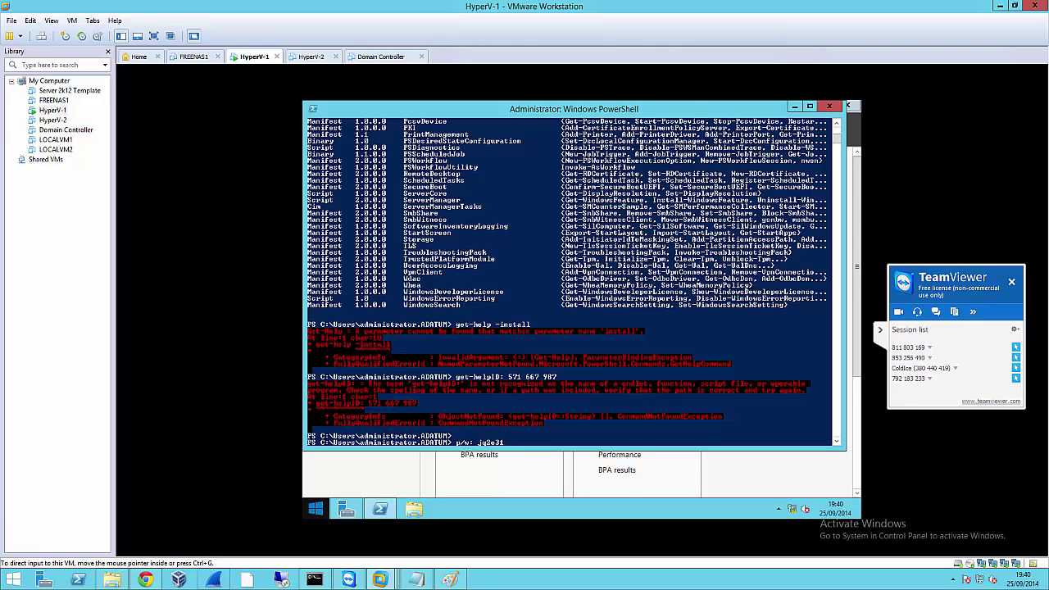
Step: Paste the remote-session ID line into the console and get a fresh prompt
{"action": "key", "text": "ctrl+g"}
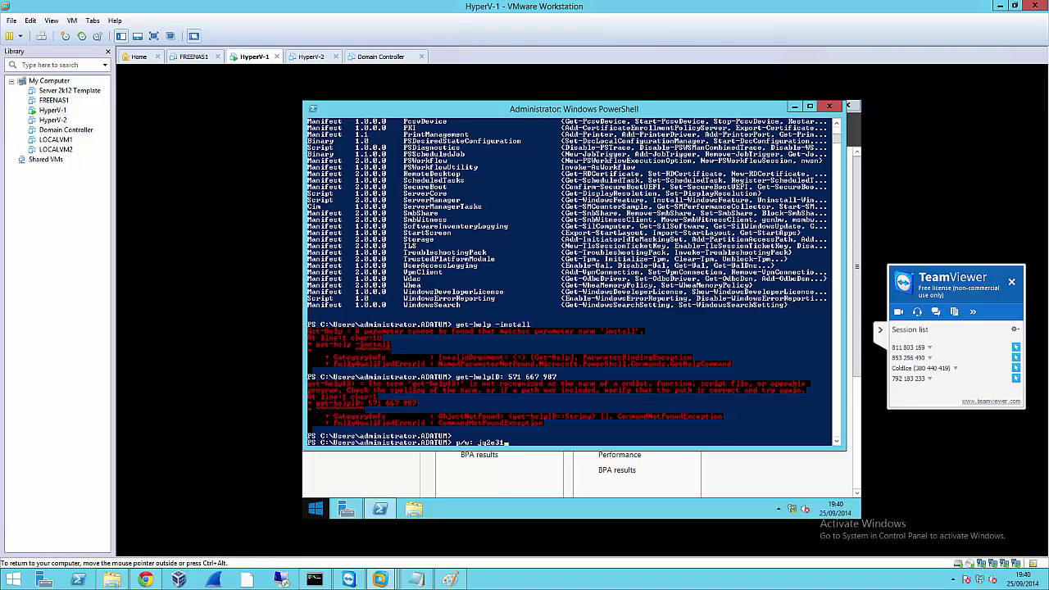
{"action": "left_click", "coordinate": [502, 442]}
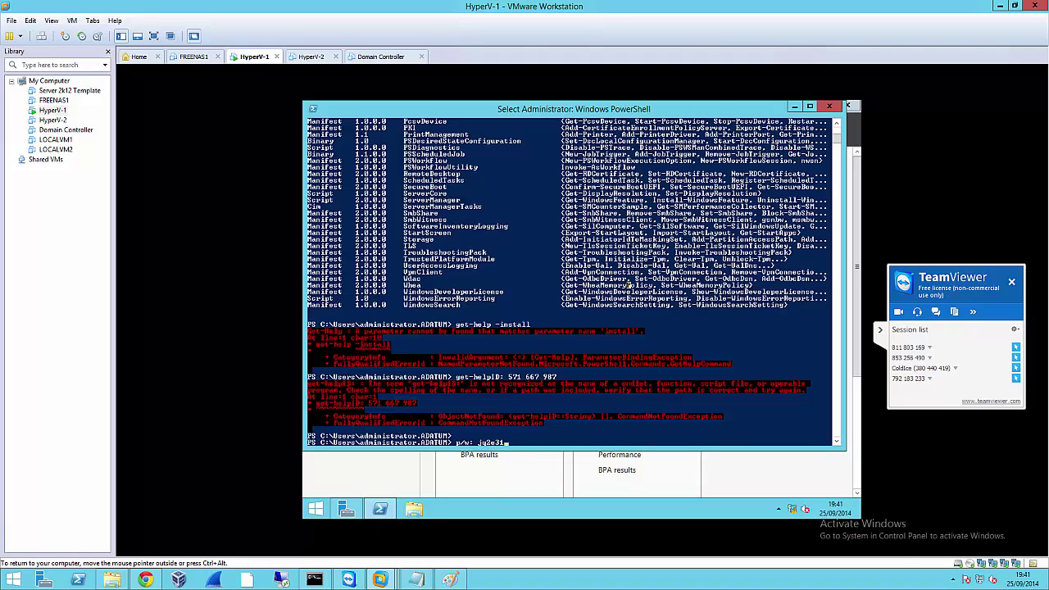
{"action": "key", "text": "Return"}
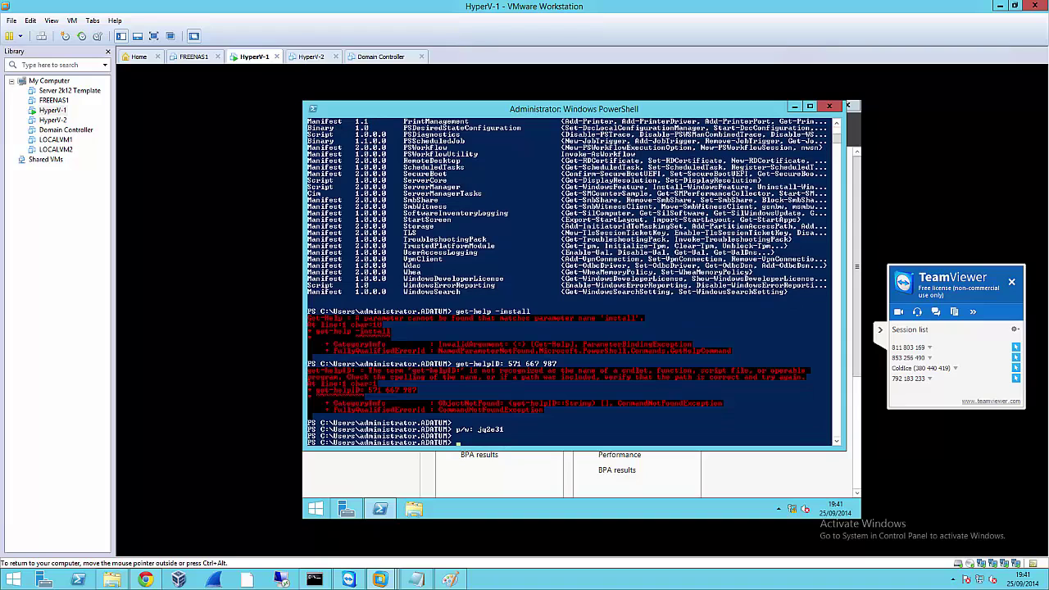
Step: Clear the PowerShell console with cls and refocus the VM window
{"action": "type", "text": "cls"}
{"action": "key", "text": "Return"}
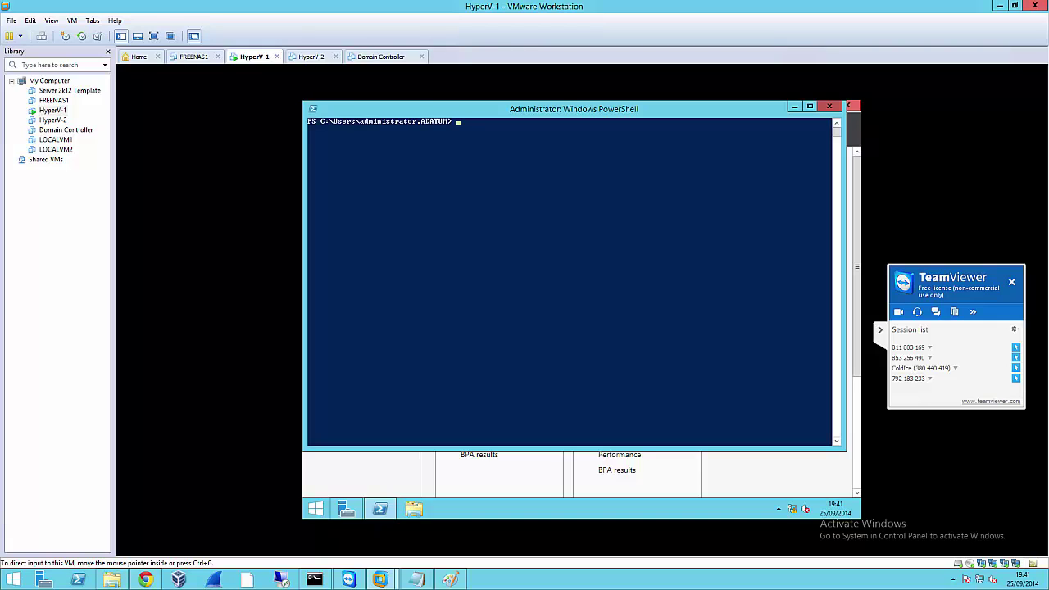
{"action": "mouse_move", "coordinate": [1046, 2]}
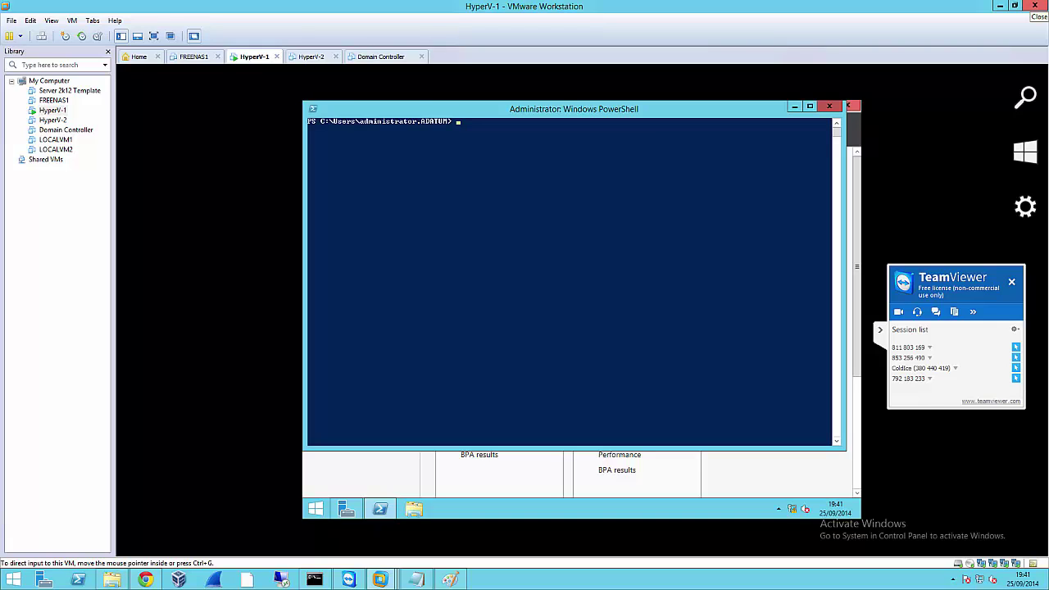
{"action": "mouse_move", "coordinate": [145, 579]}
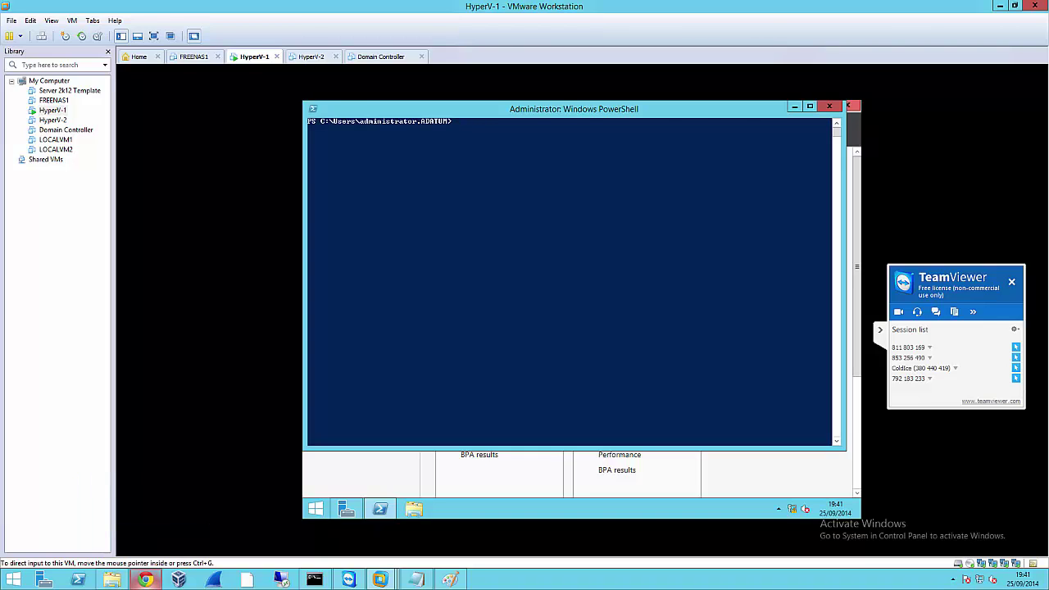
{"action": "left_click", "coordinate": [492, 238]}
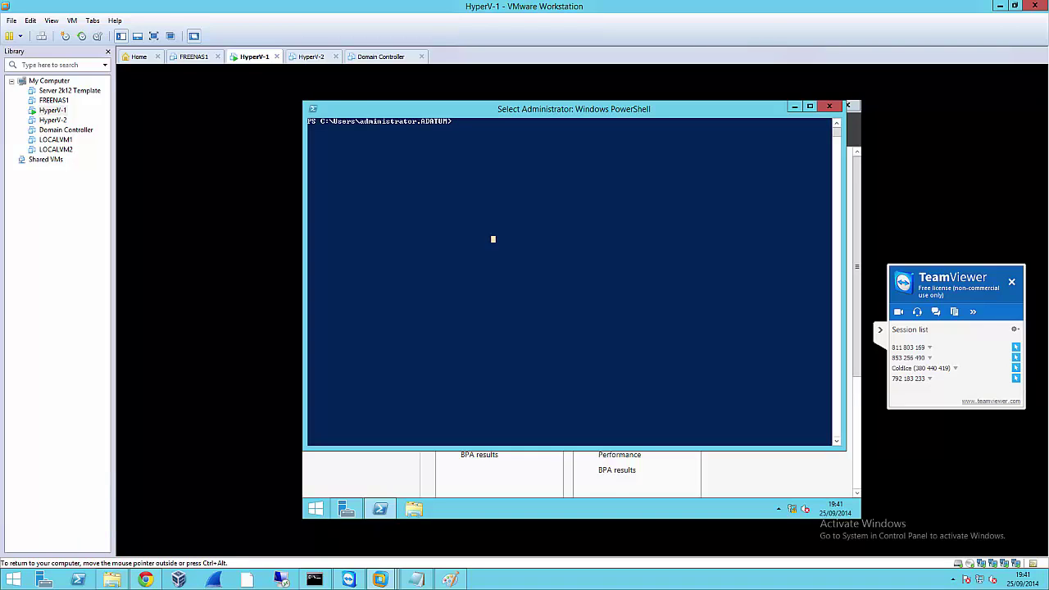
Step: Run the get-module -listavailable listing, then paste the Google search URL at the prompt
{"action": "type", "text": "get"}
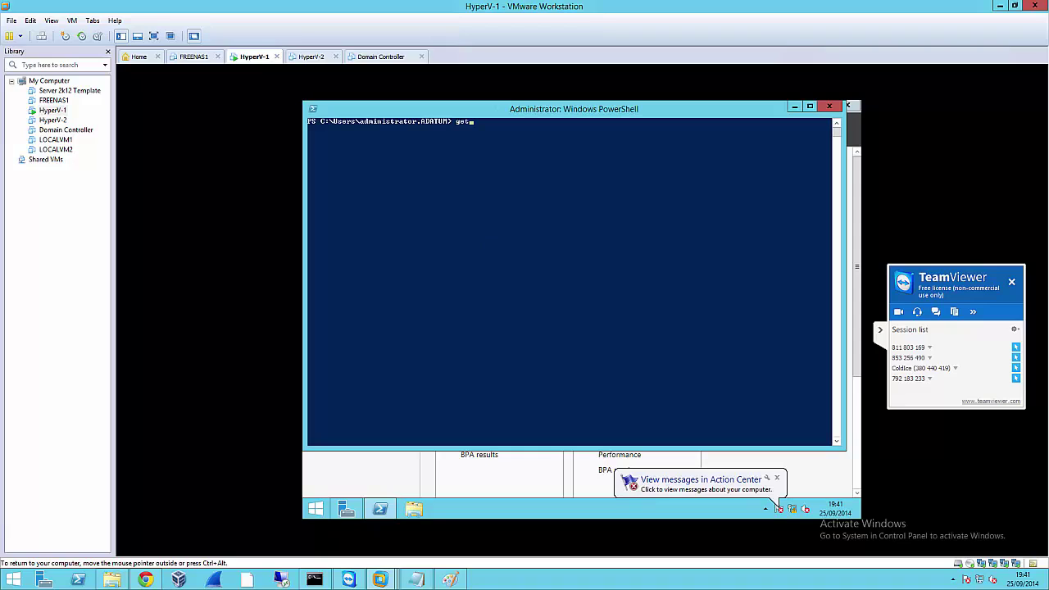
{"action": "type", "text": "-n"}
{"action": "type", "text": "o"}
{"action": "type", "text": "dule"}
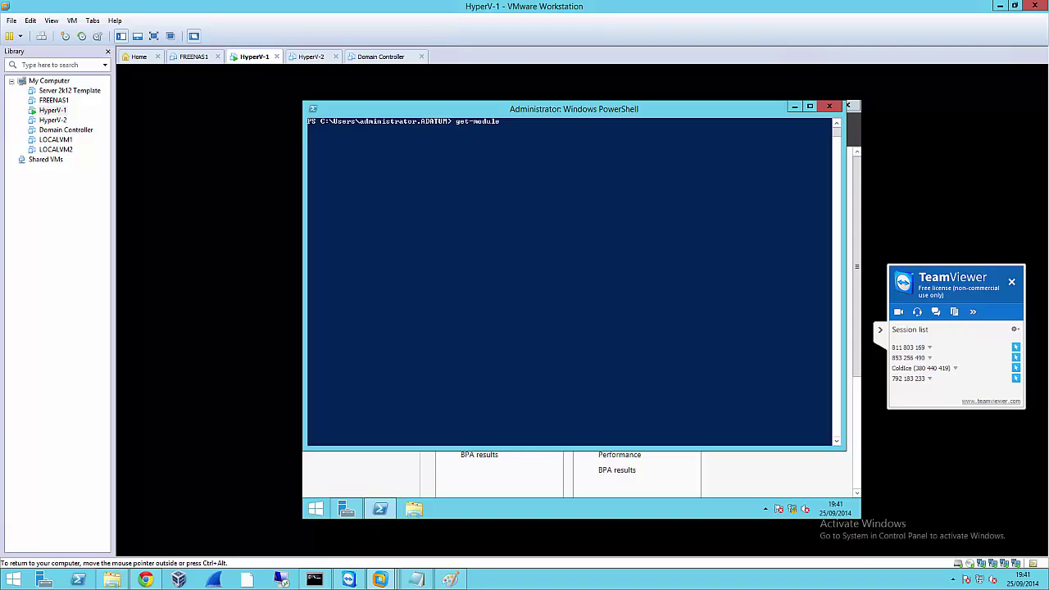
{"action": "type", "text": " -listavailable"}
{"action": "key", "text": "Return"}
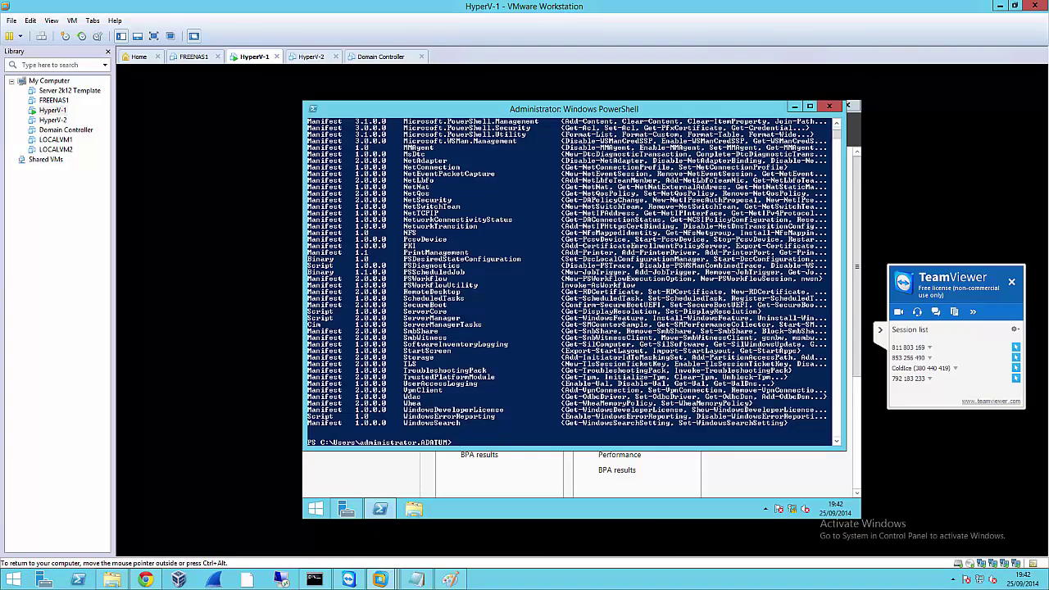
{"action": "type", "text": "https://www.google.co.uk/search?q=teamviewer+client&oq=teamviewer+client&aqs=chrome..69i57.6656j0j7&sourceid=chrome&es_sm=93&ie=UTF-8"}
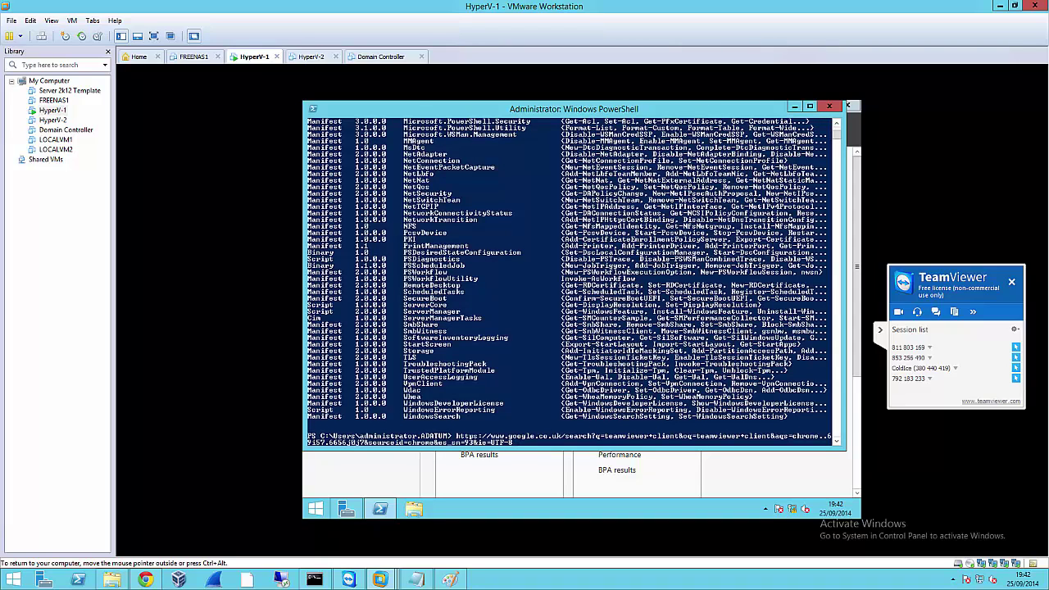
{"action": "type", "text": "https://www.google.co.uk/search?q=teamviewer+client&oq=teamviewer+client&aqs=chrome..69i57.6656j0j7&sourceid=chrome&es_sm=93&ie=UTF-8"}
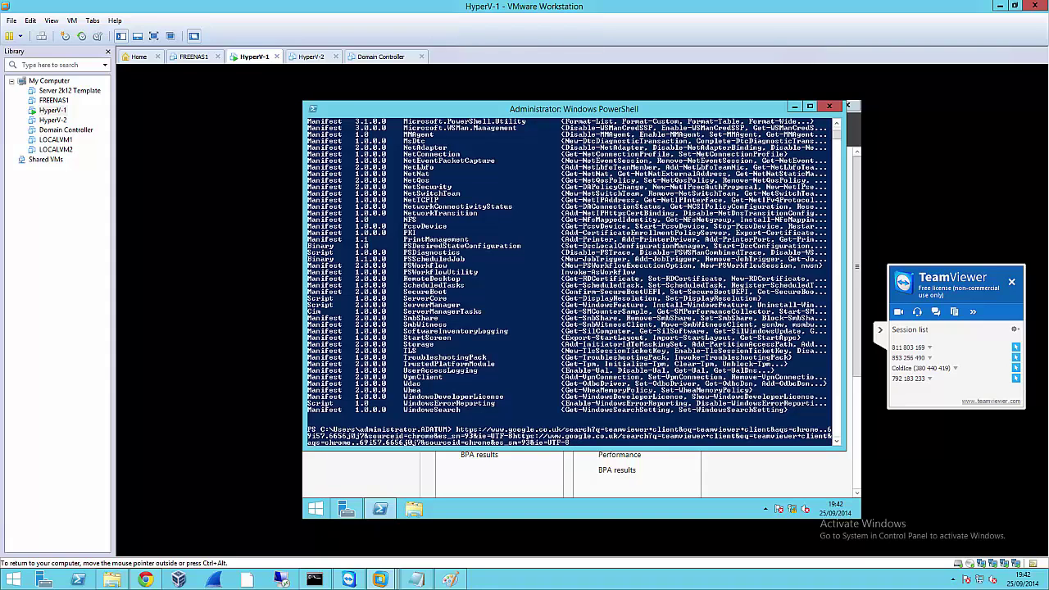
{"action": "scroll", "coordinate": [568, 282], "scroll_direction": "up", "scroll_amount": 2}
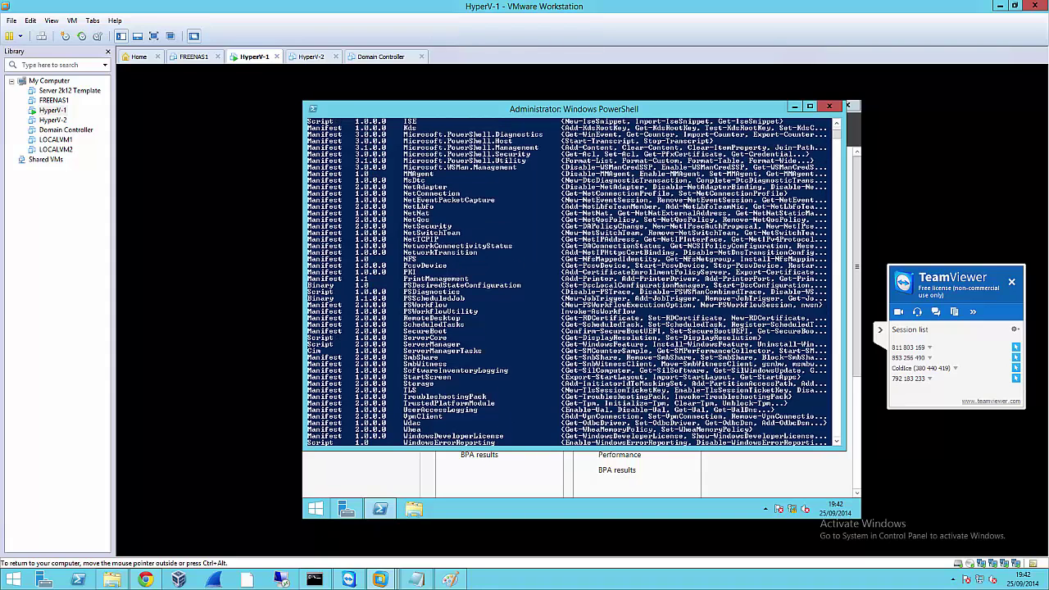
{"action": "scroll", "coordinate": [566, 282], "scroll_direction": "up", "scroll_amount": 6}
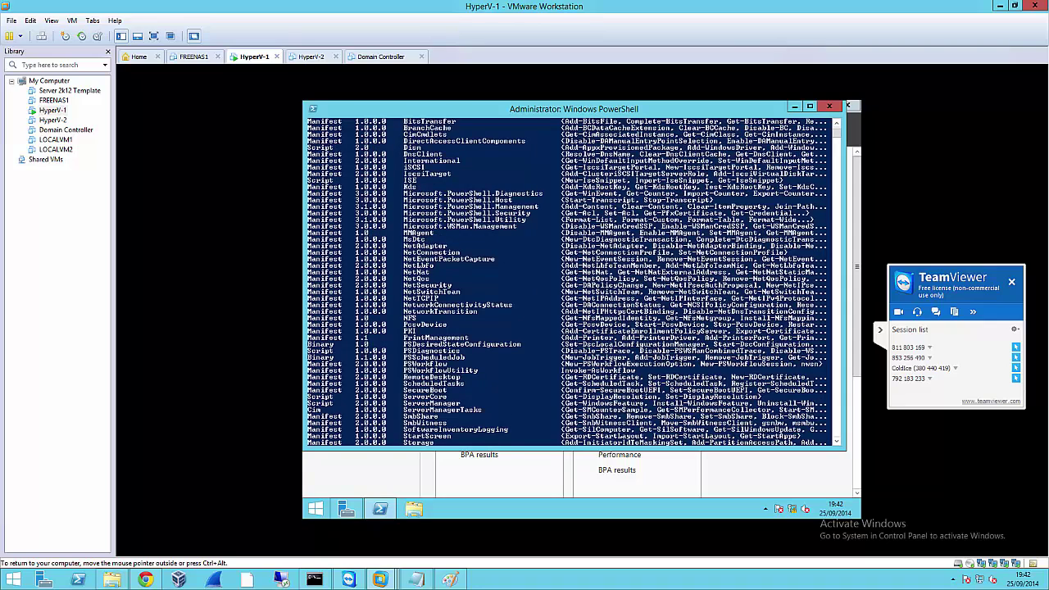
{"action": "scroll", "coordinate": [566, 283], "scroll_direction": "up", "scroll_amount": 1}
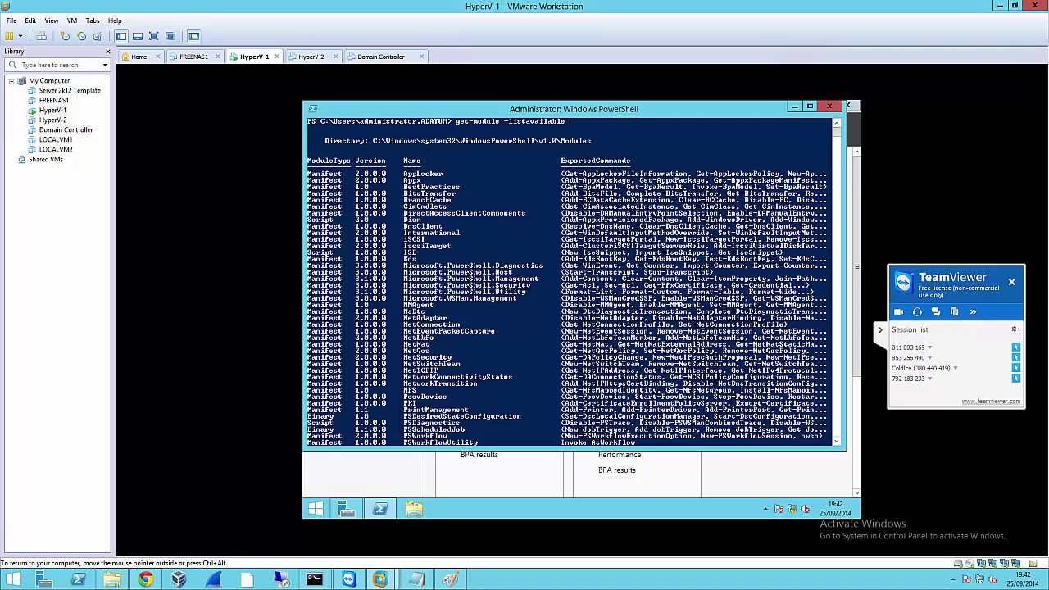
{"action": "scroll", "coordinate": [566, 282], "scroll_direction": "down", "scroll_amount": 6}
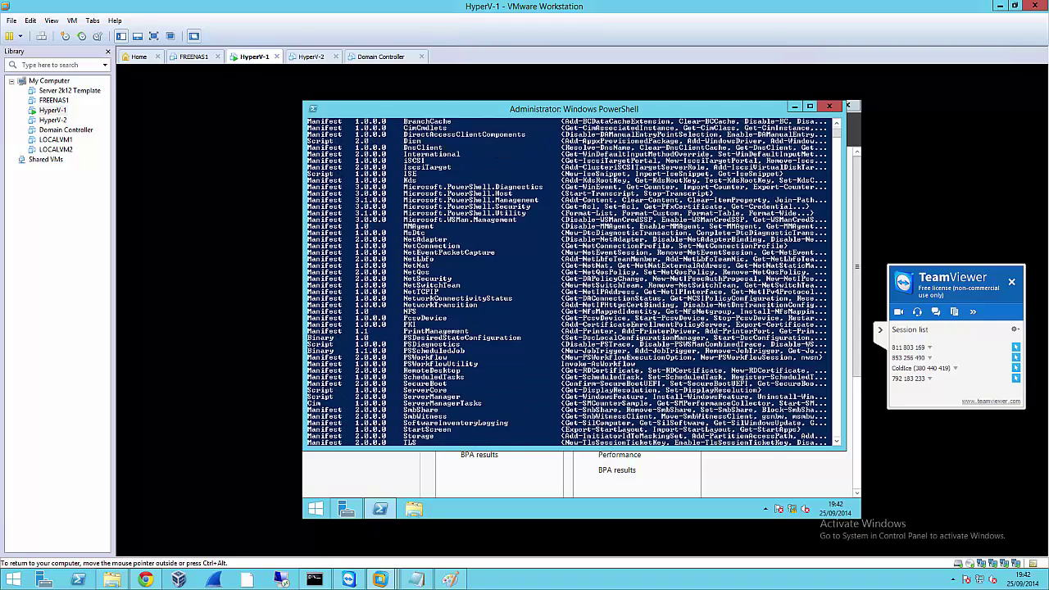
{"action": "type", "text": "https://www.google.co.uk/search?q=teamviewer+client&oq=teamviewer+client&aqs=chrome..69i57.6656j0j7&sourceid=chrome&es_sm=93&ie=UTF-8https://www.google.co.uk/search?q=teamviewer+client&oq=teamviewer+client&aqs=chrome..69i57.6656j0j7&sourceid=chrome&es_sm=93&ie=UTF-8"}
{"action": "scroll", "coordinate": [569, 278], "scroll_direction": "down", "scroll_amount": 5}
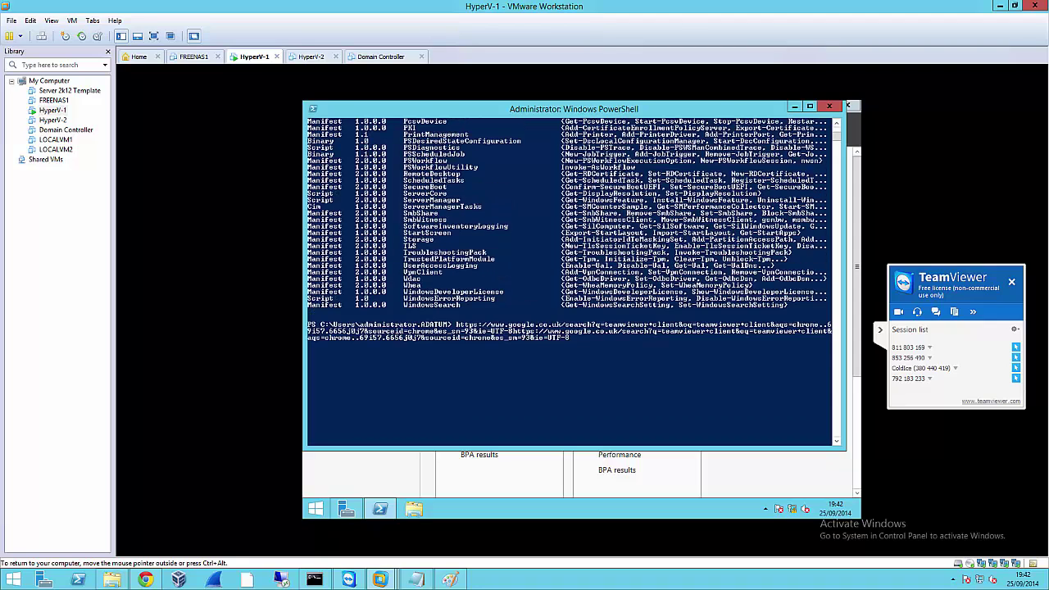
{"action": "scroll", "coordinate": [570, 283], "scroll_direction": "up", "scroll_amount": 1}
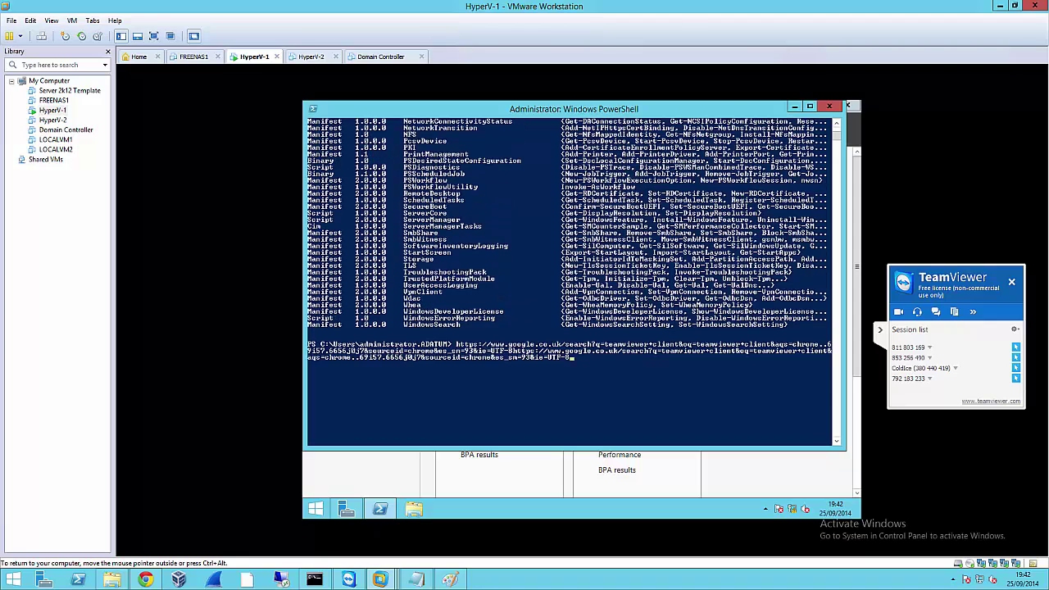
{"action": "key", "text": "BackSpace"}
{"action": "key", "text": "BackSpace"}
{"action": "key", "text": "BackSpace"}
{"action": "key", "text": "BackSpace"}
{"action": "key", "text": "BackSpace"}
{"action": "key", "text": "BackSpace"}
{"action": "key", "text": "BackSpace"}
{"action": "key", "text": "BackSpace"}
{"action": "left_click", "coordinate": [507, 390]}
{"action": "scroll", "coordinate": [507, 390], "scroll_direction": "up", "scroll_amount": 4}
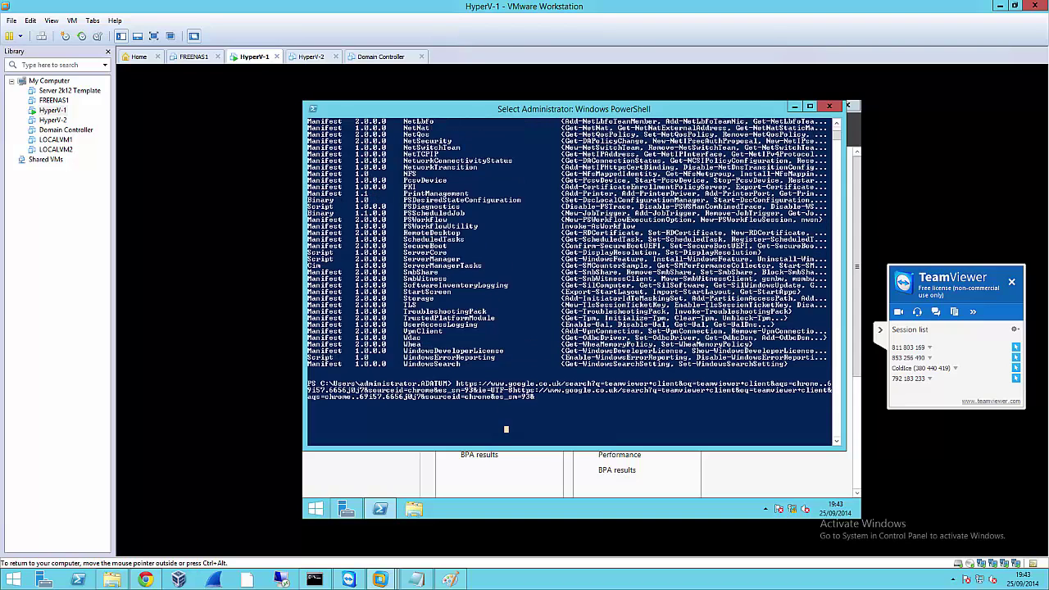
{"action": "scroll", "coordinate": [568, 279], "scroll_direction": "up", "scroll_amount": 9}
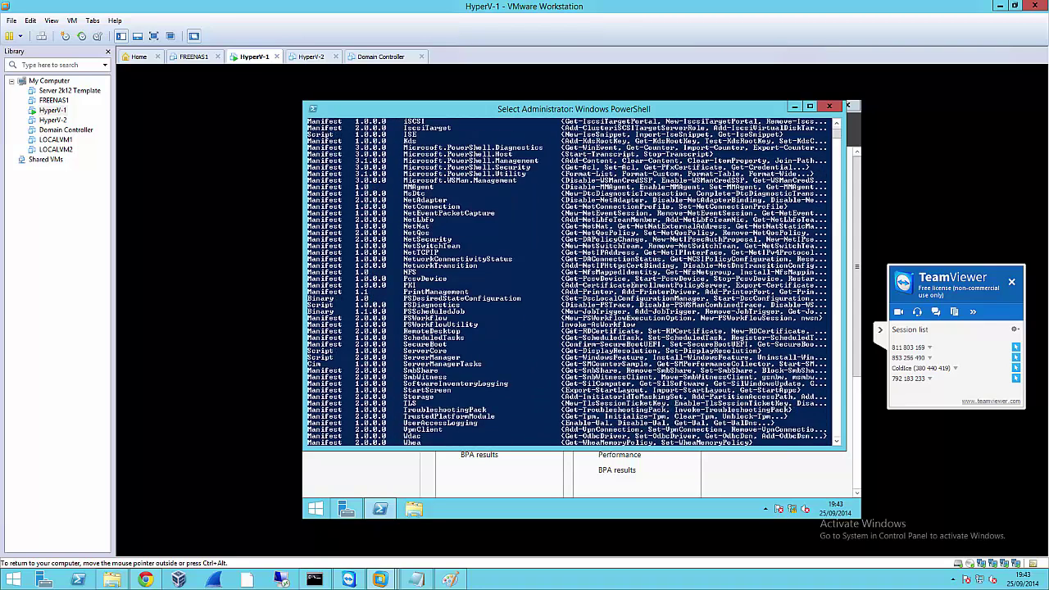
Step: Backspace away the twice-pasted Google URL from the PowerShell line, leaving 'het' typed
{"action": "key", "text": "ctrl+v"}
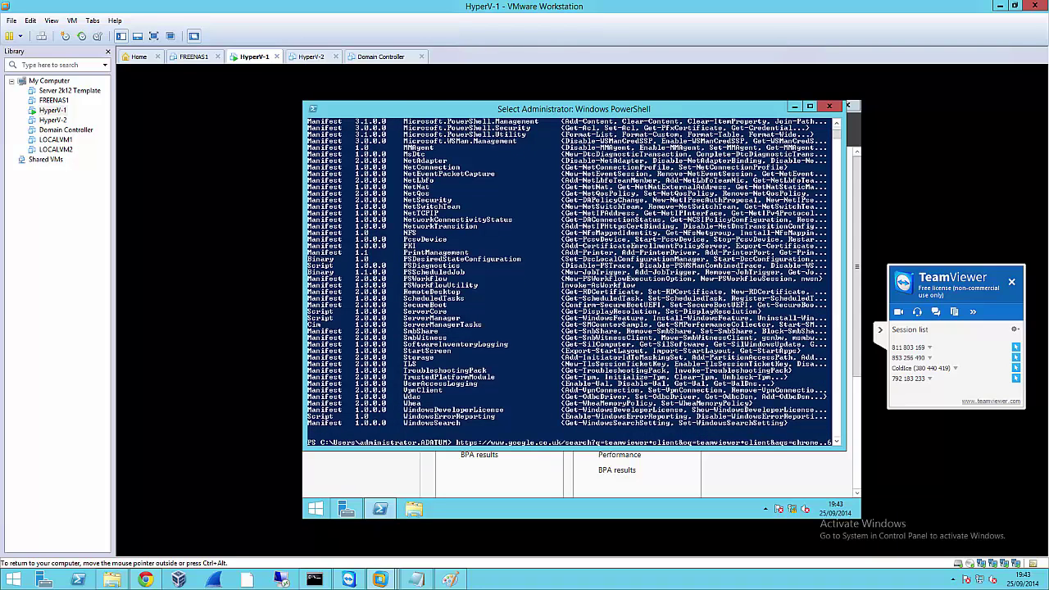
{"action": "type", "text": "https://www.google.co.uk/search?q=teamviewer+client&oq=teamviewer+client&aqs=chrome.69157.6656j0j7&sourceid=chrome&es_sm=93&"}
{"action": "scroll", "coordinate": [569, 278], "scroll_direction": "down", "scroll_amount": 1}
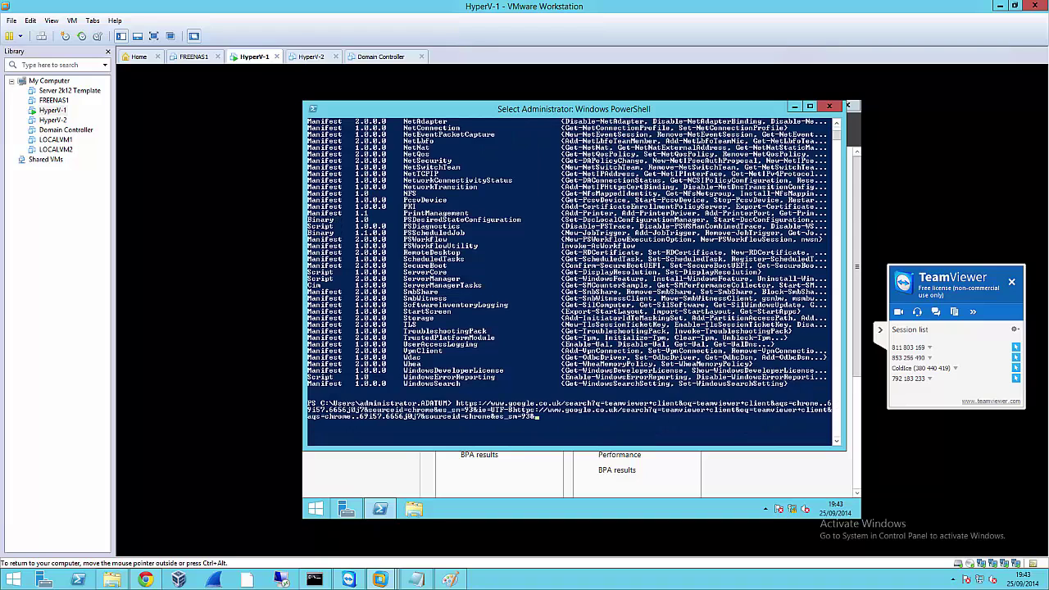
{"action": "key", "text": "BackSpace"}
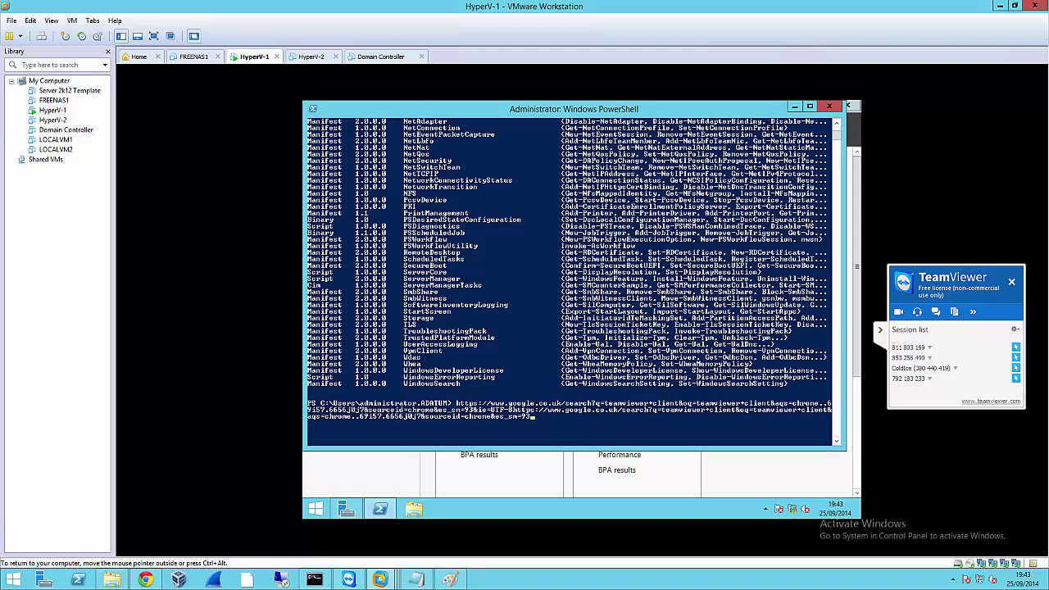
{"action": "key", "text": "BackSpace"}
{"action": "key", "text": "BackSpace"}
{"action": "key", "text": "BackSpace"}
{"action": "key", "text": "BackSpace"}
{"action": "key", "text": "BackSpace"}
{"action": "key", "text": "BackSpace"}
{"action": "key", "text": "BackSpace"}
{"action": "key", "text": "BackSpace"}
{"action": "key", "text": "BackSpace"}
{"action": "key", "text": "BackSpace"}
{"action": "key", "text": "BackSpace"}
{"action": "key", "text": "BackSpace"}
{"action": "key", "text": "BackSpace"}
{"action": "key", "text": "BackSpace"}
{"action": "key", "text": "BackSpace"}
{"action": "key", "text": "BackSpace"}
{"action": "key", "text": "BackSpace"}
{"action": "key", "text": "BackSpace"}
{"action": "key", "text": "BackSpace"}
{"action": "key", "text": "BackSpace"}
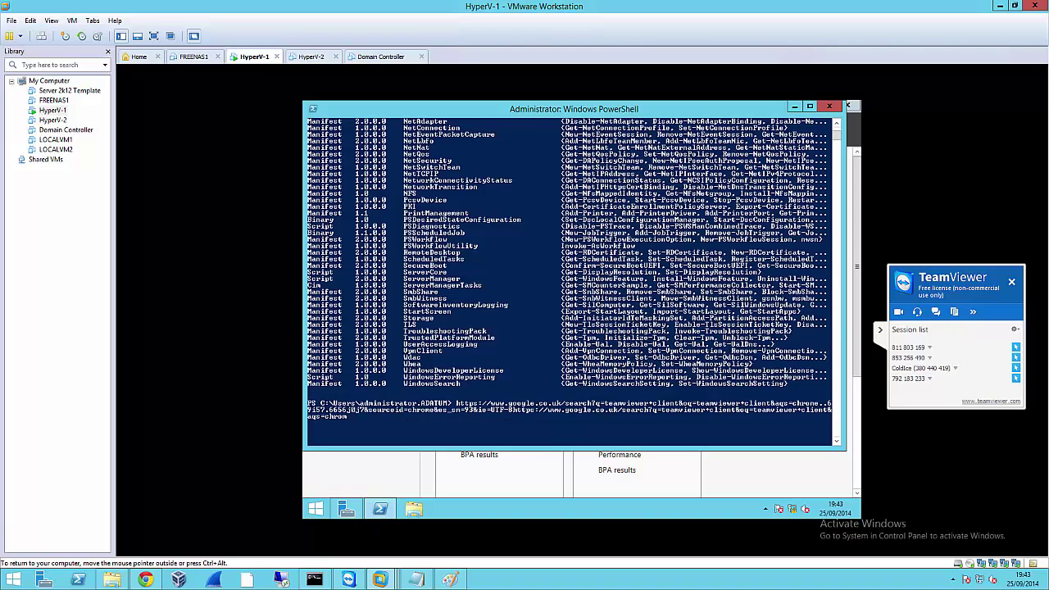
{"action": "key", "text": "BackSpace"}
{"action": "key", "text": "BackSpace"}
{"action": "key", "text": "BackSpace"}
{"action": "key", "text": "BackSpace"}
{"action": "key", "text": "BackSpace"}
{"action": "key", "text": "BackSpace"}
{"action": "key", "text": "BackSpace"}
{"action": "key", "text": "BackSpace"}
{"action": "key", "text": "BackSpace"}
{"action": "key", "text": "BackSpace"}
{"action": "key", "text": "BackSpace"}
{"action": "key", "text": "BackSpace"}
{"action": "key", "text": "BackSpace"}
{"action": "key", "text": "BackSpace"}
{"action": "key", "text": "BackSpace"}
{"action": "key", "text": "BackSpace"}
{"action": "key", "text": "BackSpace"}
{"action": "key", "text": "BackSpace"}
{"action": "key", "text": "BackSpace"}
{"action": "key", "text": "BackSpace"}
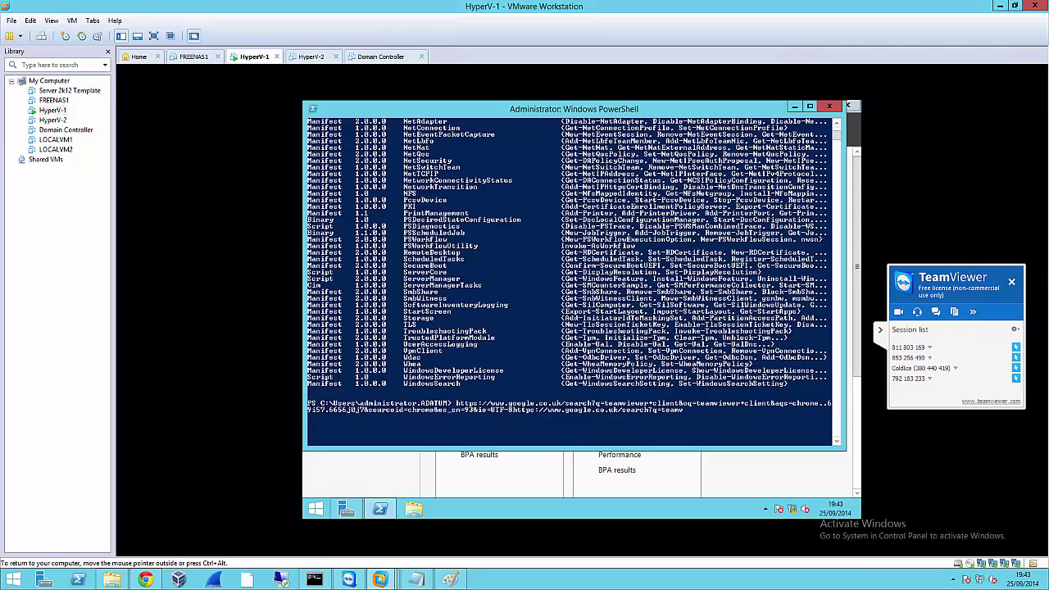
{"action": "key", "text": "BackSpace"}
{"action": "key", "text": "BackSpace"}
{"action": "key", "text": "BackSpace"}
{"action": "key", "text": "BackSpace"}
{"action": "key", "text": "BackSpace"}
{"action": "key", "text": "BackSpace"}
{"action": "key", "text": "BackSpace"}
{"action": "key", "text": "BackSpace"}
{"action": "key", "text": "BackSpace"}
{"action": "key", "text": "BackSpace"}
{"action": "key", "text": "BackSpace"}
{"action": "key", "text": "BackSpace"}
{"action": "key", "text": "BackSpace"}
{"action": "key", "text": "BackSpace"}
{"action": "key", "text": "BackSpace"}
{"action": "key", "text": "BackSpace"}
{"action": "key", "text": "BackSpace"}
{"action": "key", "text": "BackSpace"}
{"action": "key", "text": "BackSpace"}
{"action": "key", "text": "BackSpace"}
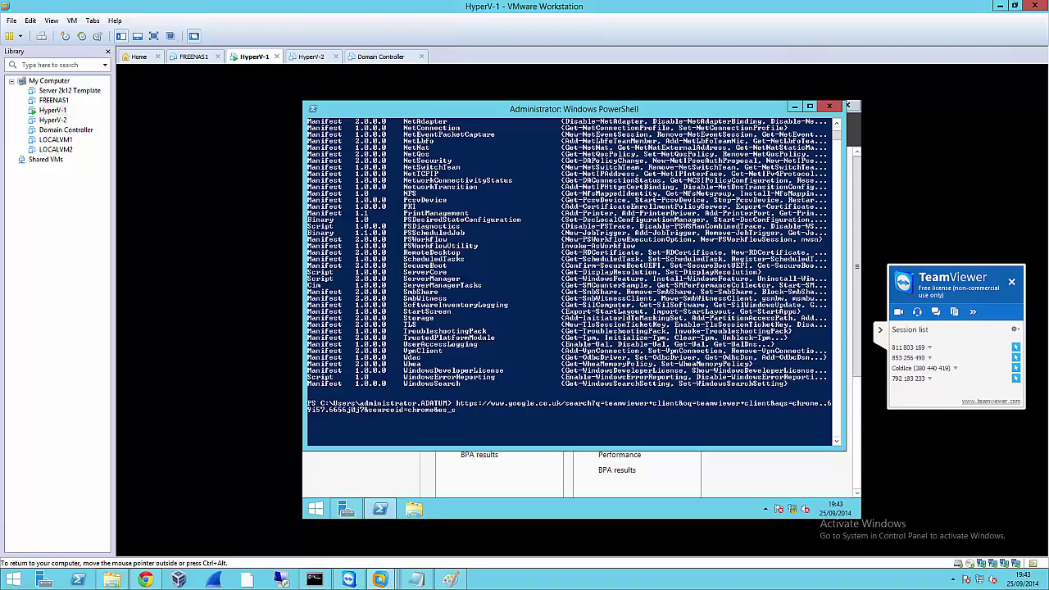
{"action": "key", "text": "BackSpace"}
{"action": "key", "text": "BackSpace"}
{"action": "key", "text": "BackSpace"}
{"action": "key", "text": "BackSpace"}
{"action": "key", "text": "BackSpace"}
{"action": "key", "text": "BackSpace"}
{"action": "key", "text": "BackSpace"}
{"action": "key", "text": "BackSpace"}
{"action": "key", "text": "BackSpace"}
{"action": "key", "text": "BackSpace"}
{"action": "key", "text": "BackSpace"}
{"action": "key", "text": "BackSpace"}
{"action": "key", "text": "BackSpace"}
{"action": "key", "text": "BackSpace"}
{"action": "key", "text": "BackSpace"}
{"action": "key", "text": "BackSpace"}
{"action": "key", "text": "BackSpace"}
{"action": "key", "text": "BackSpace"}
{"action": "key", "text": "BackSpace"}
{"action": "key", "text": "BackSpace"}
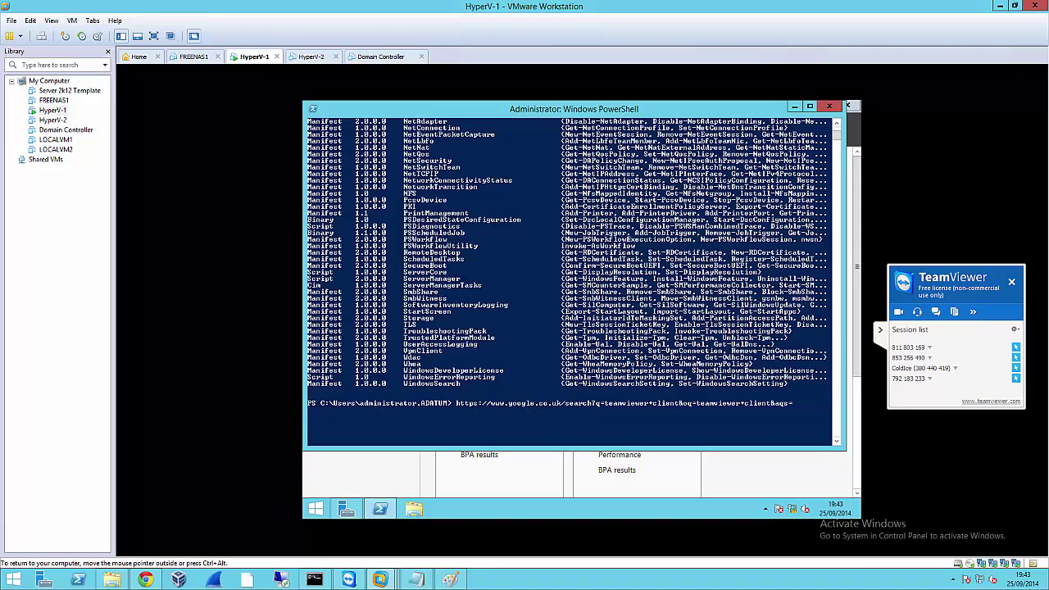
{"action": "key", "text": "BackSpace"}
{"action": "key", "text": "BackSpace"}
{"action": "key", "text": "BackSpace"}
{"action": "key", "text": "BackSpace"}
{"action": "key", "text": "BackSpace"}
{"action": "key", "text": "BackSpace"}
{"action": "key", "text": "BackSpace"}
{"action": "key", "text": "BackSpace"}
{"action": "key", "text": "BackSpace"}
{"action": "key", "text": "BackSpace"}
{"action": "key", "text": "BackSpace"}
{"action": "key", "text": "BackSpace"}
{"action": "key", "text": "BackSpace"}
{"action": "key", "text": "BackSpace"}
{"action": "key", "text": "BackSpace"}
{"action": "key", "text": "BackSpace"}
{"action": "key", "text": "BackSpace"}
{"action": "key", "text": "BackSpace"}
{"action": "key", "text": "BackSpace"}
{"action": "key", "text": "BackSpace"}
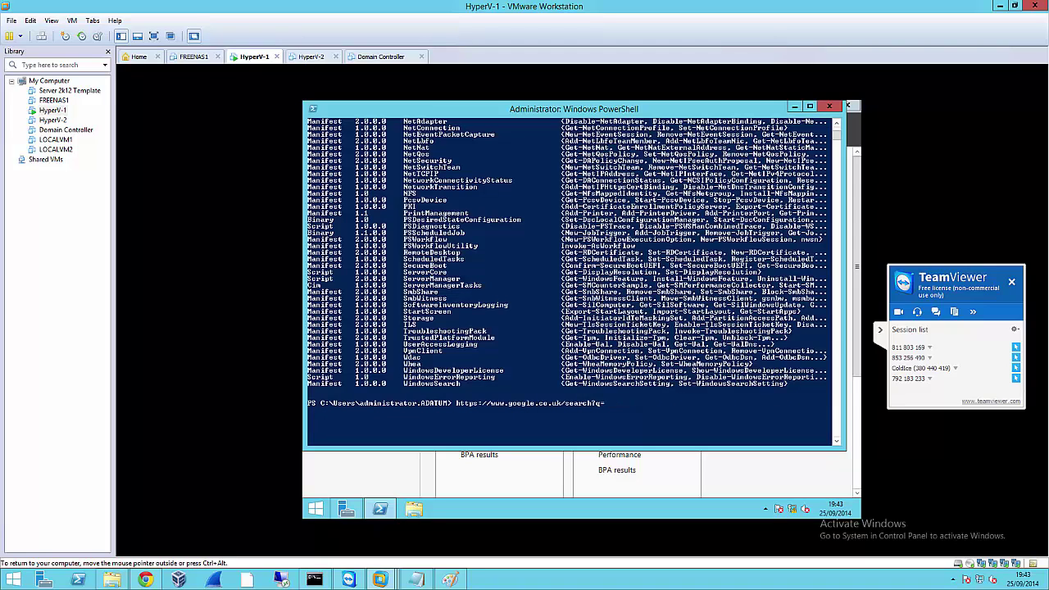
{"action": "key", "text": "BackSpace"}
{"action": "key", "text": "BackSpace"}
{"action": "key", "text": "BackSpace"}
{"action": "key", "text": "BackSpace"}
{"action": "key", "text": "BackSpace"}
{"action": "key", "text": "BackSpace"}
{"action": "key", "text": "BackSpace"}
{"action": "key", "text": "BackSpace"}
{"action": "key", "text": "BackSpace"}
{"action": "key", "text": "BackSpace"}
{"action": "key", "text": "BackSpace"}
{"action": "key", "text": "BackSpace"}
{"action": "key", "text": "BackSpace"}
{"action": "key", "text": "BackSpace"}
{"action": "key", "text": "BackSpace"}
{"action": "key", "text": "BackSpace"}
{"action": "key", "text": "BackSpace"}
{"action": "key", "text": "BackSpace"}
{"action": "key", "text": "BackSpace"}
{"action": "key", "text": "BackSpace"}
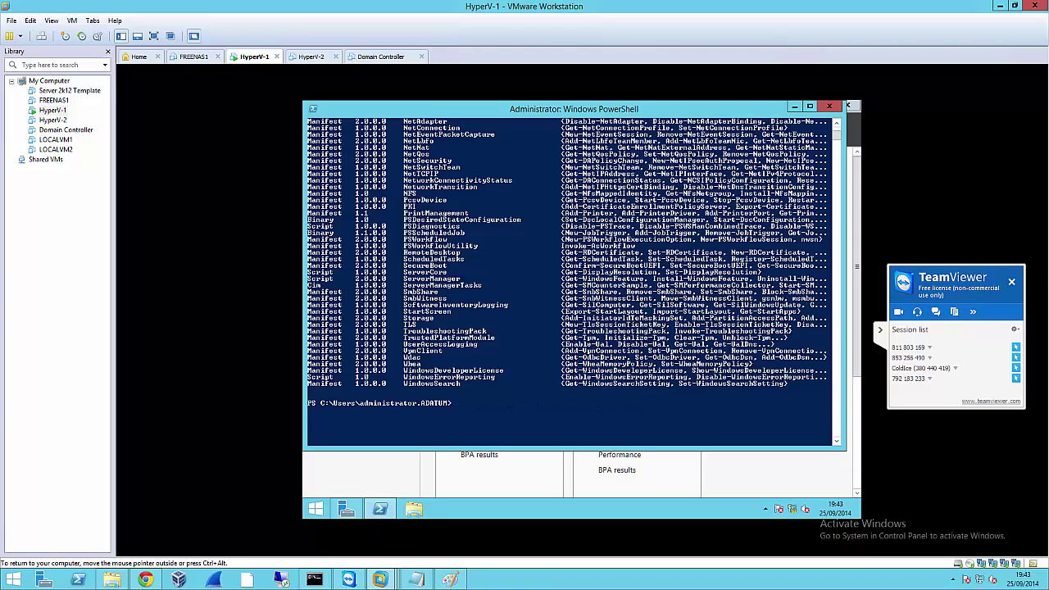
{"action": "type", "text": "het"}
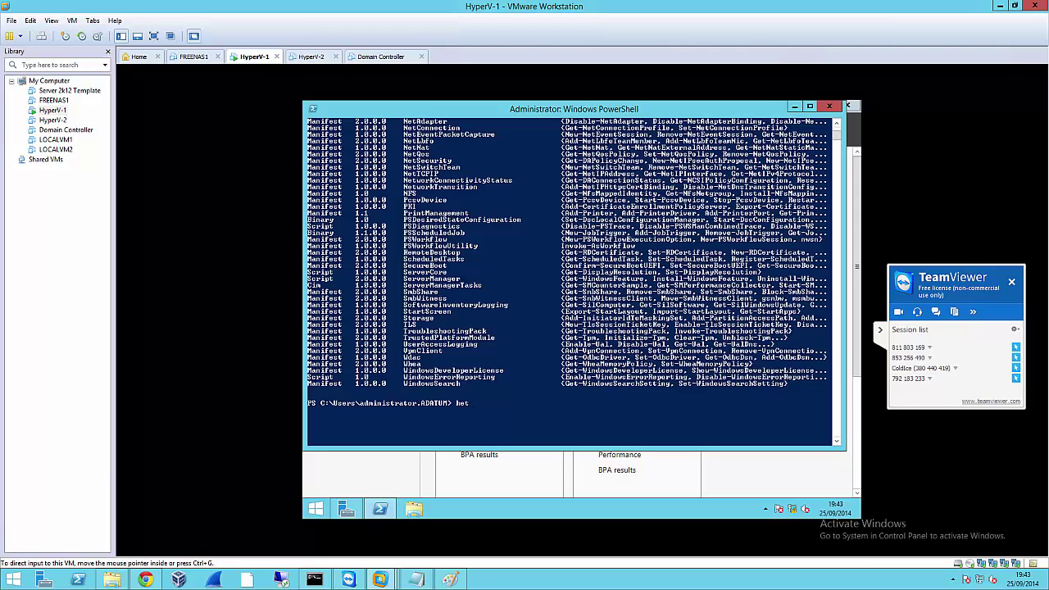
Step: Run get-command install-feature, then recall it and remove the hyphen after install
{"action": "key", "text": "BackSpace"}
{"action": "key", "text": "BackSpace"}
{"action": "key", "text": "BackSpace"}
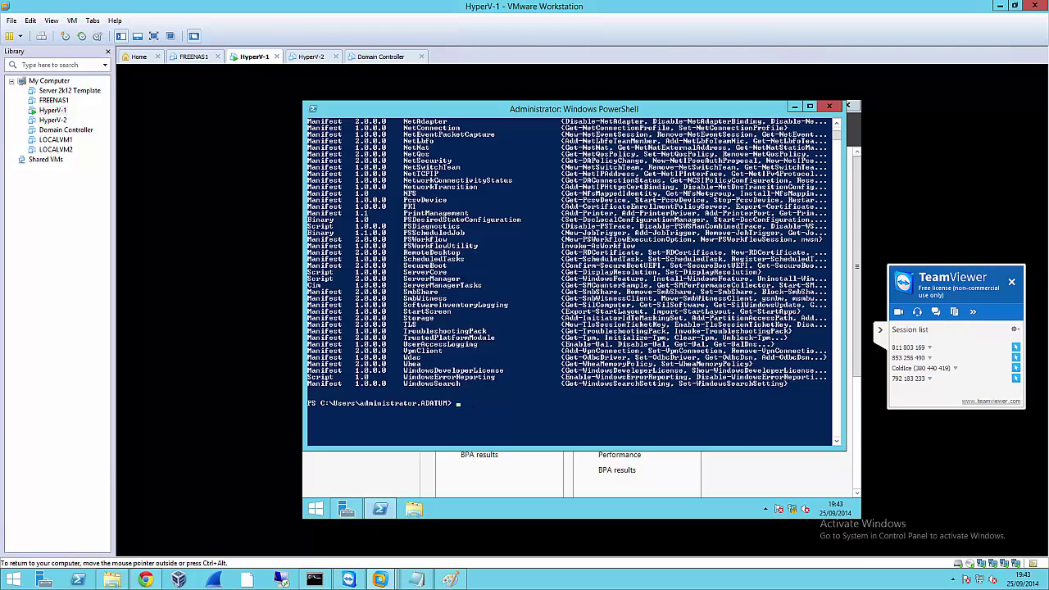
{"action": "type", "text": "get-command install-feature"}
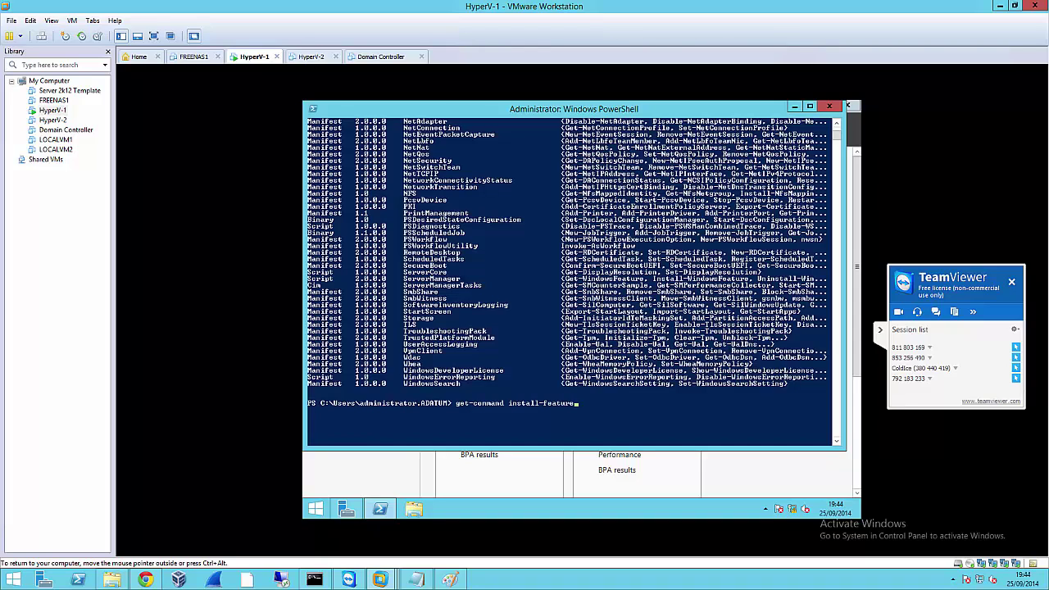
{"action": "key", "text": "Return"}
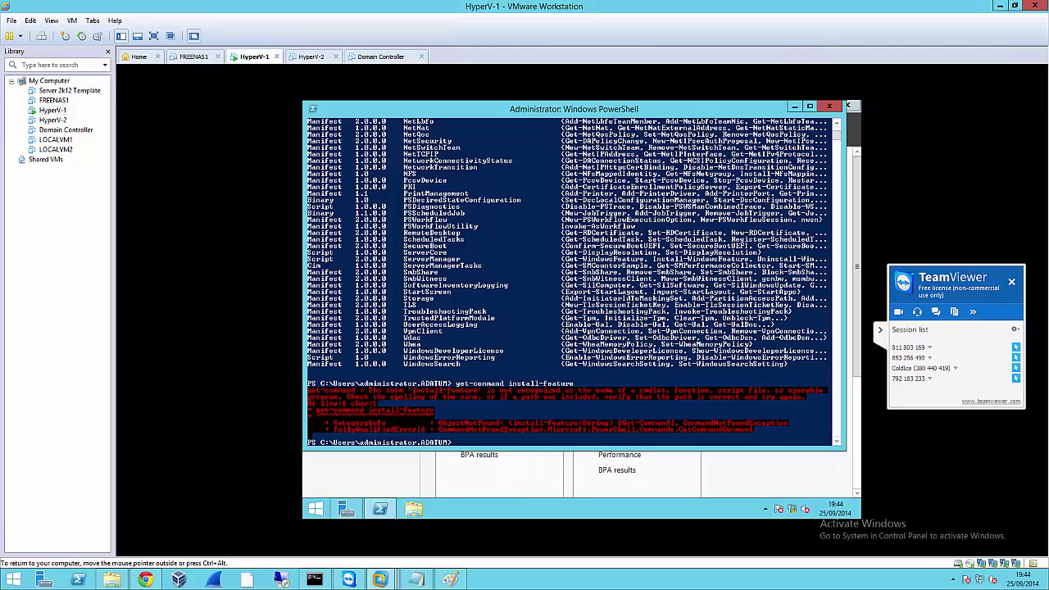
{"action": "key", "text": "Up"}
{"action": "key", "text": "BackSpace"}
Step: Complete and run get-command install-windowsfeature after regaining the VM console's keyboard focus
{"action": "type", "text": "windows-feature"}
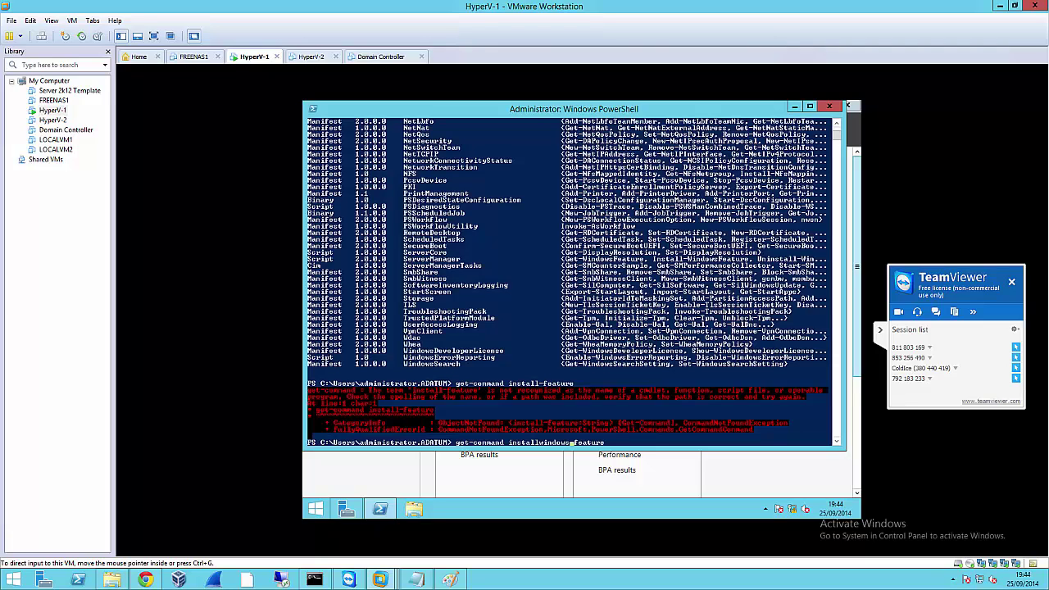
{"action": "left_click", "coordinate": [545, 428]}
{"action": "key", "text": "Escape"}
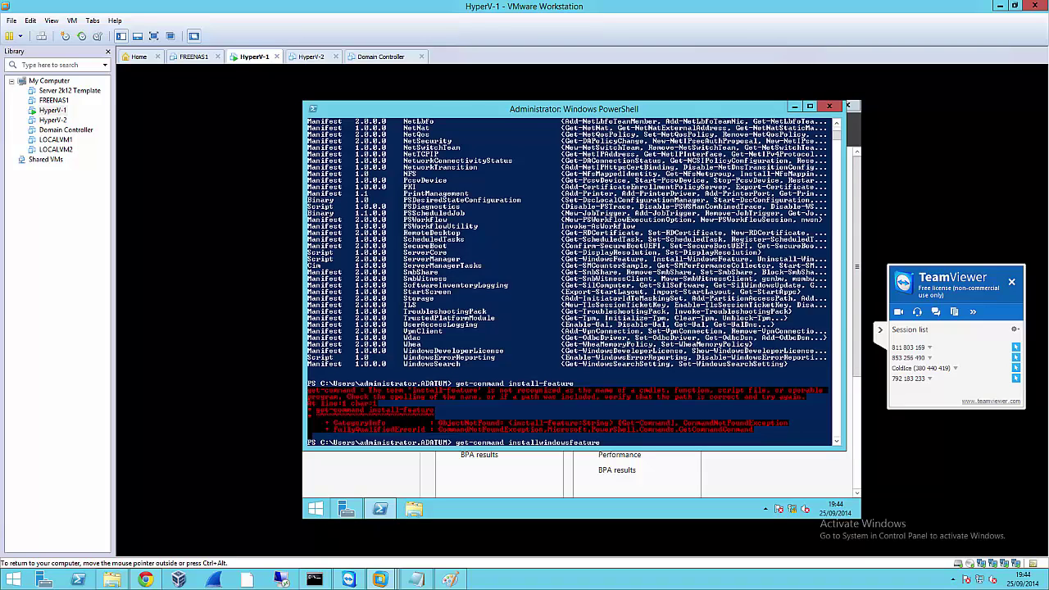
{"action": "mouse_move", "coordinate": [1047, 1]}
{"action": "left_click", "coordinate": [540, 442]}
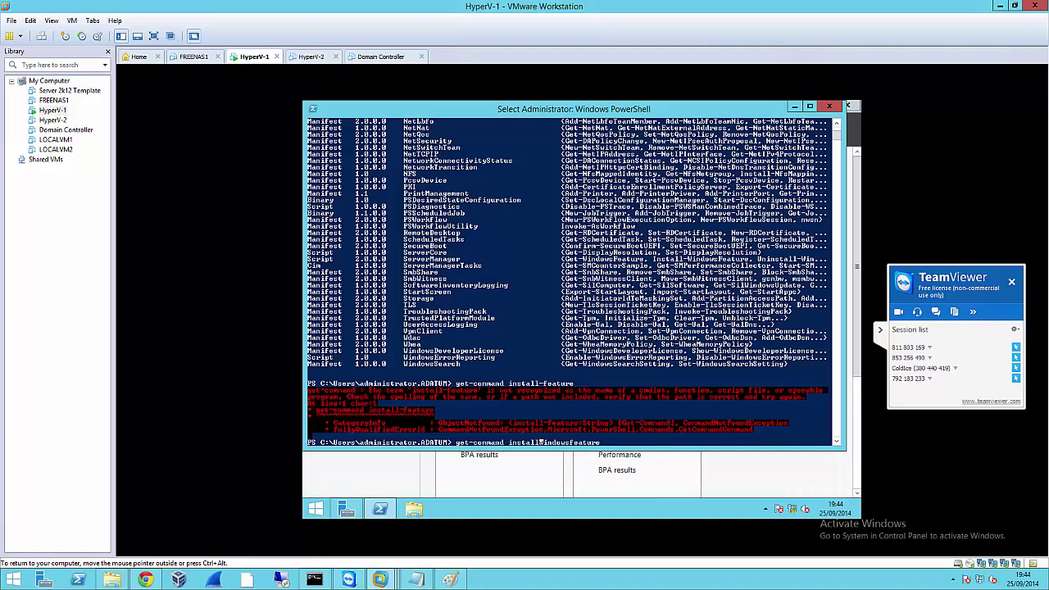
{"action": "key", "text": "super+c"}
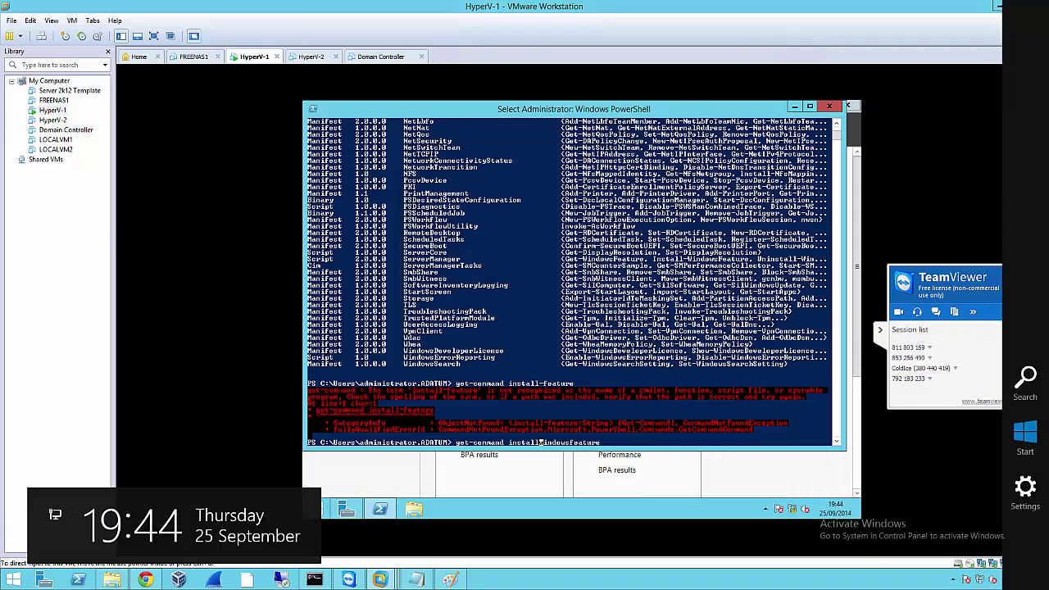
{"action": "key", "text": "Escape"}
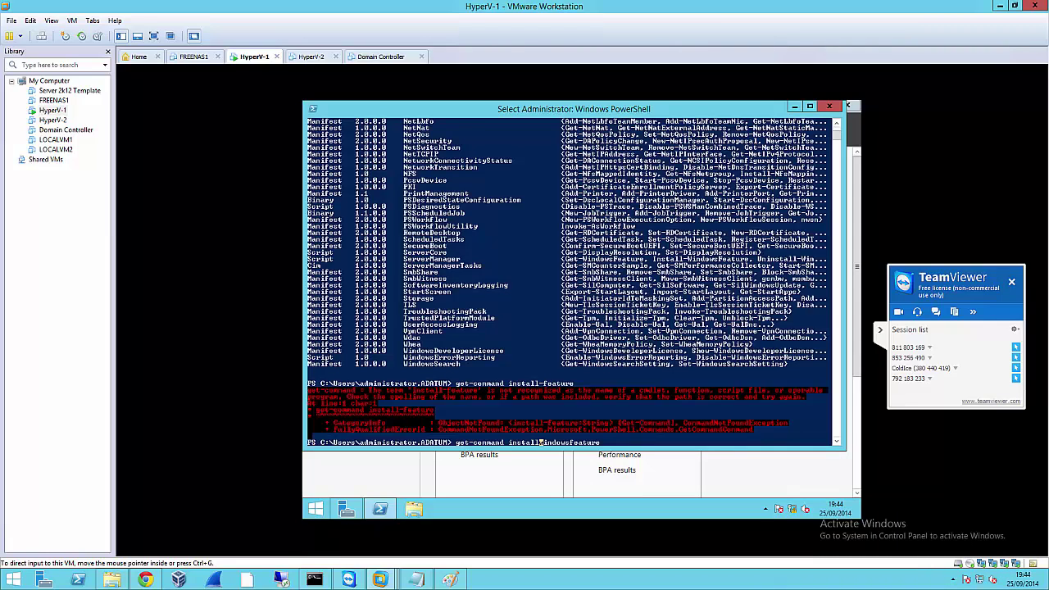
{"action": "left_click", "coordinate": [541, 442]}
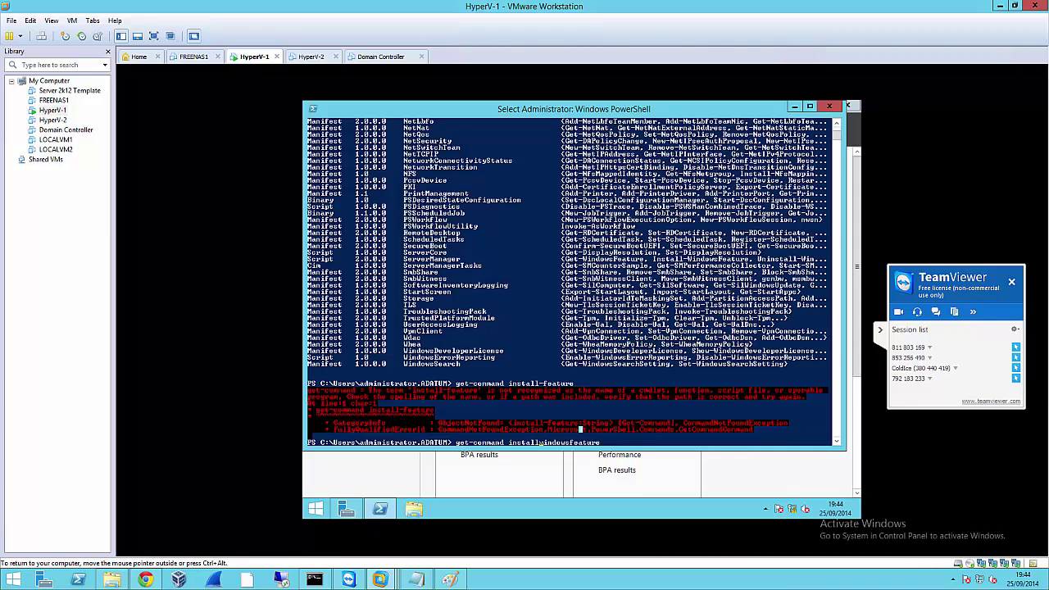
{"action": "key", "text": "Escape"}
{"action": "type", "text": "-"}
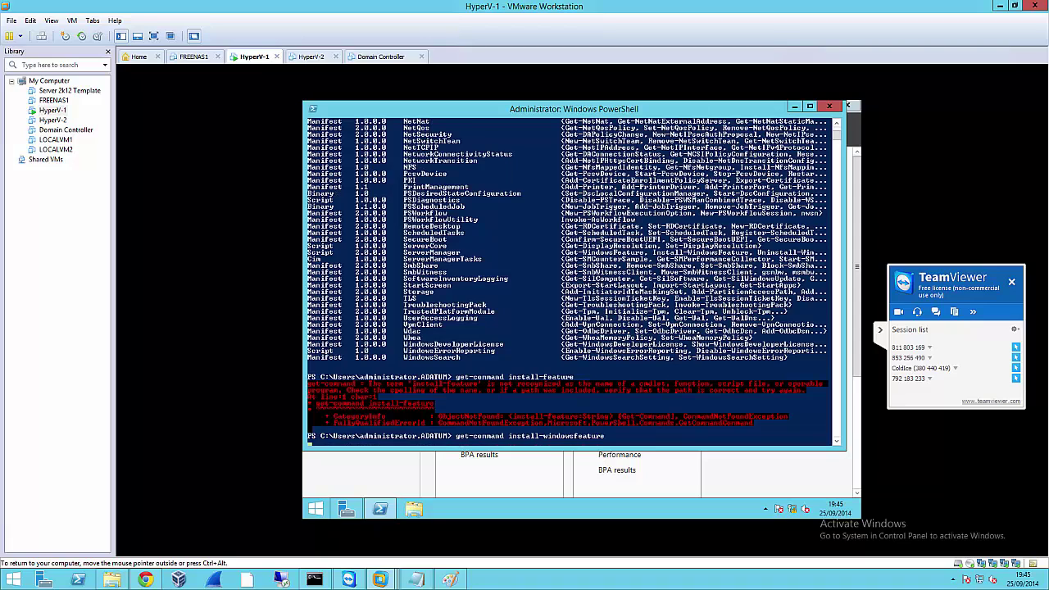
{"action": "key", "text": "Return"}
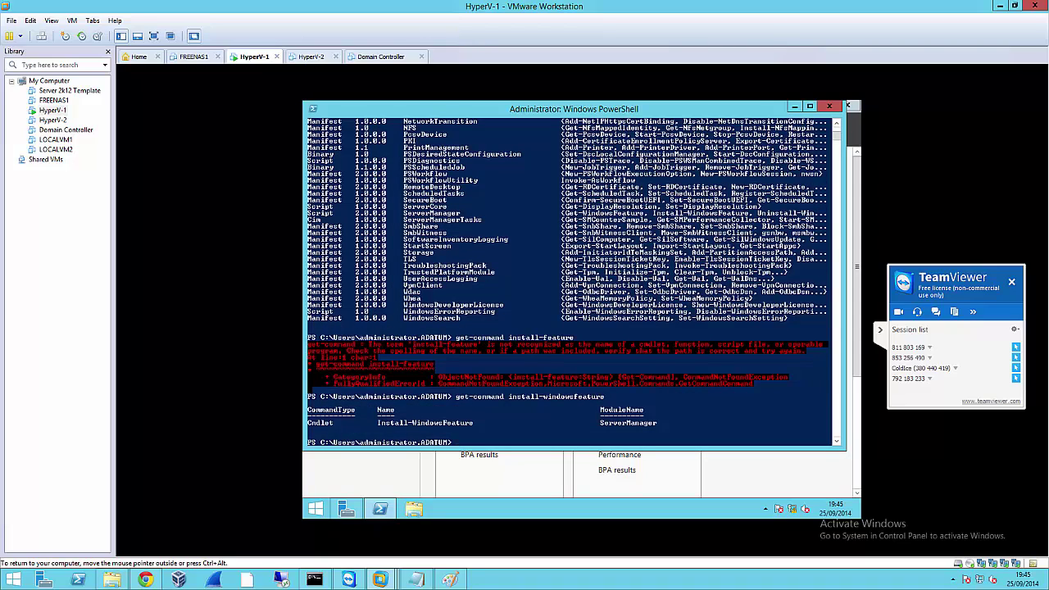
Step: Rerun the install-windowsfeature lookup with the -examples switch, then with -details
{"action": "key", "text": "Up"}
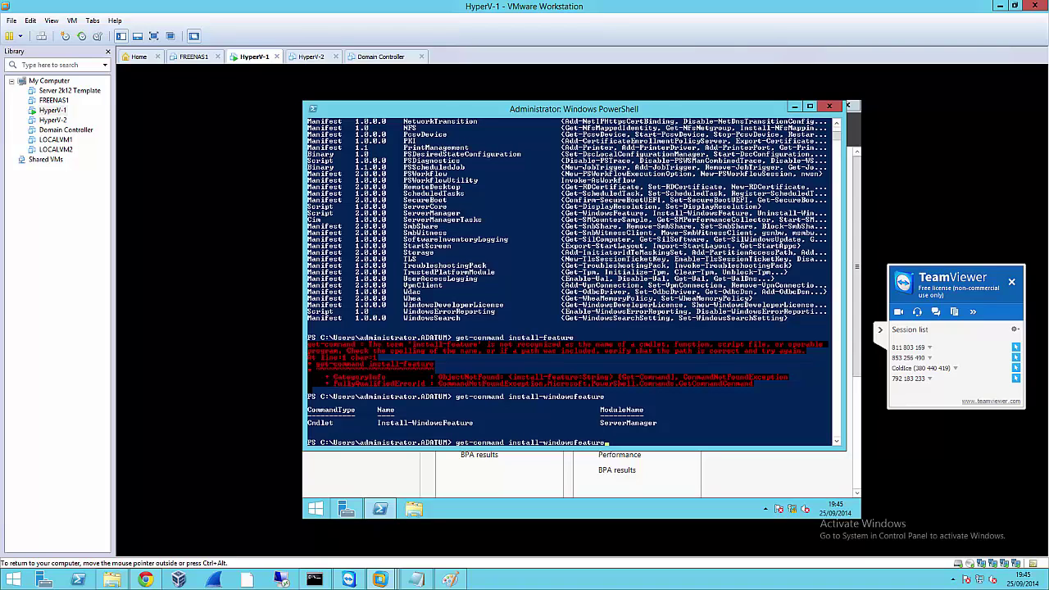
{"action": "type", "text": "-examples"}
{"action": "key", "text": "Return"}
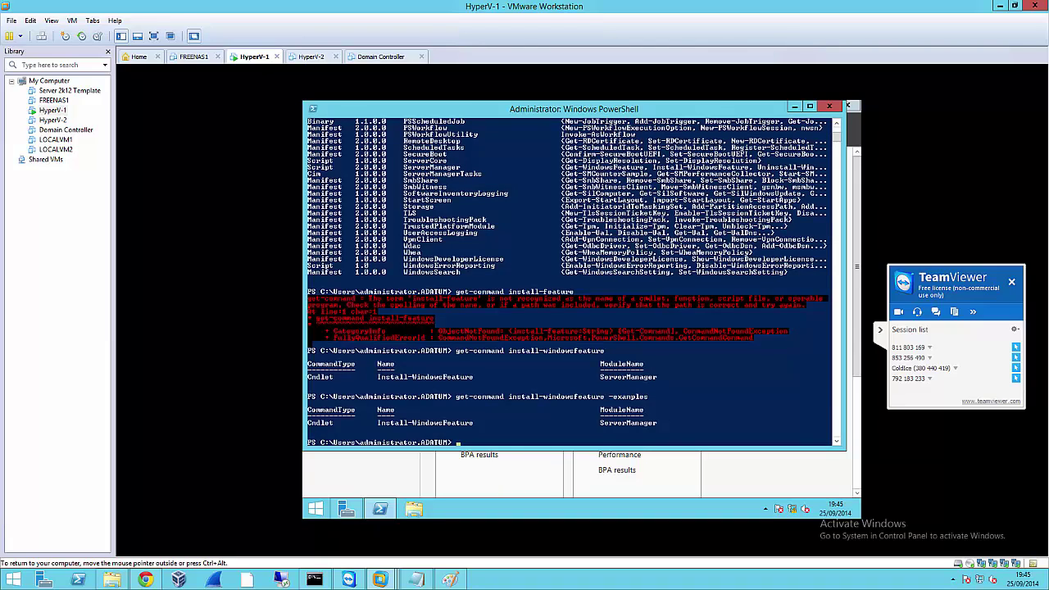
{"action": "key", "text": "Up"}
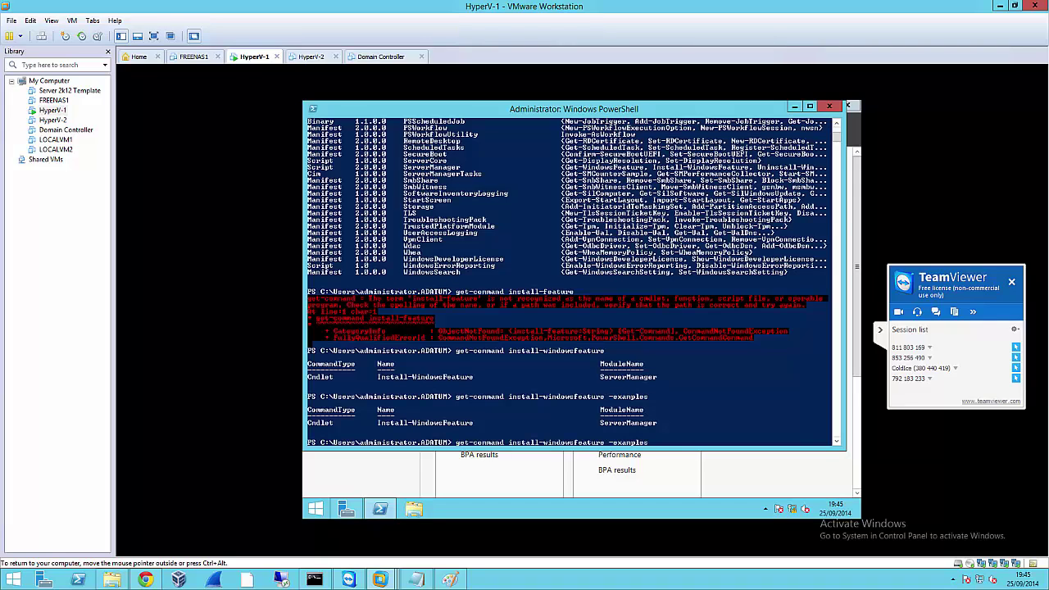
{"action": "key", "text": "ctrl+alt"}
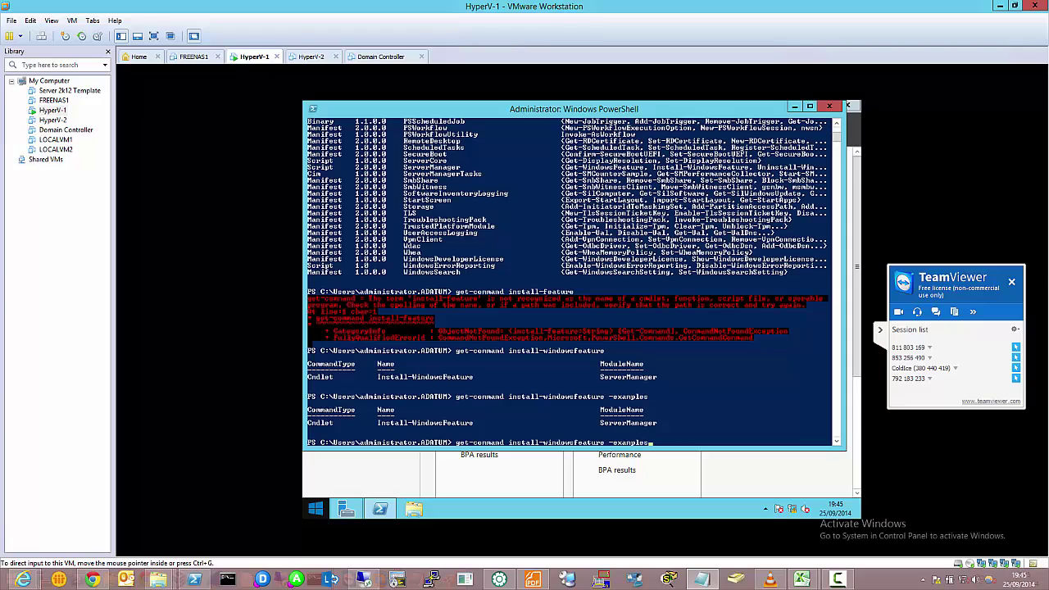
{"action": "left_click", "coordinate": [681, 436]}
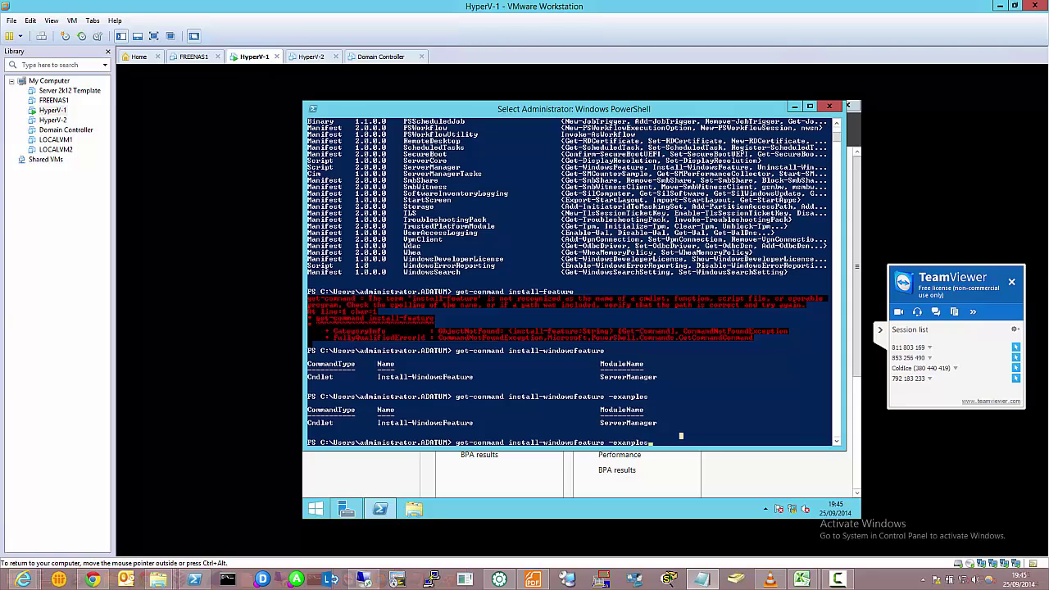
{"action": "key", "text": "BackSpace"}
{"action": "key", "text": "BackSpace"}
{"action": "key", "text": "BackSpace"}
{"action": "key", "text": "BackSpace"}
{"action": "key", "text": "BackSpace"}
{"action": "key", "text": "BackSpace"}
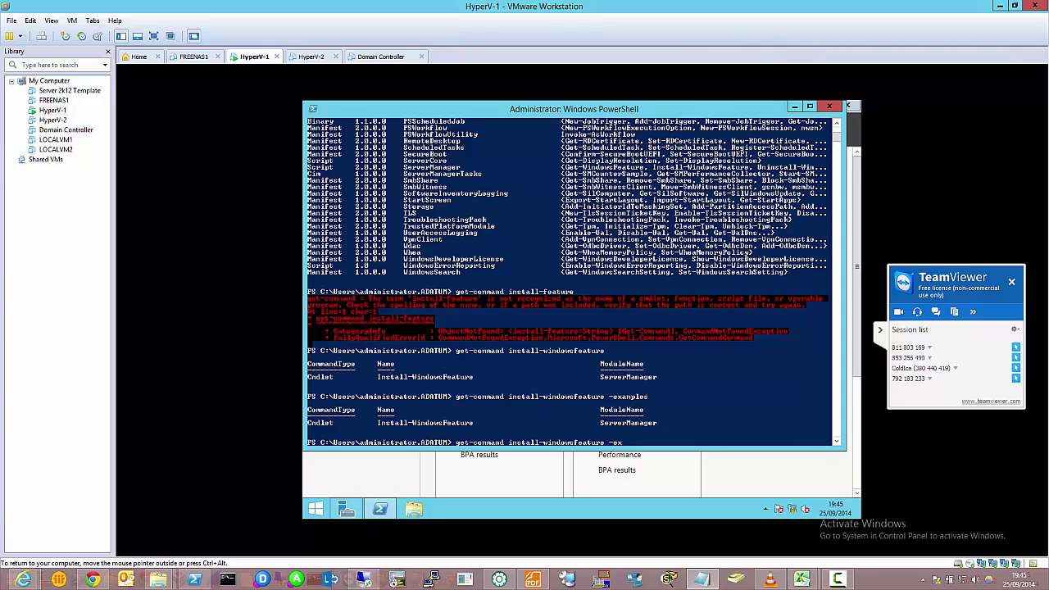
{"action": "key", "text": "BackSpace"}
{"action": "key", "text": "BackSpace"}
{"action": "type", "text": "details"}
{"action": "key", "text": "Return"}
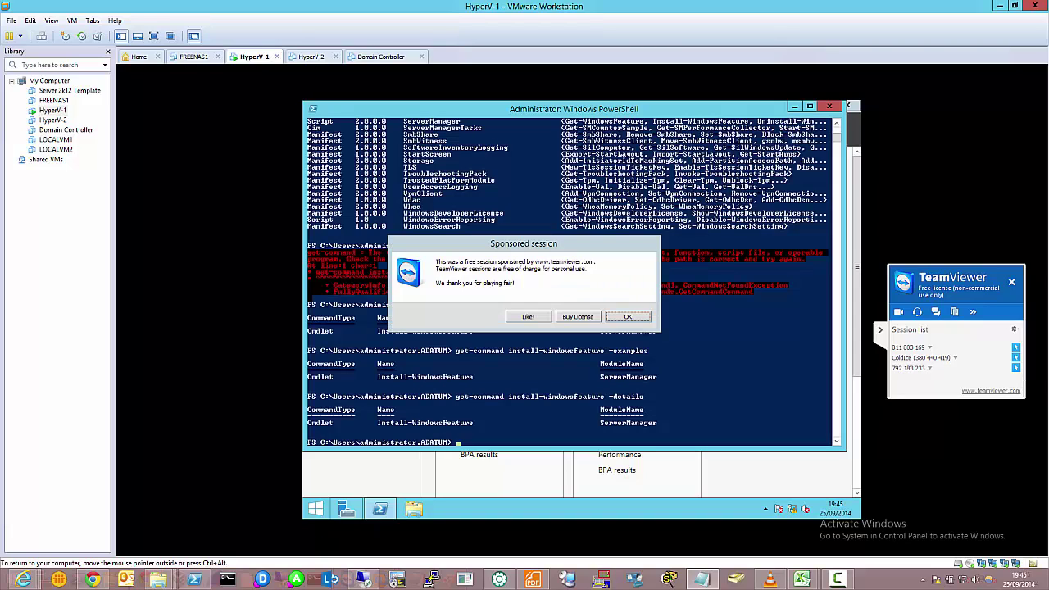
Step: Dismiss the TeamViewer sponsored-session notice and recall the -details command for editing
{"action": "left_click", "coordinate": [624, 317]}
{"action": "key", "text": "Up"}
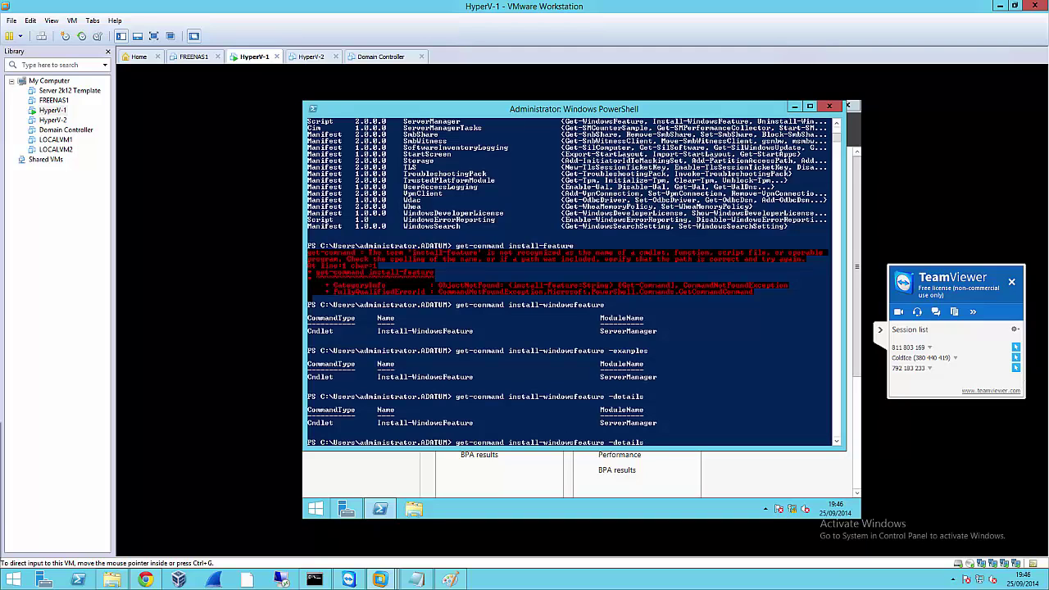
{"action": "left_click", "coordinate": [677, 435]}
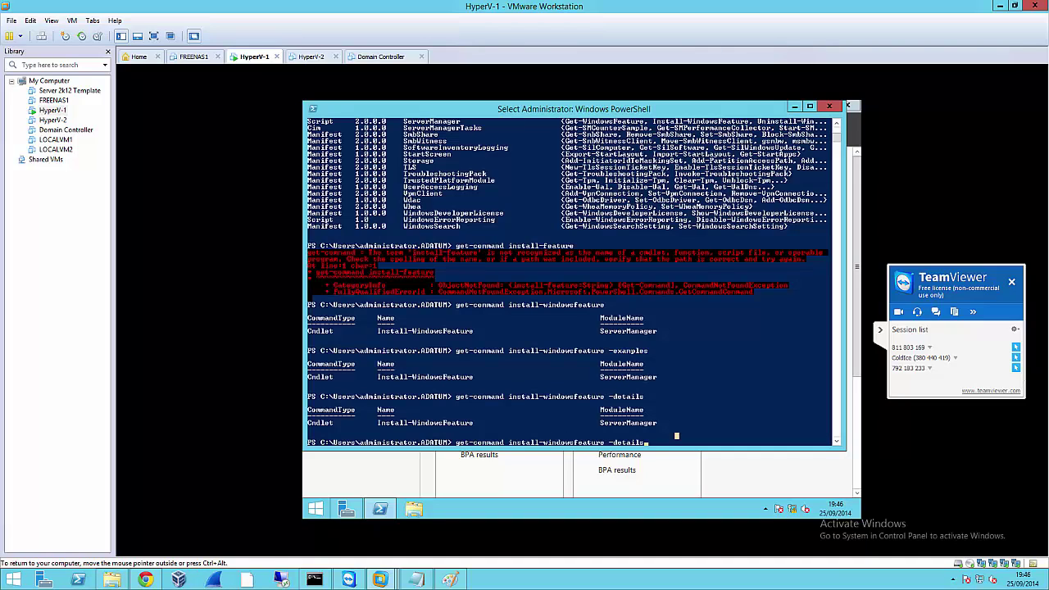
{"action": "key", "text": "BackSpace"}
{"action": "key", "text": "BackSpace"}
{"action": "key", "text": "BackSpace"}
{"action": "key", "text": "BackSpace"}
{"action": "key", "text": "BackSpace"}
{"action": "key", "text": "BackSpace"}
{"action": "key", "text": "BackSpace"}
{"action": "key", "text": "BackSpace"}
{"action": "key", "text": "BackSpace"}
{"action": "key", "text": "BackSpace"}
{"action": "key", "text": "BackSpace"}
{"action": "key", "text": "BackSpace"}
{"action": "key", "text": "BackSpace"}
{"action": "key", "text": "BackSpace"}
{"action": "key", "text": "BackSpace"}
{"action": "key", "text": "BackSpace"}
{"action": "key", "text": "BackSpace"}
{"action": "key", "text": "BackSpace"}
{"action": "key", "text": "BackSpace"}
{"action": "key", "text": "BackSpace"}
{"action": "key", "text": "BackSpace"}
{"action": "key", "text": "BackSpace"}
{"action": "key", "text": "BackSpace"}
{"action": "key", "text": "BackSpace"}
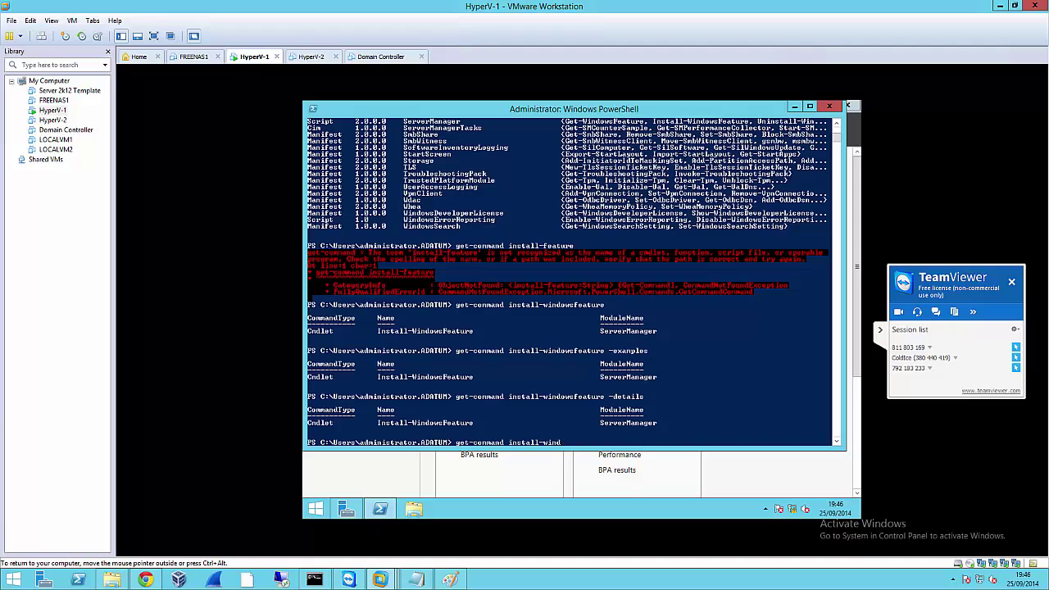
{"action": "key", "text": "BackSpace"}
{"action": "key", "text": "BackSpace"}
{"action": "key", "text": "BackSpace"}
{"action": "key", "text": "BackSpace"}
{"action": "key", "text": "BackSpace"}
{"action": "key", "text": "BackSpace"}
{"action": "key", "text": "BackSpace"}
{"action": "key", "text": "BackSpace"}
{"action": "key", "text": "BackSpace"}
{"action": "key", "text": "BackSpace"}
{"action": "key", "text": "BackSpace"}
{"action": "key", "text": "BackSpace"}
{"action": "key", "text": "BackSpace"}
Step: Run install-windowsfeature Hyperv in the VM's PowerShell; it fails with InvalidArgs
{"action": "type", "text": "install-windowsfeature Hyperv"}
{"action": "key", "text": "Return"}
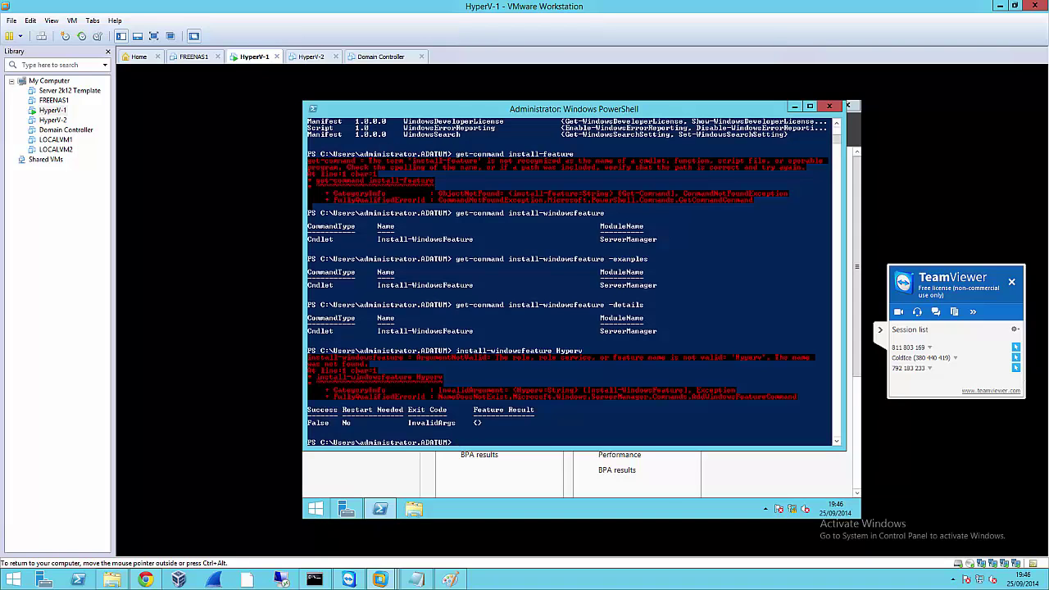
{"action": "key", "text": "ctrl+alt"}
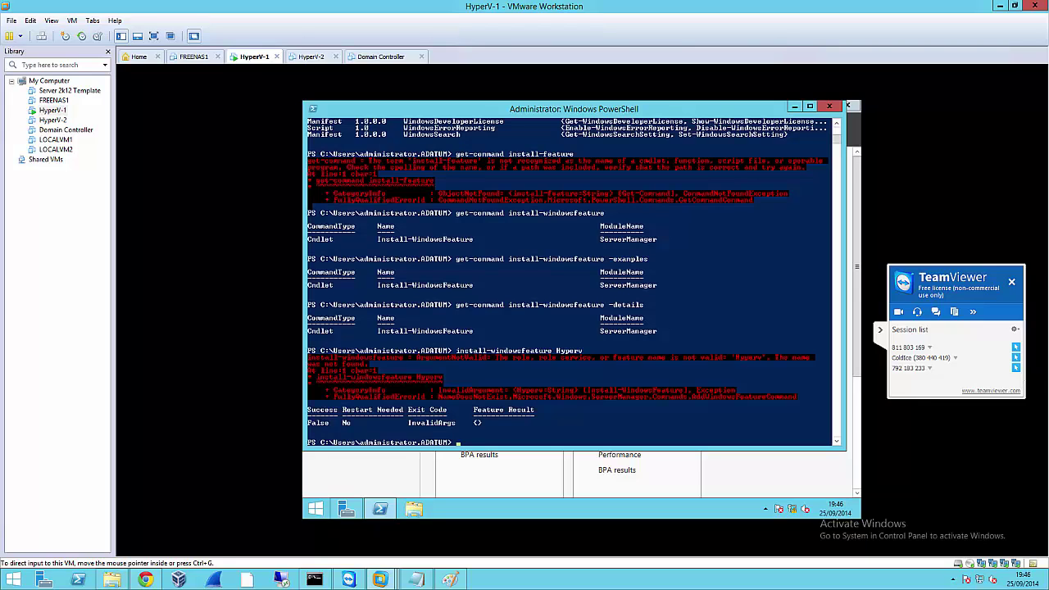
Step: Start typing a get-help Install-WindowsFeature command in the VM, then erase the mistyped text
{"action": "left_click", "coordinate": [737, 252]}
{"action": "type", "text": "get-h"}
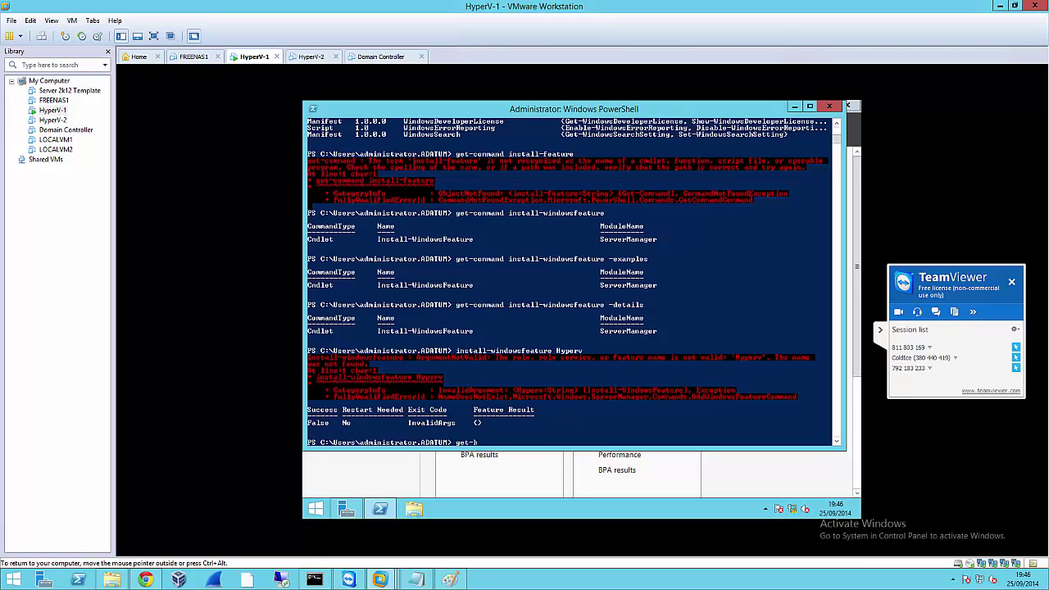
{"action": "type", "text": "elp ..."}
{"action": "key", "text": "BackSpace"}
{"action": "type", "text": "-"}
{"action": "type", "text": "install -wind"}
{"action": "key", "text": "BackSpace"}
{"action": "key", "text": "BackSpace"}
{"action": "key", "text": "BackSpace"}
{"action": "key", "text": "BackSpace"}
{"action": "mouse_move", "coordinate": [852, 102]}
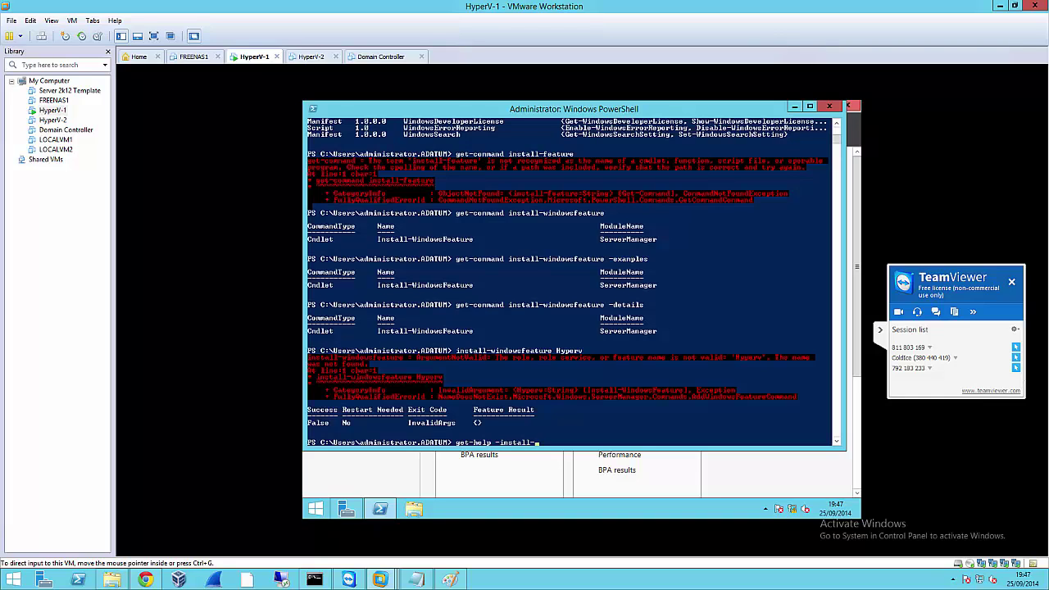
{"action": "key", "text": "ctrl+g"}
{"action": "key", "text": "BackSpace"}
{"action": "key", "text": "BackSpace"}
{"action": "key", "text": "BackSpace"}
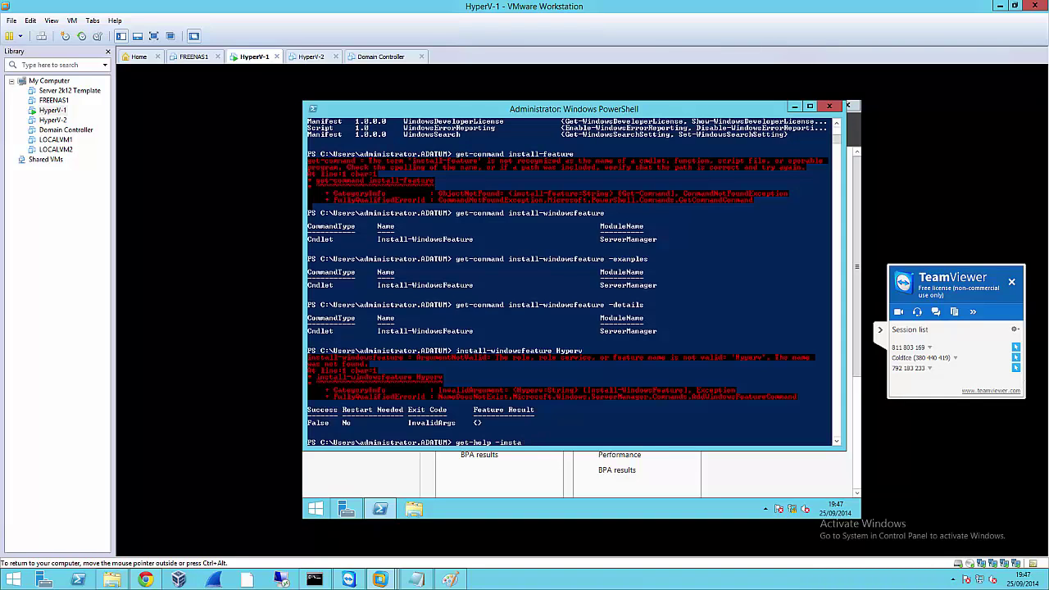
{"action": "key", "text": "BackSpace"}
{"action": "key", "text": "BackSpace"}
{"action": "key", "text": "BackSpace"}
{"action": "key", "text": "BackSpace"}
{"action": "key", "text": "BackSpace"}
{"action": "key", "text": "BackSpace"}
{"action": "key", "text": "BackSpace"}
{"action": "key", "text": "BackSpace"}
{"action": "key", "text": "BackSpace"}
{"action": "key", "text": "BackSpace"}
{"action": "key", "text": "BackSpace"}
{"action": "key", "text": "BackSpace"}
{"action": "key", "text": "BackSpace"}
{"action": "key", "text": "ctrl+alt"}
Step: Show help for Install-WindowsFeature using Tab completion, answering n to Update-Help
{"action": "left_click", "coordinate": [501, 416]}
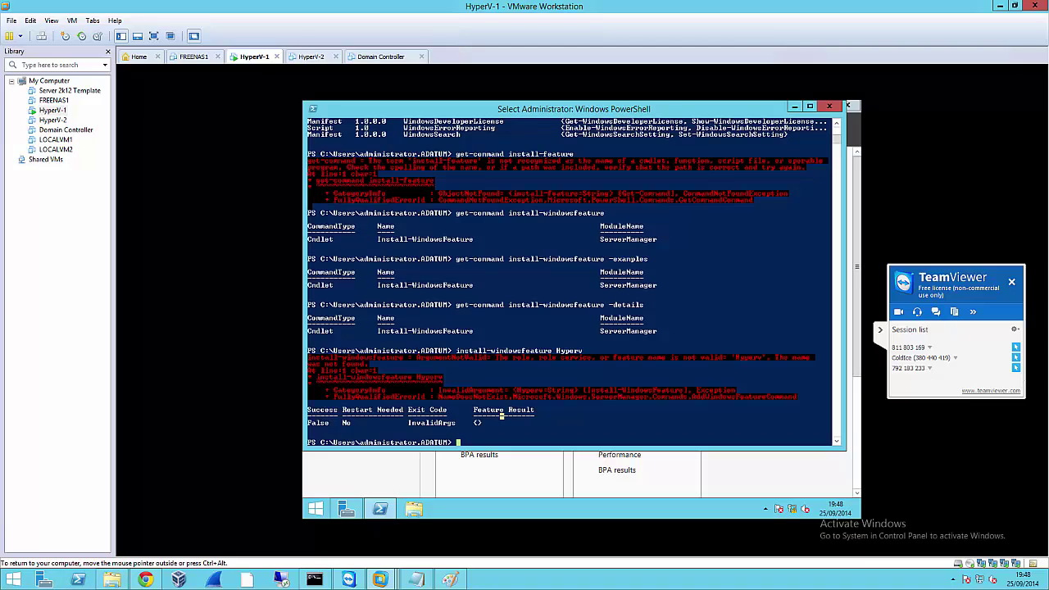
{"action": "key", "text": "Escape"}
{"action": "type", "text": "get-hel"}
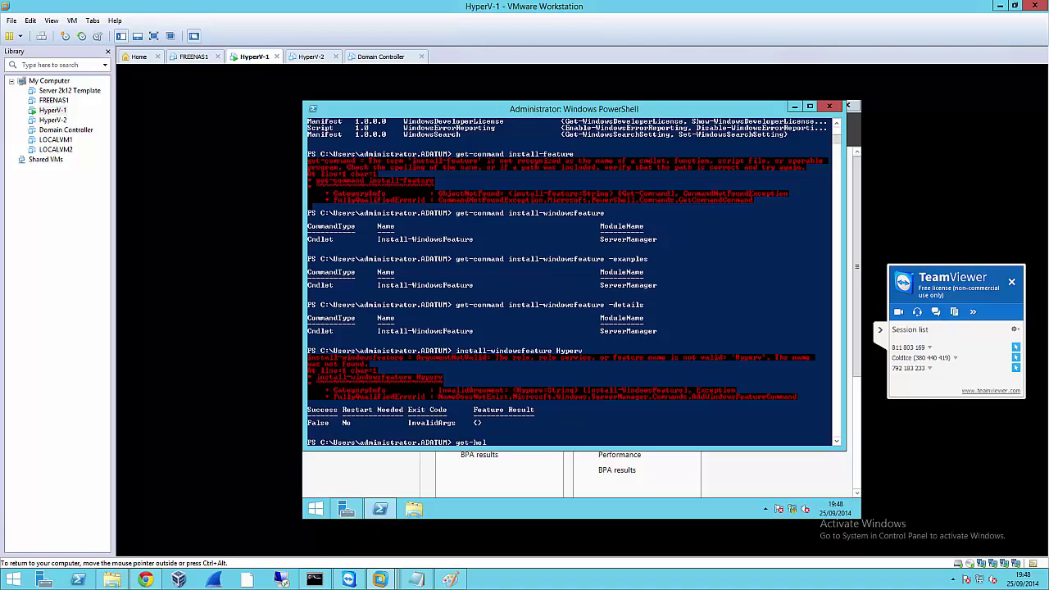
{"action": "type", "text": "p instaall"}
{"action": "key", "text": "Tab"}
{"action": "key", "text": "Return"}
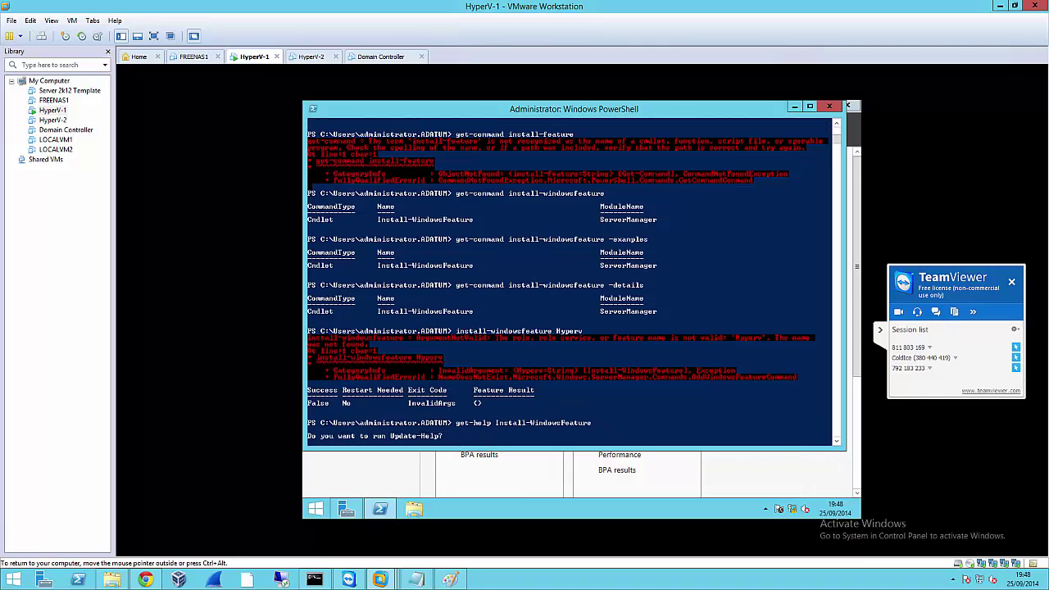
{"action": "type", "text": "n"}
{"action": "key", "text": "Return"}
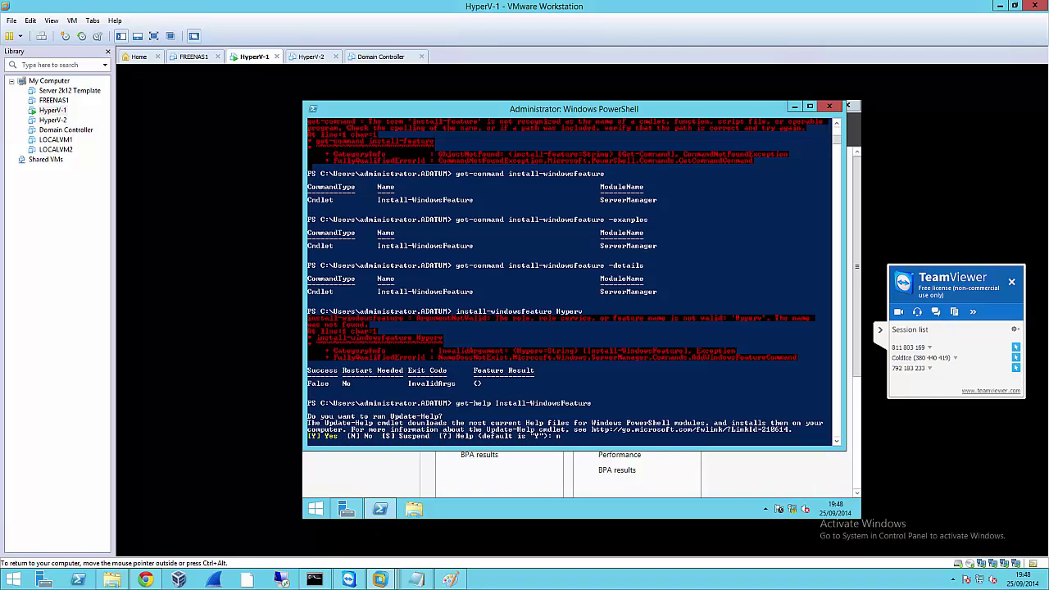
{"action": "key", "text": "ctrl+alt"}
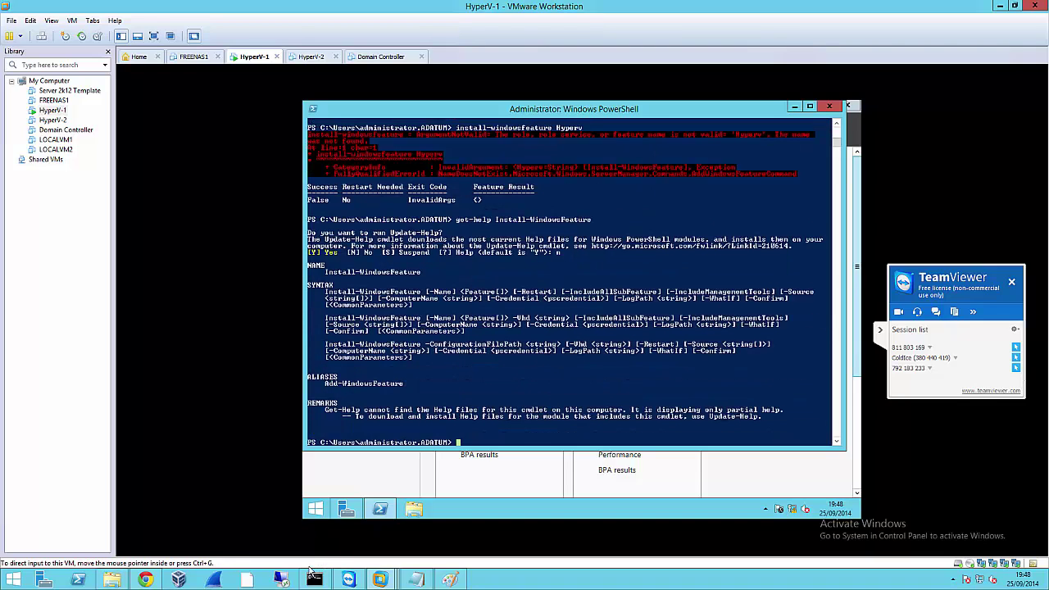
{"action": "left_click", "coordinate": [146, 579]}
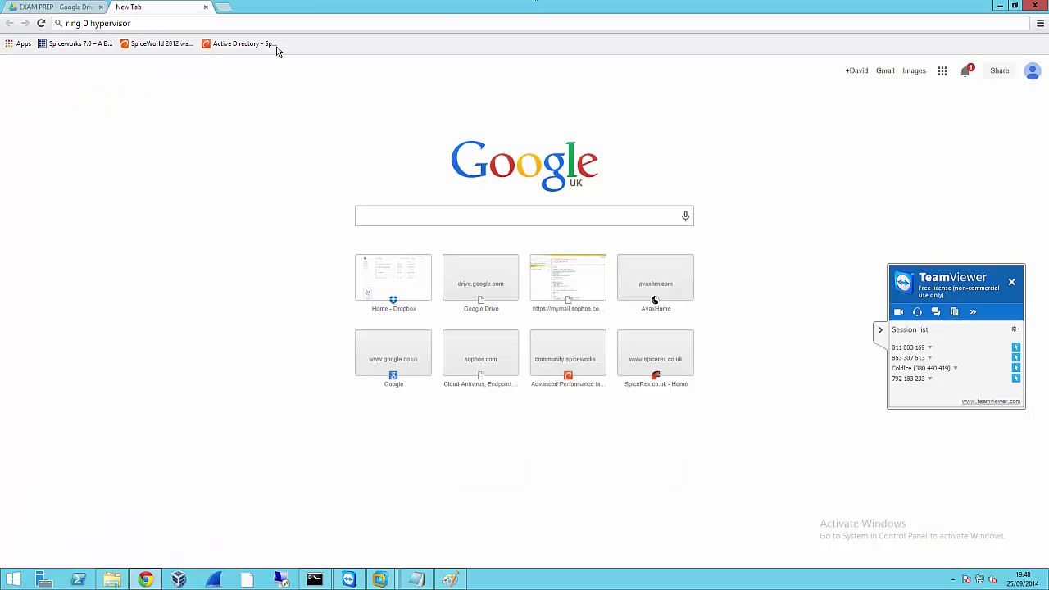
Step: Search Google for 'ring 0 hypervisor' and switch to the Images results
{"action": "left_click", "coordinate": [178, 21]}
{"action": "left_click", "coordinate": [84, 403]}
{"action": "mouse_move", "coordinate": [111, 579]}
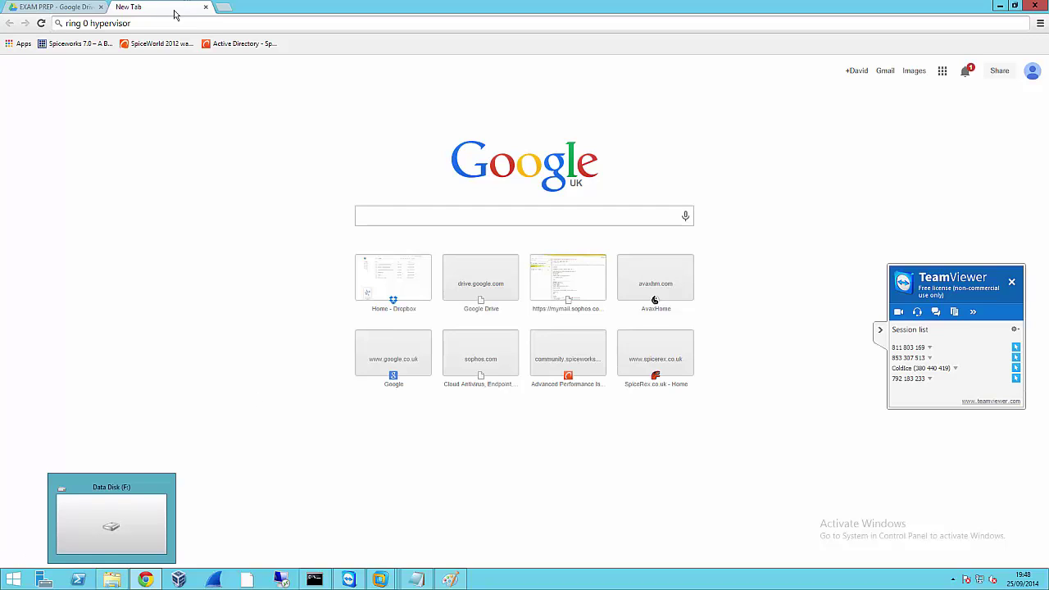
{"action": "left_click", "coordinate": [194, 25]}
{"action": "key", "text": "Return"}
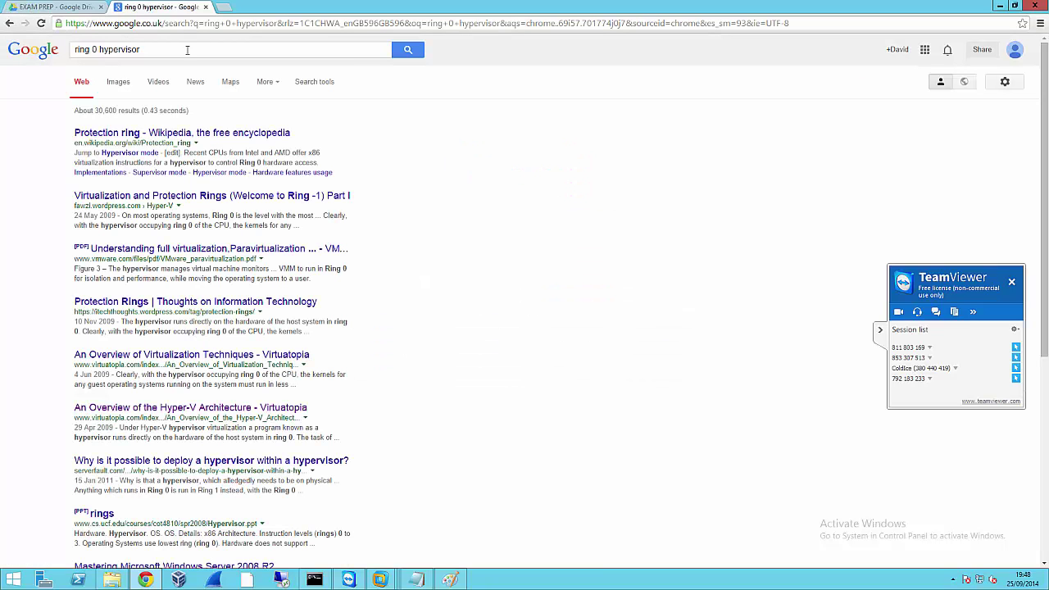
{"action": "left_click", "coordinate": [116, 88]}
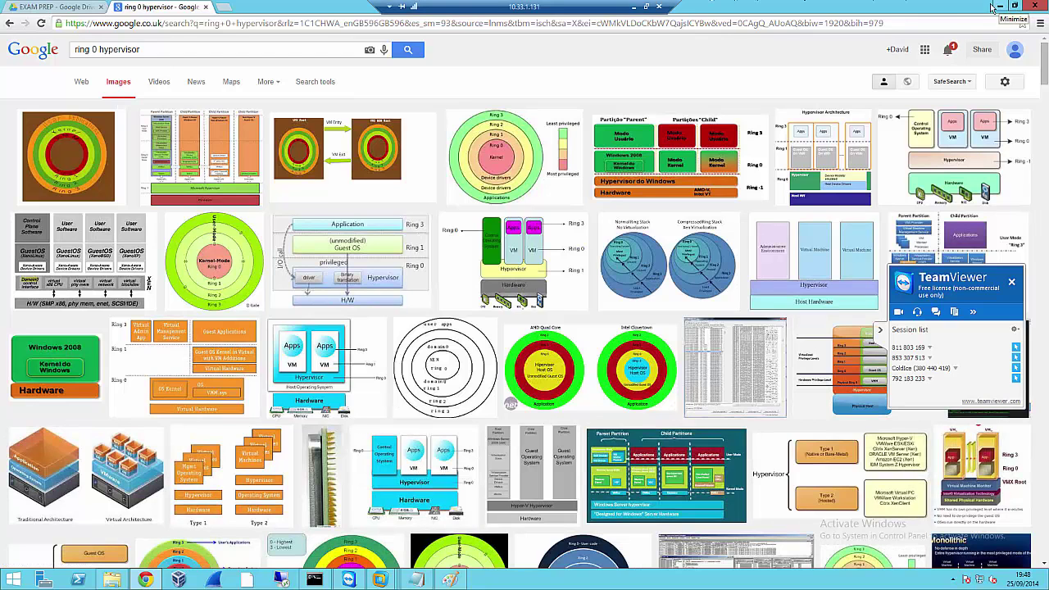
Step: Preview the Protection Rings diagram, view the KVM introduction image, reopen Protection Rings, then return to web results
{"action": "left_click", "coordinate": [516, 138]}
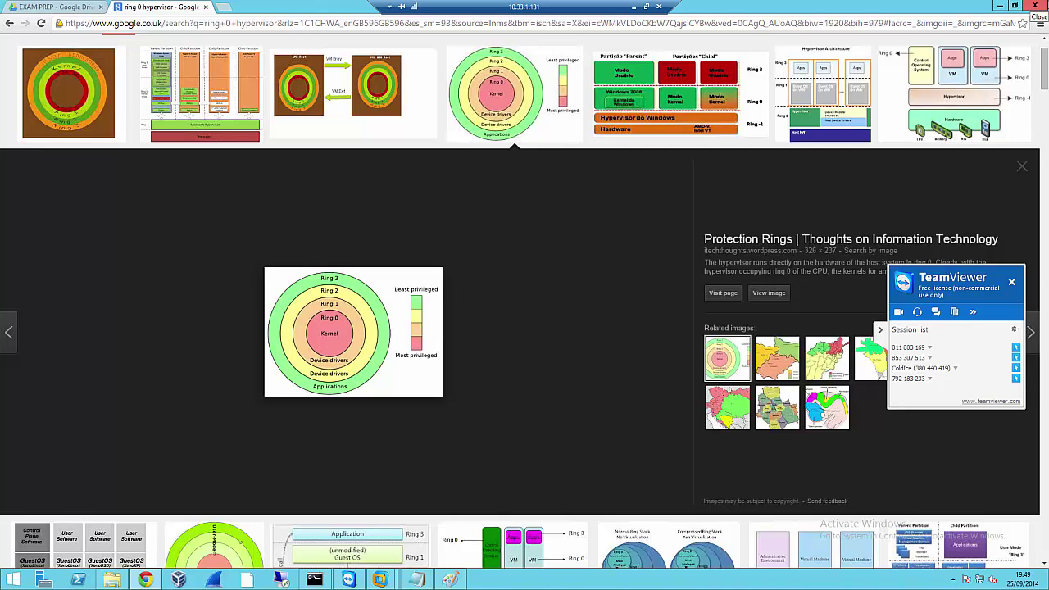
{"action": "key", "text": "super+Down"}
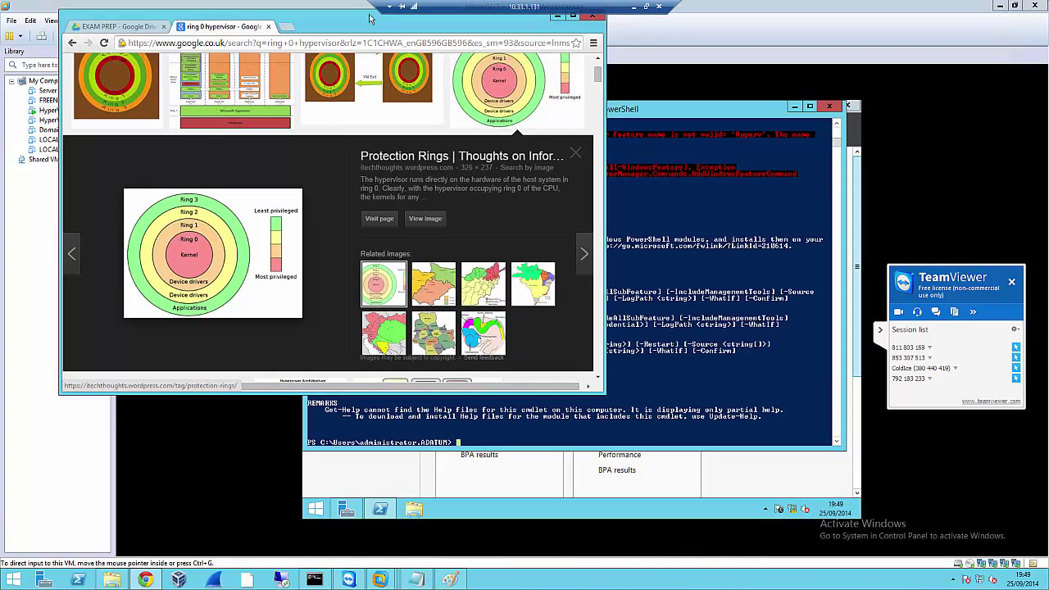
{"action": "double_click", "coordinate": [358, 17]}
{"action": "key", "text": "Left"}
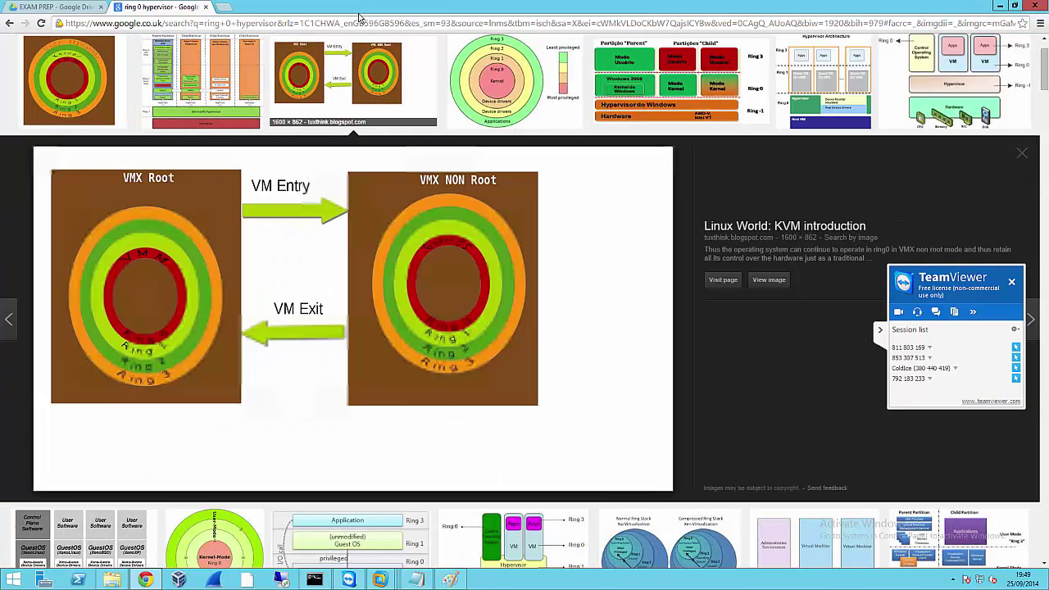
{"action": "left_click", "coordinate": [479, 80]}
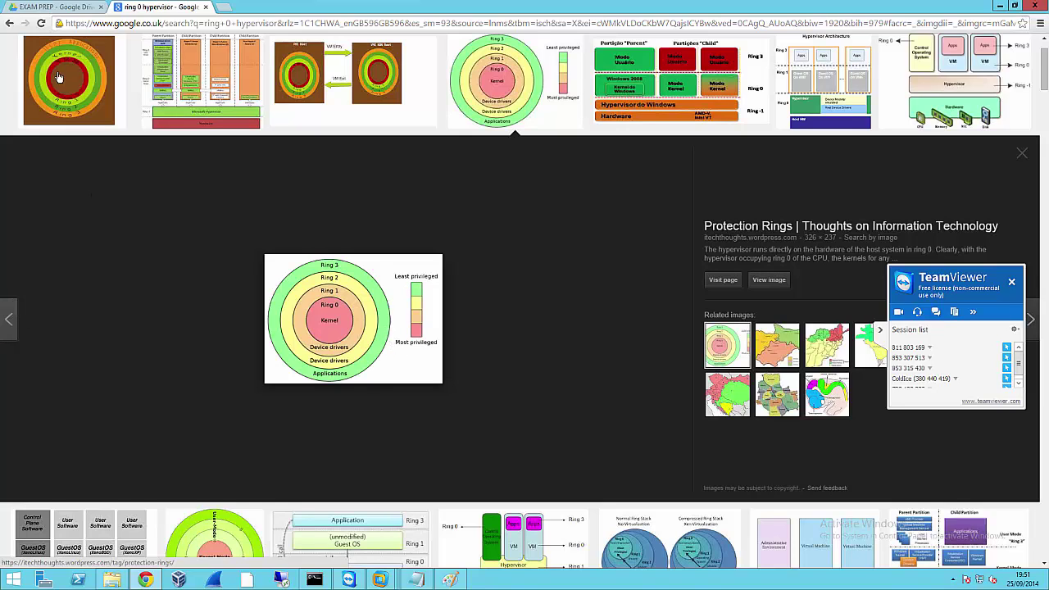
{"action": "left_click", "coordinate": [10, 25]}
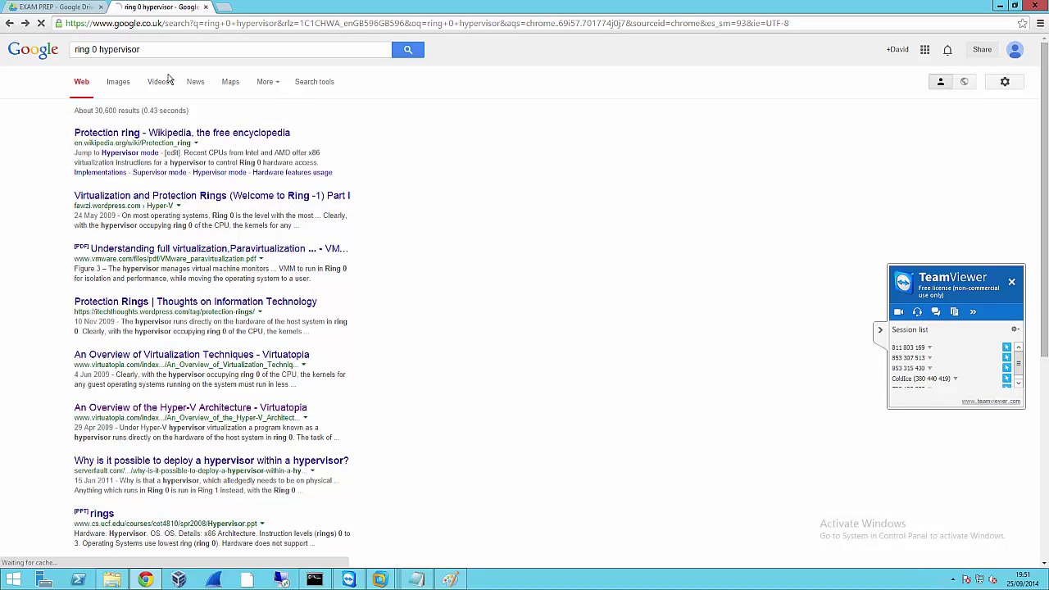
Step: In image results, preview the dark blue elemarjr.net diagram with Ring -1 Hypervisor at its centre
{"action": "left_click", "coordinate": [119, 82]}
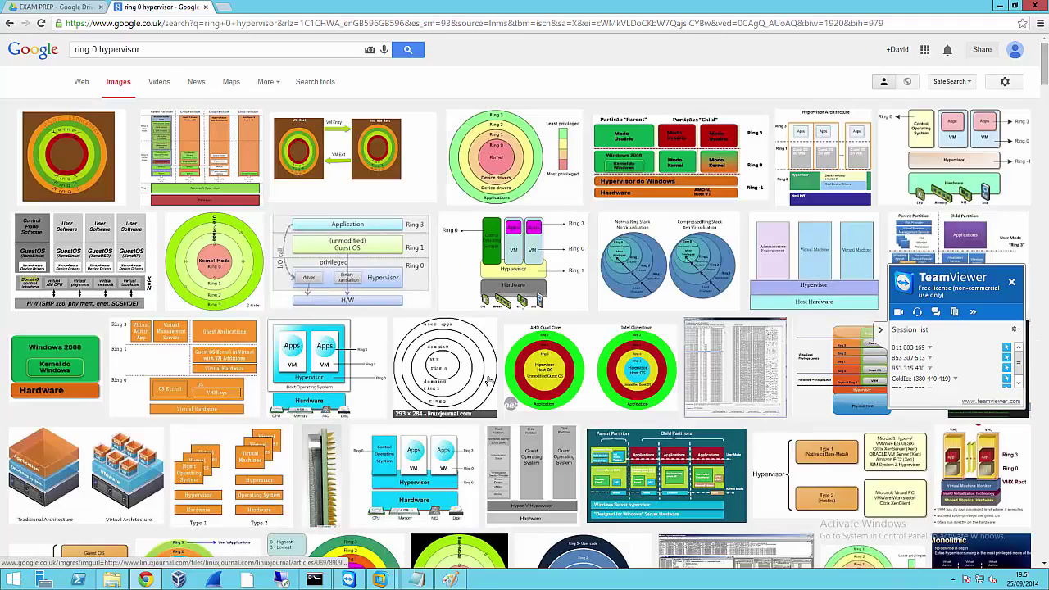
{"action": "scroll", "coordinate": [489, 381], "scroll_direction": "down", "scroll_amount": 1}
{"action": "scroll", "coordinate": [489, 381], "scroll_direction": "down", "scroll_amount": 1}
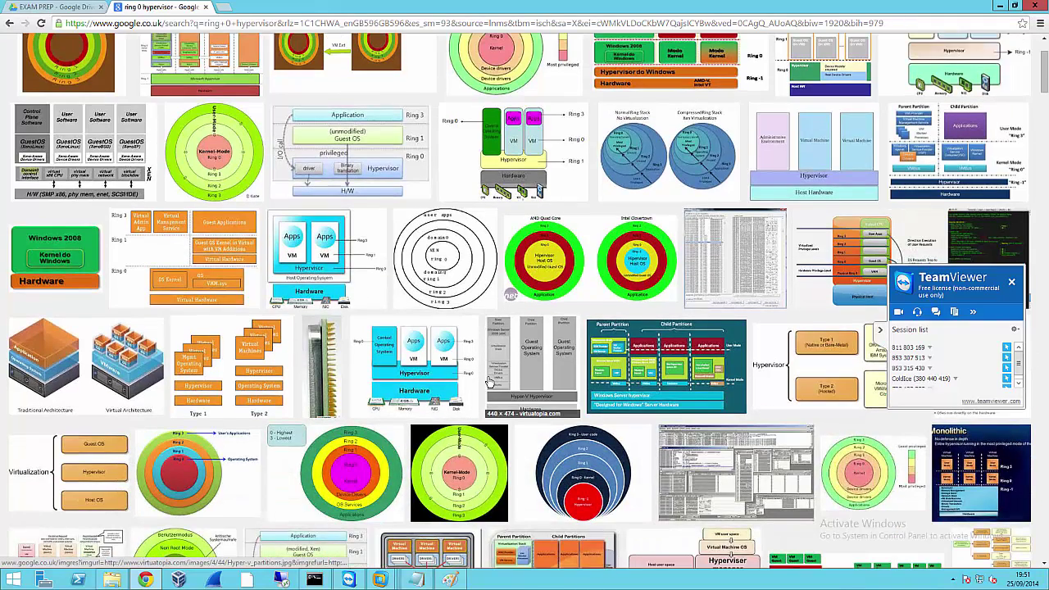
{"action": "scroll", "coordinate": [489, 381], "scroll_direction": "down", "scroll_amount": 1}
{"action": "scroll", "coordinate": [538, 421], "scroll_direction": "down", "scroll_amount": 1}
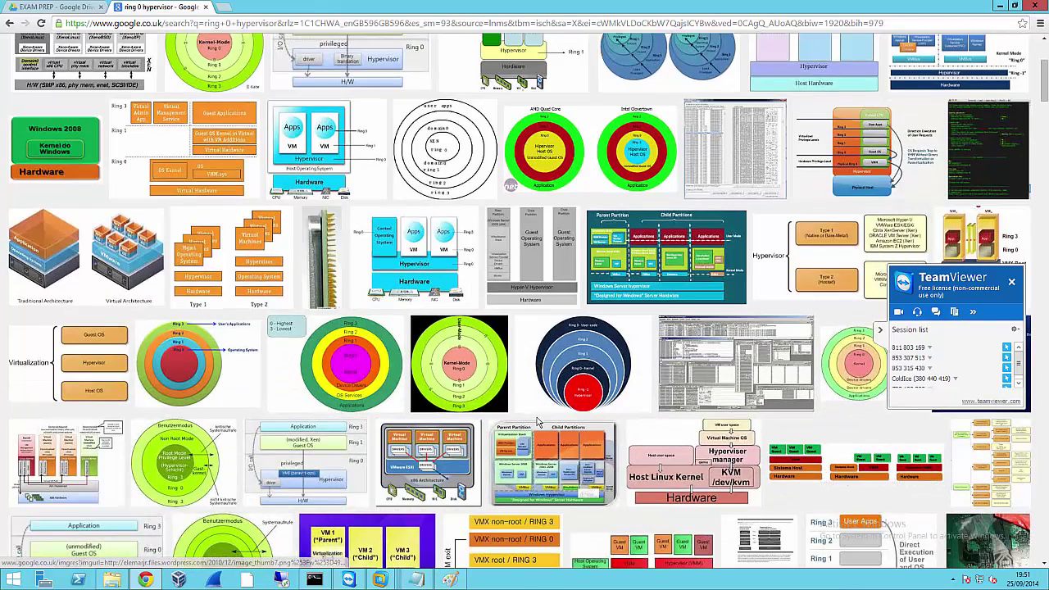
{"action": "left_click", "coordinate": [587, 389]}
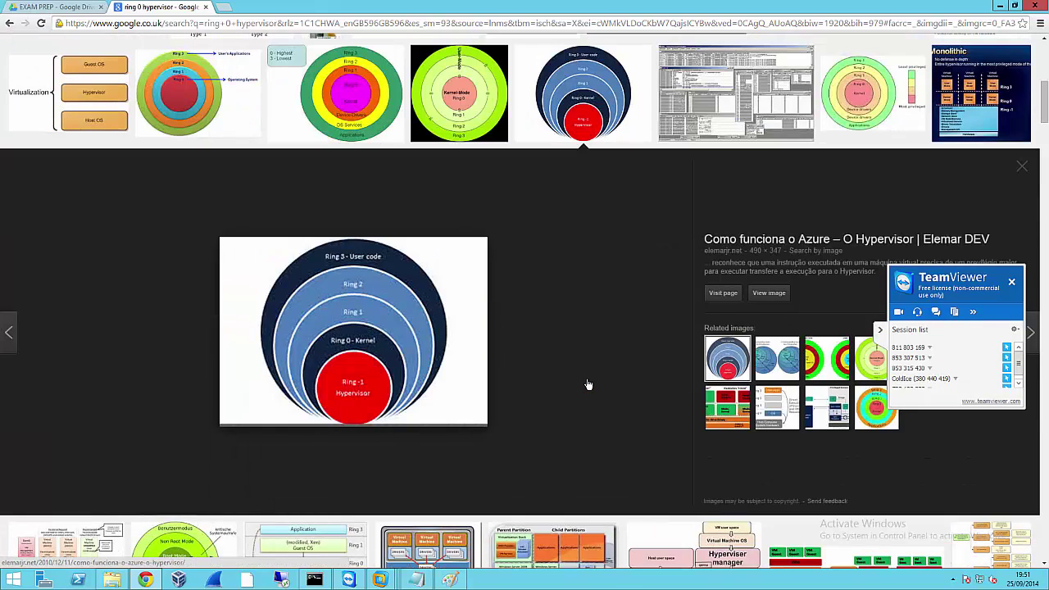
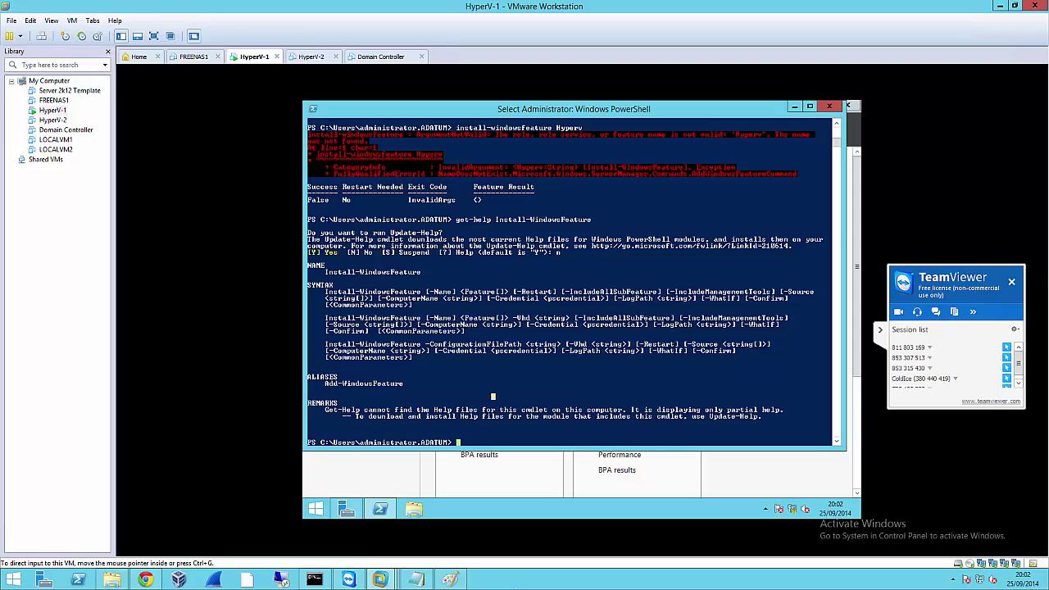
Step: Show the get-help output for Get-WindowsFeature in the VM's PowerShell
{"action": "left_click", "coordinate": [492, 396]}
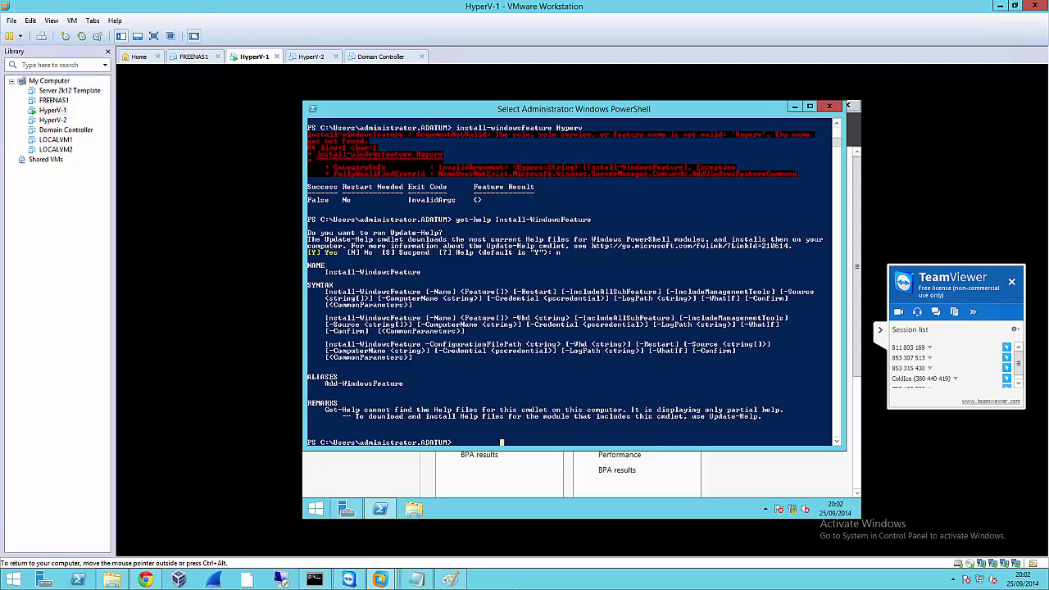
{"action": "type", "text": "get-h"}
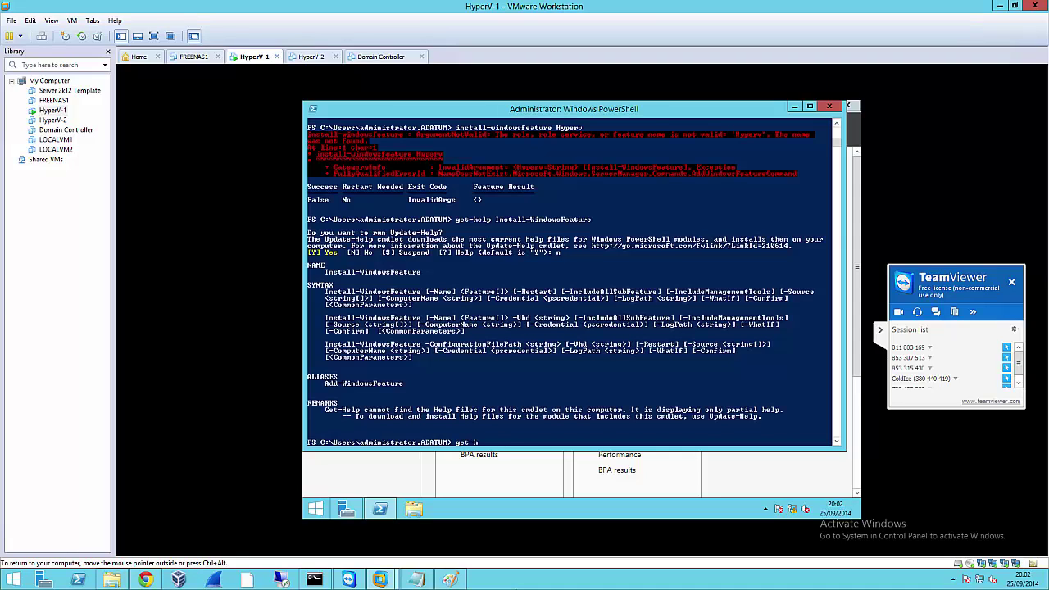
{"action": "type", "text": "elp get-i"}
{"action": "key", "text": "BackSpace"}
{"action": "type", "text": "windows"}
{"action": "key", "text": "Tab"}
{"action": "key", "text": "Tab"}
{"action": "key", "text": "Tab"}
{"action": "key", "text": "Tab"}
{"action": "key", "text": "Tab"}
{"action": "key", "text": "Return"}
{"action": "scroll", "coordinate": [563, 281], "scroll_direction": "up", "scroll_amount": 1}
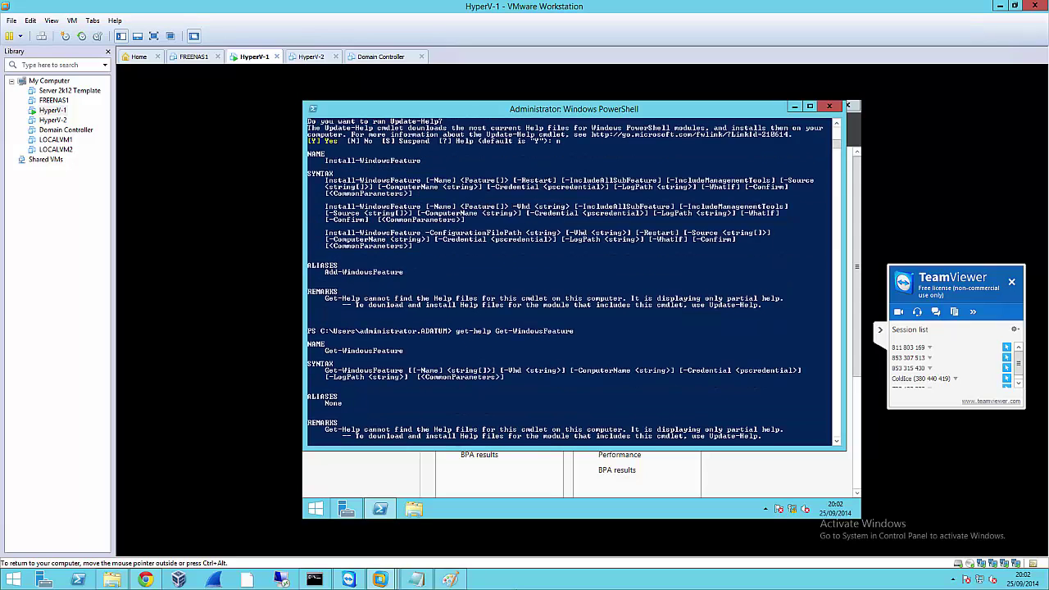
{"action": "scroll", "coordinate": [563, 282], "scroll_direction": "down", "scroll_amount": 1}
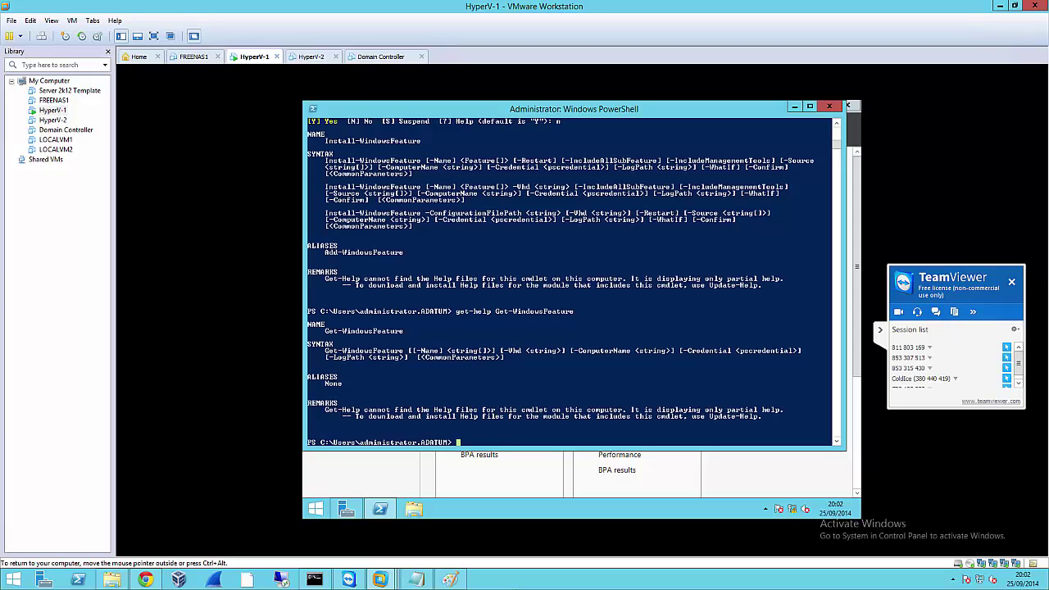
Step: Run Get-WindowsFeature to list every role and feature, and dismiss the TeamViewer sponsored-session notice
{"action": "type", "text": "get-win"}
{"action": "key", "text": "Tab"}
{"action": "key", "text": "Tab"}
{"action": "key", "text": "Tab"}
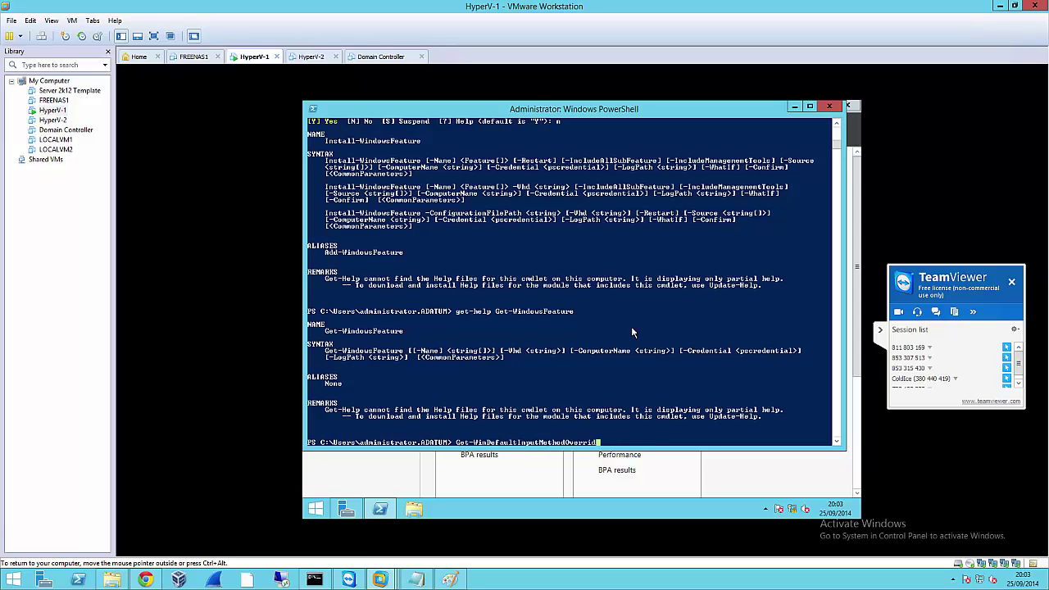
{"action": "key", "text": "BackSpace"}
{"action": "key", "text": "BackSpace"}
{"action": "key", "text": "BackSpace"}
{"action": "key", "text": "BackSpace"}
{"action": "key", "text": "BackSpace"}
{"action": "key", "text": "BackSpace"}
{"action": "key", "text": "BackSpace"}
{"action": "key", "text": "BackSpace"}
{"action": "key", "text": "BackSpace"}
{"action": "key", "text": "BackSpace"}
{"action": "key", "text": "BackSpace"}
{"action": "key", "text": "BackSpace"}
{"action": "key", "text": "BackSpace"}
{"action": "key", "text": "BackSpace"}
{"action": "key", "text": "BackSpace"}
{"action": "key", "text": "BackSpace"}
{"action": "key", "text": "BackSpace"}
{"action": "key", "text": "BackSpace"}
{"action": "key", "text": "BackSpace"}
{"action": "key", "text": "BackSpace"}
{"action": "key", "text": "BackSpace"}
{"action": "key", "text": "BackSpace"}
{"action": "key", "text": "BackSpace"}
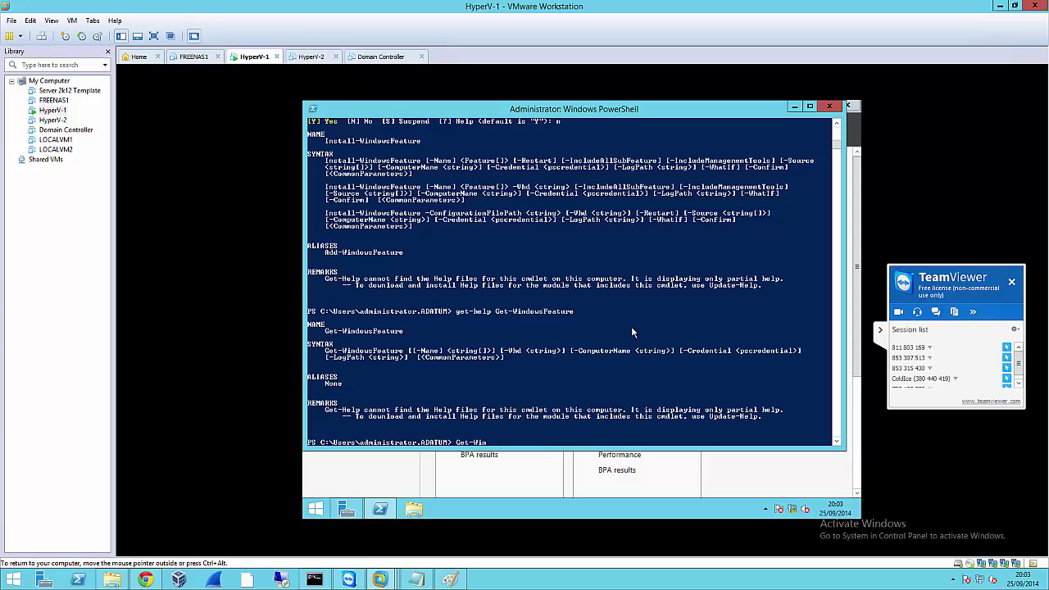
{"action": "type", "text": "dowsF"}
{"action": "key", "text": "Tab"}
{"action": "key", "text": "Return"}
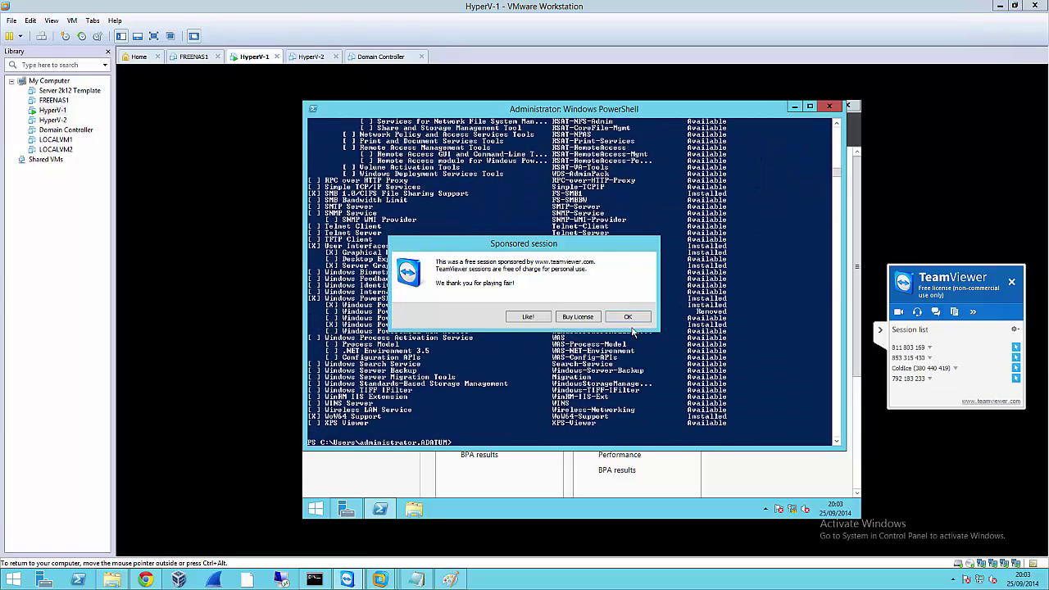
{"action": "left_click", "coordinate": [627, 317]}
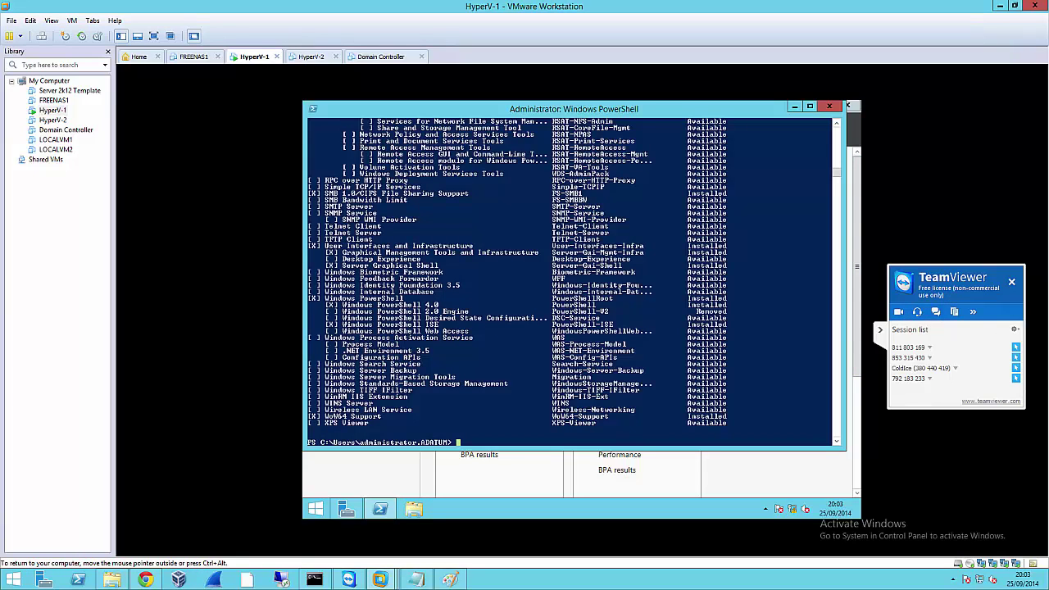
Step: Scroll the feature list up to the Hyper-V row and mark it
{"action": "scroll", "coordinate": [518, 281], "scroll_direction": "up", "scroll_amount": 10}
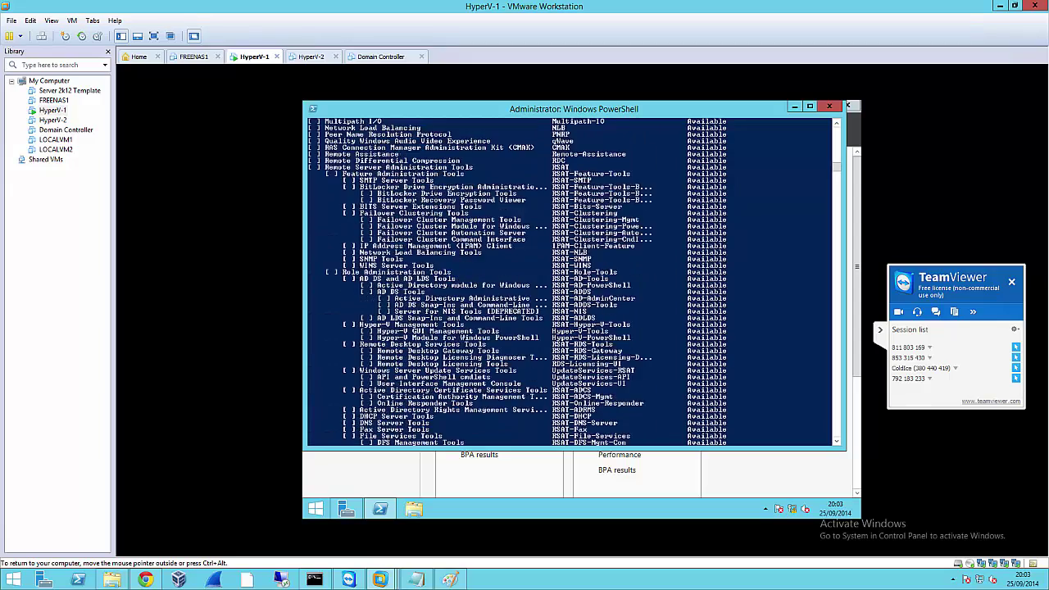
{"action": "scroll", "coordinate": [573, 282], "scroll_direction": "up", "scroll_amount": 15}
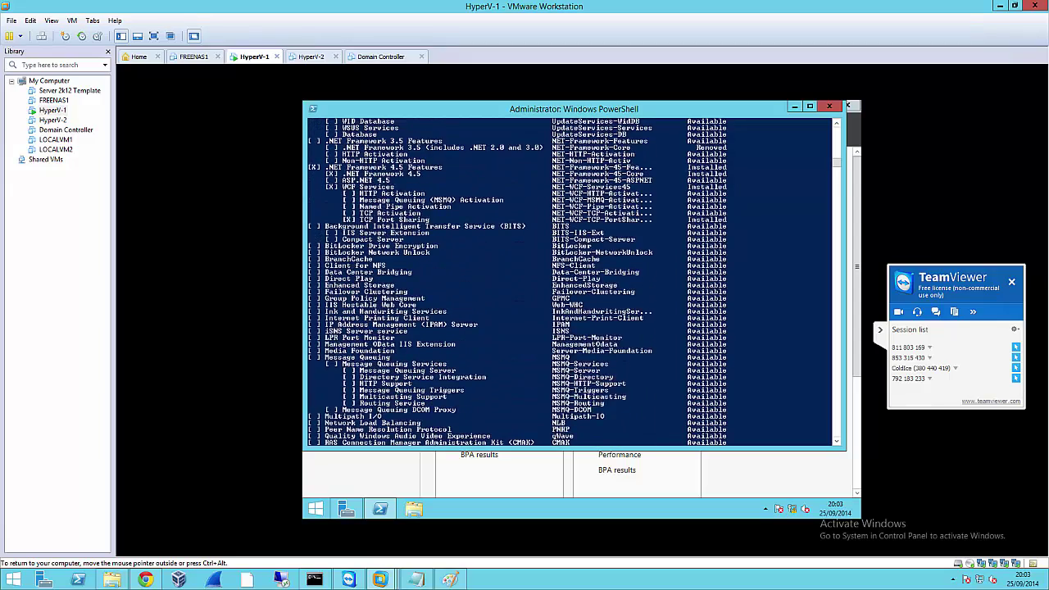
{"action": "scroll", "coordinate": [573, 282], "scroll_direction": "up", "scroll_amount": 14}
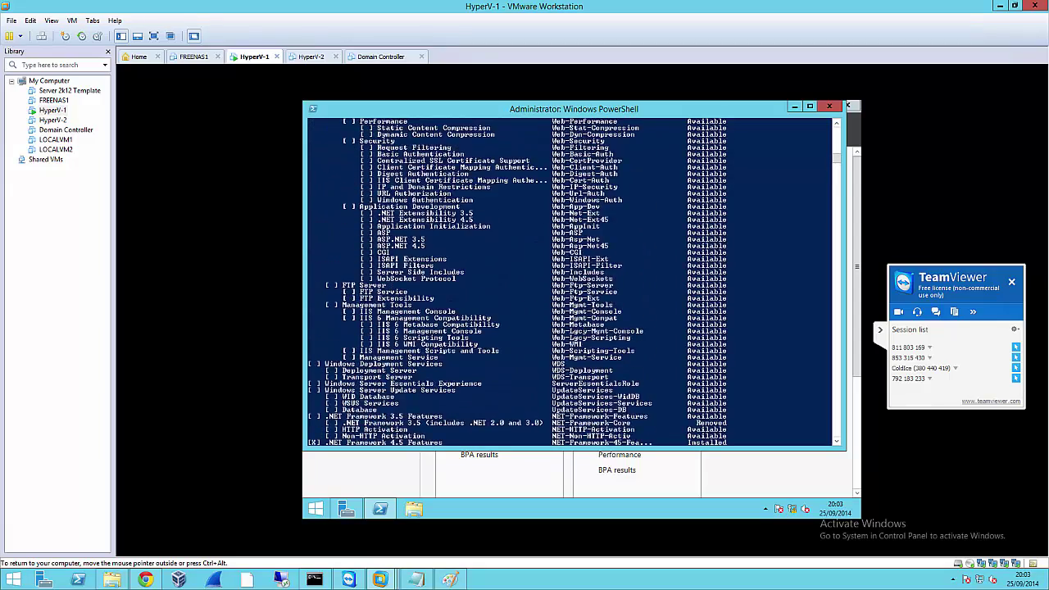
{"action": "scroll", "coordinate": [573, 281], "scroll_direction": "up", "scroll_amount": 12}
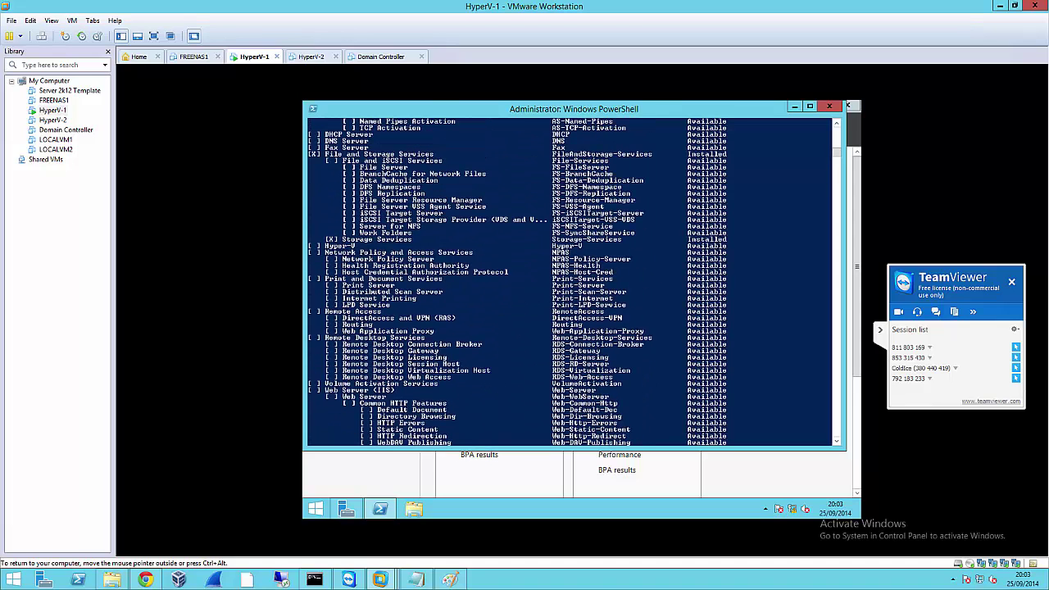
{"action": "scroll", "coordinate": [573, 282], "scroll_direction": "up", "scroll_amount": 2}
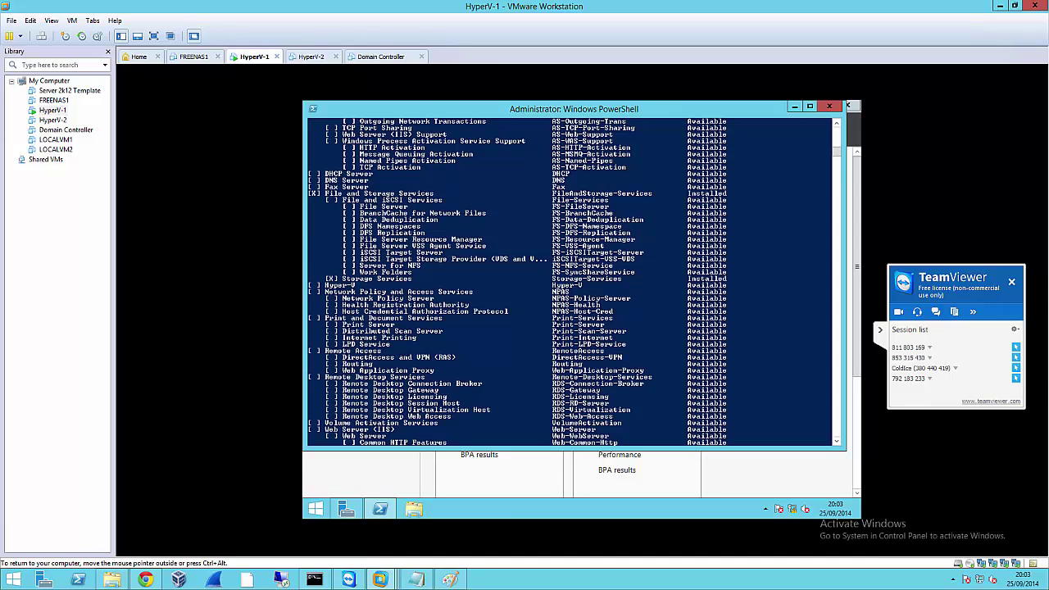
{"action": "scroll", "coordinate": [573, 282], "scroll_direction": "up", "scroll_amount": 2}
{"action": "left_click_drag", "start_coordinate": [309, 324], "coordinate": [736, 325]}
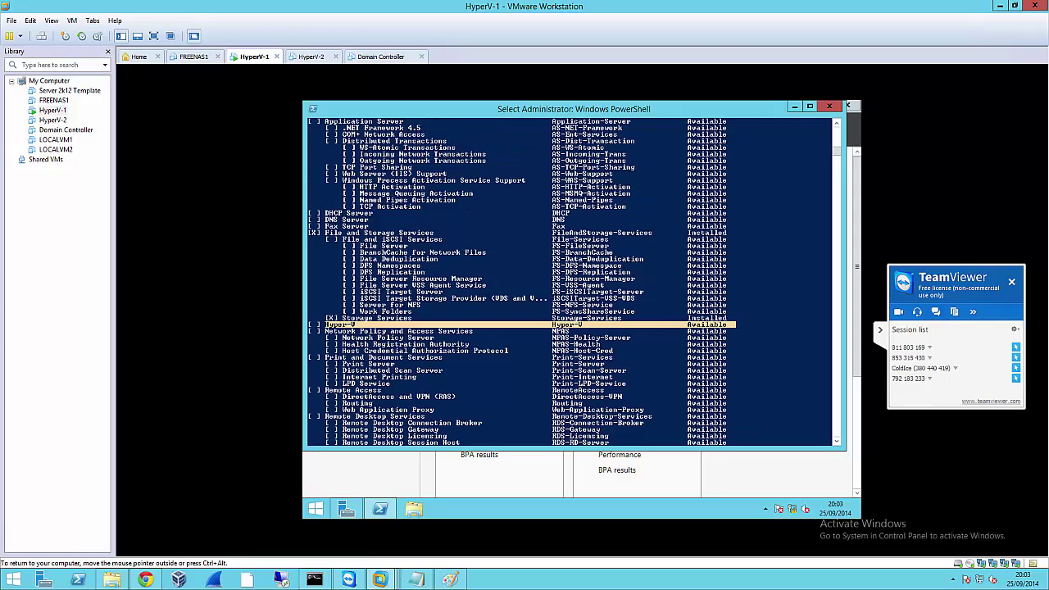
{"action": "left_click", "coordinate": [763, 225]}
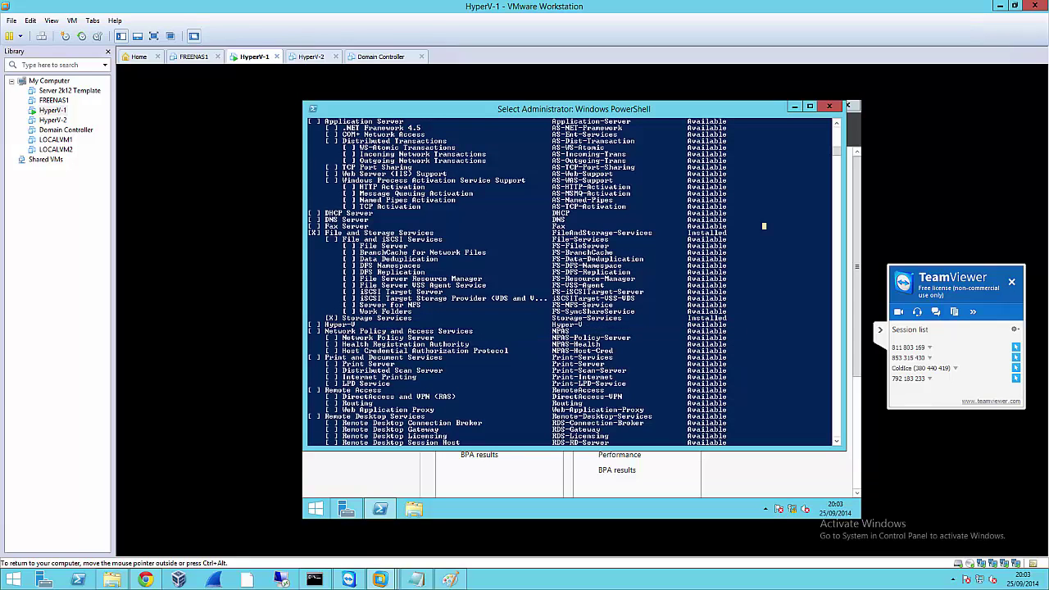
Step: Copy part of the Install-WindowsFeature syntax and mark the Hyper-V feature name
{"action": "scroll", "coordinate": [762, 224], "scroll_direction": "down", "scroll_amount": 15}
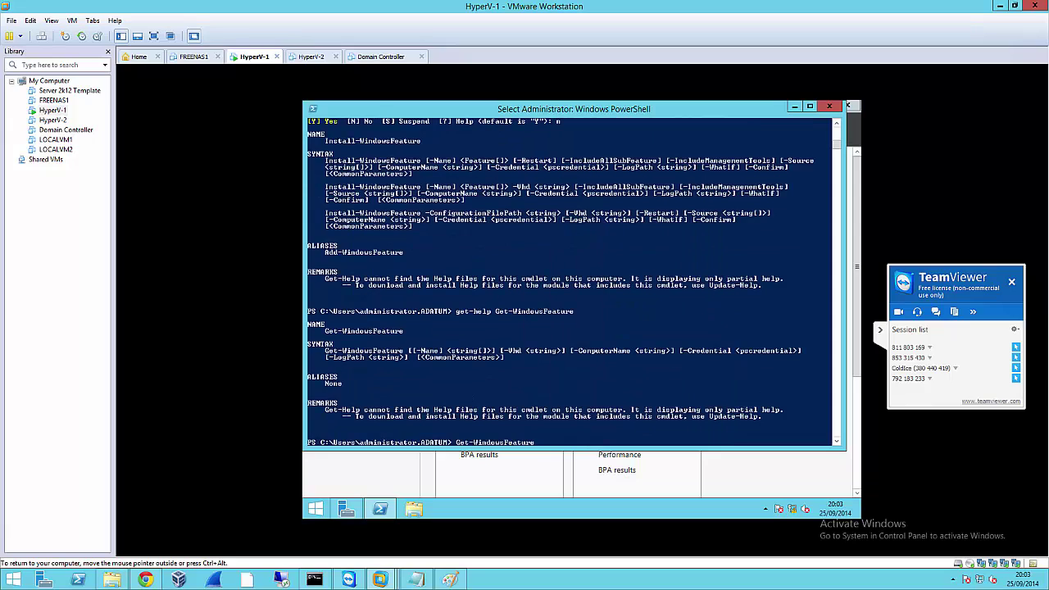
{"action": "left_click_drag", "start_coordinate": [323, 140], "coordinate": [555, 161]}
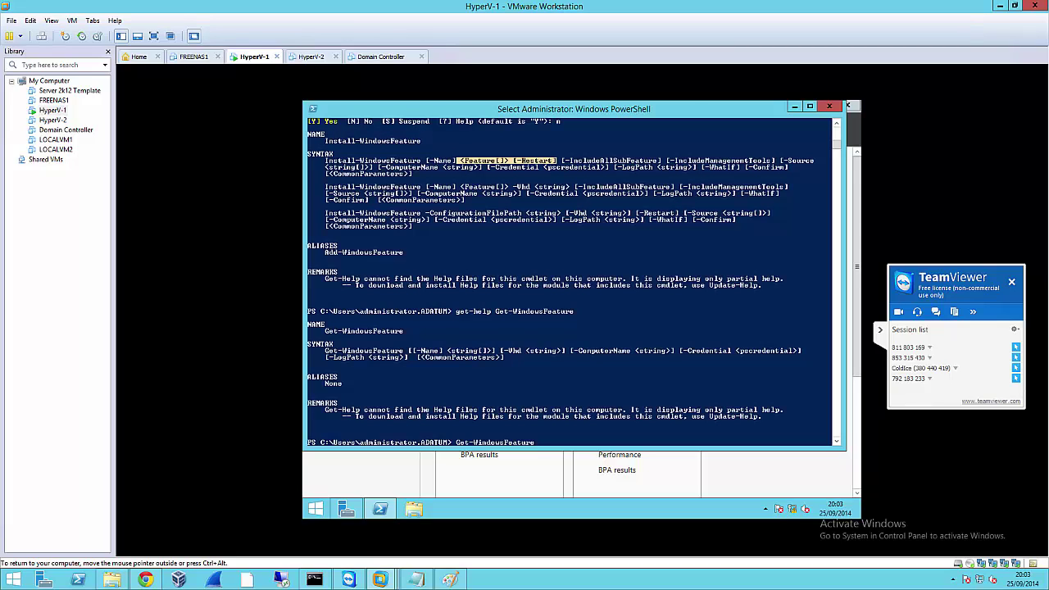
{"action": "right_click", "coordinate": [554, 161]}
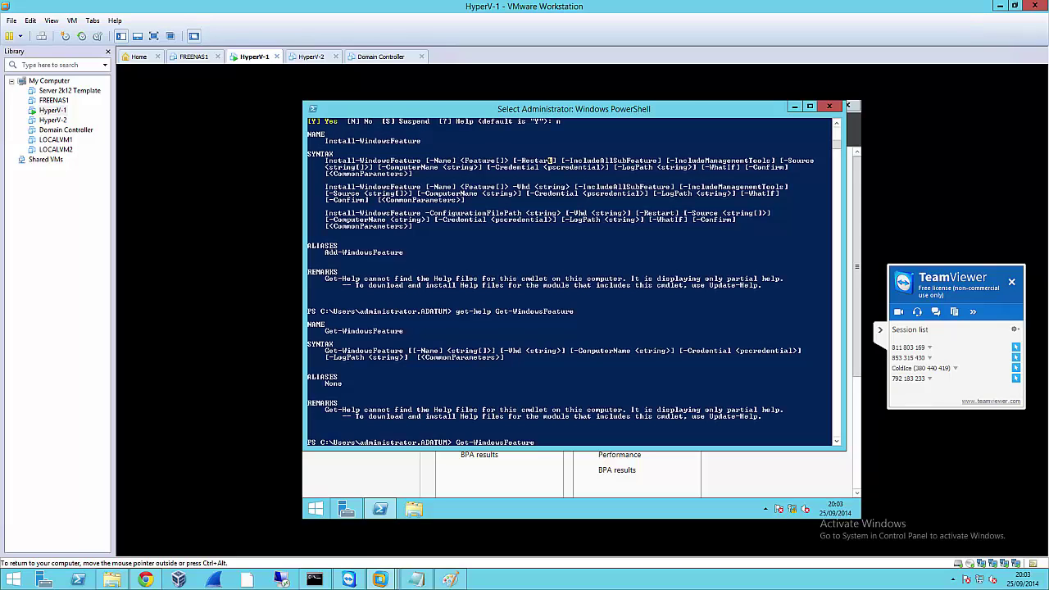
{"action": "scroll", "coordinate": [549, 160], "scroll_direction": "up", "scroll_amount": 5}
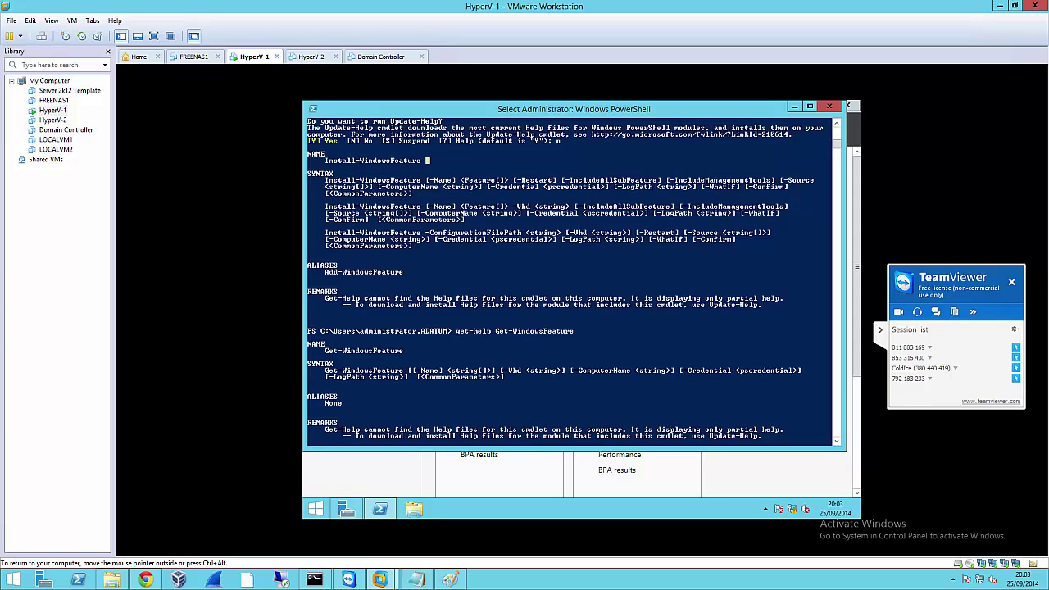
{"action": "left_click_drag", "start_coordinate": [429, 161], "coordinate": [321, 160]}
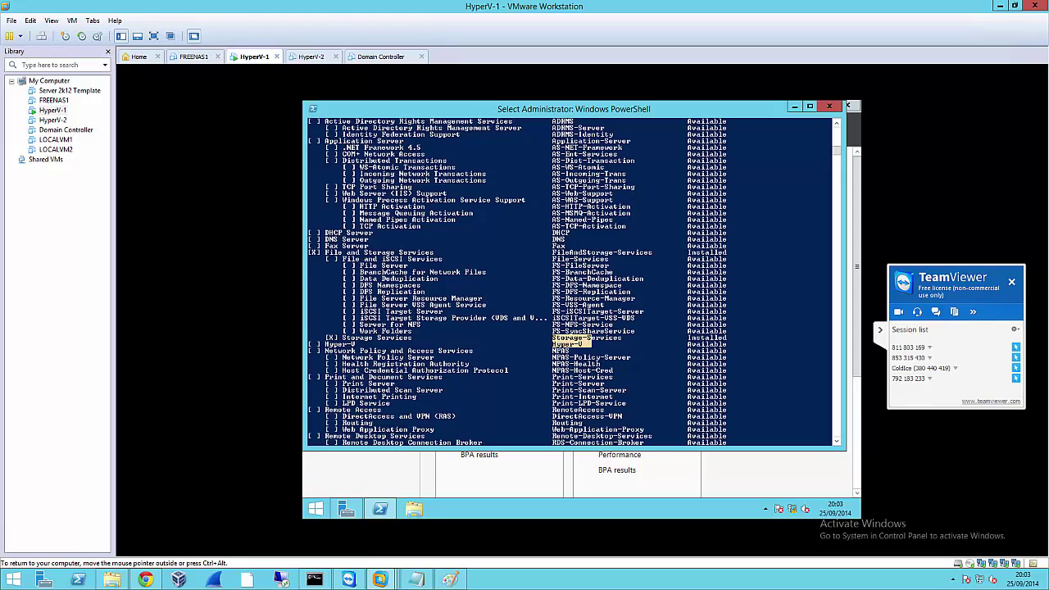
{"action": "left_click", "coordinate": [606, 344]}
{"action": "scroll", "coordinate": [606, 344], "scroll_direction": "down", "scroll_amount": 5}
{"action": "scroll", "coordinate": [606, 345], "scroll_direction": "down", "scroll_amount": 10}
Step: Type Install-WindowsFeature -name hyper-v at a fresh prompt, leaving out the -restart switch
{"action": "key", "text": "Return"}
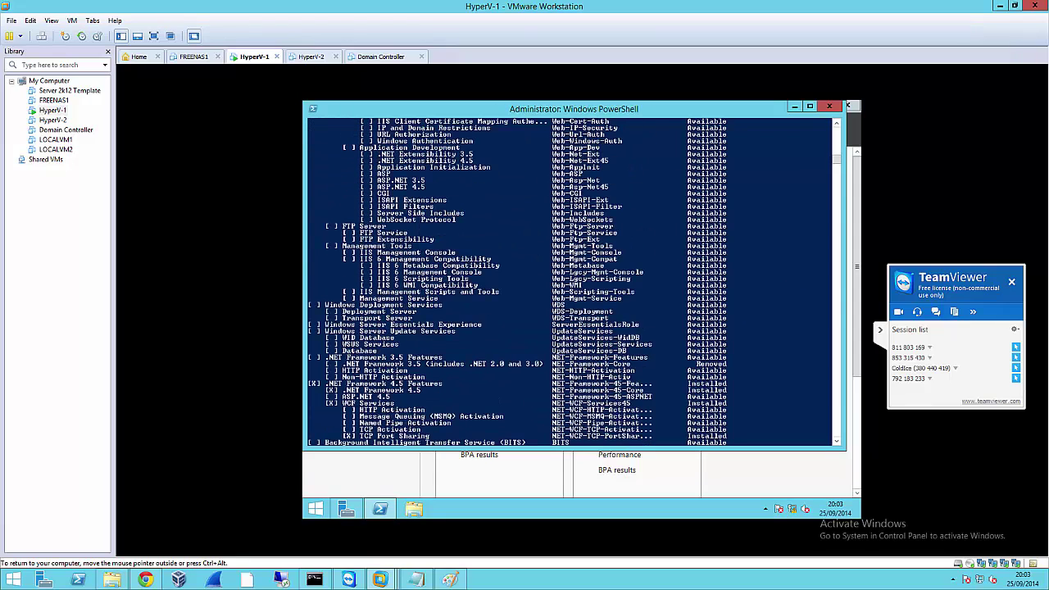
{"action": "key", "text": "Return"}
{"action": "type", "text": "install-"}
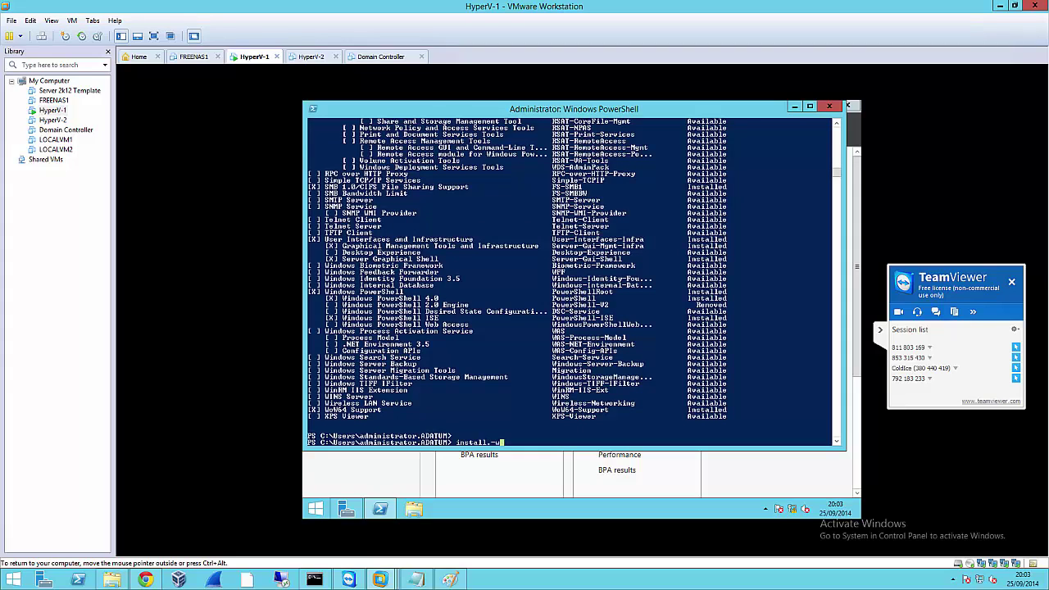
{"action": "type", "text": "wi"}
{"action": "key", "text": "Tab"}
{"action": "type", "text": "-name hye"}
{"action": "key", "text": "BackSpace"}
{"action": "type", "text": "per-v "}
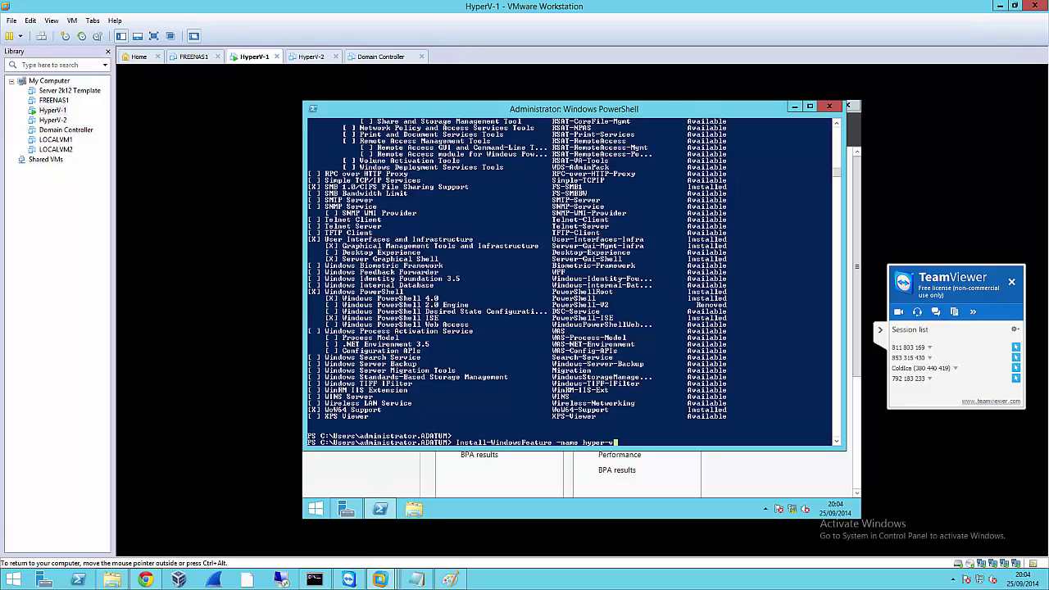
{"action": "type", "text": "-restar"}
{"action": "key", "text": "BackSpace"}
{"action": "key", "text": "BackSpace"}
{"action": "key", "text": "BackSpace"}
{"action": "key", "text": "BackSpace"}
{"action": "key", "text": "BackSpace"}
{"action": "key", "text": "BackSpace"}
{"action": "key", "text": "BackSpace"}
{"action": "key", "text": "BackSpace"}
{"action": "key", "text": "BackSpace"}
Step: Run Get-WindowsFeature again to list all features and their install state
{"action": "scroll", "coordinate": [574, 281], "scroll_direction": "up", "scroll_amount": 5}
{"action": "scroll", "coordinate": [573, 282], "scroll_direction": "up", "scroll_amount": 15}
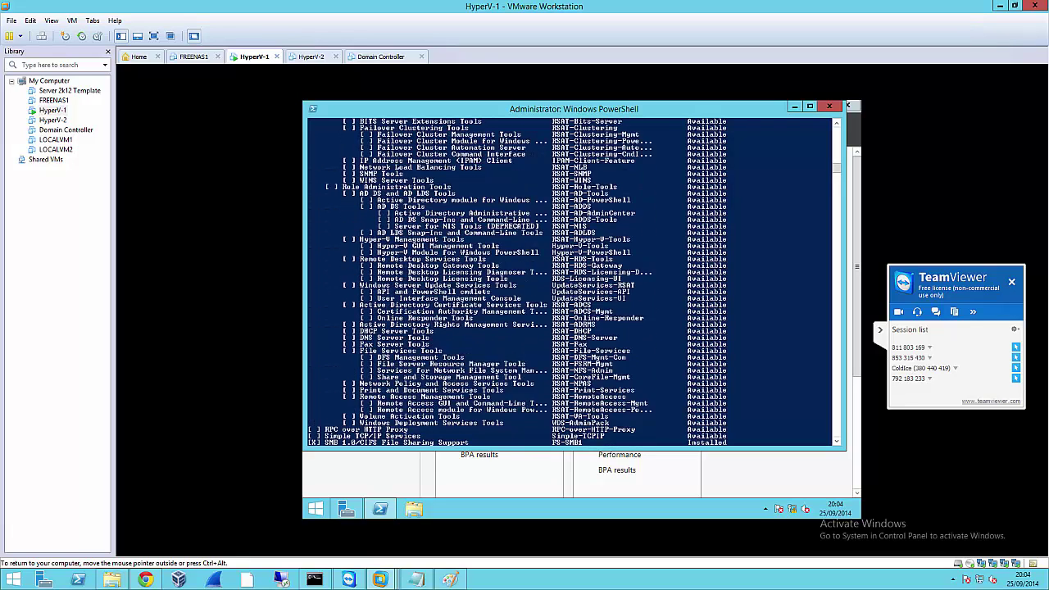
{"action": "scroll", "coordinate": [573, 281], "scroll_direction": "up", "scroll_amount": 2}
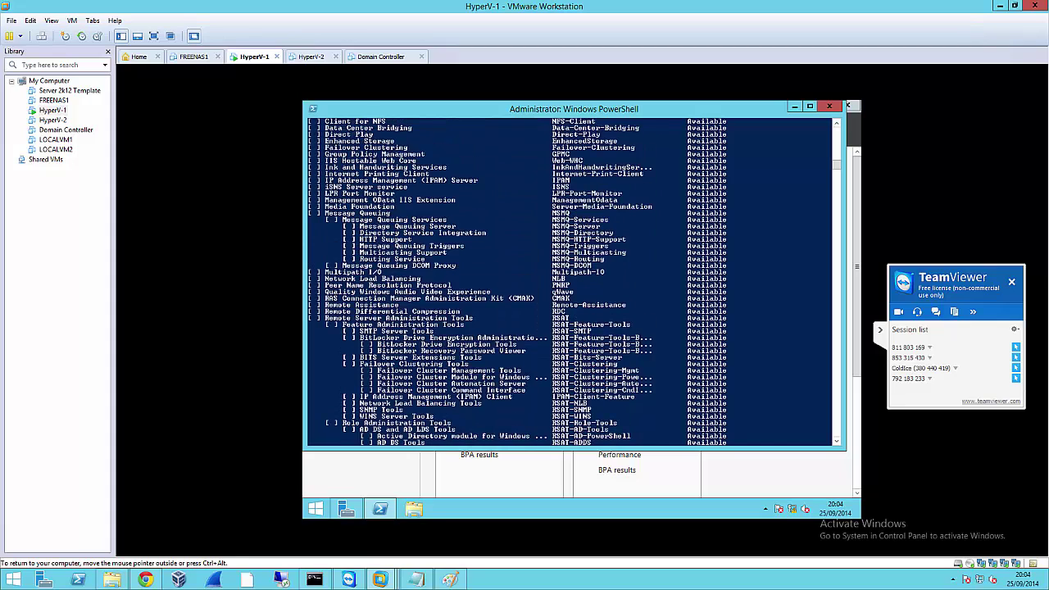
{"action": "scroll", "coordinate": [574, 282], "scroll_direction": "down", "scroll_amount": 10}
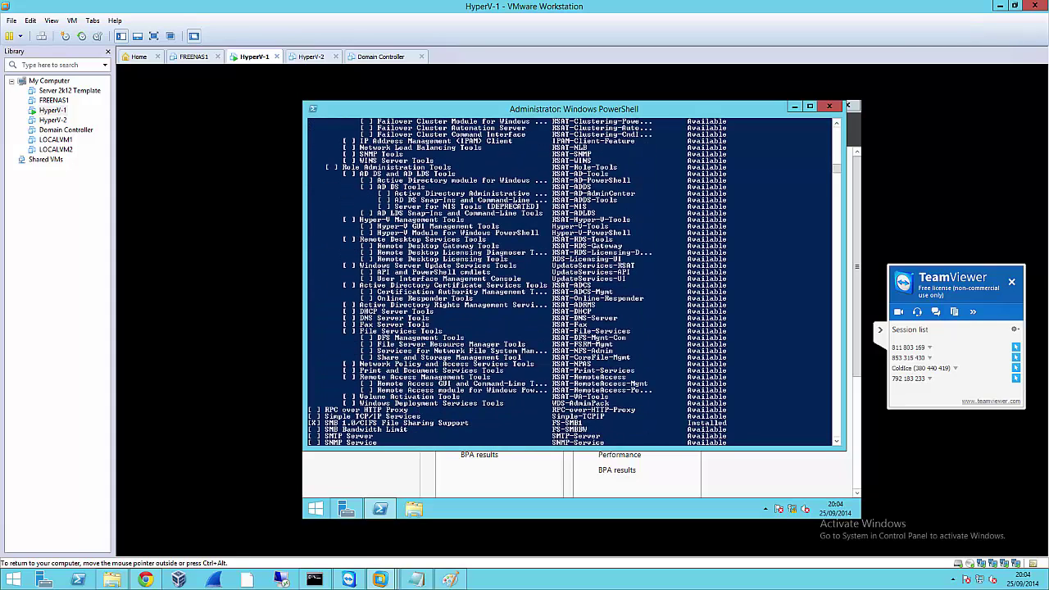
{"action": "scroll", "coordinate": [573, 281], "scroll_direction": "up", "scroll_amount": 4}
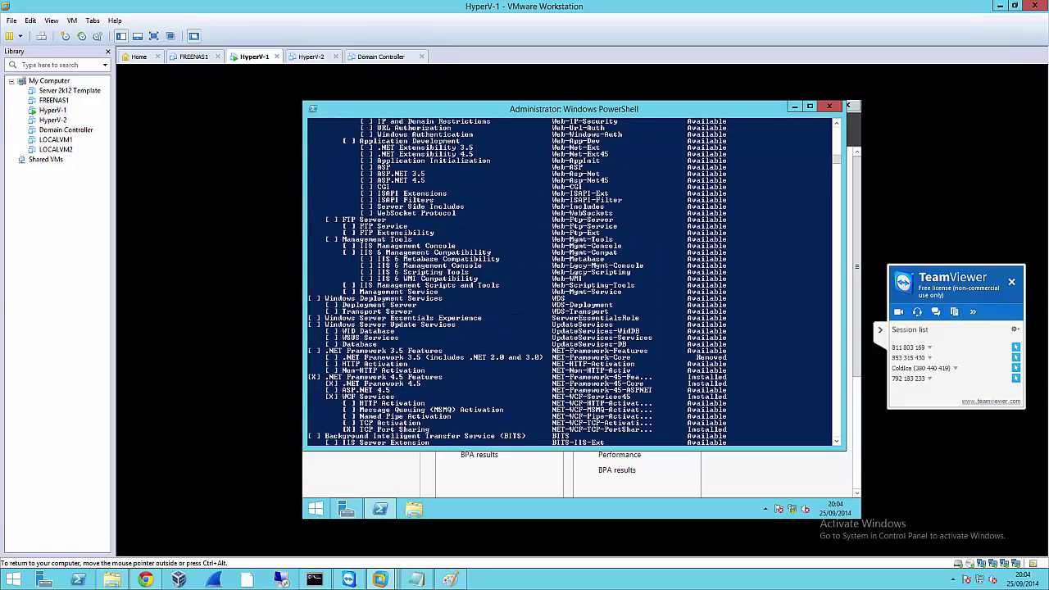
{"action": "scroll", "coordinate": [573, 282], "scroll_direction": "up", "scroll_amount": 15}
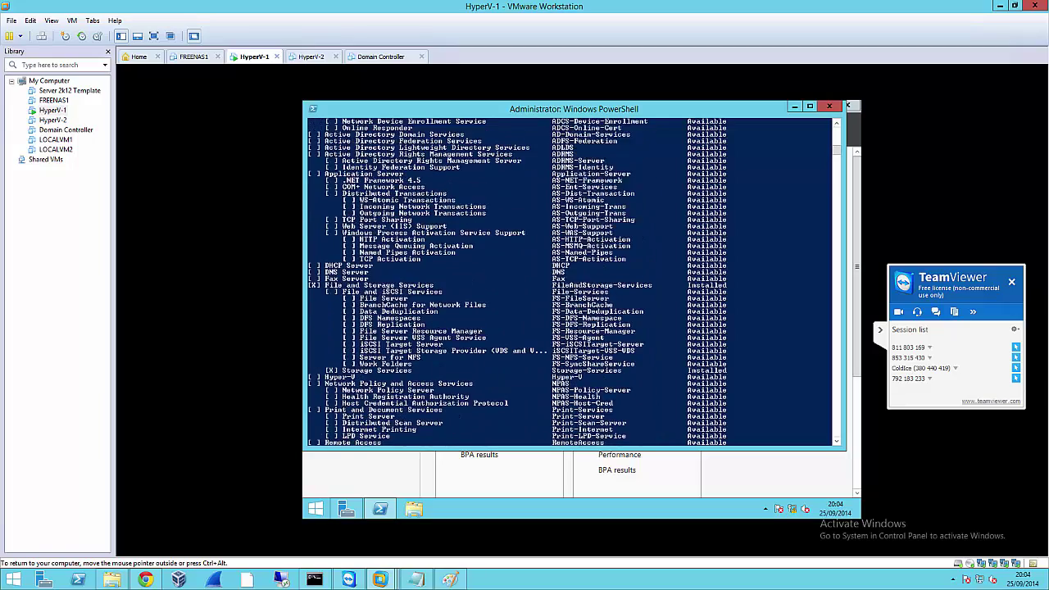
{"action": "scroll", "coordinate": [574, 282], "scroll_direction": "up", "scroll_amount": 8}
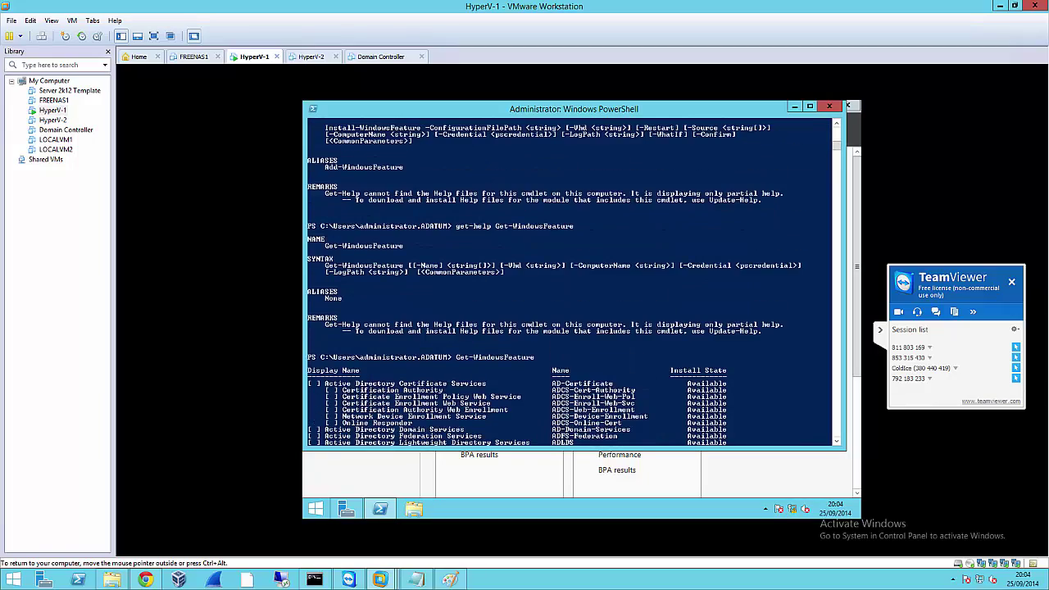
{"action": "scroll", "coordinate": [574, 283], "scroll_direction": "up", "scroll_amount": 2}
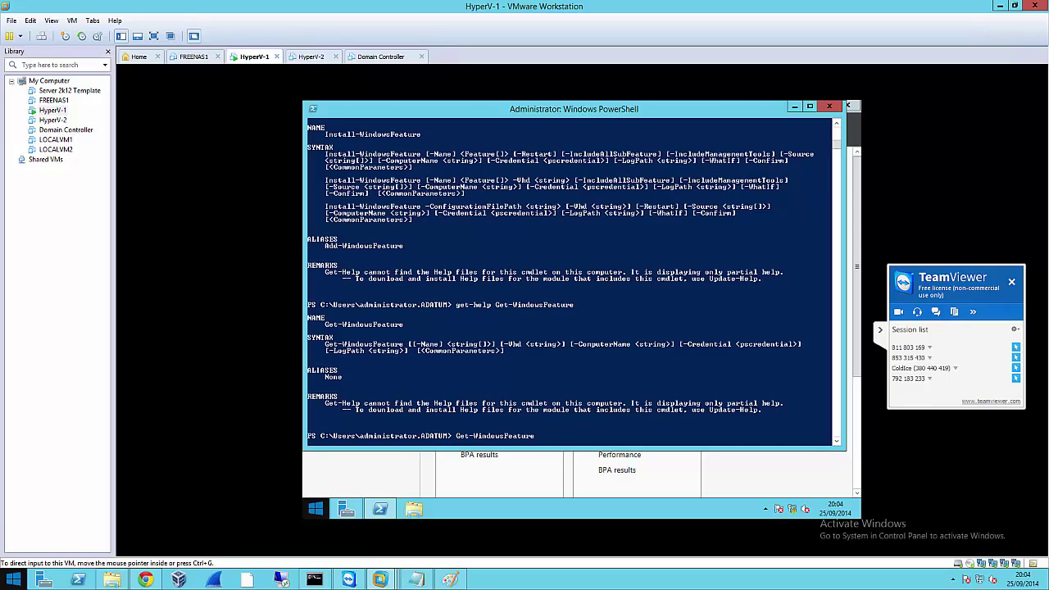
{"action": "key", "text": "Return"}
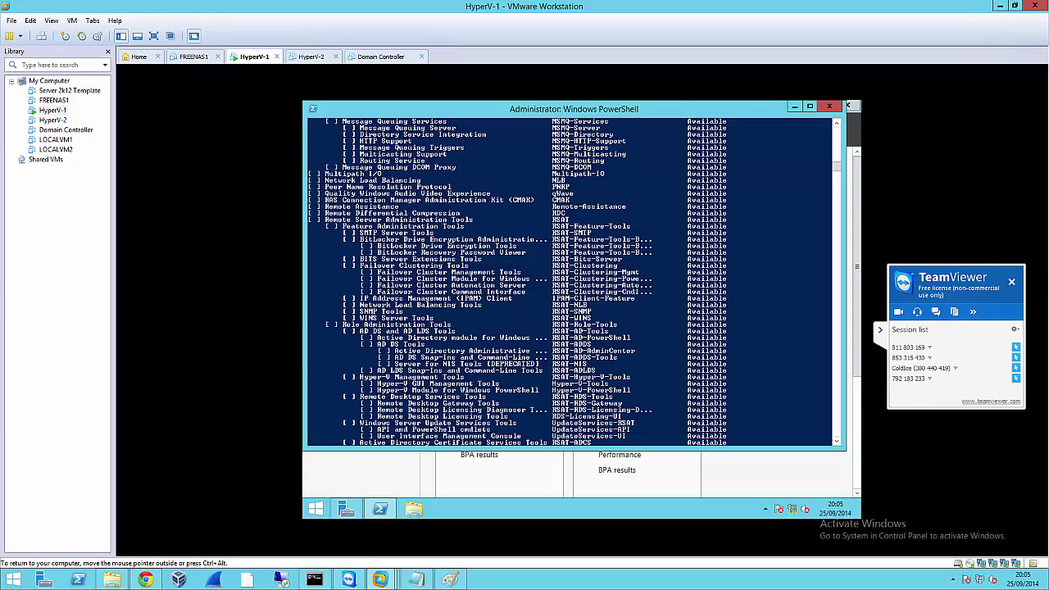
Step: Look up the Hyper-V management tools rows and type the rsat-hyper-v feature name
{"action": "left_click_drag", "start_coordinate": [372, 381], "coordinate": [636, 392]}
{"action": "left_click", "coordinate": [636, 391]}
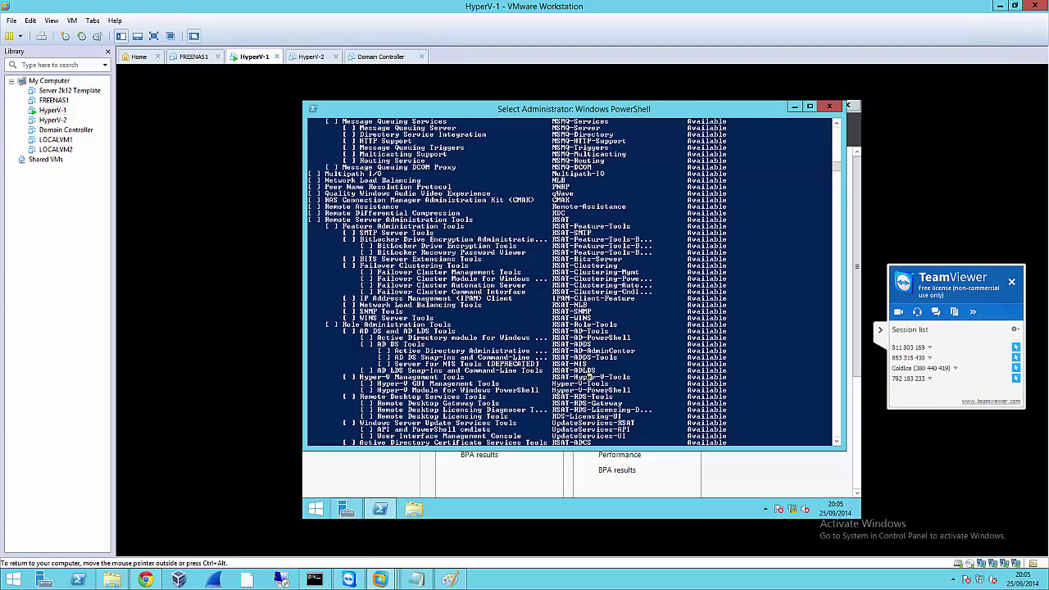
{"action": "left_click_drag", "start_coordinate": [550, 383], "coordinate": [630, 390]}
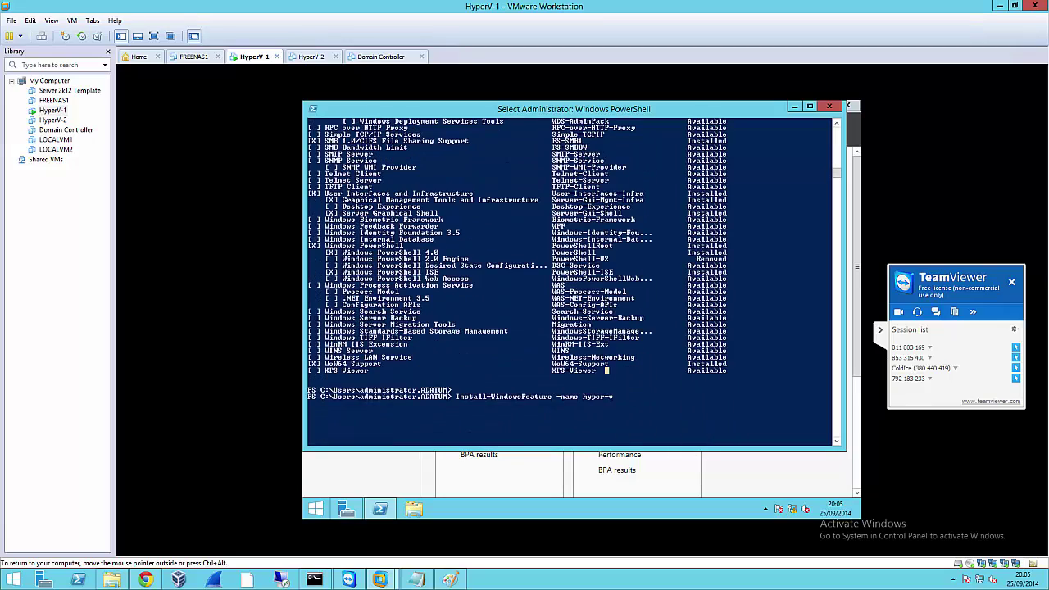
{"action": "key", "text": "BackSpace"}
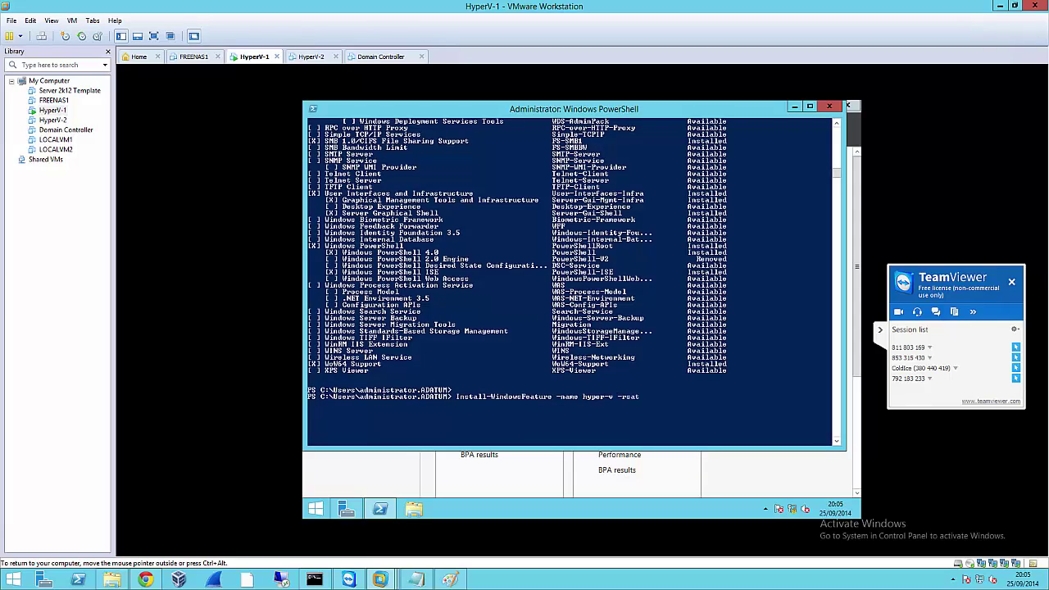
{"action": "type", "text": "ast"}
{"action": "key", "text": "BackSpace"}
{"action": "key", "text": "BackSpace"}
{"action": "key", "text": "BackSpace"}
{"action": "key", "text": "BackSpace"}
{"action": "key", "text": "BackSpace"}
{"action": "type", "text": "rsat-"}
{"action": "type", "text": "hyper-v"}
{"action": "key", "text": "Left"}
{"action": "key", "text": "Left"}
{"action": "key", "text": "Left"}
{"action": "key", "text": "Left"}
{"action": "key", "text": "Left"}
{"action": "key", "text": "Left"}
{"action": "key", "text": "Left"}
{"action": "key", "text": "Left"}
{"action": "key", "text": "Left"}
{"action": "key", "text": "Left"}
{"action": "key", "text": "Left"}
{"action": "key", "text": "Left"}
{"action": "key", "text": "Left"}
{"action": "key", "text": "Left"}
{"action": "key", "text": "Left"}
{"action": "key", "text": "Right"}
{"action": "key", "text": "Right"}
{"action": "key", "text": "Delete"}
Step: Compose Install-WindowsFeature -name hyper-v with the -IncludeManagementTools parameter
{"action": "scroll", "coordinate": [570, 279], "scroll_direction": "up", "scroll_amount": 3}
{"action": "scroll", "coordinate": [569, 278], "scroll_direction": "up", "scroll_amount": 20}
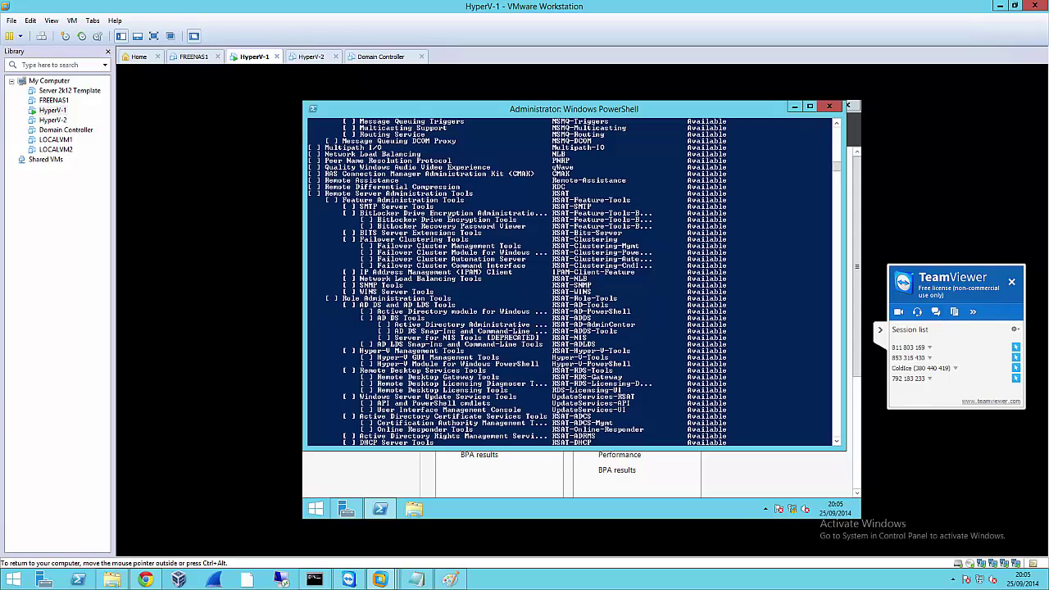
{"action": "key", "text": "Return"}
{"action": "type", "text": "Install-WindowsFeature -name hyper-v rsat-hyper-"}
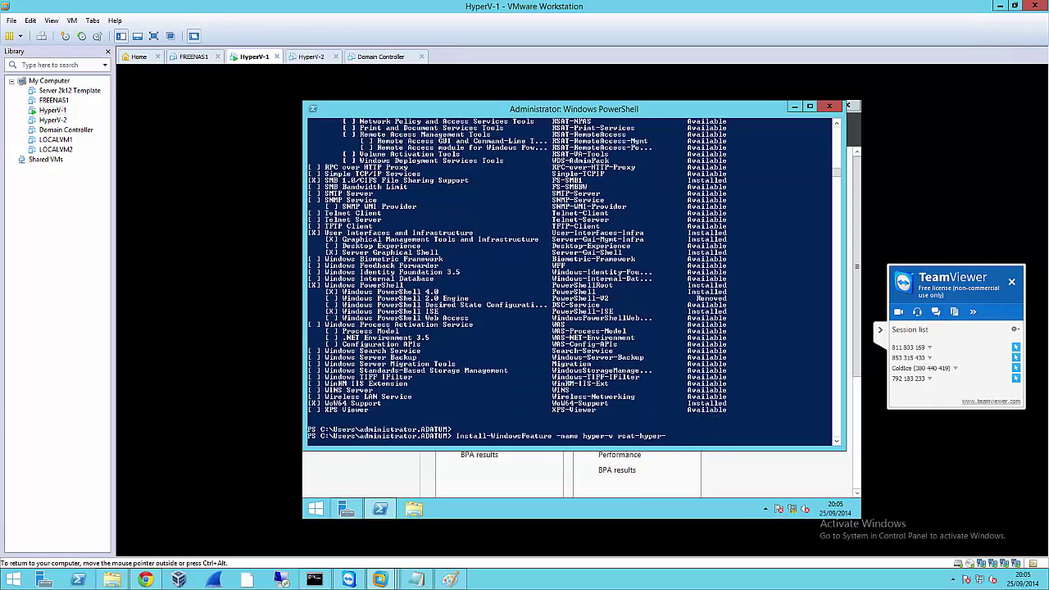
{"action": "scroll", "coordinate": [574, 279], "scroll_direction": "down", "scroll_amount": 6}
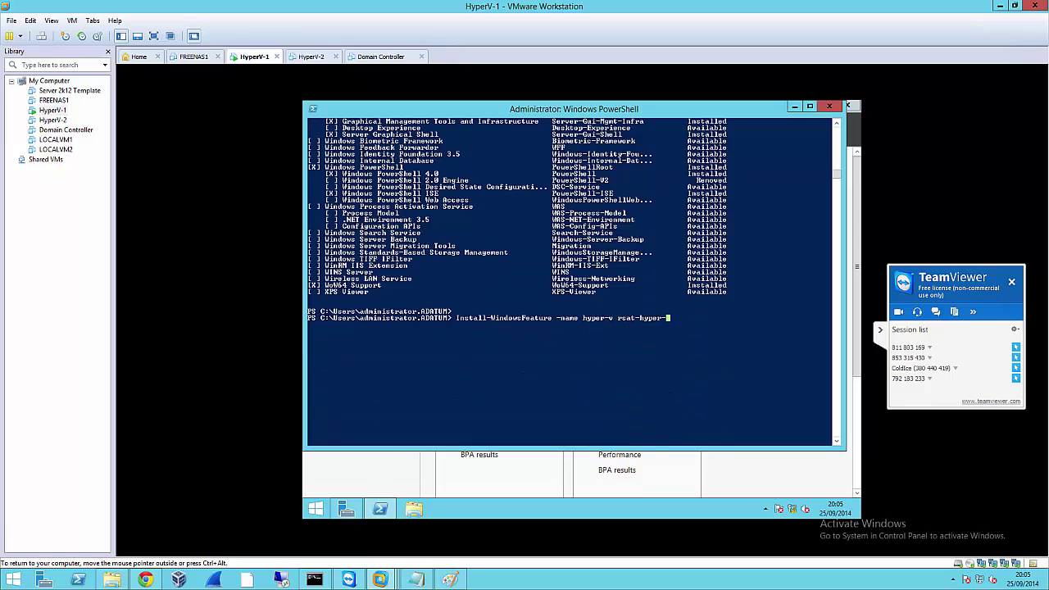
{"action": "key", "text": "BackSpace"}
{"action": "key", "text": "BackSpace"}
{"action": "key", "text": "BackSpace"}
{"action": "key", "text": "BackSpace"}
{"action": "key", "text": "BackSpace"}
{"action": "key", "text": "BackSpace"}
{"action": "key", "text": "BackSpace"}
{"action": "key", "text": "BackSpace"}
{"action": "key", "text": "BackSpace"}
{"action": "type", "text": "-Restart"}
{"action": "key", "text": "Tab"}
{"action": "key", "text": "Tab"}
{"action": "key", "text": "Tab"}
{"action": "key", "text": "Tab"}
{"action": "key", "text": "shift+Tab"}
{"action": "key", "text": "shift+Tab"}
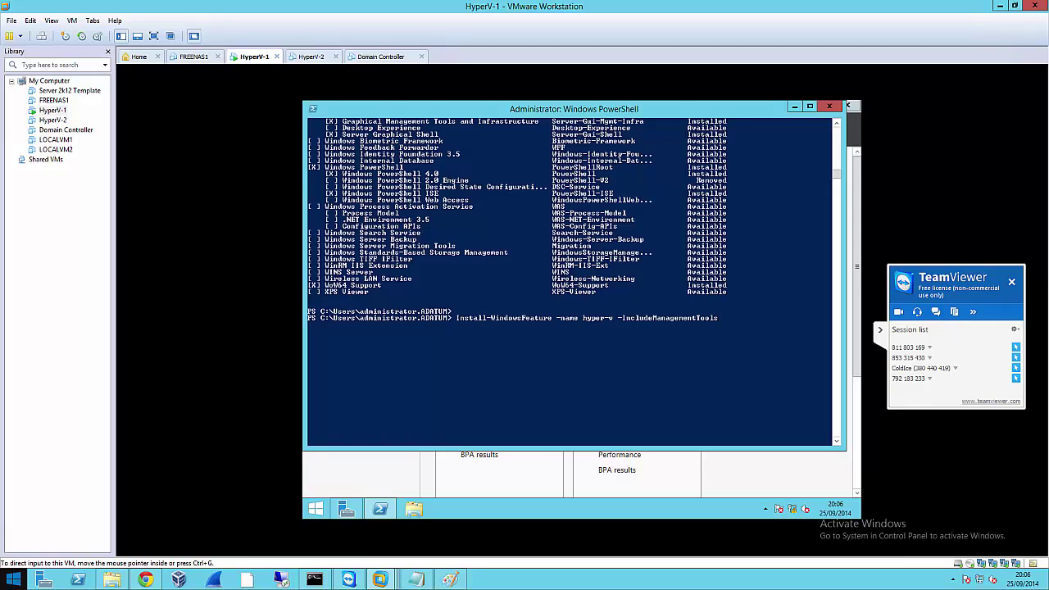
Step: Run Install-WindowsFeature -name hyper-v -IncludeManagementTools to start the installation
{"action": "left_click", "coordinate": [750, 317]}
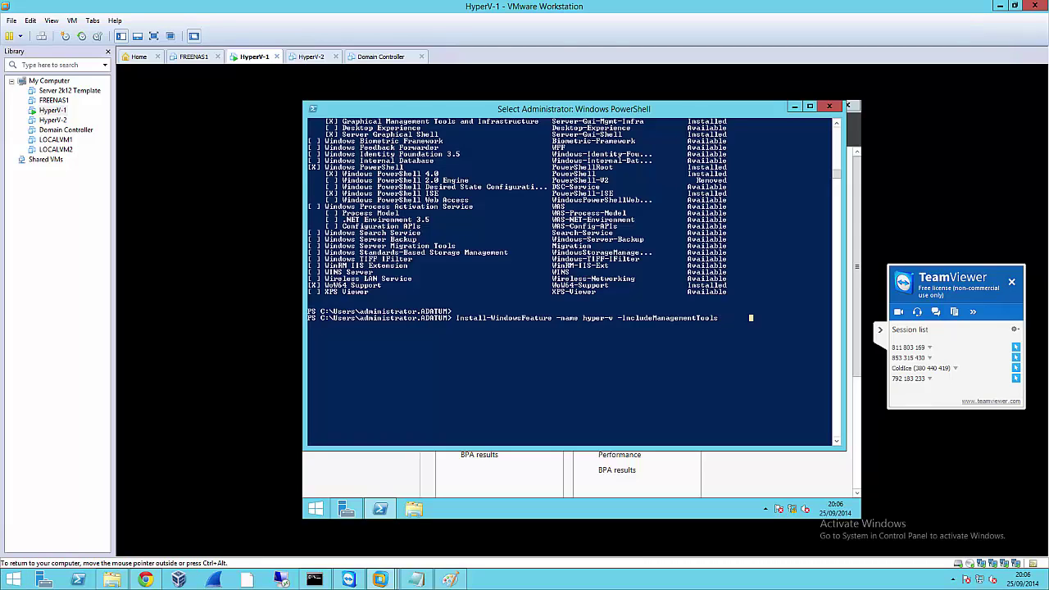
{"action": "key", "text": "shift+Left"}
{"action": "key", "text": "shift+Left"}
{"action": "key", "text": "shift+Left"}
{"action": "key", "text": "shift+Left"}
{"action": "key", "text": "shift+Left"}
{"action": "key", "text": "shift+Left"}
{"action": "key", "text": "shift+Left"}
{"action": "key", "text": "shift+Left"}
{"action": "key", "text": "shift+Left"}
{"action": "key", "text": "shift+Left"}
{"action": "key", "text": "shift+Left"}
{"action": "key", "text": "shift+Left"}
{"action": "key", "text": "shift+Left"}
{"action": "key", "text": "shift+Left"}
{"action": "key", "text": "shift+Left"}
{"action": "key", "text": "shift+Left"}
{"action": "key", "text": "shift+Left"}
{"action": "key", "text": "shift+Left"}
{"action": "key", "text": "shift+Left"}
{"action": "key", "text": "shift+Left"}
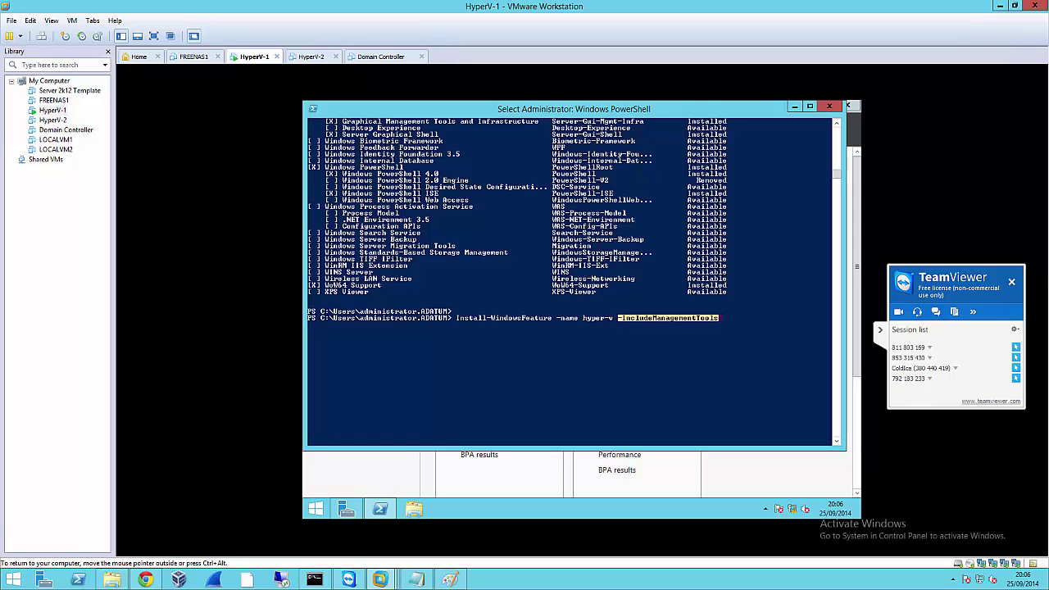
{"action": "left_click", "coordinate": [751, 318]}
{"action": "key", "text": "Escape"}
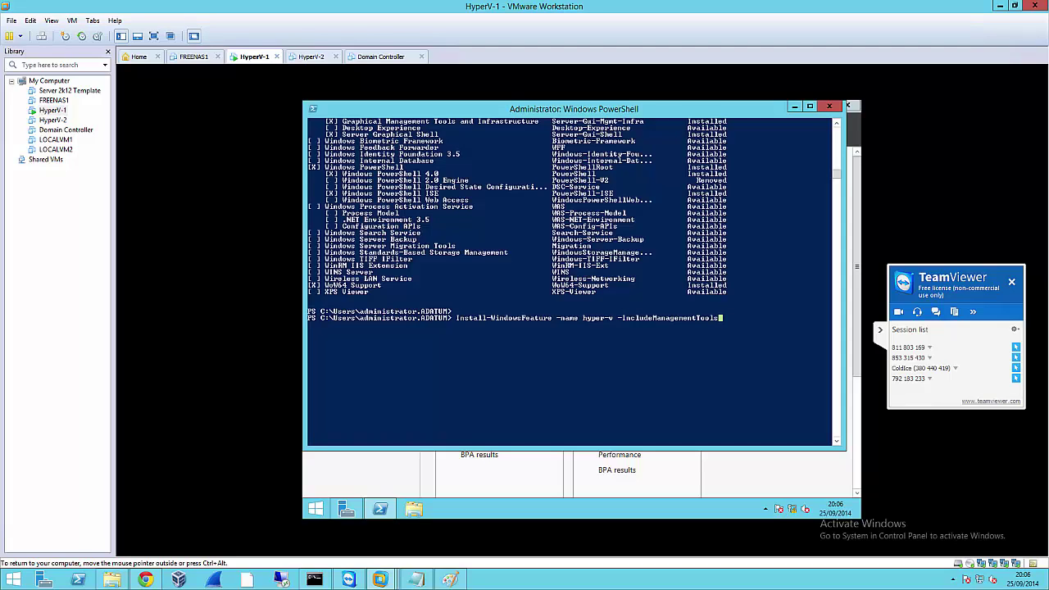
{"action": "key", "text": "Return"}
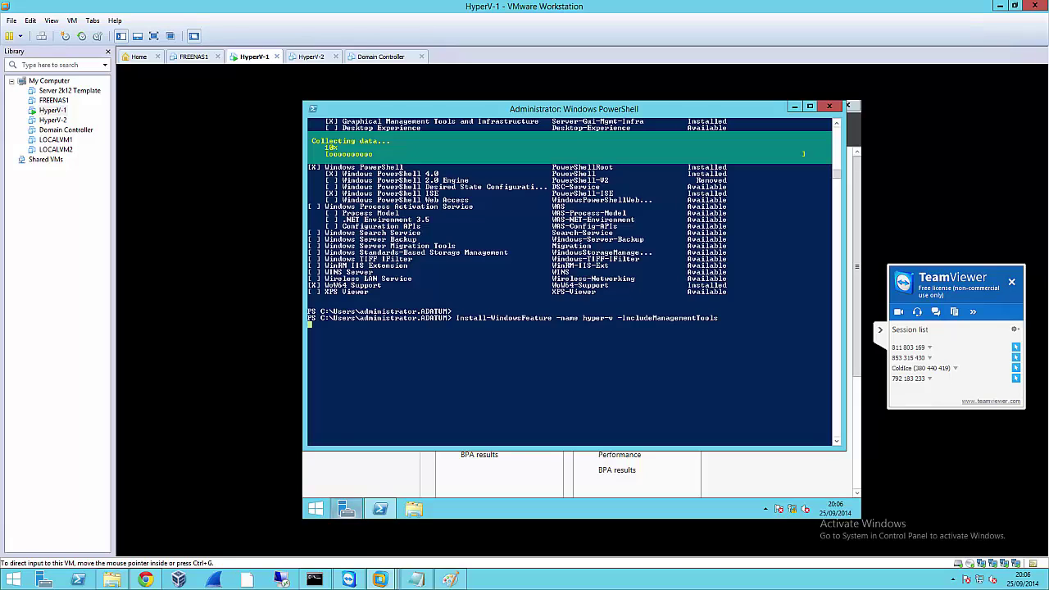
Step: While Hyper-V installs, open an administrator PowerShell and type get-help Install-WindowsFeature -Detailed
{"action": "right_click", "coordinate": [379, 508]}
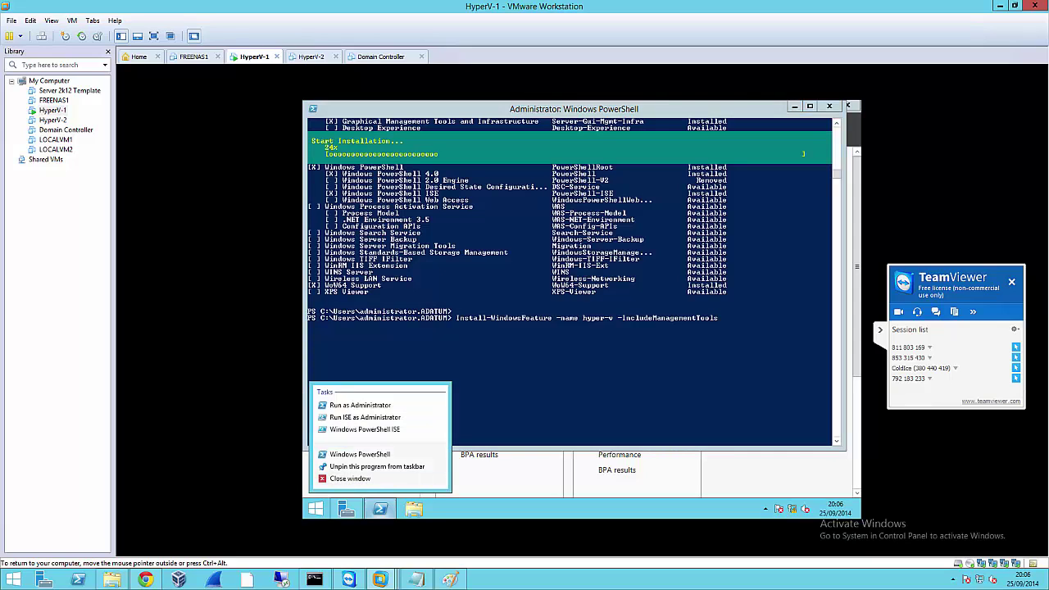
{"action": "left_click", "coordinate": [360, 404]}
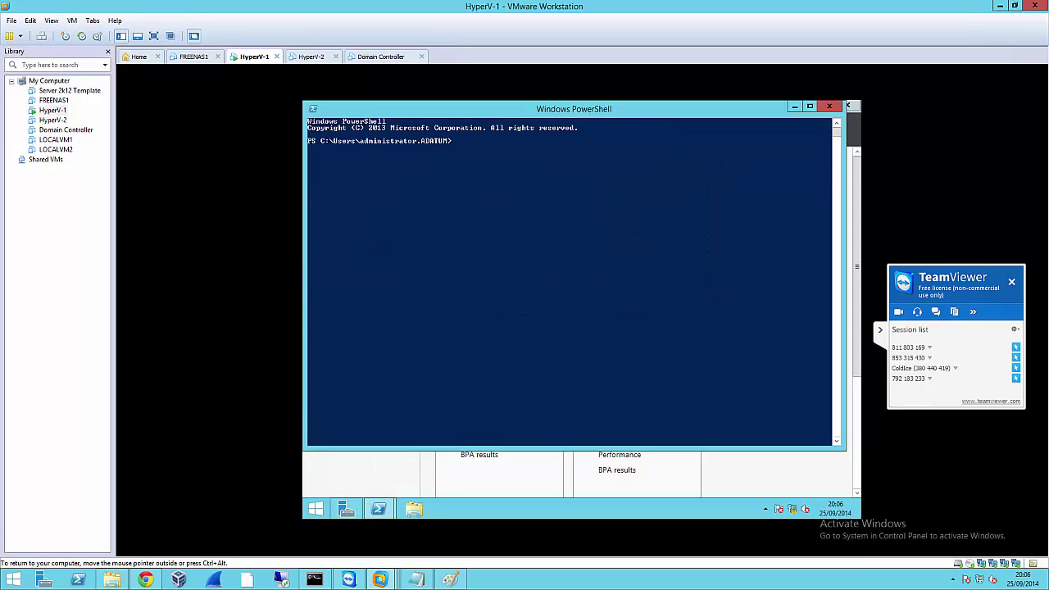
{"action": "type", "text": "get-help "}
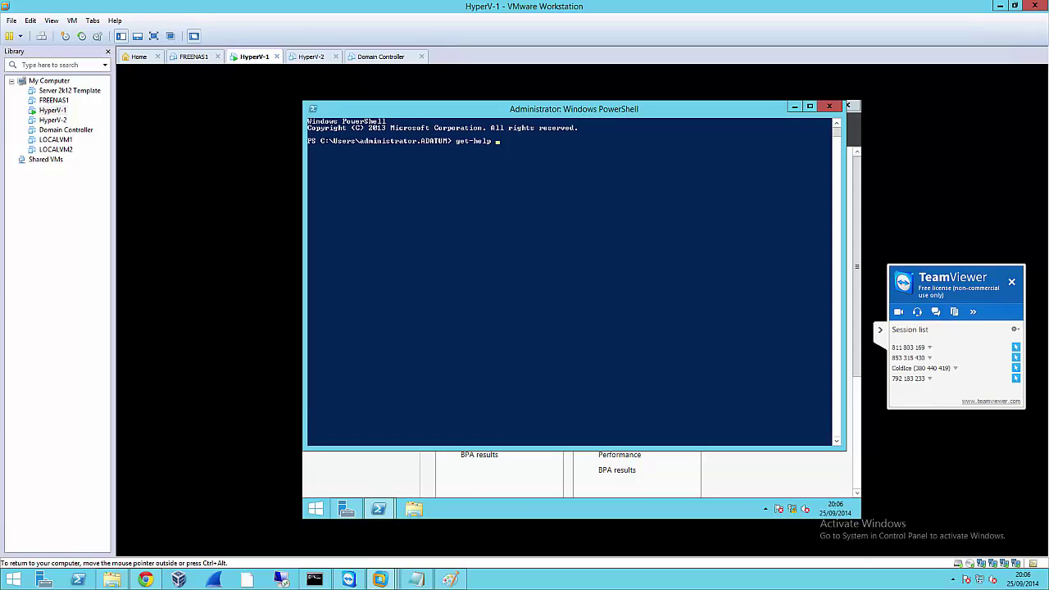
{"action": "type", "text": "Install-Win"}
{"action": "key", "text": "Tab"}
{"action": "type", "text": "-Detailed"}
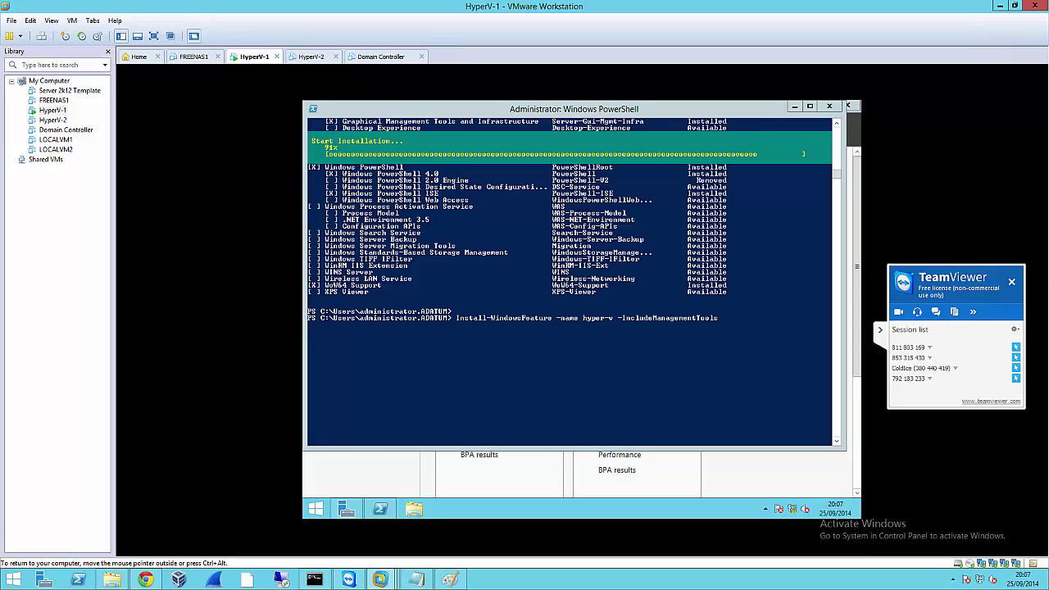
{"action": "key", "text": "ctrl+alt"}
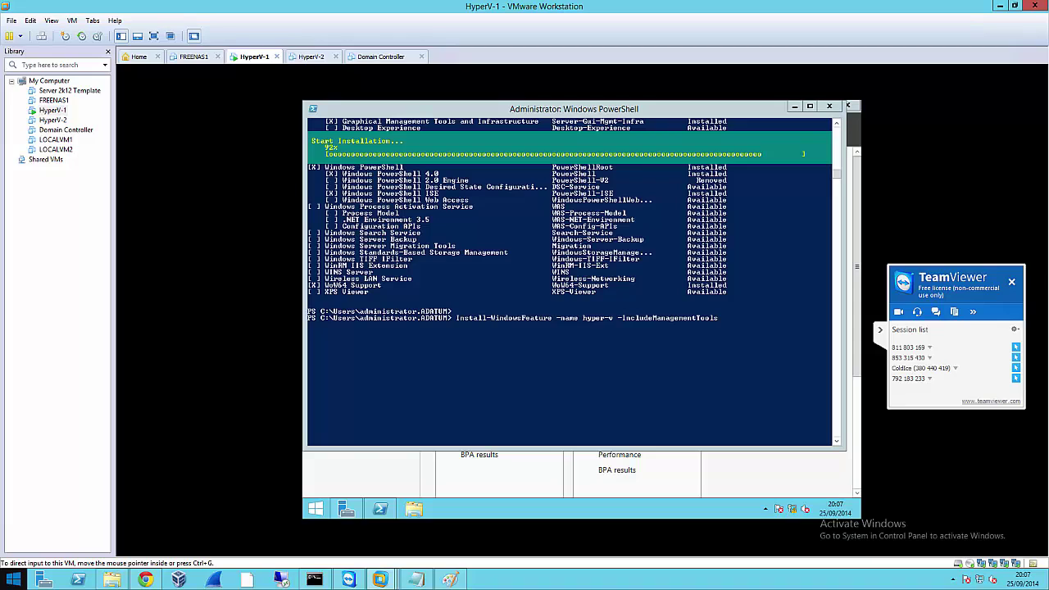
{"action": "key", "text": "ctrl+g"}
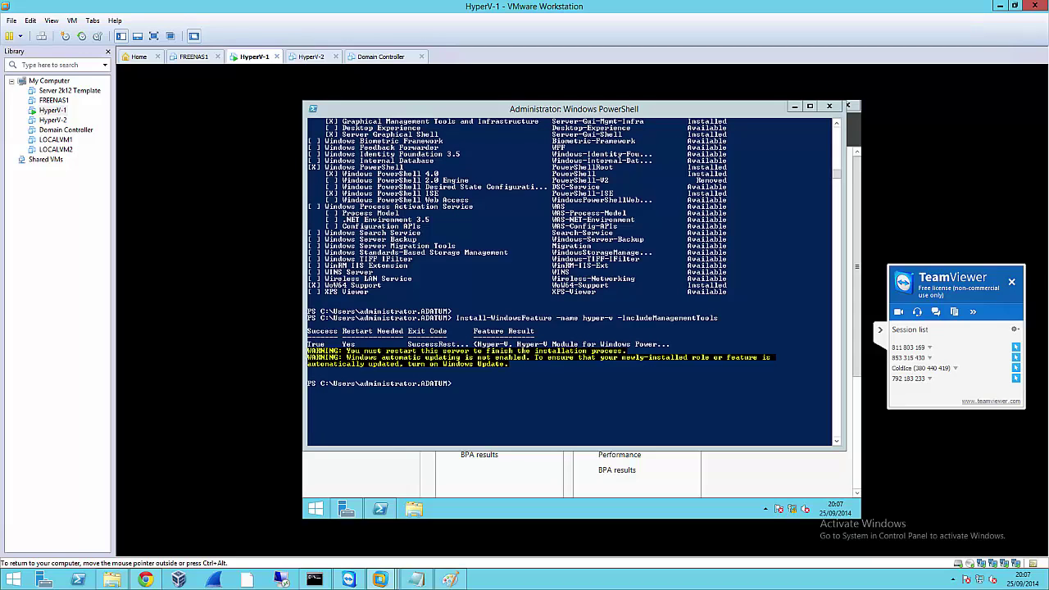
Step: Run Restart-Computer to reboot the HyperV-1 VM
{"action": "type", "text": "restart"}
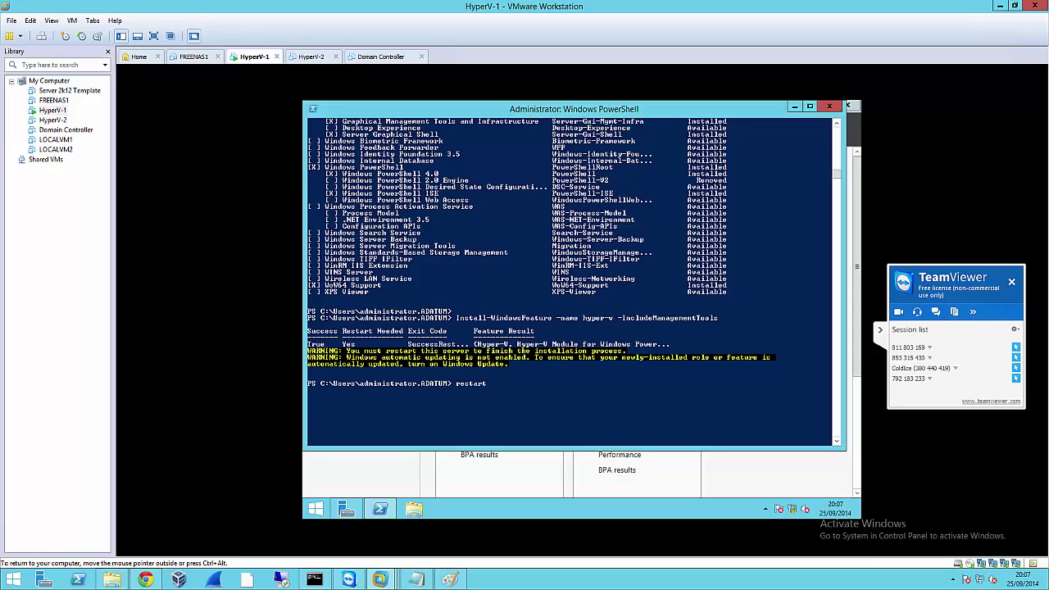
{"action": "key", "text": "Tab"}
{"action": "type", "text": "co"}
{"action": "key", "text": "BackSpace"}
{"action": "key", "text": "BackSpace"}
{"action": "key", "text": "Return"}
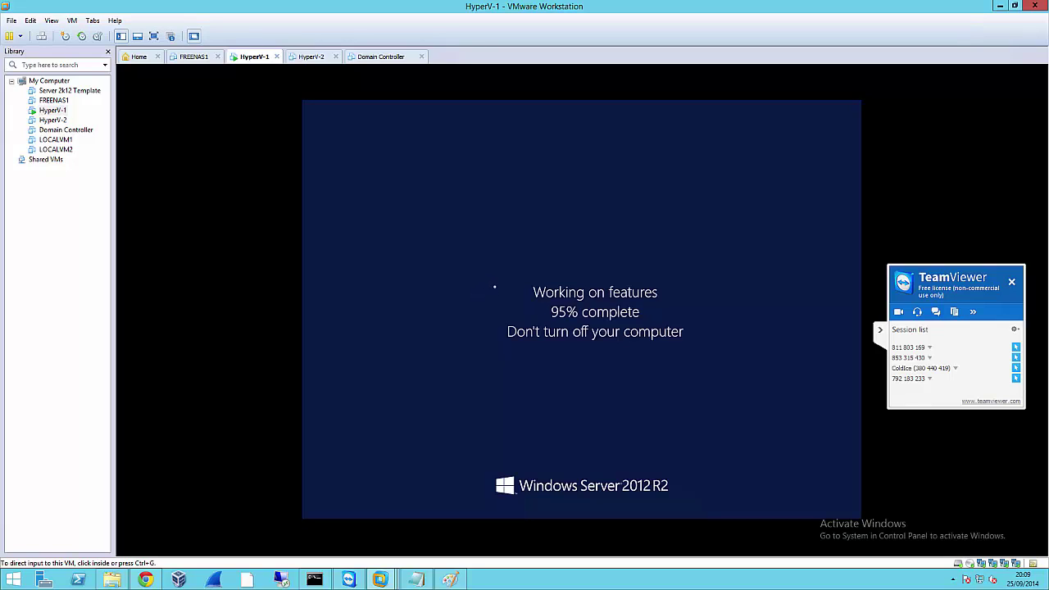
Step: Add a # GEN1 heading with '- More legacy hardware (floppy)' and widen the text box
{"action": "left_click", "coordinate": [450, 580]}
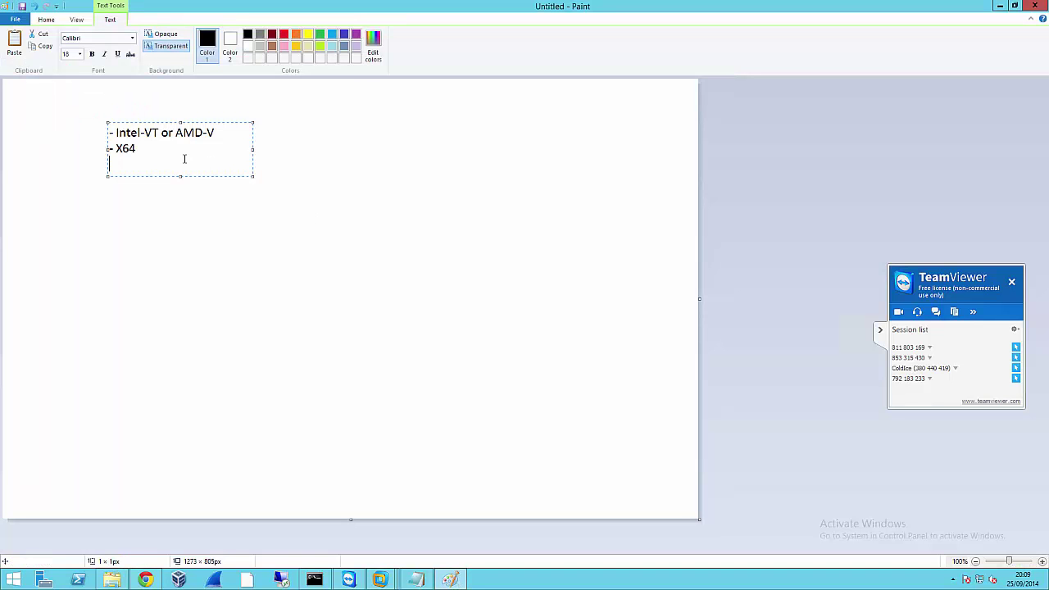
{"action": "key", "text": "Return"}
{"action": "key", "text": "Return"}
{"action": "type", "text": "# GEN1"}
{"action": "key", "text": "Return"}
{"action": "type", "text": "- More legacy hardw"}
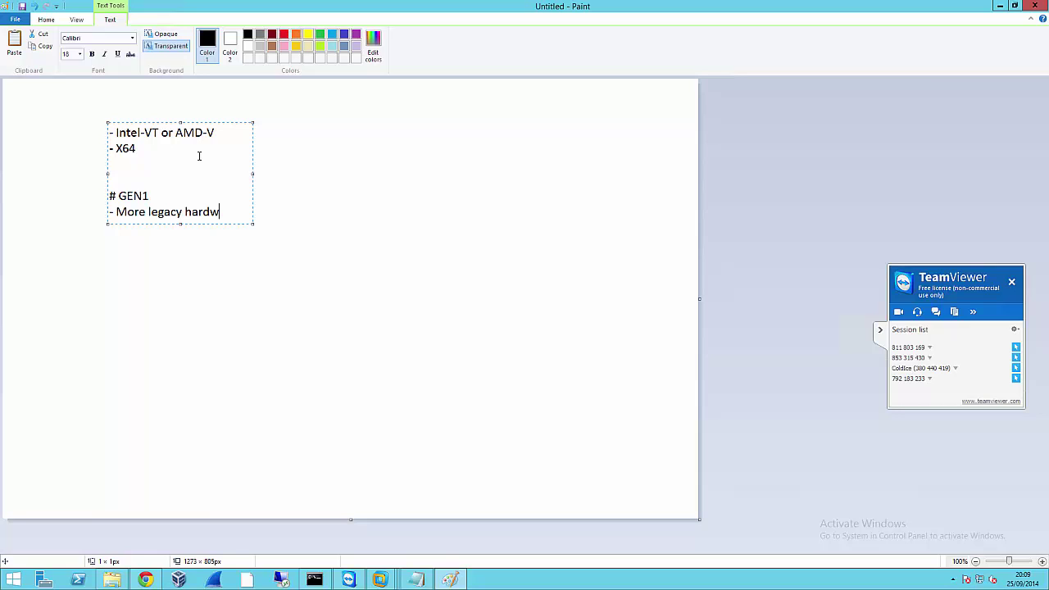
{"action": "type", "text": "are (floppy)"}
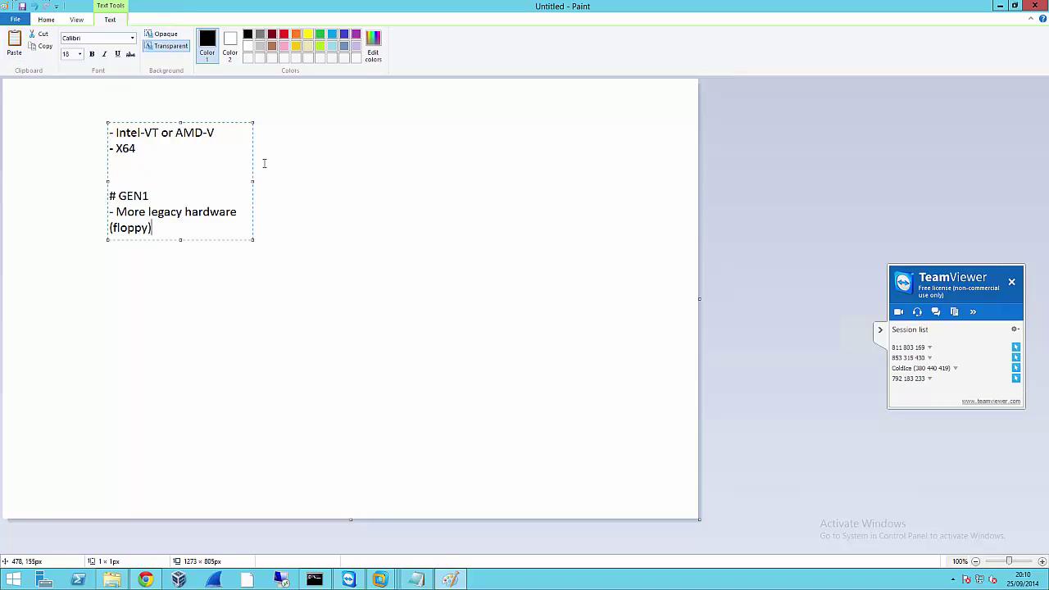
{"action": "left_click_drag", "start_coordinate": [254, 183], "coordinate": [410, 184]}
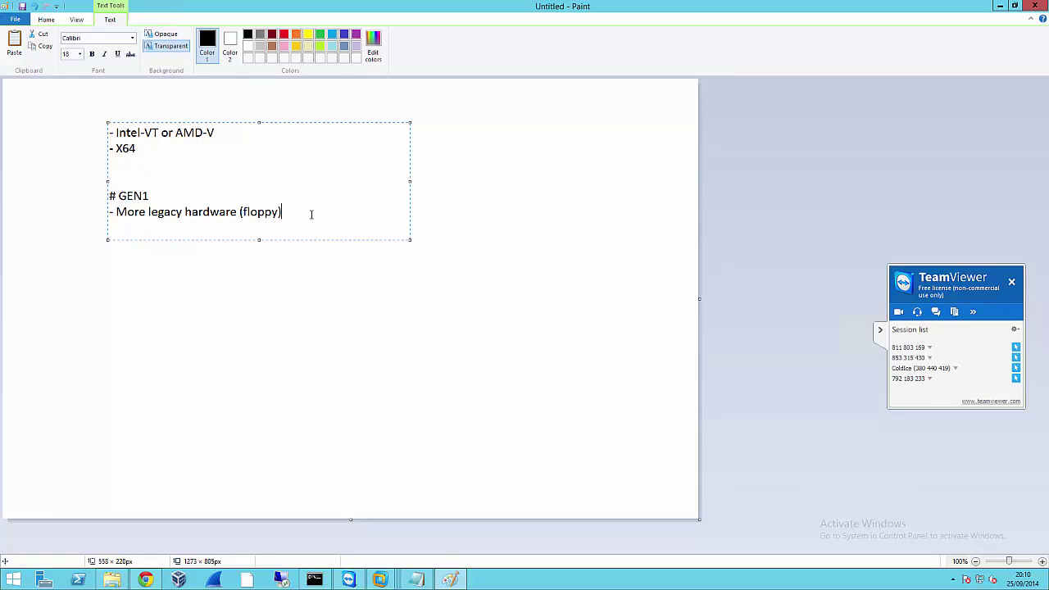
Step: Add a # GEN2 heading with '- PXE BOOT' beneath it
{"action": "key", "text": "Return"}
{"action": "key", "text": "Return"}
{"action": "key", "text": "Return"}
{"action": "type", "text": "# Ge"}
{"action": "key", "text": "BackSpace"}
{"action": "type", "text": "EN2"}
{"action": "key", "text": "Return"}
{"action": "type", "text": "- PXE BOOT"}
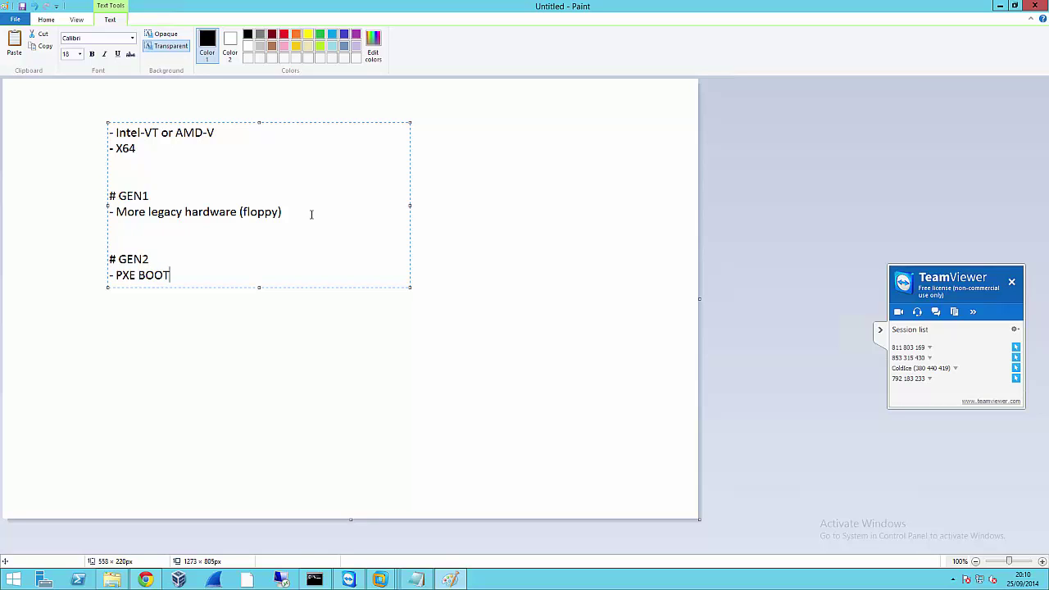
{"action": "key", "text": "Return"}
{"action": "key", "text": "Return"}
Step: Type '*** Capture packets' on the bottom blank line of the notes
{"action": "key", "text": "BackSpace"}
{"action": "key", "text": "Up"}
{"action": "key", "text": "Up"}
{"action": "key", "text": "Down"}
{"action": "key", "text": "Down"}
{"action": "key", "text": "Down"}
{"action": "key", "text": "Down"}
{"action": "key", "text": "Down"}
{"action": "type", "text": "***"}
{"action": "type", "text": "Capture packets"}
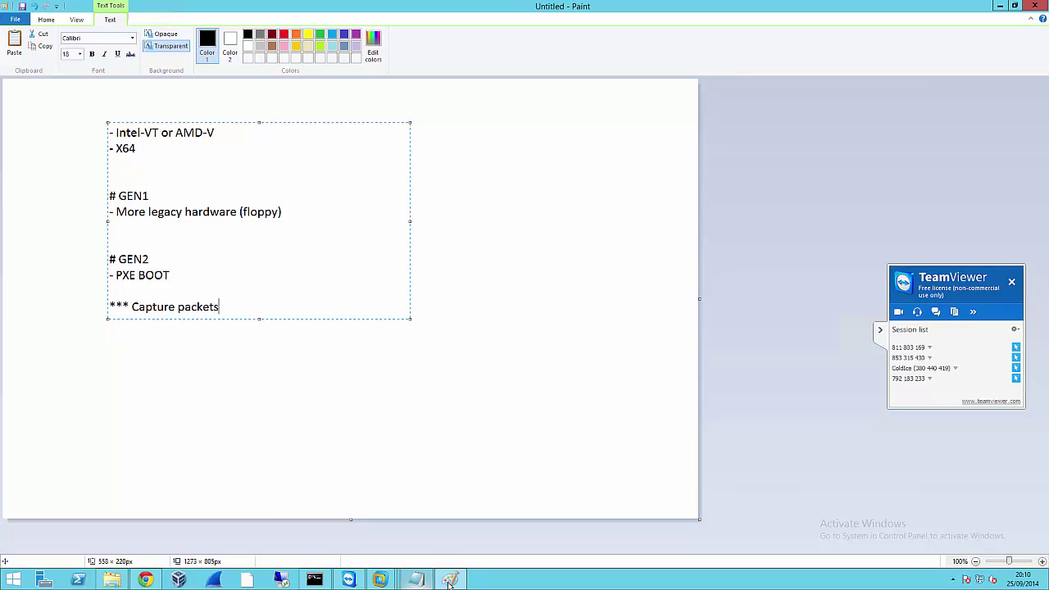
{"action": "left_click", "coordinate": [139, 221]}
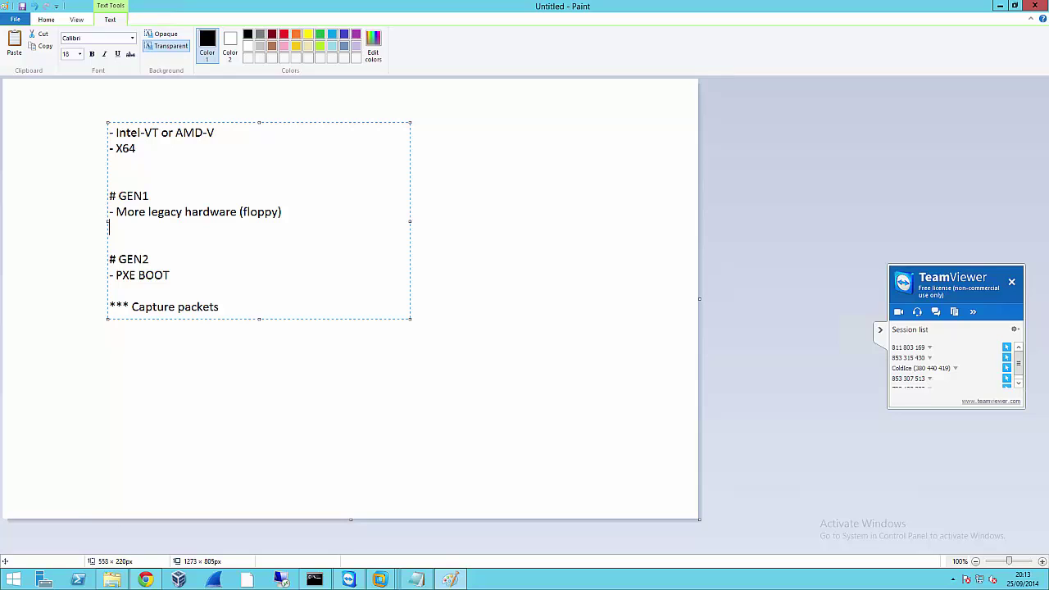
Step: Add '*** 64TB' on a new line below Capture packets
{"action": "left_click", "coordinate": [254, 304]}
{"action": "key", "text": "Return"}
{"action": "type", "text": "*** 64TB"}
Step: Insert '- UEFI' and '- More Secure' points below PXE BOOT under GEN2
{"action": "key", "text": "Up"}
{"action": "key", "text": "Up"}
{"action": "key", "text": "Up"}
{"action": "key", "text": "Return"}
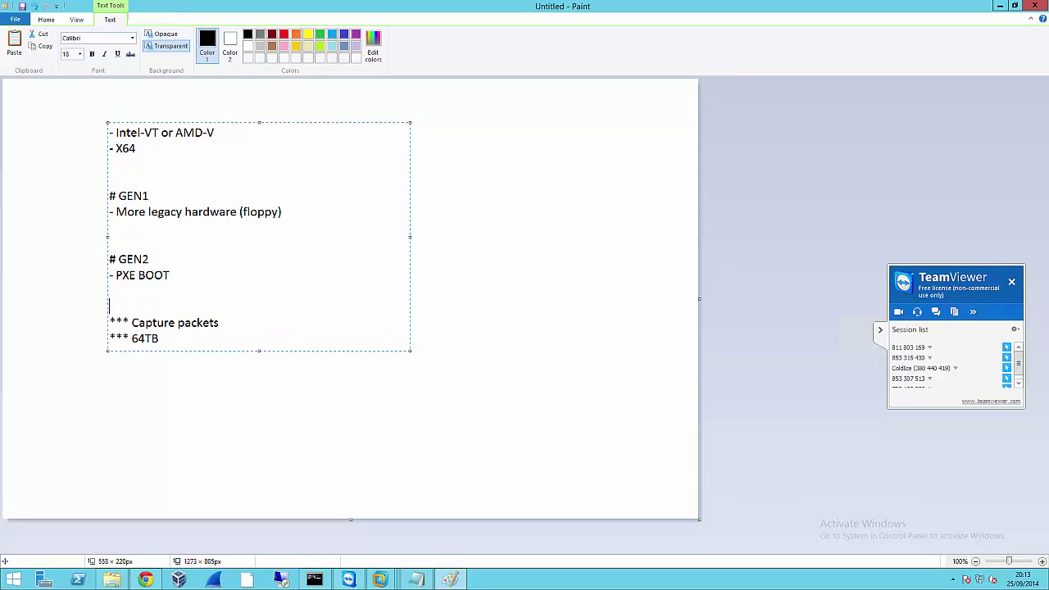
{"action": "key", "text": "Return"}
{"action": "key", "text": "Up"}
{"action": "key", "text": "Up"}
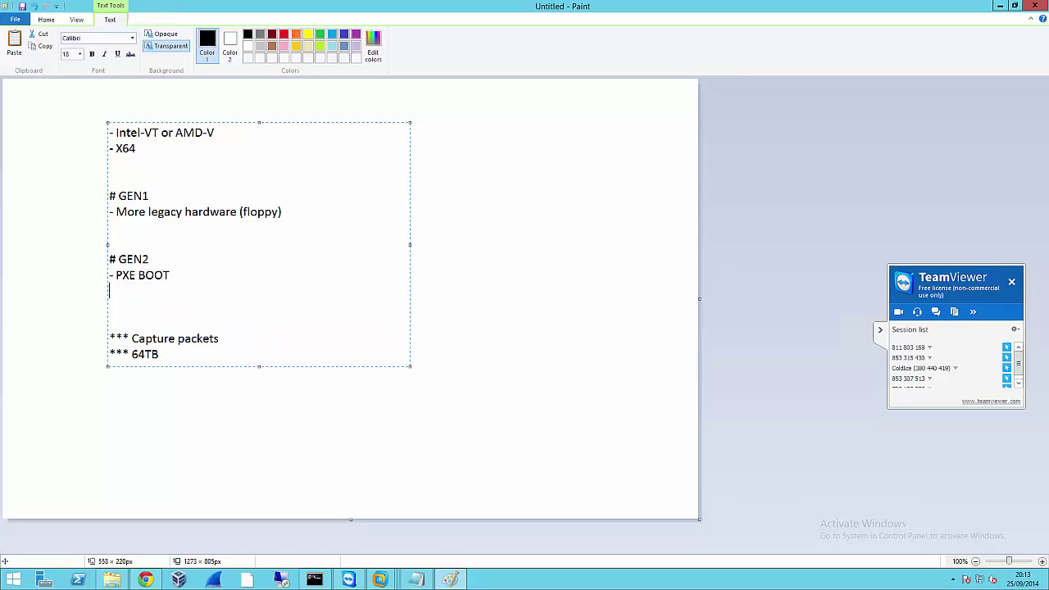
{"action": "type", "text": "-"}
{"action": "key", "text": "Return"}
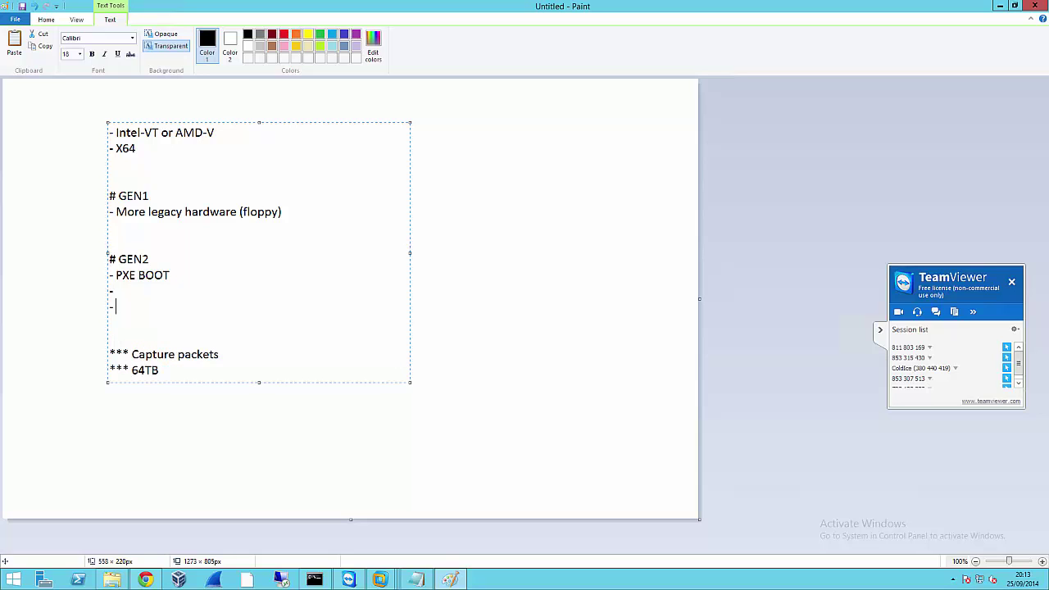
{"action": "left_click", "coordinate": [115, 291]}
{"action": "type", "text": "UEF"}
{"action": "type", "text": "I"}
{"action": "type", "text": " -"}
{"action": "key", "text": "BackSpace"}
{"action": "type", "text": "More Secure"}
Step: Add a '- SCSI for booting' point to the GEN2 list
{"action": "left_click", "coordinate": [109, 227]}
{"action": "key", "text": "Down"}
{"action": "key", "text": "Down"}
{"action": "key", "text": "End"}
{"action": "left_click", "coordinate": [109, 227]}
{"action": "left_click", "coordinate": [109, 242]}
{"action": "type", "text": "- SCSI"}
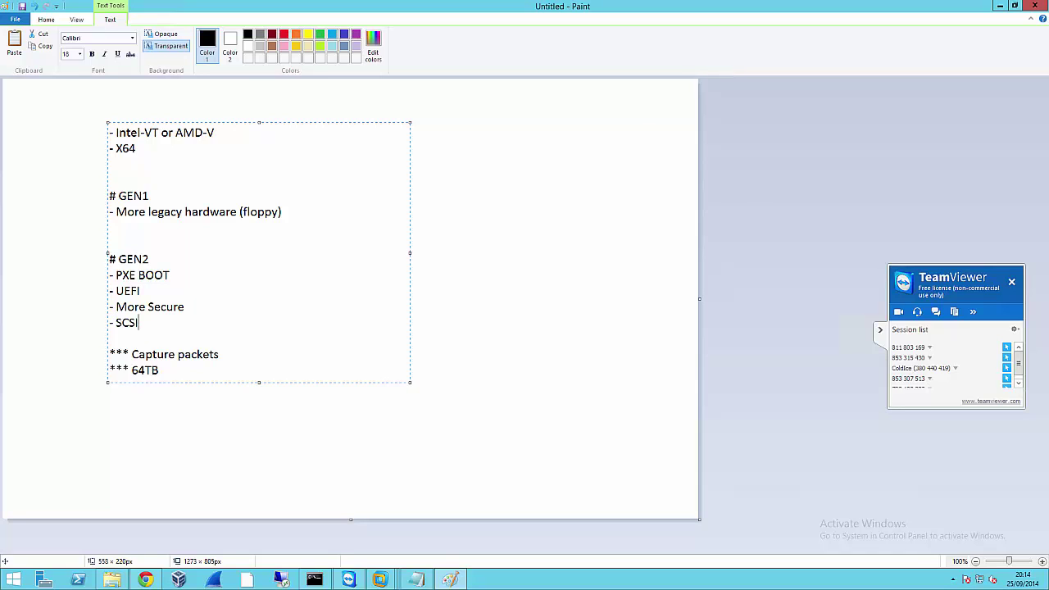
{"action": "left_click", "coordinate": [109, 227]}
{"action": "left_click", "coordinate": [140, 322]}
{"action": "type", "text": "for booting"}
{"action": "left_click", "coordinate": [109, 227]}
{"action": "left_click", "coordinate": [109, 179]}
Step: Add '- Backward compatibility' as a second GEN1 note below the floppy line in Paint
{"action": "left_click", "coordinate": [133, 226]}
{"action": "type", "text": "- Back"}
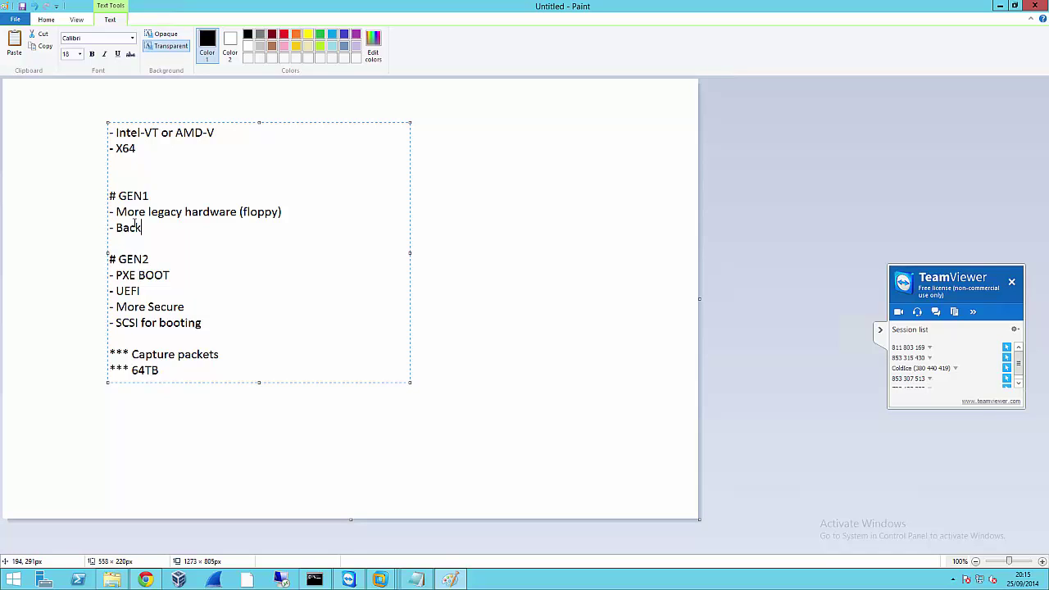
{"action": "type", "text": "ward compatibility"}
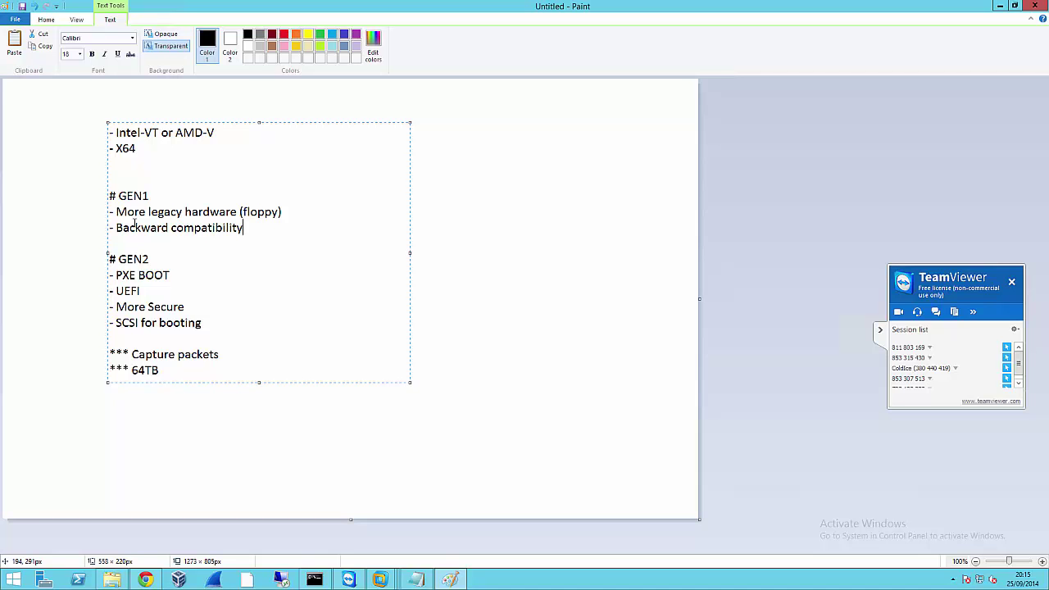
Step: Back in Chrome, search Google for 'generation 2 hyper-v'
{"action": "left_click", "coordinate": [145, 579]}
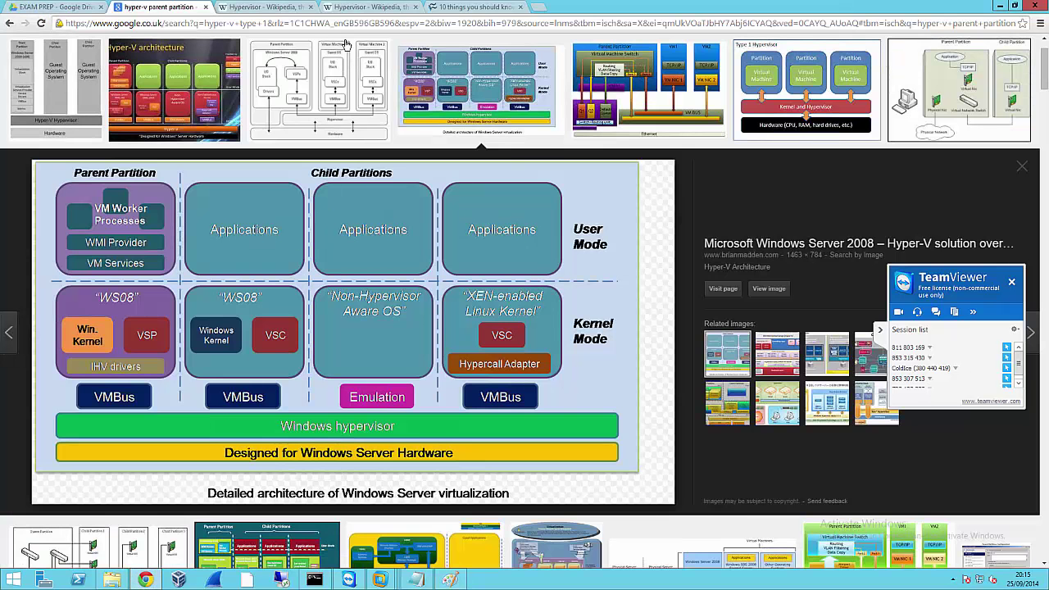
{"action": "left_click", "coordinate": [303, 23]}
{"action": "type", "text": "generation"}
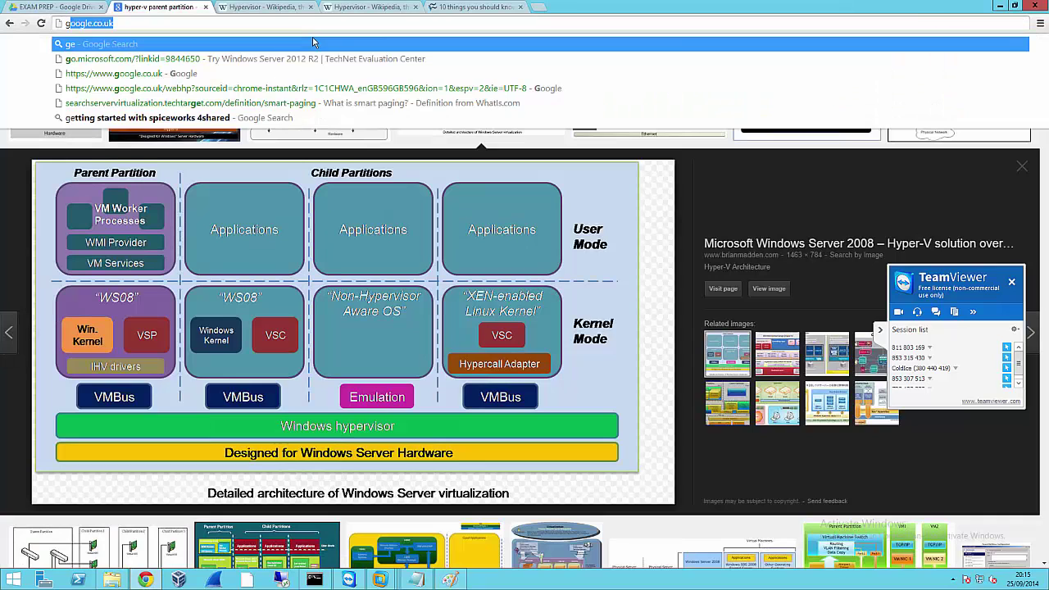
{"action": "type", "text": " 2"}
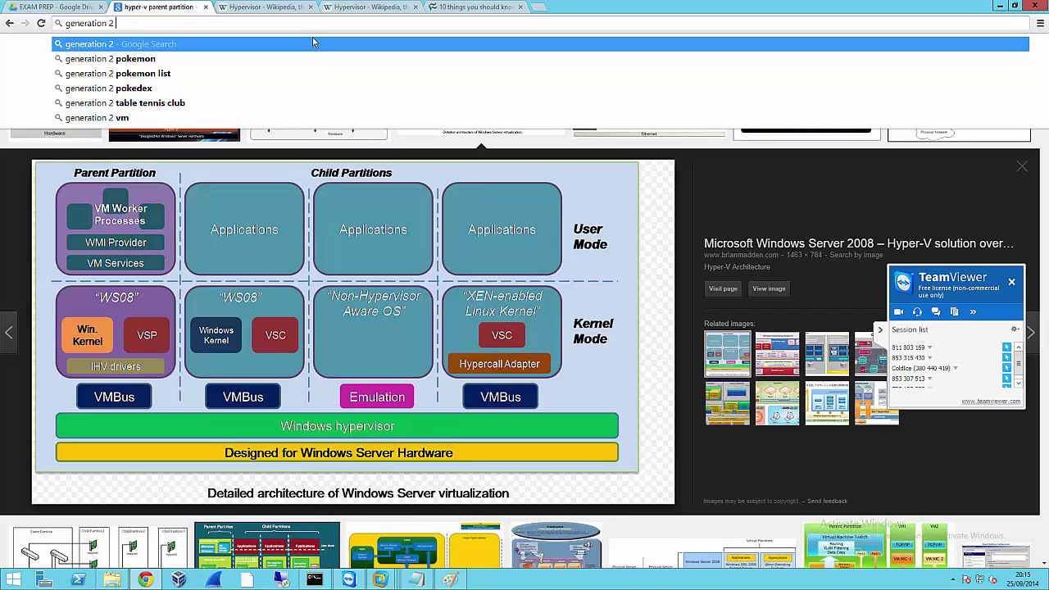
{"action": "type", "text": " hyper-v"}
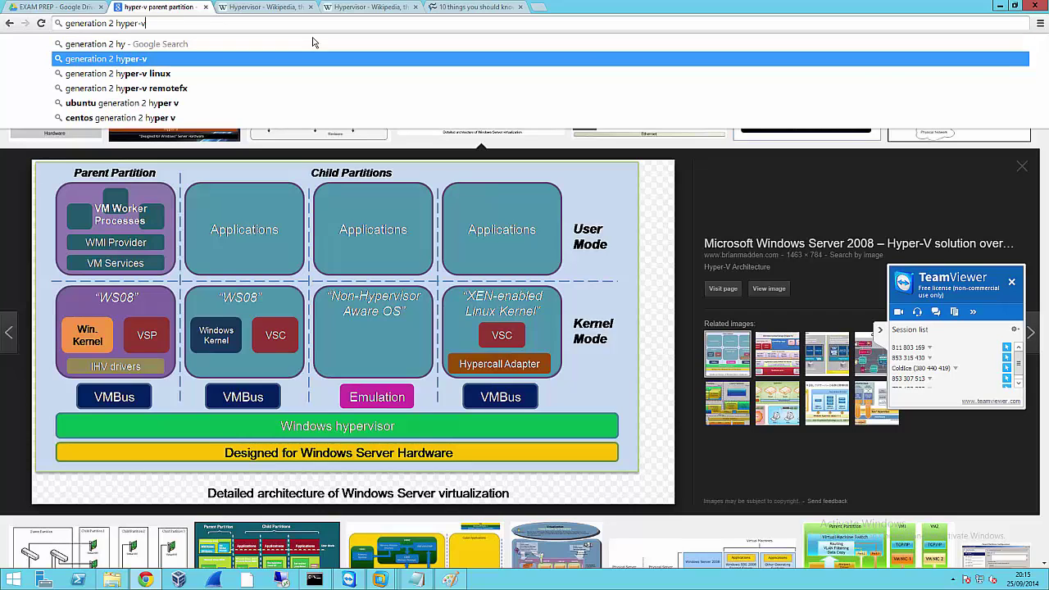
{"action": "key", "text": "Return"}
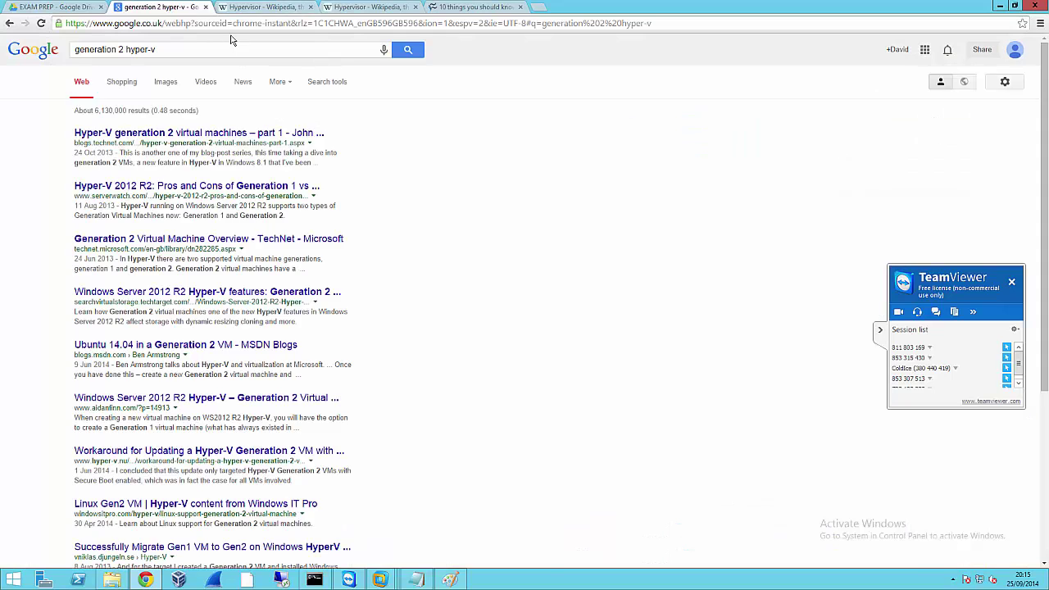
Step: In the Hypervisor tab, view 'generation 2 pokemon' image results, then return to the hyper-v results
{"action": "left_click", "coordinate": [262, 7]}
{"action": "left_click", "coordinate": [274, 24]}
{"action": "type", "text": "gen"}
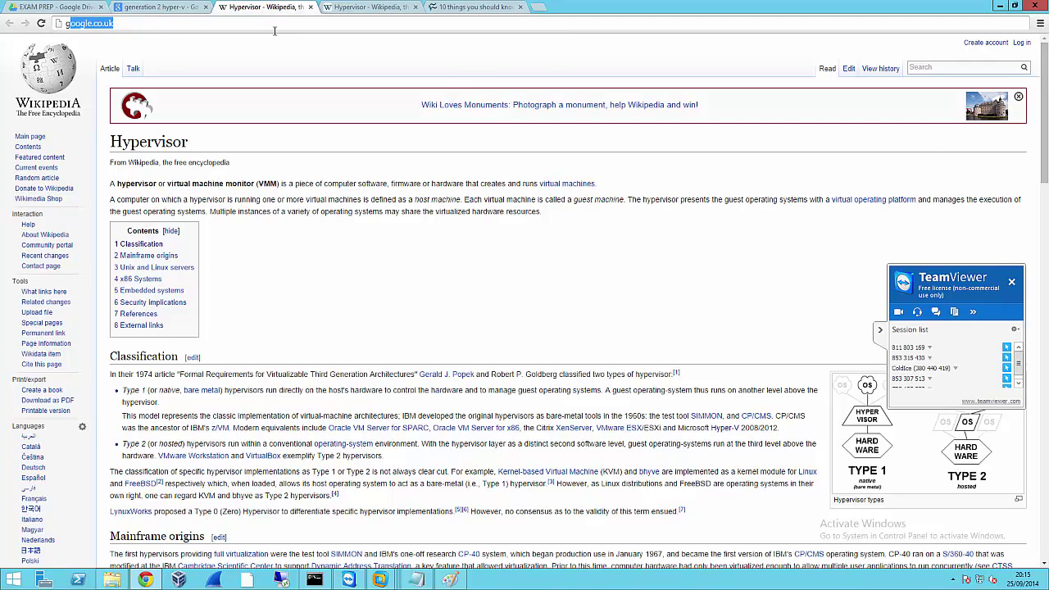
{"action": "type", "text": "eration 2"}
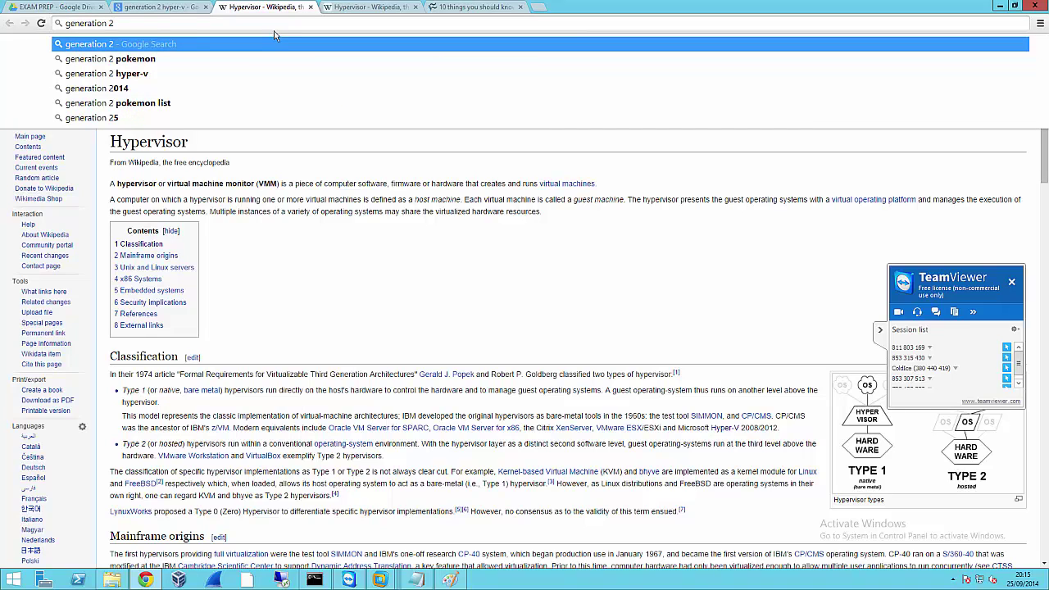
{"action": "key", "text": "BackSpace"}
{"action": "key", "text": "Down"}
{"action": "key", "text": "Return"}
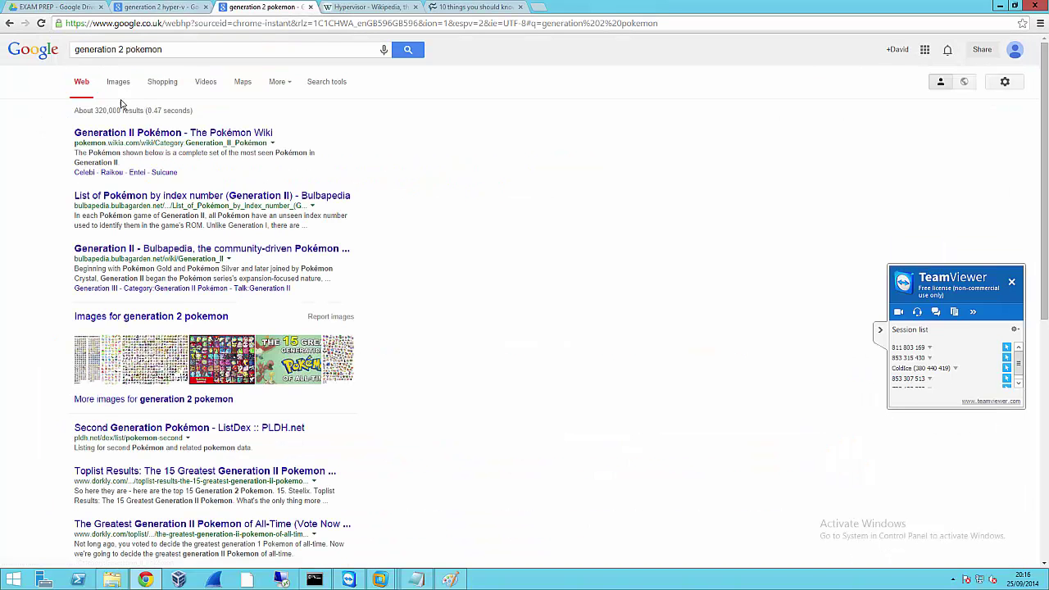
{"action": "left_click", "coordinate": [117, 82]}
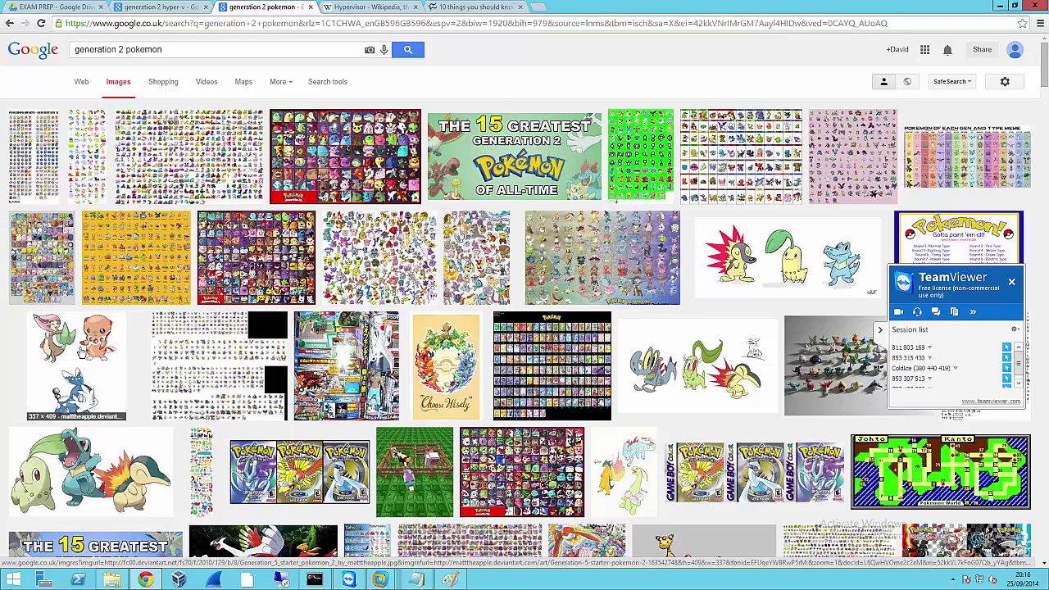
{"action": "left_click", "coordinate": [82, 352]}
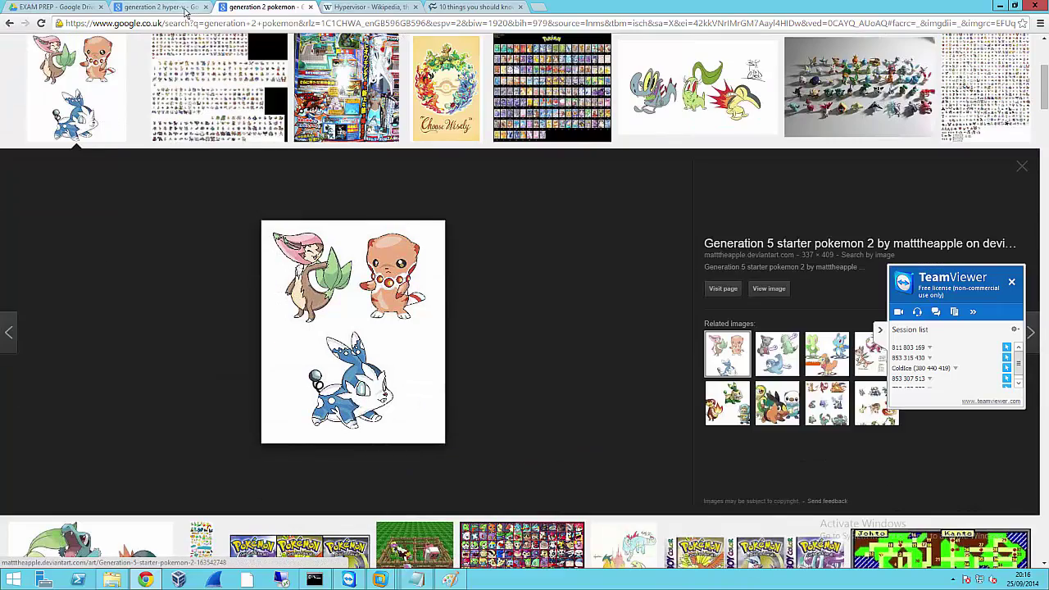
{"action": "left_click", "coordinate": [160, 7]}
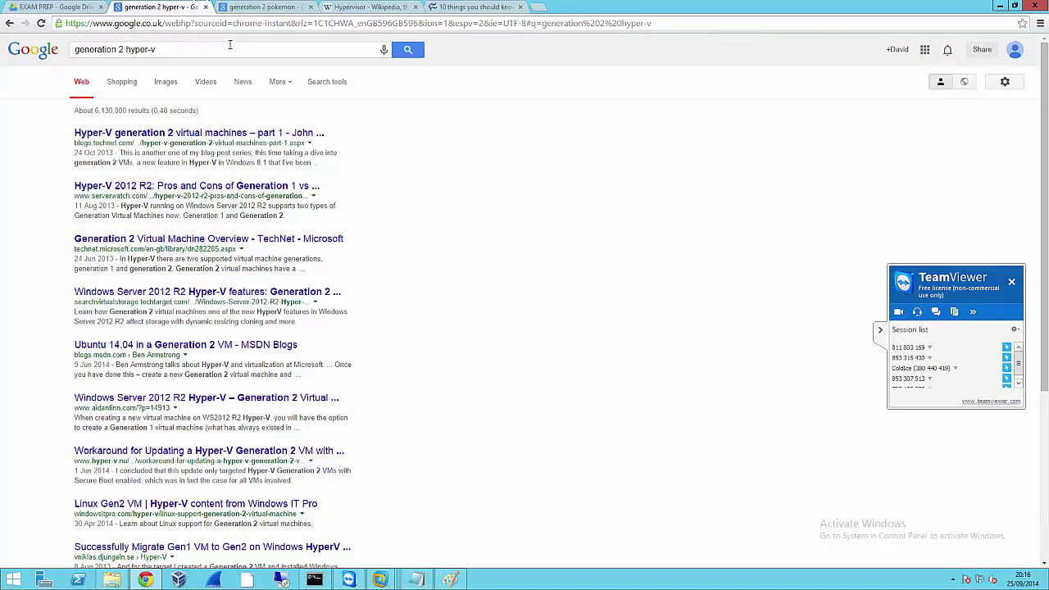
Step: Open the first result and the Generation 2 Virtual Machine Overview in new tabs, viewing the blog post
{"action": "right_click", "coordinate": [246, 133]}
{"action": "left_click", "coordinate": [260, 144]}
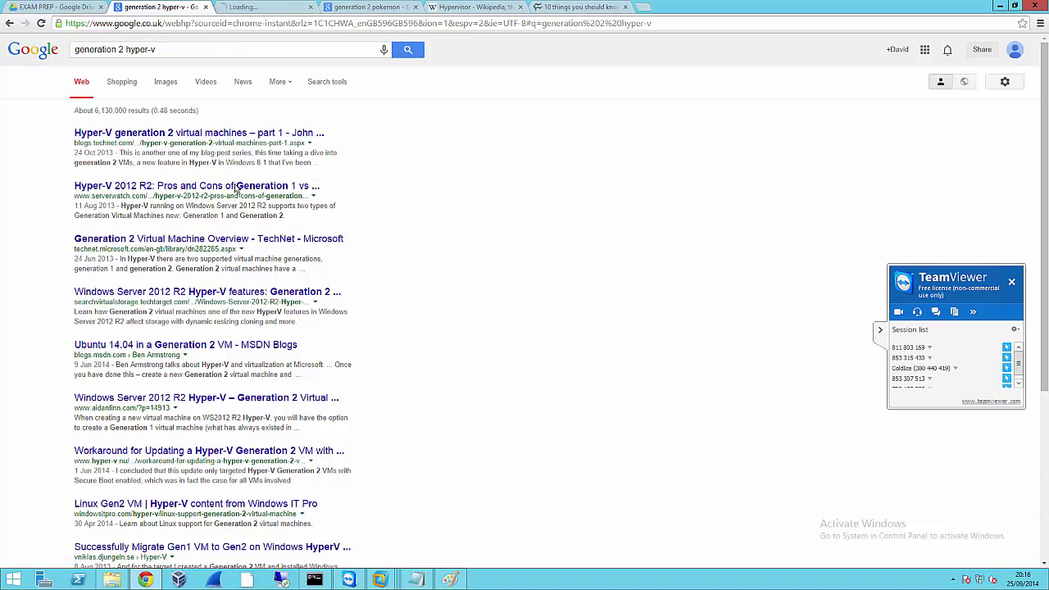
{"action": "right_click", "coordinate": [232, 244]}
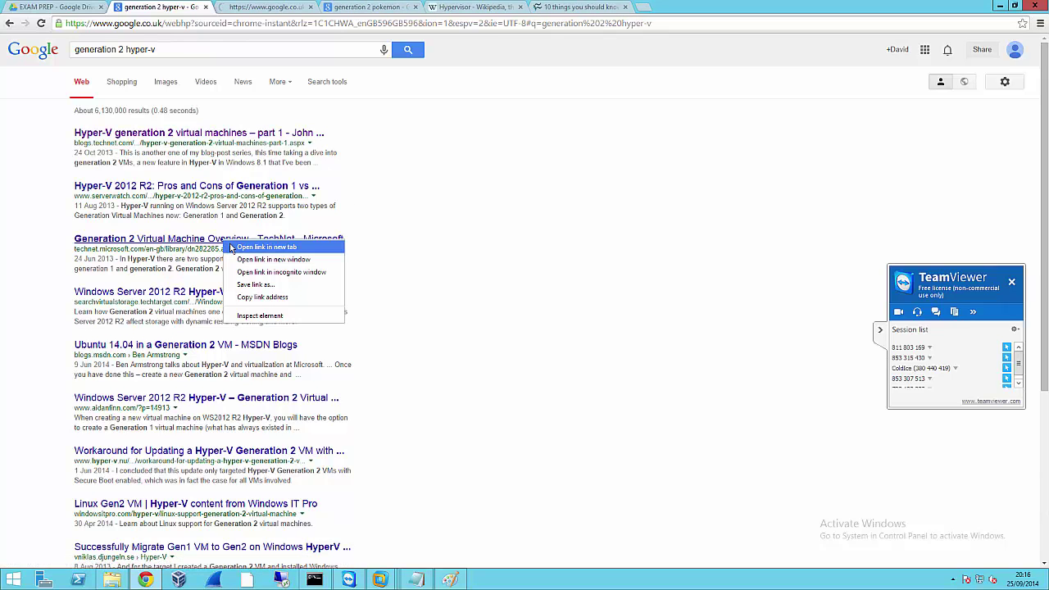
{"action": "left_click", "coordinate": [233, 247]}
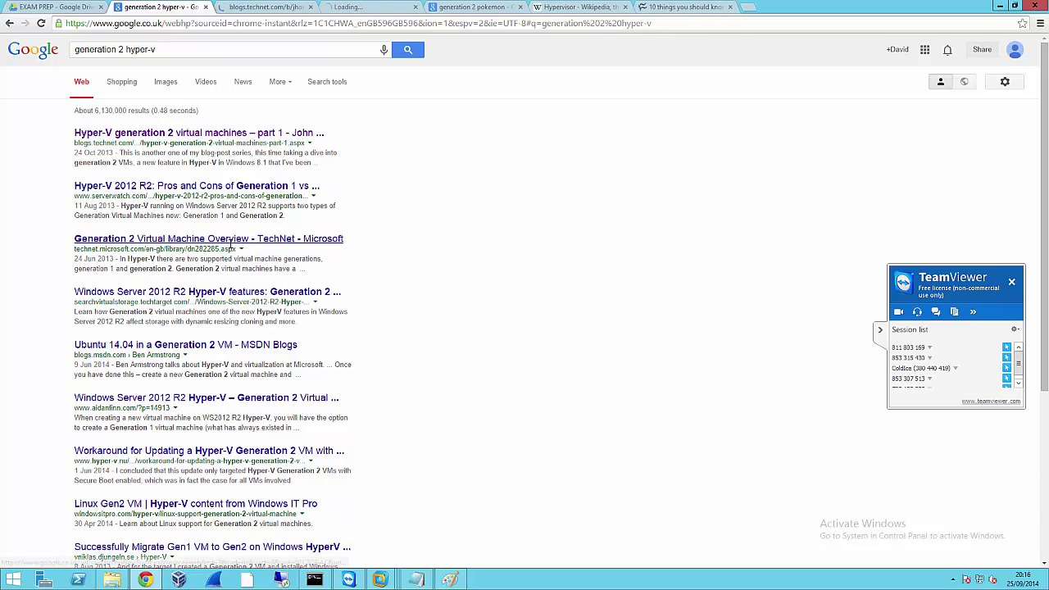
{"action": "left_click", "coordinate": [276, 10]}
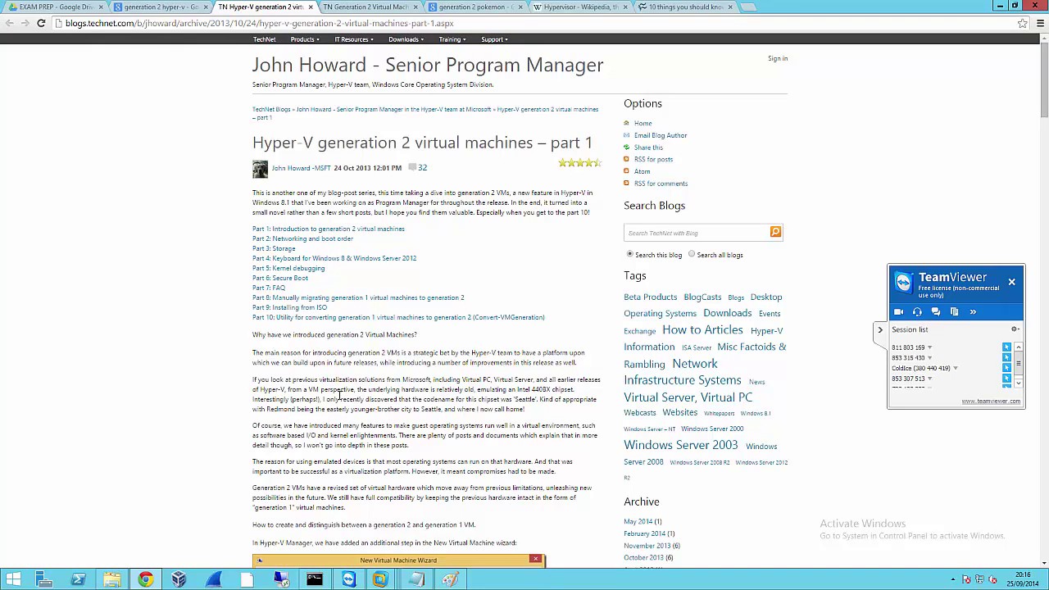
Step: Scroll through the blog post and find all 15 occurrences of '2012' on the page
{"action": "scroll", "coordinate": [339, 396], "scroll_direction": "down", "scroll_amount": 5}
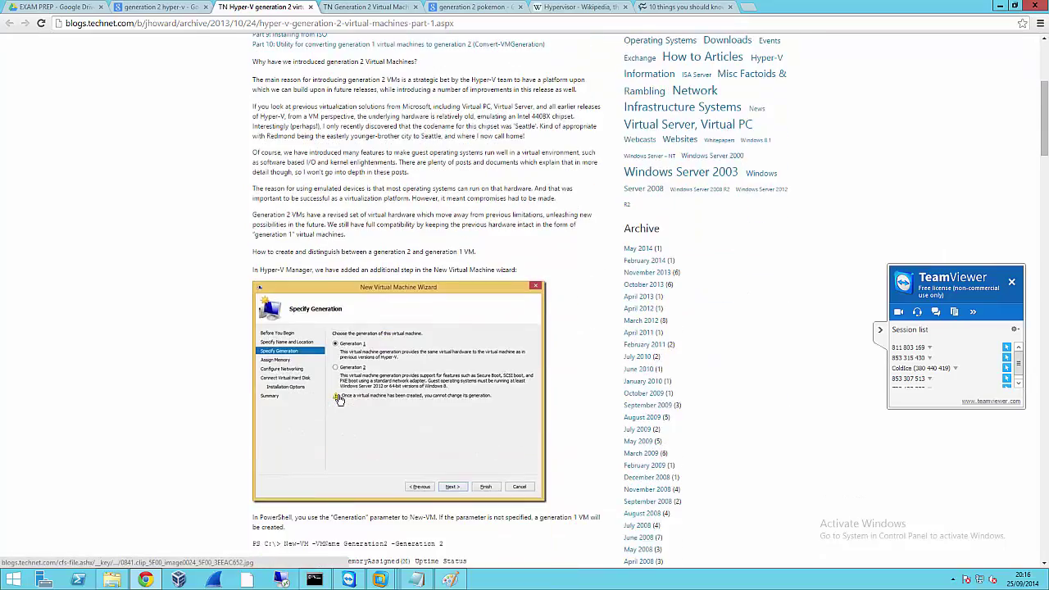
{"action": "scroll", "coordinate": [338, 399], "scroll_direction": "down", "scroll_amount": 8}
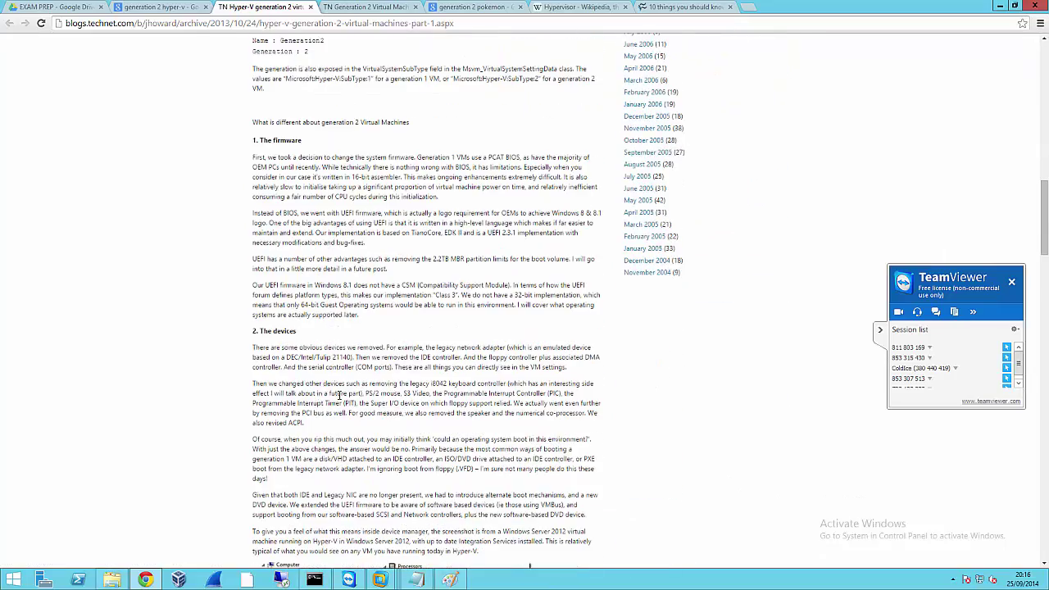
{"action": "scroll", "coordinate": [342, 360], "scroll_direction": "down", "scroll_amount": 10}
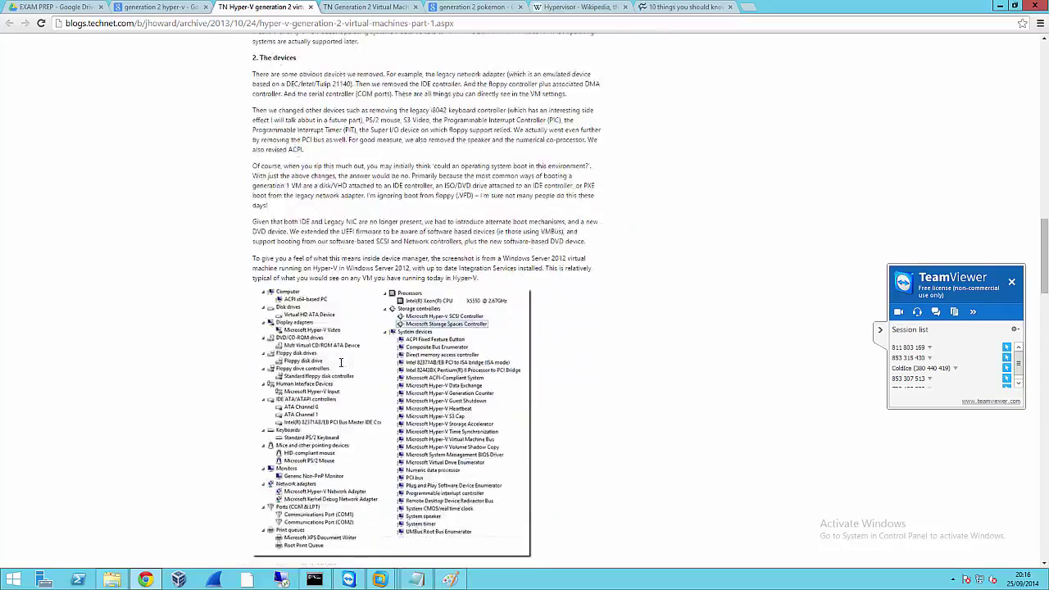
{"action": "scroll", "coordinate": [341, 367], "scroll_direction": "down", "scroll_amount": 3}
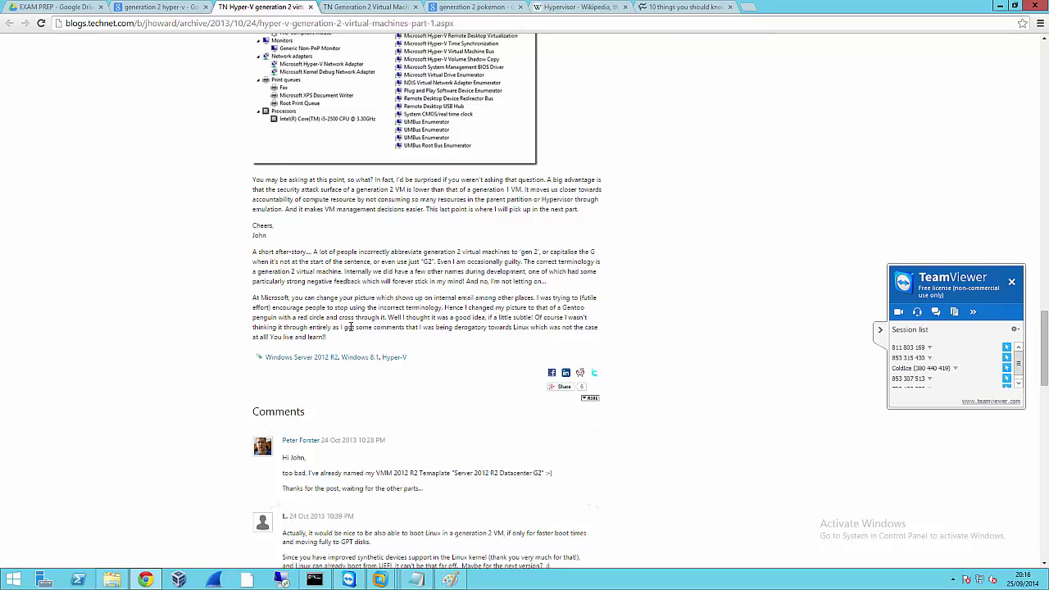
{"action": "scroll", "coordinate": [350, 326], "scroll_direction": "up", "scroll_amount": 1}
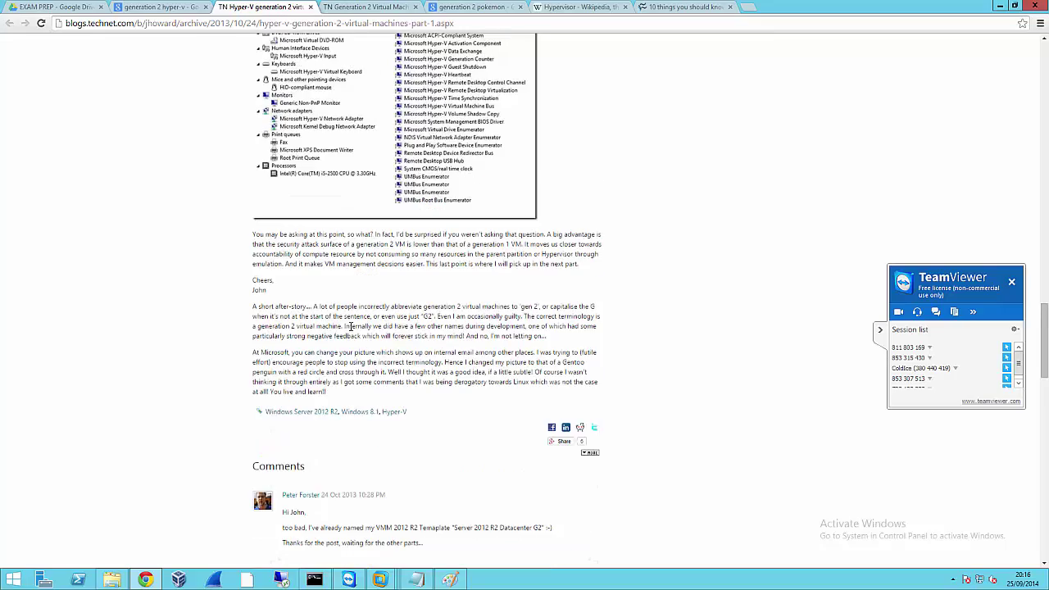
{"action": "scroll", "coordinate": [349, 326], "scroll_direction": "up", "scroll_amount": 20}
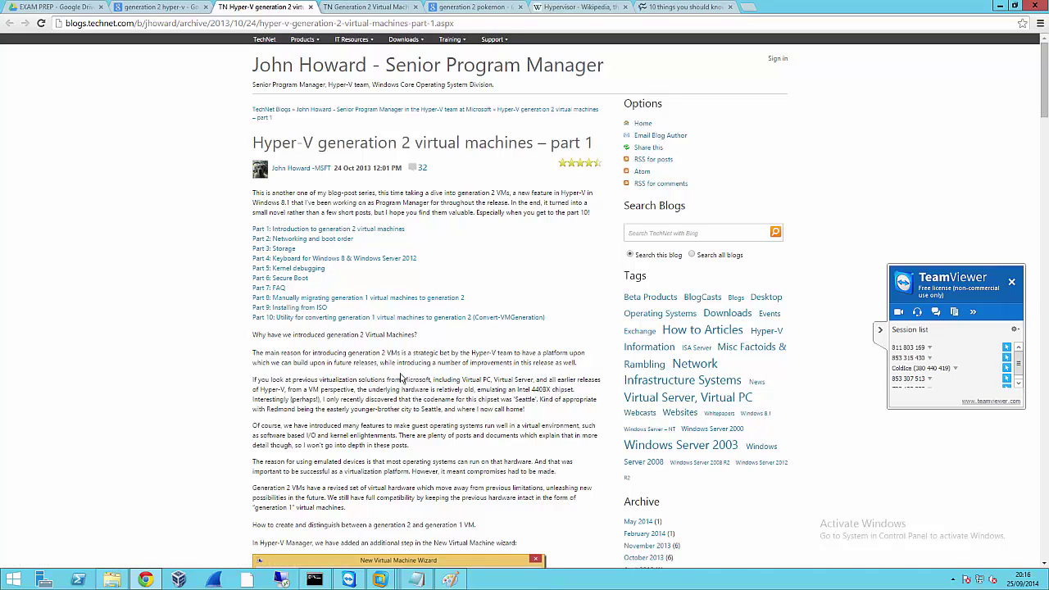
{"action": "key", "text": "ctrl+f"}
{"action": "type", "text": "2"}
{"action": "scroll", "coordinate": [401, 377], "scroll_direction": "down", "scroll_amount": 15}
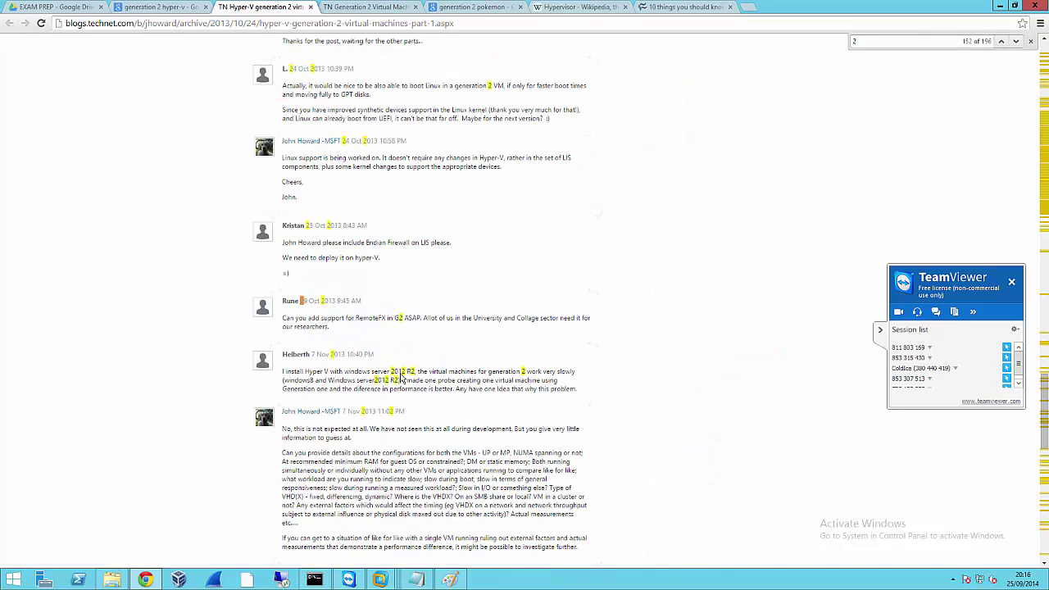
{"action": "type", "text": "012"}
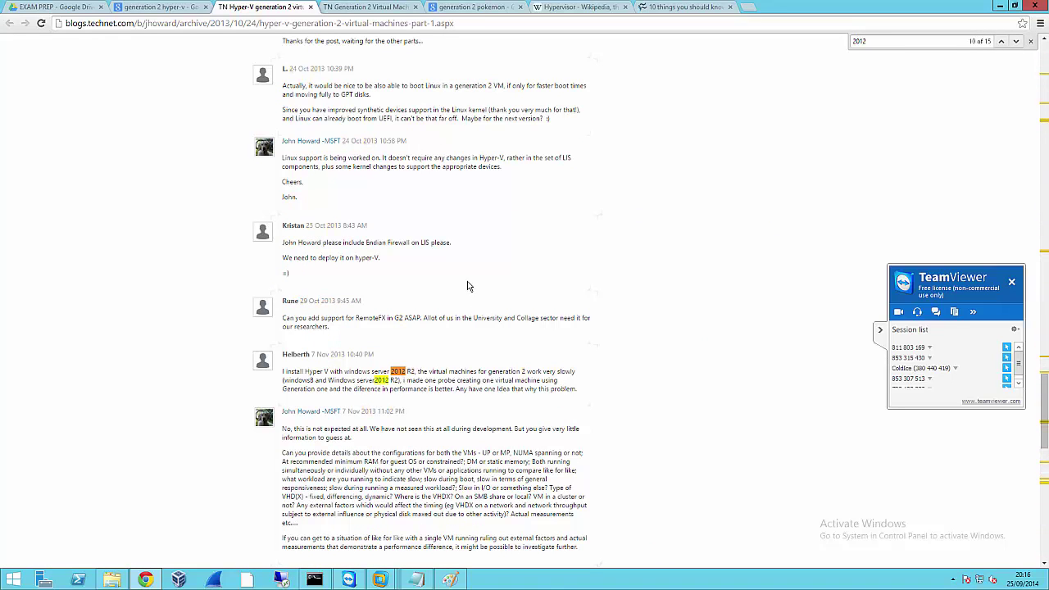
Step: On the Overview tab, select the Requirements guest OS list and zoom the page in
{"action": "left_click", "coordinate": [351, 7]}
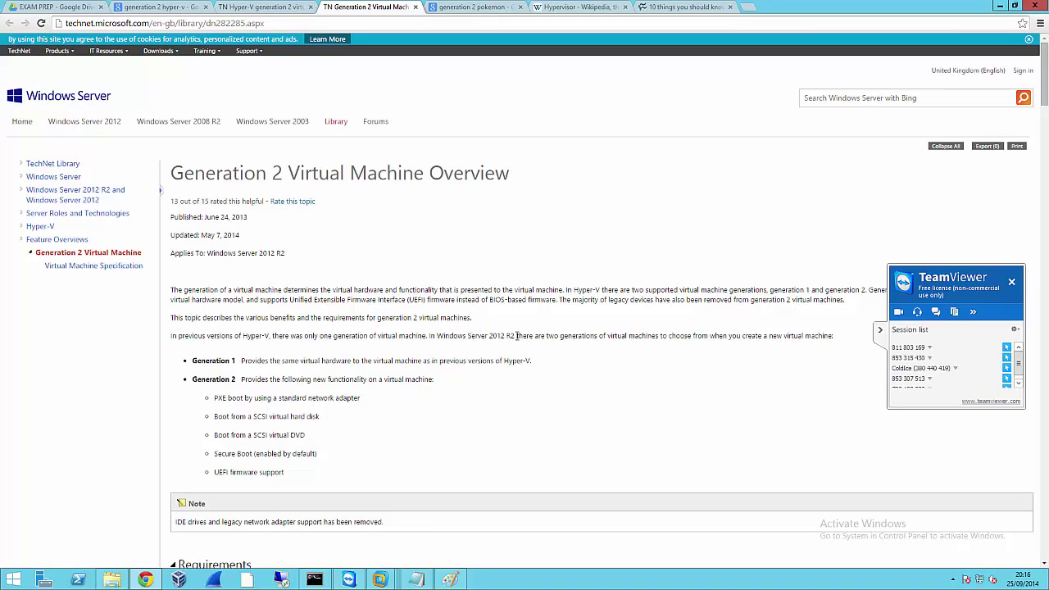
{"action": "scroll", "coordinate": [516, 335], "scroll_direction": "down", "scroll_amount": 4}
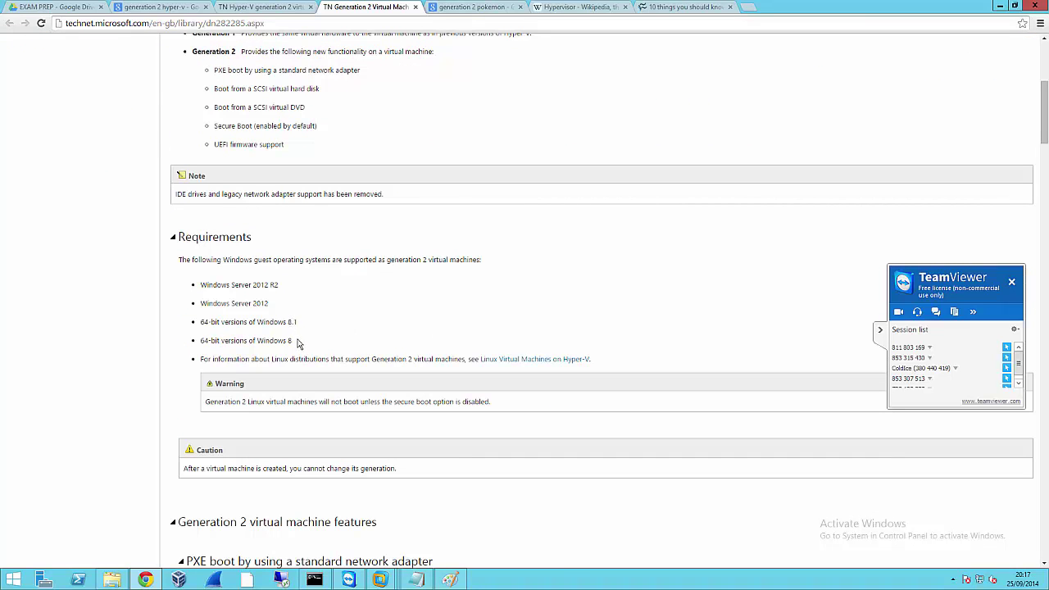
{"action": "left_click_drag", "start_coordinate": [296, 342], "coordinate": [180, 282]}
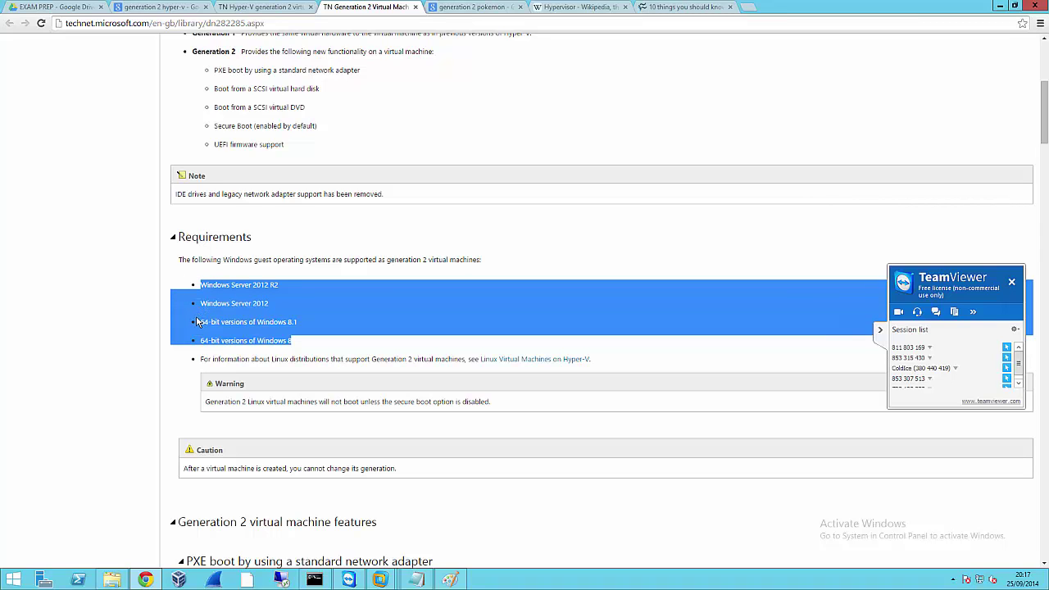
{"action": "left_click", "coordinate": [1039, 23]}
{"action": "left_click", "coordinate": [1003, 145]}
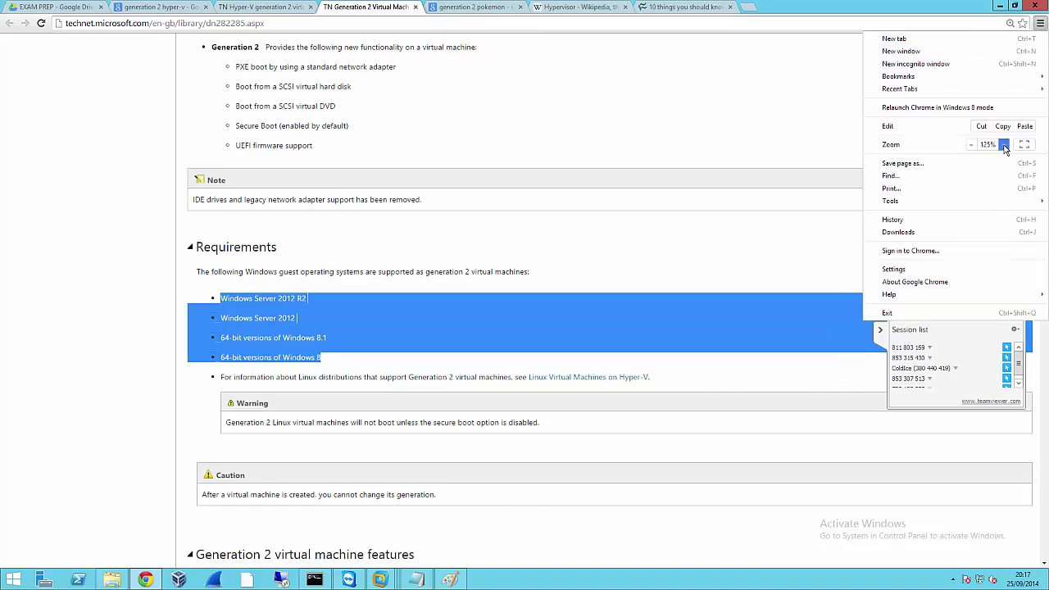
{"action": "left_click", "coordinate": [1003, 145]}
{"action": "left_click", "coordinate": [1003, 145]}
{"action": "left_click", "coordinate": [583, 258]}
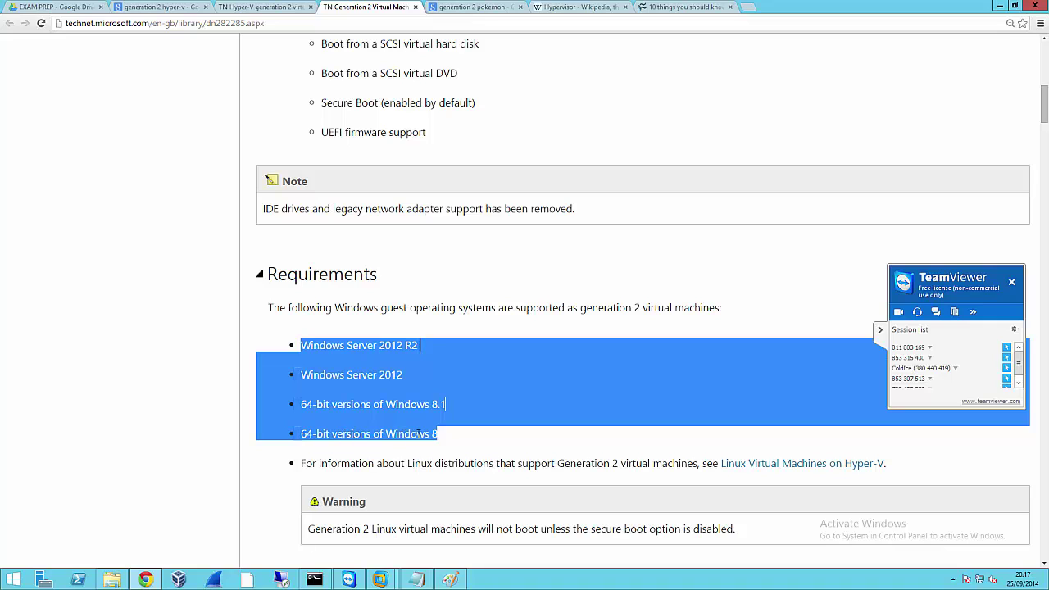
Step: Highlight the supported guest OS items: Windows Server 2012 R2, 2012, and 64-bit Windows 8.1/8
{"action": "left_click", "coordinate": [456, 441]}
{"action": "left_click_drag", "start_coordinate": [442, 432], "coordinate": [299, 345]}
{"action": "left_click", "coordinate": [336, 374]}
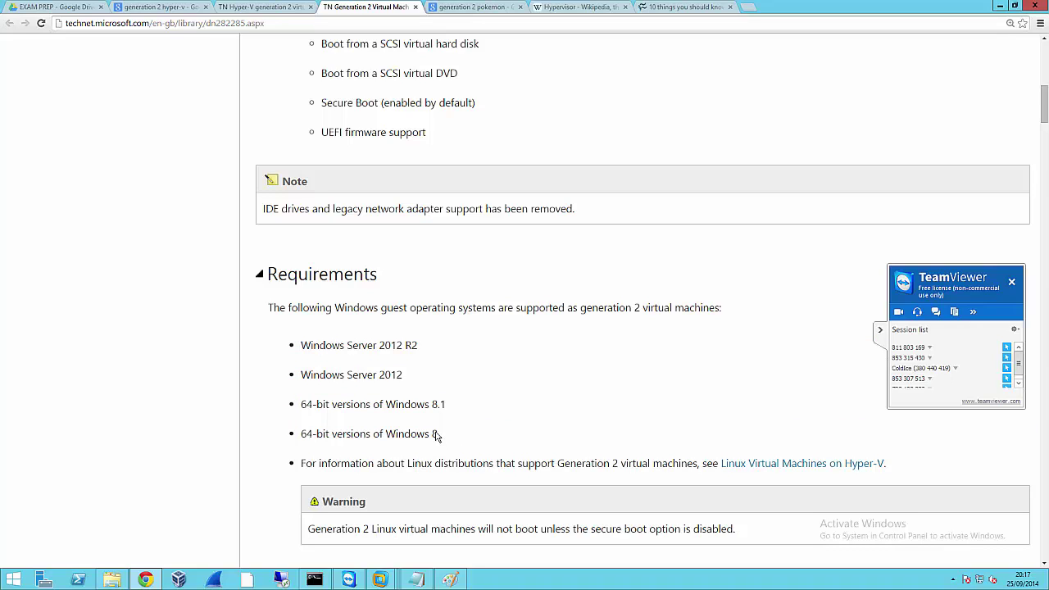
{"action": "left_click_drag", "start_coordinate": [440, 435], "coordinate": [311, 350]}
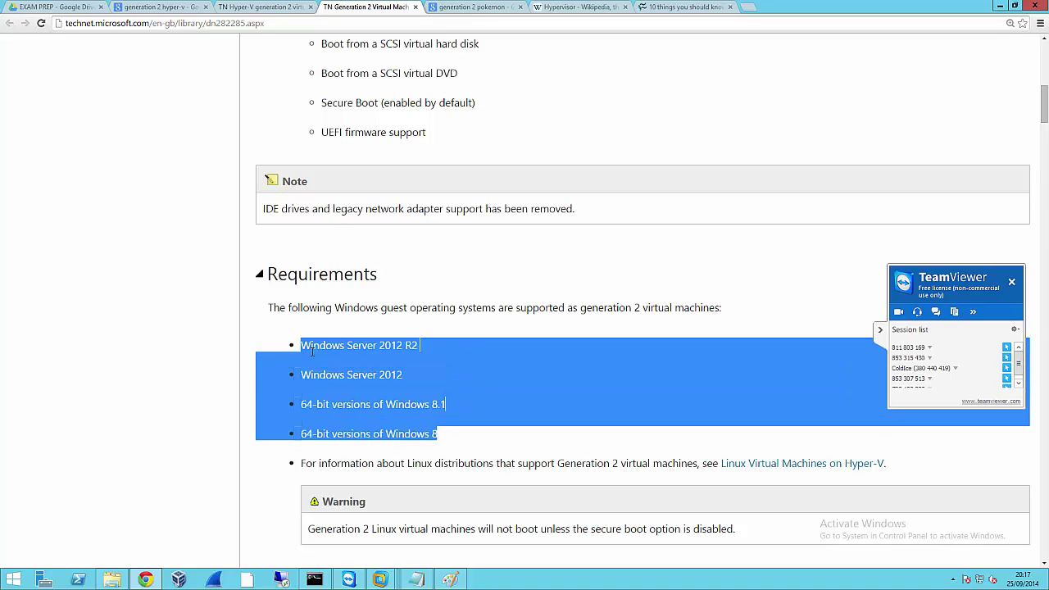
{"action": "left_click", "coordinate": [477, 443]}
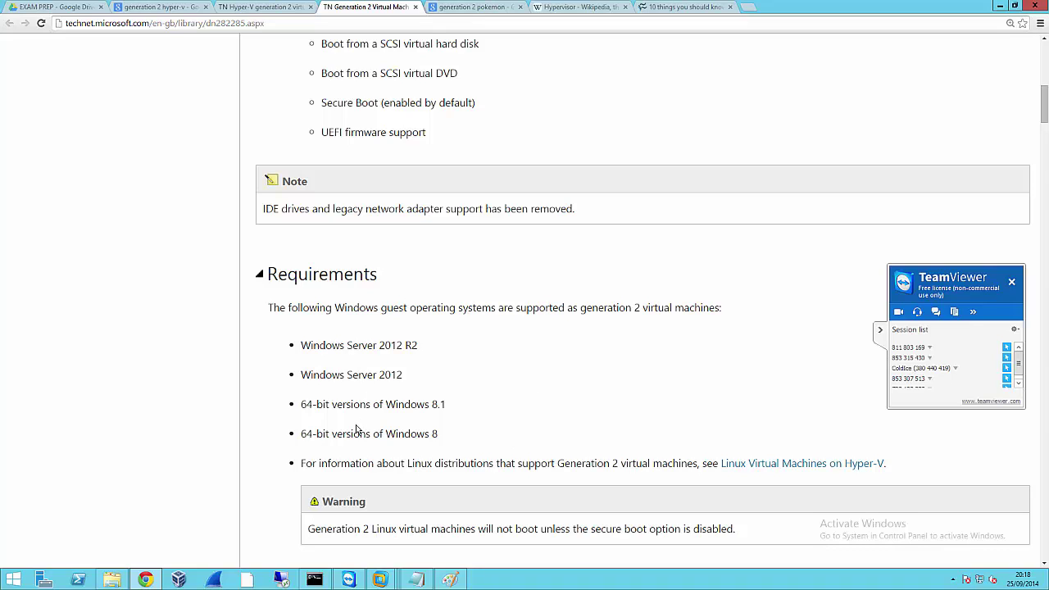
{"action": "left_click_drag", "start_coordinate": [443, 435], "coordinate": [286, 348]}
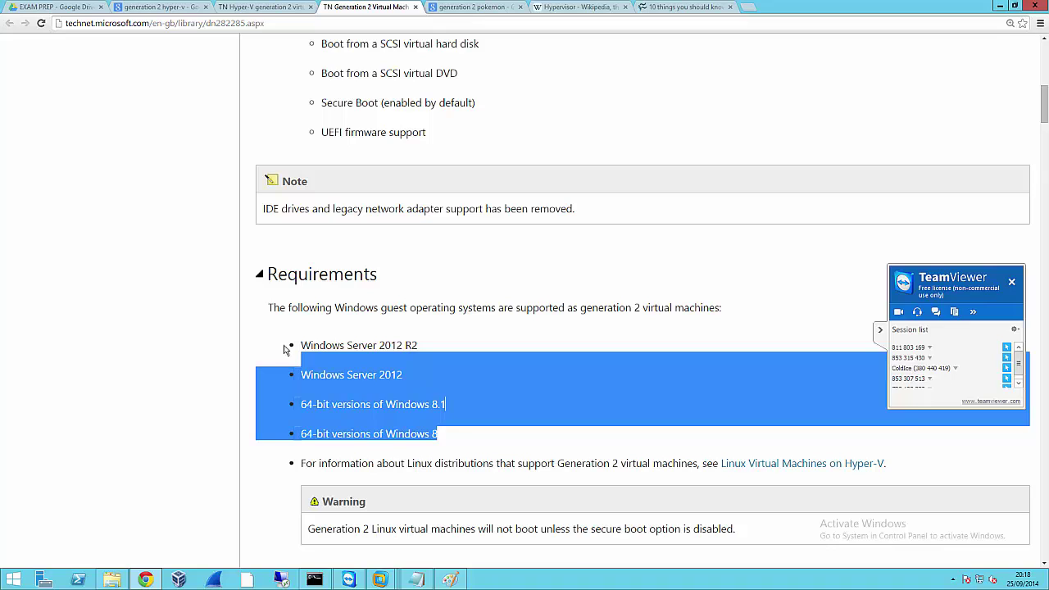
{"action": "left_click", "coordinate": [300, 347]}
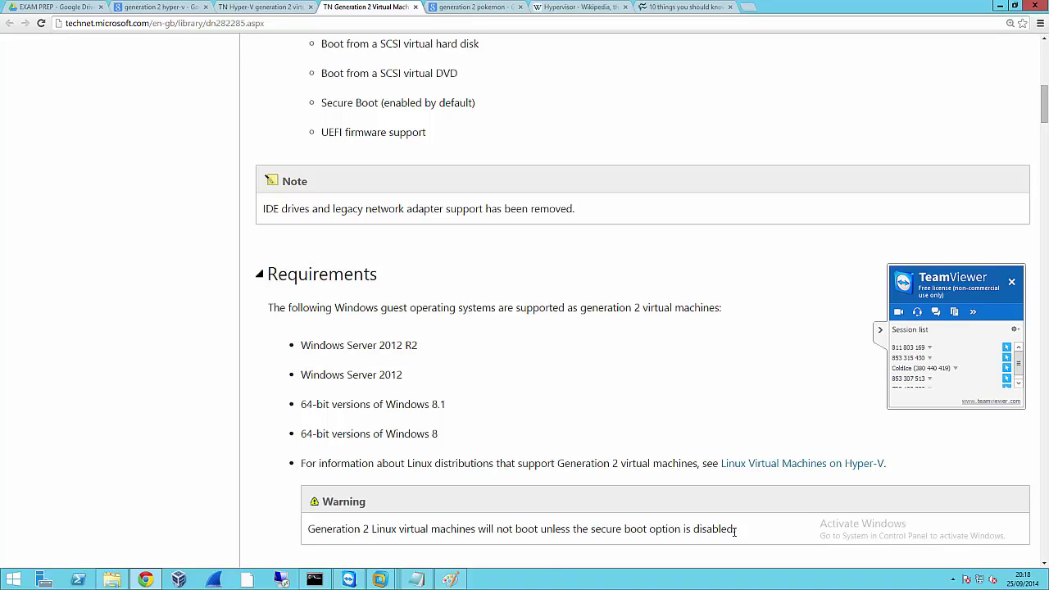
Step: Highlight 'secure boot option' and 'Linux virtual machines' in the Linux boot warning
{"action": "left_click_drag", "start_coordinate": [590, 528], "coordinate": [681, 528]}
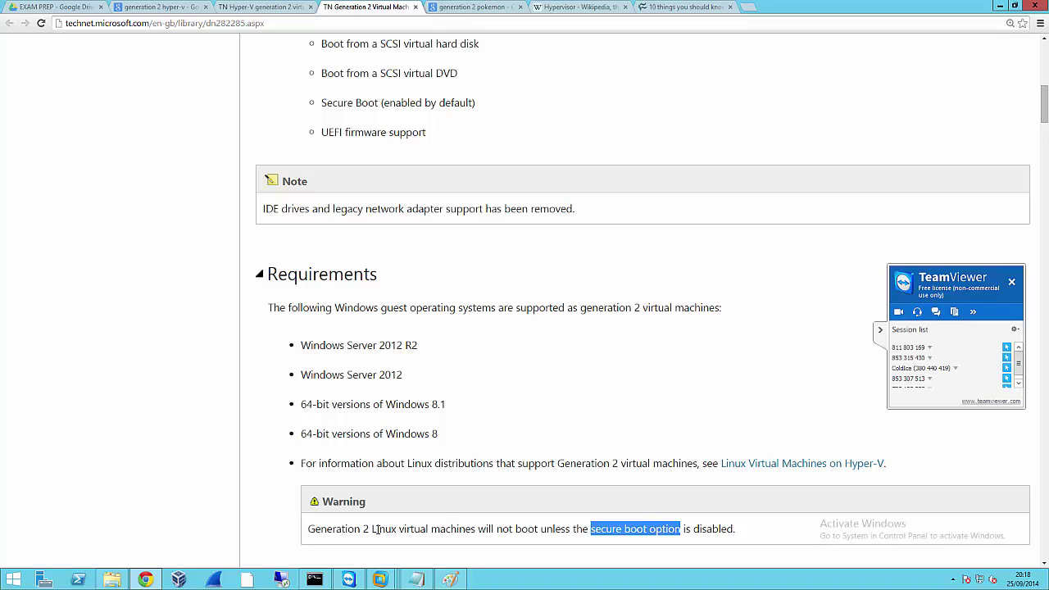
{"action": "left_click_drag", "start_coordinate": [373, 528], "coordinate": [476, 528]}
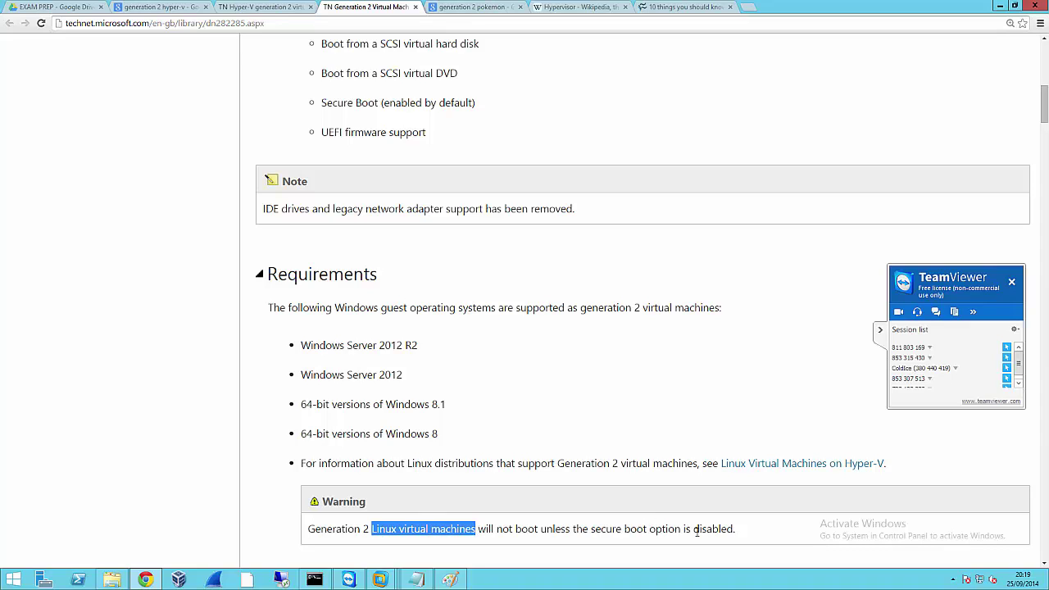
{"action": "left_click", "coordinate": [513, 297]}
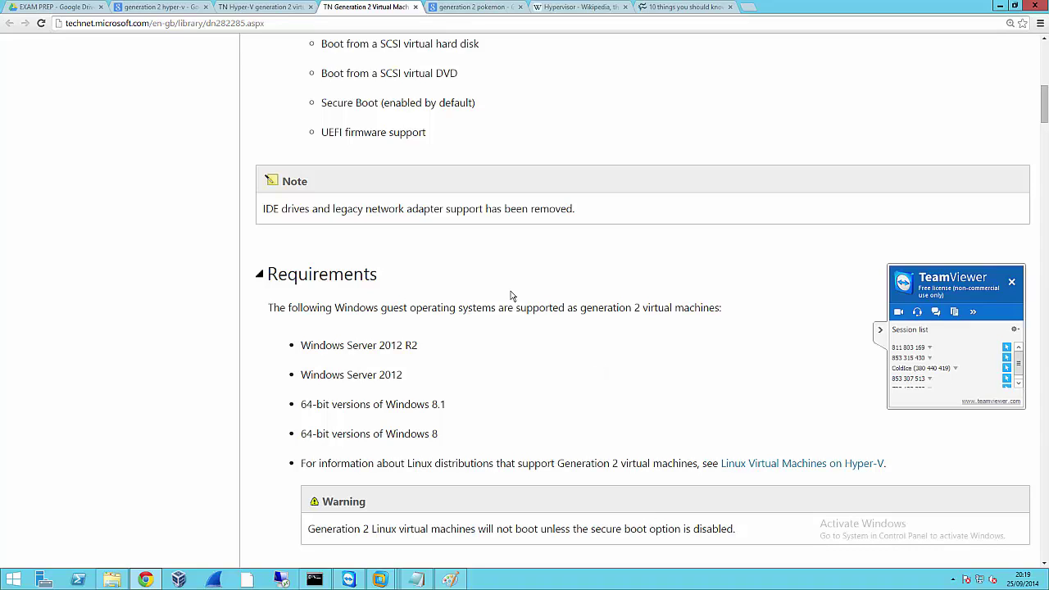
Step: Minimize Chrome and append '(SECURE BOOT)' to the '- More Secure' GEN2 note in Paint
{"action": "left_click", "coordinate": [1000, 6]}
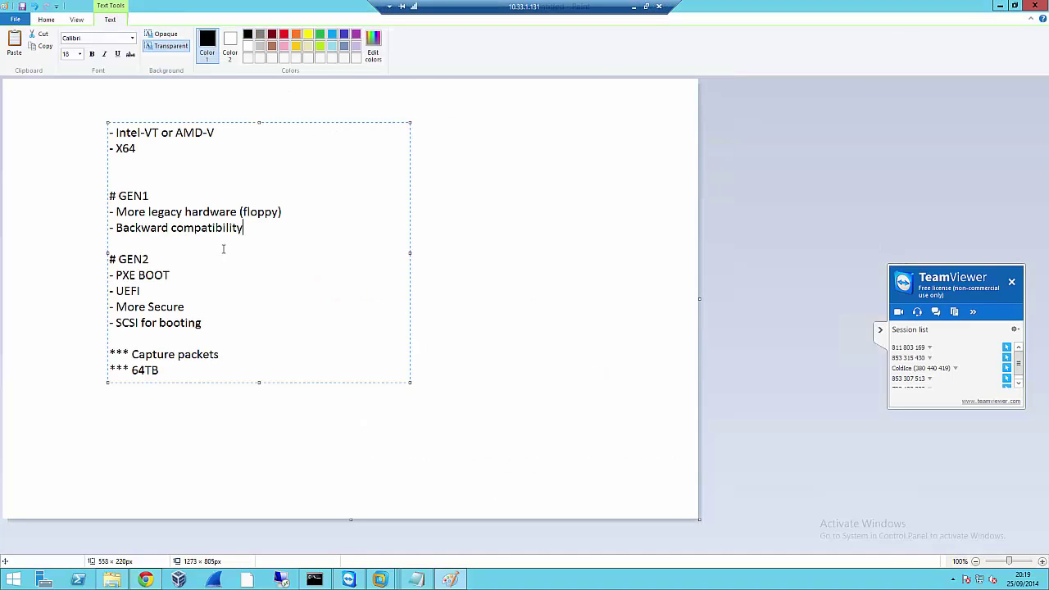
{"action": "left_click", "coordinate": [171, 275]}
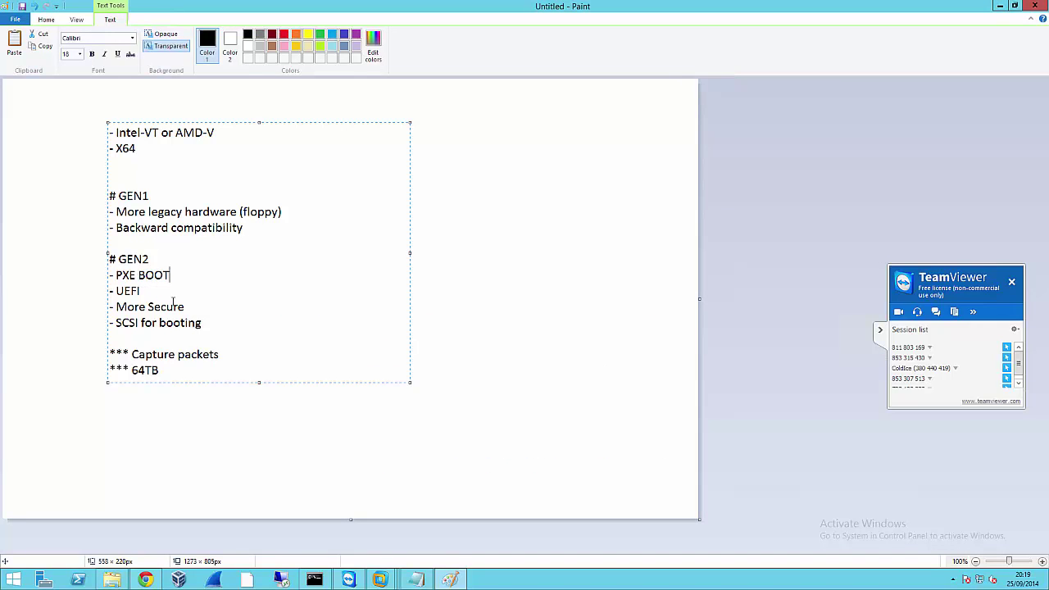
{"action": "left_click", "coordinate": [192, 306]}
{"action": "type", "text": "(SECURE BOOT)"}
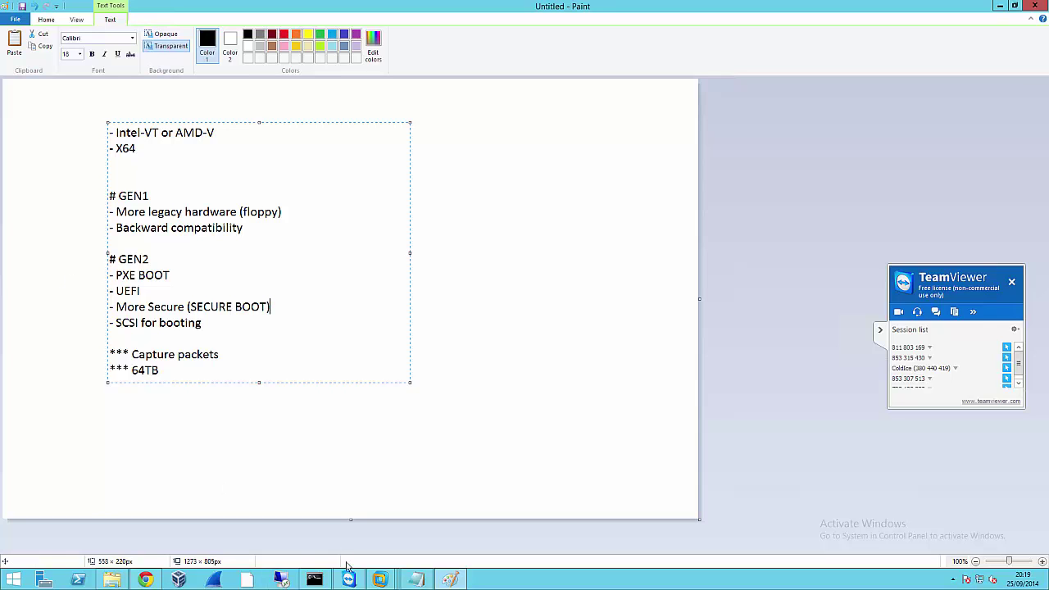
Step: Switch to the HyperV-1 VM, send Ctrl+Alt+Del, and sign in with the administrator password
{"action": "mouse_move", "coordinate": [379, 580]}
{"action": "left_click", "coordinate": [383, 508]}
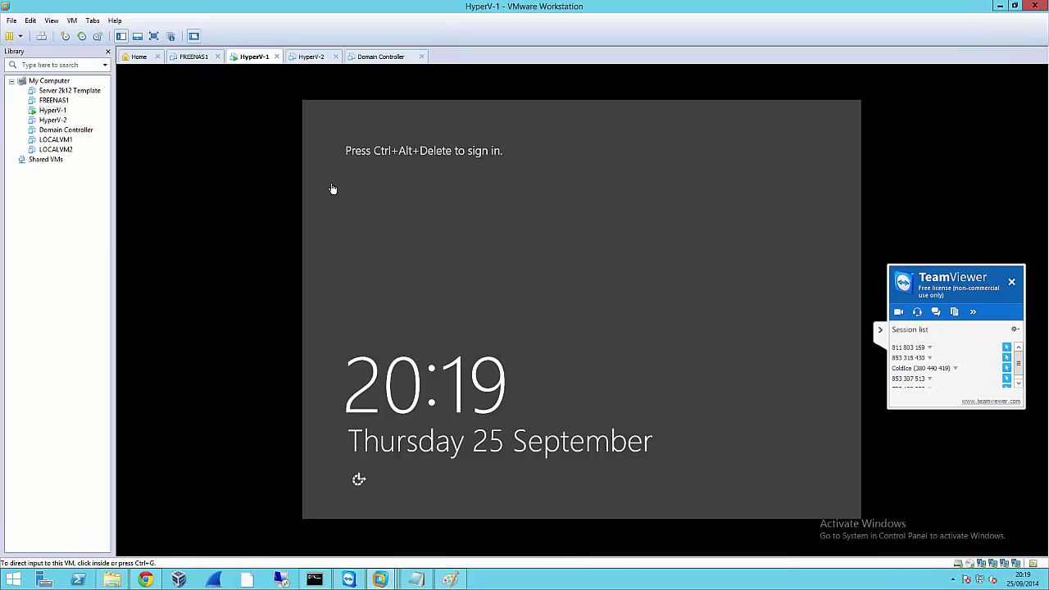
{"action": "left_click", "coordinate": [41, 36]}
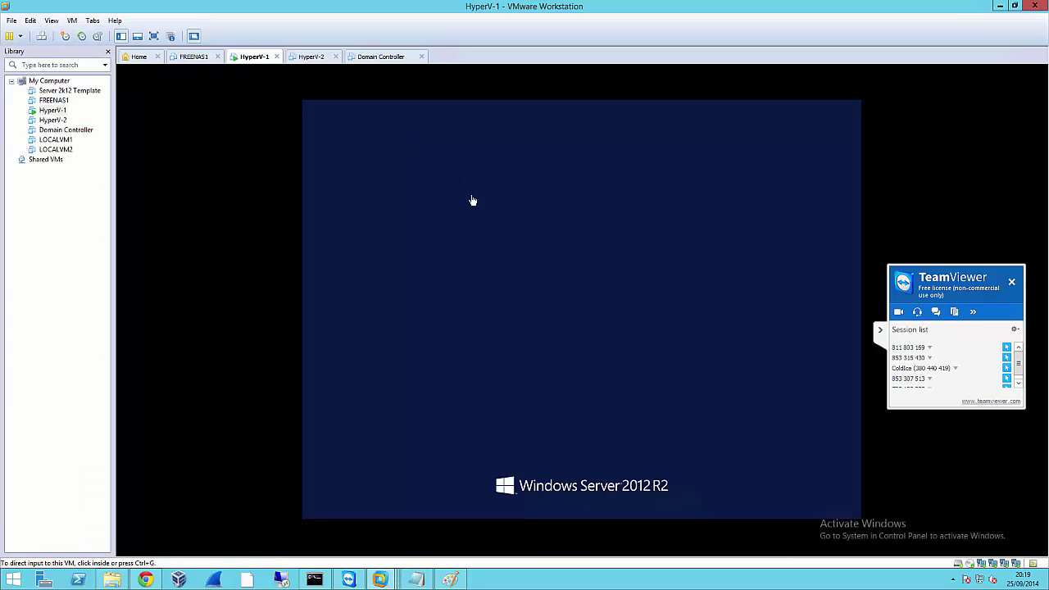
{"action": "left_click", "coordinate": [606, 237]}
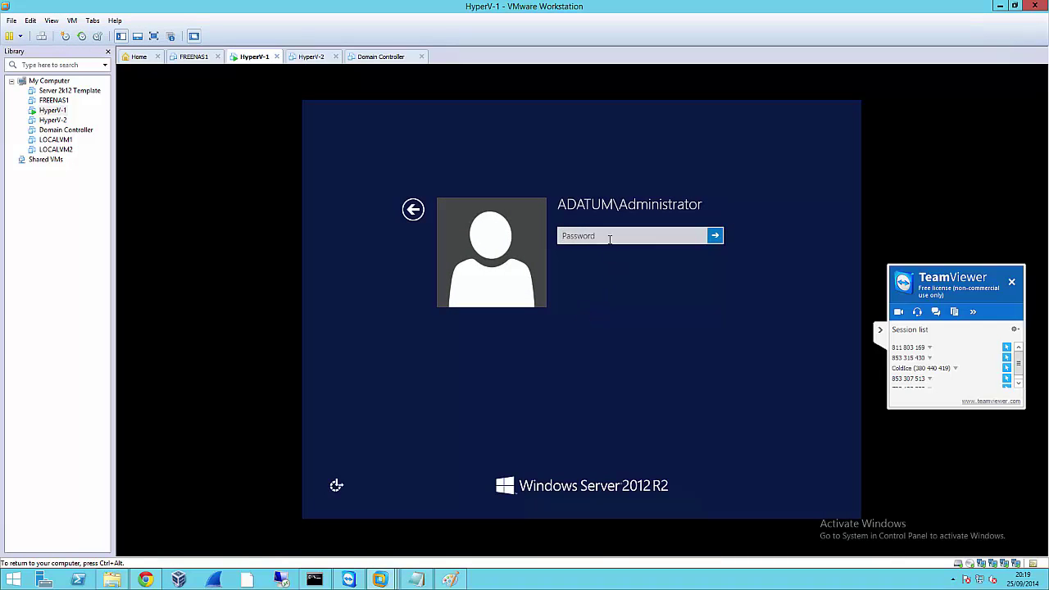
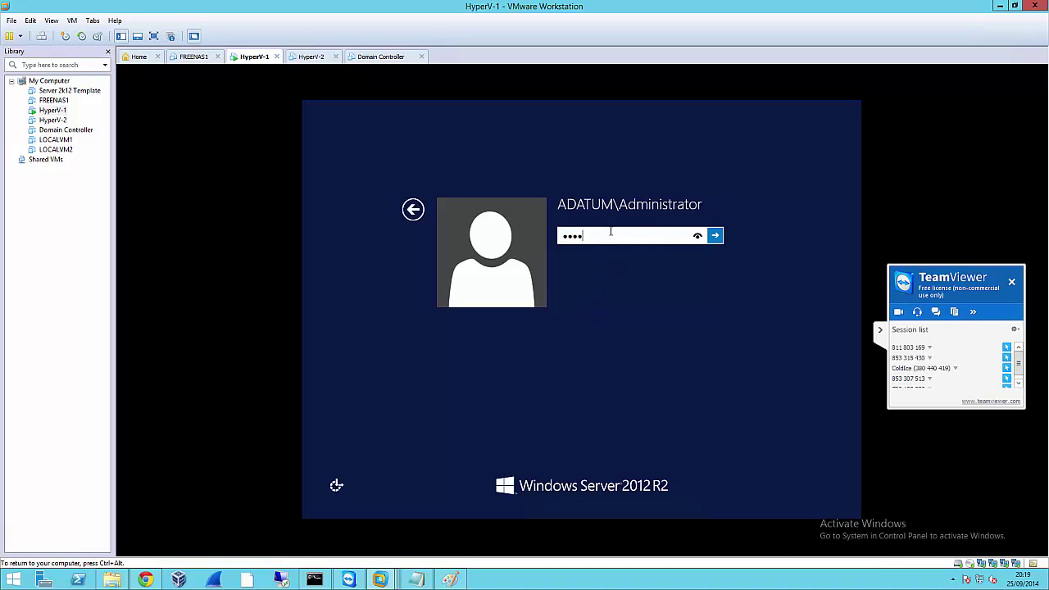
{"action": "key", "text": "Return"}
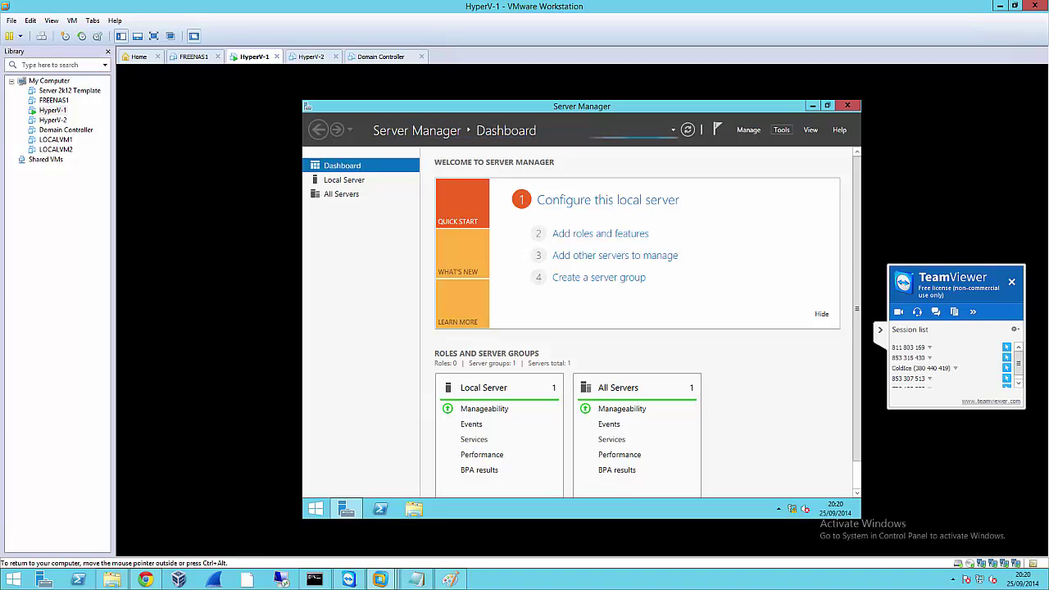
Step: Launch Hyper-V Manager from Server Manager's Tools menu and dismiss the guest Start screen
{"action": "left_click", "coordinate": [780, 130]}
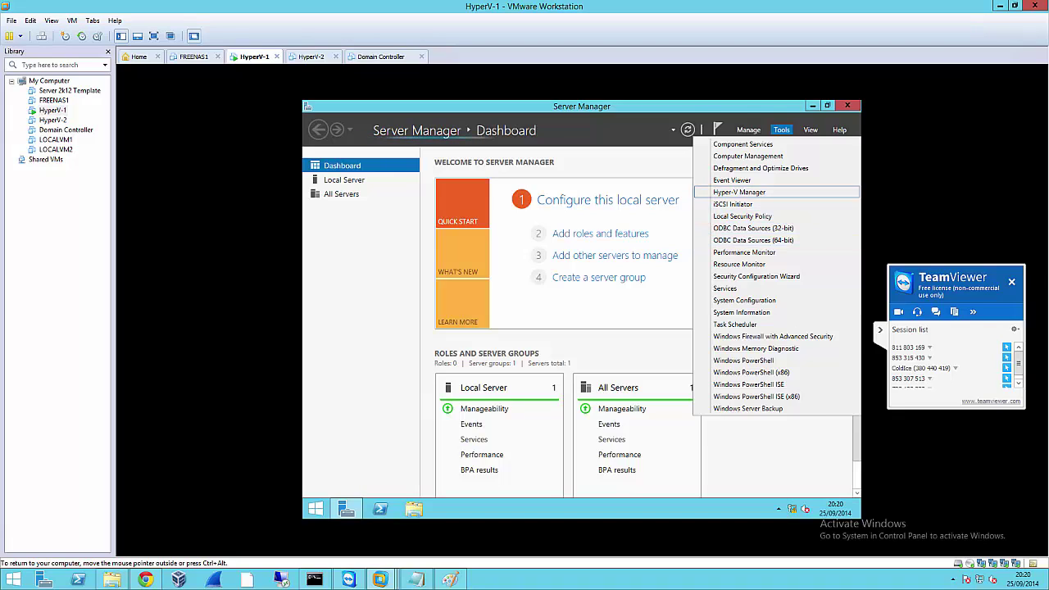
{"action": "left_click", "coordinate": [739, 192]}
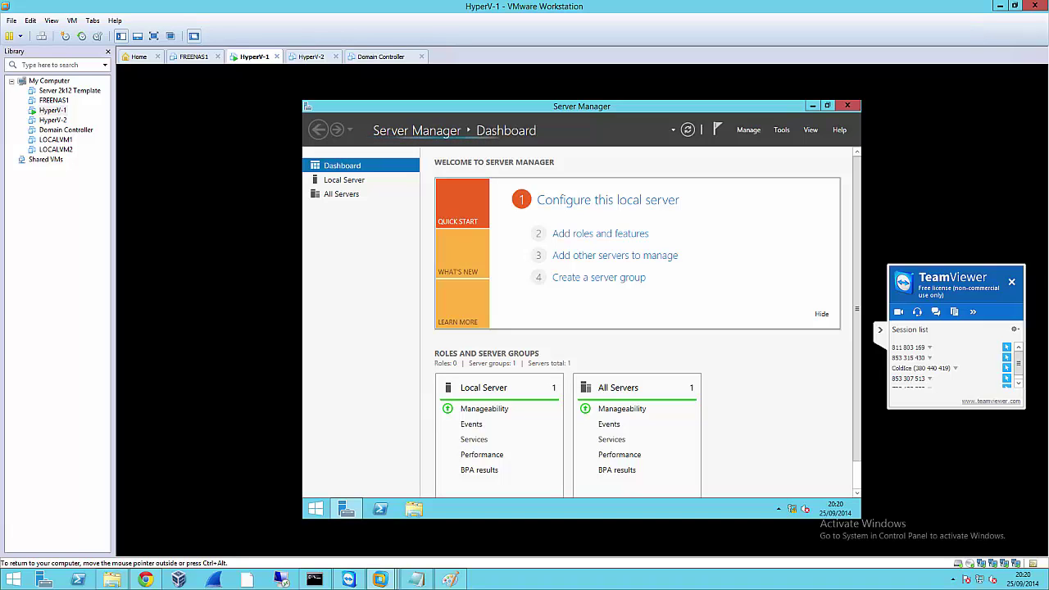
{"action": "key", "text": "super"}
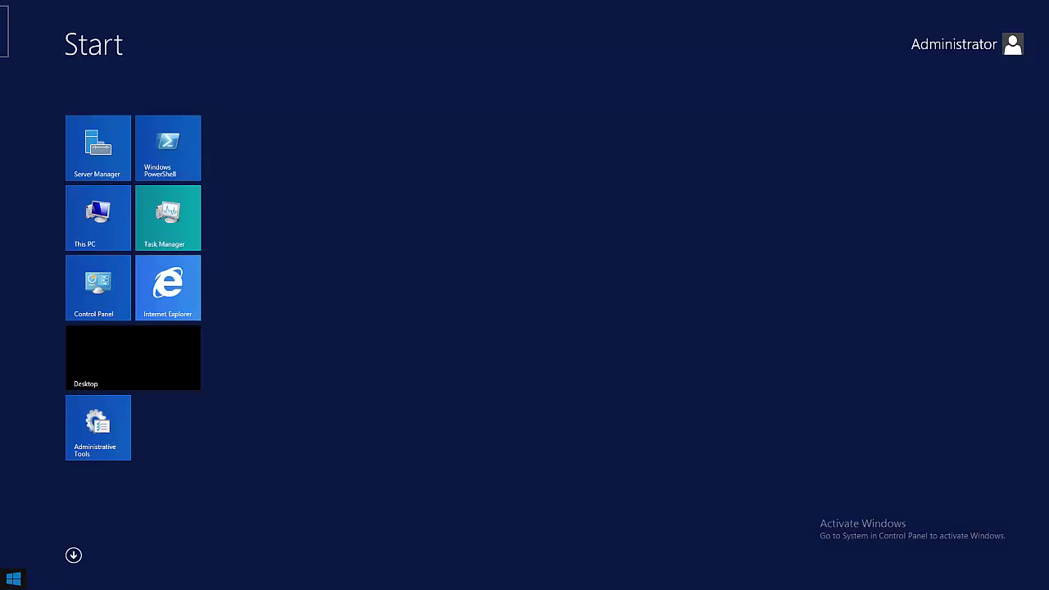
{"action": "left_click", "coordinate": [13, 578]}
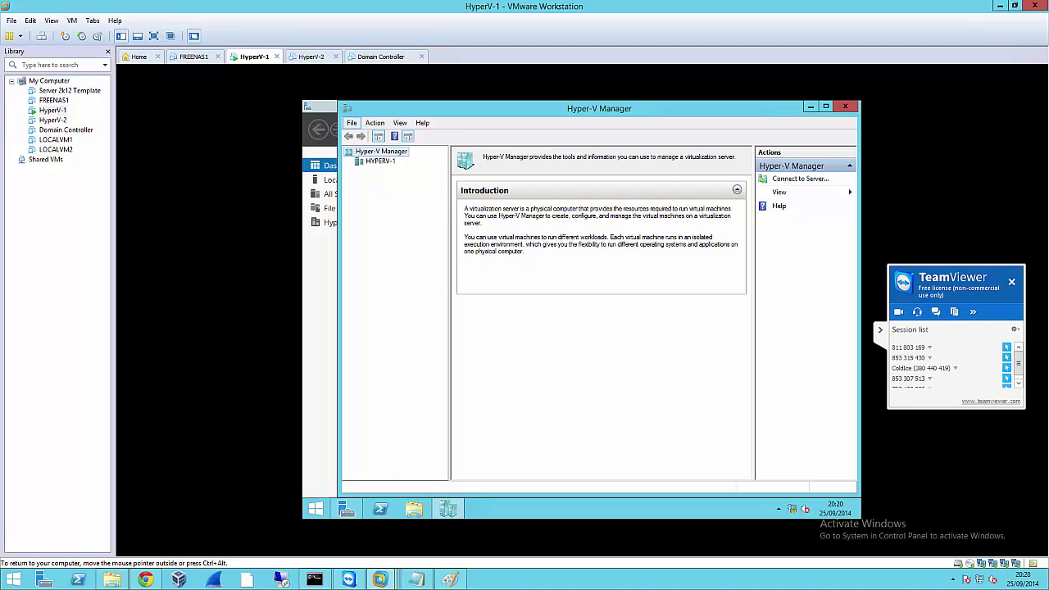
Step: Look over the File and Action menus, then pick New > Virtual Machine on HYPERV-1
{"action": "left_click", "coordinate": [352, 123]}
{"action": "mouse_move", "coordinate": [375, 123]}
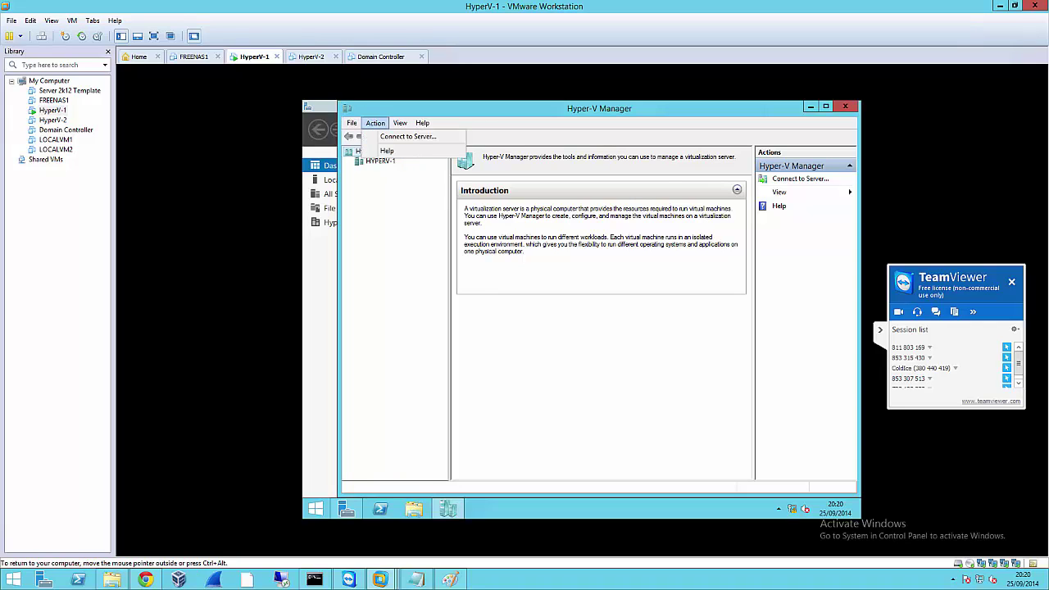
{"action": "left_click", "coordinate": [408, 136]}
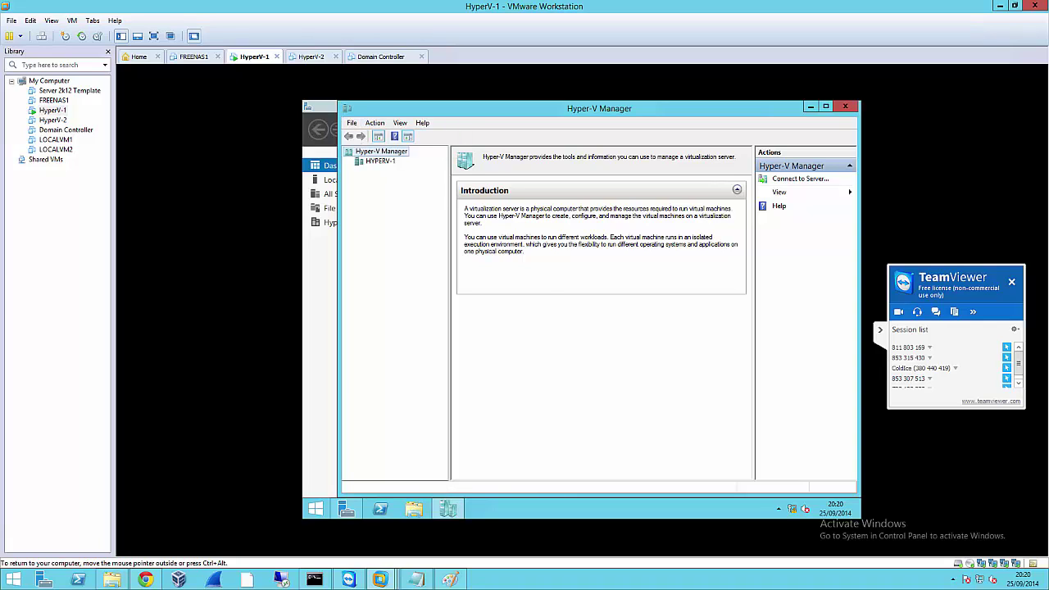
{"action": "right_click", "coordinate": [364, 151]}
{"action": "mouse_move", "coordinate": [390, 172]}
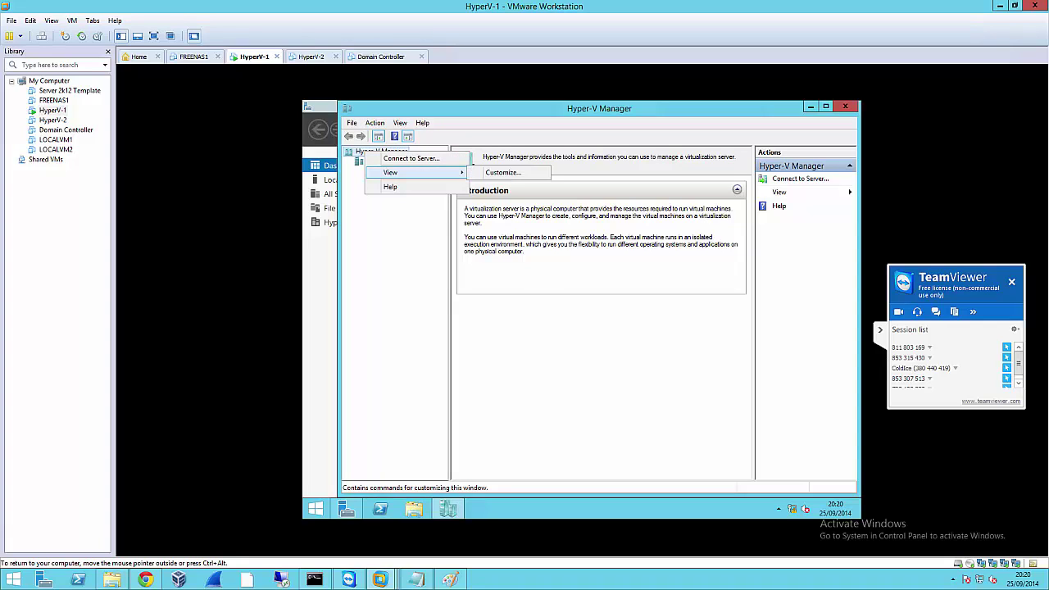
{"action": "key", "text": "Escape"}
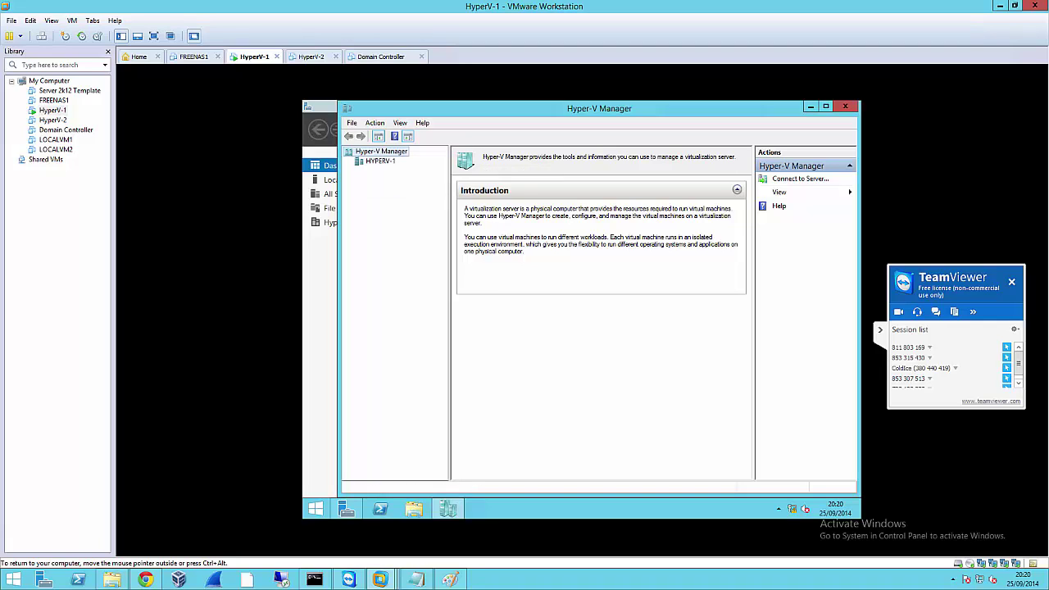
{"action": "right_click", "coordinate": [382, 160]}
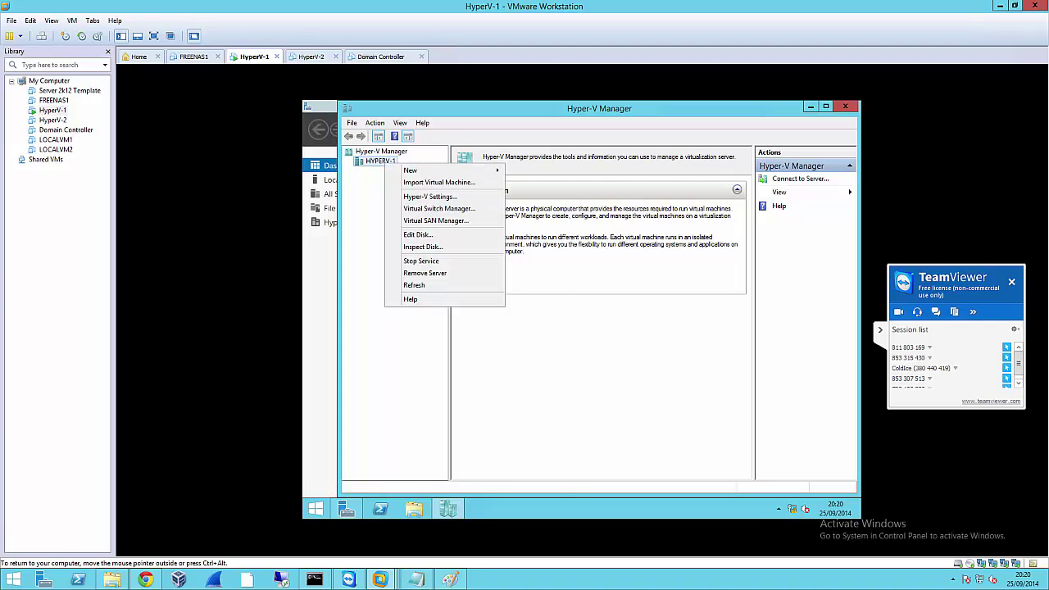
{"action": "mouse_move", "coordinate": [410, 171]}
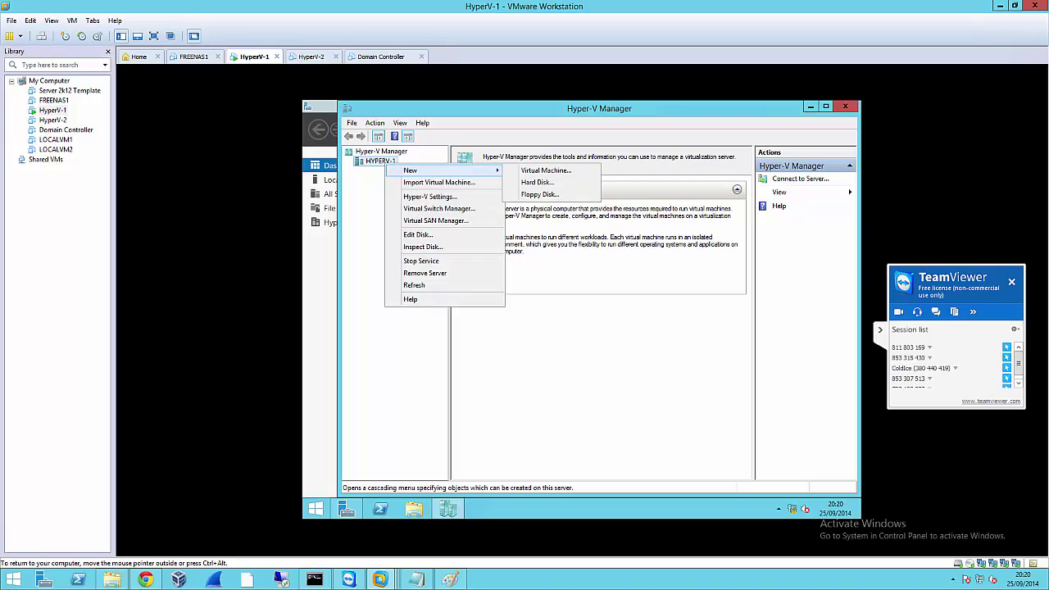
{"action": "key", "text": "Return"}
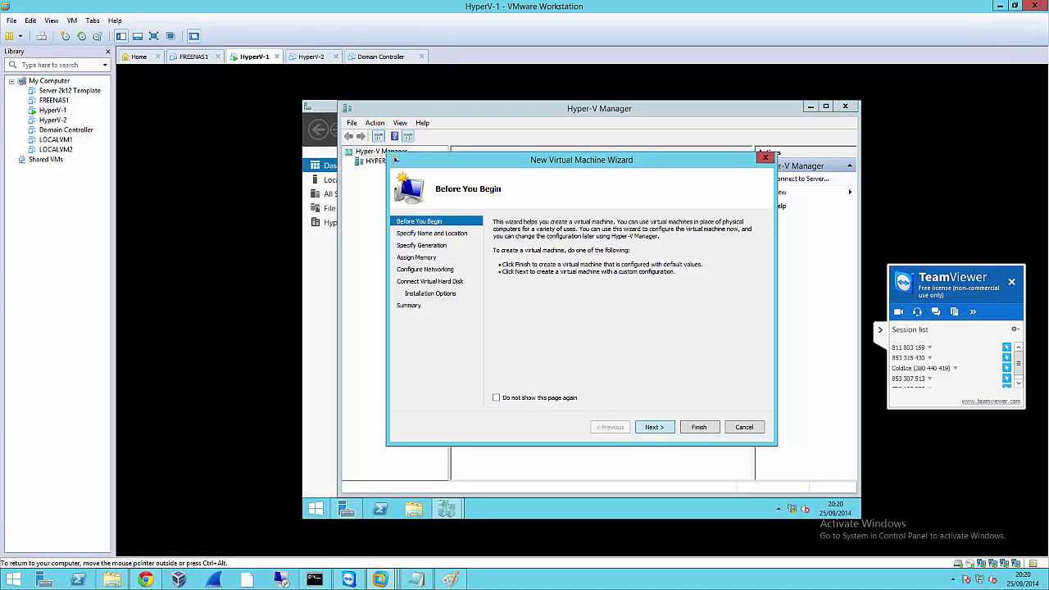
Step: Name the new virtual machine 'test1' and advance to the Specify Generation page
{"action": "key", "text": "Return"}
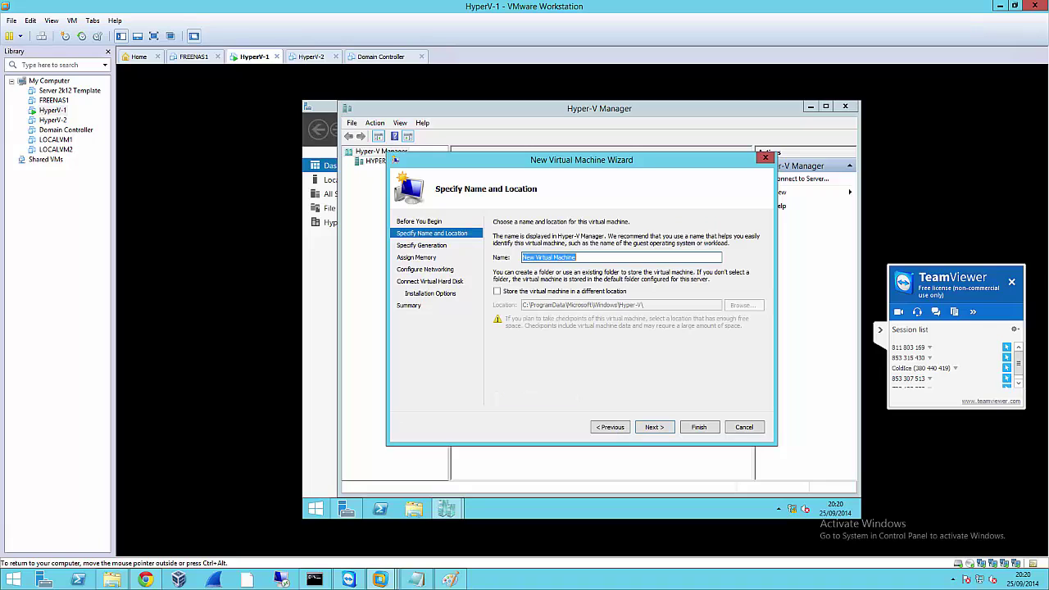
{"action": "type", "text": "tes"}
{"action": "key", "text": "BackSpace"}
{"action": "type", "text": "1"}
{"action": "key", "text": "Return"}
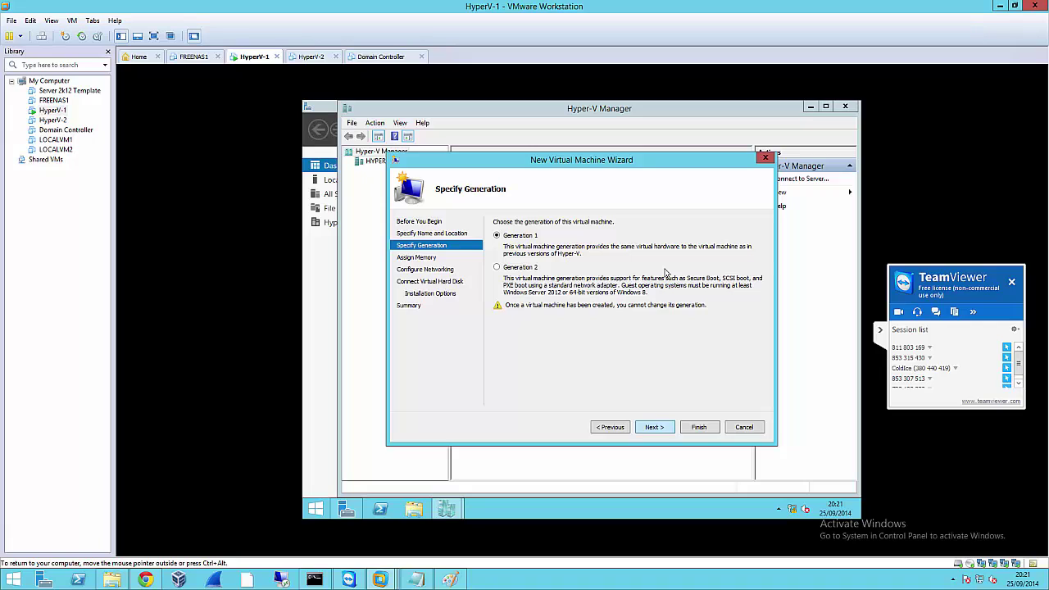
{"action": "key", "text": "ctrl+alt"}
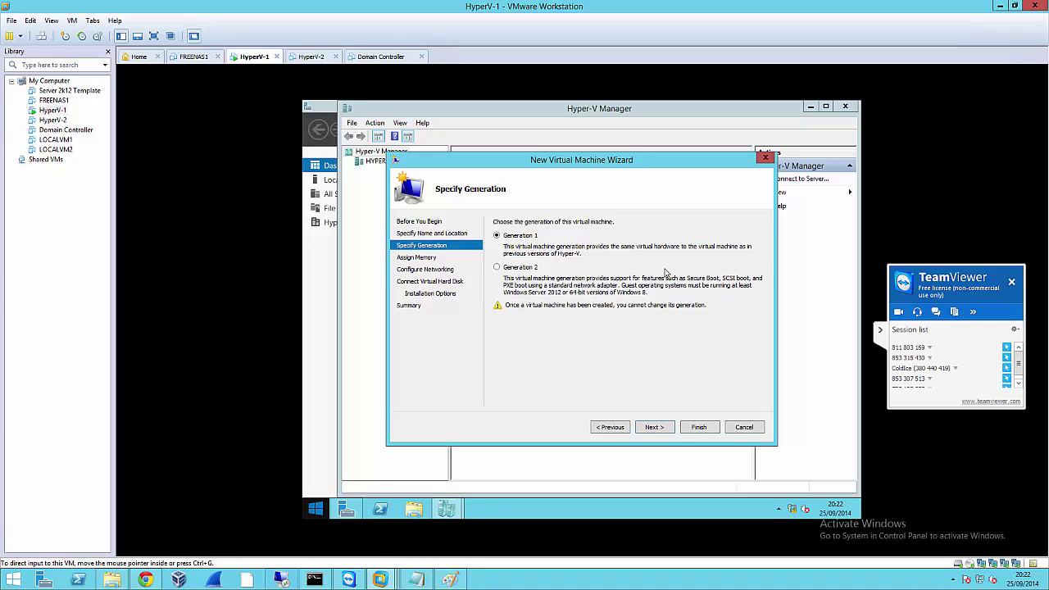
{"action": "mouse_move", "coordinate": [314, 579]}
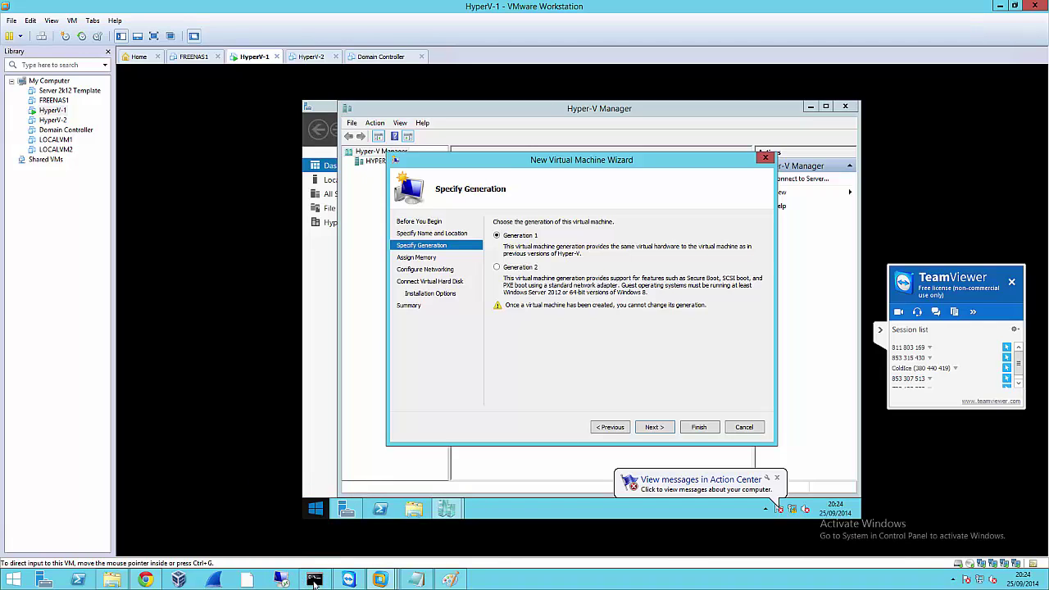
Step: Search Chrome for 'disable driver signature enforcement', fixing a stray semicolon in the query
{"action": "left_click", "coordinate": [146, 579]}
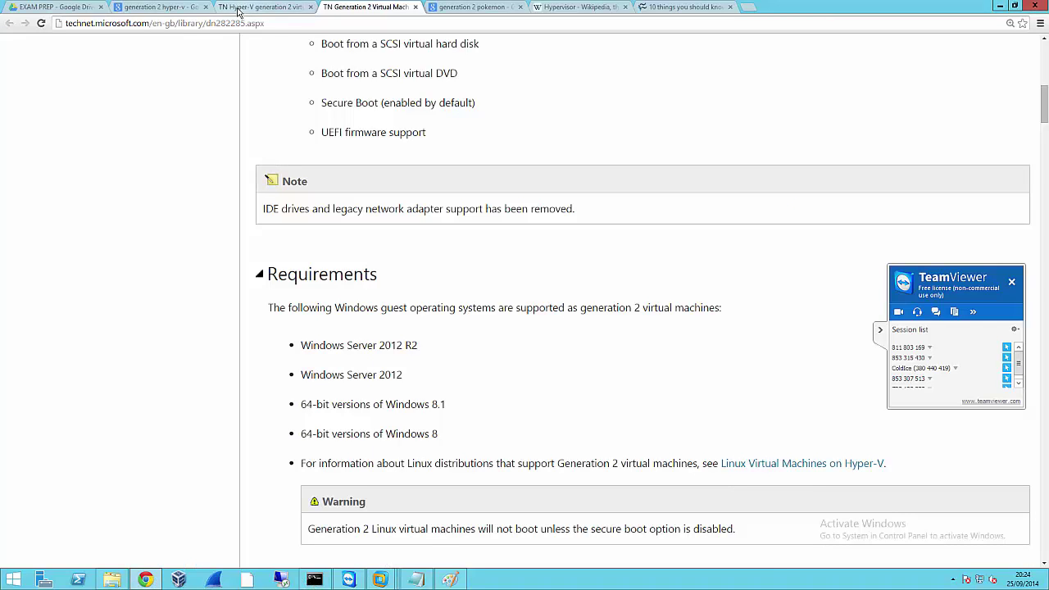
{"action": "left_click", "coordinate": [282, 19]}
{"action": "type", "text": "d"}
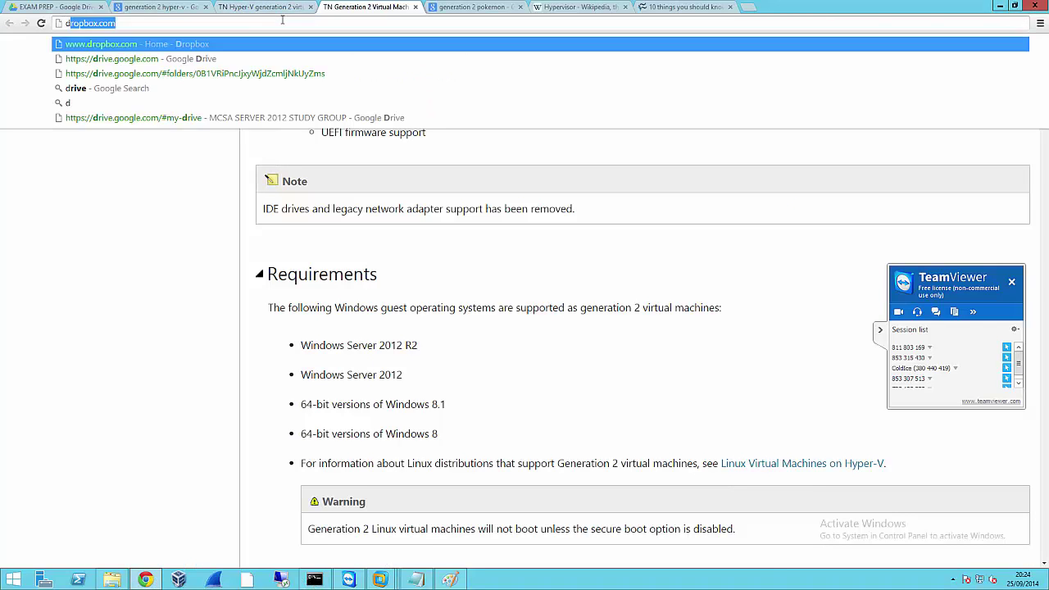
{"action": "type", "text": "isabl;e driver"}
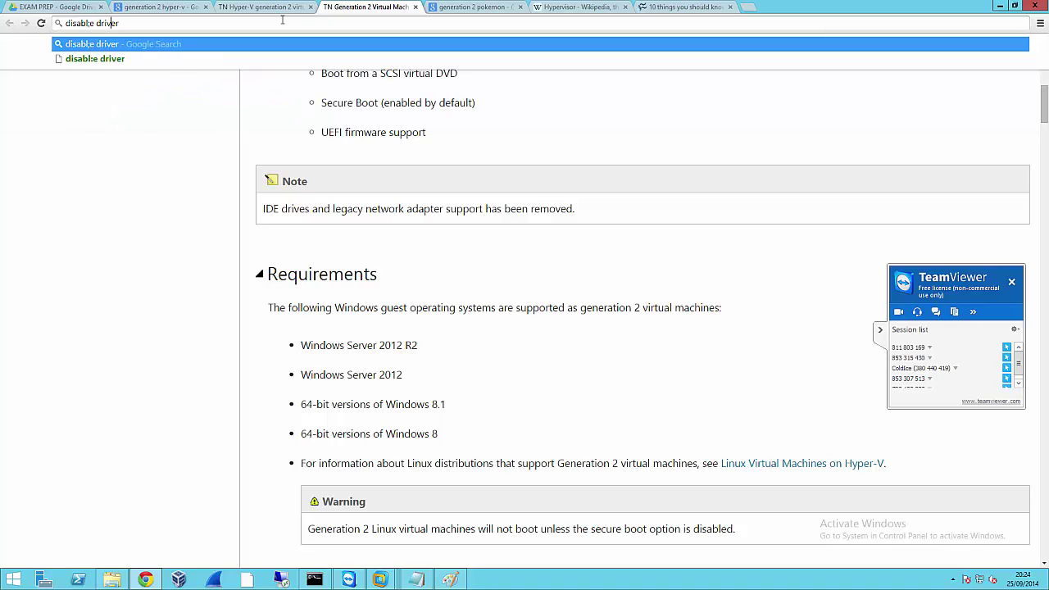
{"action": "key", "text": "Left"}
{"action": "key", "text": "Left"}
{"action": "key", "text": "Left"}
{"action": "key", "text": "Left"}
{"action": "key", "text": "Left"}
{"action": "key", "text": "Left"}
{"action": "key", "text": "BackSpace"}
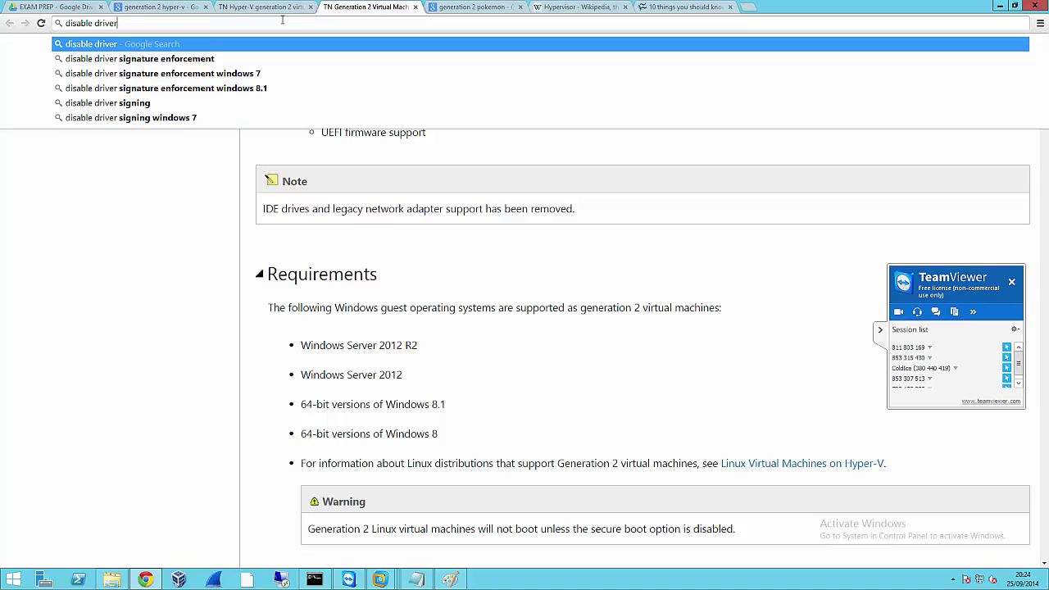
{"action": "key", "text": "Down"}
{"action": "key", "text": "Down"}
{"action": "key", "text": "Up"}
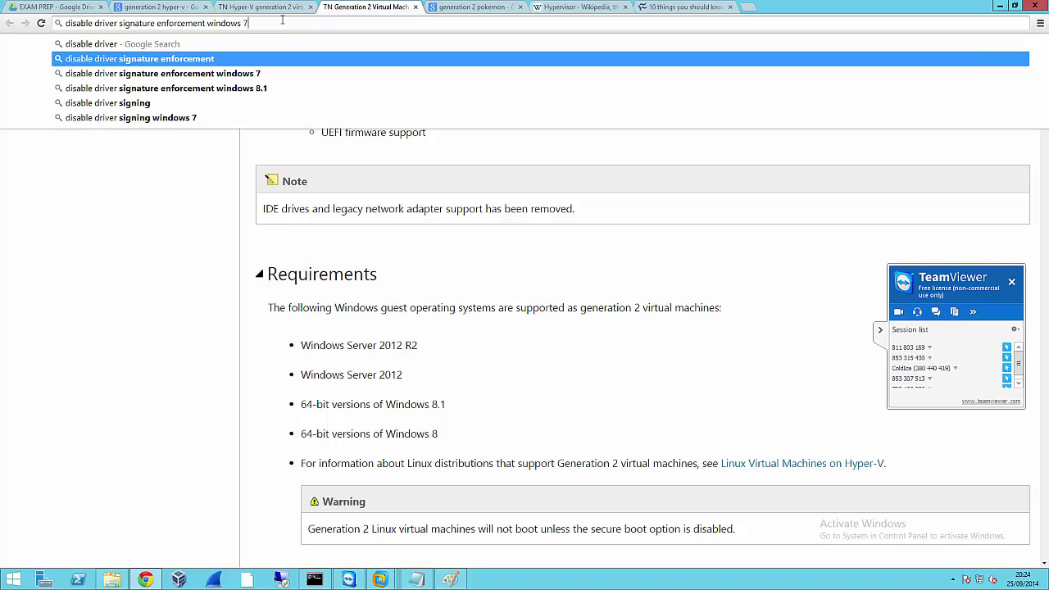
{"action": "key", "text": "Return"}
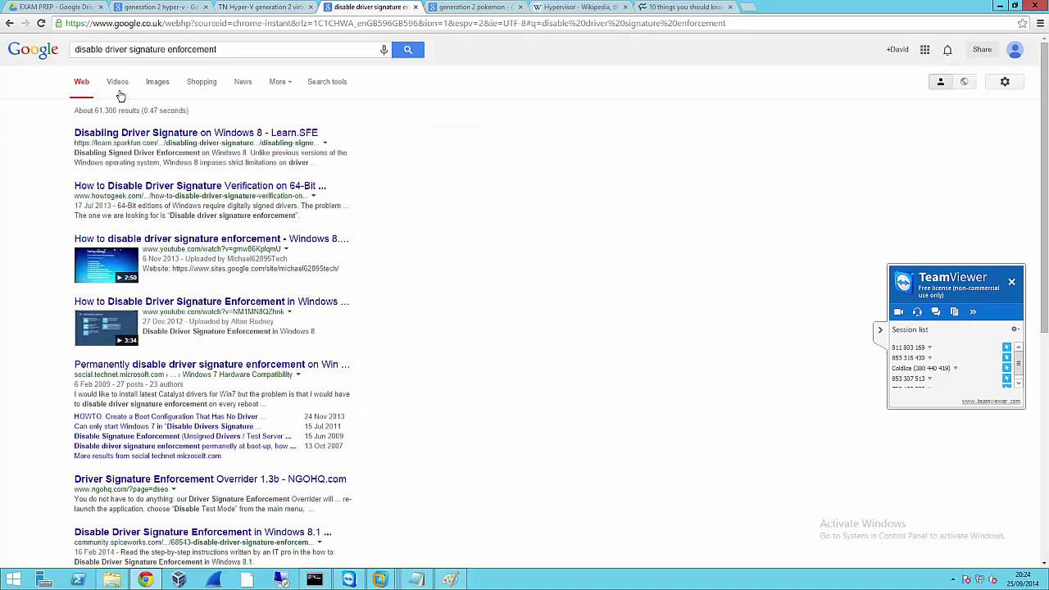
Step: View the Videos and Images results, enlarge the Advanced Boot Options screenshot, then minimise Chrome
{"action": "left_click", "coordinate": [118, 86]}
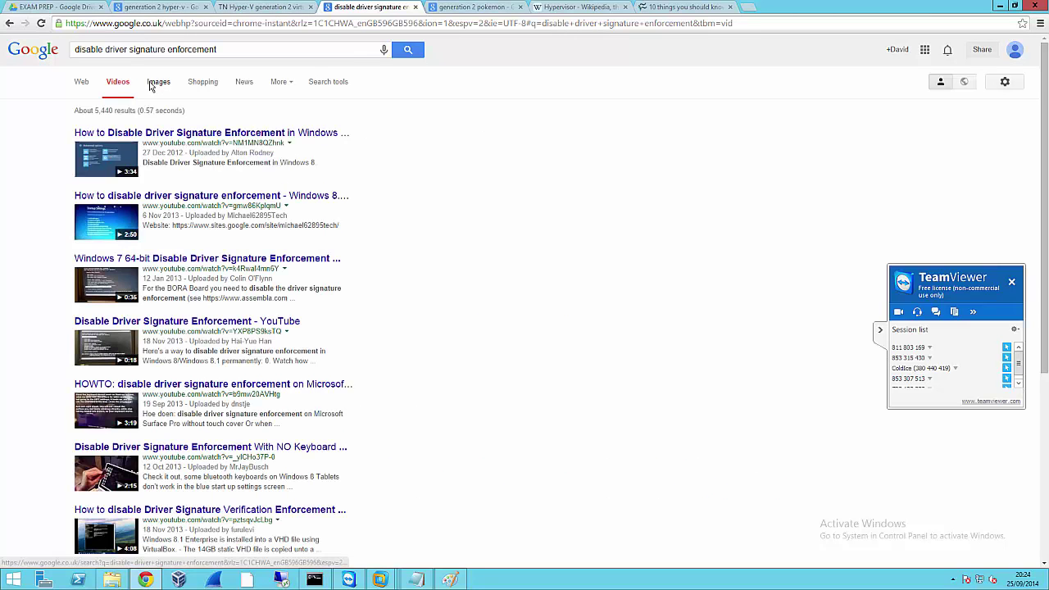
{"action": "left_click", "coordinate": [153, 87]}
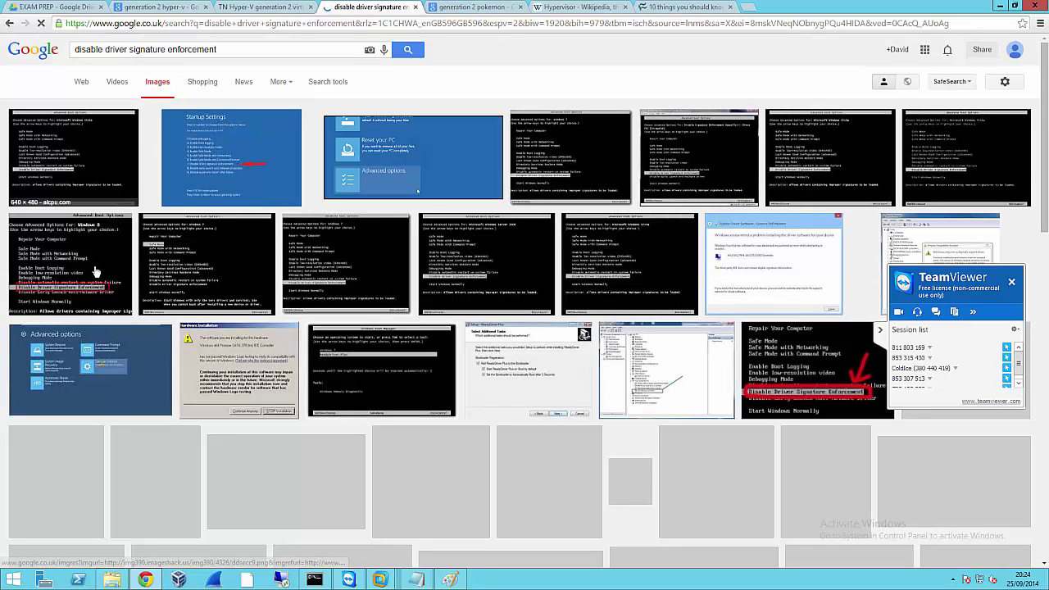
{"action": "left_click", "coordinate": [76, 273]}
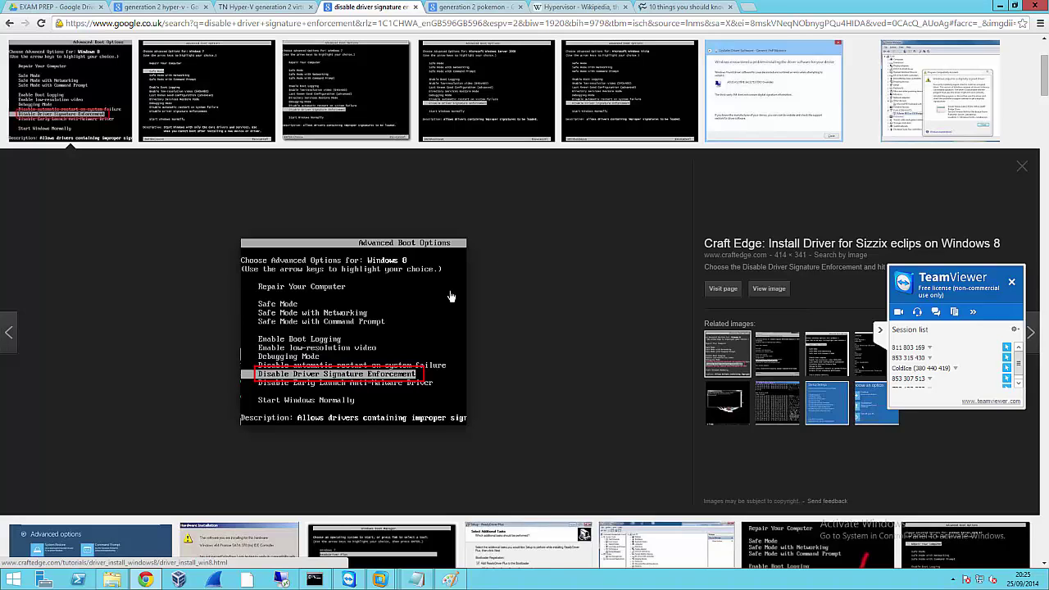
{"action": "left_click", "coordinate": [1000, 7]}
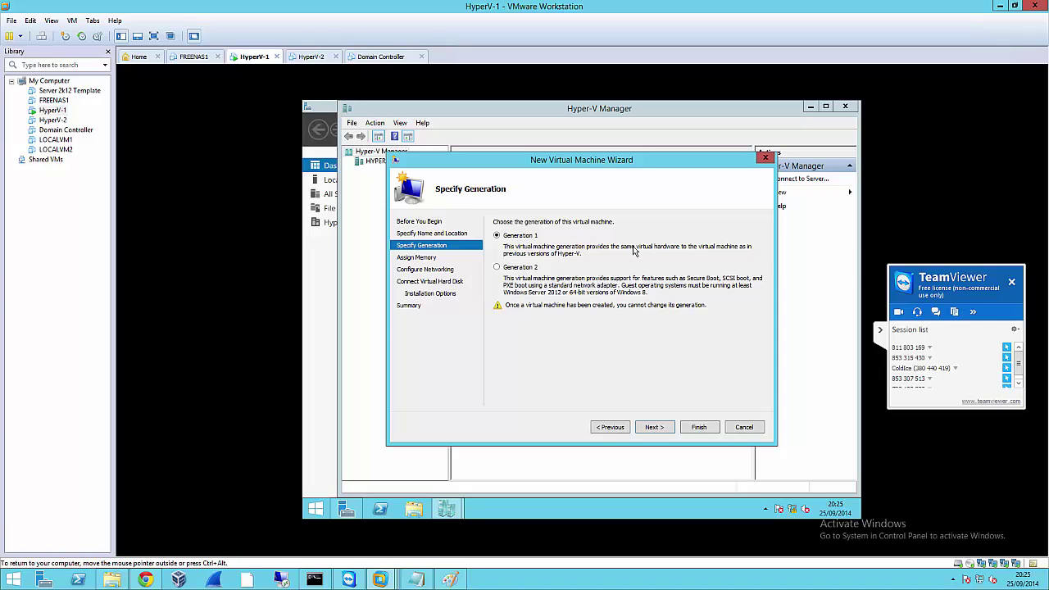
{"action": "key", "text": "ctrl+alt"}
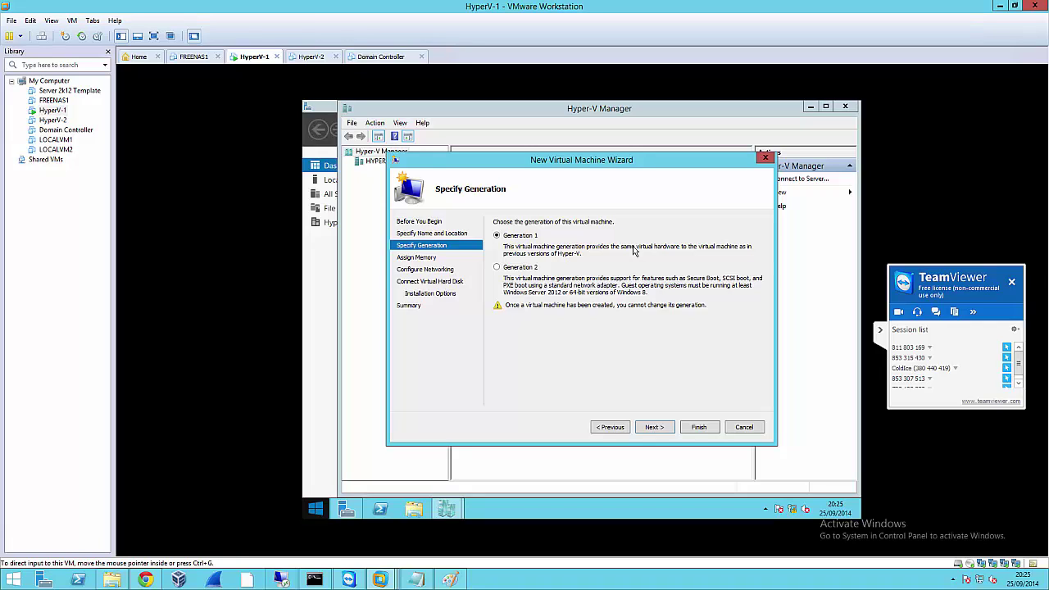
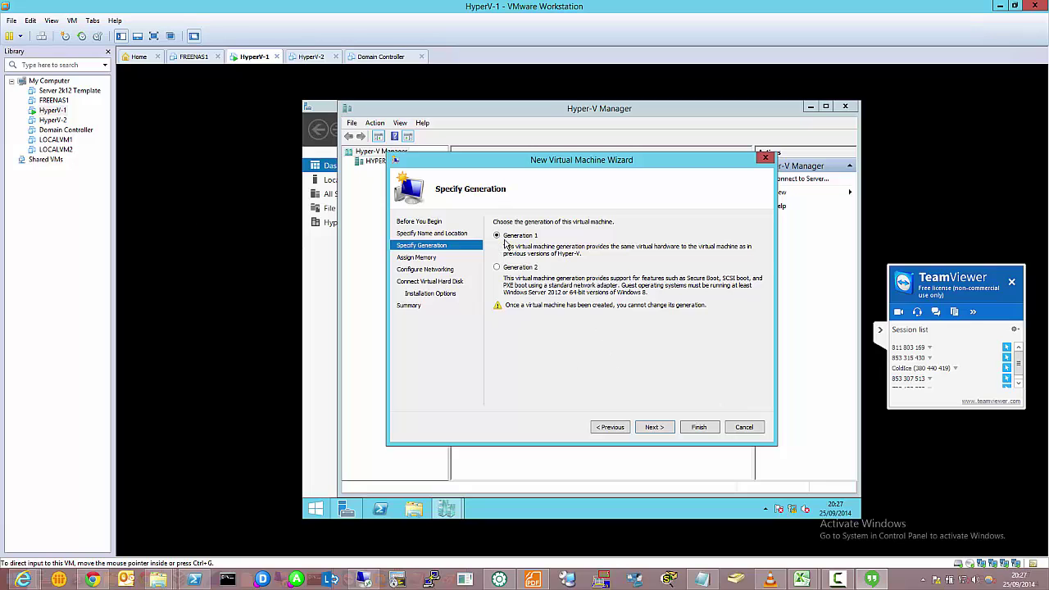
Step: Rename the new virtual machine from test1 to test1Gen1 and return to Specify Generation
{"action": "left_click", "coordinate": [610, 427]}
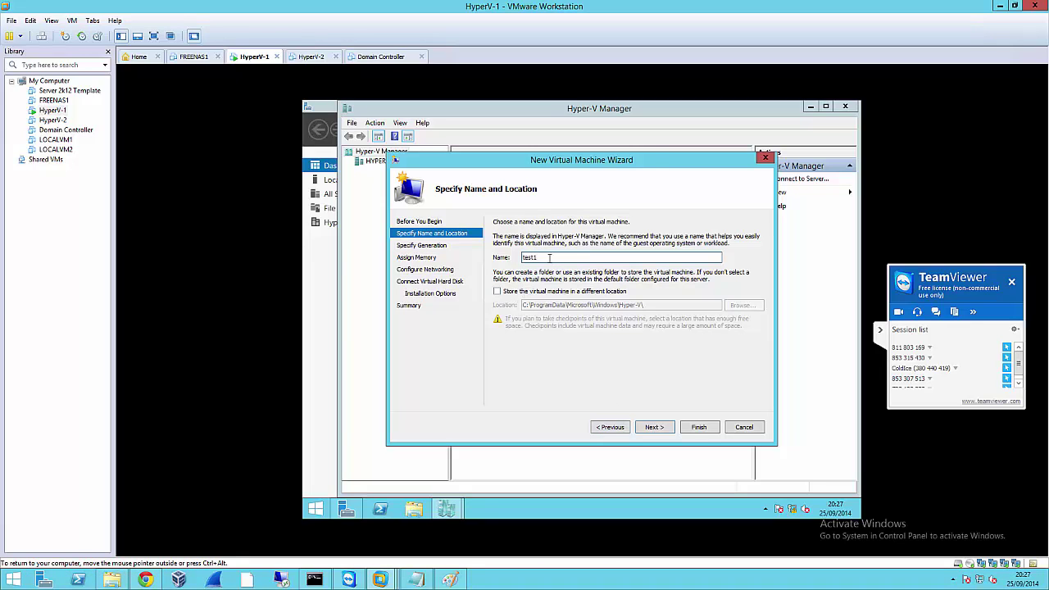
{"action": "left_click", "coordinate": [551, 257]}
{"action": "type", "text": "Gen1"}
{"action": "left_click", "coordinate": [645, 433]}
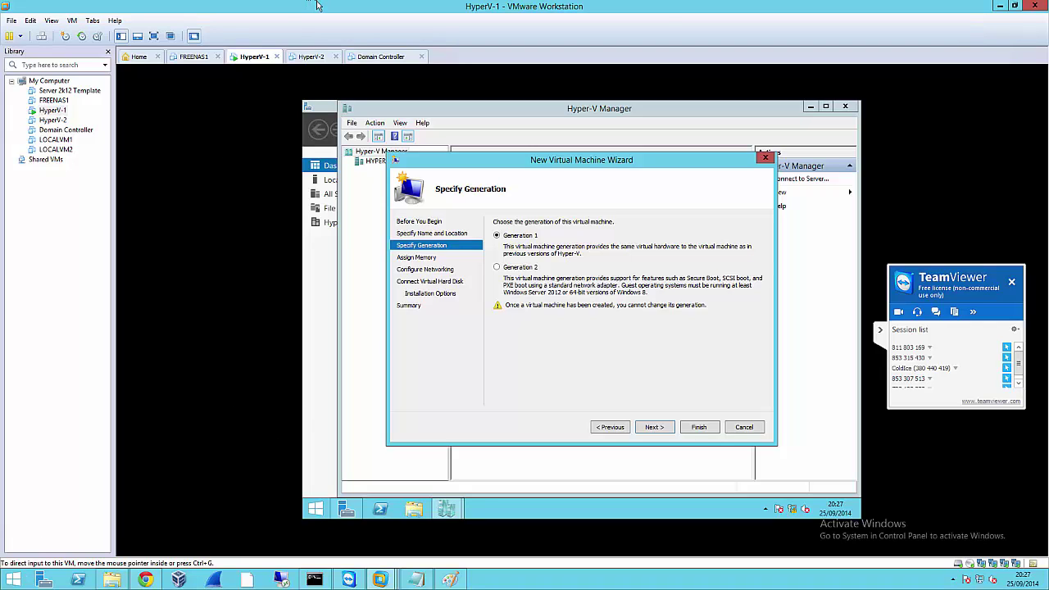
{"action": "mouse_move", "coordinate": [544, 6]}
{"action": "left_click", "coordinate": [633, 7]}
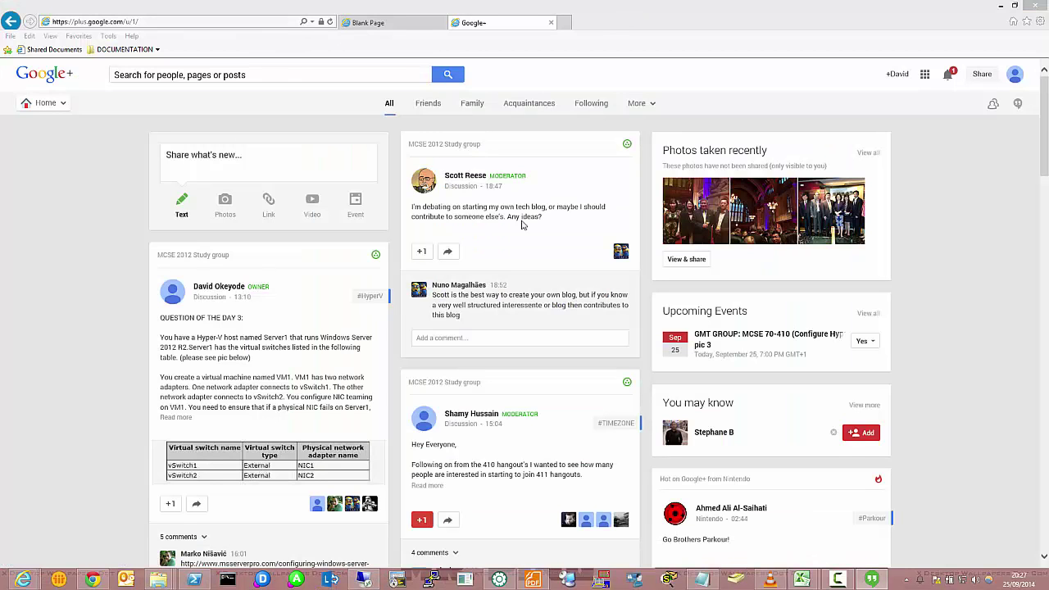
{"action": "left_click", "coordinate": [750, 339]}
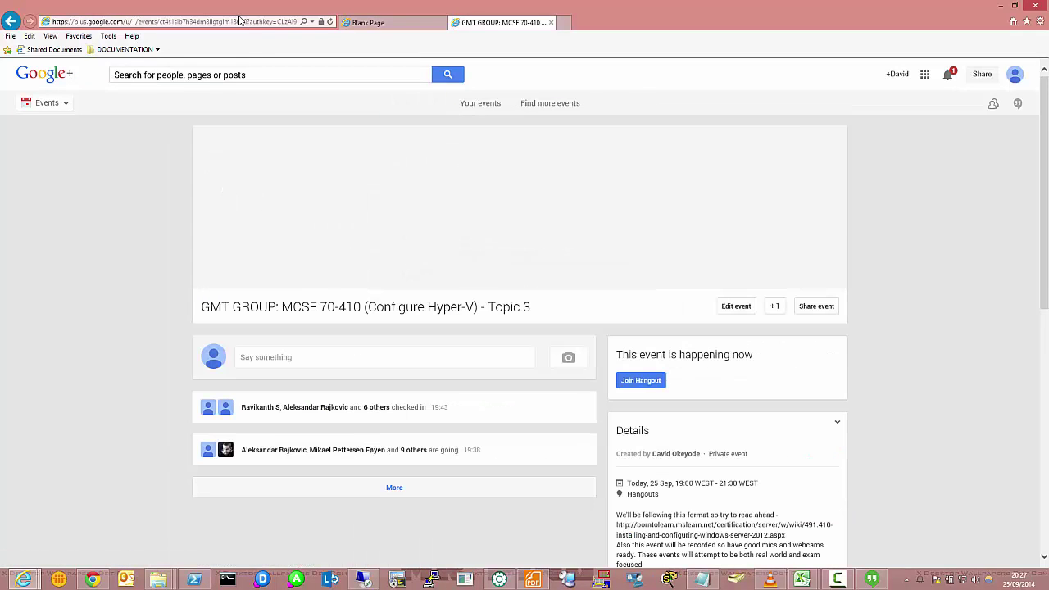
{"action": "left_click", "coordinate": [240, 22]}
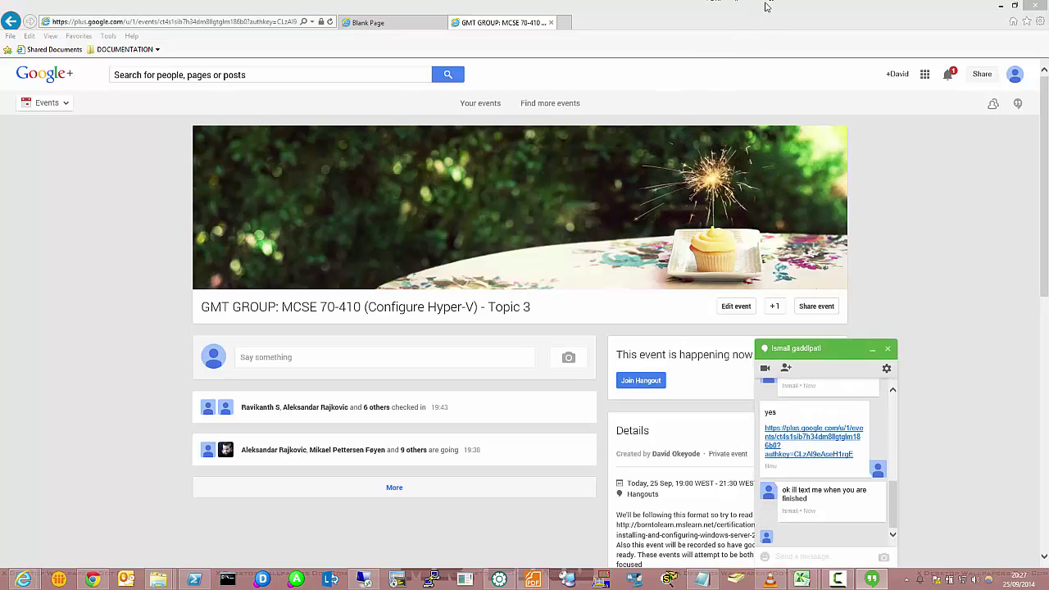
{"action": "left_click", "coordinate": [375, 577]}
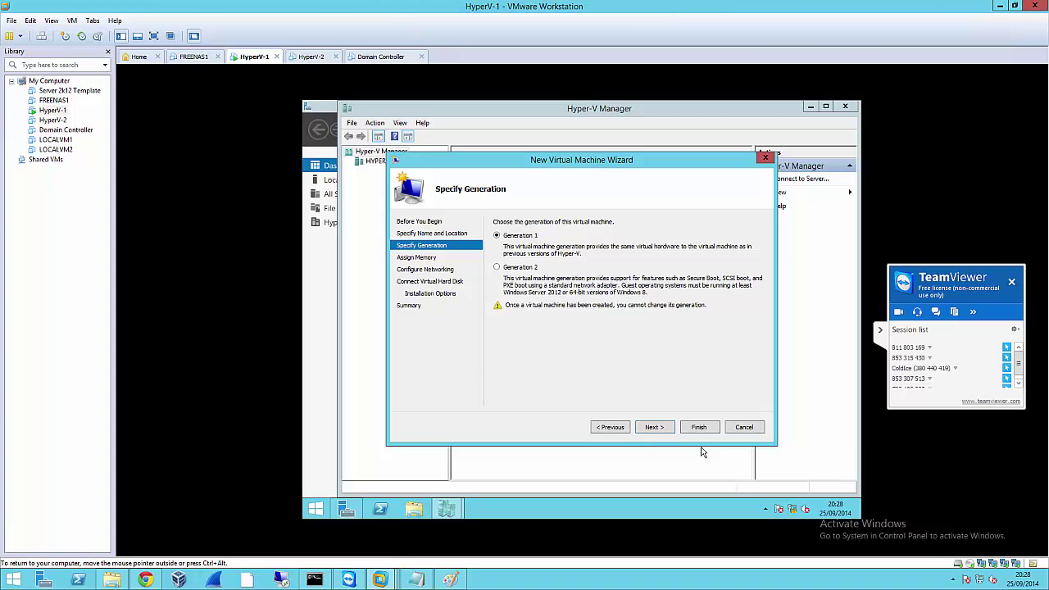
Step: Finish the wizard for test1Gen1: Generation 1, 512 MB memory, no network, default new disk
{"action": "left_click", "coordinate": [609, 427]}
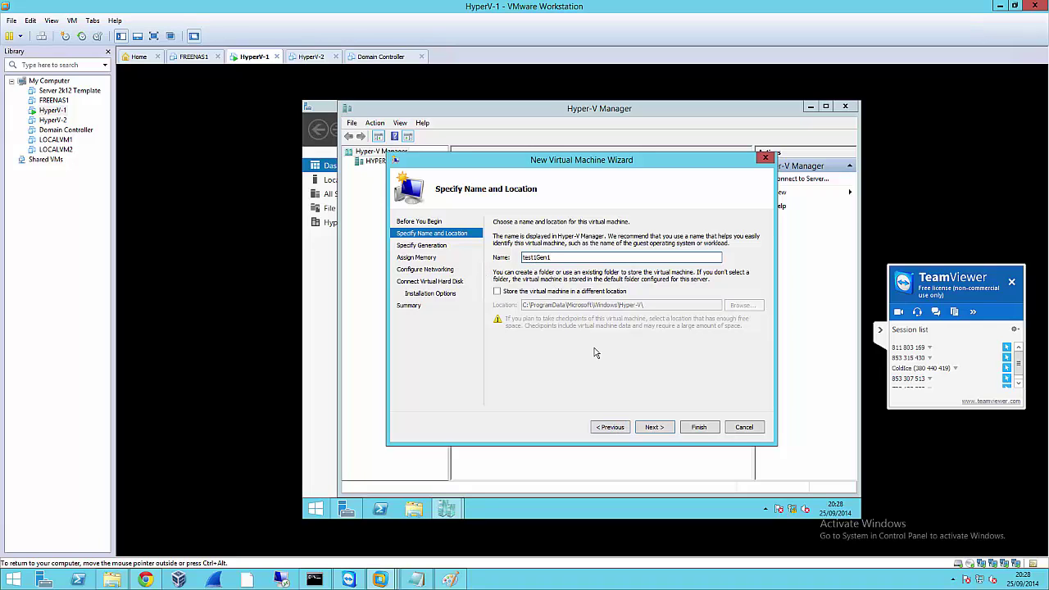
{"action": "left_click", "coordinate": [652, 430]}
{"action": "left_click", "coordinate": [652, 429]}
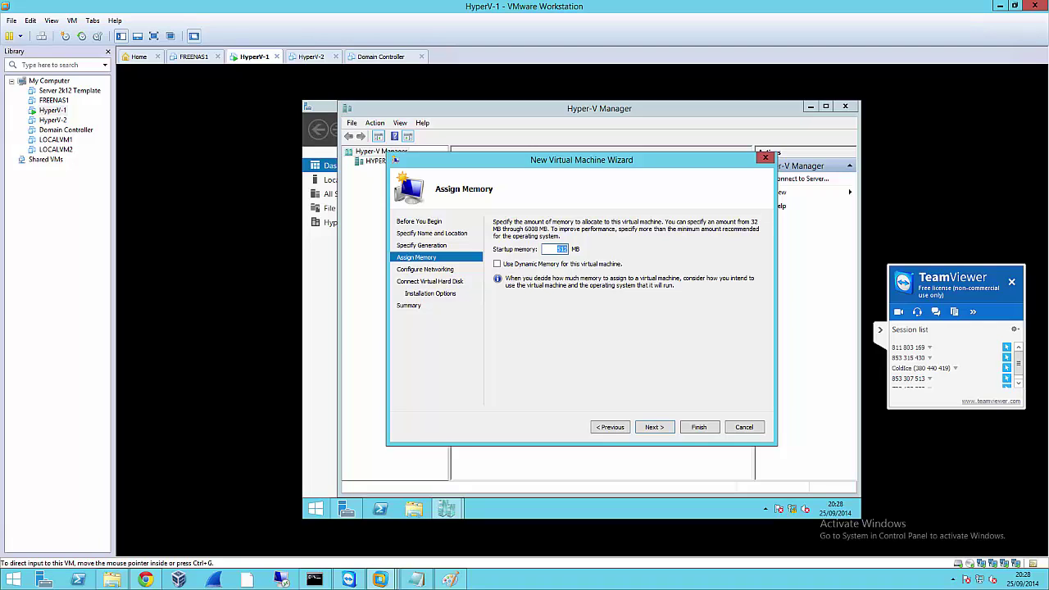
{"action": "left_click", "coordinate": [651, 427]}
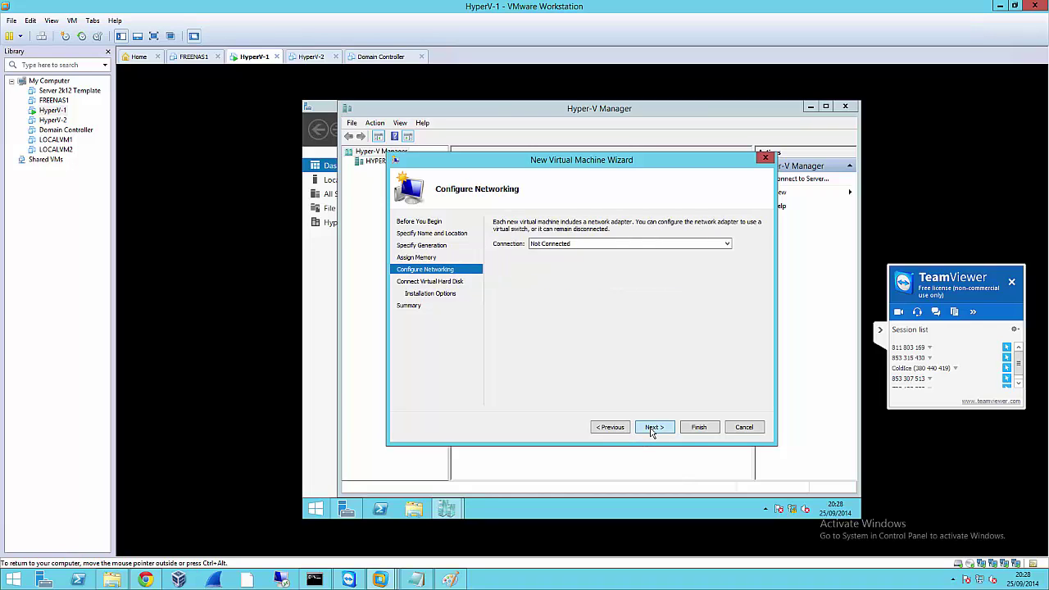
{"action": "left_click", "coordinate": [652, 428]}
{"action": "left_click", "coordinate": [653, 427]}
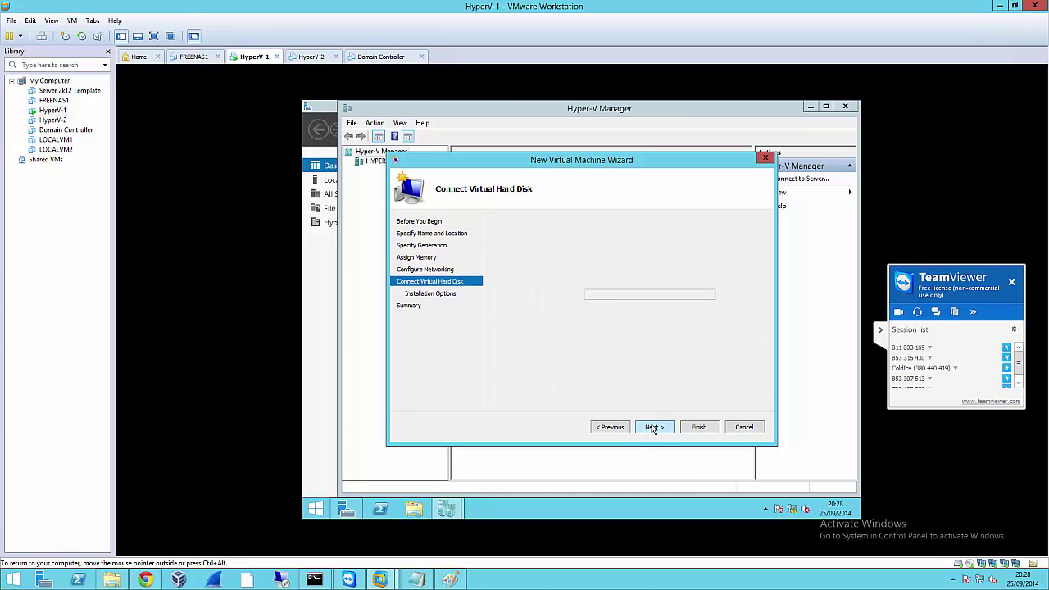
{"action": "left_click", "coordinate": [662, 429]}
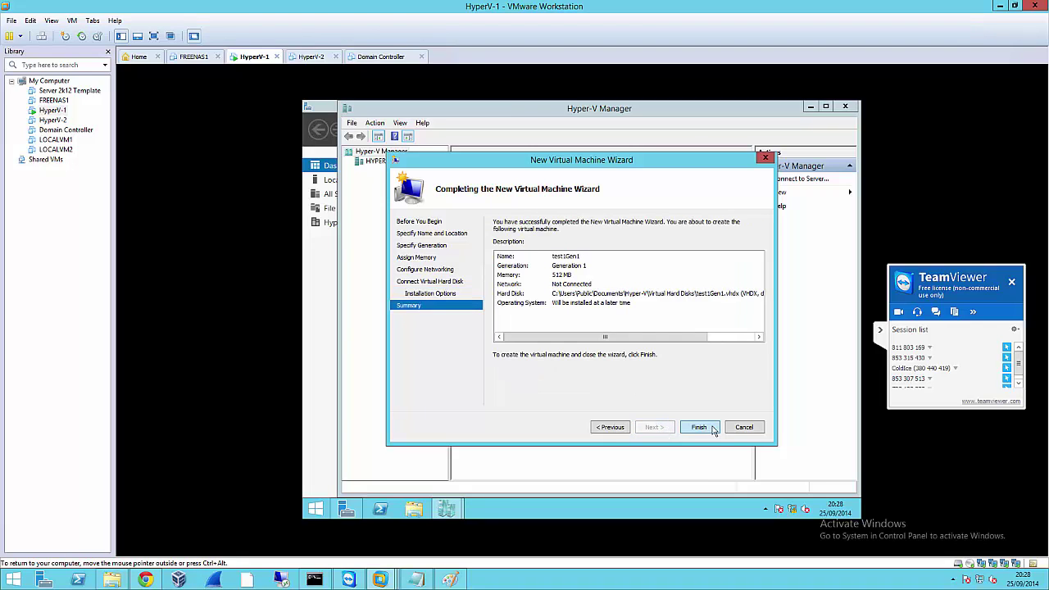
{"action": "left_click", "coordinate": [696, 428]}
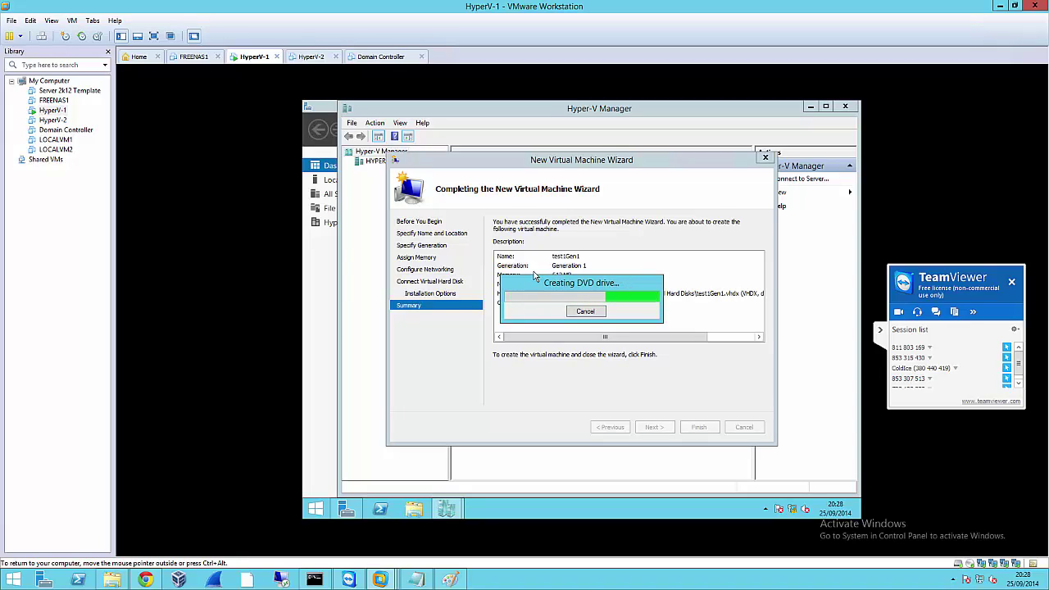
Step: Start a new virtual machine on HYPERV-1 and name it test1Gen2
{"action": "left_click", "coordinate": [379, 161]}
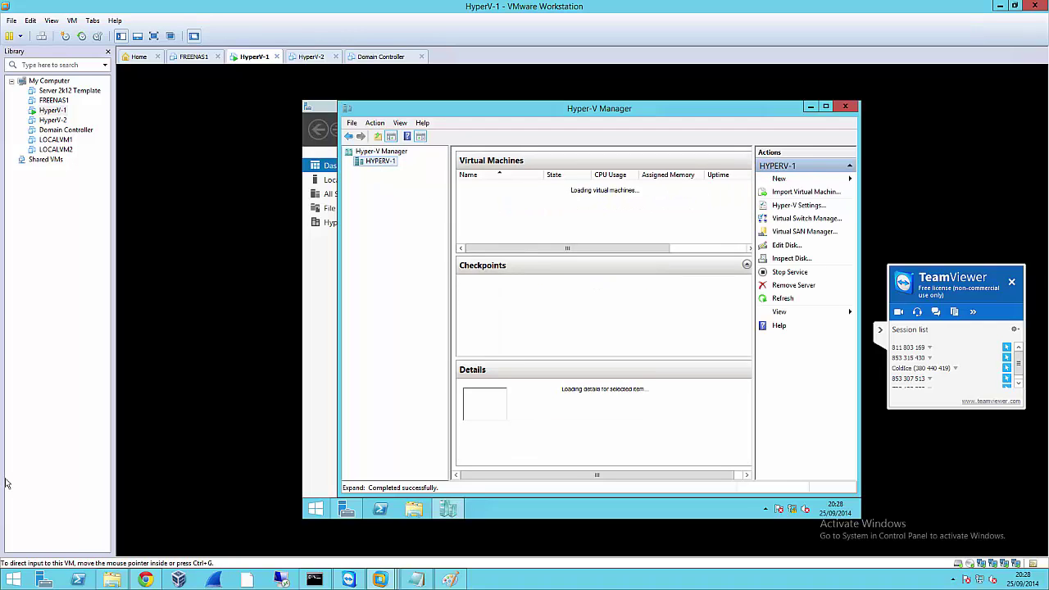
{"action": "right_click", "coordinate": [366, 163]}
{"action": "mouse_move", "coordinate": [454, 170]}
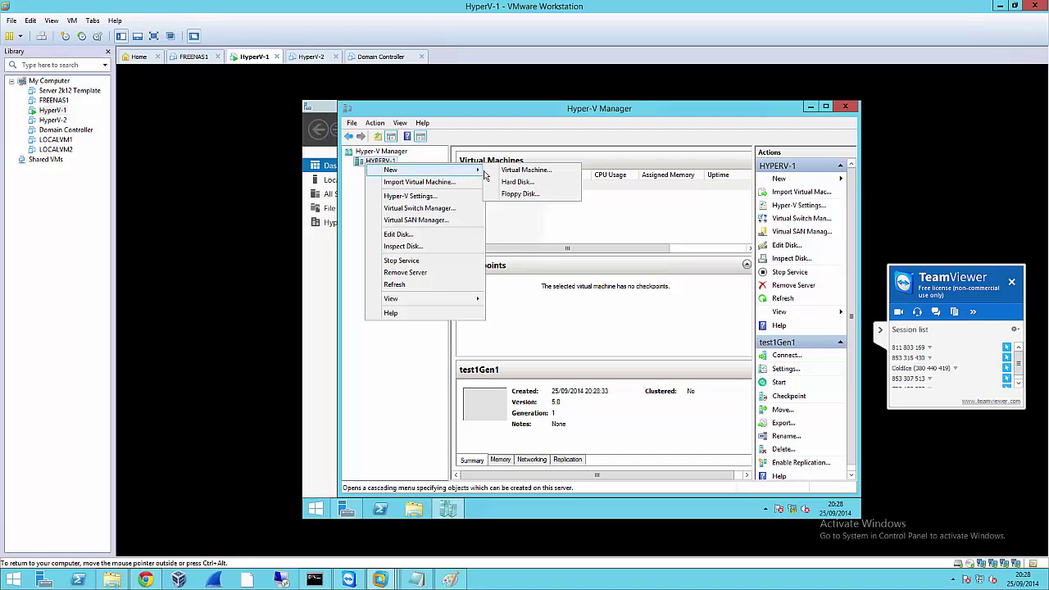
{"action": "left_click", "coordinate": [508, 175]}
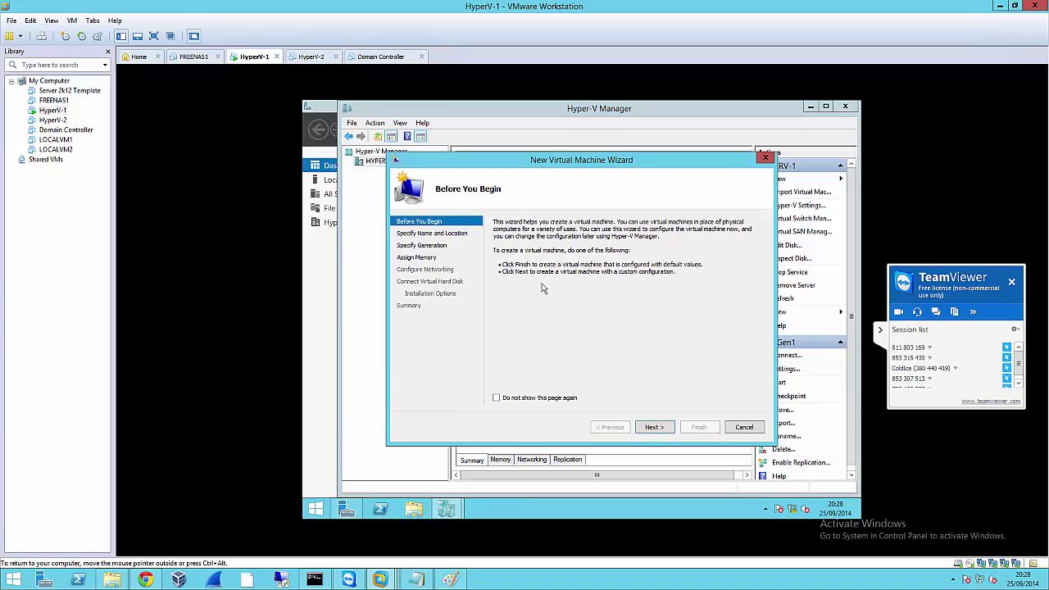
{"action": "left_click", "coordinate": [653, 427]}
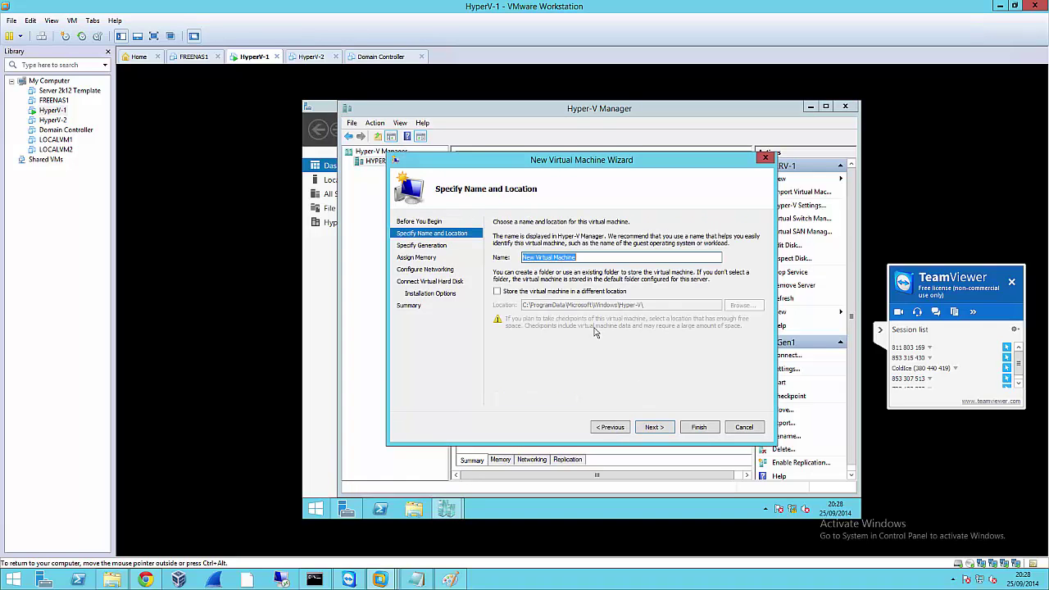
{"action": "type", "text": "test1Gen2"}
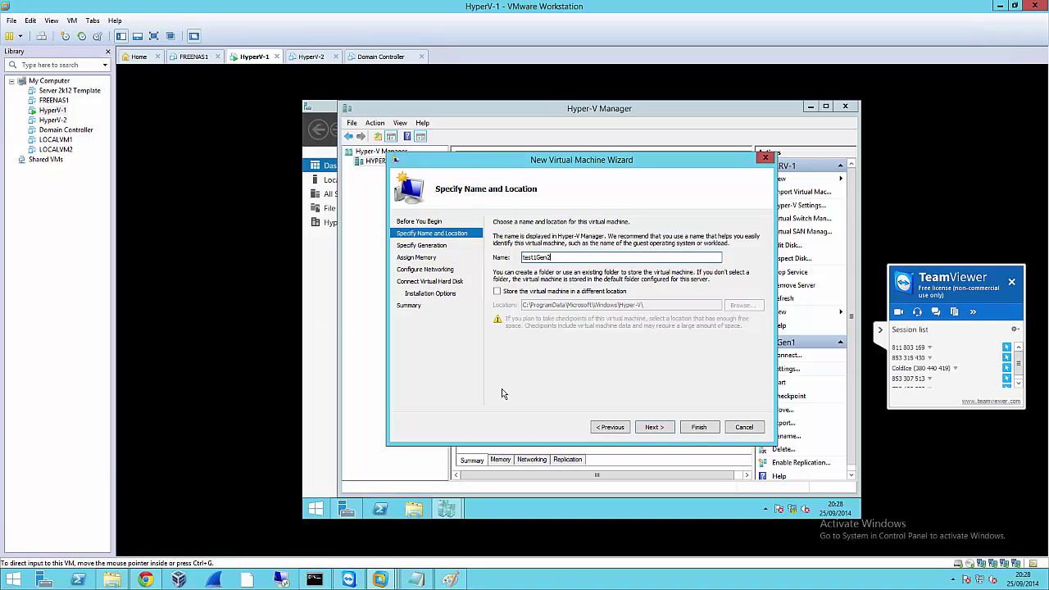
Step: Create test1Gen2 as Generation 2 with 512 MB memory, no network, default disk
{"action": "left_click", "coordinate": [638, 428]}
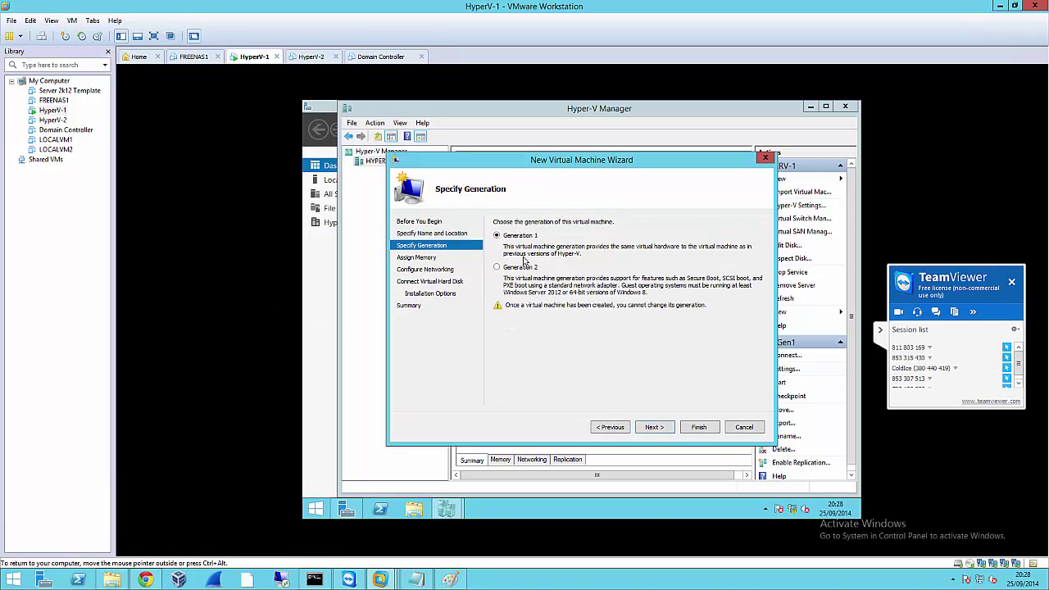
{"action": "left_click", "coordinate": [643, 428]}
{"action": "left_click", "coordinate": [653, 427]}
{"action": "left_click", "coordinate": [653, 427]}
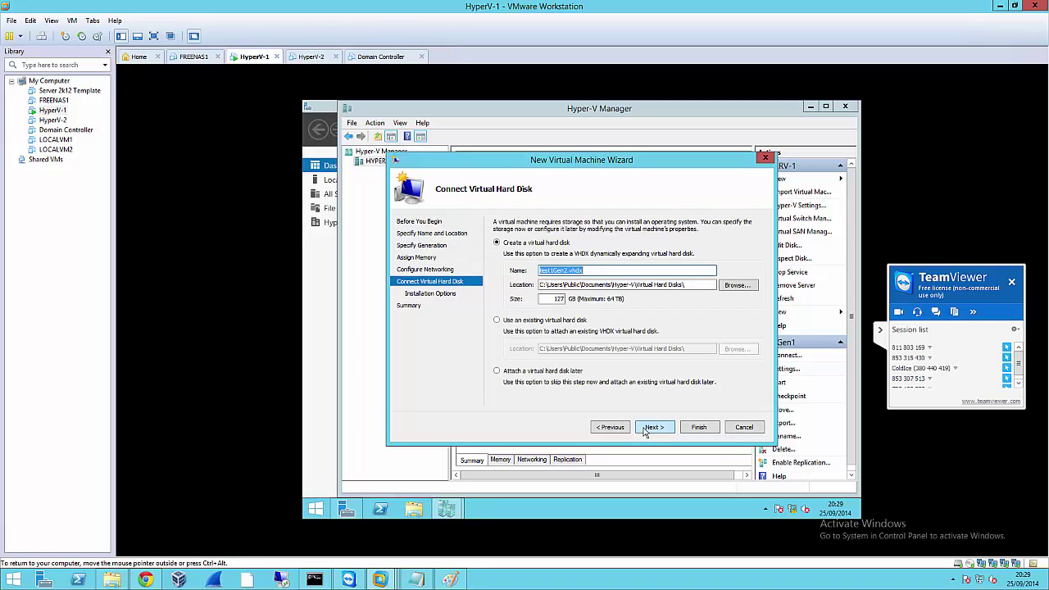
{"action": "left_click", "coordinate": [652, 427]}
{"action": "left_click", "coordinate": [653, 427]}
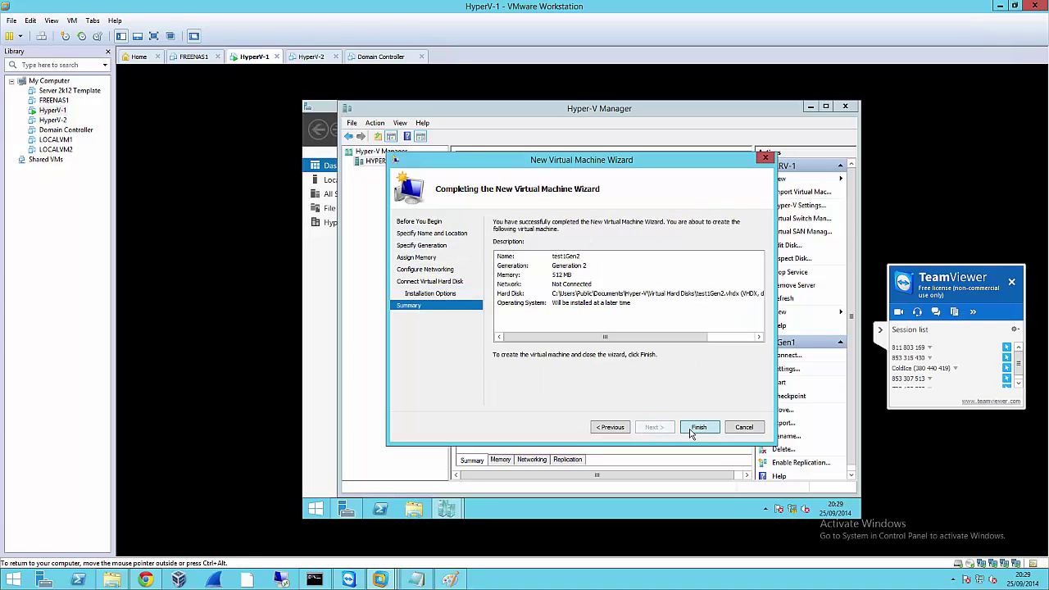
{"action": "left_click", "coordinate": [695, 427]}
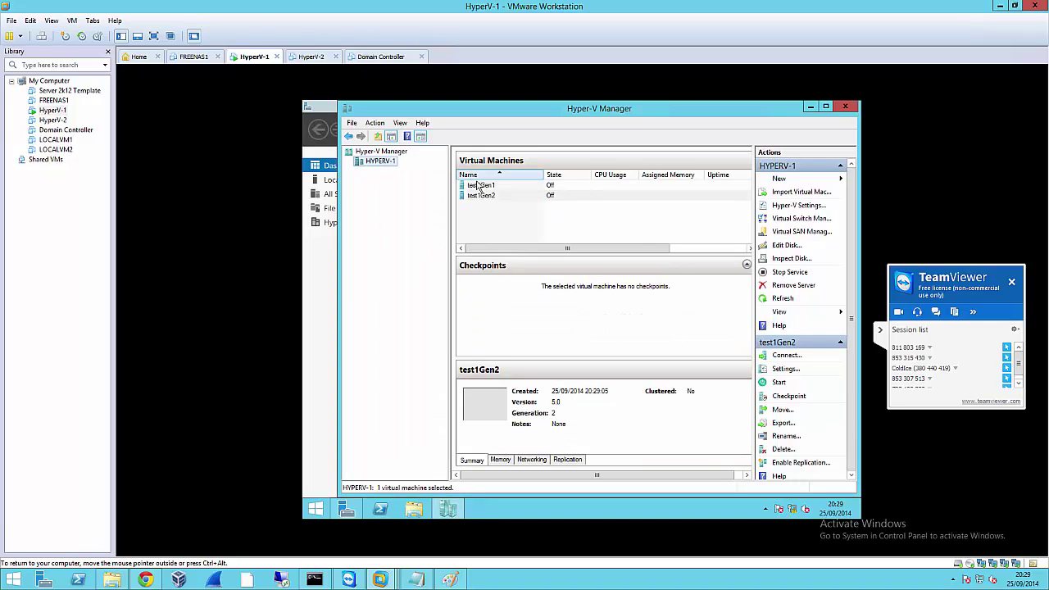
Step: In test1Gen1's settings, add a hard drive under IDE Controller 0 and switch it to SCSI Controller
{"action": "right_click", "coordinate": [480, 187]}
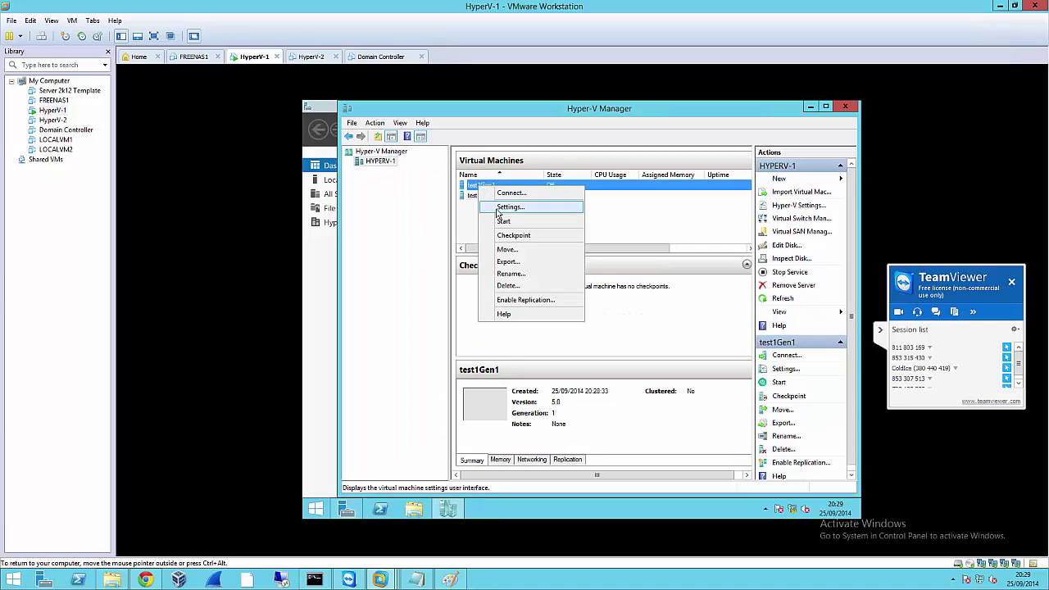
{"action": "left_click", "coordinate": [497, 207]}
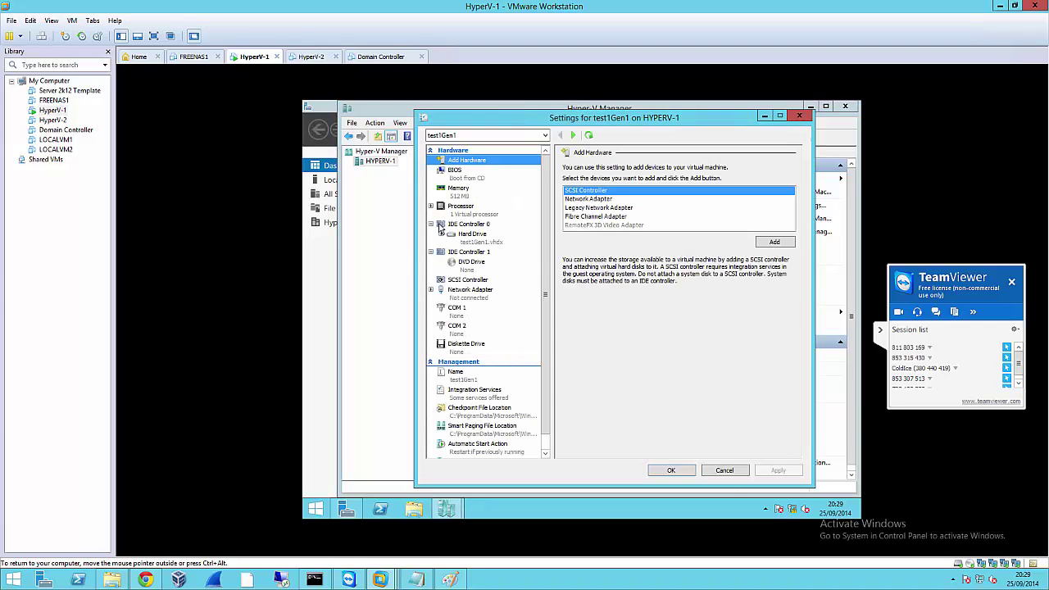
{"action": "left_click", "coordinate": [462, 224]}
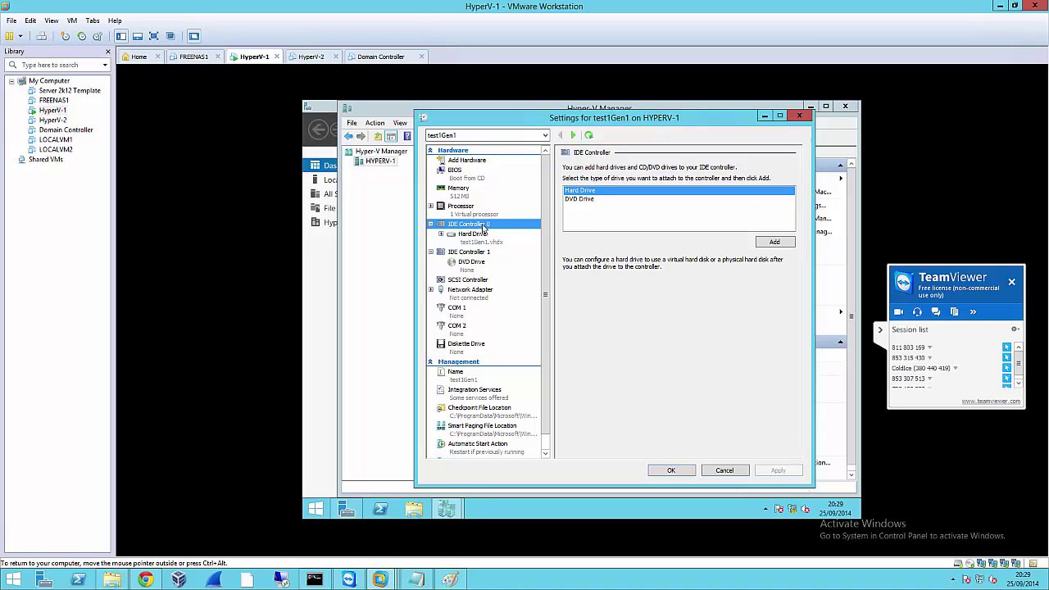
{"action": "left_click", "coordinate": [773, 241]}
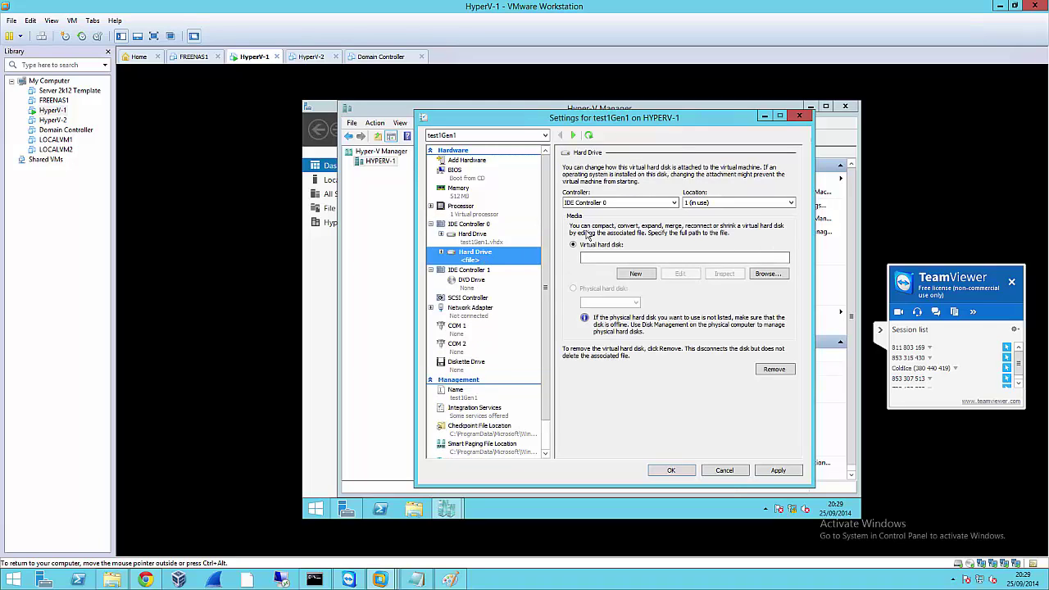
{"action": "left_click", "coordinate": [603, 204]}
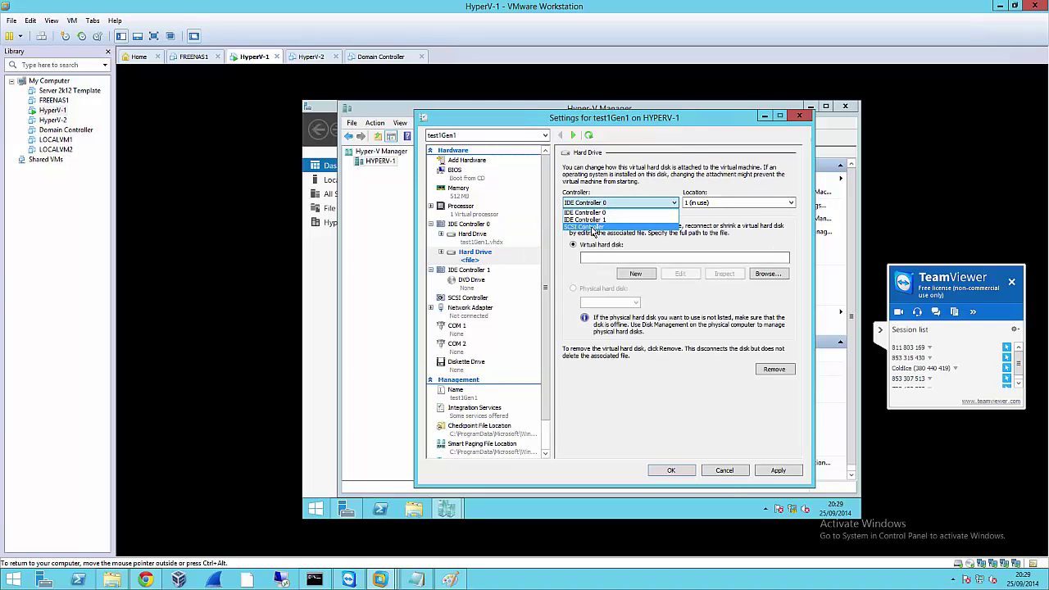
{"action": "left_click", "coordinate": [589, 228]}
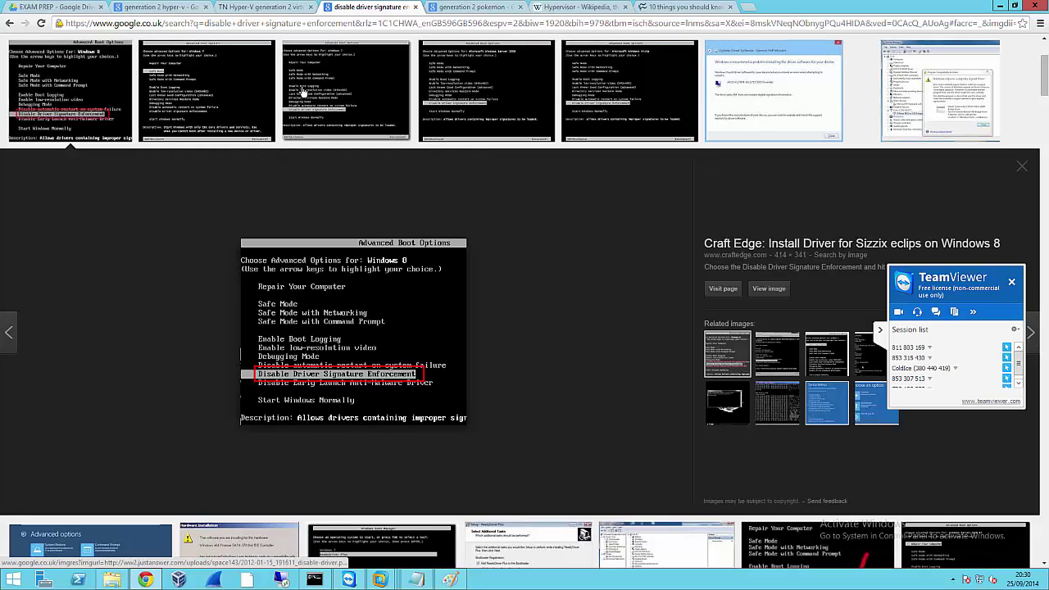
Step: Search Google for 'ide drive' and enlarge an IDE drive picture
{"action": "left_click", "coordinate": [370, 23]}
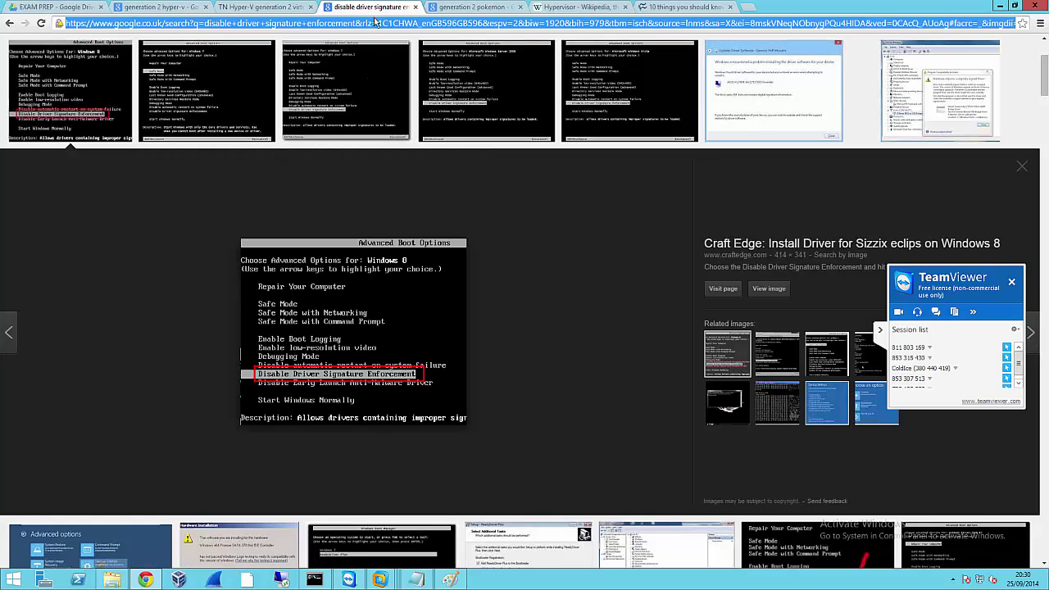
{"action": "type", "text": "ide drive"}
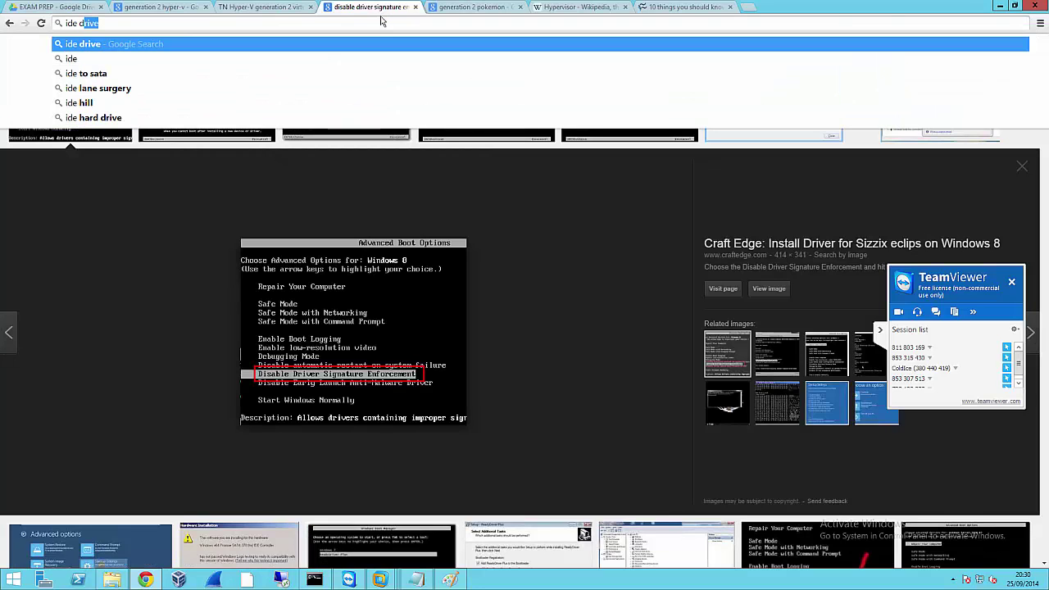
{"action": "key", "text": "Return"}
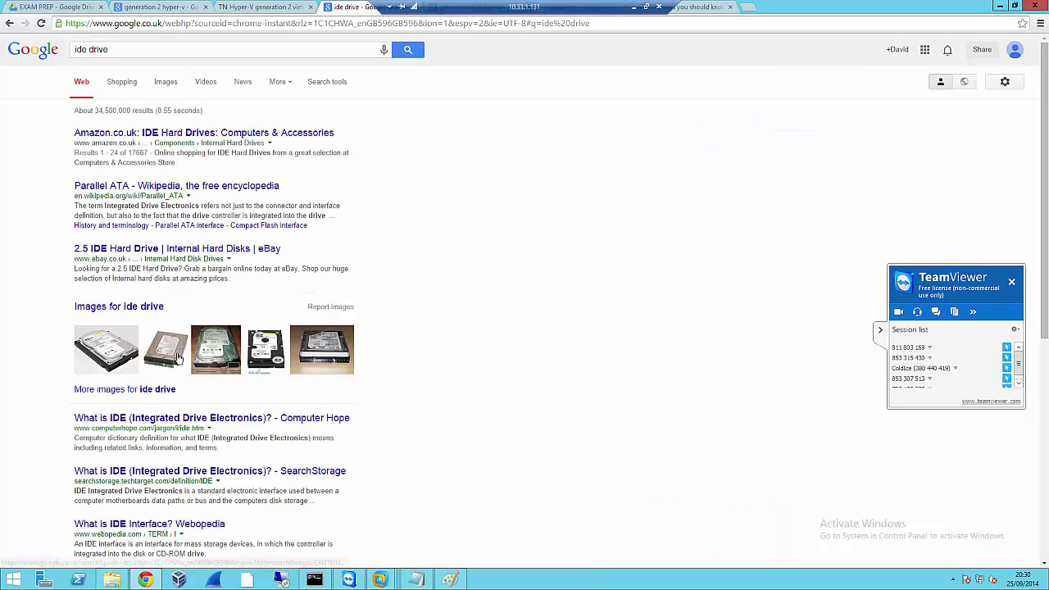
{"action": "left_click", "coordinate": [221, 361]}
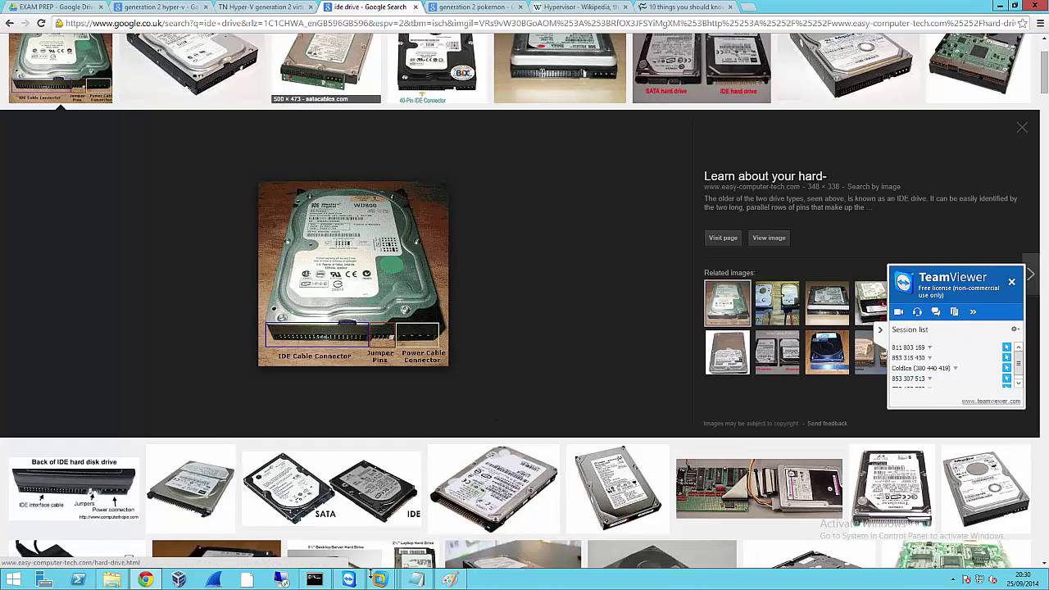
{"action": "mouse_move", "coordinate": [379, 577]}
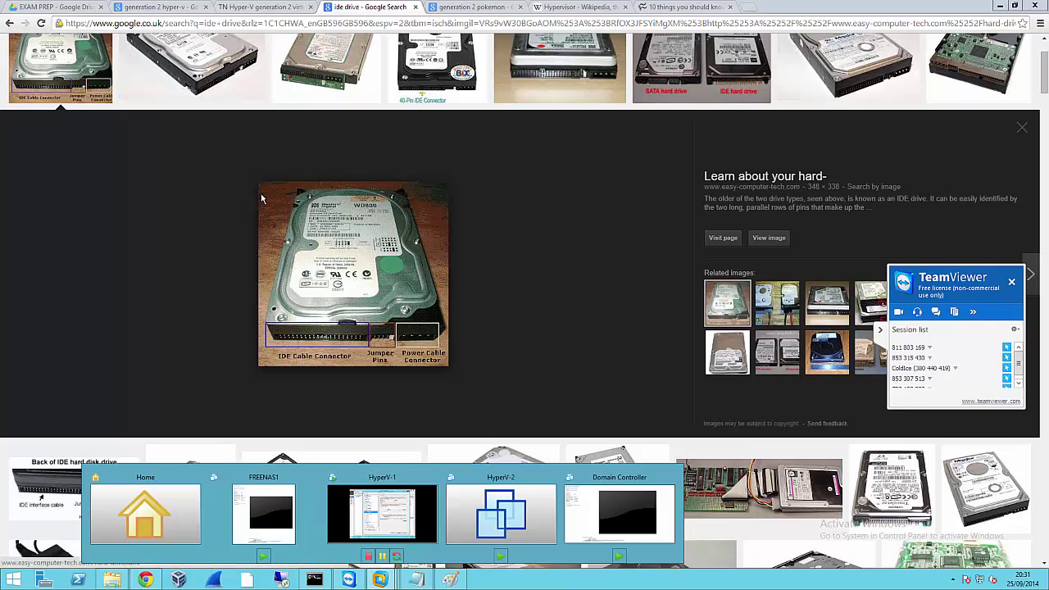
Step: Search for 'scsi drive', enlarge a SCSI drive picture, then return to the HyperV-1 window
{"action": "scroll", "coordinate": [120, 221], "scroll_direction": "up", "scroll_amount": 2}
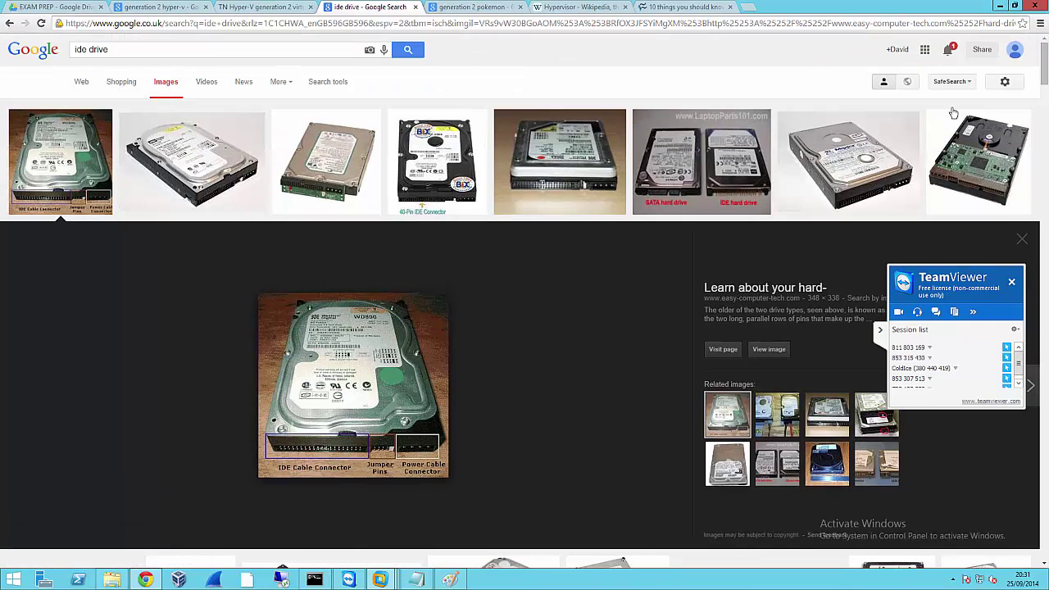
{"action": "left_click", "coordinate": [87, 49]}
{"action": "key", "text": "BackSpace"}
{"action": "key", "text": "BackSpace"}
{"action": "key", "text": "BackSpace"}
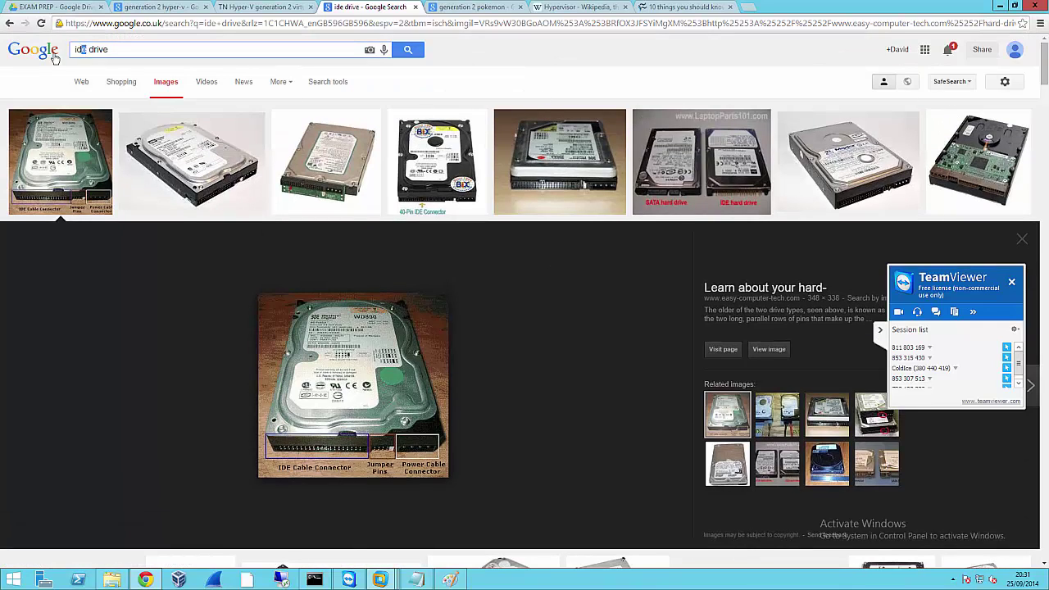
{"action": "type", "text": "scsi"}
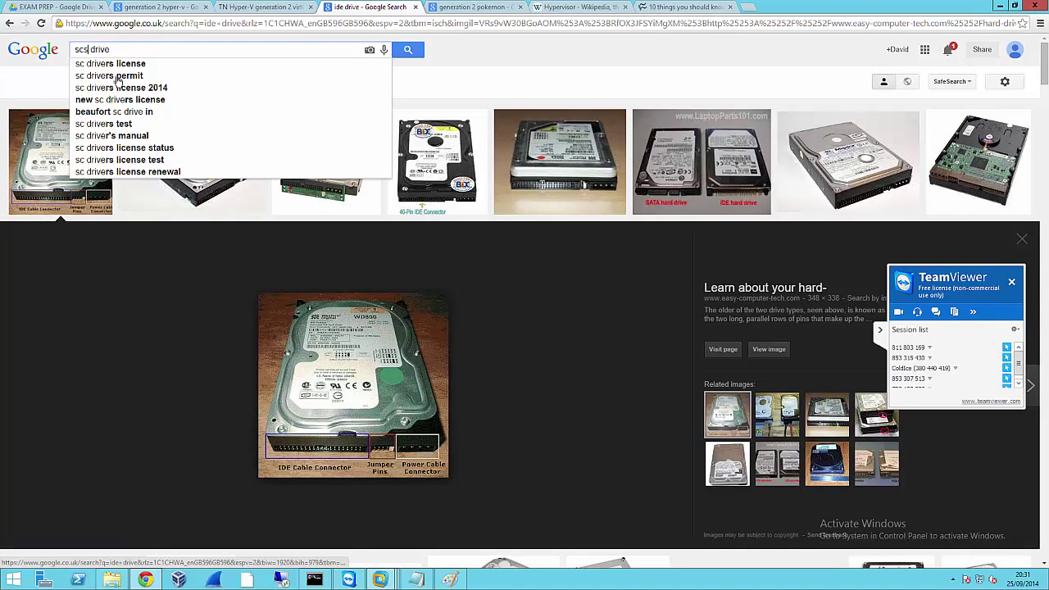
{"action": "key", "text": "Return"}
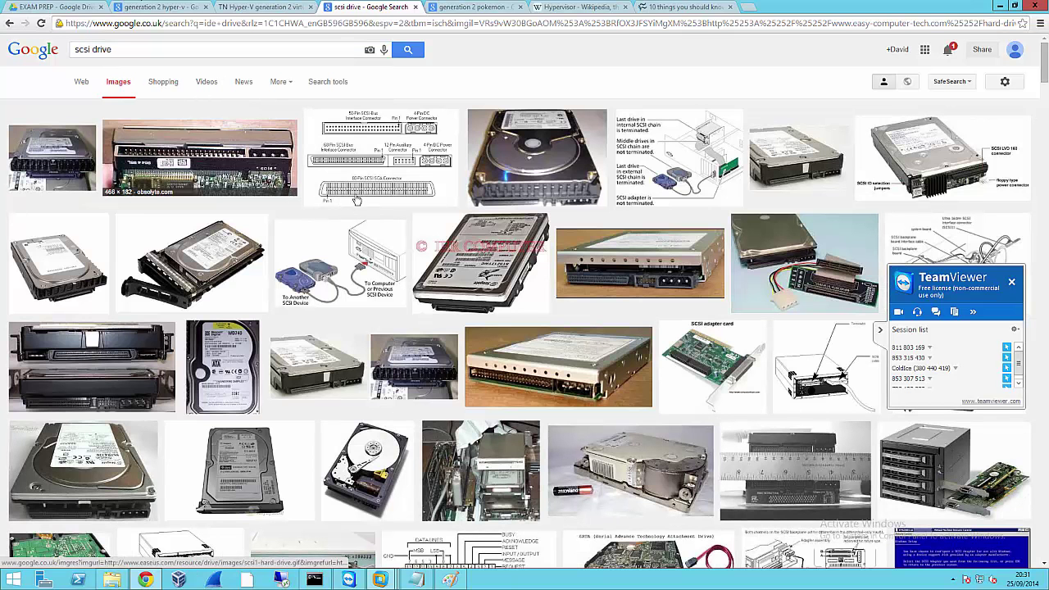
{"action": "left_click", "coordinate": [617, 267]}
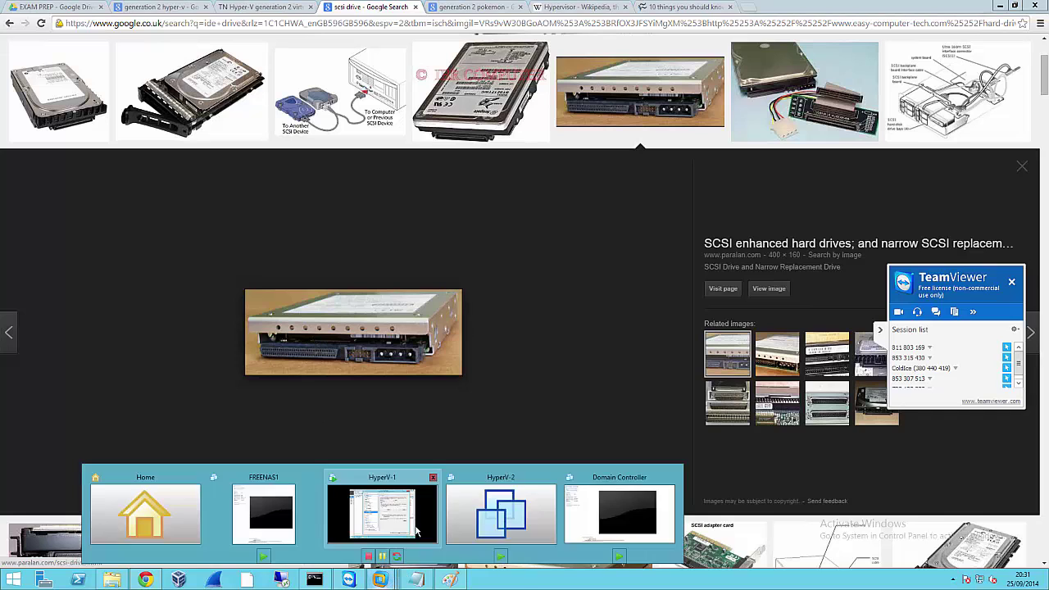
{"action": "left_click", "coordinate": [412, 518]}
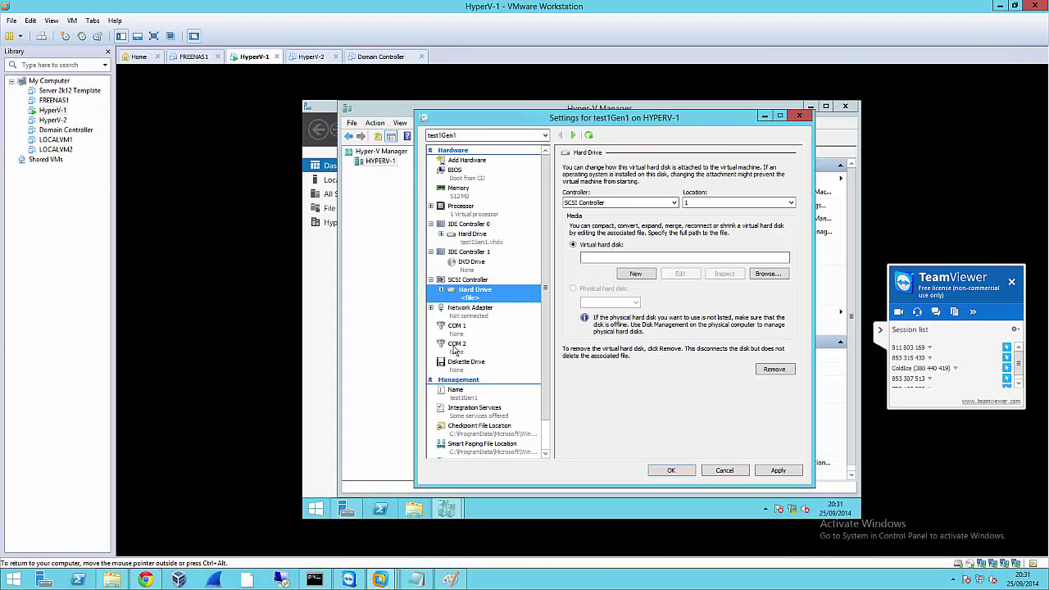
Step: Close test1Gen1's settings unapplied, then review test1Gen2's SCSI Controller settings and close them
{"action": "left_click", "coordinate": [799, 115]}
{"action": "right_click", "coordinate": [499, 198]}
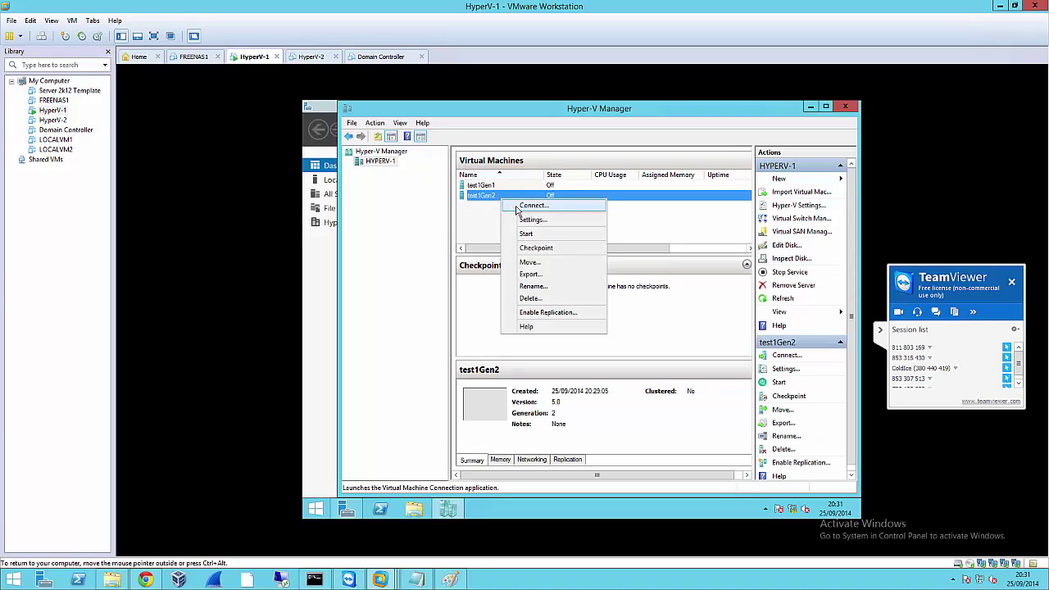
{"action": "left_click", "coordinate": [528, 220]}
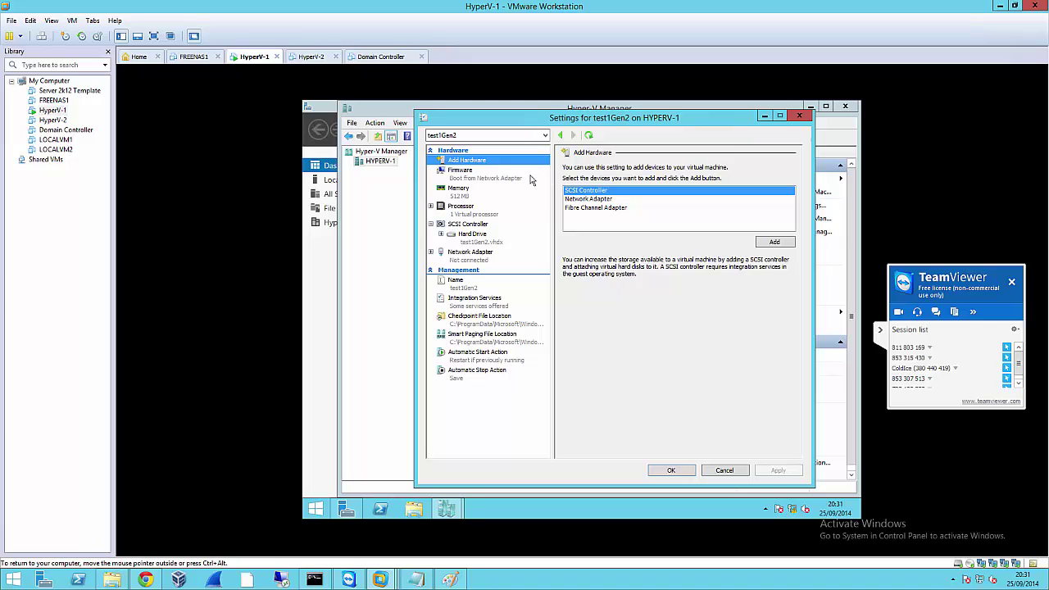
{"action": "left_click", "coordinate": [471, 224]}
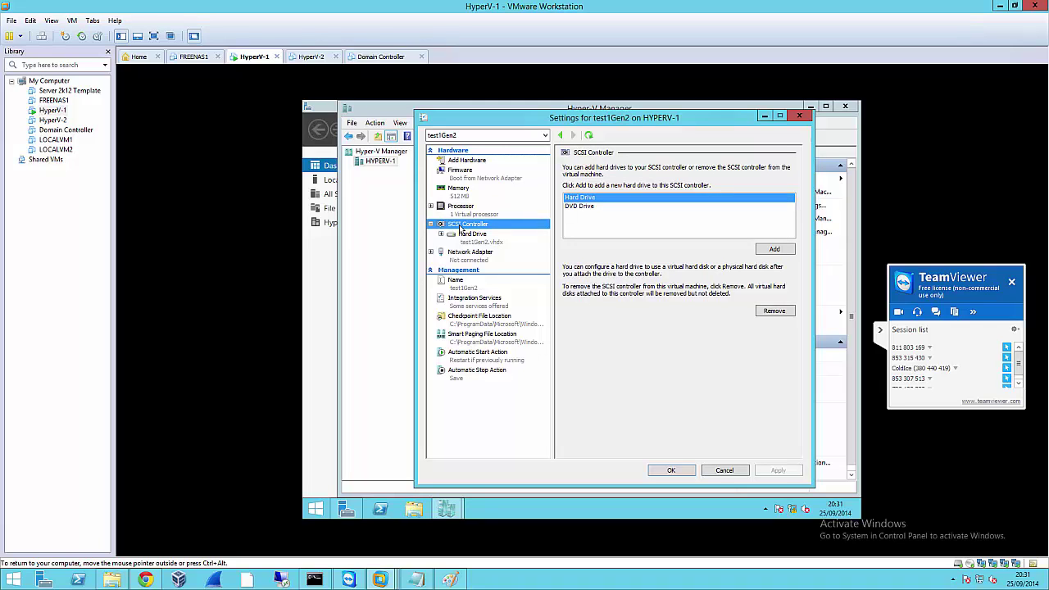
{"action": "left_click", "coordinate": [798, 115]}
Step: Launch the New Virtual Machine Wizard on HYPERV-1 and advance to Specify Generation
{"action": "right_click", "coordinate": [383, 163]}
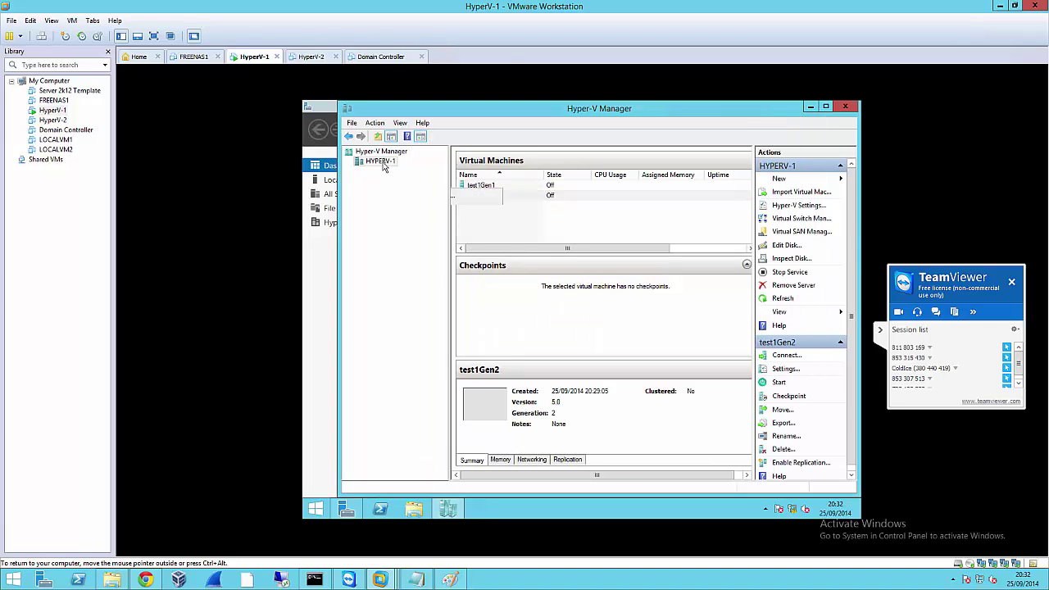
{"action": "mouse_move", "coordinate": [485, 172]}
{"action": "left_click", "coordinate": [545, 169]}
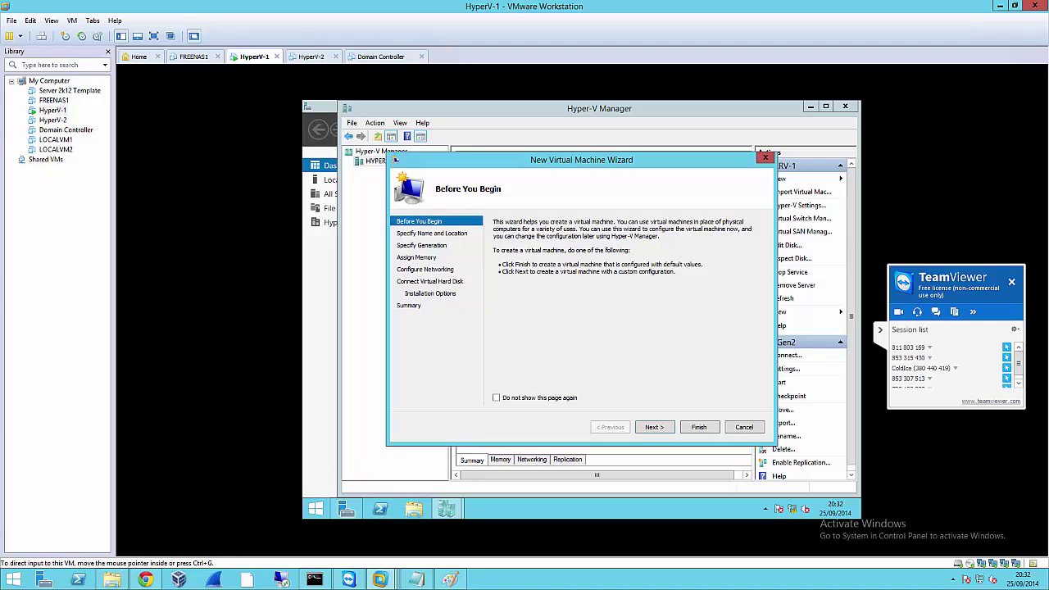
{"action": "left_click", "coordinate": [653, 427]}
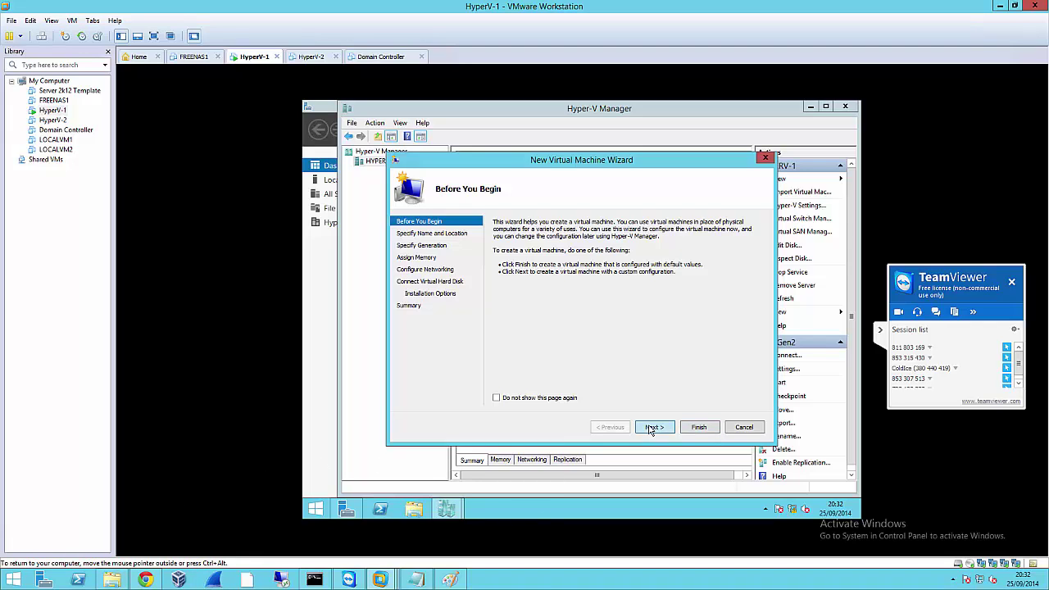
{"action": "left_click", "coordinate": [653, 427]}
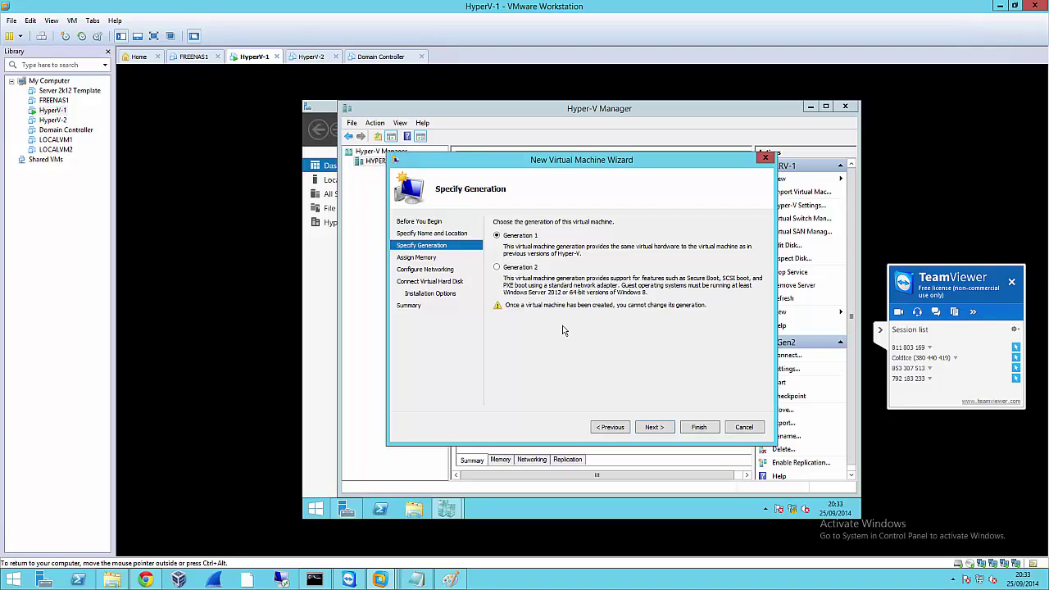
{"action": "key", "text": "ctrl+alt"}
Step: Cancel the wizard, open test1Gen1's settings, and compare Legacy Network Adapter versus Network Adapter descriptions
{"action": "left_click", "coordinate": [741, 429]}
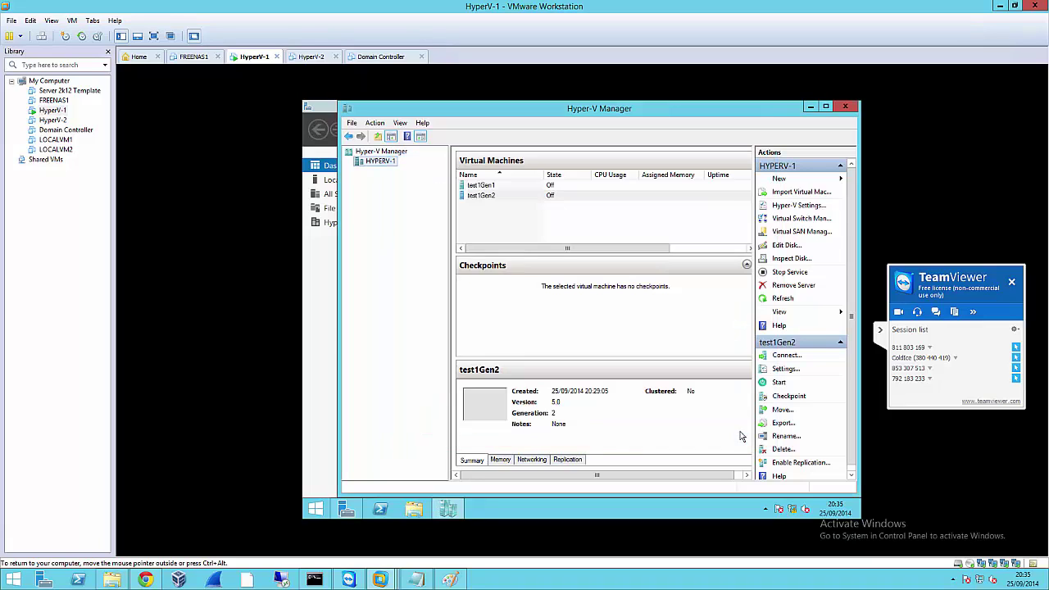
{"action": "right_click", "coordinate": [485, 190]}
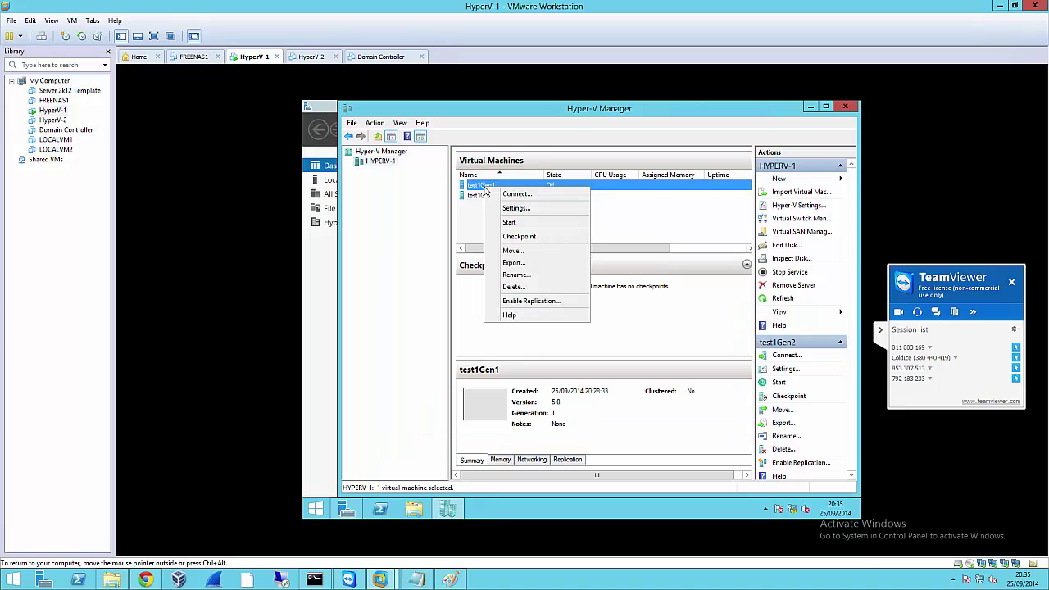
{"action": "left_click", "coordinate": [503, 210]}
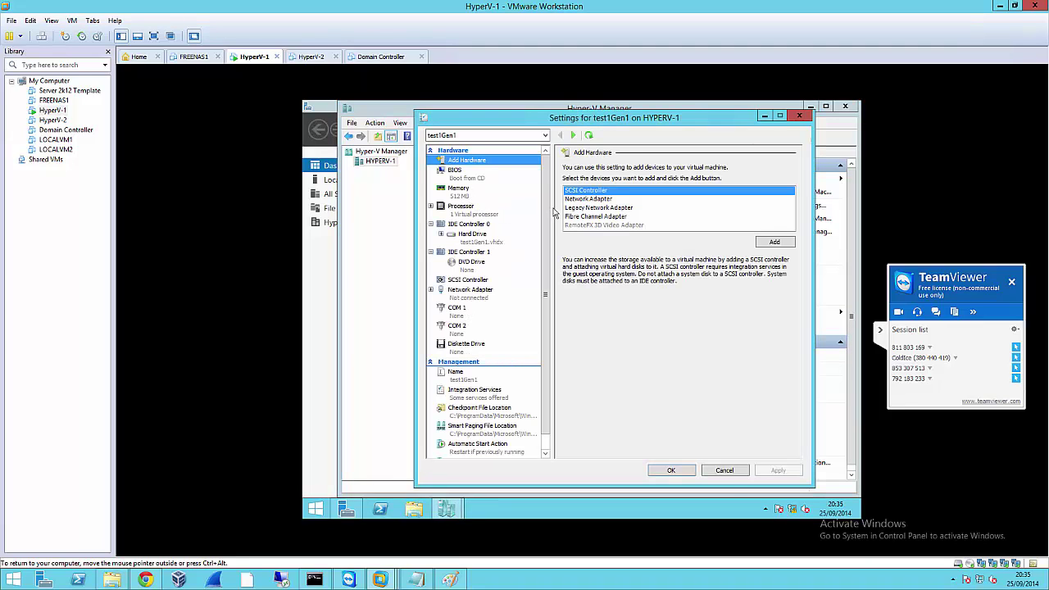
{"action": "left_click", "coordinate": [582, 209]}
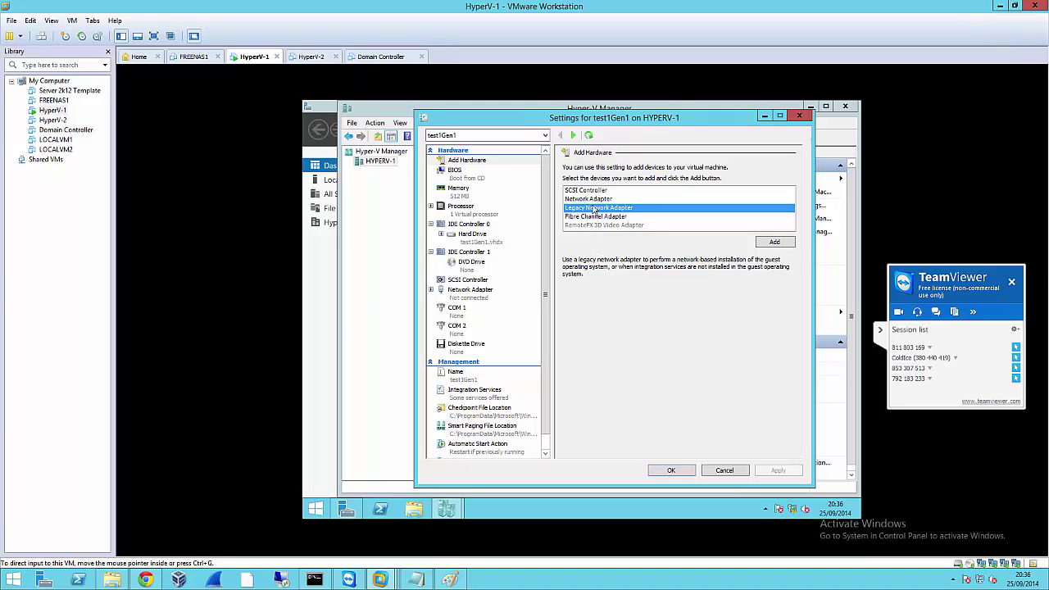
{"action": "left_click", "coordinate": [593, 199]}
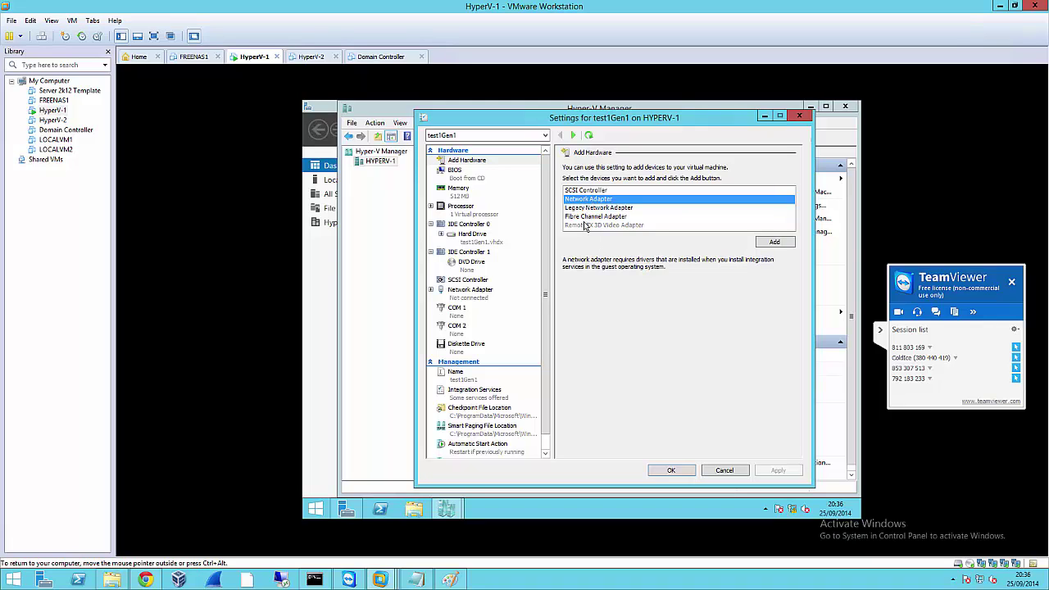
{"action": "mouse_move", "coordinate": [580, 230]}
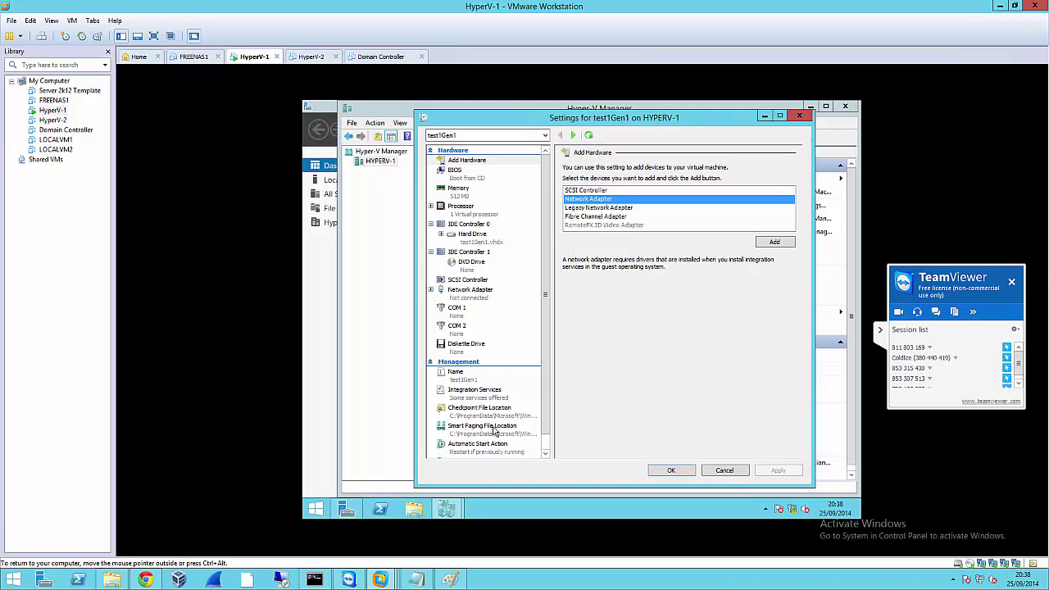
{"action": "left_click", "coordinate": [145, 579]}
Step: Search 'legacy network adapter intel' and open the first result and the Part 5 article in new tabs
{"action": "left_click", "coordinate": [366, 23]}
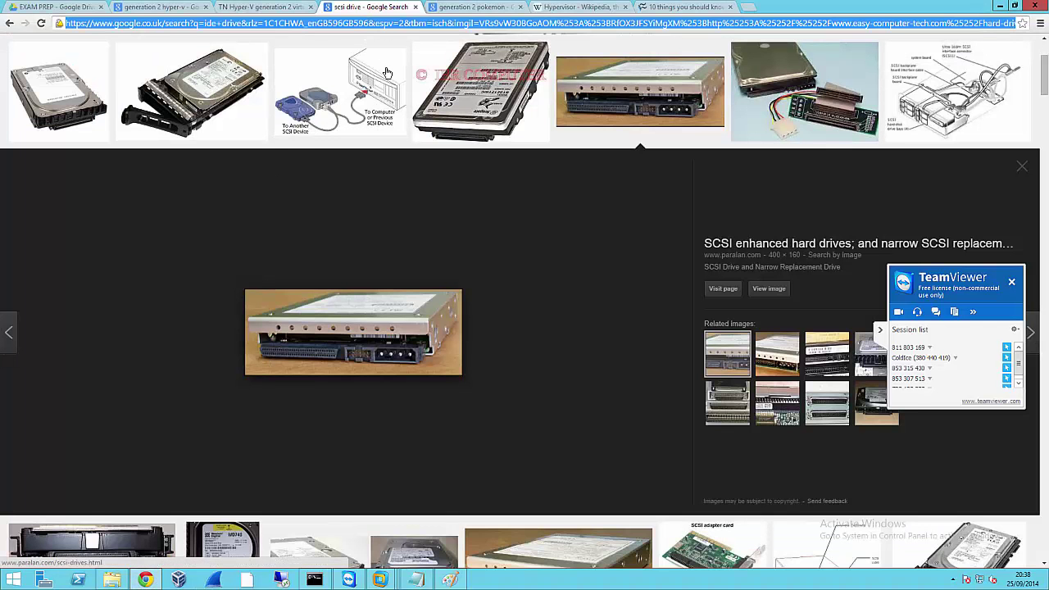
{"action": "type", "text": "legacy"}
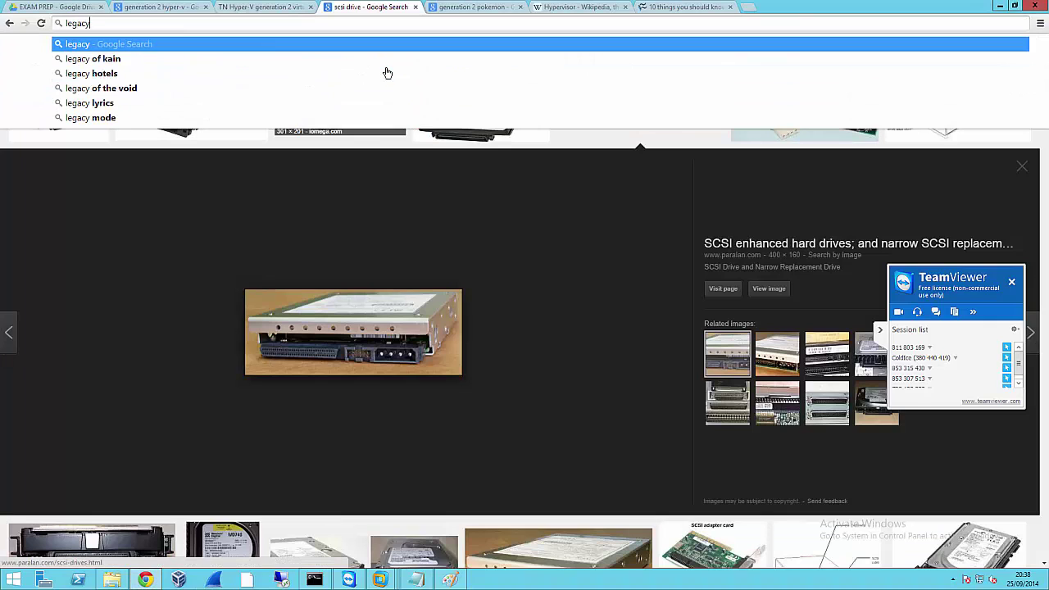
{"action": "type", "text": " network ada"}
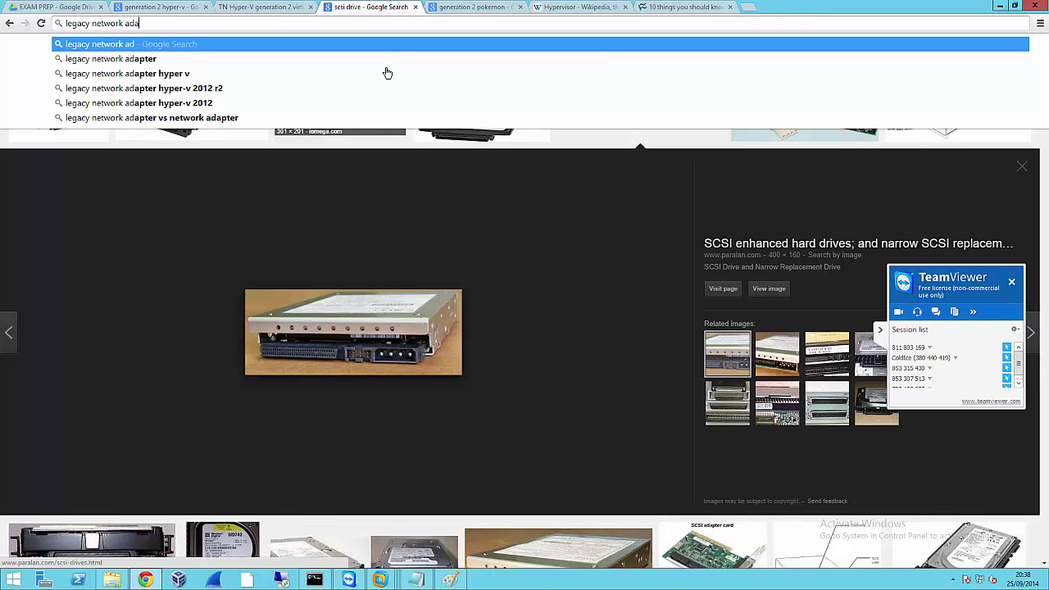
{"action": "type", "text": "pter inte"}
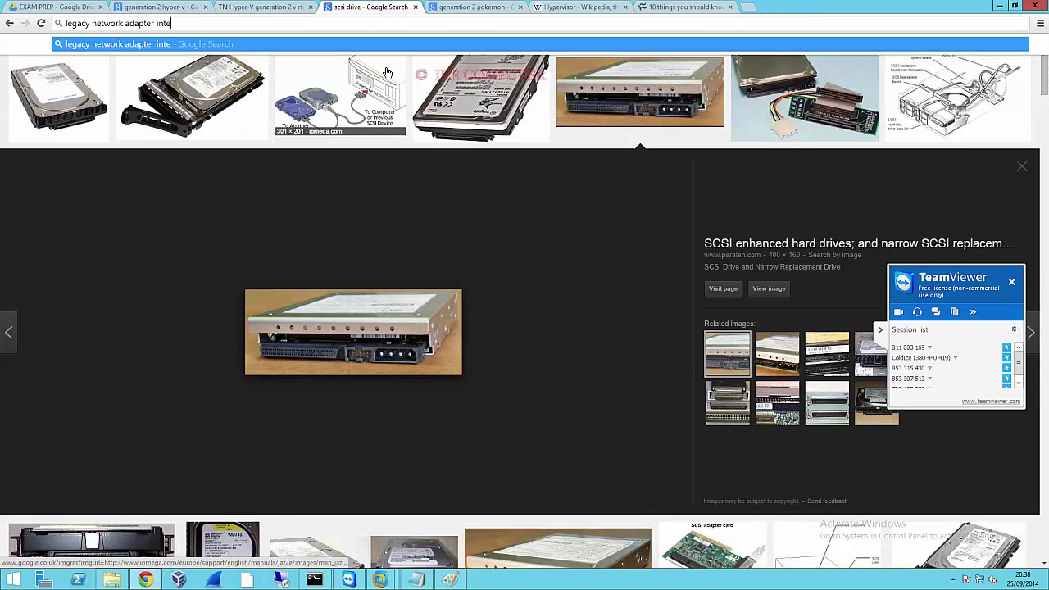
{"action": "type", "text": "l"}
{"action": "key", "text": "Return"}
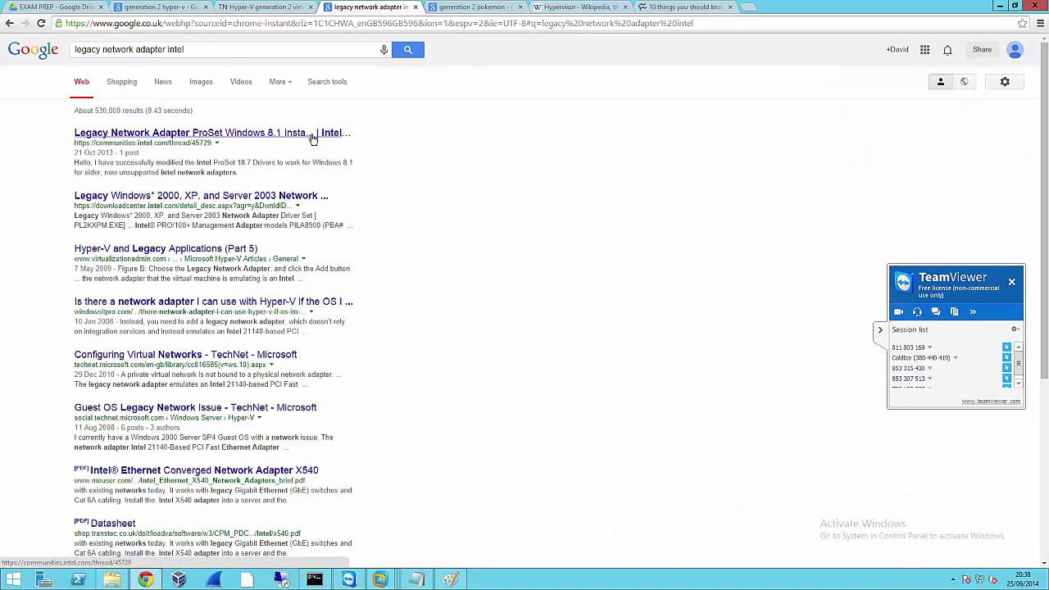
{"action": "right_click", "coordinate": [246, 139]}
{"action": "left_click", "coordinate": [262, 141]}
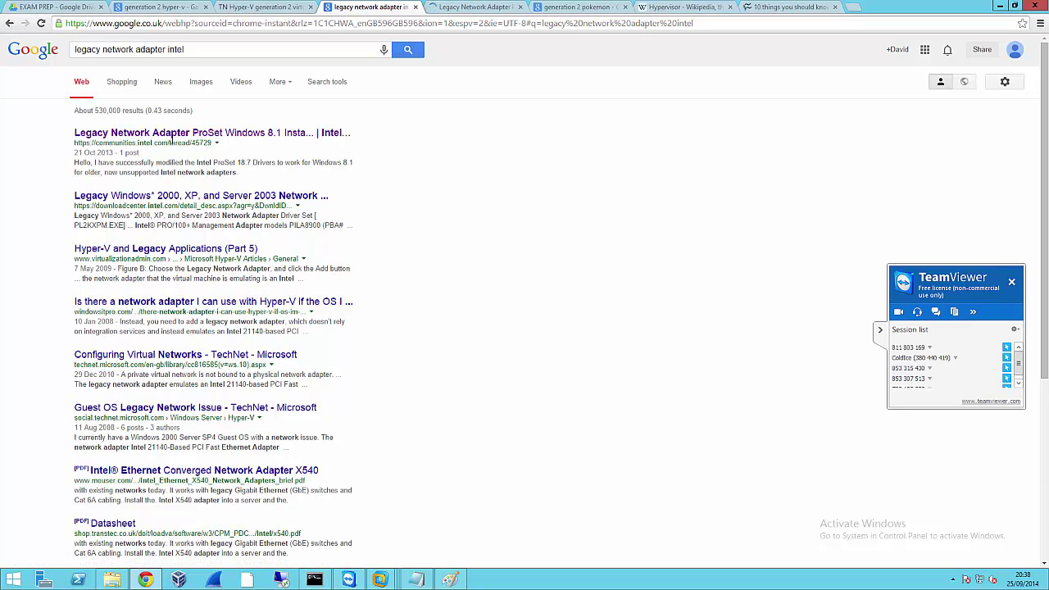
{"action": "right_click", "coordinate": [249, 257]}
{"action": "left_click", "coordinate": [271, 258]}
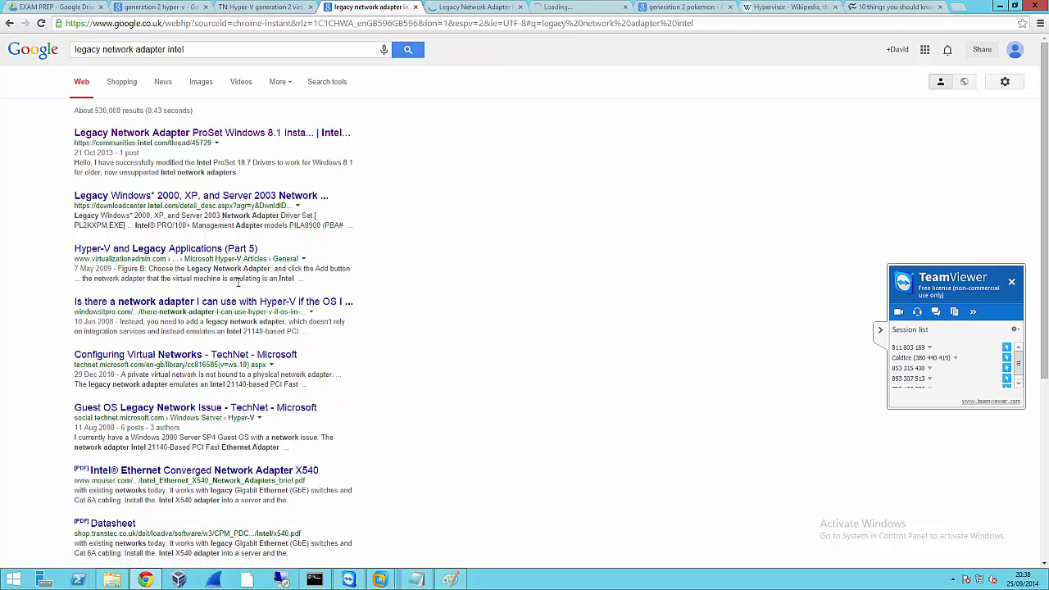
Step: Switch to the Hyper-V and Legacy Applications Part 5 article and scroll down through it
{"action": "mouse_move", "coordinate": [553, 7]}
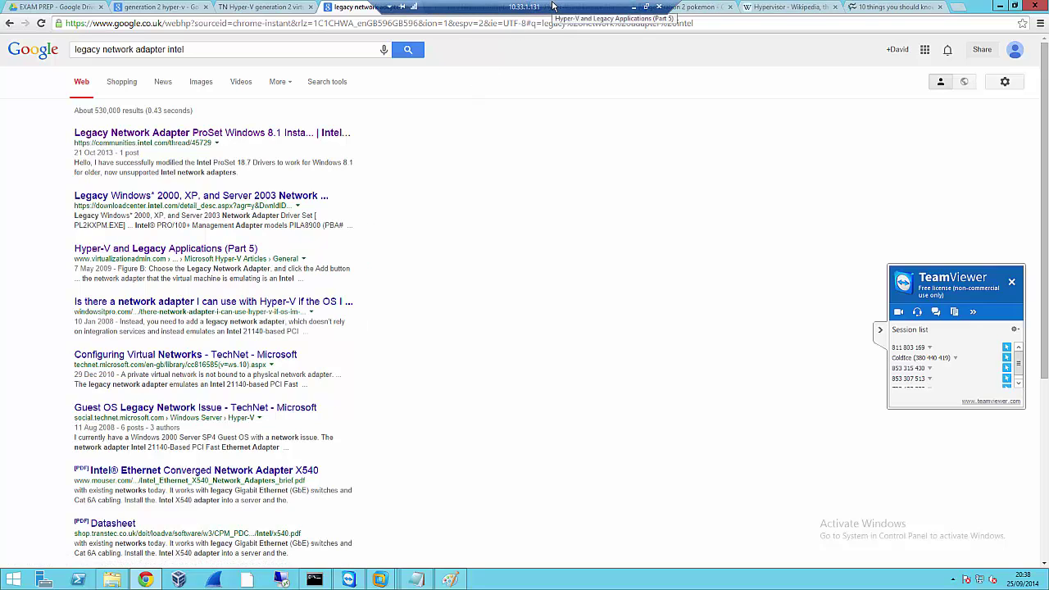
{"action": "left_click", "coordinate": [565, 7]}
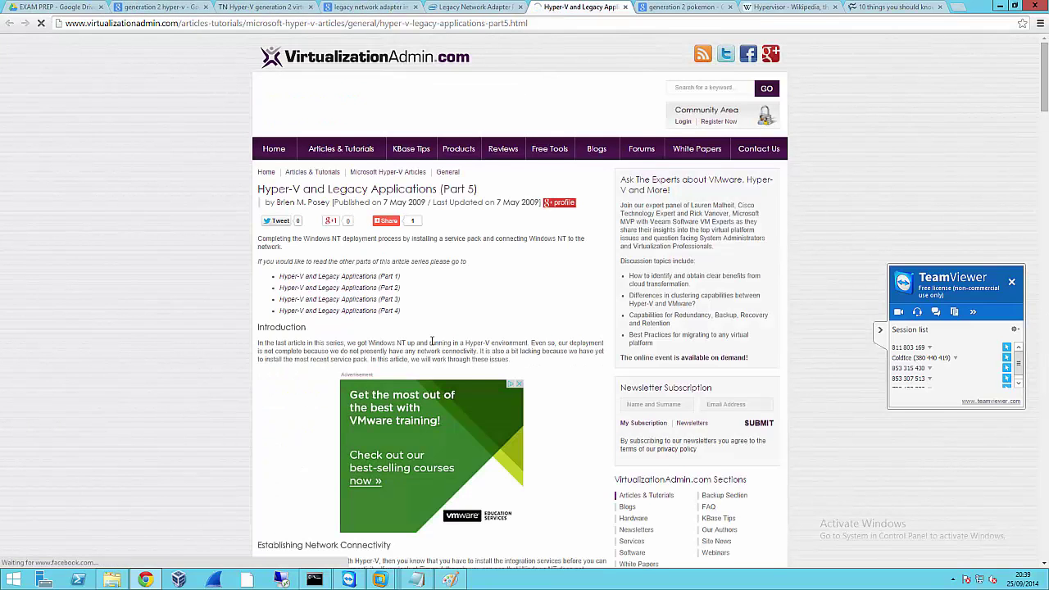
{"action": "scroll", "coordinate": [432, 339], "scroll_direction": "down", "scroll_amount": 3}
{"action": "scroll", "coordinate": [432, 339], "scroll_direction": "down", "scroll_amount": 3}
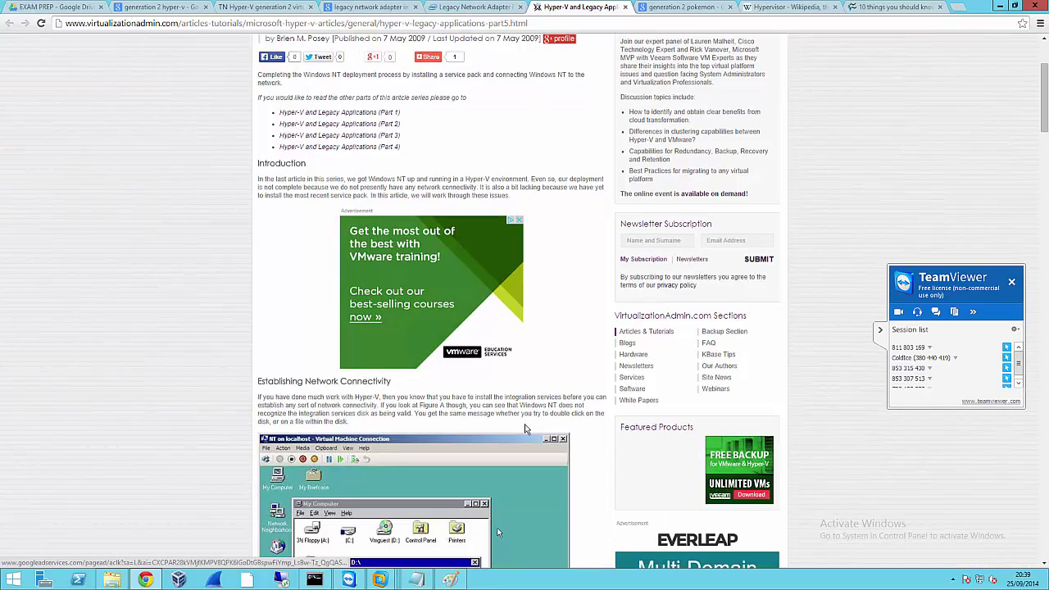
{"action": "scroll", "coordinate": [526, 421], "scroll_direction": "down", "scroll_amount": 10}
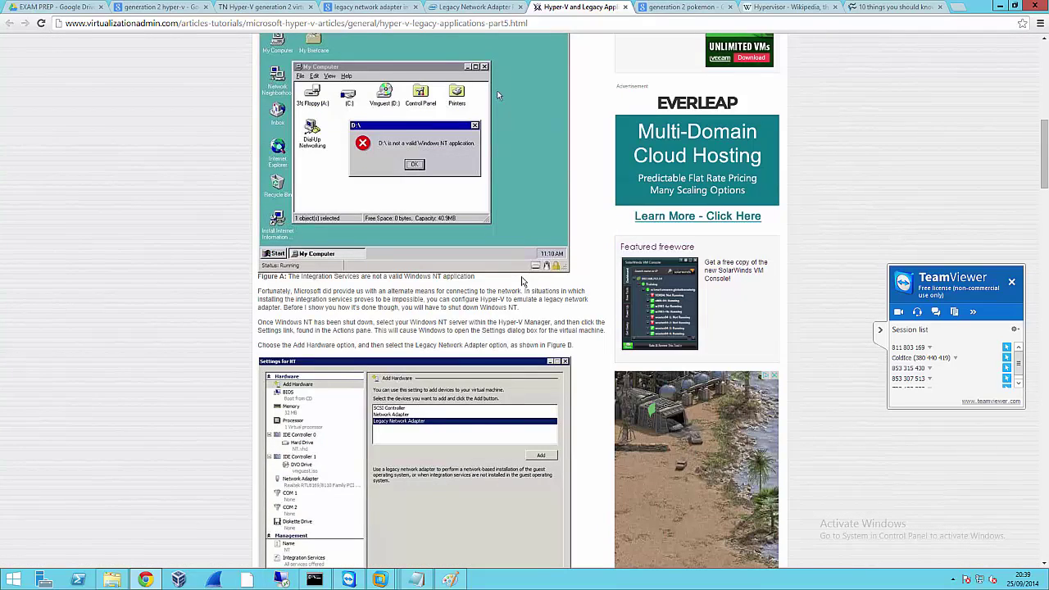
Step: Find 'emula' in the article and highlight the emulated card name 'Intel 21140'
{"action": "key", "text": "ctrl+f"}
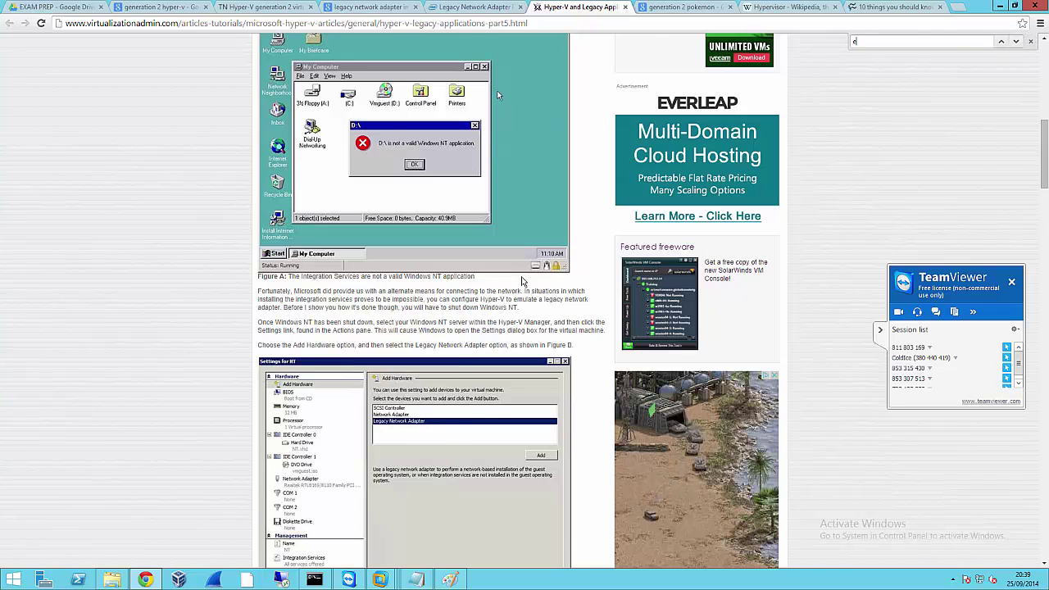
{"action": "type", "text": "emul"}
{"action": "type", "text": "a"}
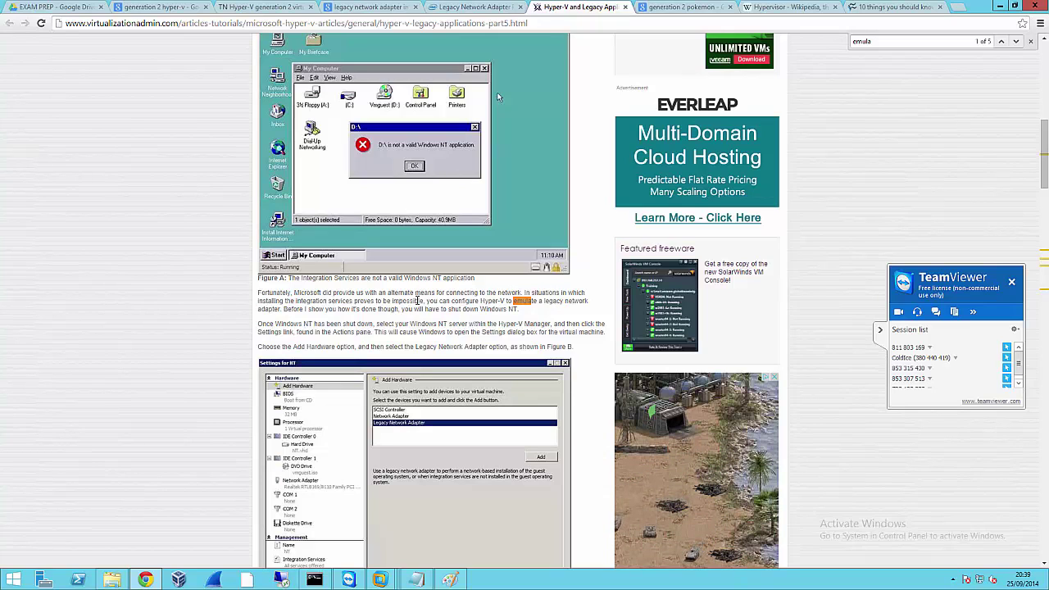
{"action": "left_click", "coordinate": [1018, 41]}
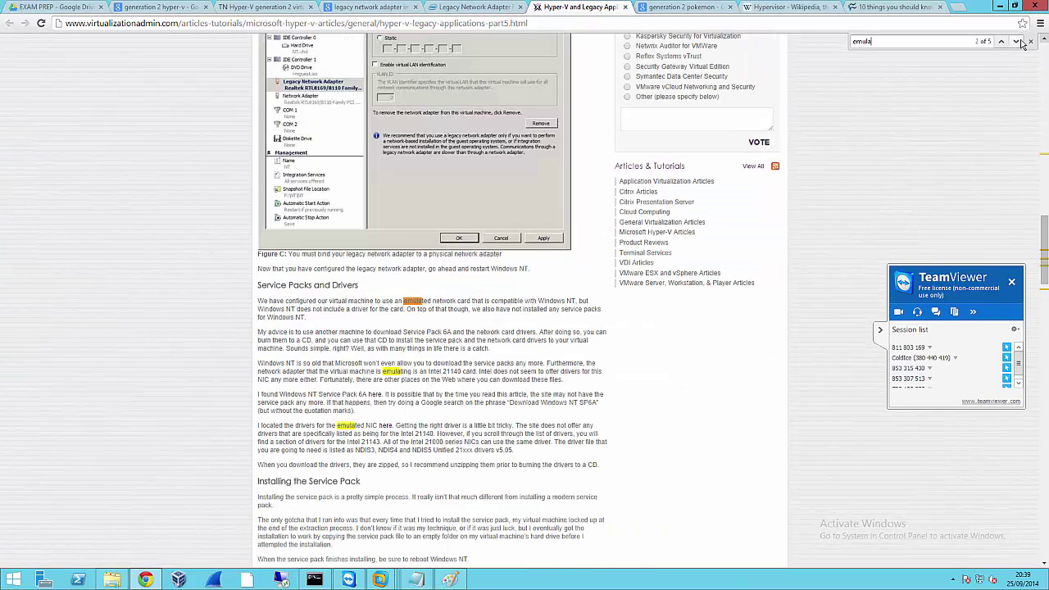
{"action": "left_click", "coordinate": [1019, 41]}
{"action": "left_click_drag", "start_coordinate": [429, 373], "coordinate": [475, 373]}
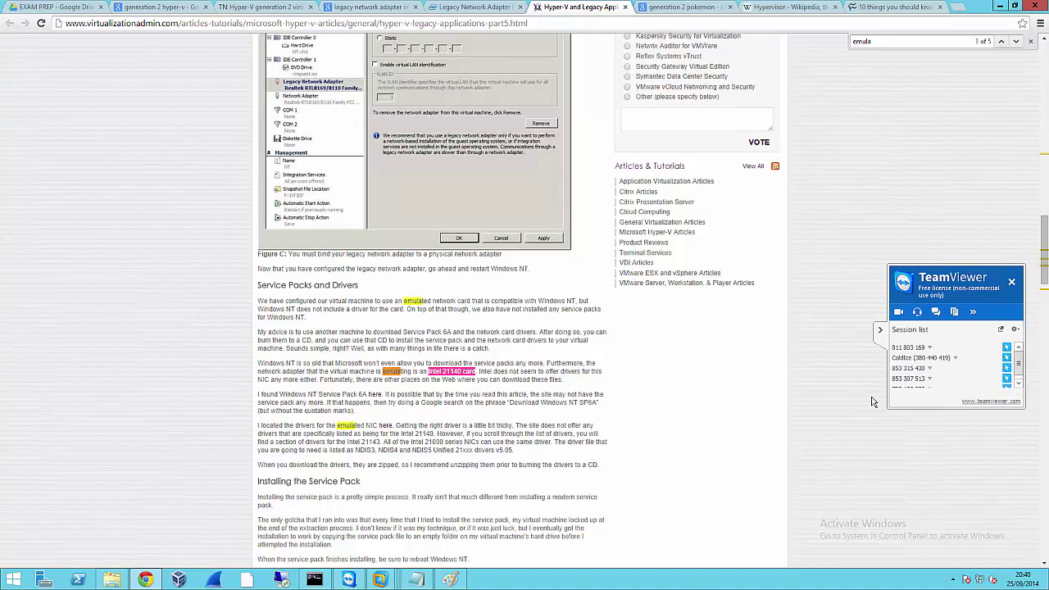
Step: Return to the HyperV-1 VM window, dismiss its shortcut menu and close test1Gen1's settings
{"action": "mouse_move", "coordinate": [380, 580]}
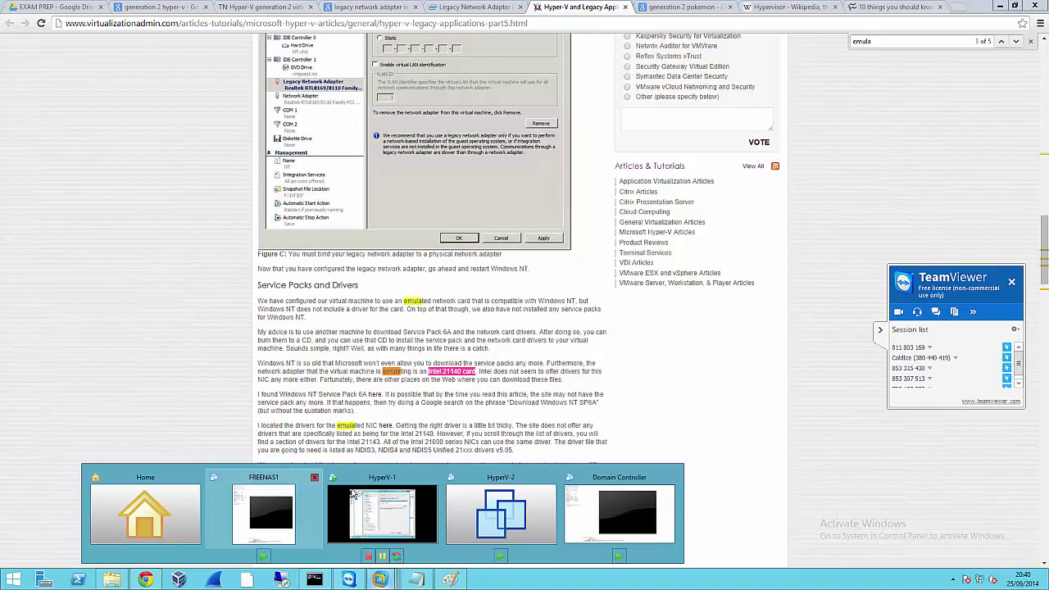
{"action": "left_click", "coordinate": [391, 507]}
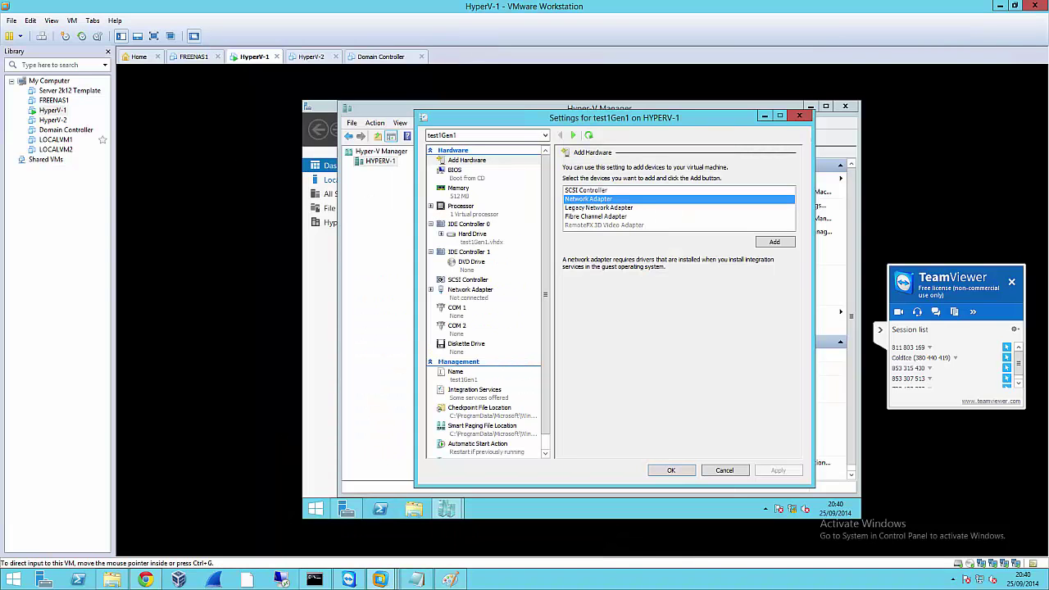
{"action": "right_click", "coordinate": [51, 112]}
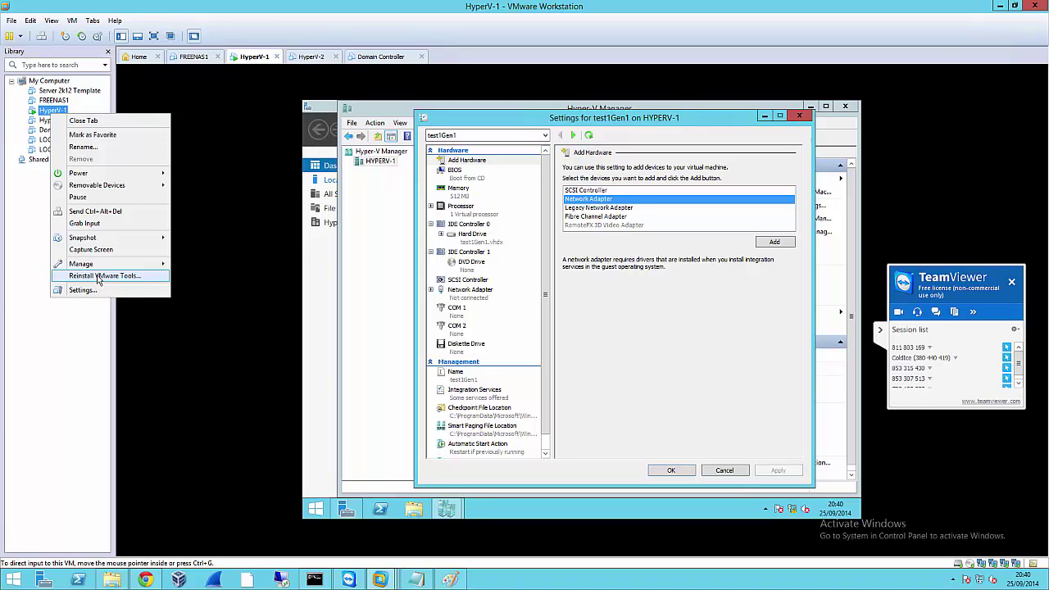
{"action": "left_click", "coordinate": [159, 392]}
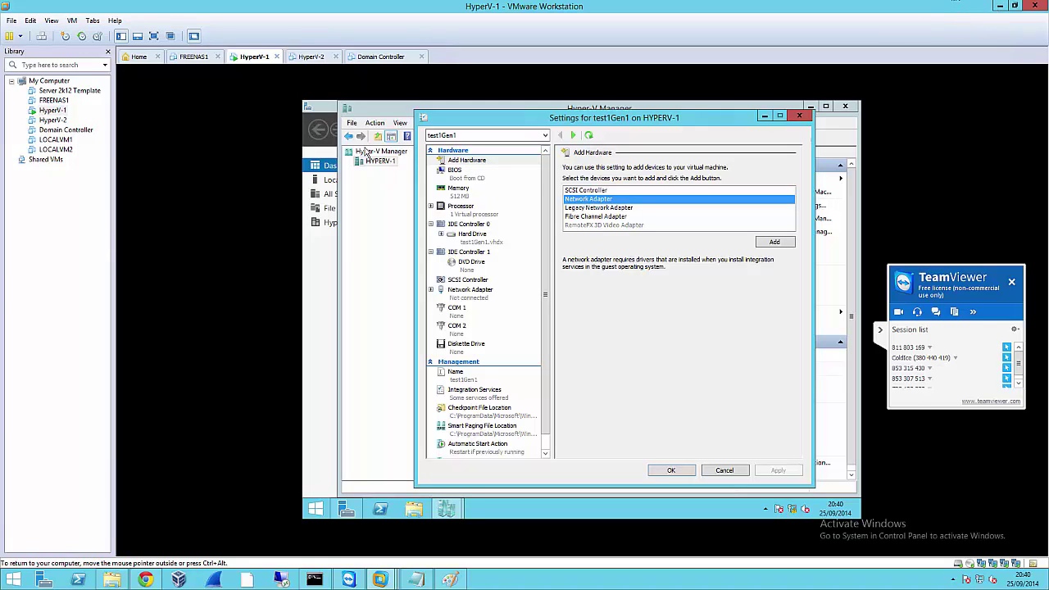
{"action": "left_click", "coordinate": [791, 114]}
{"action": "right_click", "coordinate": [518, 185]}
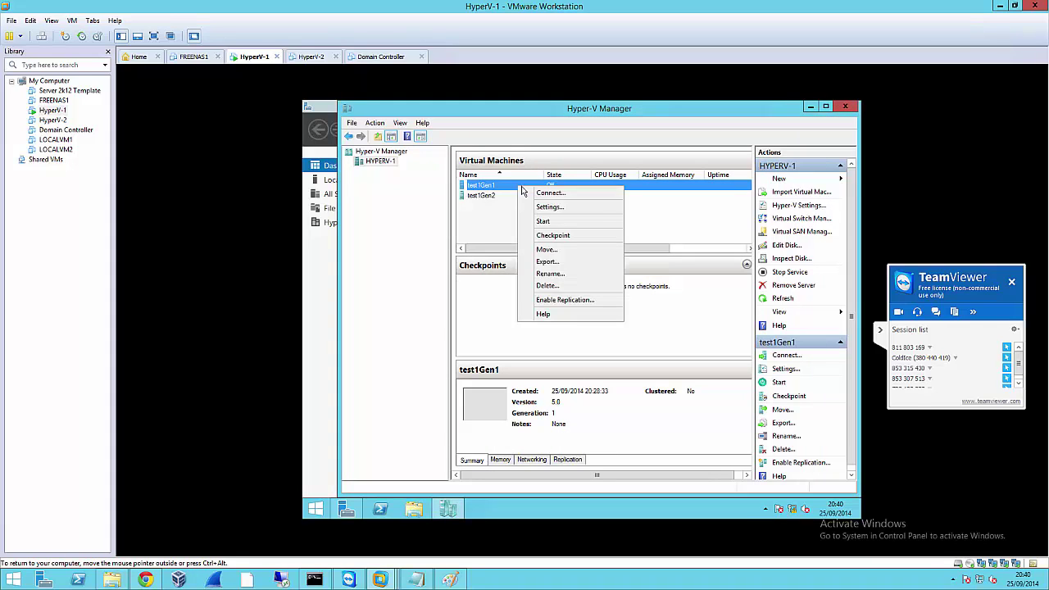
{"action": "left_click", "coordinate": [547, 207]}
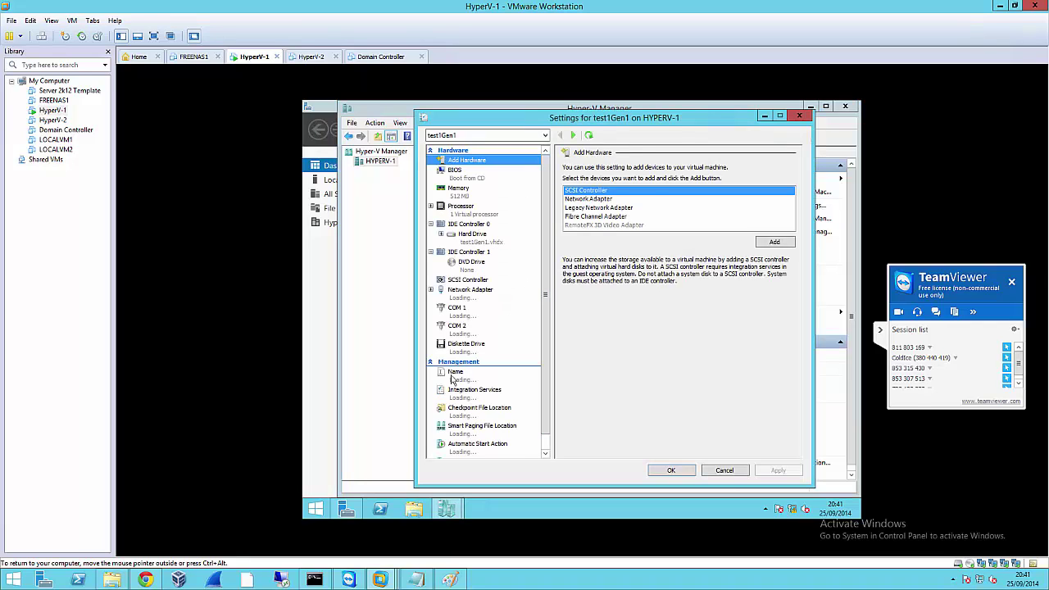
{"action": "left_click", "coordinate": [463, 393]}
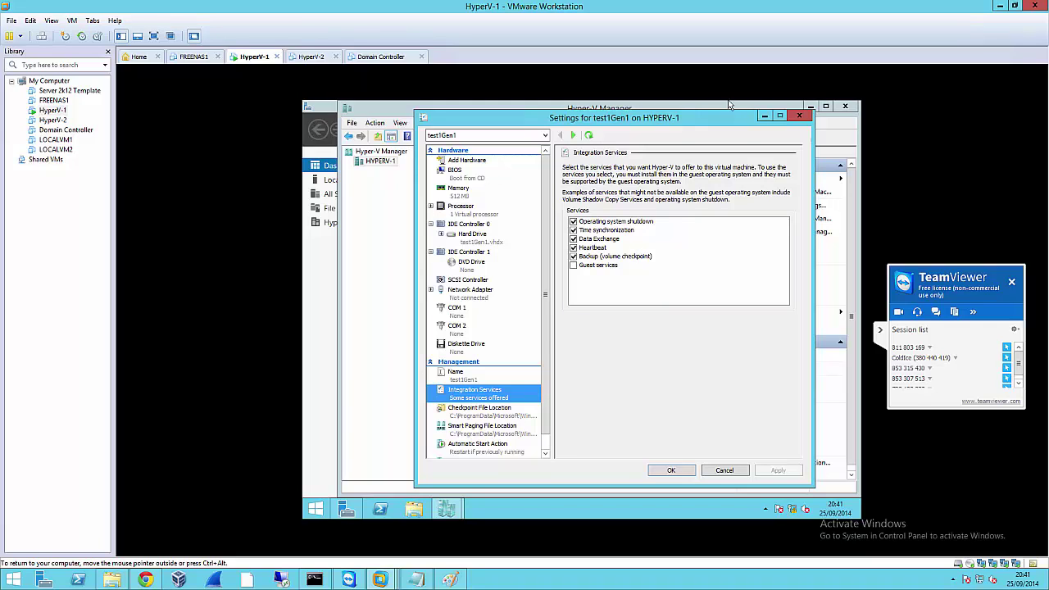
{"action": "left_click", "coordinate": [799, 116]}
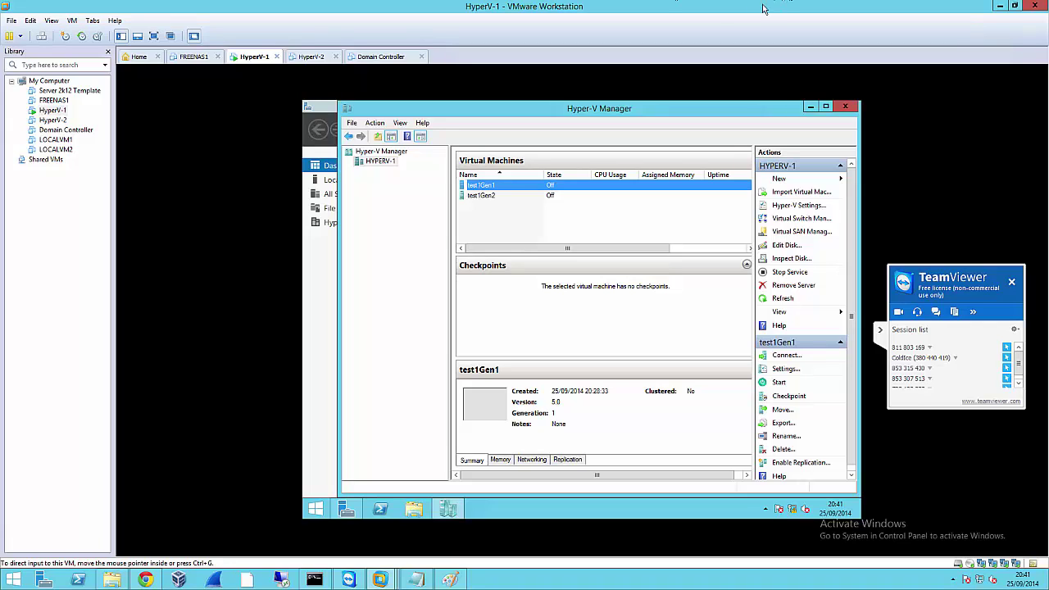
{"action": "mouse_move", "coordinate": [701, 5]}
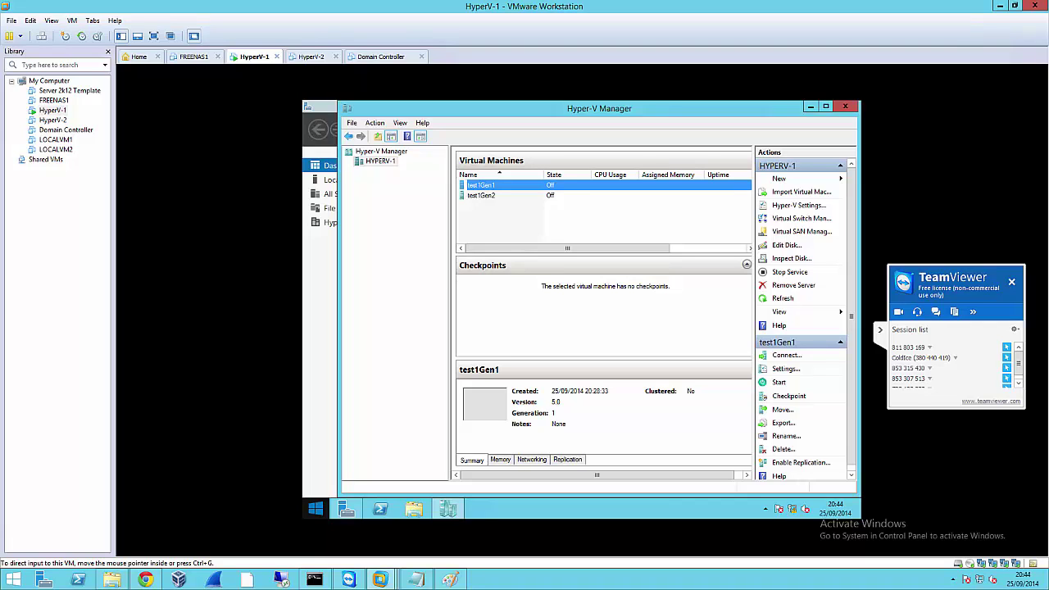
Step: View test1Gen2's Network Adapter hardware description, then the Intel legacy network adapter thread in Chrome
{"action": "left_click", "coordinate": [491, 199]}
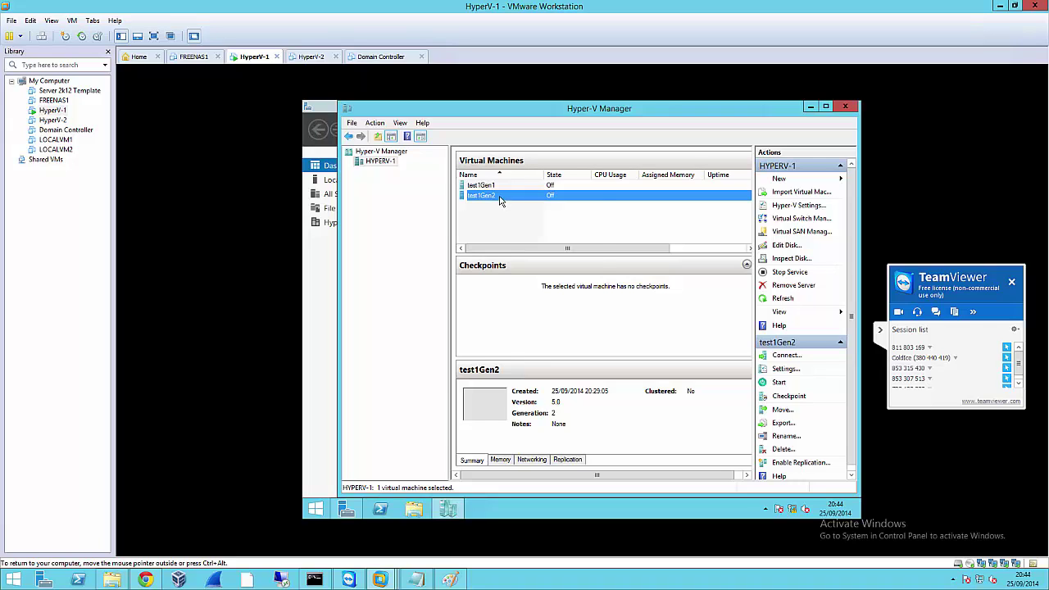
{"action": "right_click", "coordinate": [500, 200]}
{"action": "left_click", "coordinate": [531, 218]}
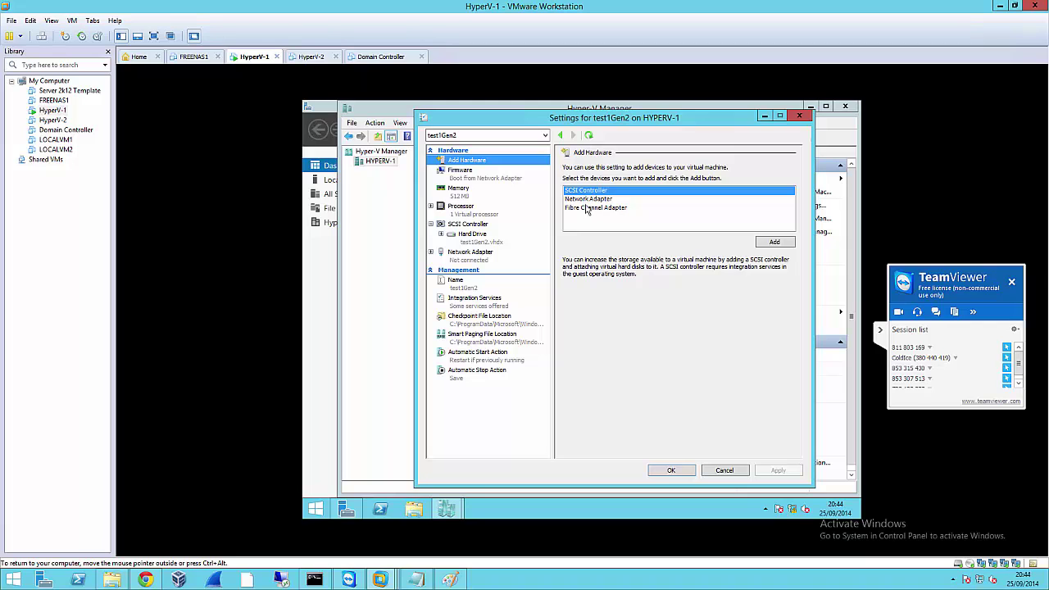
{"action": "left_click", "coordinate": [588, 200]}
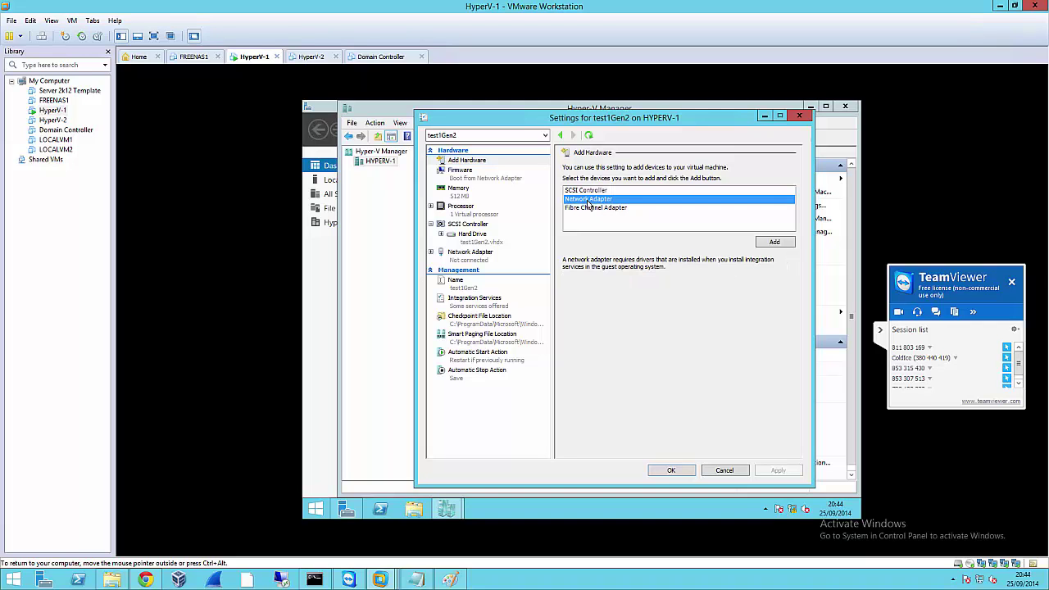
{"action": "left_click", "coordinate": [146, 579]}
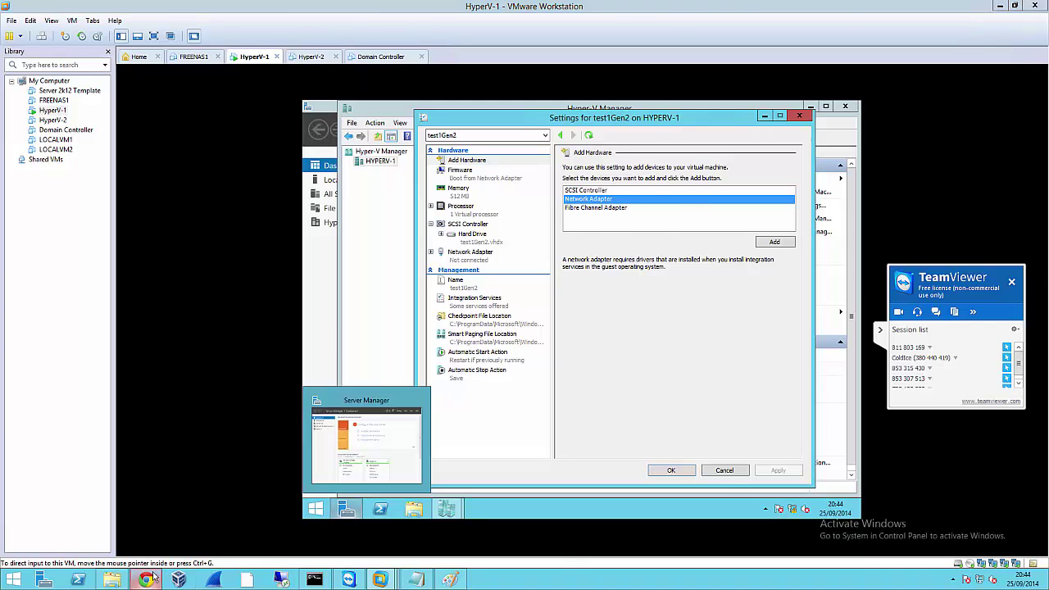
{"action": "left_click", "coordinate": [484, 10]}
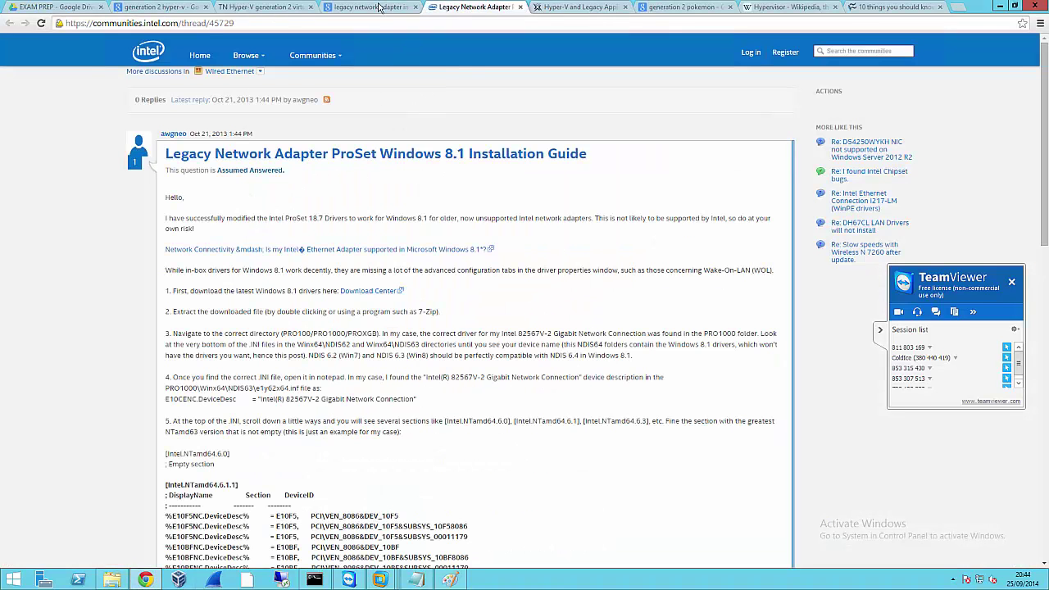
Step: Go back to the Google results tab for 'legacy network adapter intel'
{"action": "left_click", "coordinate": [380, 8]}
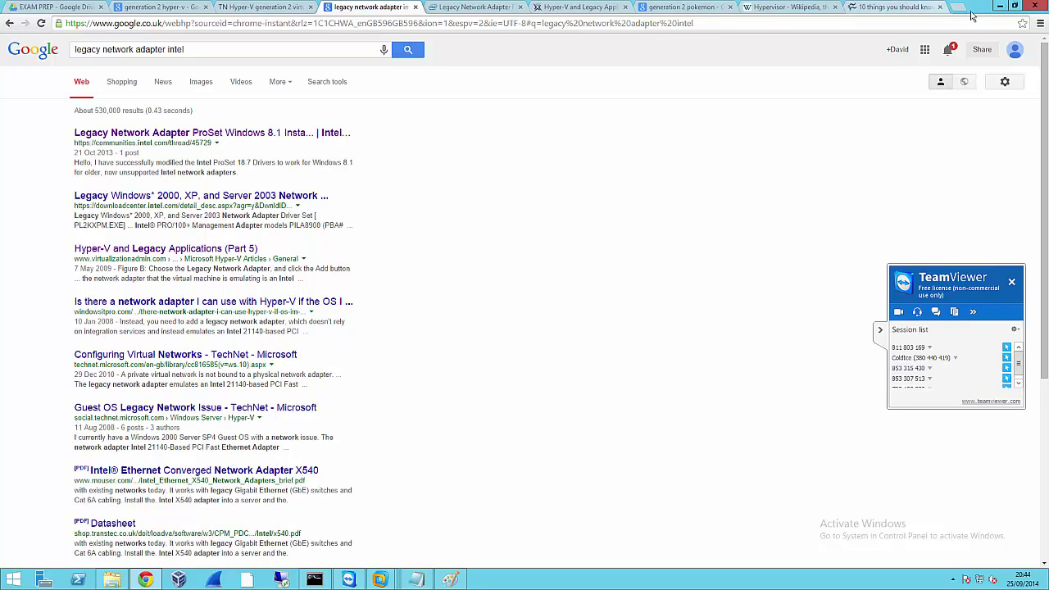
{"action": "mouse_move", "coordinate": [427, 585]}
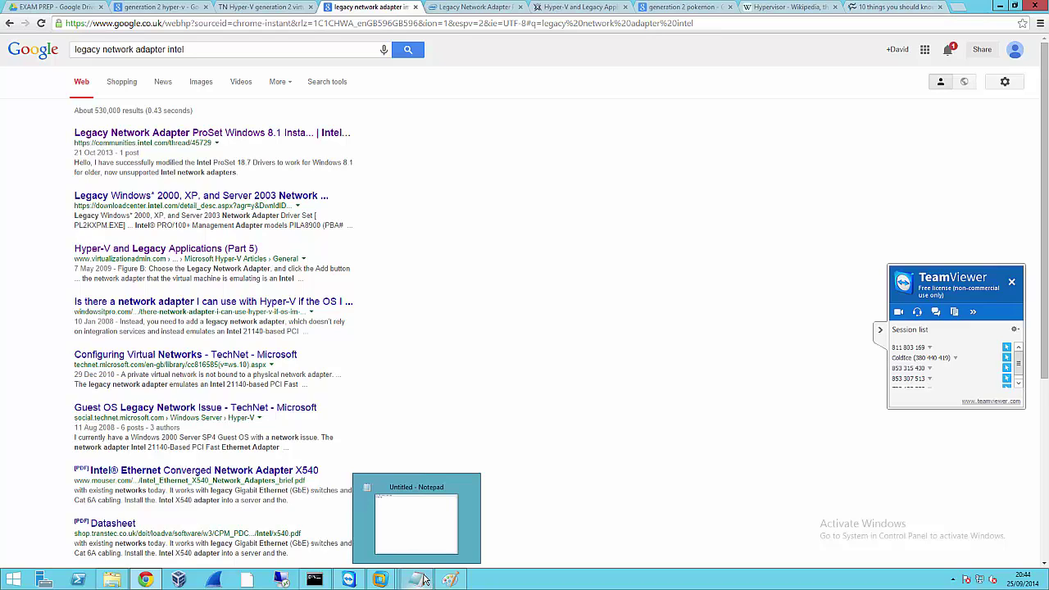
Step: In HyperV-1, switch settings to test1Gen1 and compare Legacy versus standard Network Adapter descriptions
{"action": "mouse_move", "coordinate": [379, 580]}
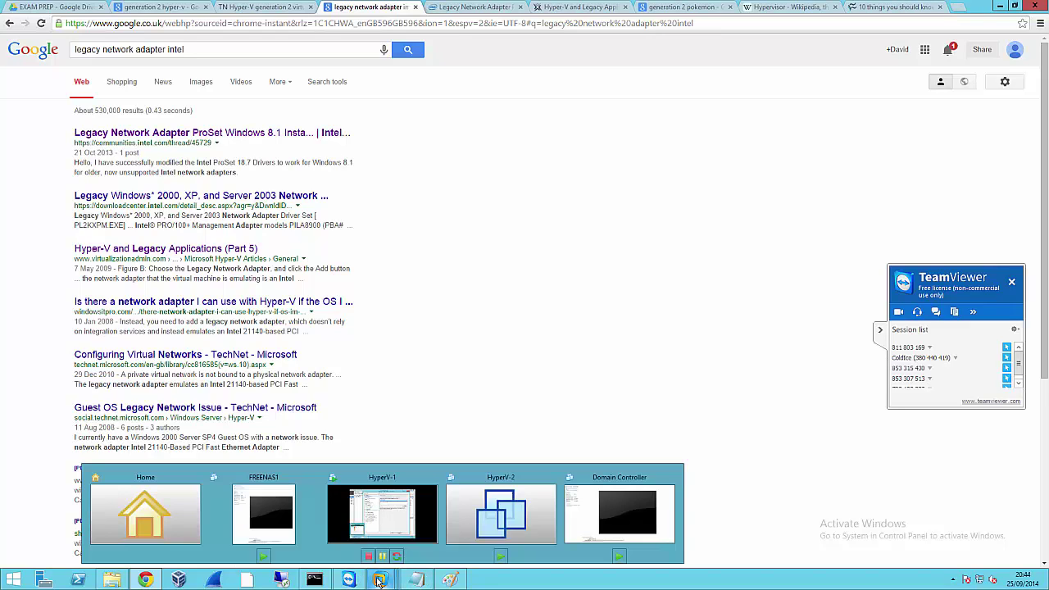
{"action": "left_click", "coordinate": [394, 516]}
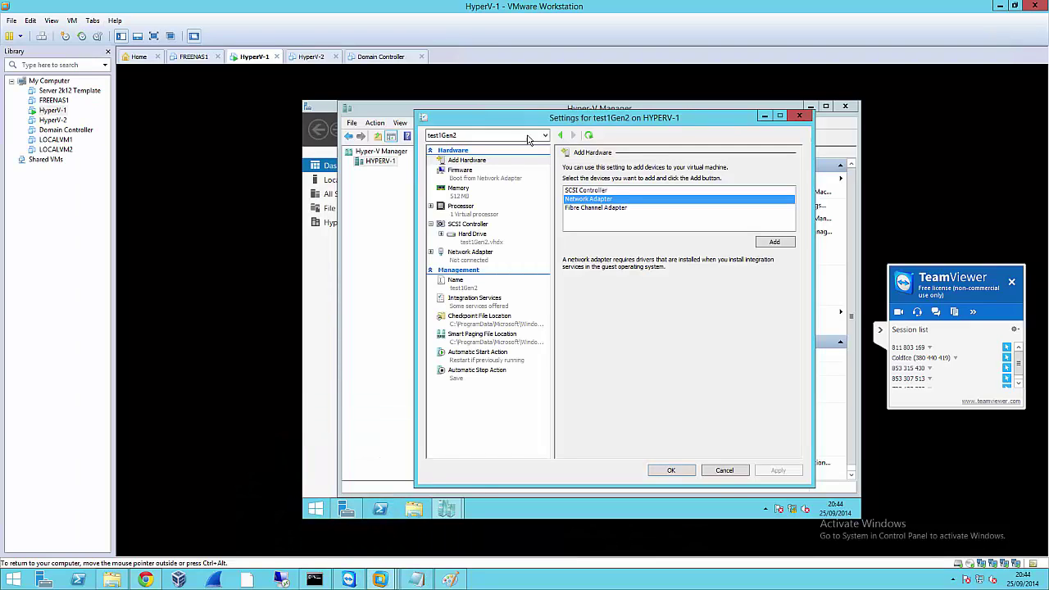
{"action": "left_click", "coordinate": [558, 136]}
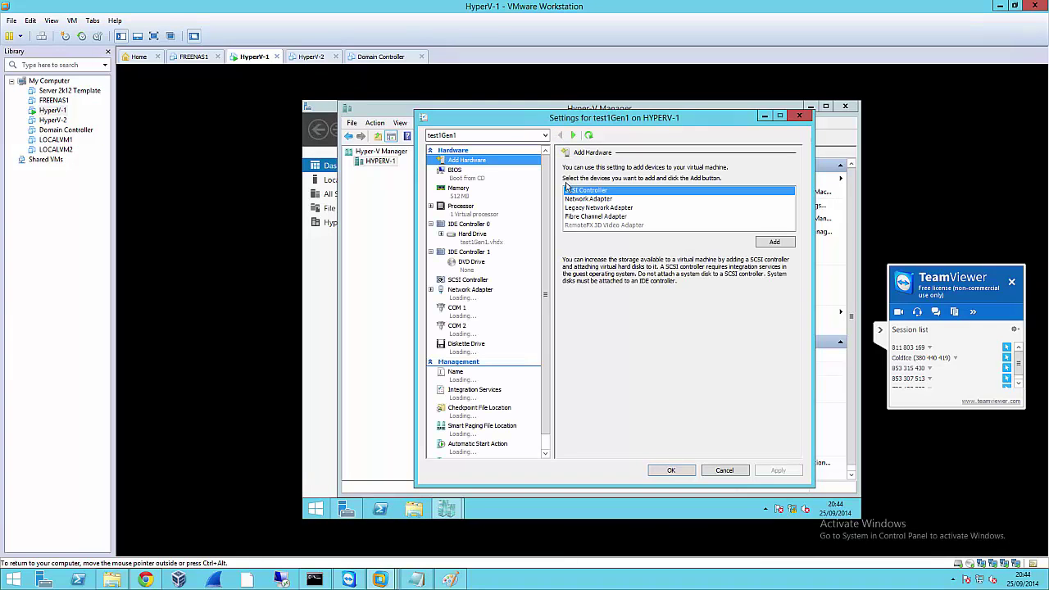
{"action": "left_click", "coordinate": [582, 208]}
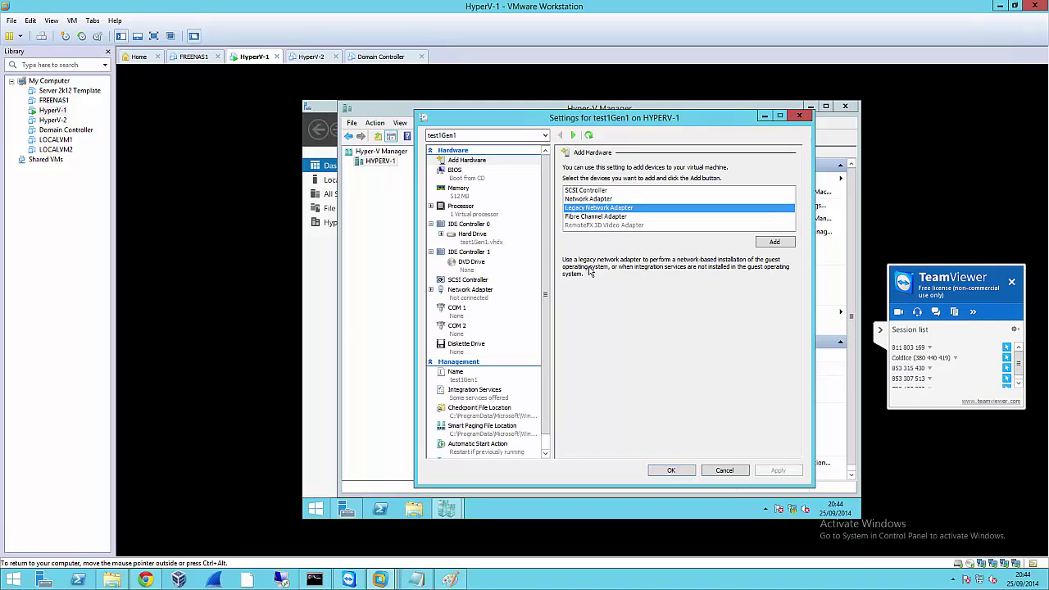
{"action": "left_click", "coordinate": [585, 200]}
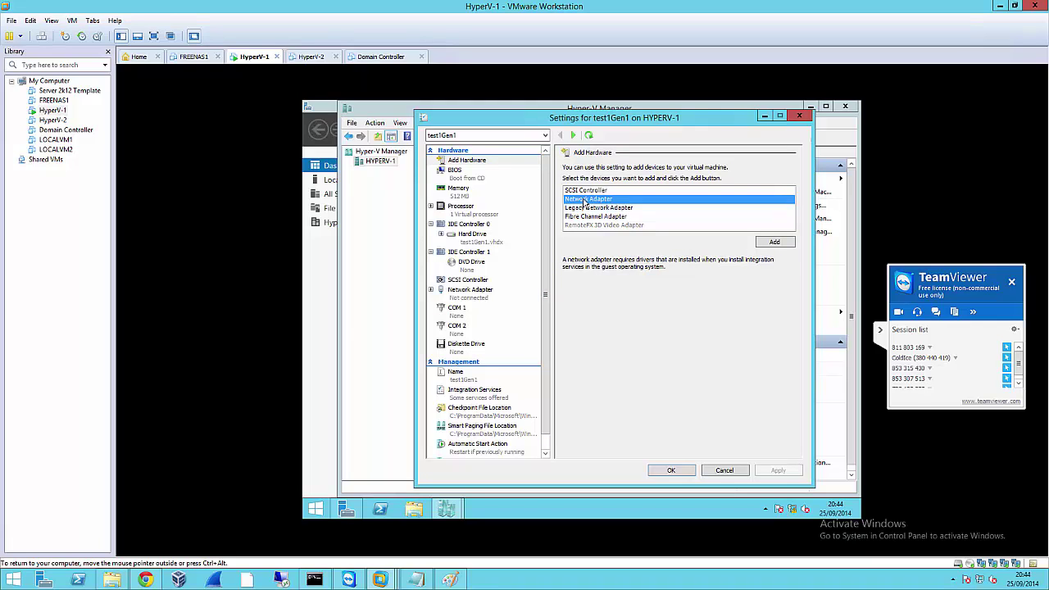
Step: Close test1Gen1's settings, run the New Virtual Machine Wizard to Assign Memory, then cancel it
{"action": "left_click", "coordinate": [801, 119]}
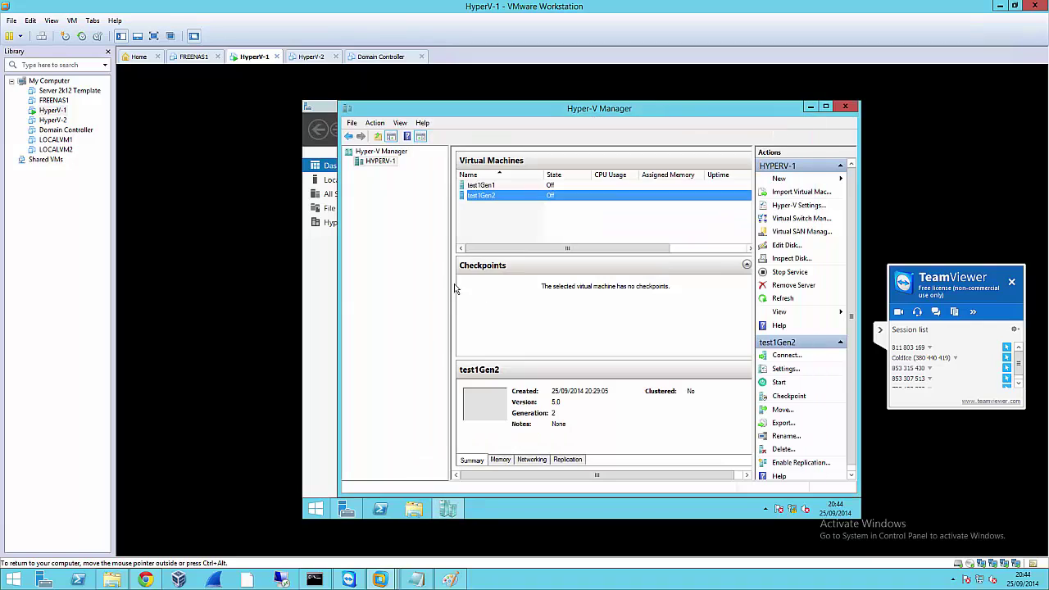
{"action": "right_click", "coordinate": [385, 164]}
{"action": "mouse_move", "coordinate": [494, 168]}
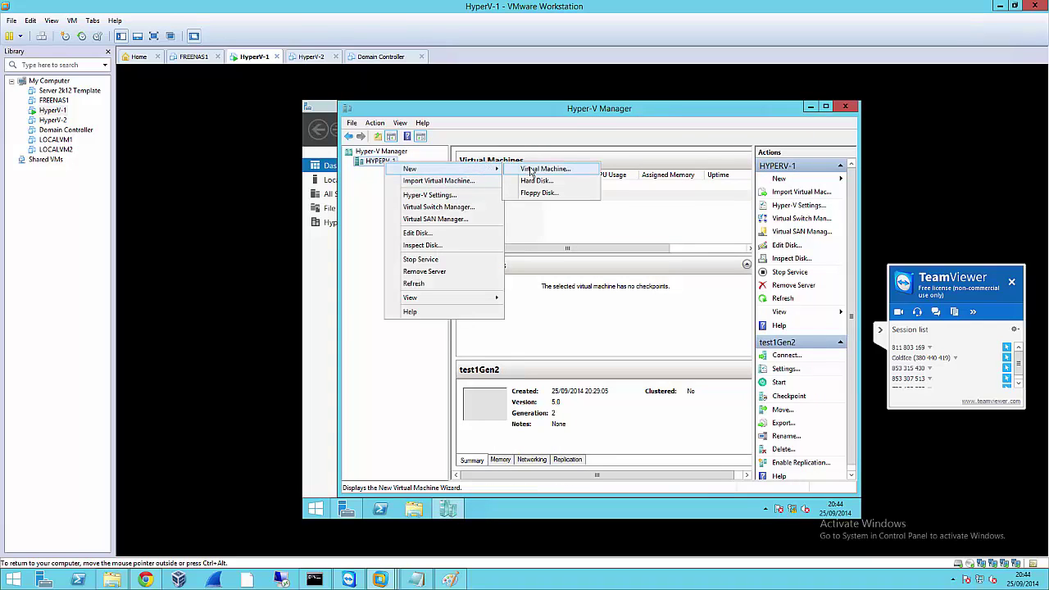
{"action": "left_click", "coordinate": [533, 169]}
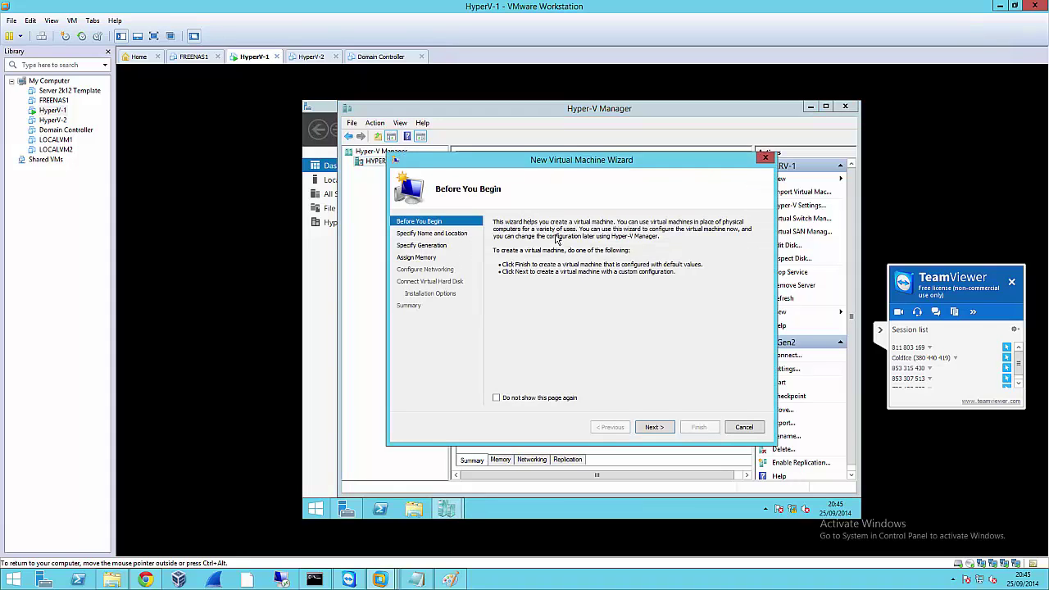
{"action": "left_click", "coordinate": [647, 427]}
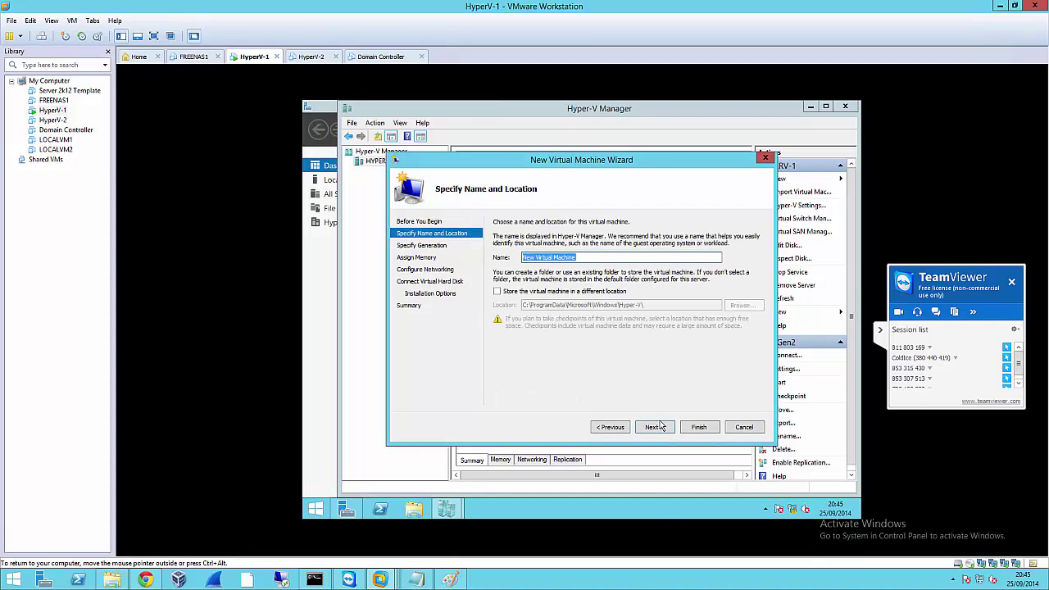
{"action": "left_click", "coordinate": [660, 425]}
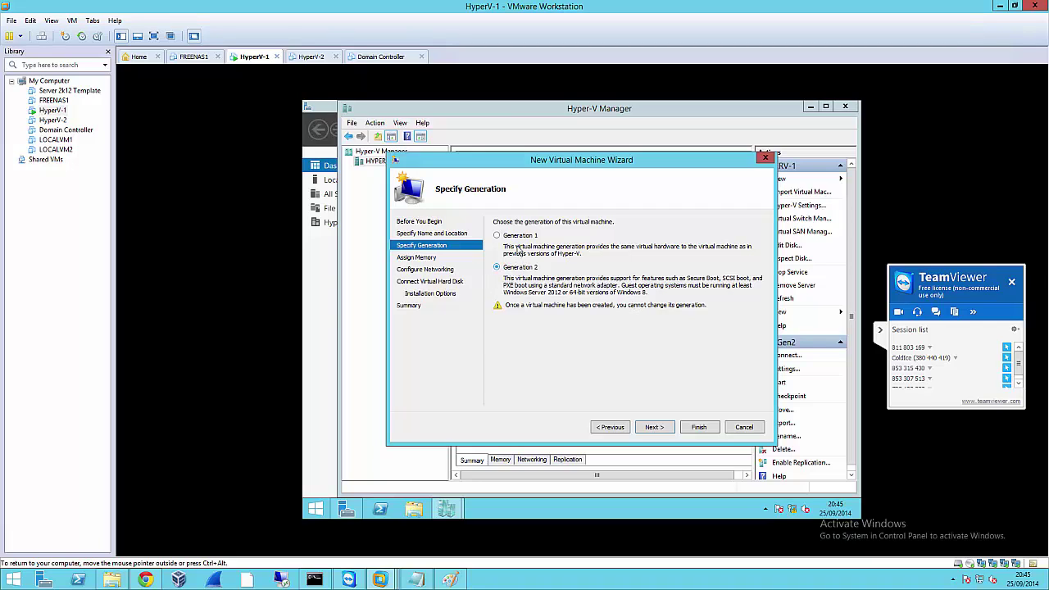
{"action": "left_click", "coordinate": [654, 427]}
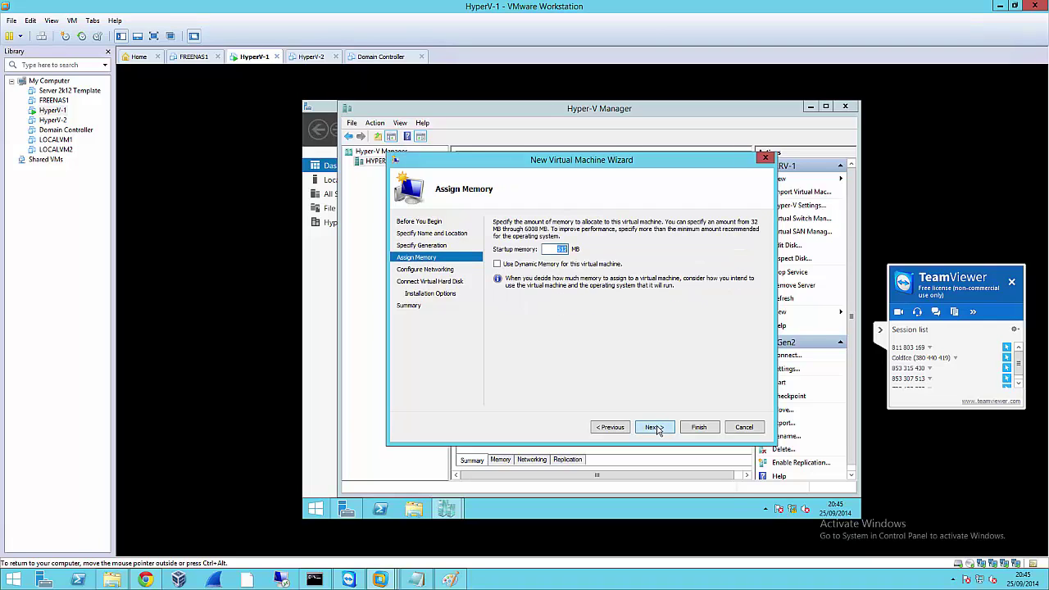
{"action": "left_click", "coordinate": [742, 427]}
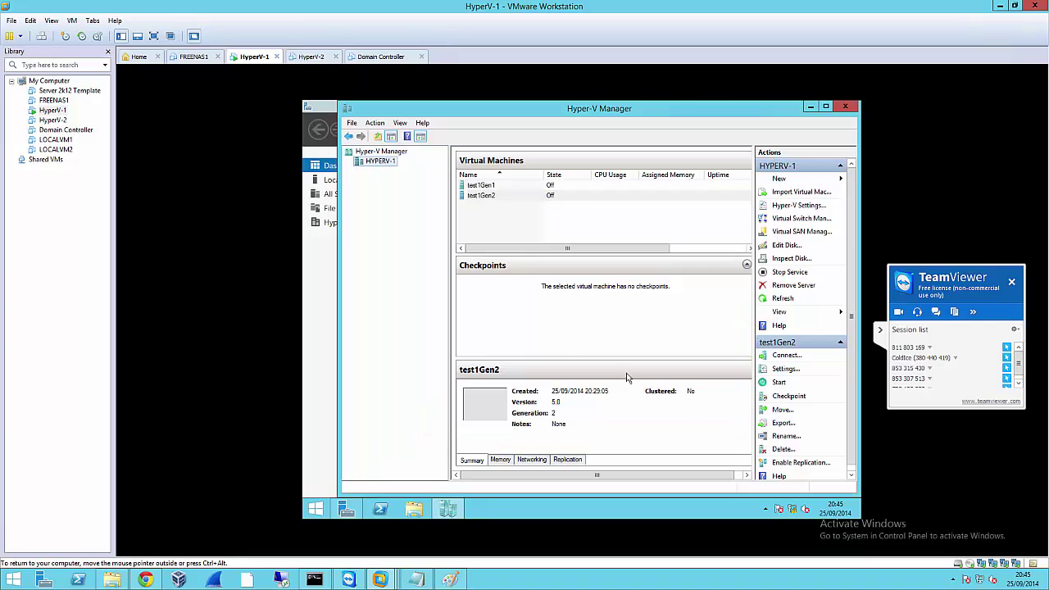
Step: Open test1Gen1's Memory settings and select the 512 MB Startup RAM value
{"action": "right_click", "coordinate": [480, 189]}
{"action": "left_click", "coordinate": [497, 203]}
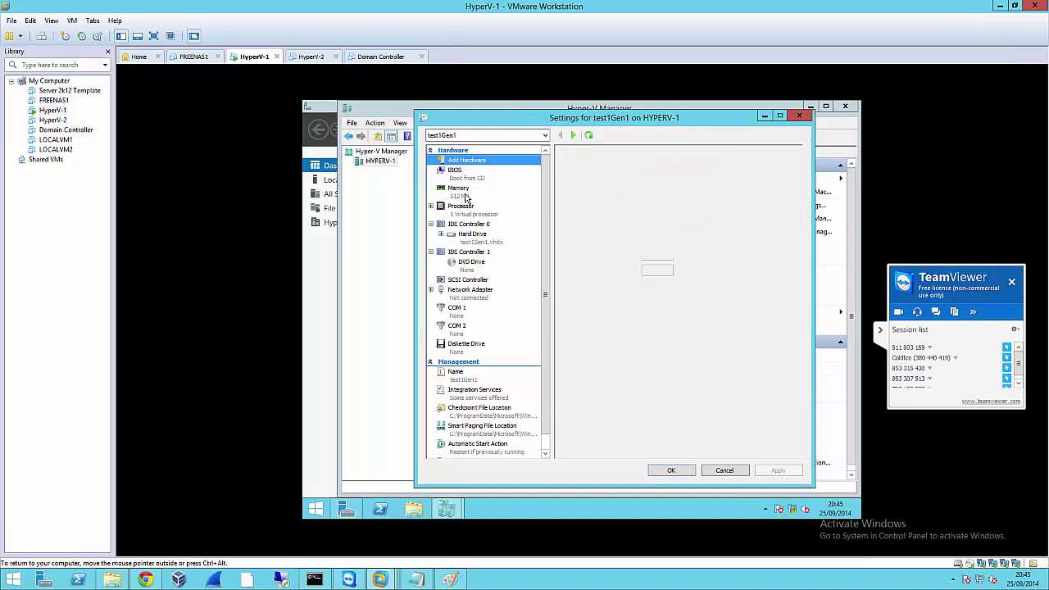
{"action": "left_click", "coordinate": [465, 197]}
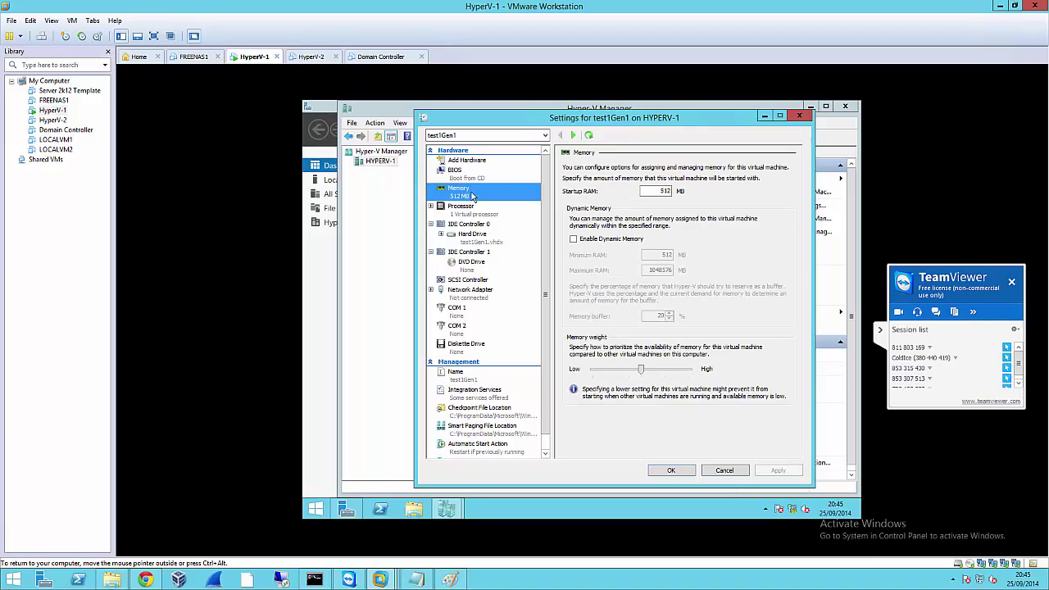
{"action": "double_click", "coordinate": [656, 190]}
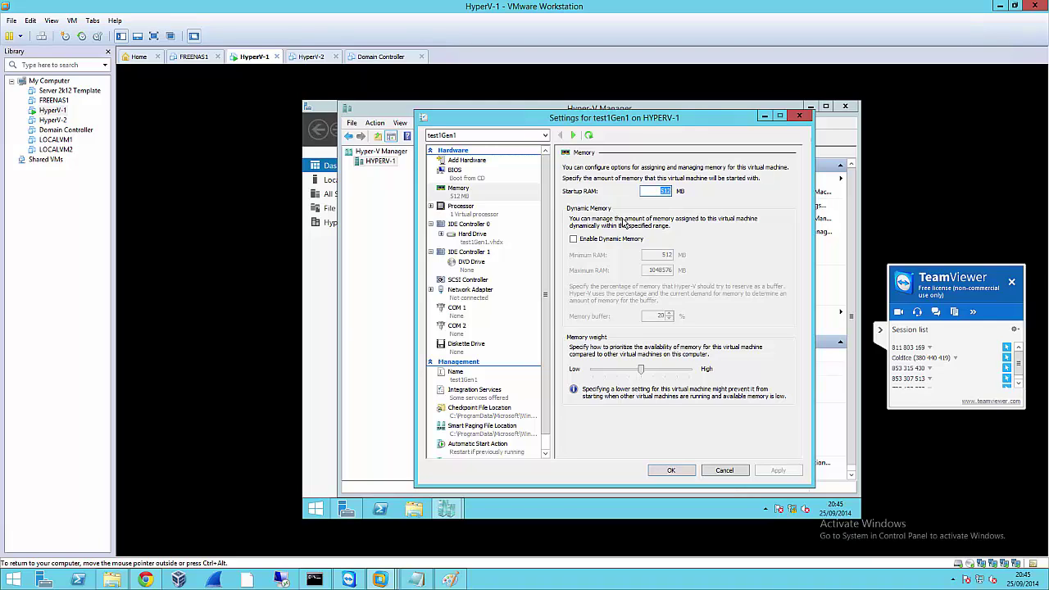
{"action": "key", "text": "ctrl+alt"}
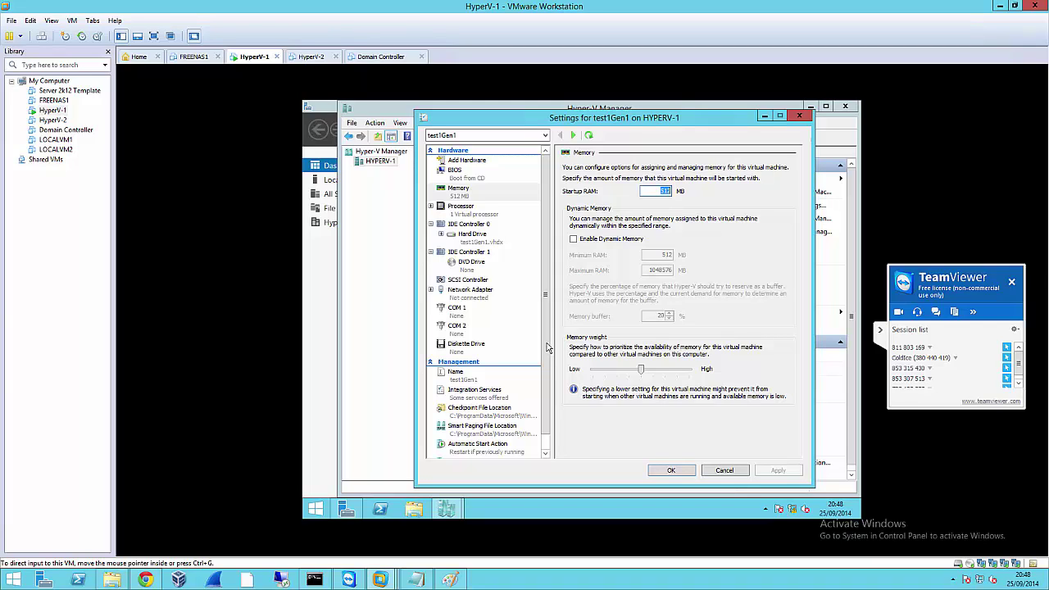
{"action": "key", "text": "alt"}
{"action": "mouse_move", "coordinate": [112, 580]}
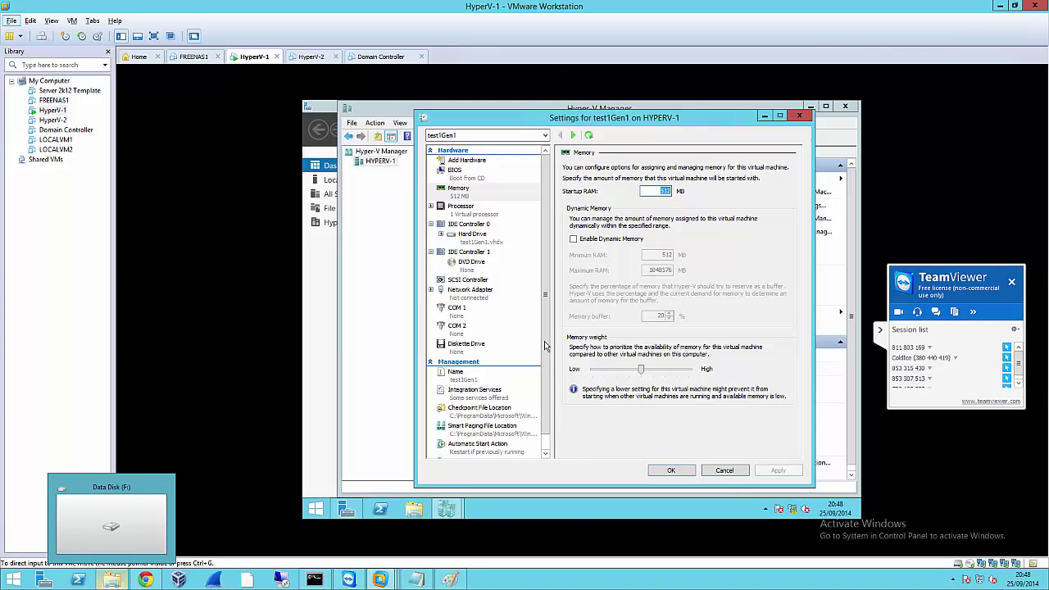
Step: Replace the 512 Startup RAM value with 2048 and tick Enable Dynamic Memory
{"action": "left_click", "coordinate": [655, 193]}
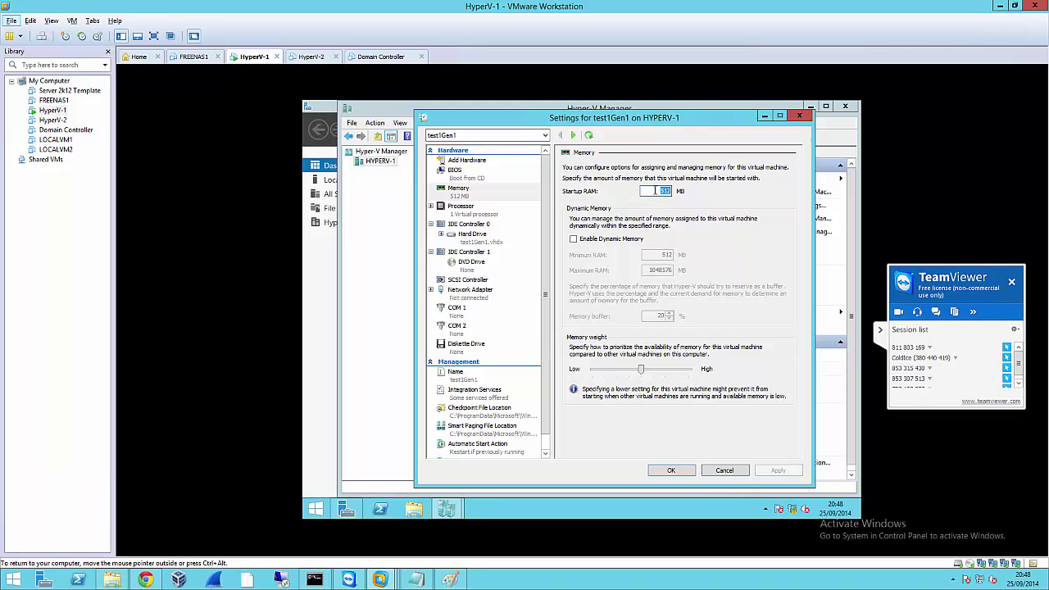
{"action": "left_click", "coordinate": [653, 191]}
{"action": "left_click_drag", "start_coordinate": [650, 190], "coordinate": [679, 189]}
{"action": "type", "text": "2048"}
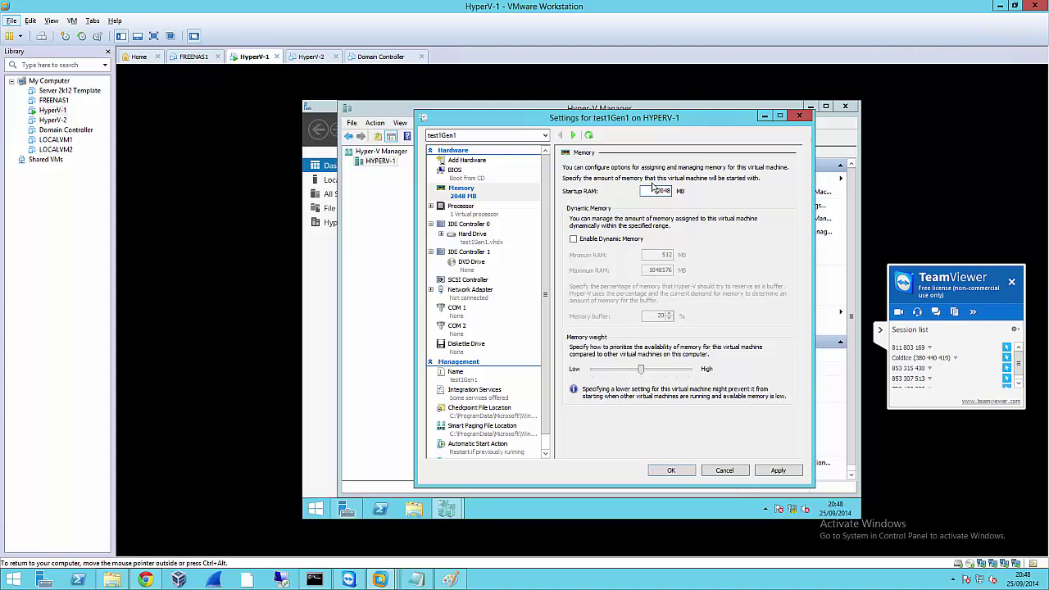
{"action": "left_click", "coordinate": [653, 188]}
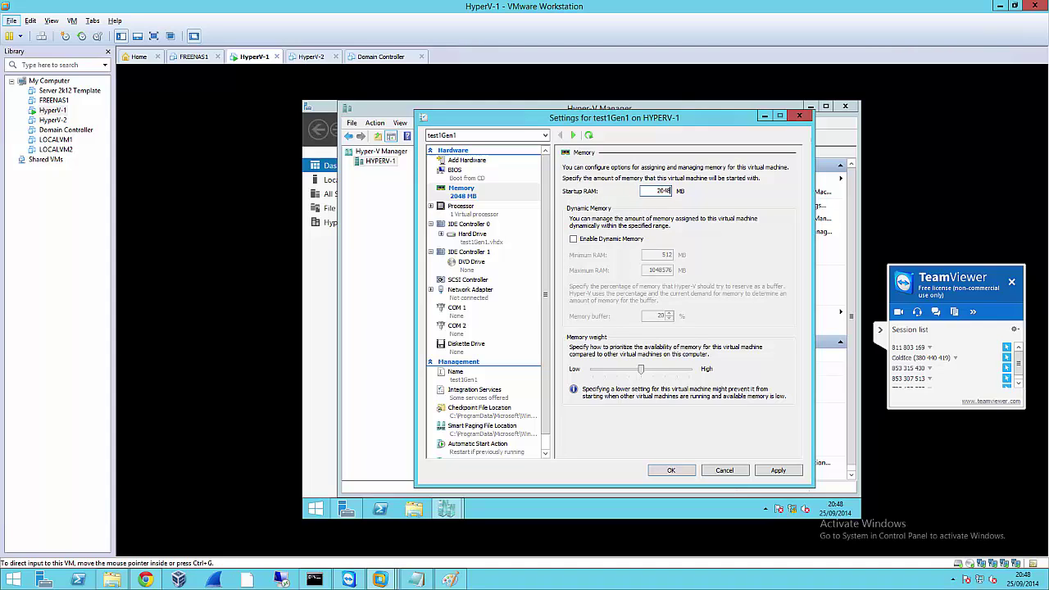
{"action": "left_click", "coordinate": [609, 241]}
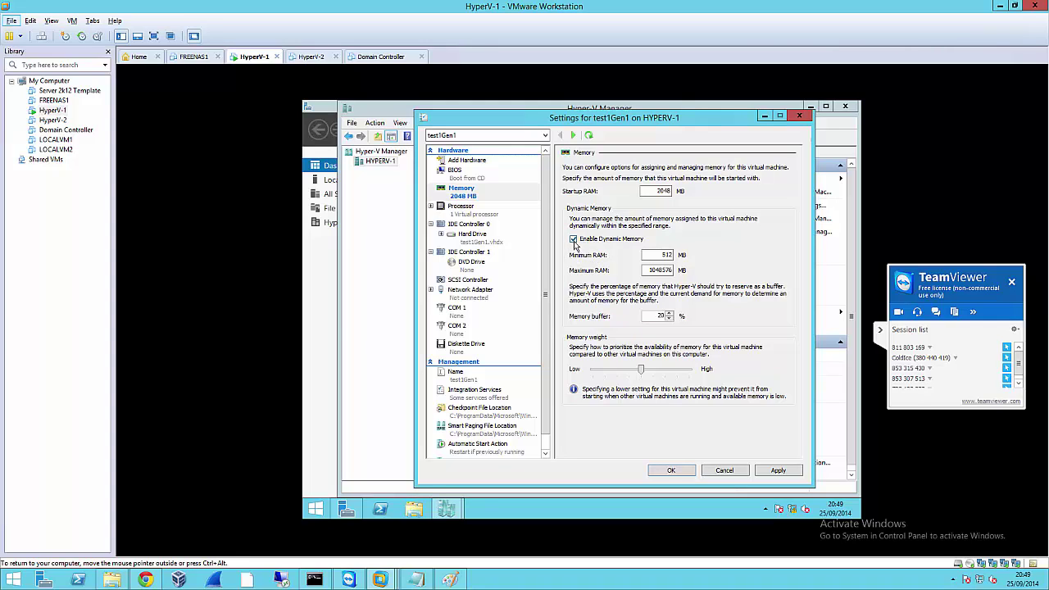
{"action": "left_click", "coordinate": [574, 239]}
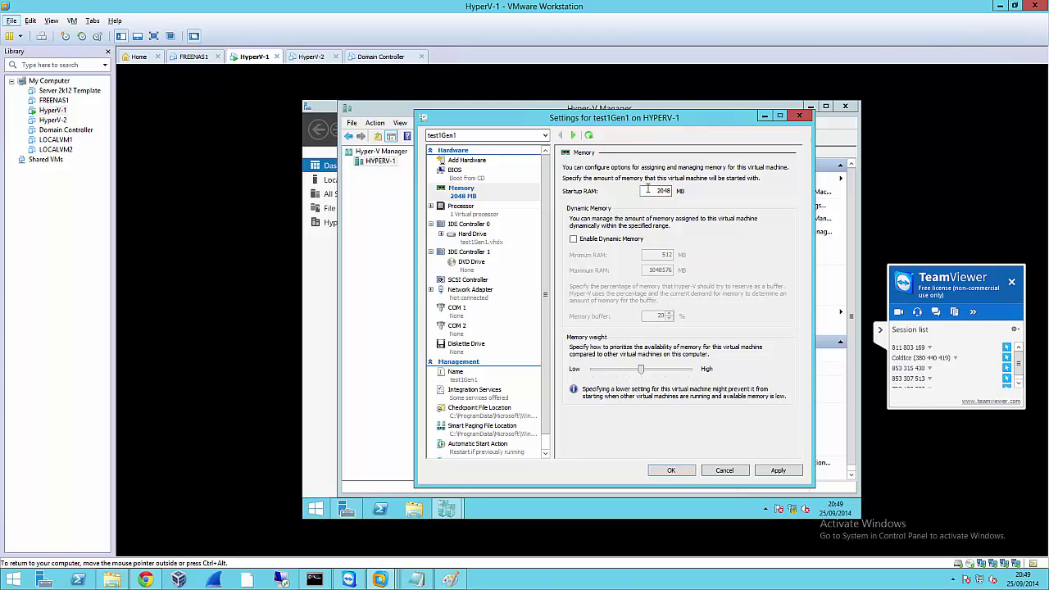
{"action": "left_click_drag", "start_coordinate": [643, 190], "coordinate": [704, 195]}
{"action": "left_click", "coordinate": [609, 239]}
{"action": "left_click_drag", "start_coordinate": [648, 191], "coordinate": [695, 185]}
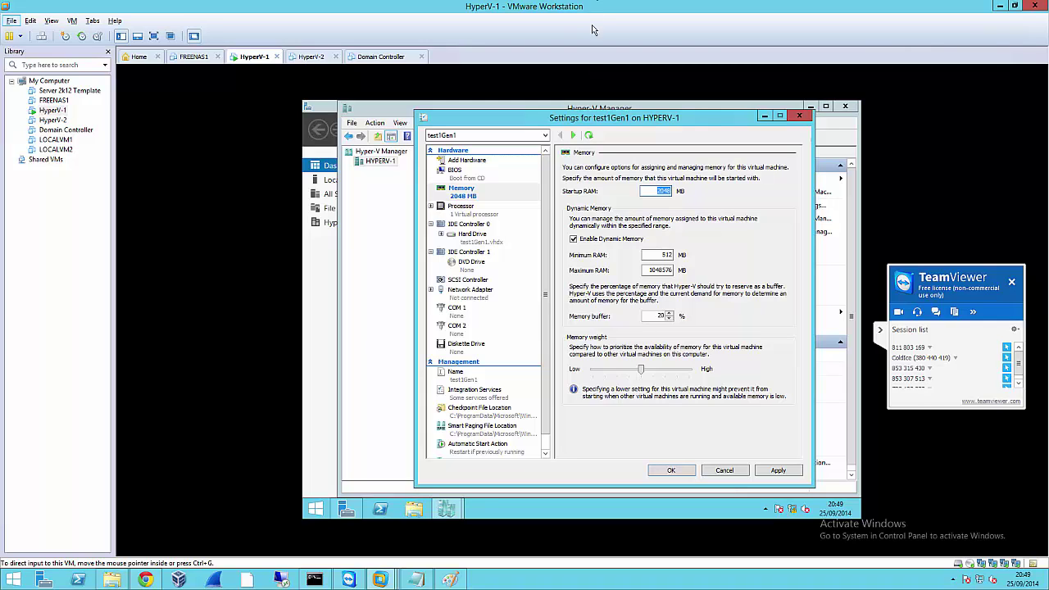
{"action": "mouse_move", "coordinate": [134, 582]}
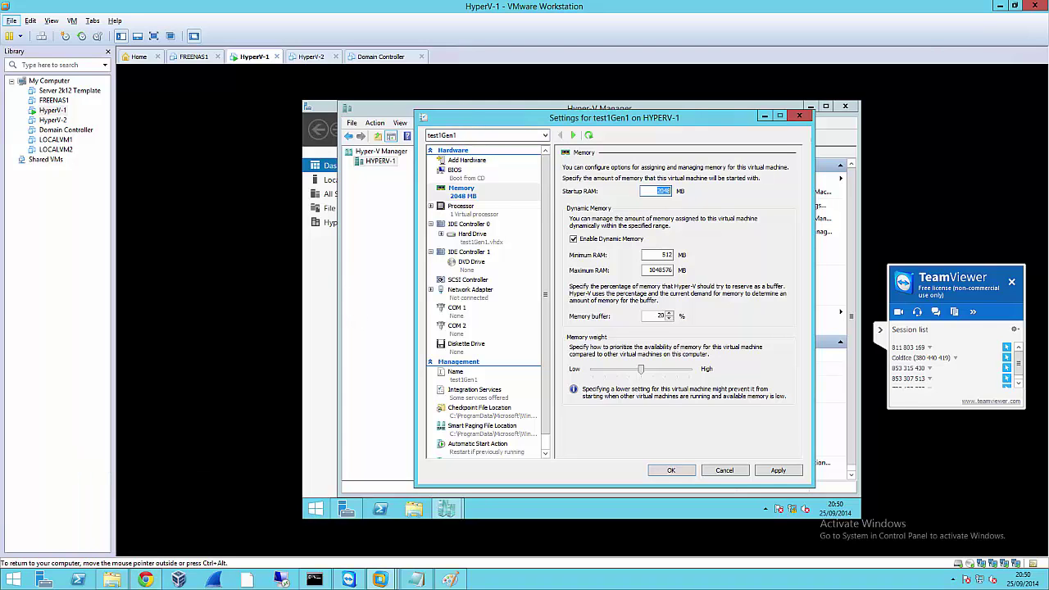
{"action": "left_click_drag", "start_coordinate": [467, 117], "coordinate": [468, 108]}
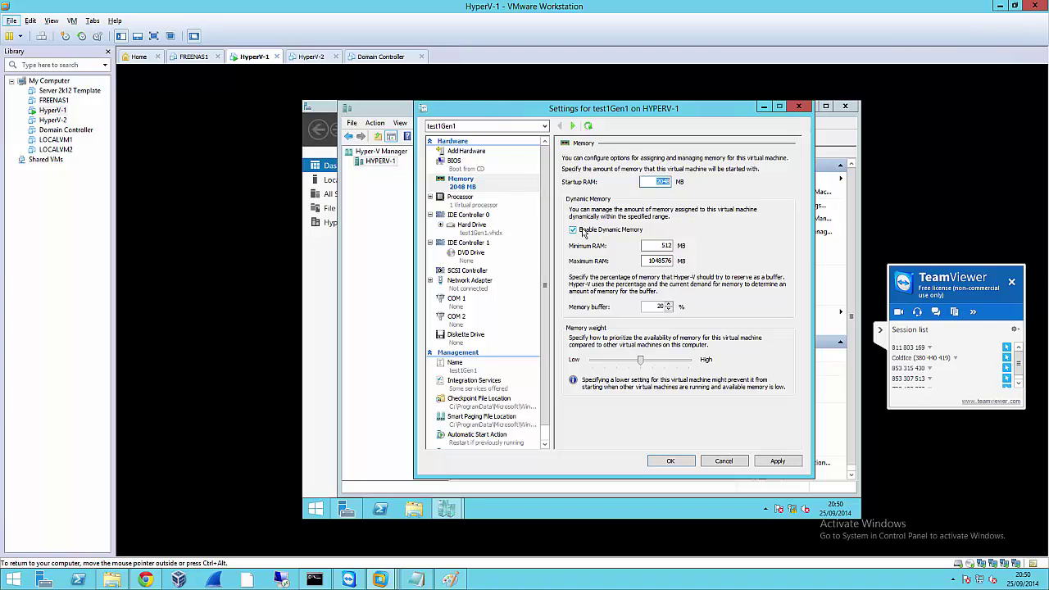
{"action": "left_click", "coordinate": [574, 230]}
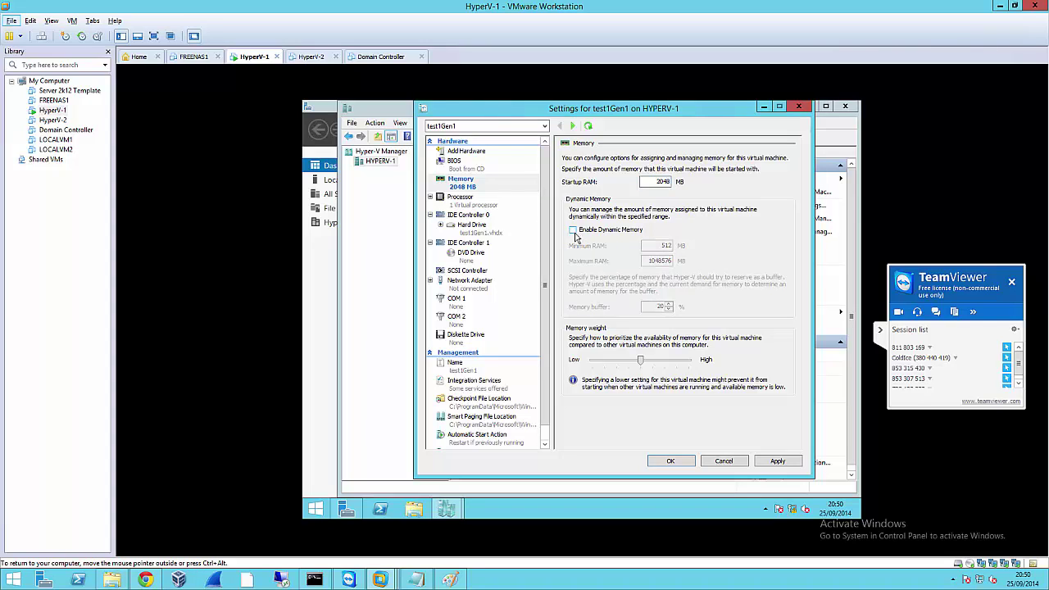
{"action": "left_click", "coordinate": [656, 182]}
{"action": "key", "text": "shift+End"}
{"action": "left_click", "coordinate": [574, 230]}
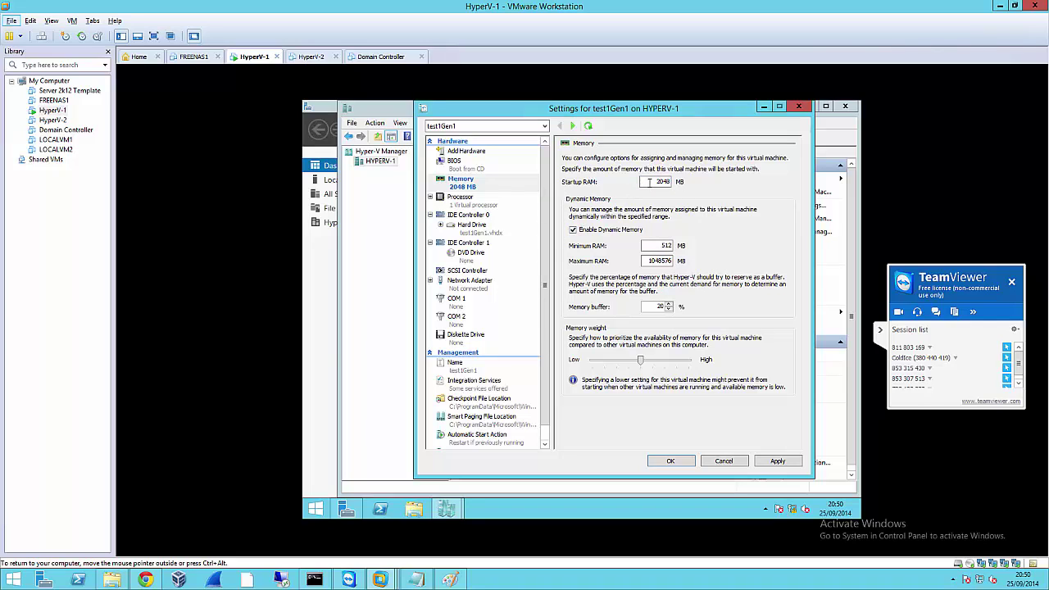
{"action": "double_click", "coordinate": [662, 181]}
{"action": "double_click", "coordinate": [660, 245]}
{"action": "double_click", "coordinate": [647, 260]}
{"action": "double_click", "coordinate": [656, 183]}
{"action": "left_click", "coordinate": [572, 230]}
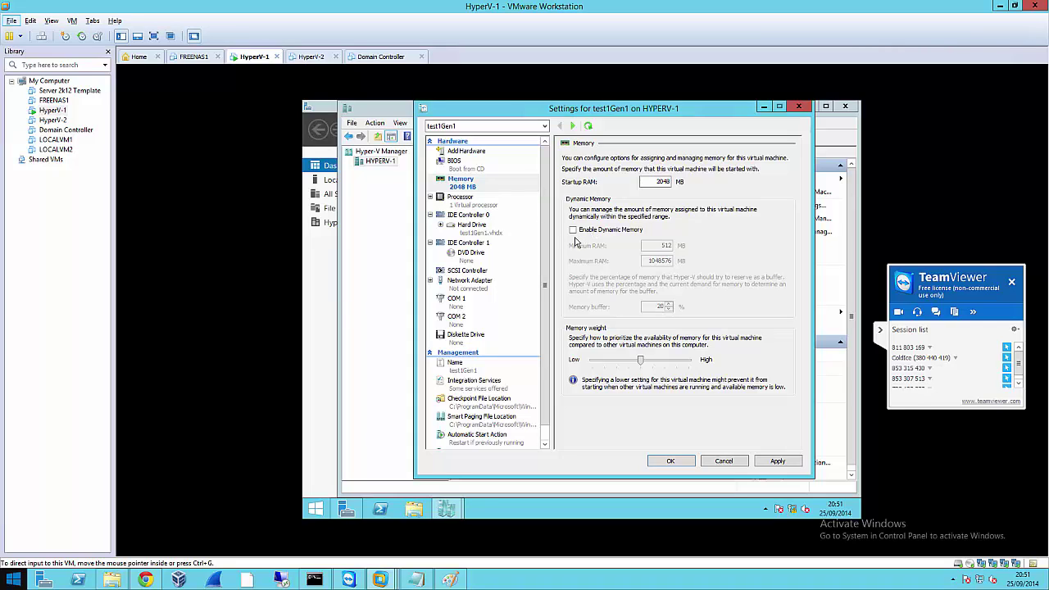
{"action": "left_click", "coordinate": [573, 229]}
{"action": "left_click_drag", "start_coordinate": [644, 182], "coordinate": [699, 182]}
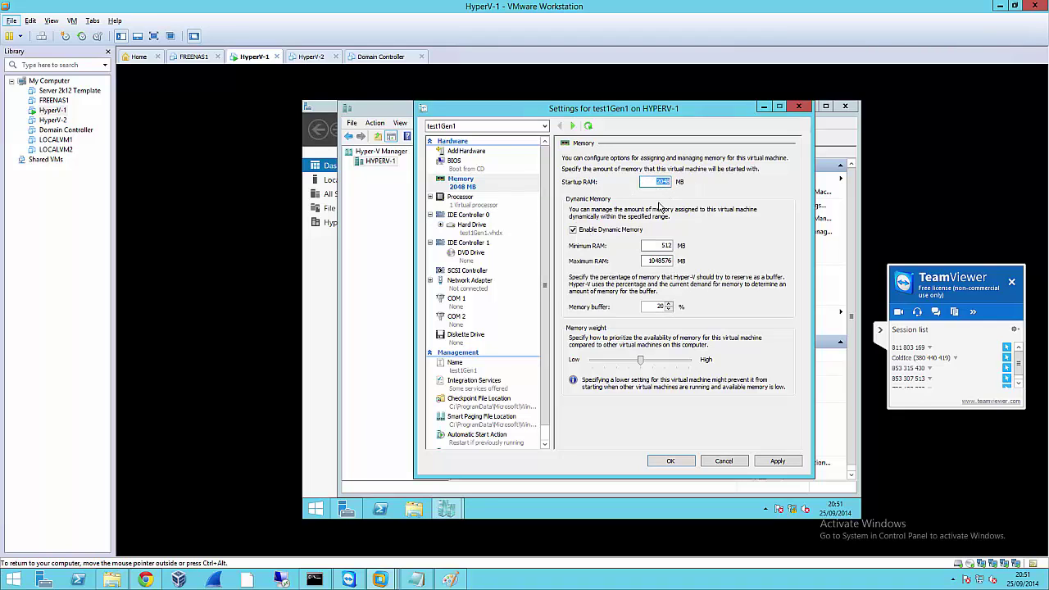
{"action": "double_click", "coordinate": [660, 246]}
Step: Untick Enable Dynamic Memory with Startup RAM at 2048, then release input with Ctrl+Alt
{"action": "double_click", "coordinate": [655, 182]}
{"action": "left_click", "coordinate": [670, 181]}
{"action": "left_click", "coordinate": [572, 229]}
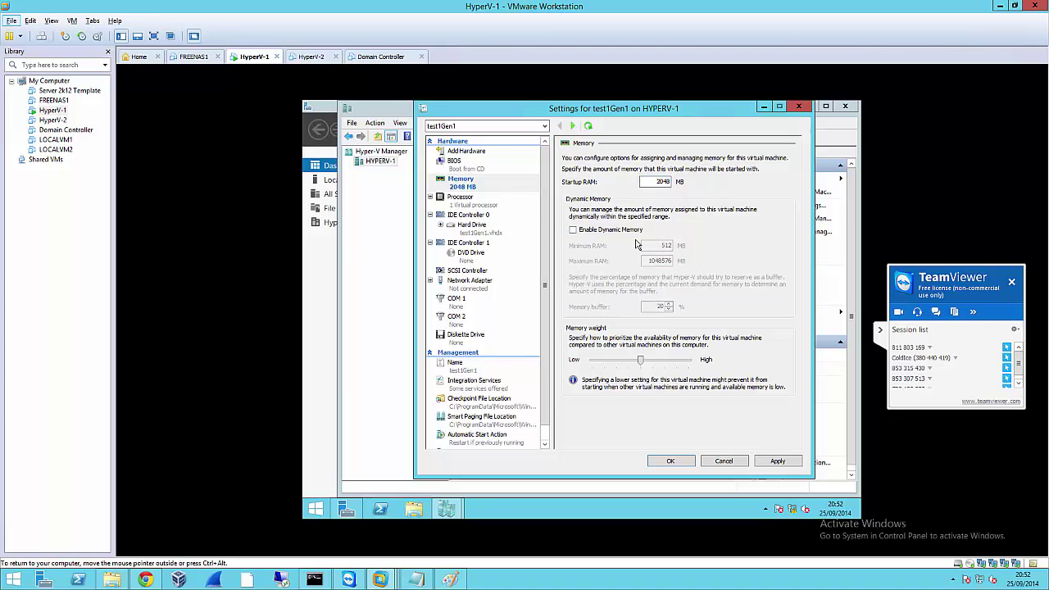
{"action": "key", "text": "ctrl+alt"}
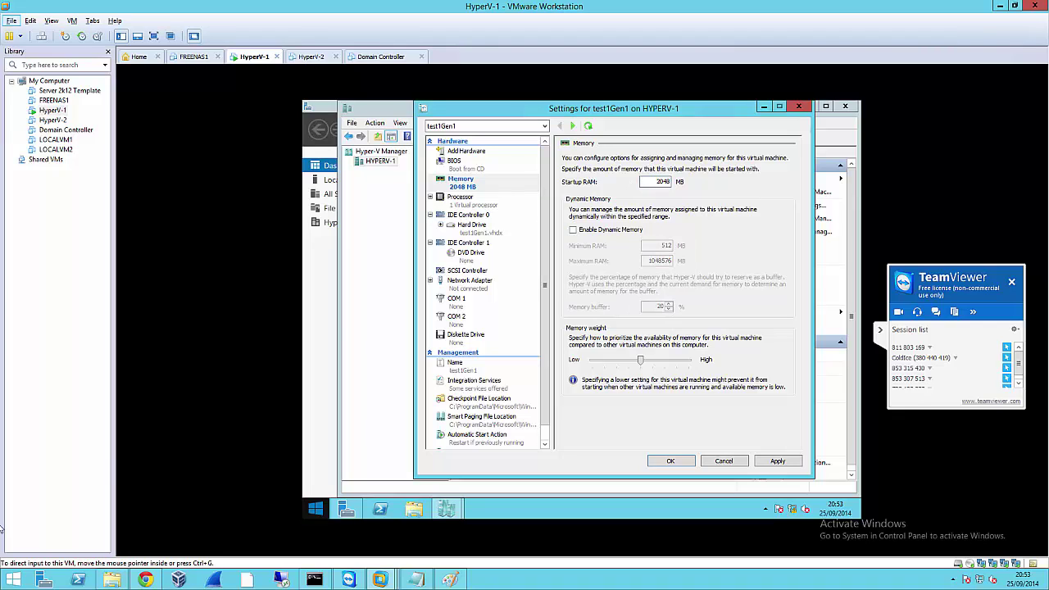
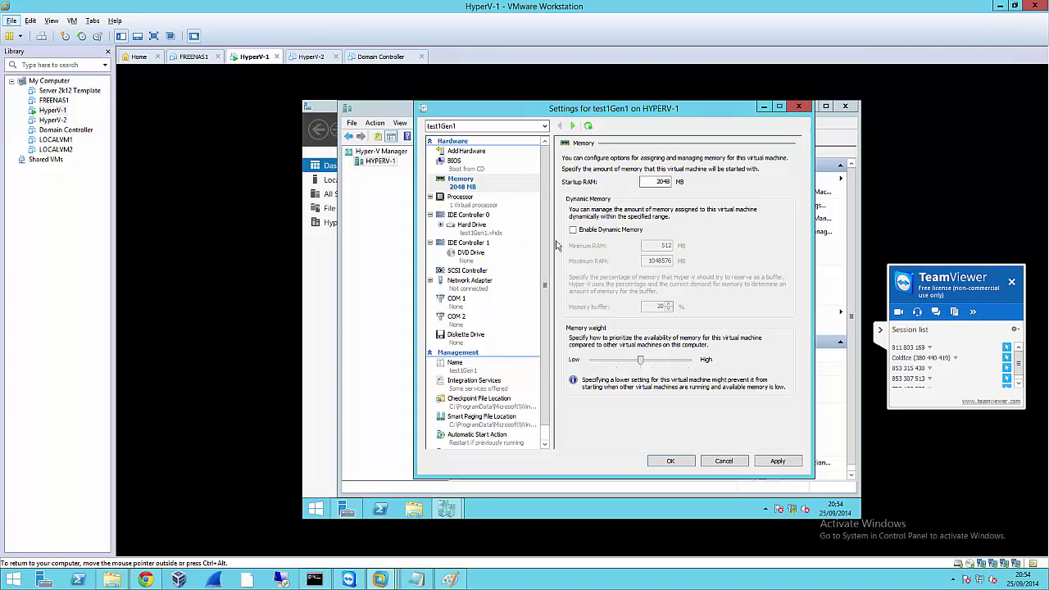
Step: Turn on Dynamic Memory for test1Gen1 and type 512048 over the Minimum RAM value
{"action": "left_click", "coordinate": [573, 230]}
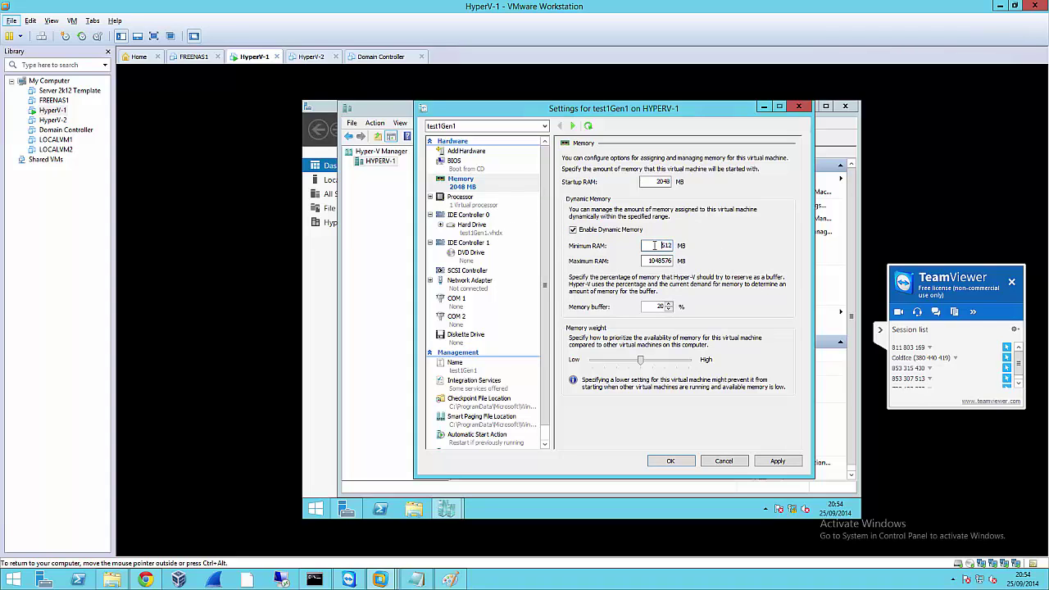
{"action": "left_click_drag", "start_coordinate": [656, 245], "coordinate": [676, 240]}
{"action": "left_click", "coordinate": [649, 260]}
{"action": "double_click", "coordinate": [673, 260]}
{"action": "key", "text": "shift+Tab"}
{"action": "key", "text": "shift+Tab"}
{"action": "key", "text": "shift+Tab"}
{"action": "key", "text": "Tab"}
{"action": "key", "text": "Tab"}
{"action": "type", "text": "51"}
{"action": "type", "text": "20"}
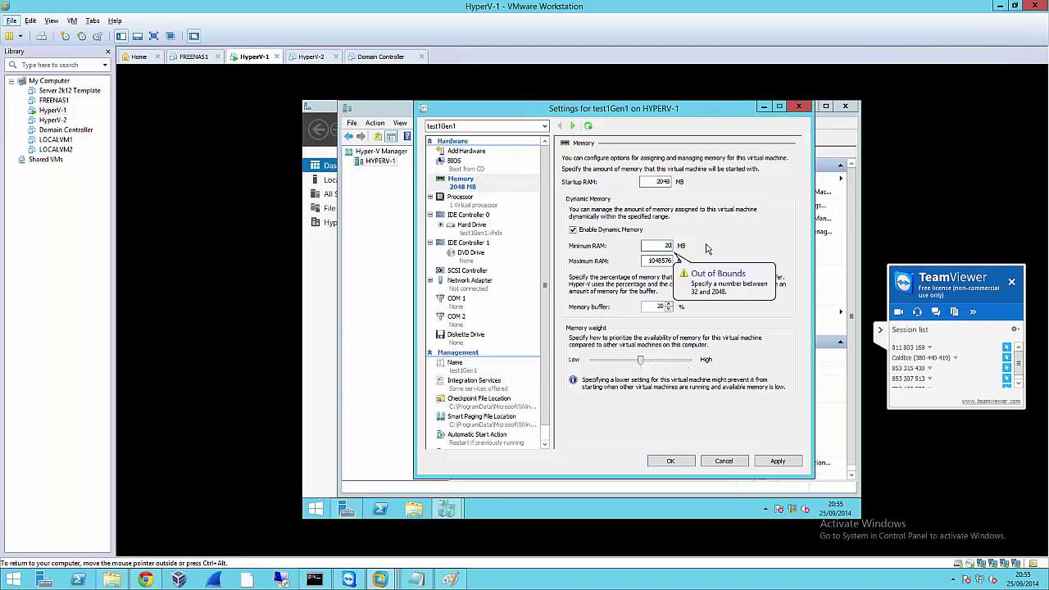
{"action": "type", "text": "48"}
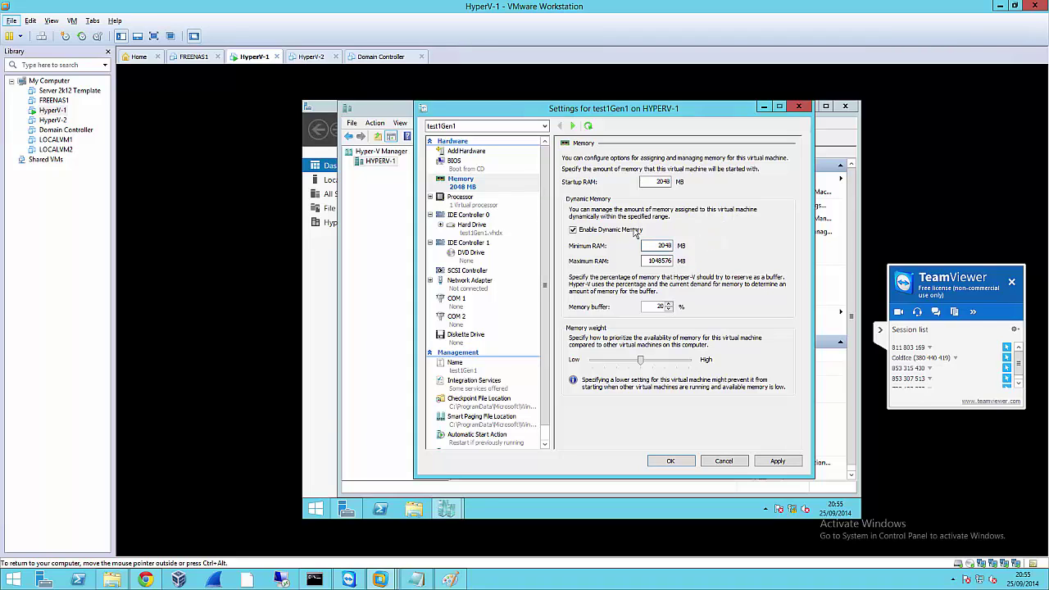
Step: Re-enable Dynamic Memory and select the Minimum RAM value 2048
{"action": "left_click", "coordinate": [574, 229]}
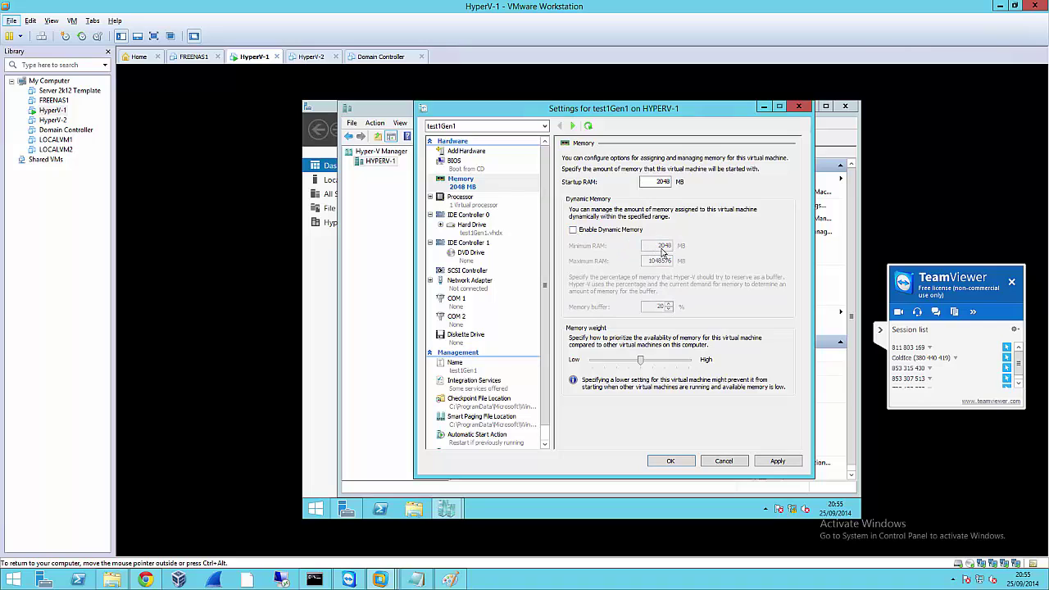
{"action": "left_click", "coordinate": [573, 229]}
{"action": "left_click", "coordinate": [654, 246]}
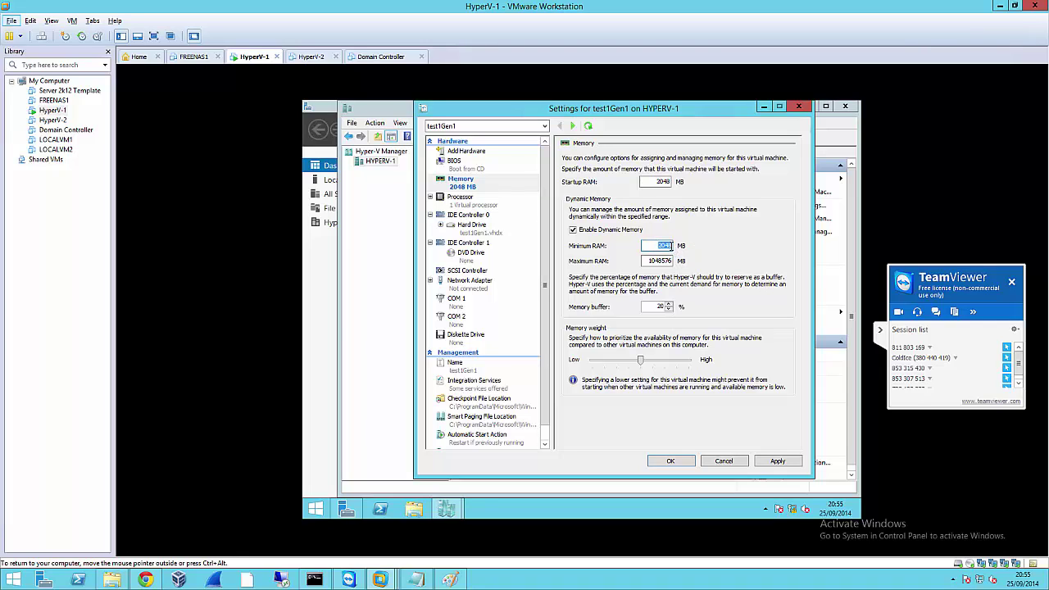
{"action": "left_click", "coordinate": [649, 244]}
{"action": "double_click", "coordinate": [662, 245]}
Step: Set Maximum RAM to 4096 MB and the Memory buffer to 10%
{"action": "double_click", "coordinate": [655, 305]}
{"action": "double_click", "coordinate": [660, 260]}
{"action": "type", "text": "4096"}
{"action": "double_click", "coordinate": [661, 305]}
{"action": "type", "text": "10"}
{"action": "key", "text": "shift+Tab"}
Step: Launch Task Manager on the host, expand it to full process details, then minimize it
{"action": "right_click", "coordinate": [571, 506]}
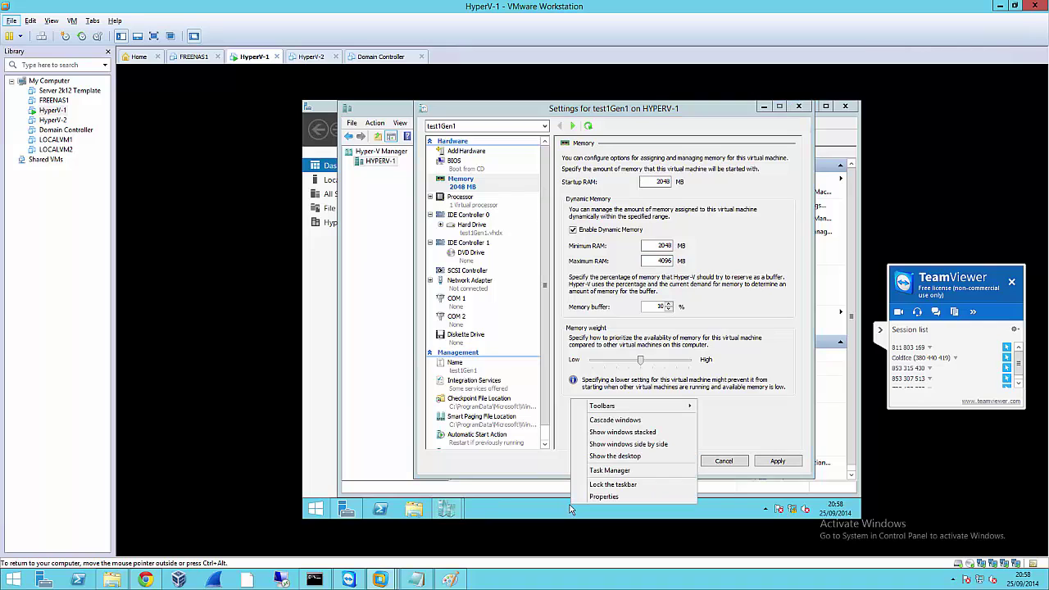
{"action": "left_click", "coordinate": [607, 471]}
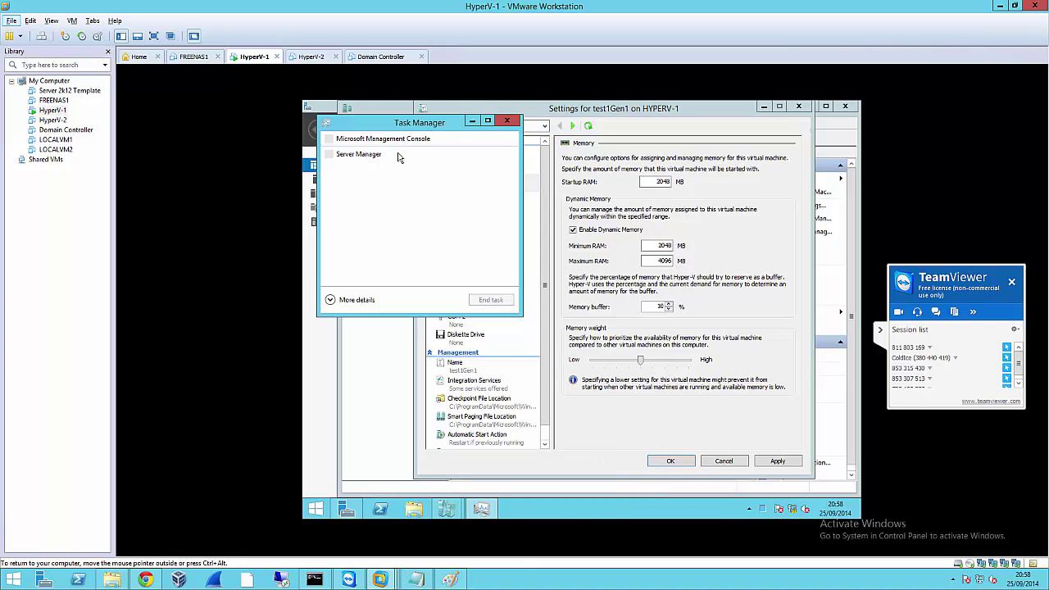
{"action": "left_click", "coordinate": [333, 299]}
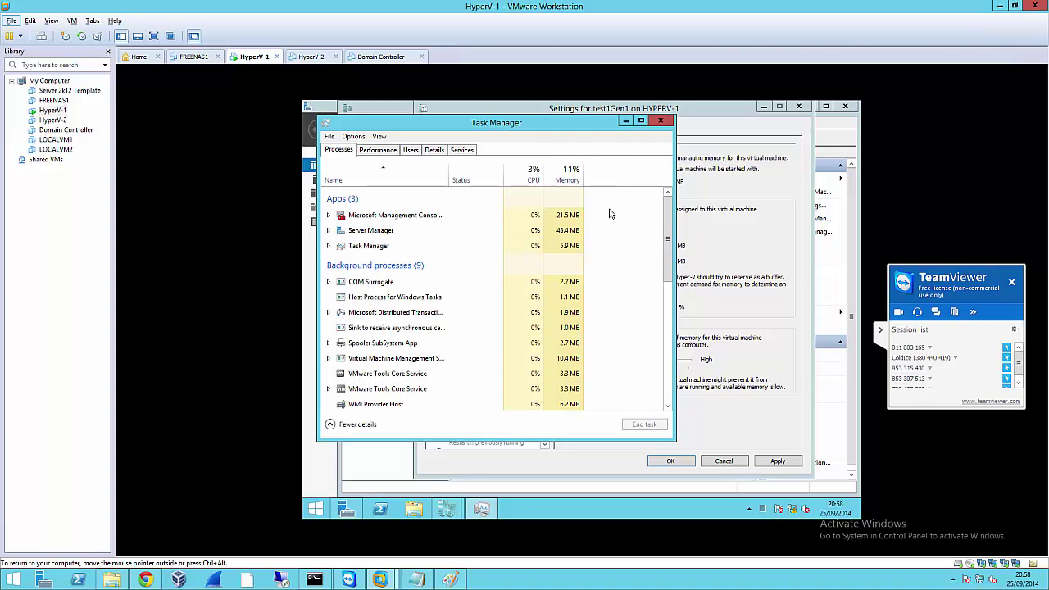
{"action": "left_click", "coordinate": [625, 122]}
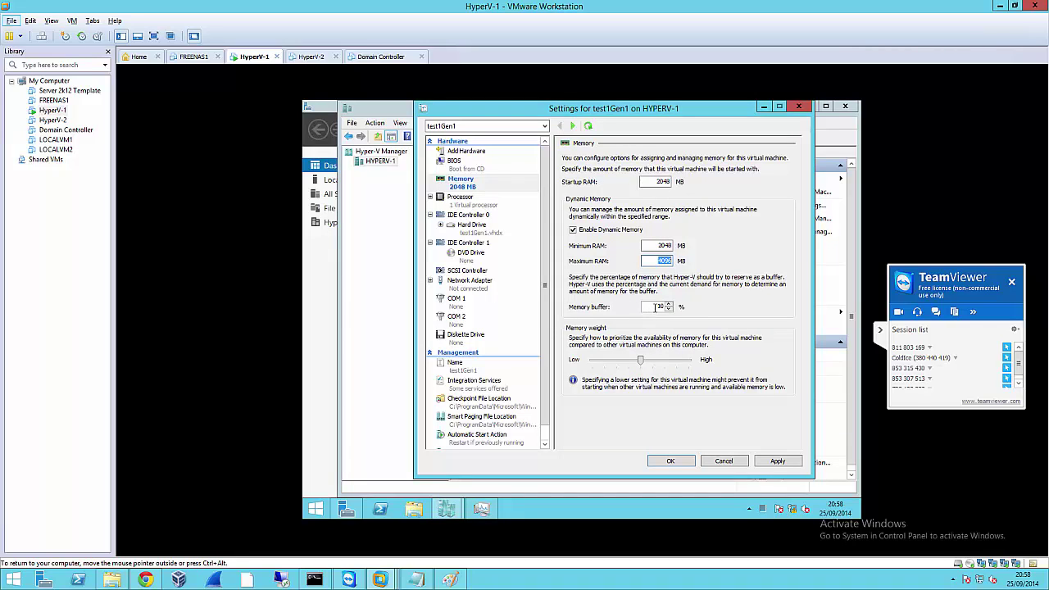
Step: Change test1Gen1's Memory buffer from 10% to 20% with the arrow keys
{"action": "double_click", "coordinate": [660, 306]}
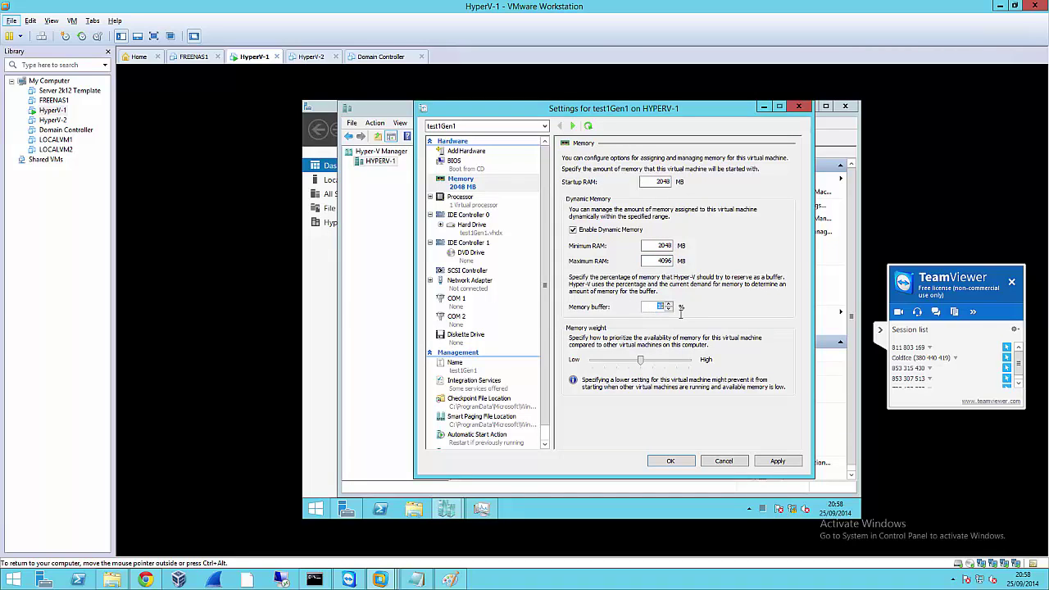
{"action": "left_click", "coordinate": [574, 231]}
{"action": "key", "text": "Down"}
{"action": "key", "text": "Down"}
{"action": "key", "text": "Down"}
{"action": "key", "text": "Down"}
{"action": "key", "text": "Down"}
Step: Restore Task Manager to review host CPU and memory use, then close it
{"action": "left_click", "coordinate": [484, 509]}
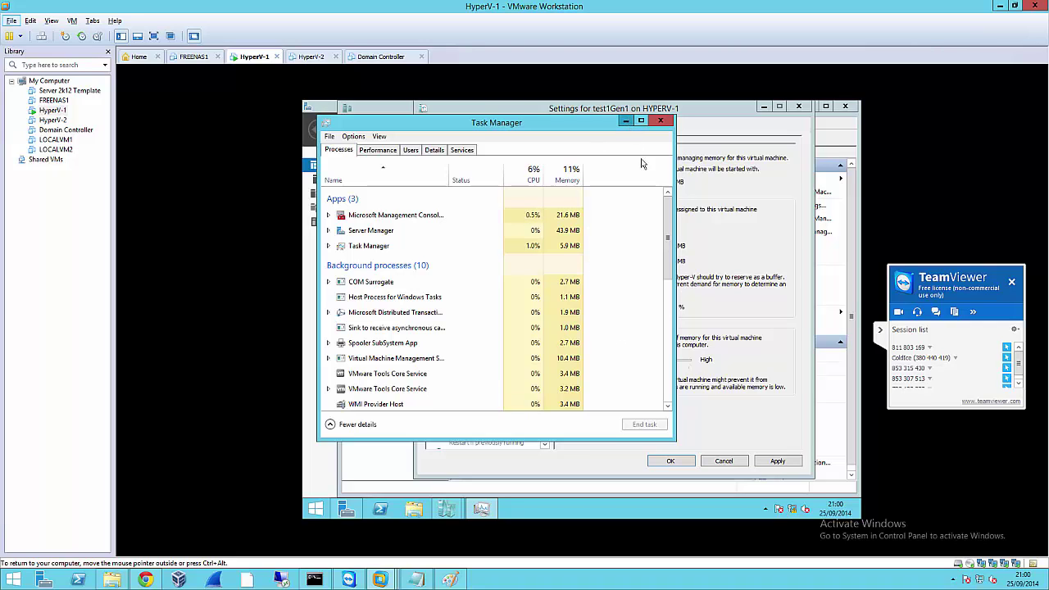
{"action": "left_click", "coordinate": [660, 121]}
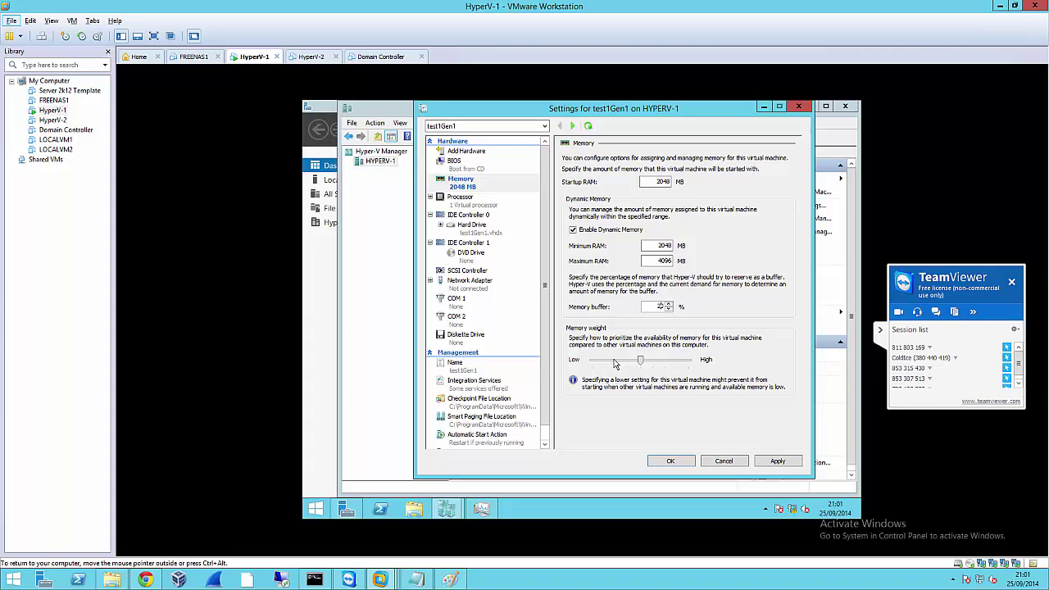
{"action": "key", "text": "ctrl+alt"}
{"action": "key", "text": "BackSpace"}
{"action": "left_click_drag", "start_coordinate": [654, 262], "coordinate": [724, 263]}
{"action": "left_click_drag", "start_coordinate": [676, 363], "coordinate": [692, 365]}
{"action": "left_click_drag", "start_coordinate": [688, 363], "coordinate": [721, 364]}
{"action": "left_click_drag", "start_coordinate": [689, 361], "coordinate": [642, 365]}
Step: Turn off Dynamic Memory, return memory weight to the middle, and select Startup RAM 2048
{"action": "left_click", "coordinate": [572, 230]}
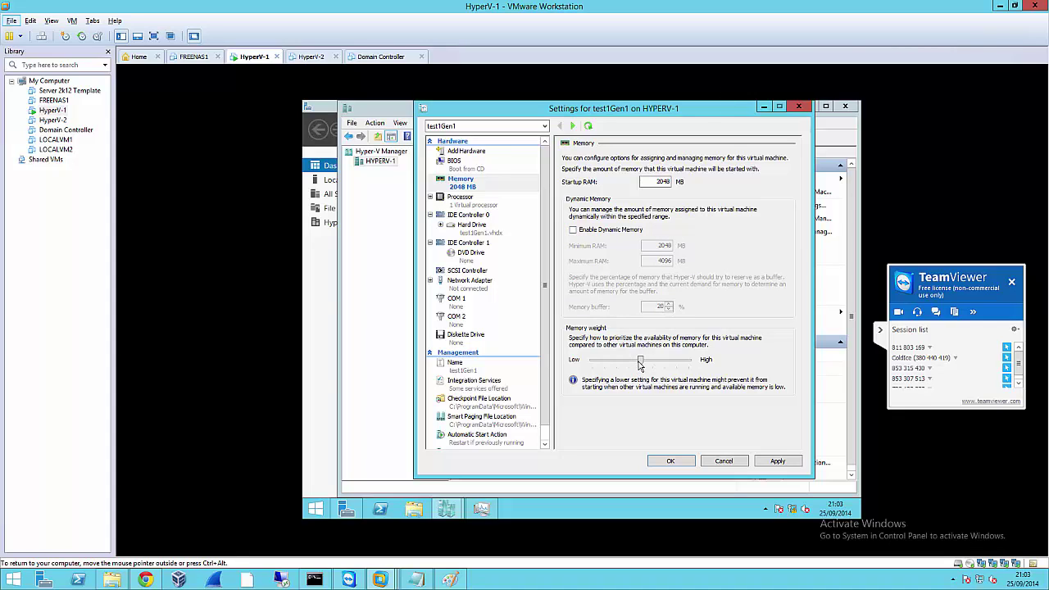
{"action": "left_click_drag", "start_coordinate": [640, 361], "coordinate": [690, 366]}
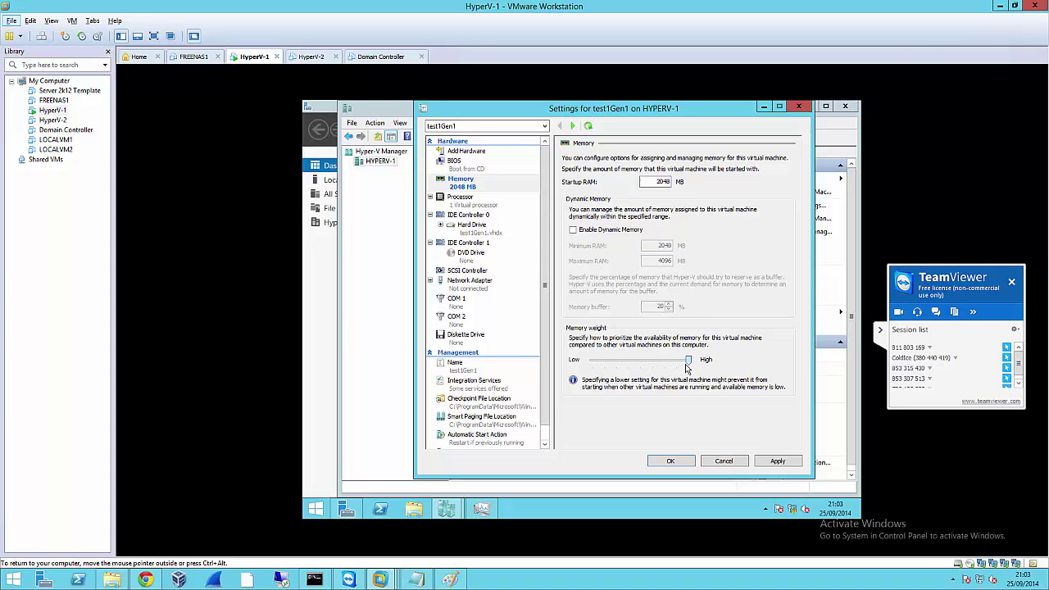
{"action": "double_click", "coordinate": [655, 181]}
{"action": "left_click", "coordinate": [640, 182]}
{"action": "key", "text": "shift+End"}
{"action": "left_click", "coordinate": [691, 363]}
{"action": "left_click", "coordinate": [619, 362]}
{"action": "left_click_drag", "start_coordinate": [647, 181], "coordinate": [717, 178]}
{"action": "key", "text": "ctrl+alt"}
Step: Re-enable Dynamic Memory, keeping 2048 MB Startup RAM, the 2048–4096 MB range and 20% buffer
{"action": "left_click", "coordinate": [574, 230]}
{"action": "left_click", "coordinate": [574, 230]}
{"action": "left_click", "coordinate": [695, 182]}
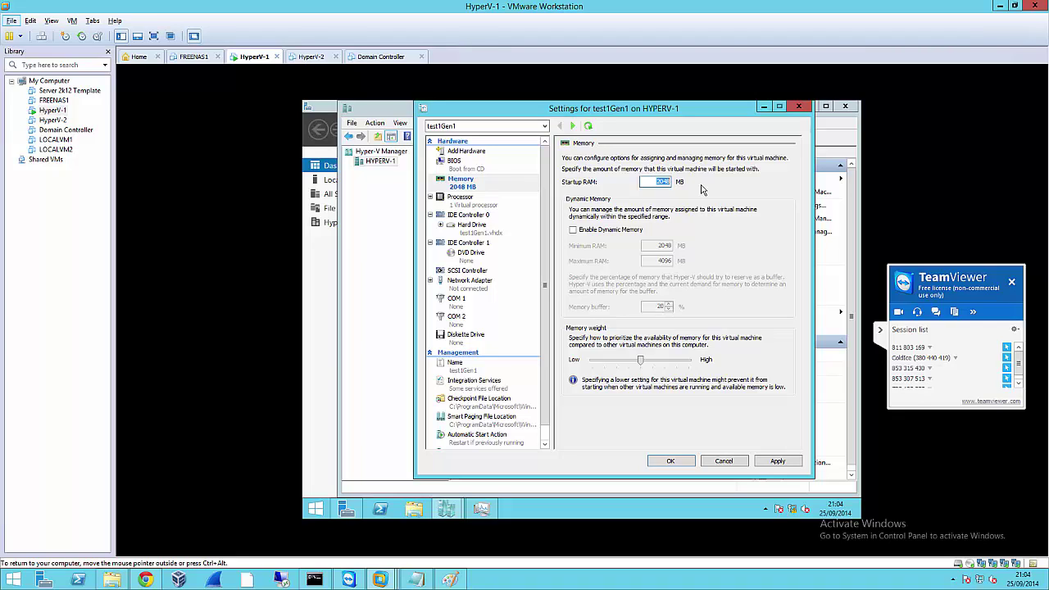
{"action": "left_click", "coordinate": [574, 231]}
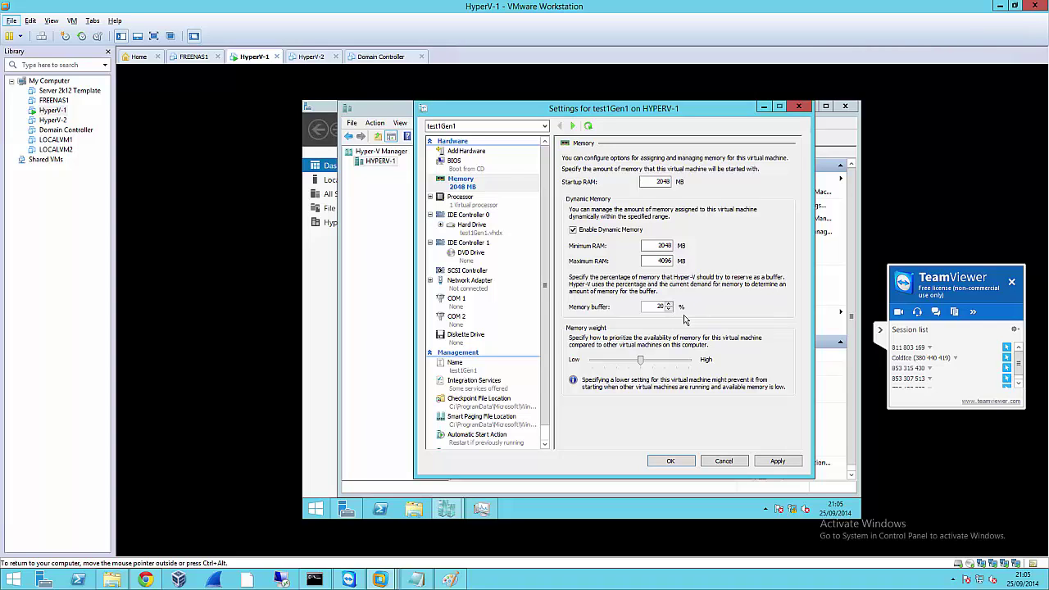
{"action": "key", "text": "ctrl+alt"}
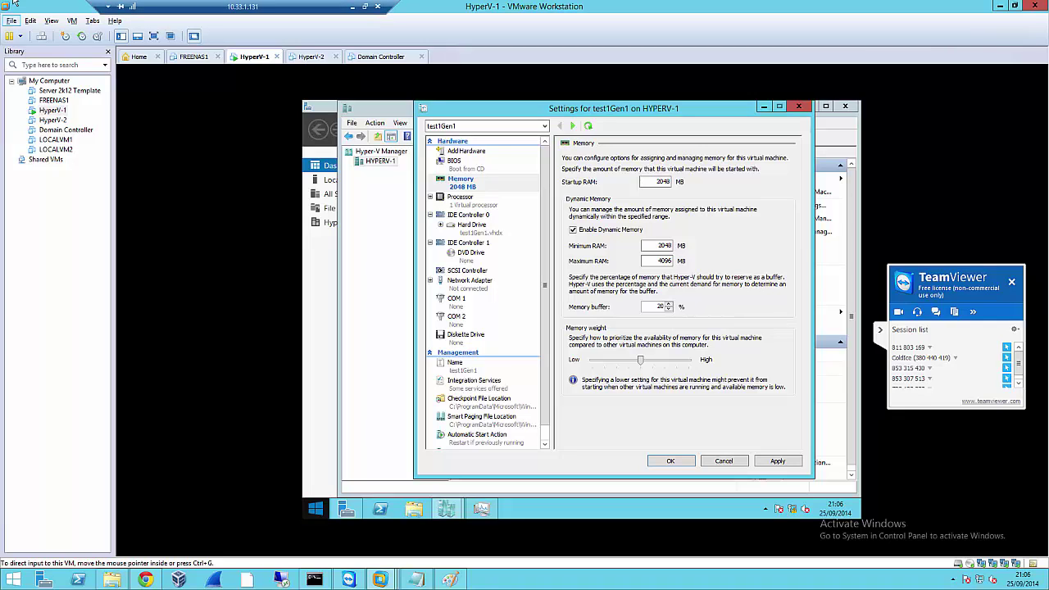
{"action": "left_click", "coordinate": [503, 303]}
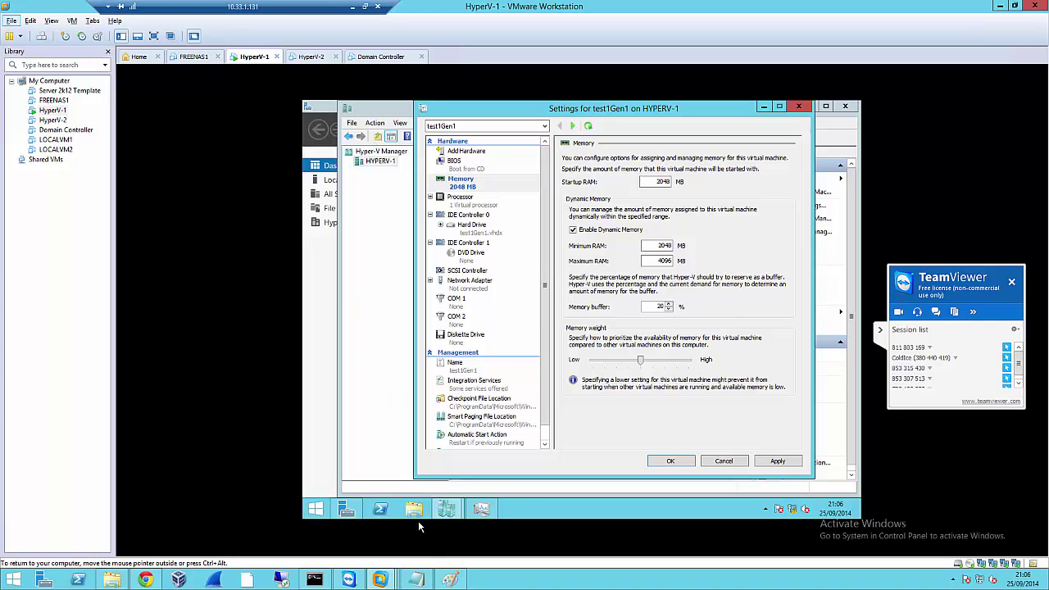
Step: In the Paint notes, draw a rectangle to the right of the notes
{"action": "left_click", "coordinate": [450, 579]}
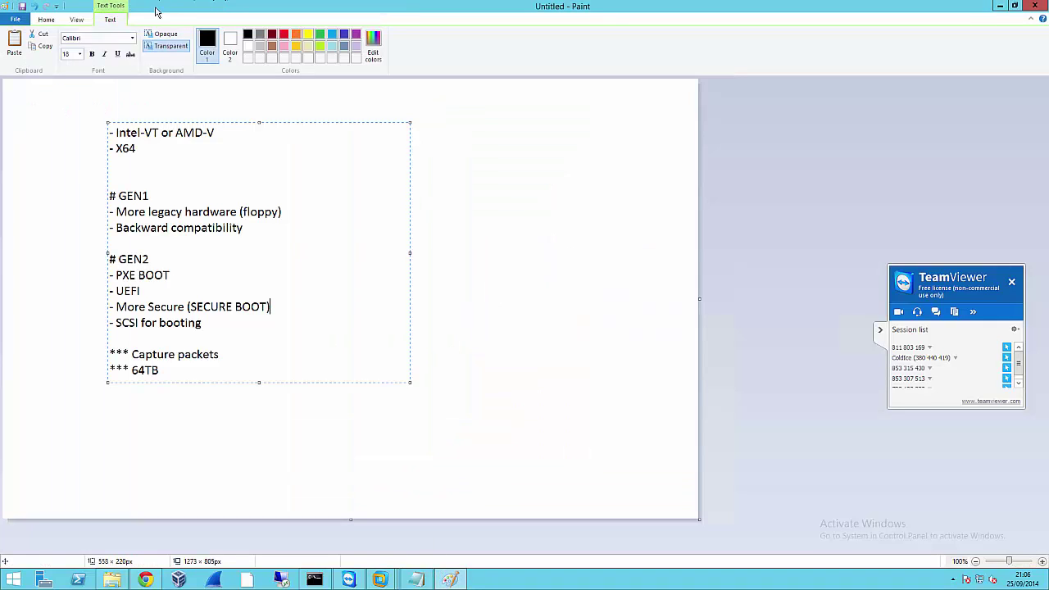
{"action": "left_click", "coordinate": [46, 20]}
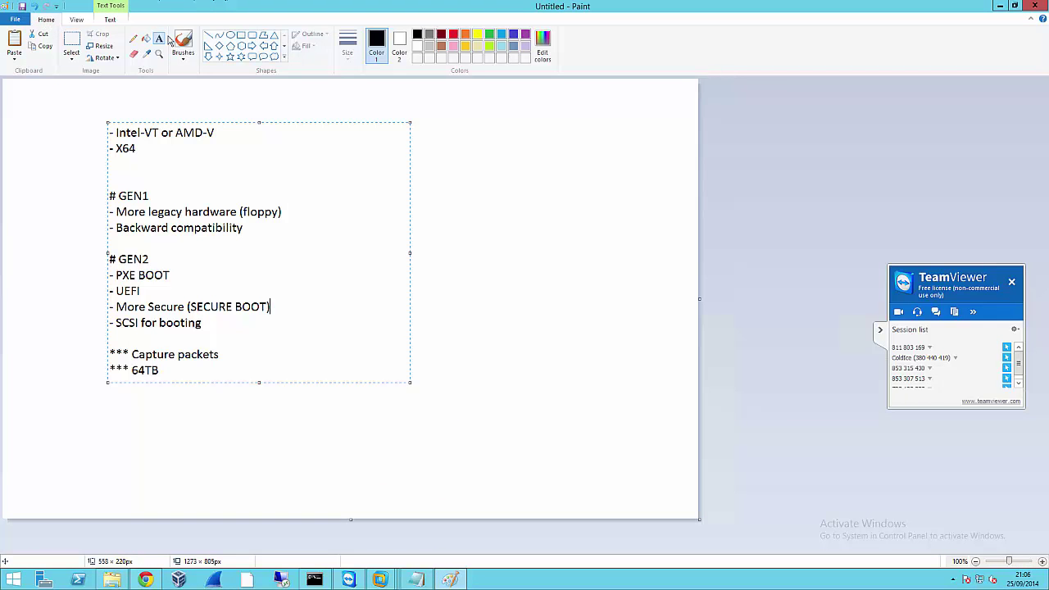
{"action": "left_click", "coordinate": [242, 37]}
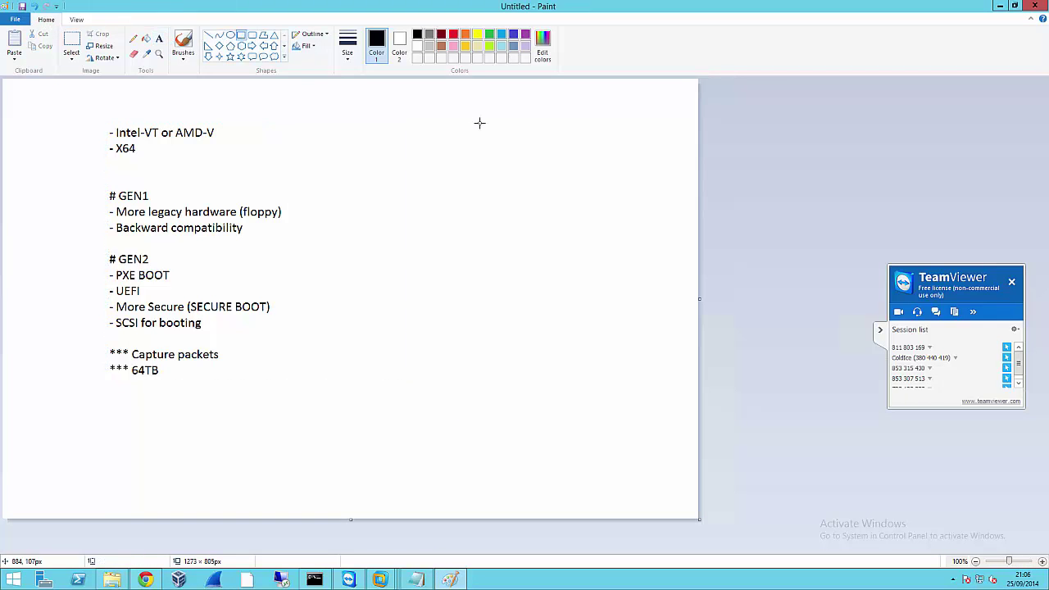
{"action": "left_click_drag", "start_coordinate": [480, 123], "coordinate": [583, 246]}
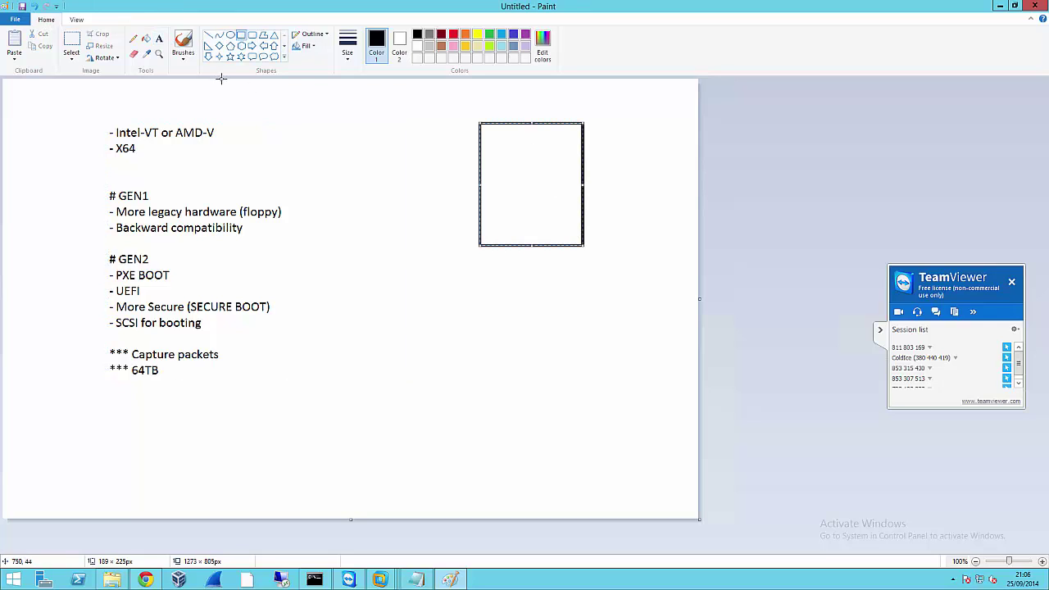
Step: Label the box 4GB at the bottom, 3.8 at the top and 512 in the middle
{"action": "left_click", "coordinate": [159, 39]}
{"action": "left_click", "coordinate": [492, 222]}
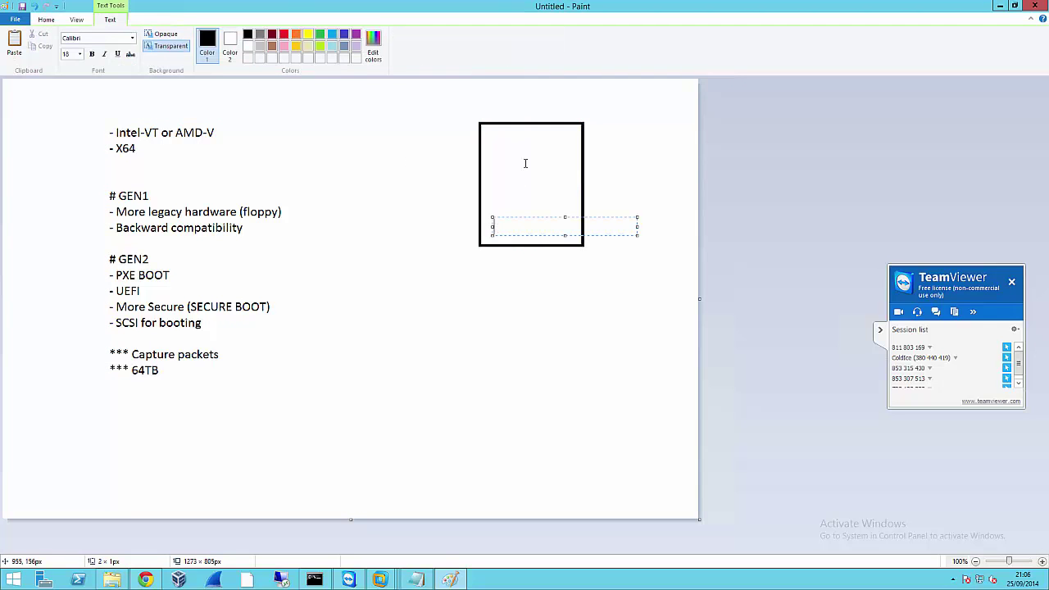
{"action": "type", "text": "4GB"}
{"action": "left_click", "coordinate": [508, 163]}
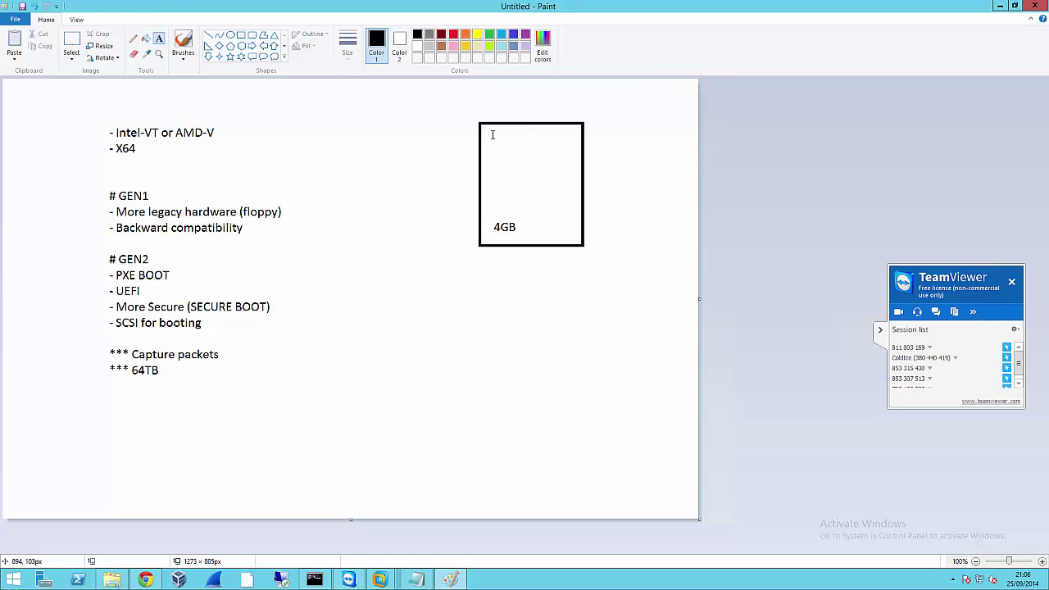
{"action": "left_click", "coordinate": [505, 136]}
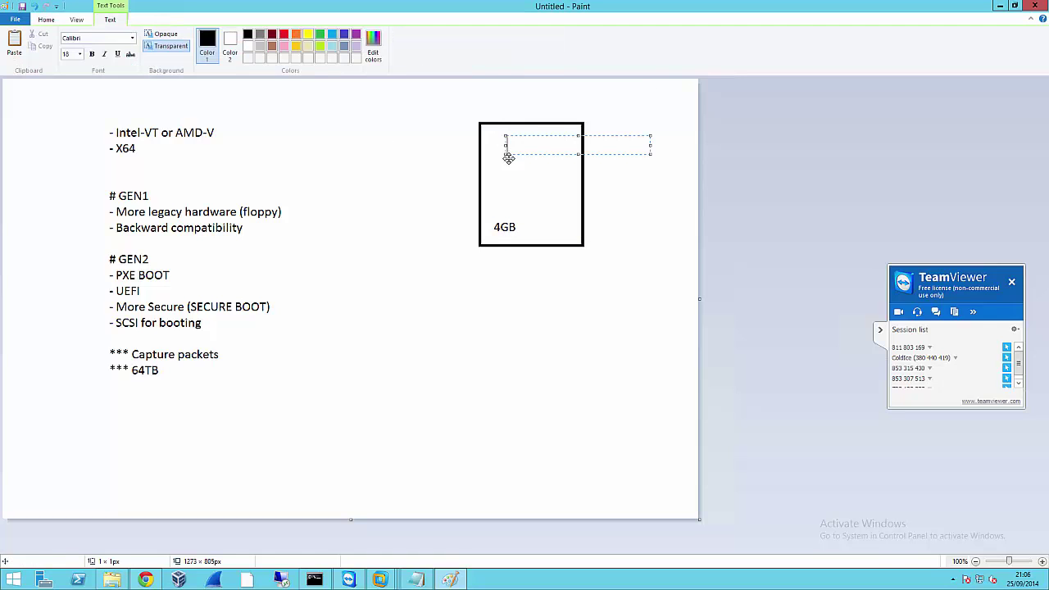
{"action": "type", "text": "3.8"}
{"action": "left_click", "coordinate": [509, 187]}
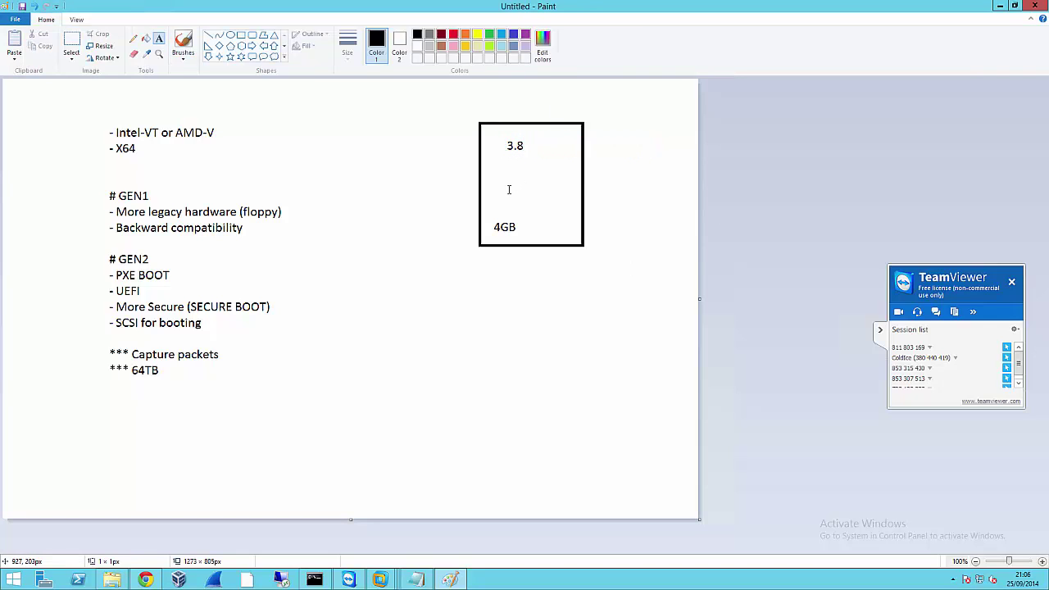
{"action": "left_click", "coordinate": [508, 180]}
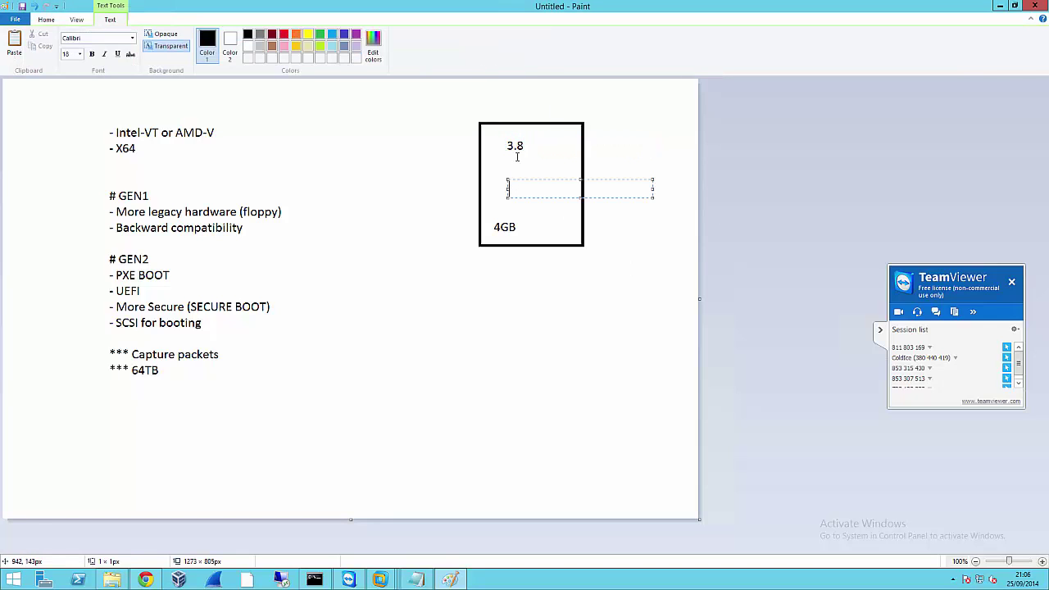
{"action": "type", "text": "512"}
{"action": "left_click", "coordinate": [434, 270]}
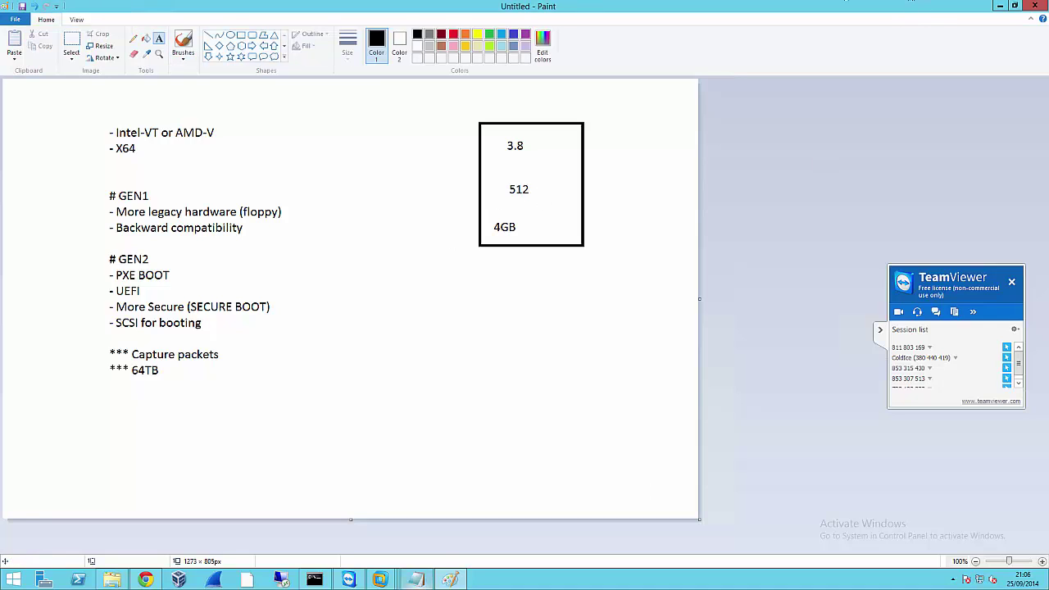
Step: In the HyperV-1 window, open Smart Paging File Location and highlight Microsoft\Windows\Hyper-V in its path
{"action": "mouse_move", "coordinate": [385, 580]}
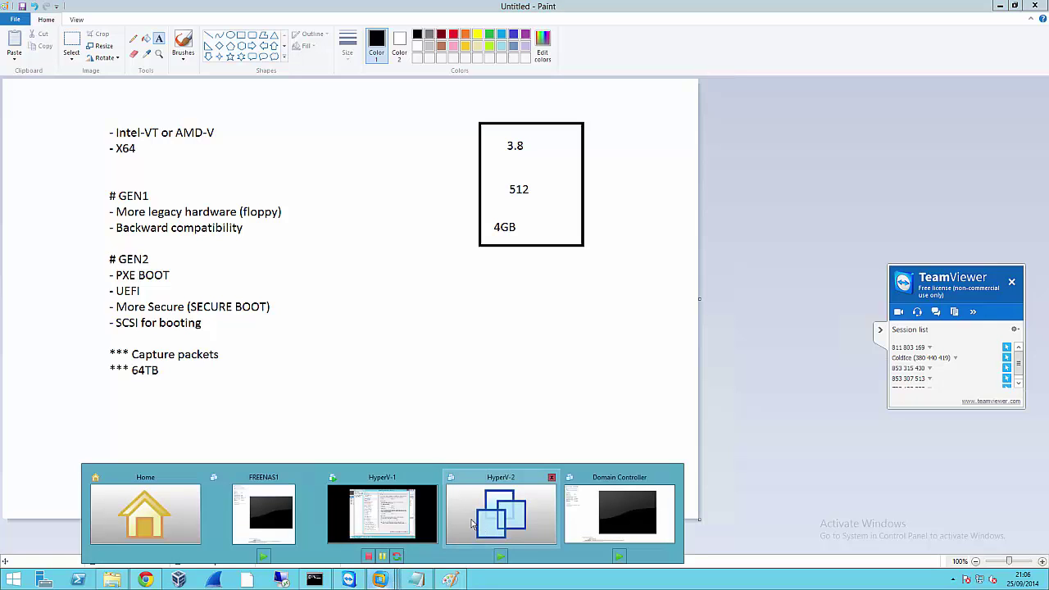
{"action": "left_click", "coordinate": [383, 513]}
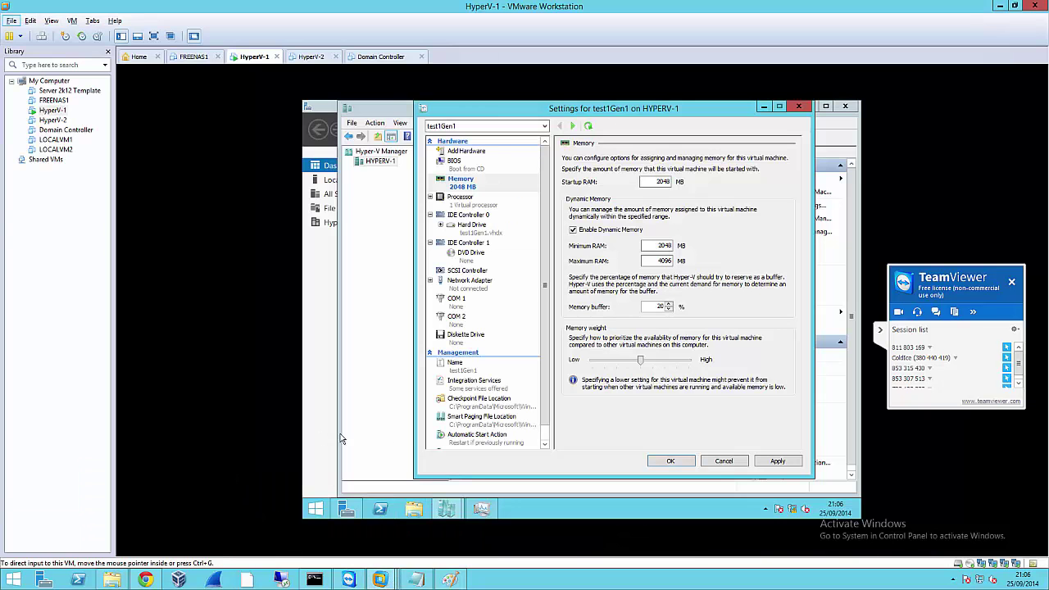
{"action": "left_click", "coordinate": [463, 419]}
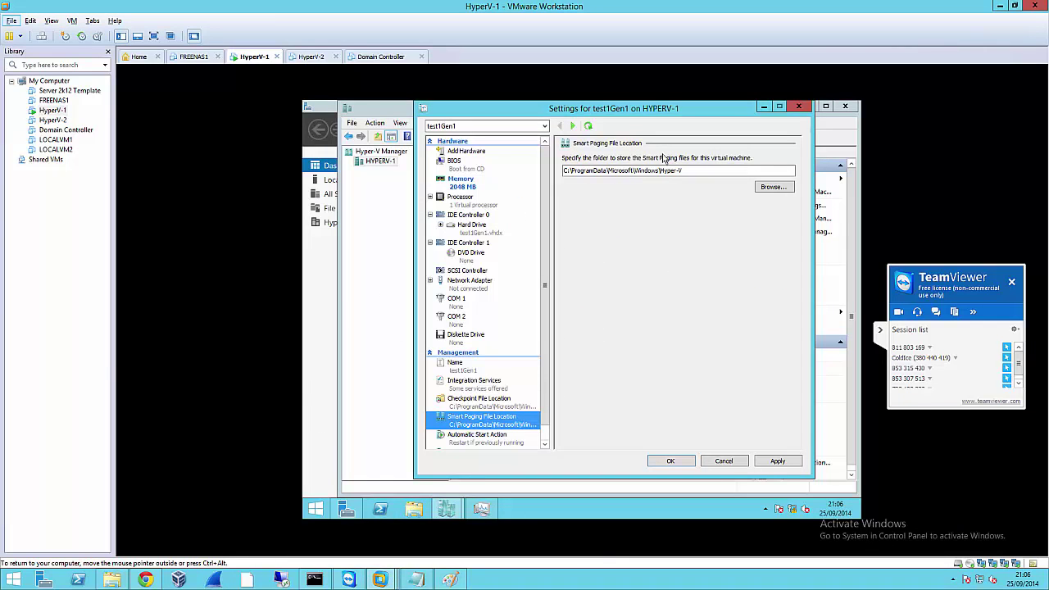
{"action": "left_click_drag", "start_coordinate": [607, 171], "coordinate": [701, 170]}
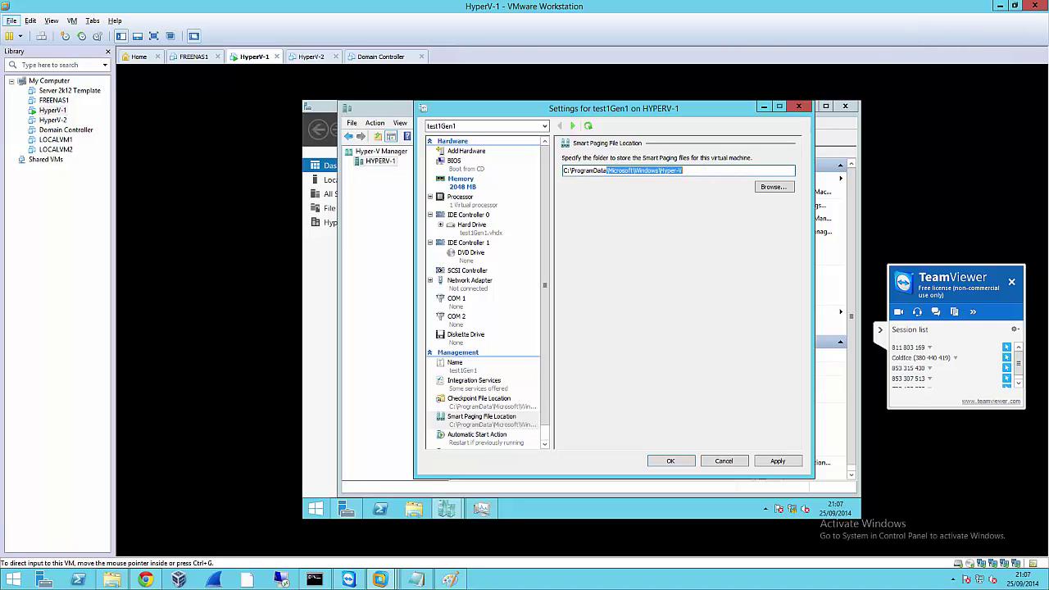
Step: Bring the Paint notes with the boxed 3.8, 512 and 4GB figures back to the front
{"action": "left_click", "coordinate": [442, 584]}
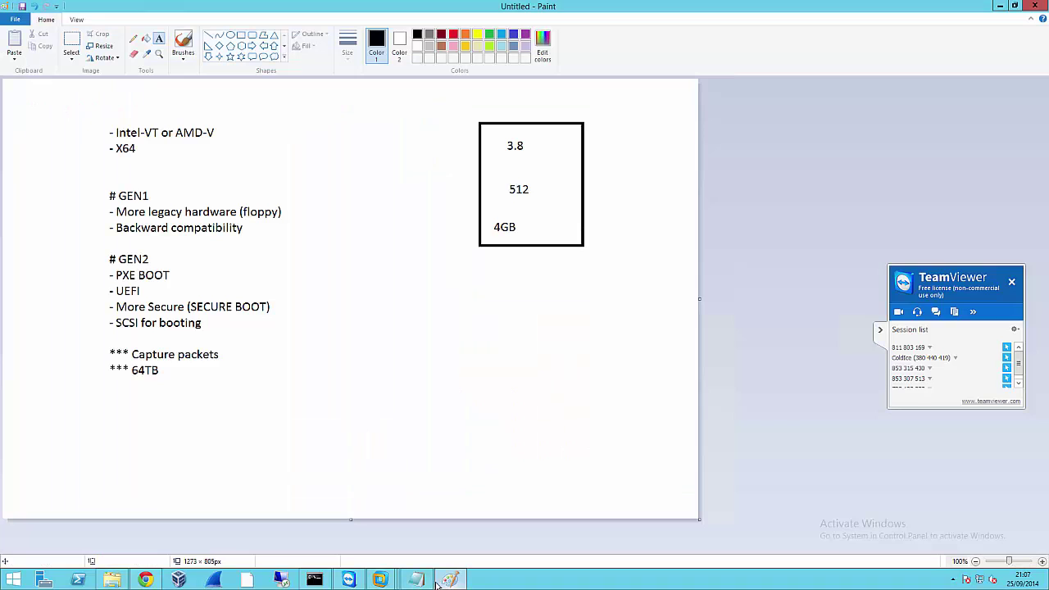
{"action": "mouse_move", "coordinate": [434, 583]}
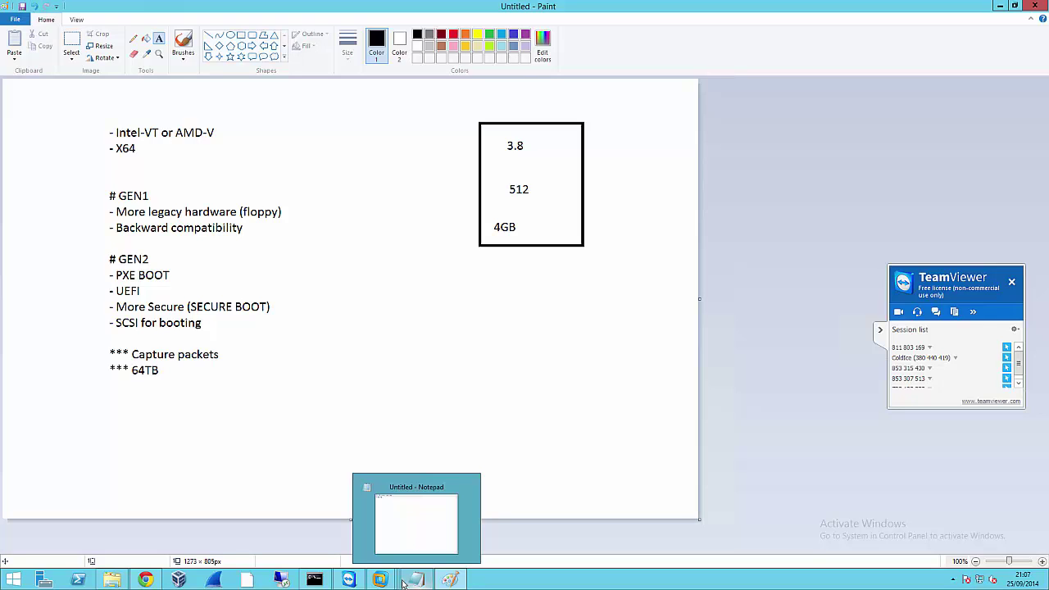
{"action": "mouse_move", "coordinate": [399, 581]}
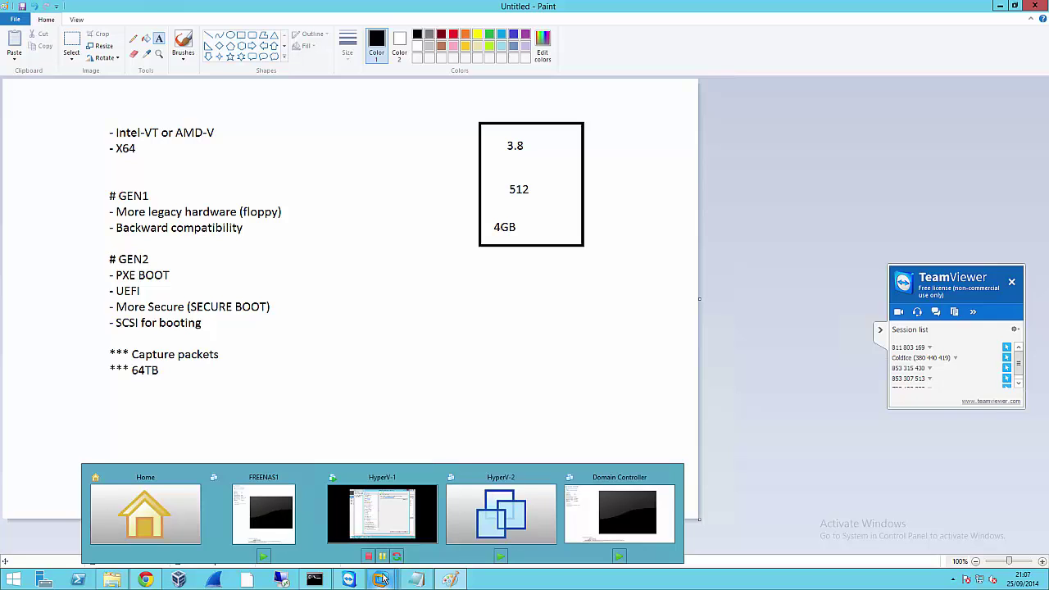
Step: Switch back to the HyperV-1 VM and highlight the Smart Paging path C:\ProgramData\Microsoft\Windows\Hyper-V
{"action": "left_click", "coordinate": [399, 524]}
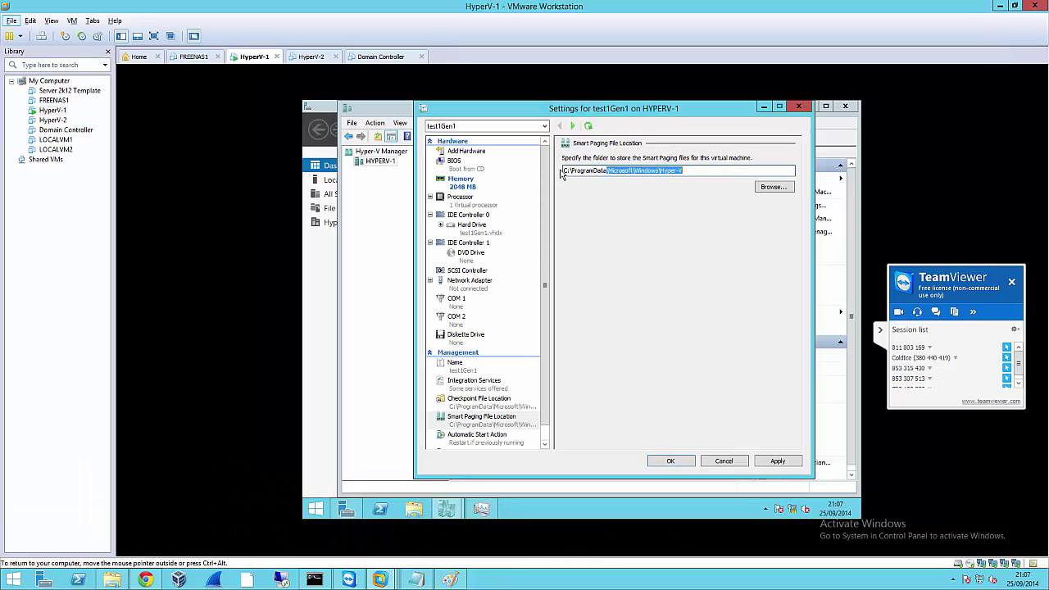
{"action": "left_click_drag", "start_coordinate": [563, 171], "coordinate": [690, 171]}
Step: Minimize and restore test1Gen1's settings window, then show its Processor page
{"action": "left_click", "coordinate": [762, 106]}
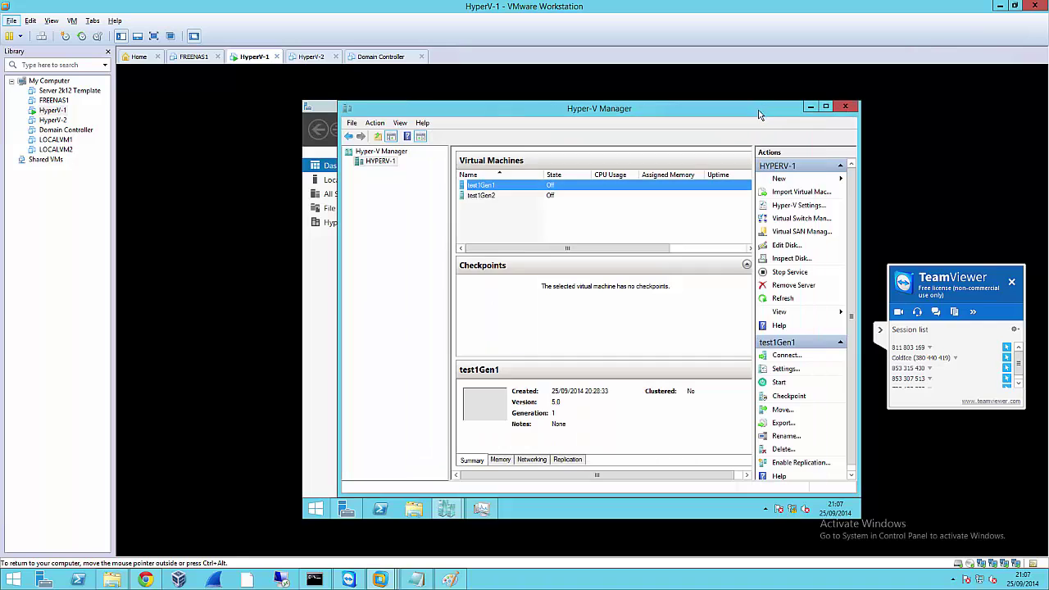
{"action": "mouse_move", "coordinate": [455, 512]}
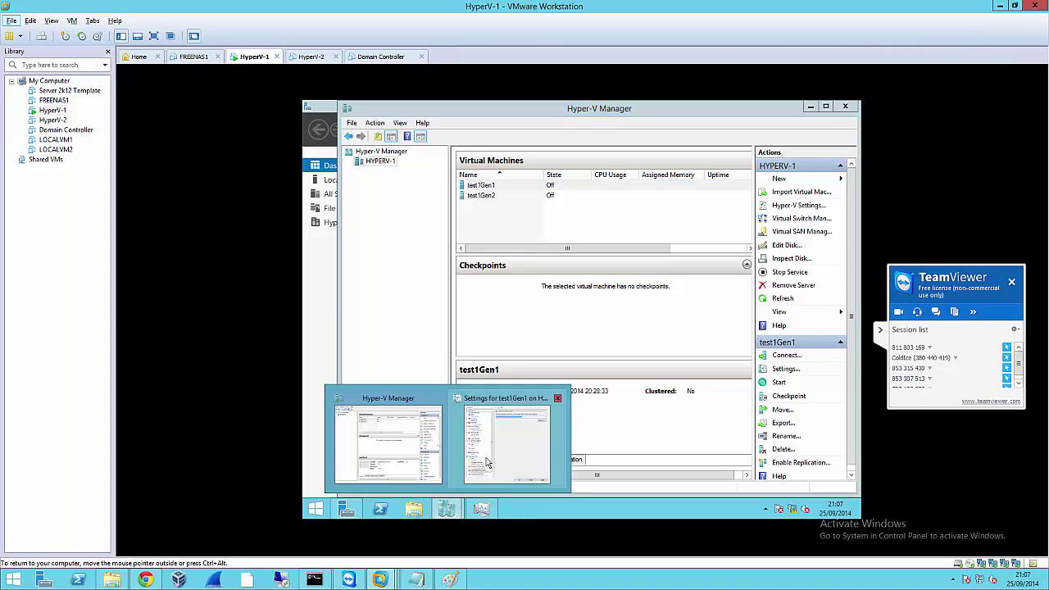
{"action": "left_click", "coordinate": [489, 462]}
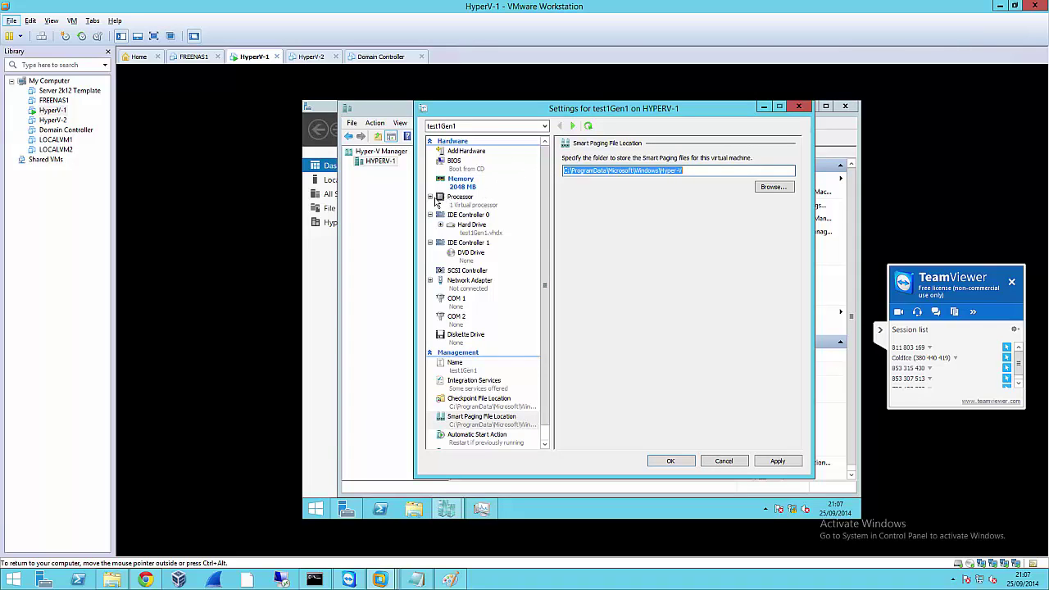
{"action": "left_click", "coordinate": [431, 199]}
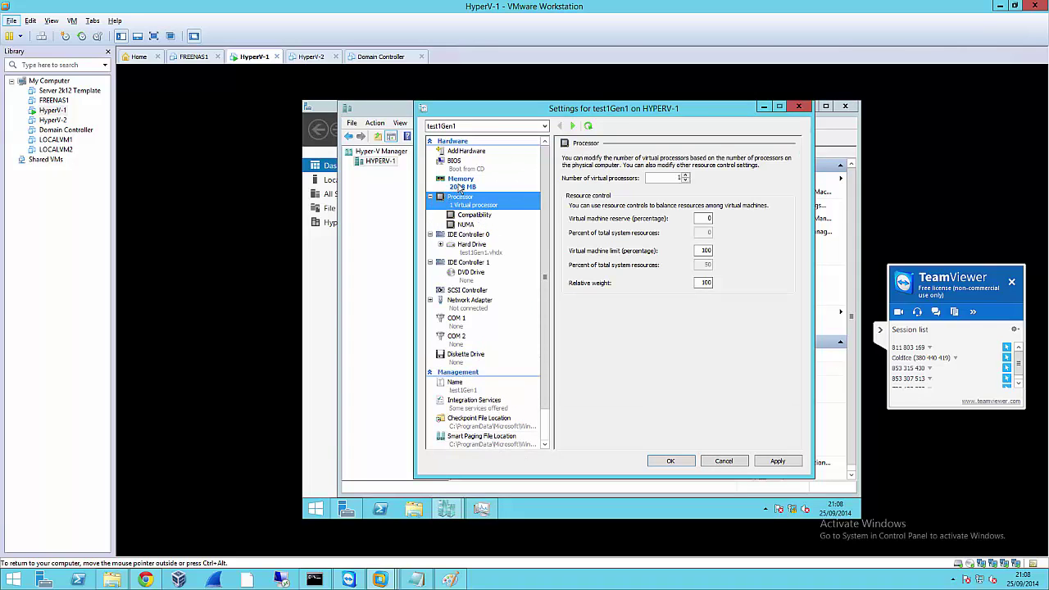
{"action": "left_click", "coordinate": [458, 182]}
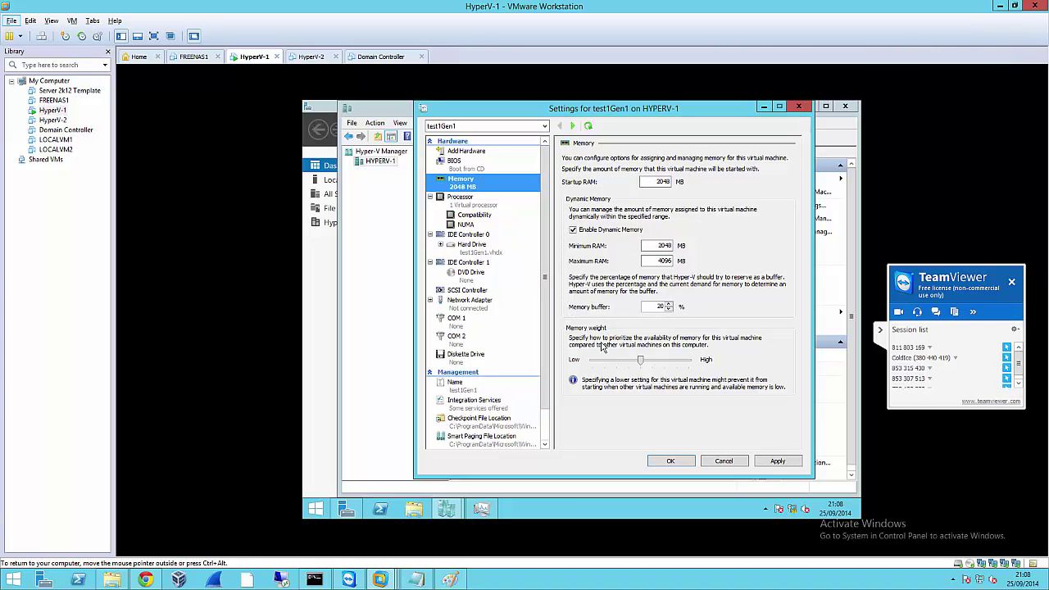
{"action": "left_click", "coordinate": [485, 205]}
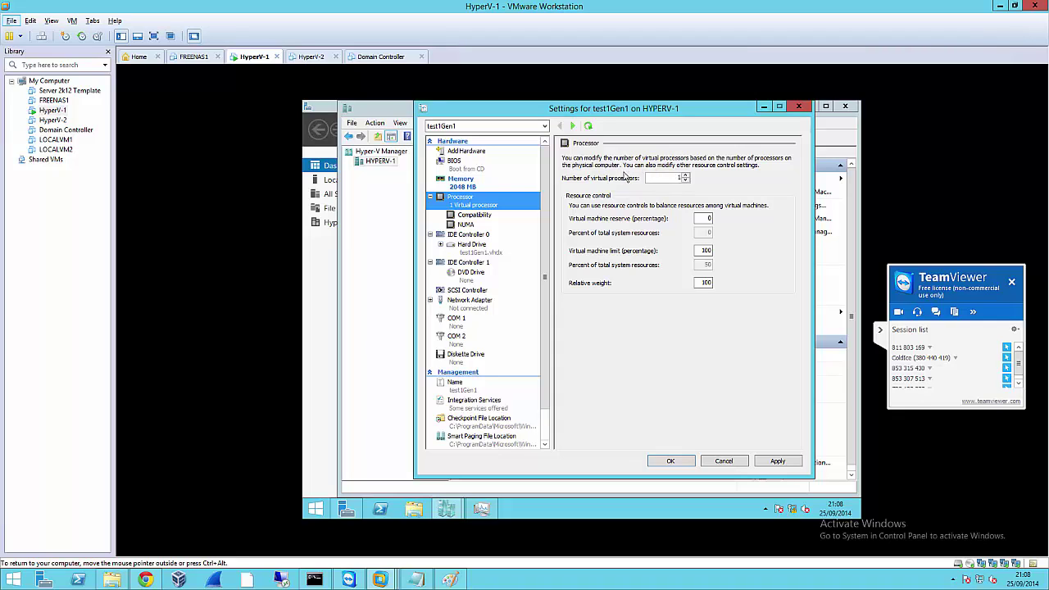
{"action": "double_click", "coordinate": [707, 218]}
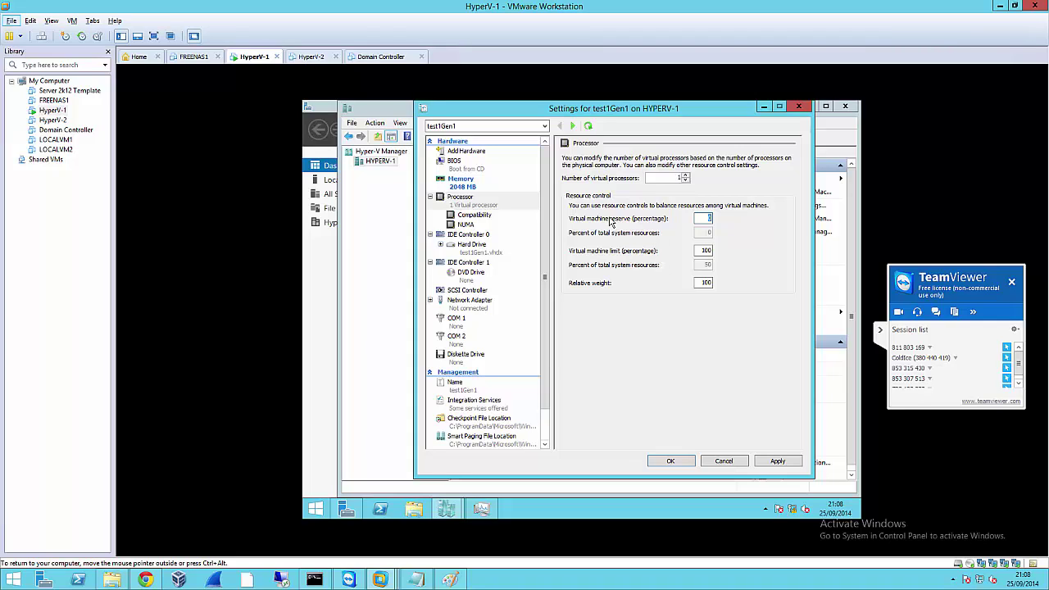
{"action": "double_click", "coordinate": [702, 218]}
Step: Enter a 20 percent virtual machine reserve for test1Gen1 and reselect the value
{"action": "type", "text": "20"}
{"action": "key", "text": "ctrl+alt"}
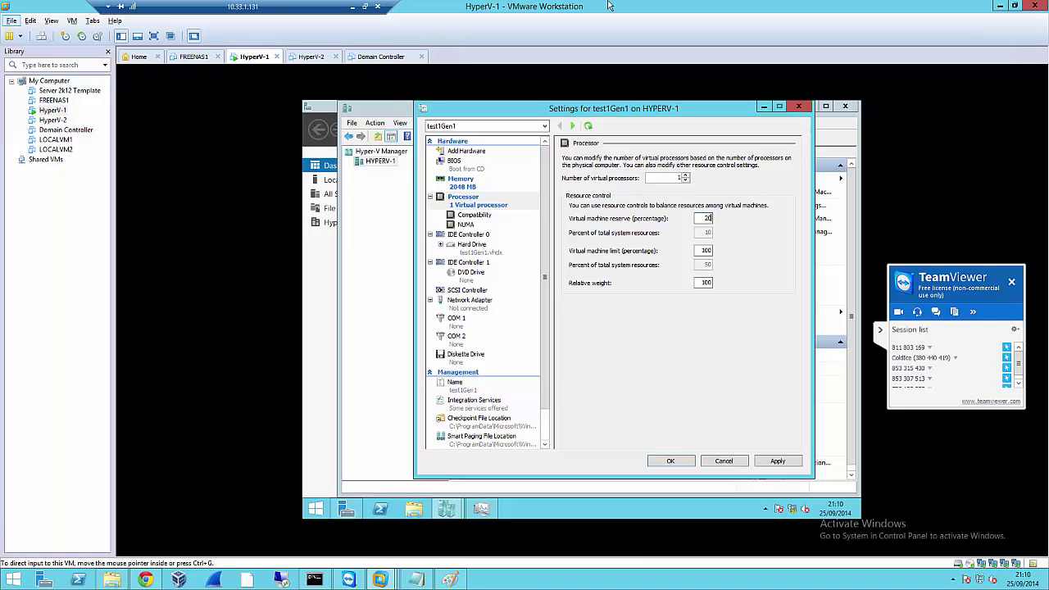
{"action": "double_click", "coordinate": [712, 219]}
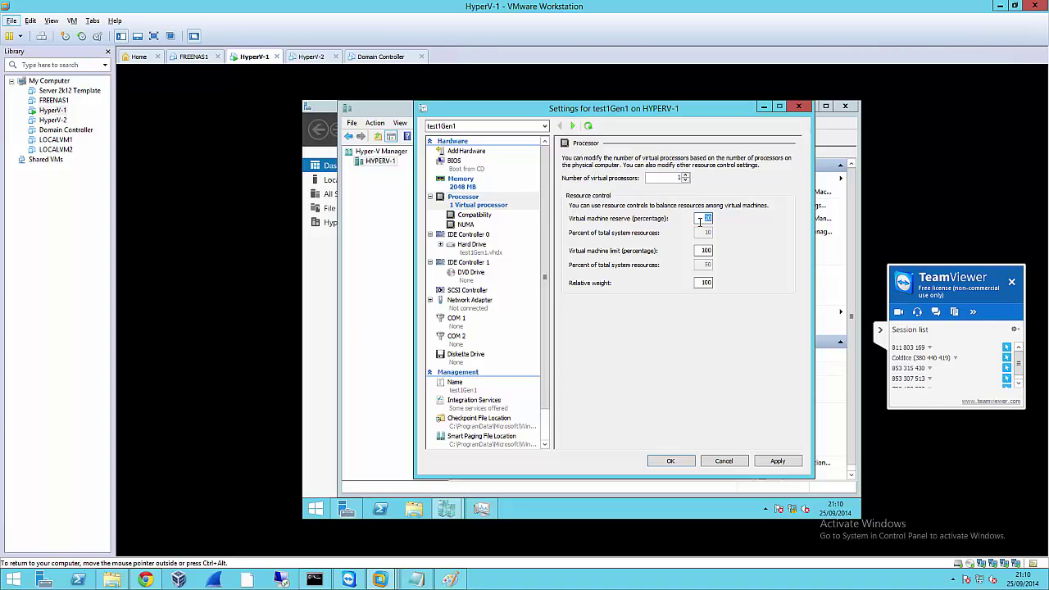
Step: Untick Enable Dynamic Memory for test1Gen1 and select its 2048 MB Startup RAM
{"action": "left_click", "coordinate": [462, 182]}
{"action": "left_click", "coordinate": [573, 230]}
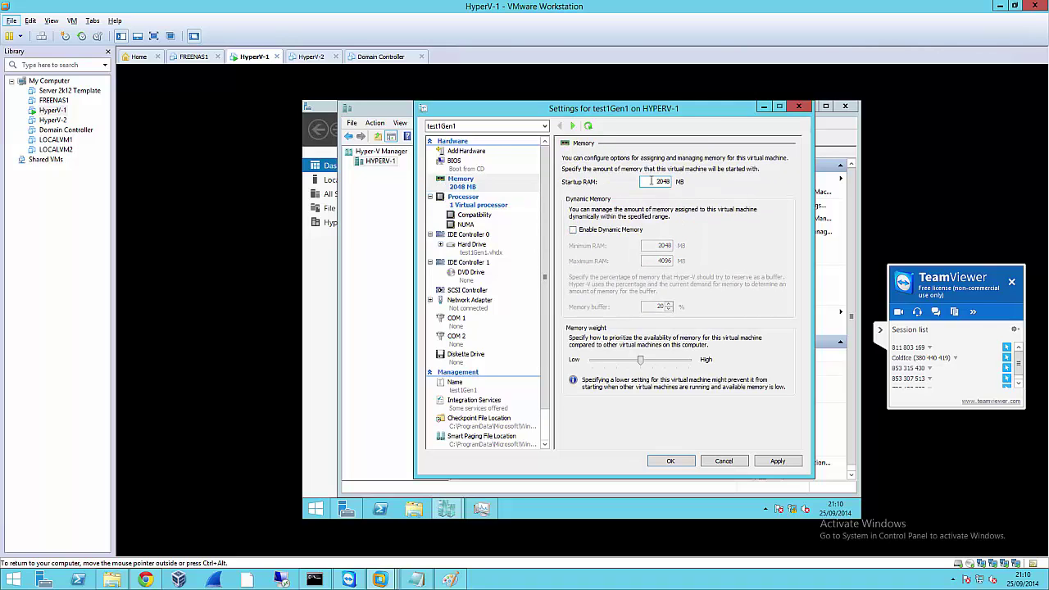
{"action": "left_click_drag", "start_coordinate": [654, 180], "coordinate": [744, 181]}
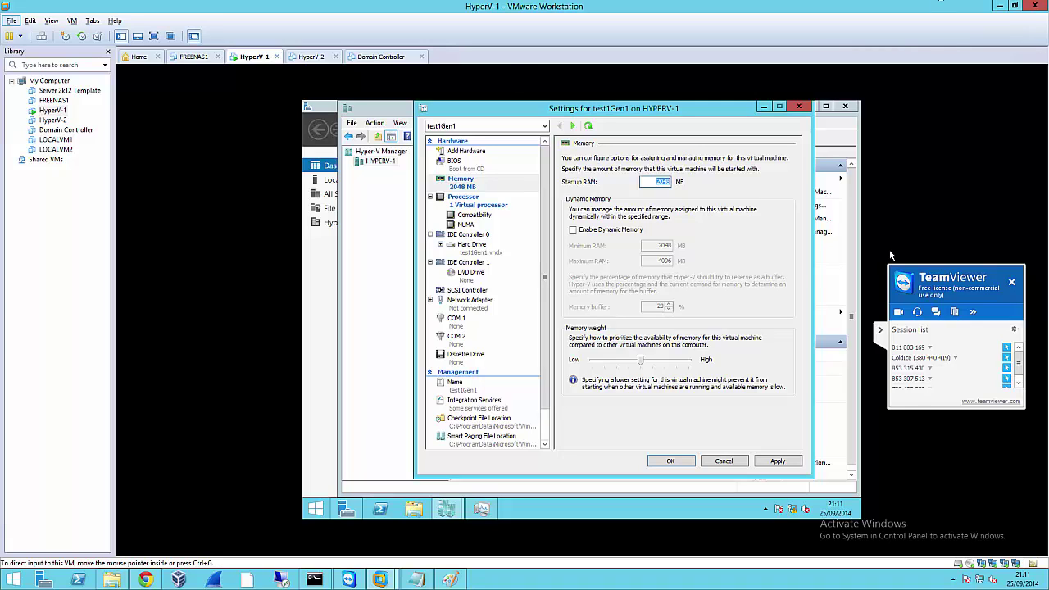
Step: Change test1Gen1's processor reserve from 20 to 0 percent, with limit and relative weight at 100
{"action": "left_click", "coordinate": [486, 210]}
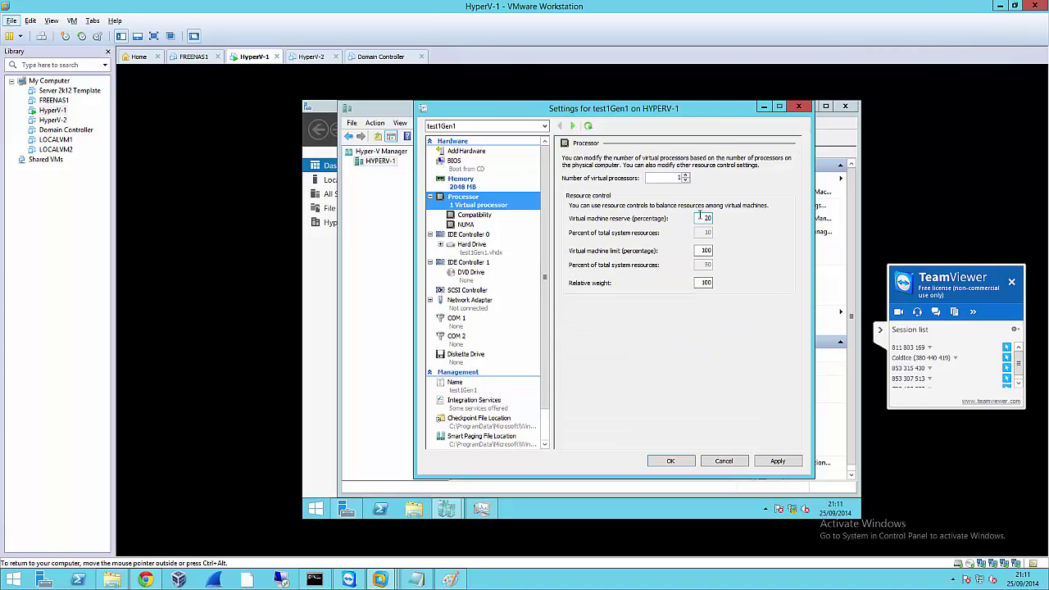
{"action": "double_click", "coordinate": [701, 217]}
{"action": "type", "text": "0"}
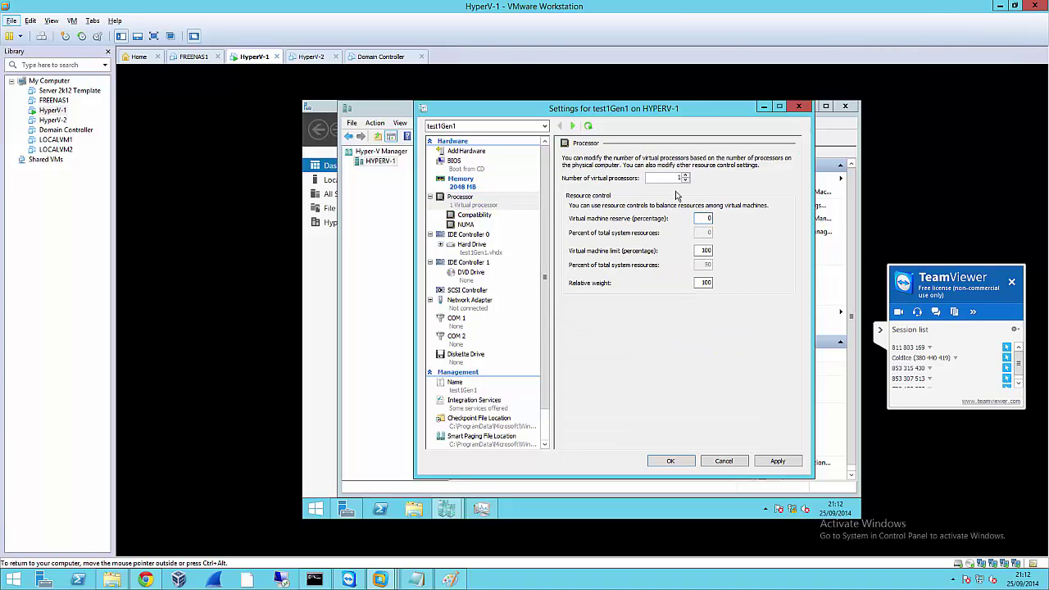
{"action": "double_click", "coordinate": [709, 219]}
{"action": "type", "text": "0"}
{"action": "key", "text": "Tab"}
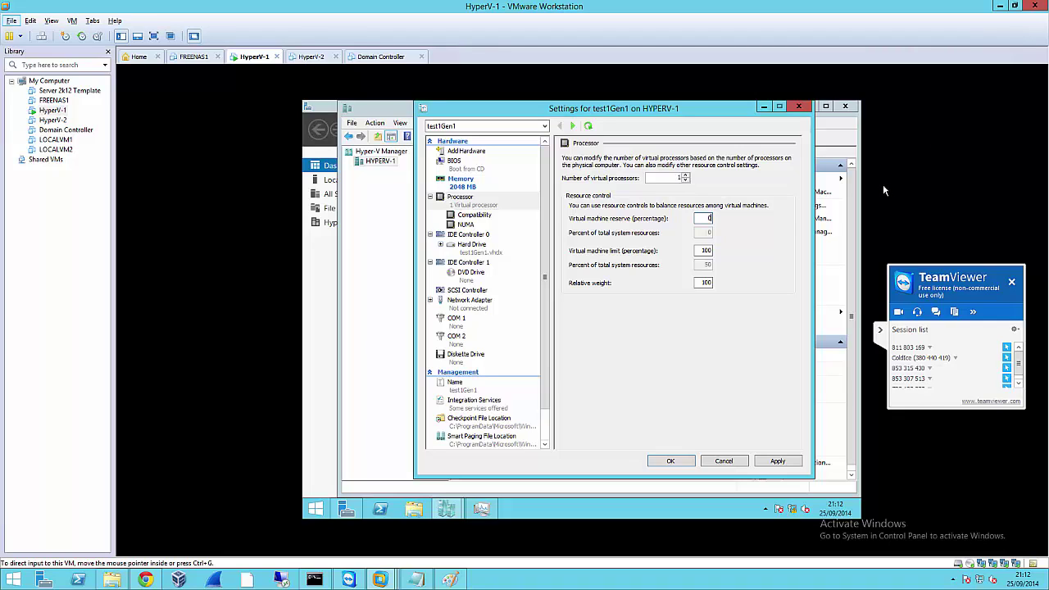
{"action": "double_click", "coordinate": [709, 217]}
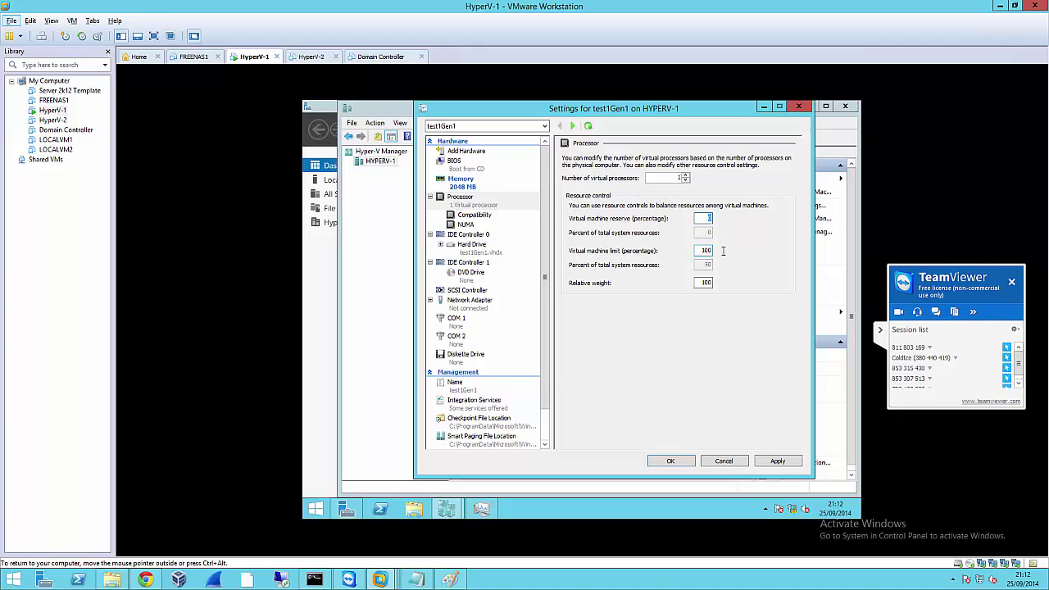
{"action": "key", "text": "Tab"}
{"action": "double_click", "coordinate": [702, 281]}
{"action": "double_click", "coordinate": [703, 217]}
{"action": "double_click", "coordinate": [703, 282]}
Step: Nudge test1Gen1's memory weight slightly toward High, leaving Dynamic Memory off and Startup RAM 2048 MB
{"action": "left_click", "coordinate": [464, 185]}
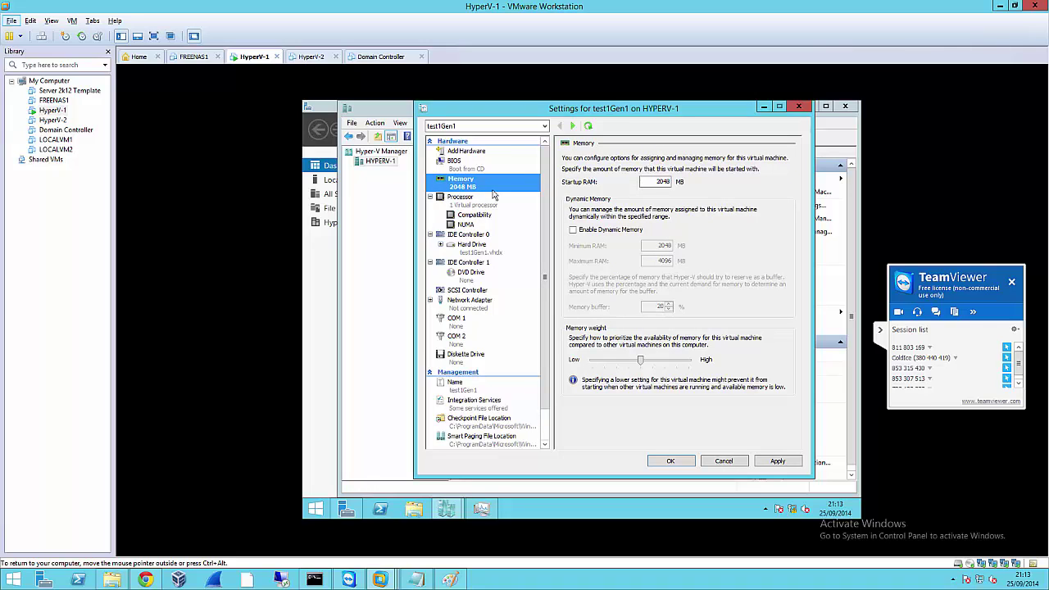
{"action": "left_click", "coordinate": [640, 361]}
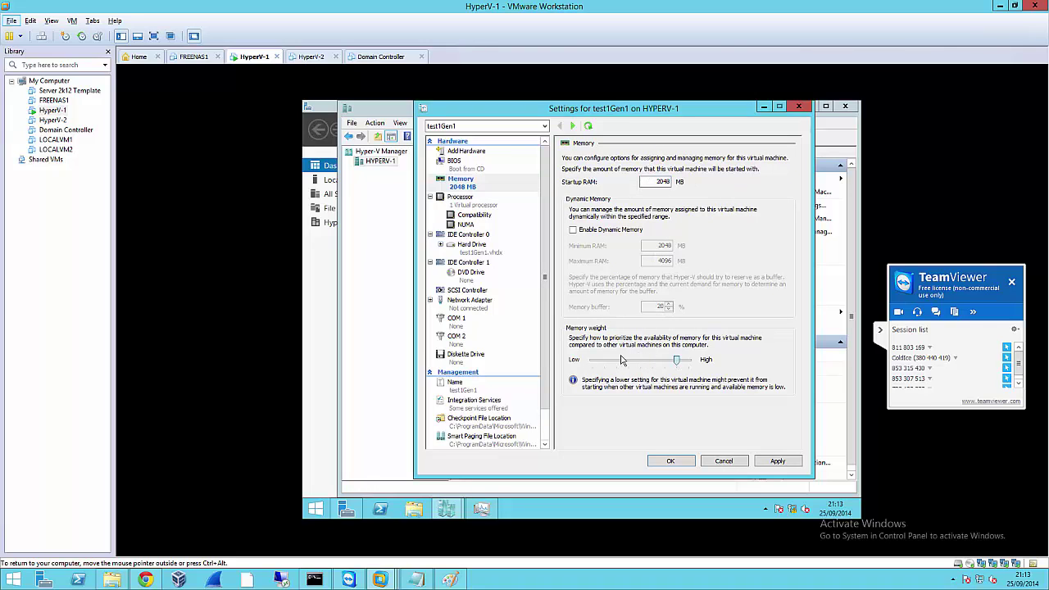
{"action": "left_click", "coordinate": [572, 230]}
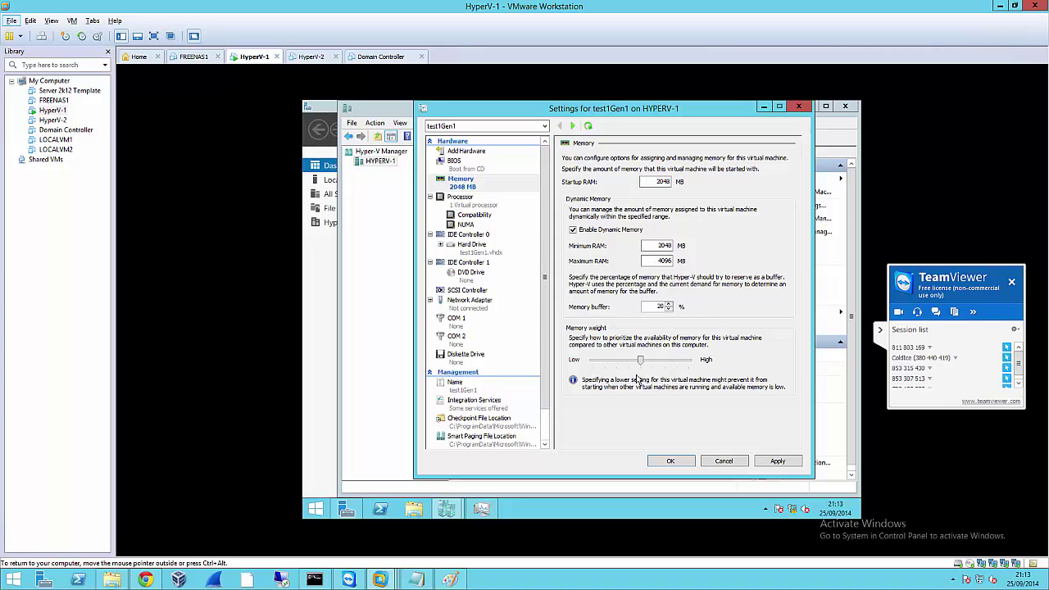
{"action": "left_click_drag", "start_coordinate": [641, 361], "coordinate": [655, 364]}
{"action": "left_click", "coordinate": [573, 230]}
{"action": "left_click_drag", "start_coordinate": [649, 182], "coordinate": [673, 181]}
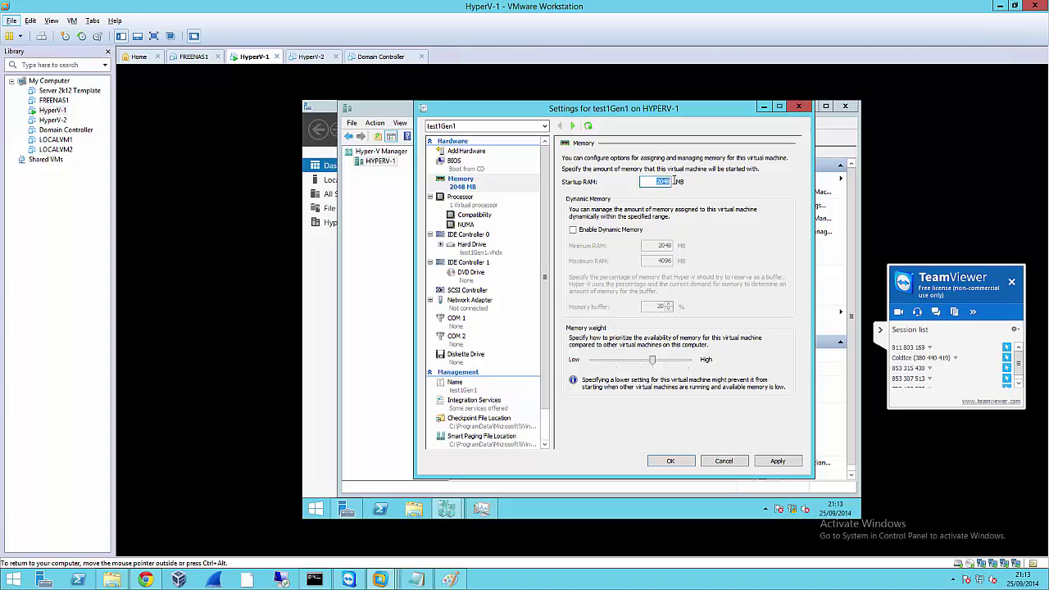
Step: Open test1Gen1's Processor page and select the relative weight 100 and reserve 0 values
{"action": "left_click", "coordinate": [478, 205]}
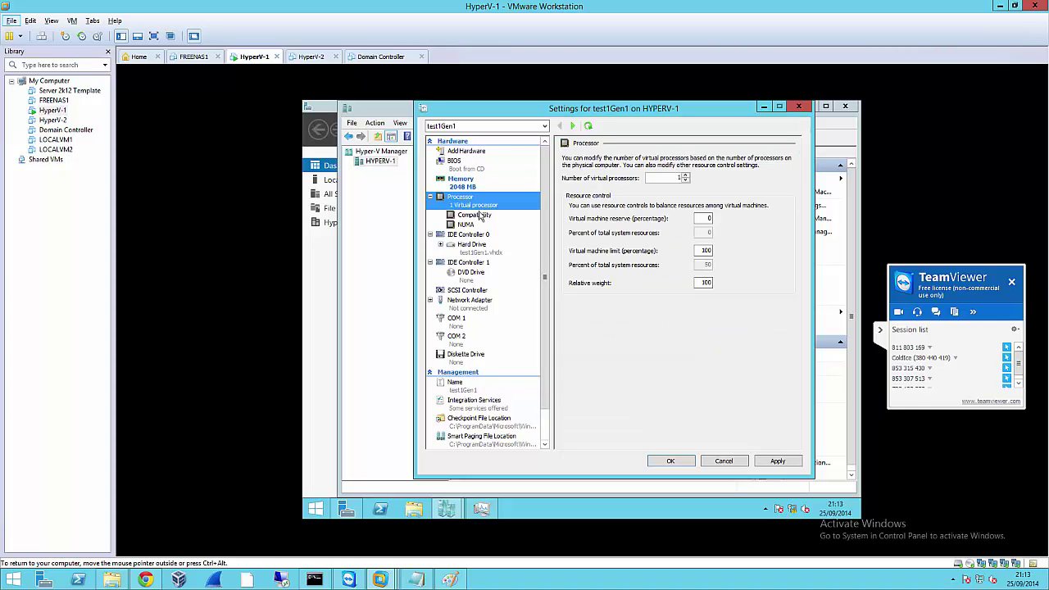
{"action": "left_click", "coordinate": [703, 282]}
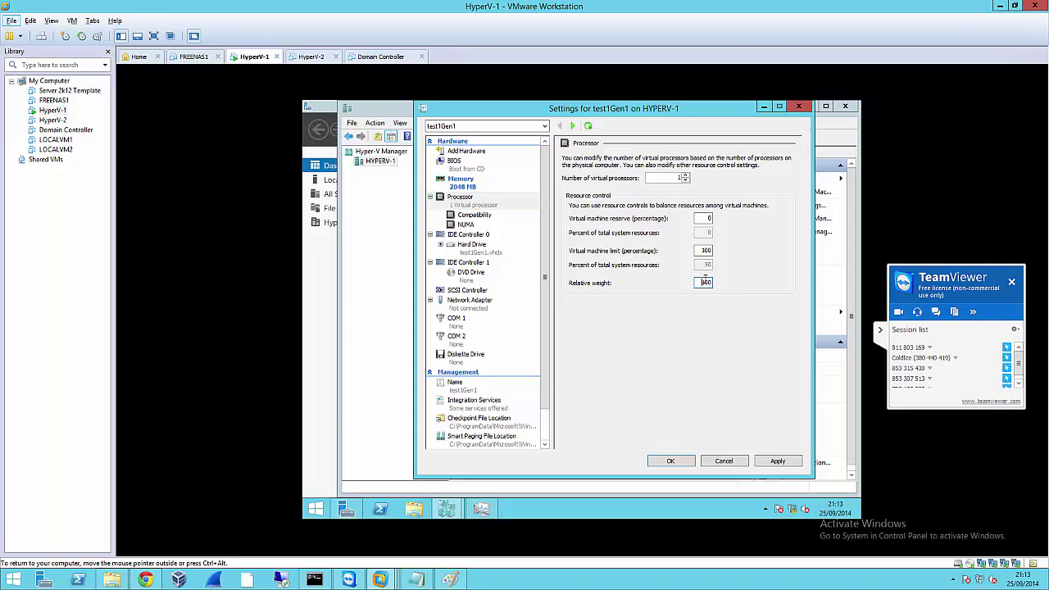
{"action": "left_click_drag", "start_coordinate": [703, 282], "coordinate": [722, 280]}
{"action": "left_click_drag", "start_coordinate": [702, 217], "coordinate": [714, 215]}
{"action": "double_click", "coordinate": [700, 282]}
{"action": "double_click", "coordinate": [704, 218]}
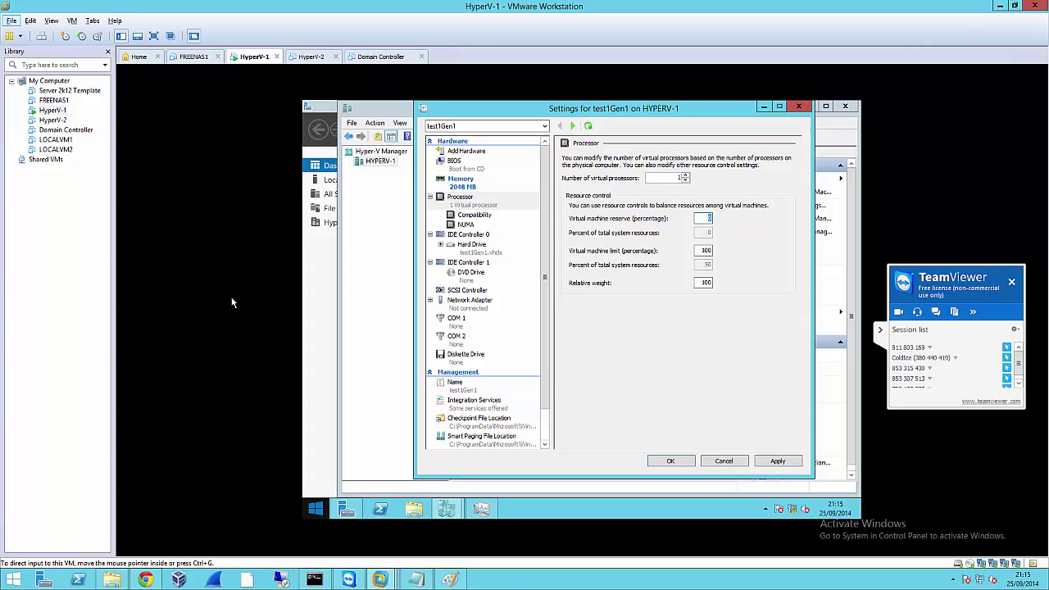
Step: Tick 'Migrate to a physical computer with a different processor version' under Processor Compatibility
{"action": "left_click", "coordinate": [483, 215]}
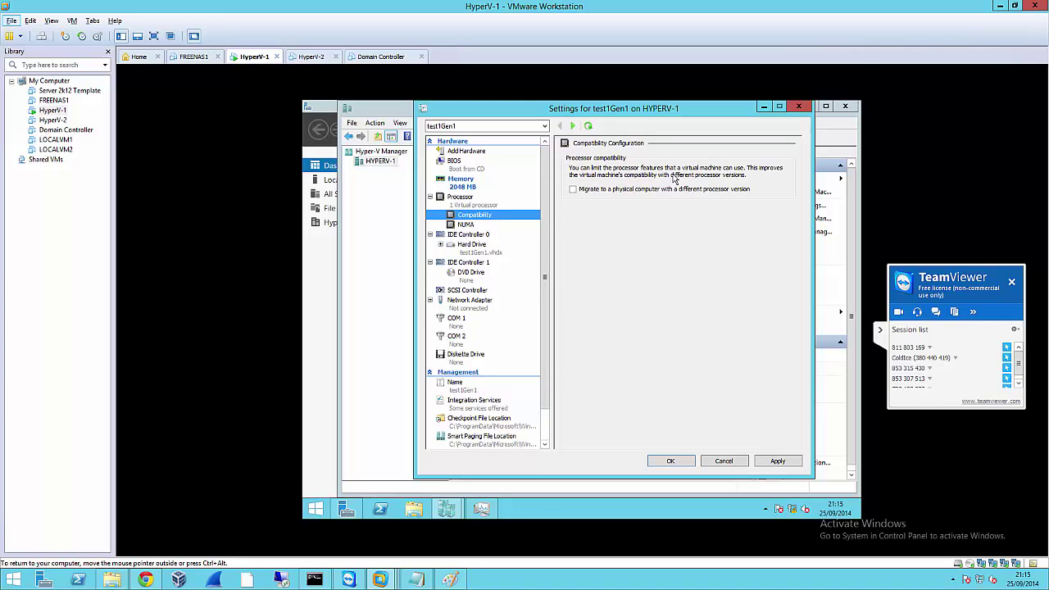
{"action": "left_click", "coordinate": [572, 193]}
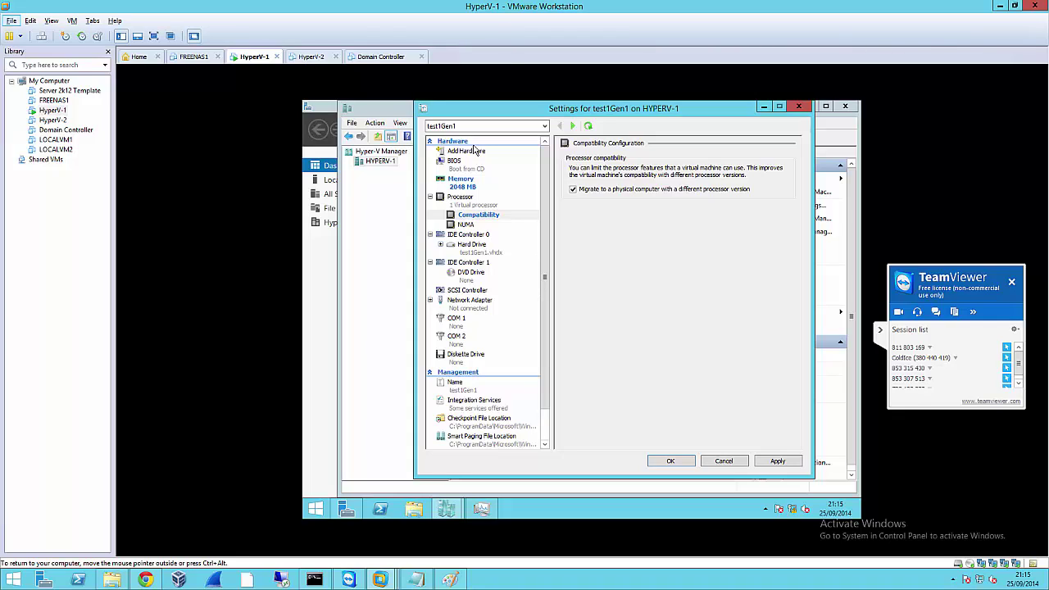
{"action": "left_click", "coordinate": [492, 203]}
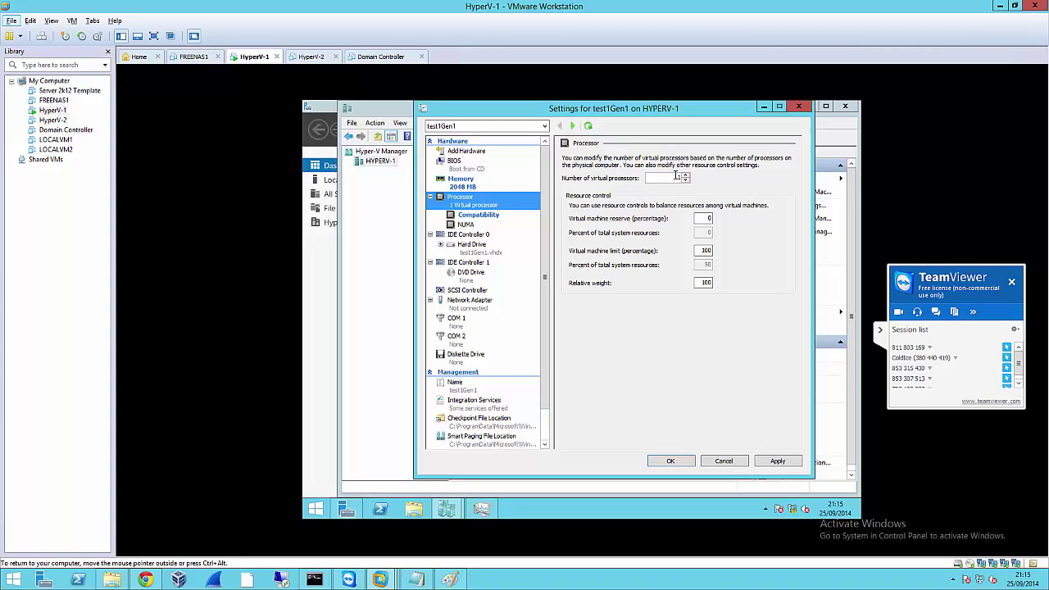
Step: Raise test1Gen1's virtual processors from 1 to 2, then cancel the settings dialog
{"action": "left_click", "coordinate": [682, 177]}
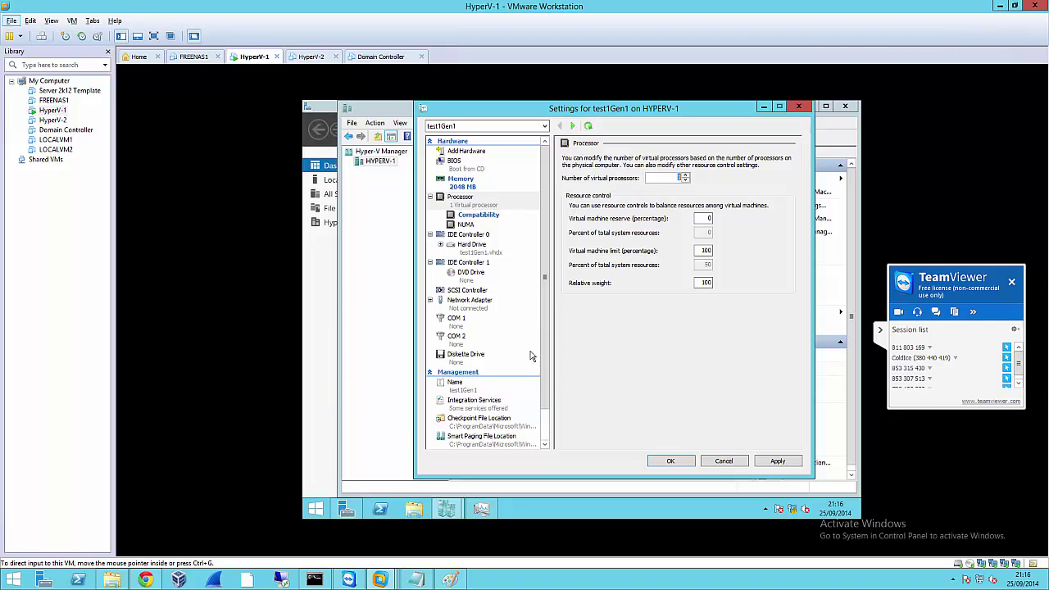
{"action": "left_click", "coordinate": [684, 178]}
{"action": "left_click", "coordinate": [684, 176]}
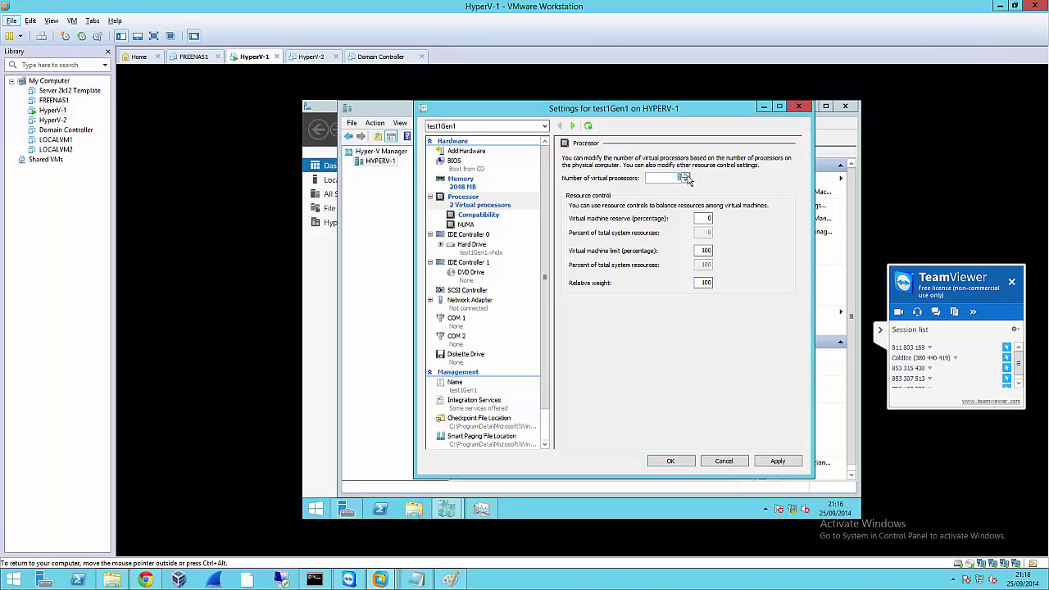
{"action": "left_click", "coordinate": [736, 464]}
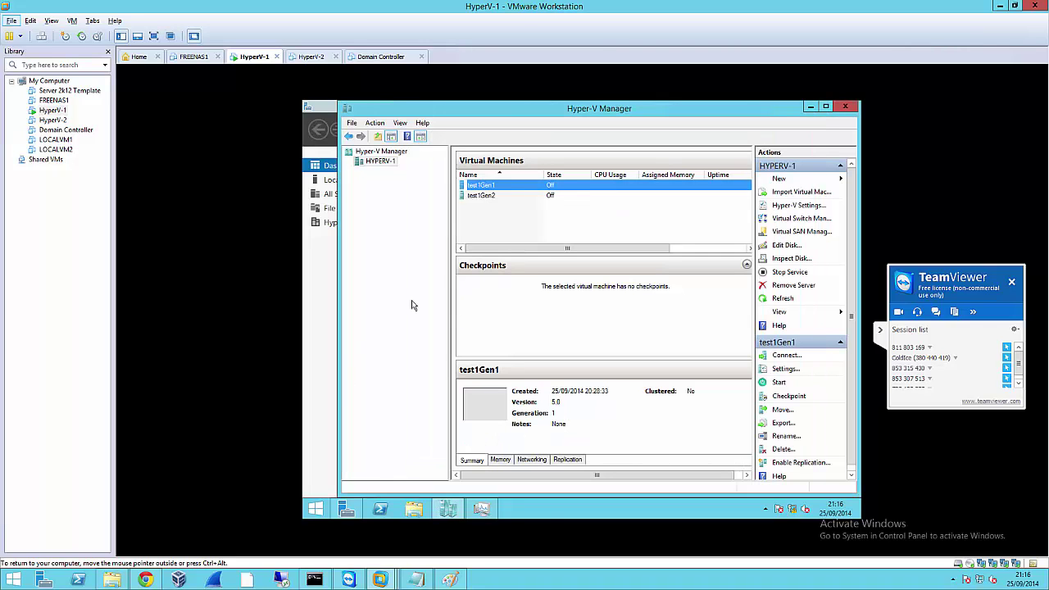
Step: Launch Task Manager from the guest taskbar to view per-process CPU and memory use
{"action": "left_click", "coordinate": [480, 510]}
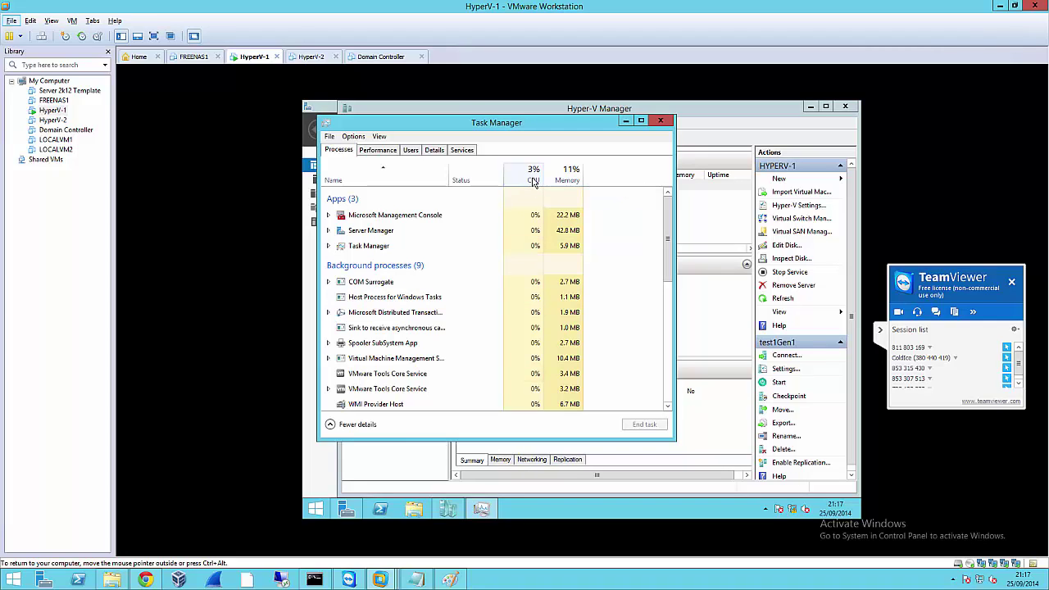
Step: Check the guest's CPU load in Task Manager, then return Hyper-V Manager to the front
{"action": "left_click", "coordinate": [455, 514]}
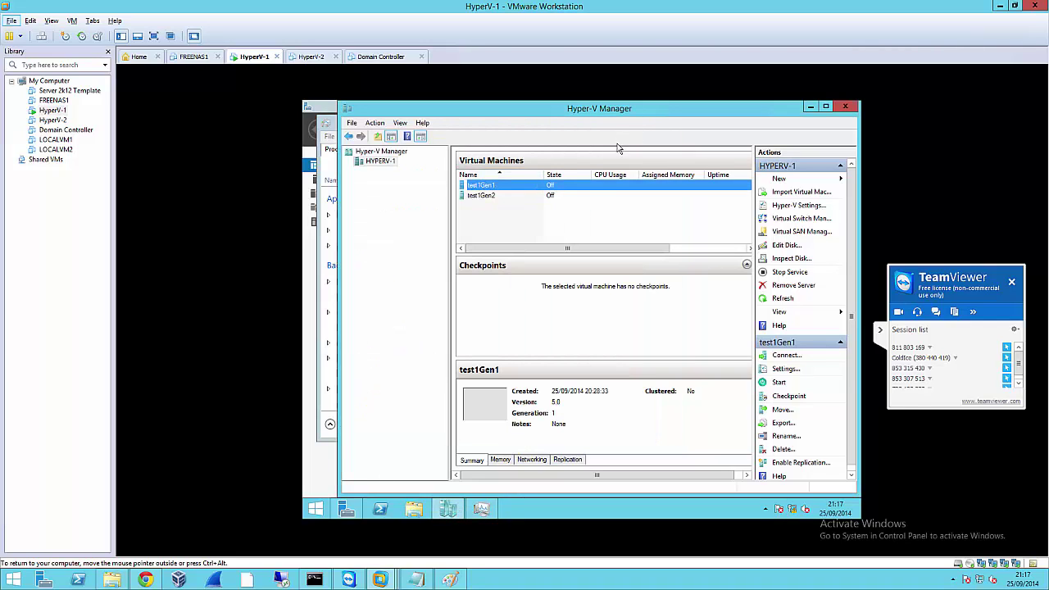
{"action": "left_click", "coordinate": [324, 412]}
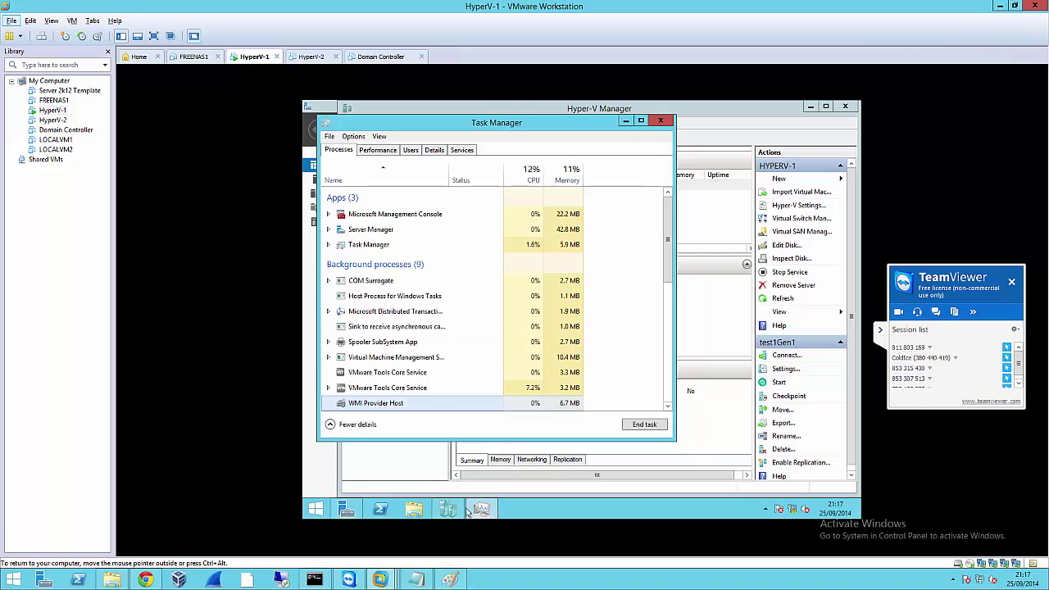
{"action": "mouse_move", "coordinate": [453, 511]}
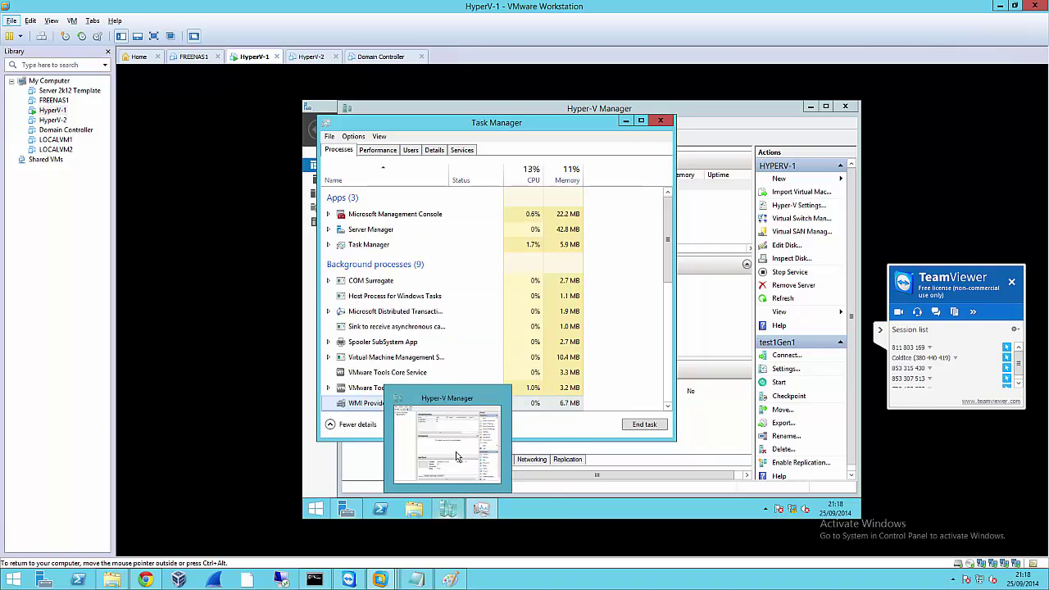
{"action": "left_click", "coordinate": [457, 464]}
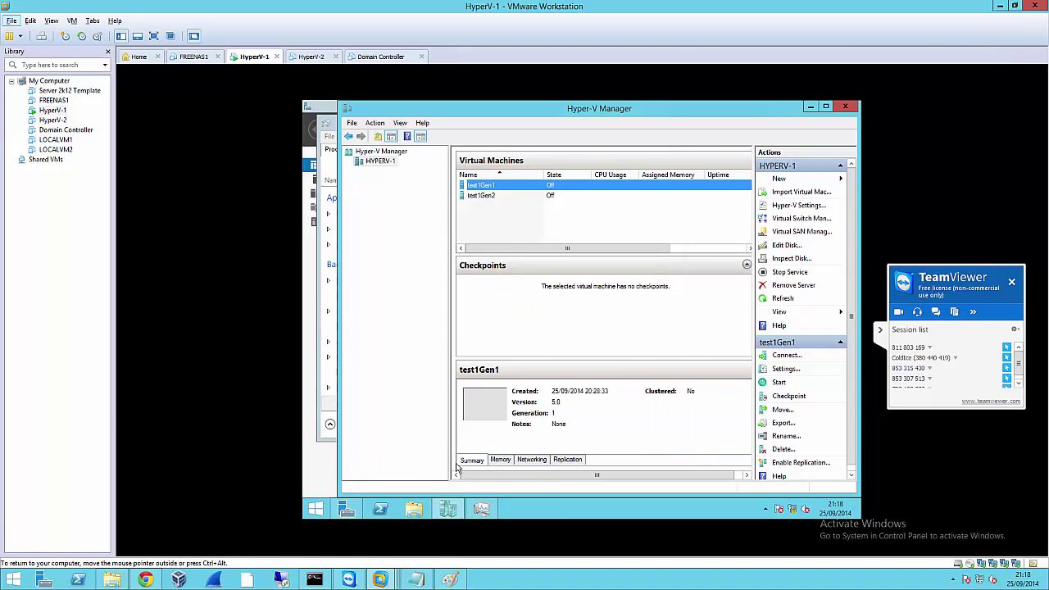
Step: Open test1Gen1's Settings and go to the Processor > Compatibility page
{"action": "right_click", "coordinate": [496, 186]}
{"action": "left_click", "coordinate": [524, 208]}
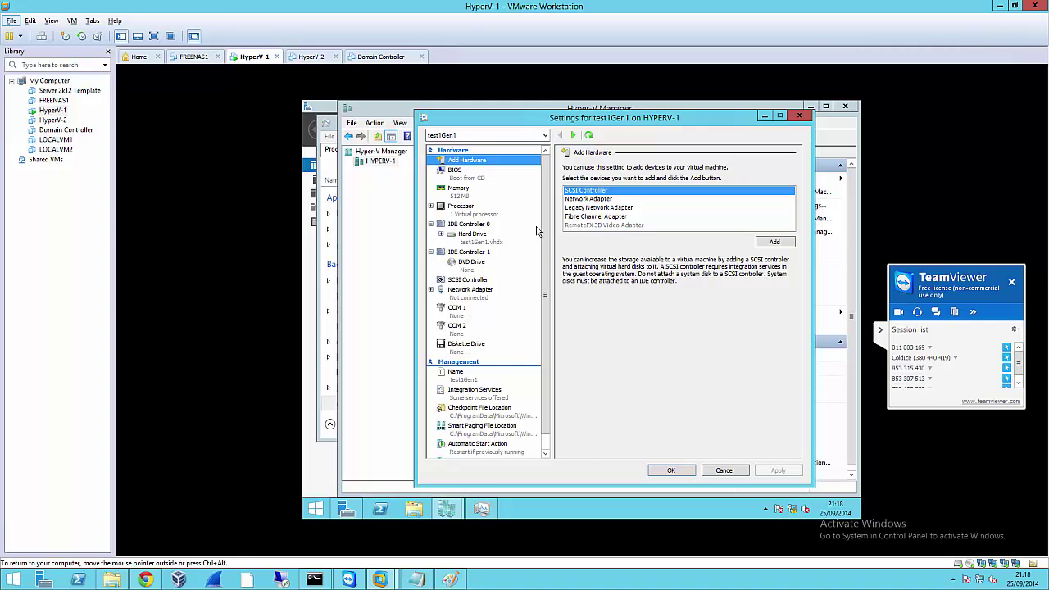
{"action": "left_click", "coordinate": [494, 214]}
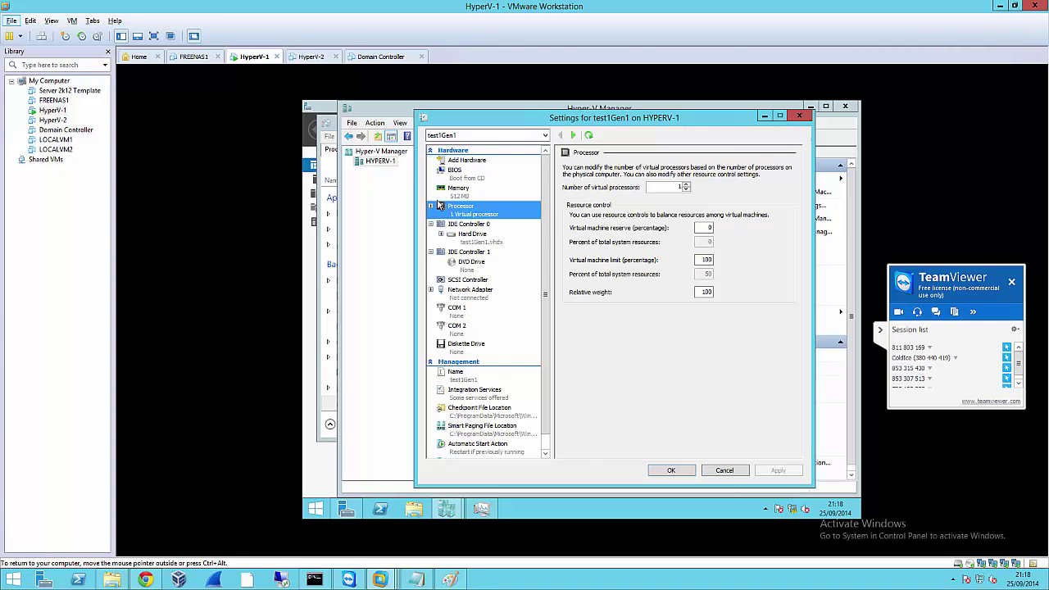
{"action": "left_click", "coordinate": [433, 206]}
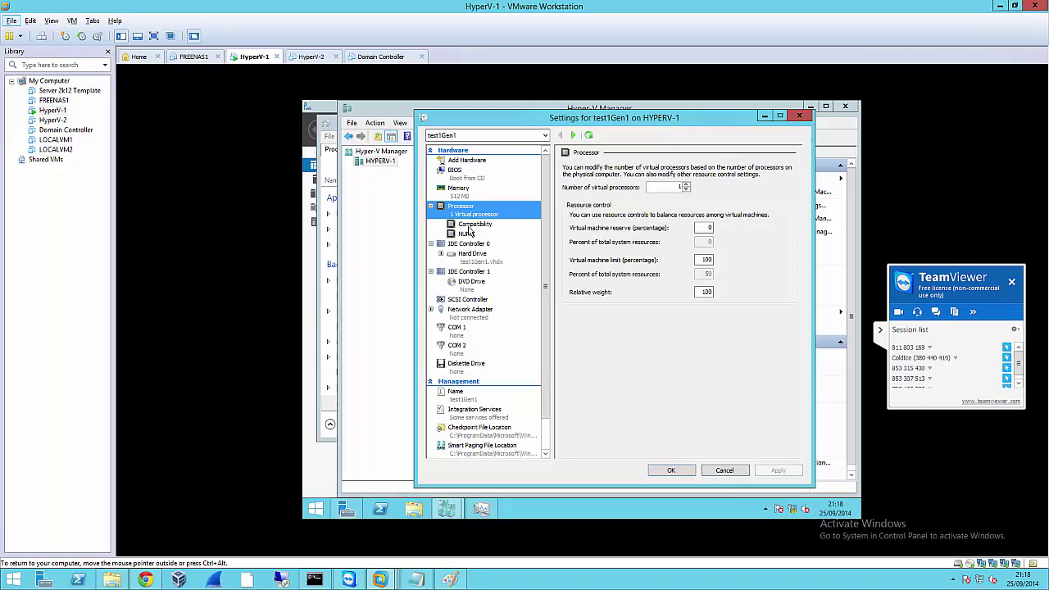
{"action": "left_click", "coordinate": [472, 225]}
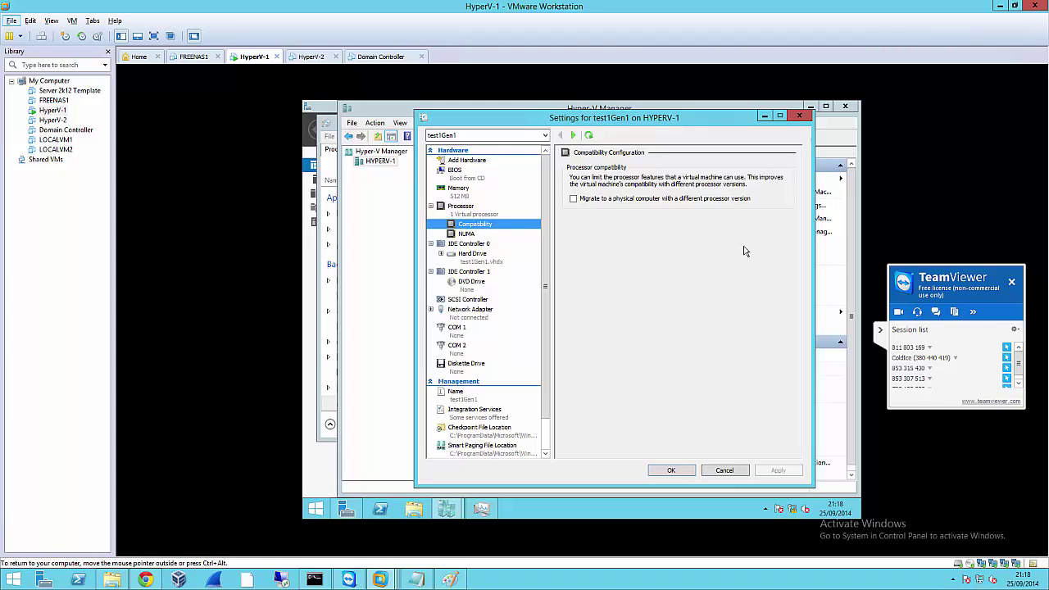
{"action": "key", "text": "ctrl+alt"}
Step: In Paint, select the old notes and box on the canvas and delete them
{"action": "left_click", "coordinate": [450, 580]}
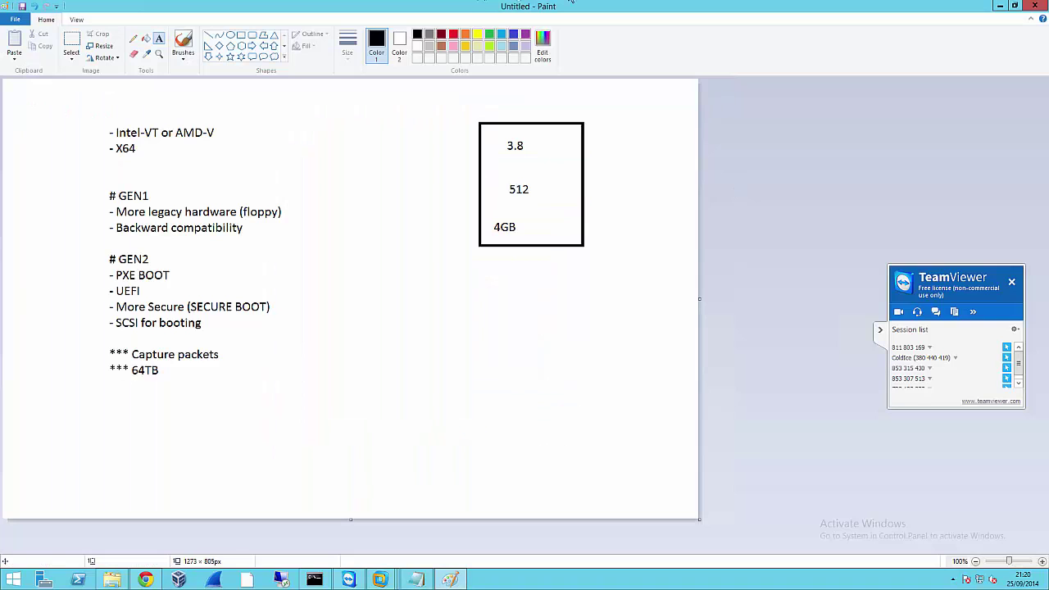
{"action": "left_click", "coordinate": [72, 43]}
{"action": "left_click_drag", "start_coordinate": [66, 83], "coordinate": [646, 399]}
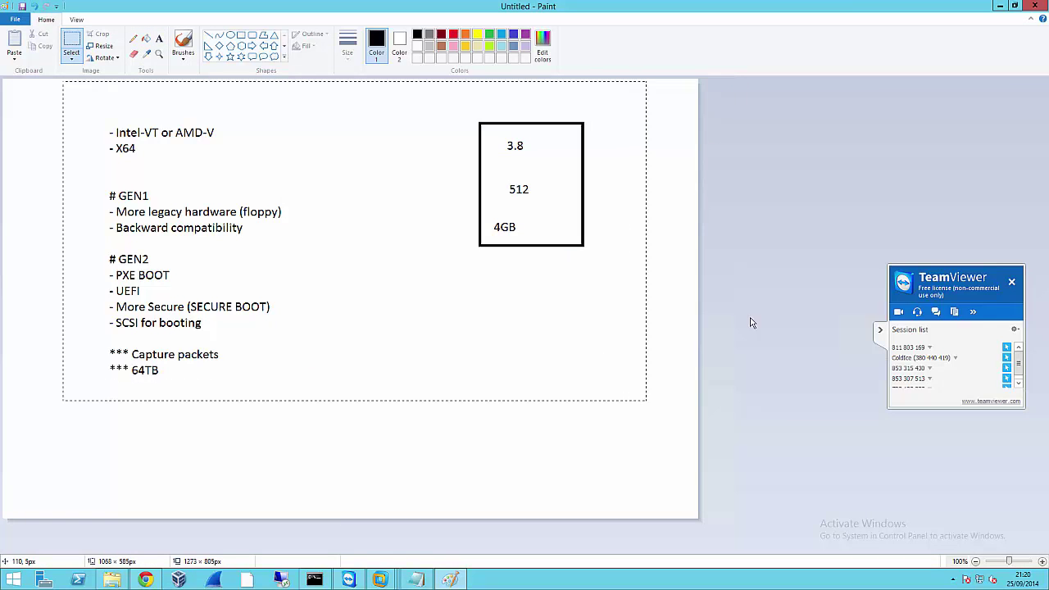
{"action": "key", "text": "Delete"}
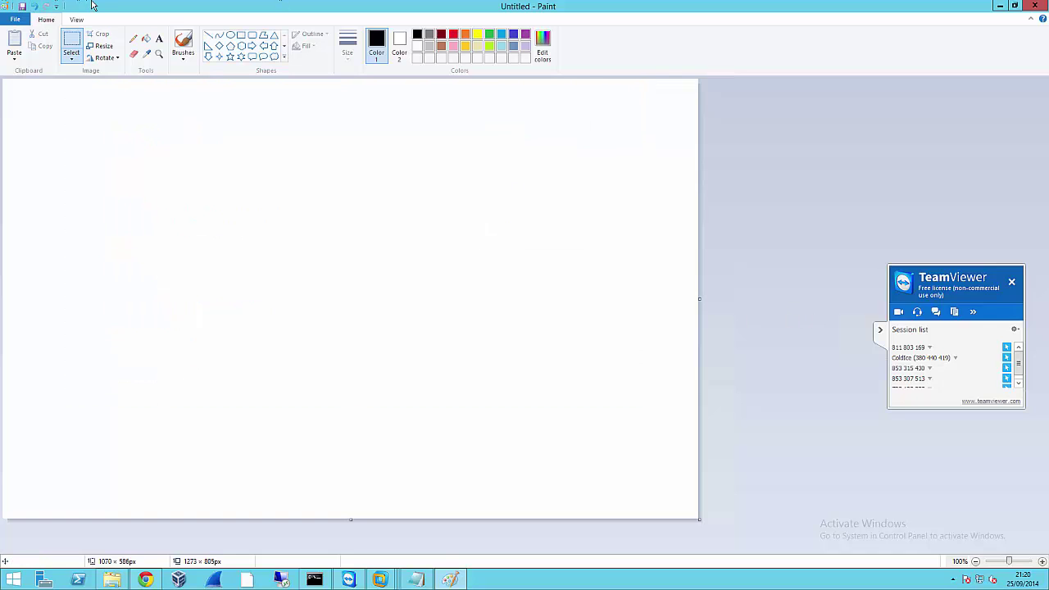
Step: Draw three rectangles side by side, making the rightmost one largest
{"action": "left_click", "coordinate": [241, 36]}
{"action": "left_click_drag", "start_coordinate": [97, 134], "coordinate": [170, 238]}
{"action": "left_click_drag", "start_coordinate": [230, 131], "coordinate": [298, 248]}
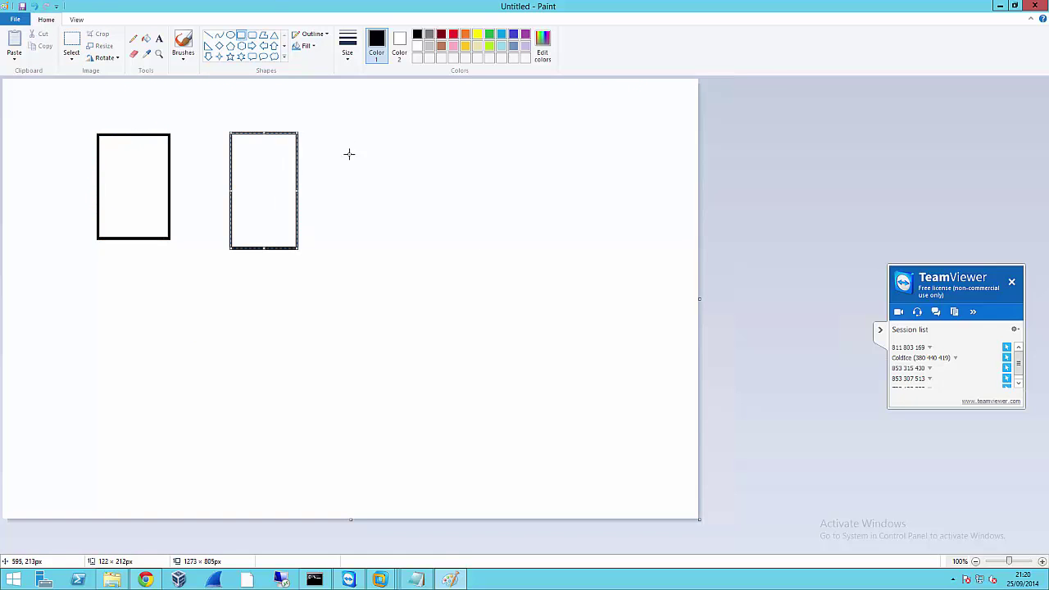
{"action": "left_click_drag", "start_coordinate": [347, 130], "coordinate": [443, 253]}
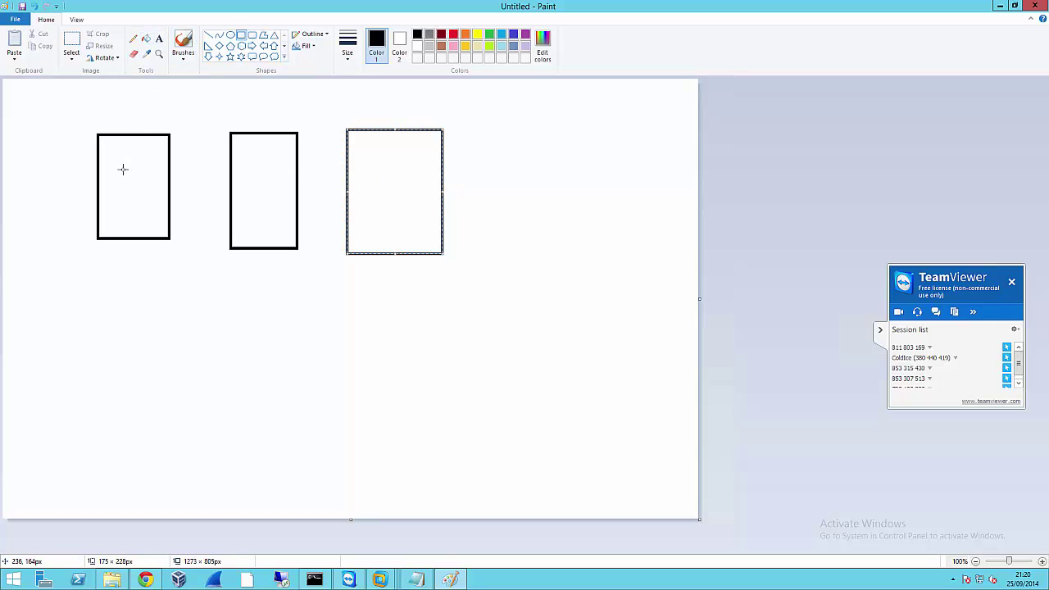
{"action": "left_click", "coordinate": [159, 38]}
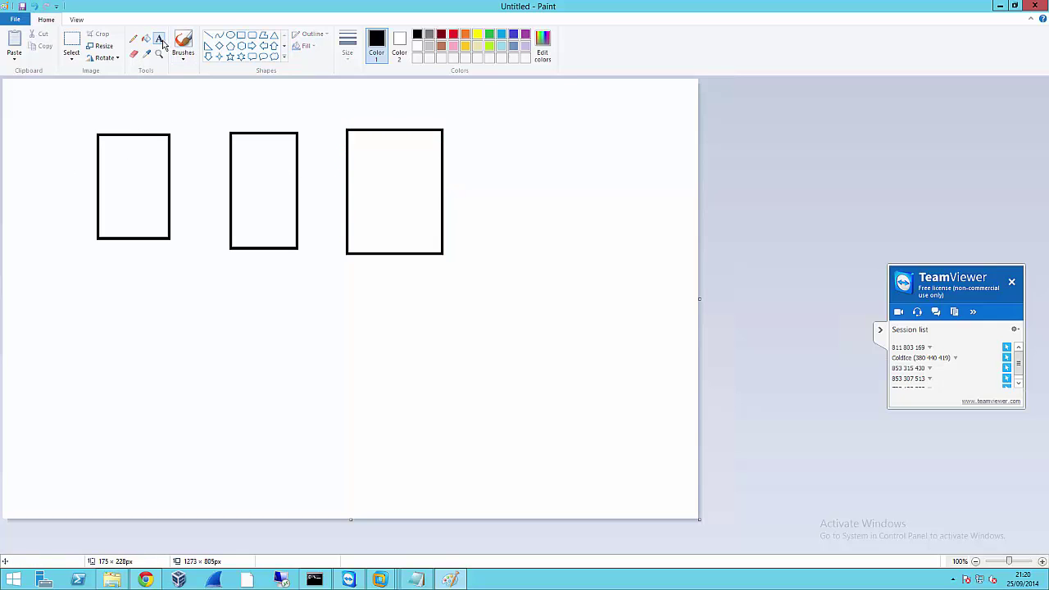
Step: Label the three boxes A, B and C with text inside each
{"action": "left_click", "coordinate": [139, 152]}
{"action": "type", "text": "A"}
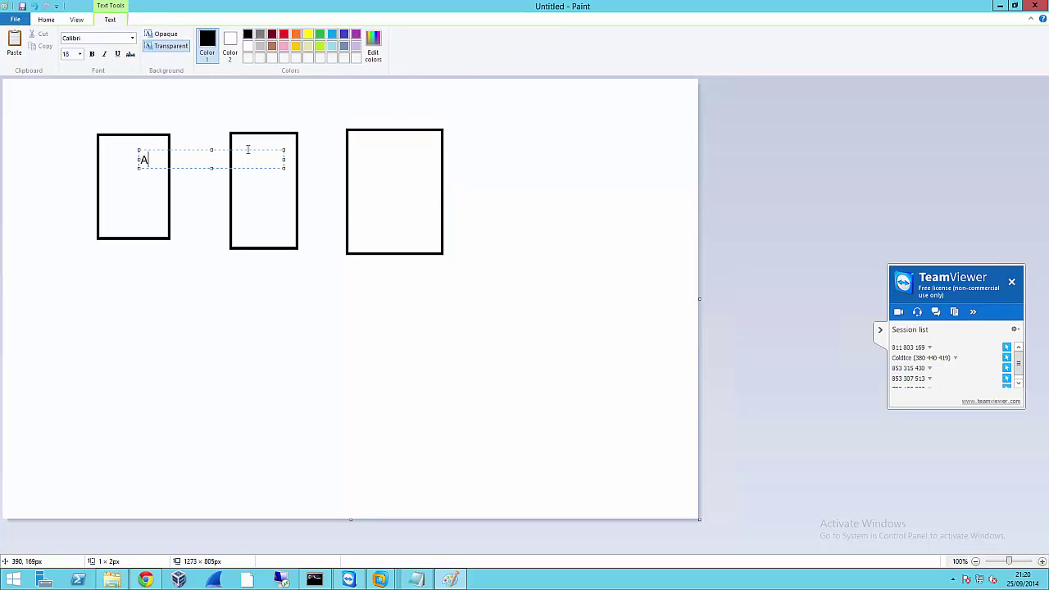
{"action": "left_click", "coordinate": [253, 188]}
{"action": "left_click", "coordinate": [251, 168]}
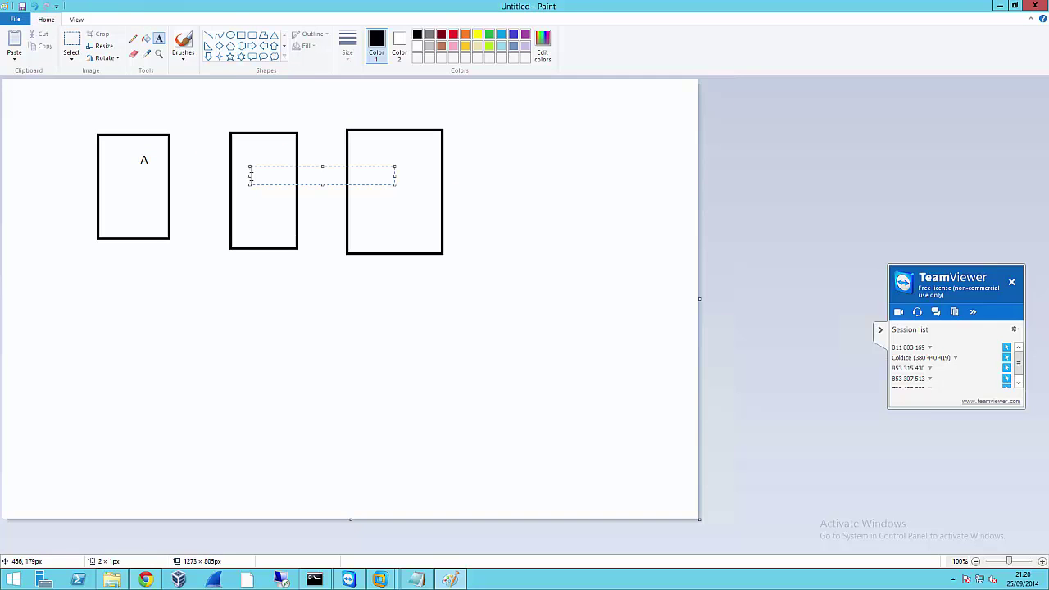
{"action": "type", "text": "B"}
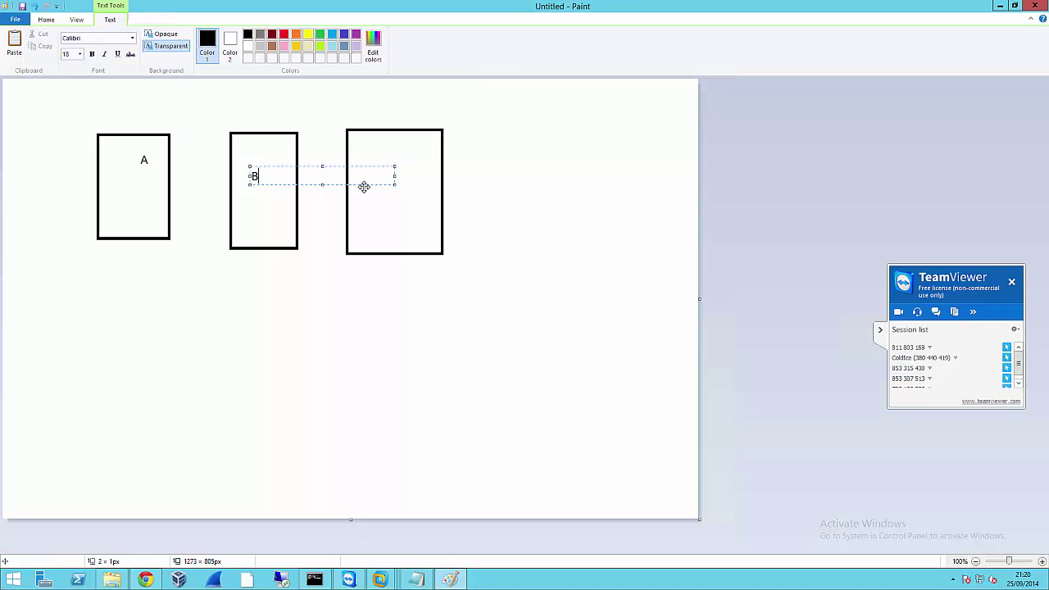
{"action": "left_click", "coordinate": [400, 206]}
{"action": "left_click", "coordinate": [401, 207]}
{"action": "type", "text": "C"}
{"action": "left_click", "coordinate": [107, 123]}
Step: Write 90%, 20% and 10% above boxes A, B and C respectively
{"action": "left_click", "coordinate": [111, 116]}
{"action": "type", "text": "90%"}
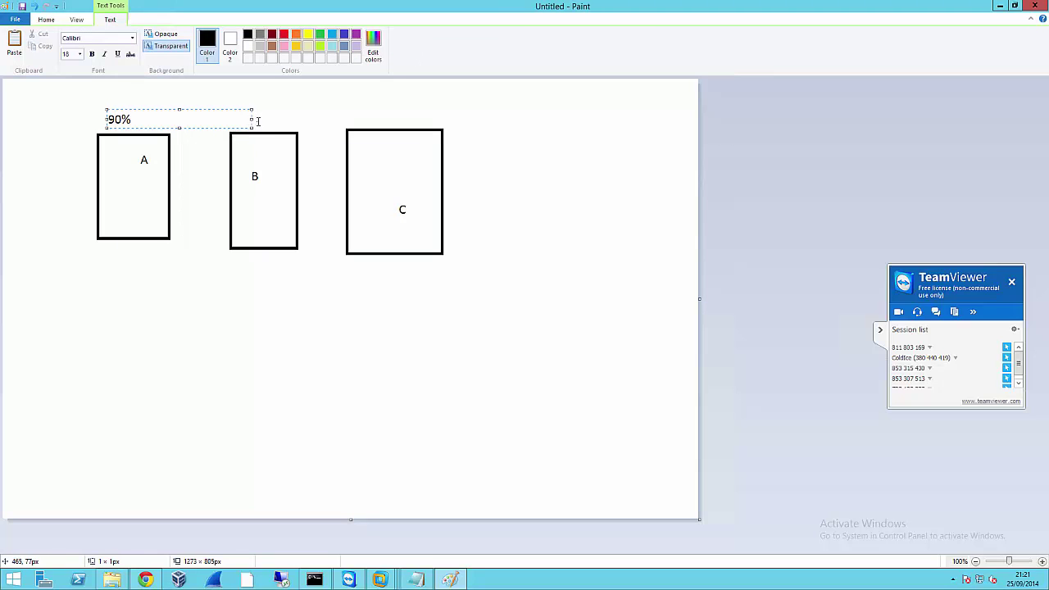
{"action": "left_click", "coordinate": [255, 117]}
{"action": "left_click", "coordinate": [255, 110]}
{"action": "type", "text": "20%"}
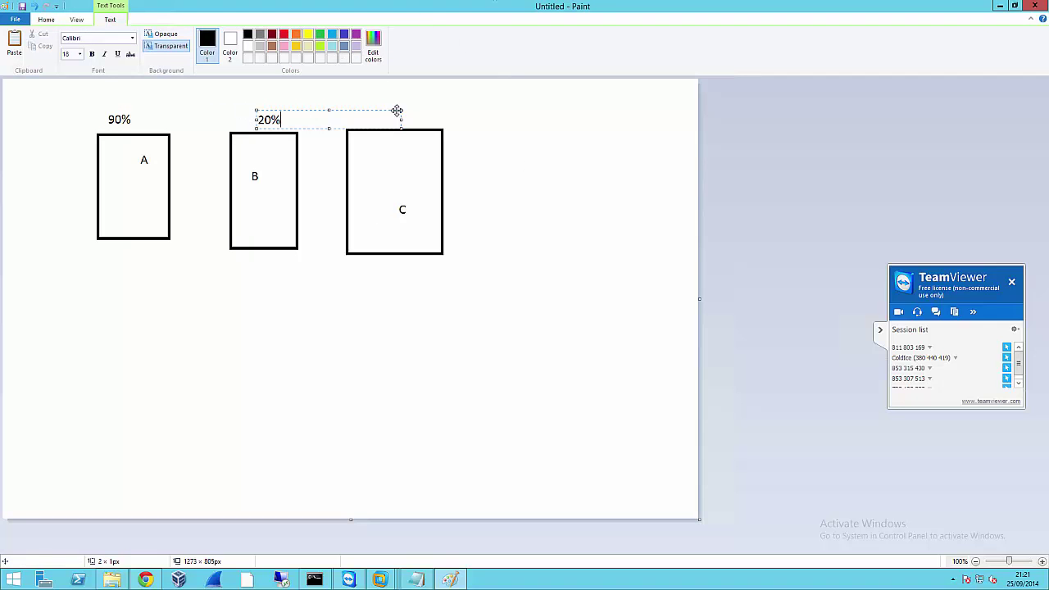
{"action": "left_click", "coordinate": [407, 110]}
{"action": "left_click", "coordinate": [375, 101]}
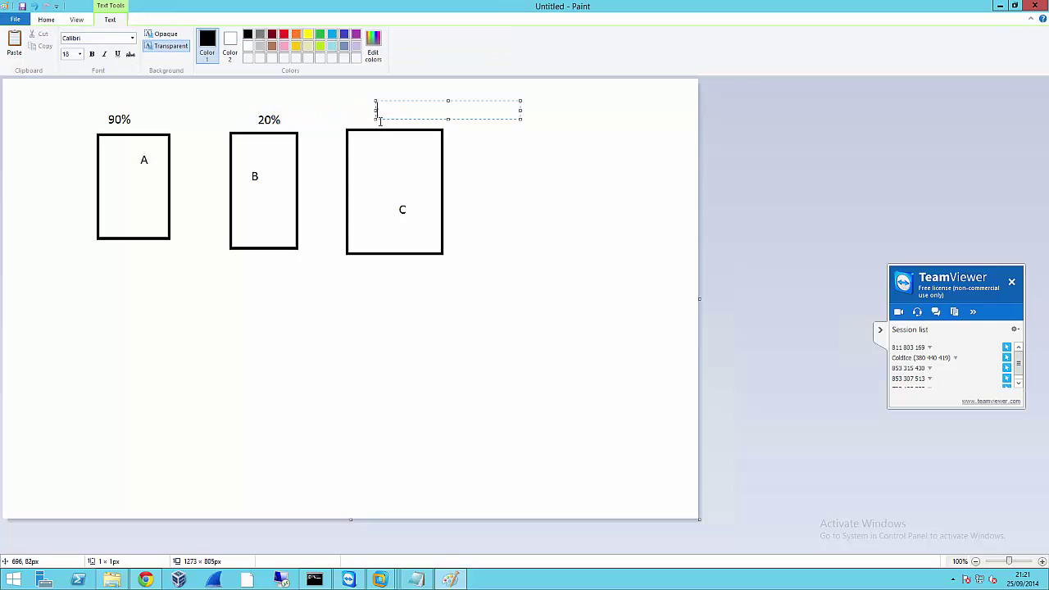
{"action": "type", "text": "10%"}
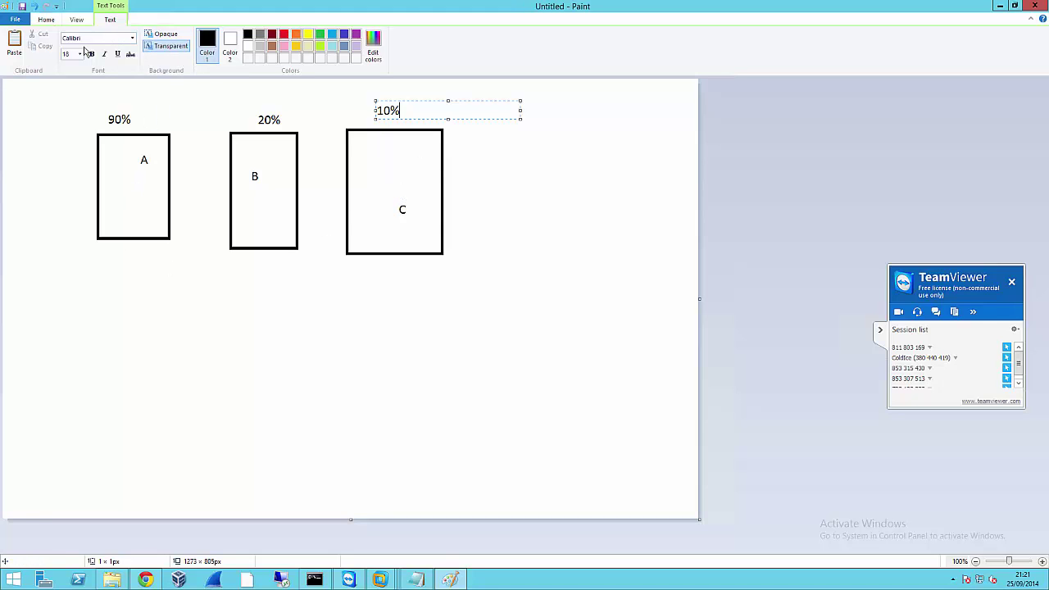
Step: Finish the 10% label and write Intel i7, intel i3 and AMD in boxes A, B and C
{"action": "left_click", "coordinate": [122, 201]}
{"action": "left_click_drag", "start_coordinate": [119, 195], "coordinate": [265, 214]}
{"action": "type", "text": "Intel "}
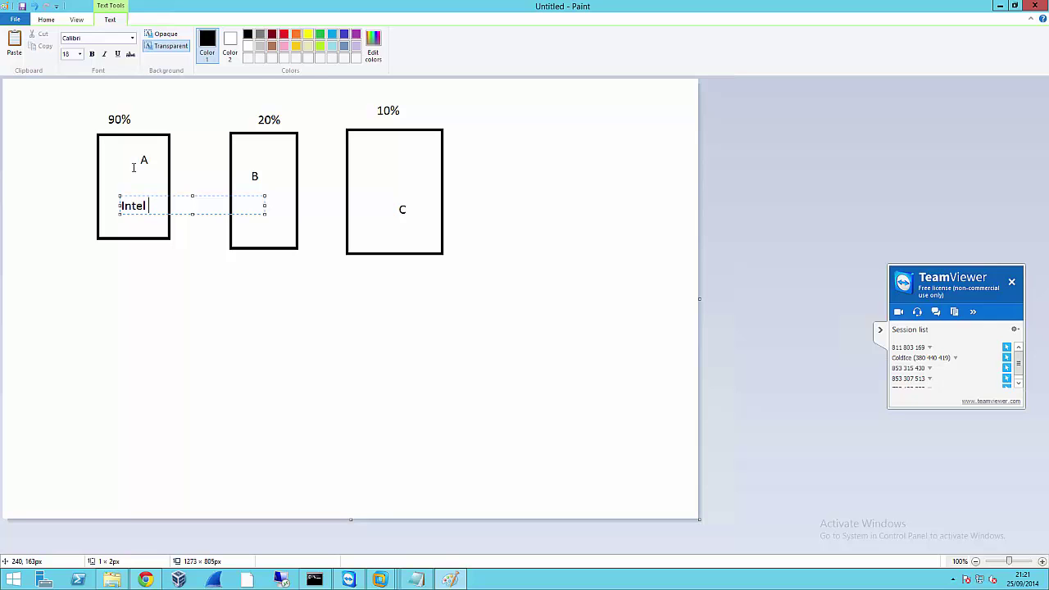
{"action": "type", "text": "i7"}
{"action": "left_click", "coordinate": [236, 153]}
{"action": "left_click", "coordinate": [236, 152]}
{"action": "type", "text": "intel i3"}
{"action": "left_click", "coordinate": [365, 161]}
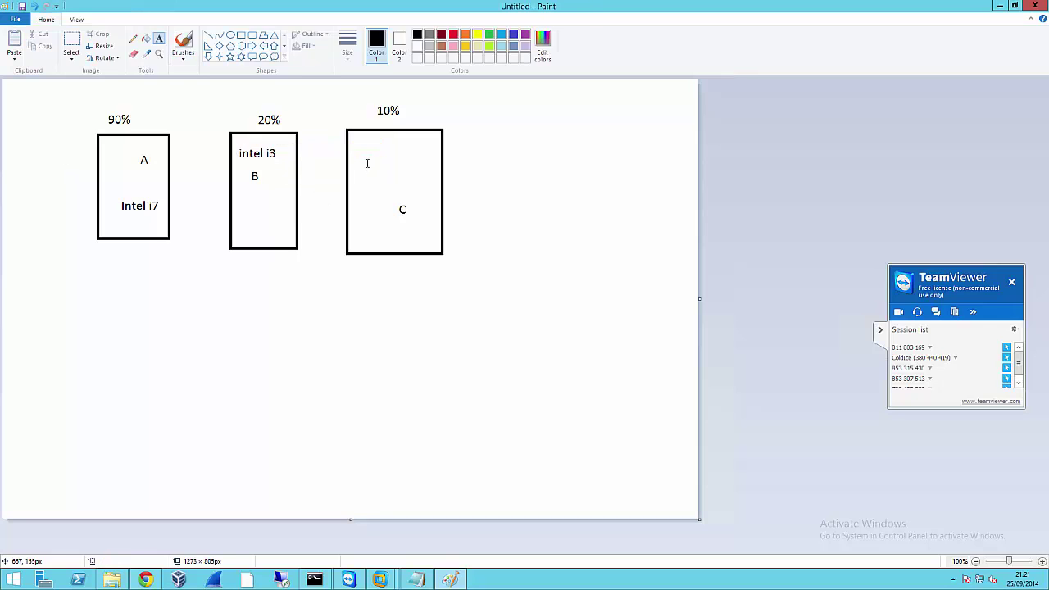
{"action": "left_click", "coordinate": [366, 160]}
{"action": "type", "text": "AMD"}
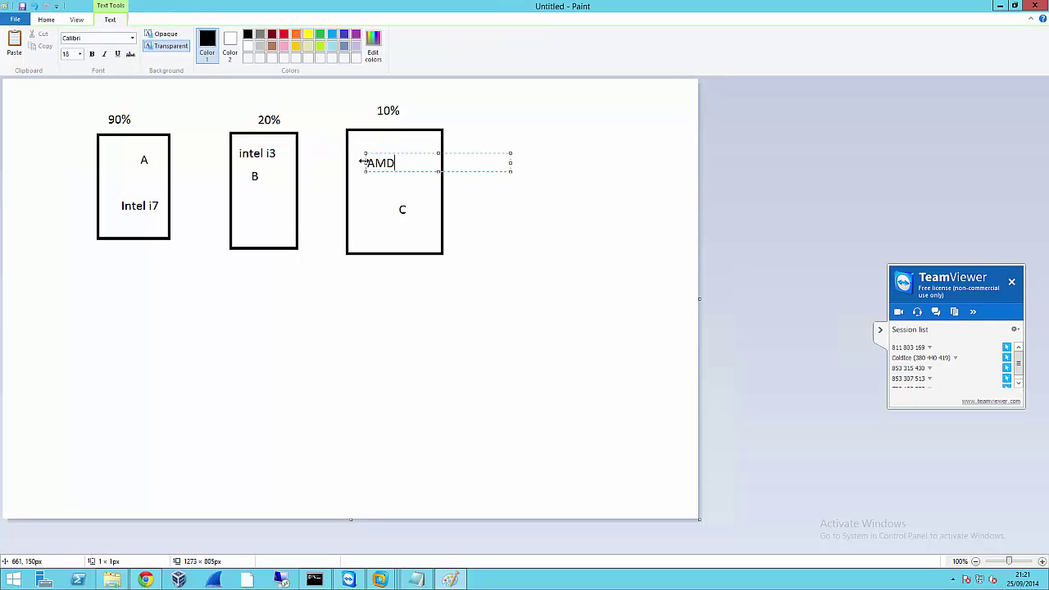
{"action": "left_click", "coordinate": [347, 400]}
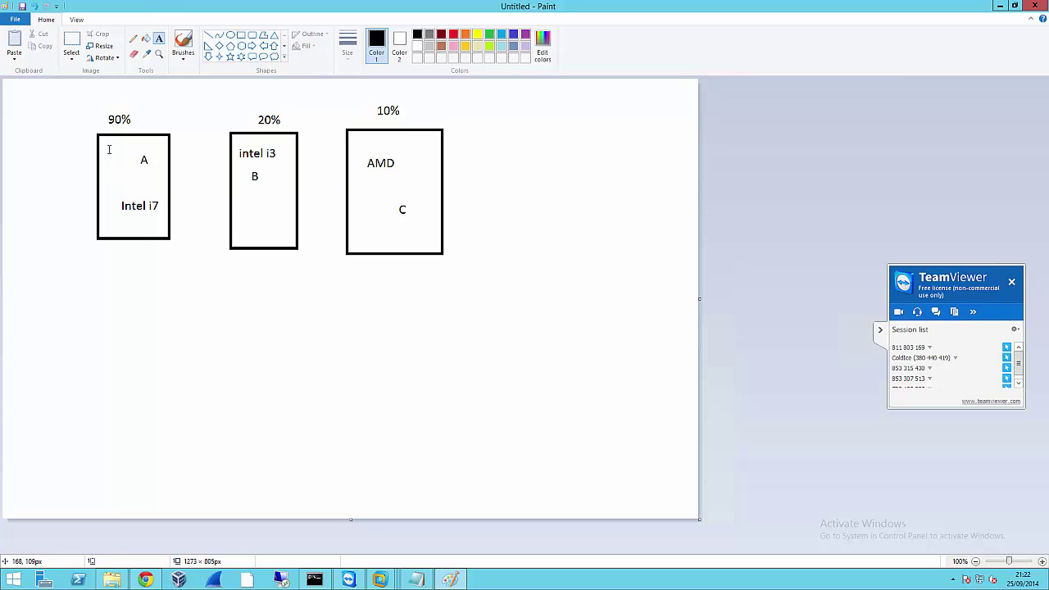
Step: Draw a small rectangle in box A, then drag it between boxes B and C, leaving it below them
{"action": "left_click", "coordinate": [241, 35]}
{"action": "left_click_drag", "start_coordinate": [117, 161], "coordinate": [132, 181]}
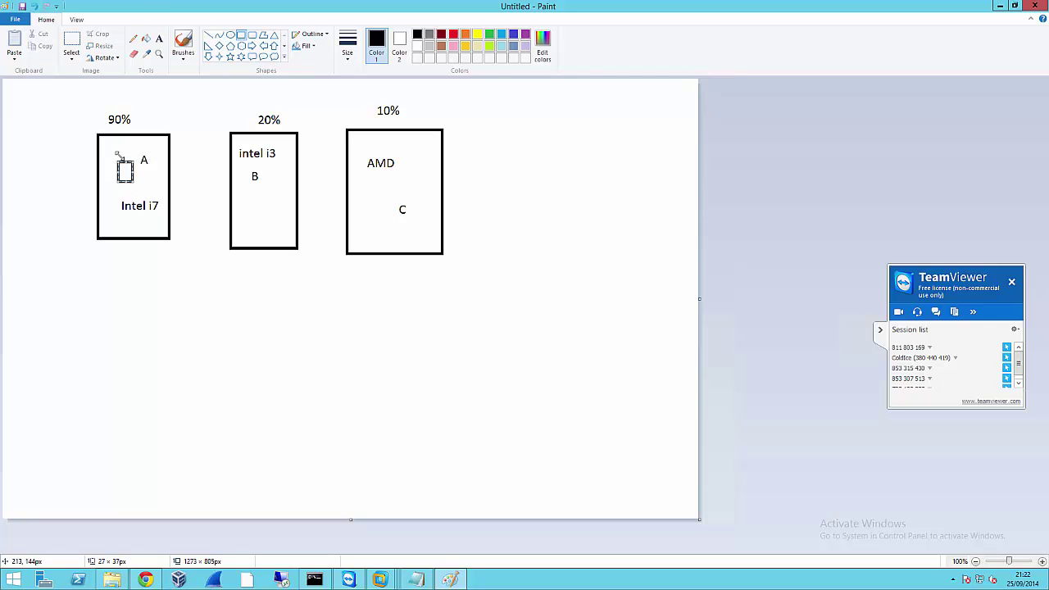
{"action": "left_click", "coordinate": [71, 41]}
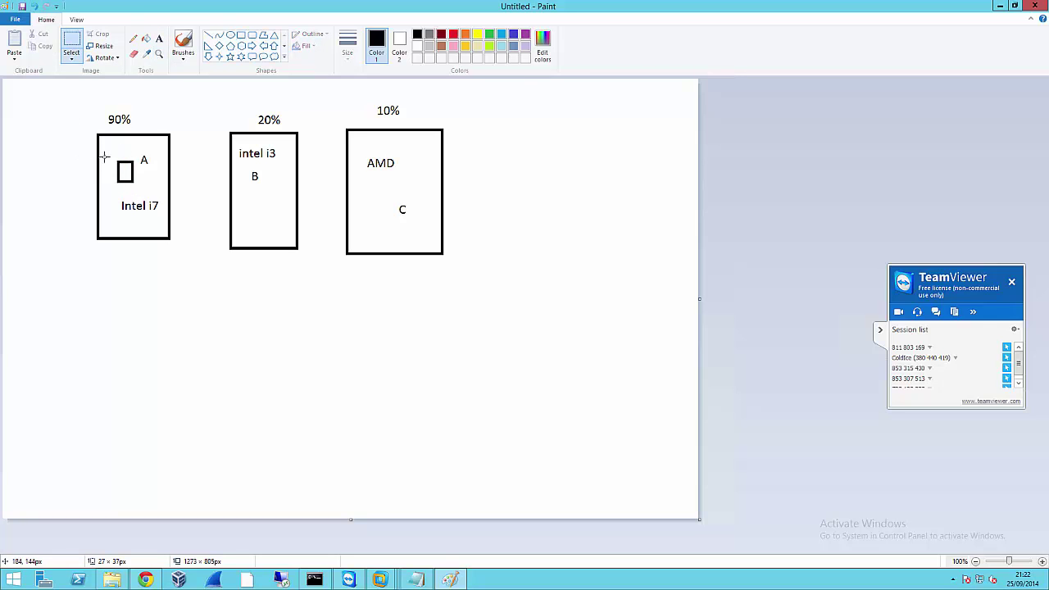
{"action": "left_click_drag", "start_coordinate": [107, 158], "coordinate": [262, 205]}
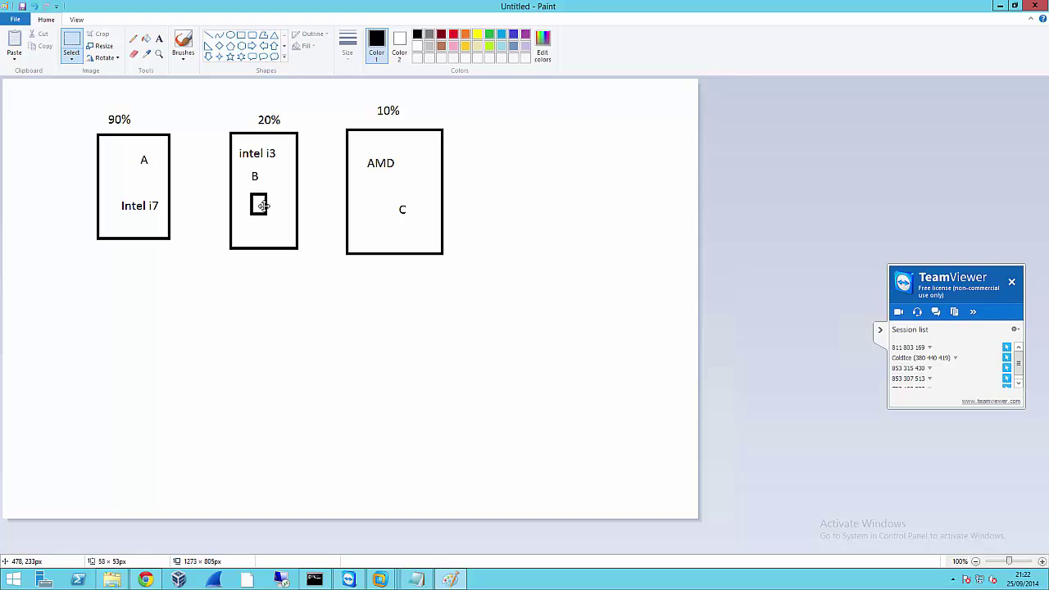
{"action": "left_click_drag", "start_coordinate": [262, 205], "coordinate": [262, 205]}
{"action": "left_click_drag", "start_coordinate": [258, 205], "coordinate": [380, 205]}
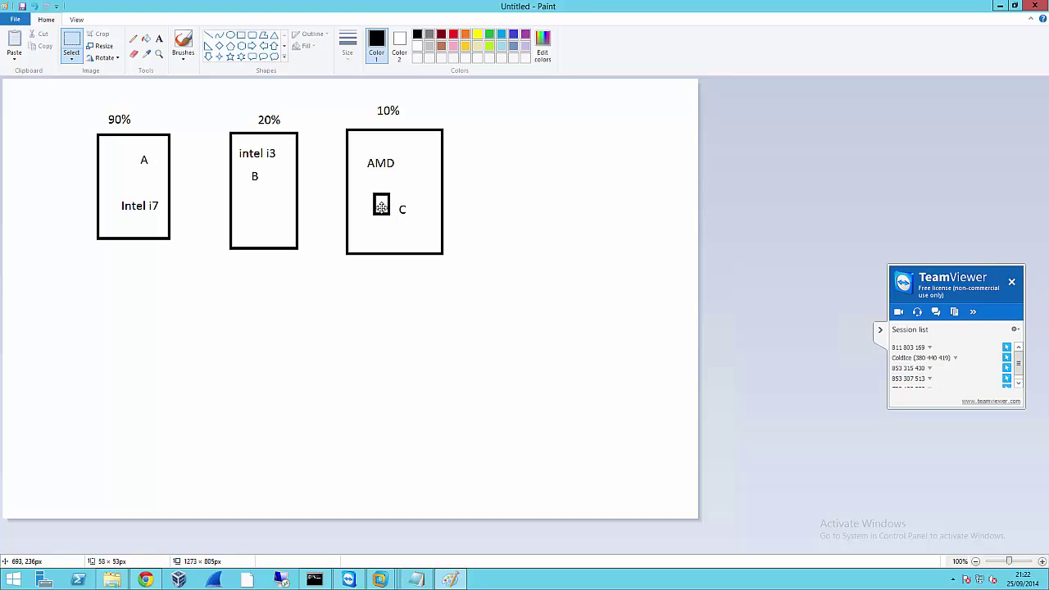
{"action": "left_click_drag", "start_coordinate": [381, 205], "coordinate": [328, 336]}
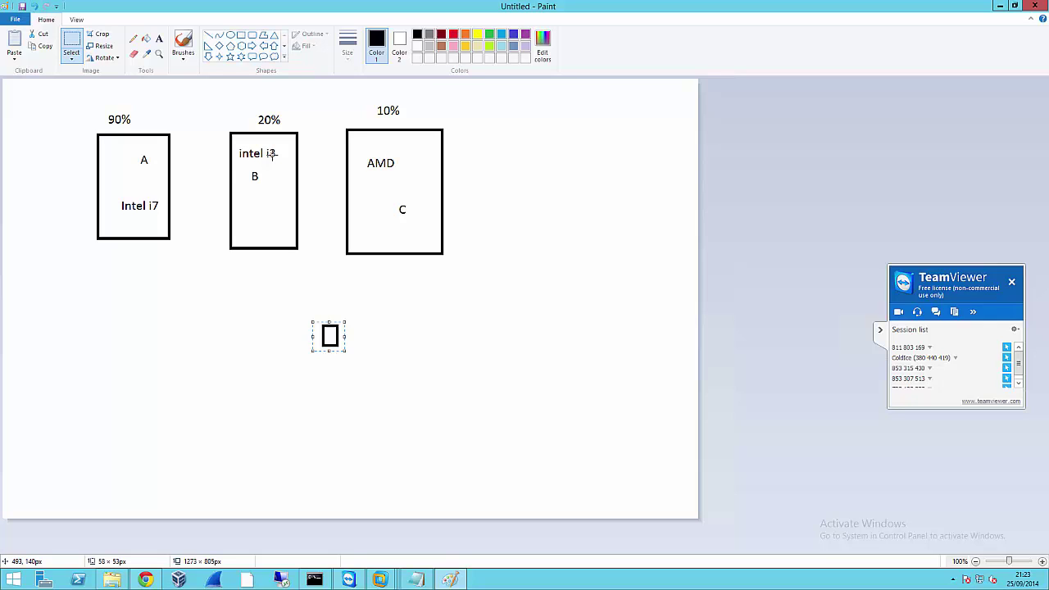
{"action": "left_click_drag", "start_coordinate": [336, 340], "coordinate": [285, 386]}
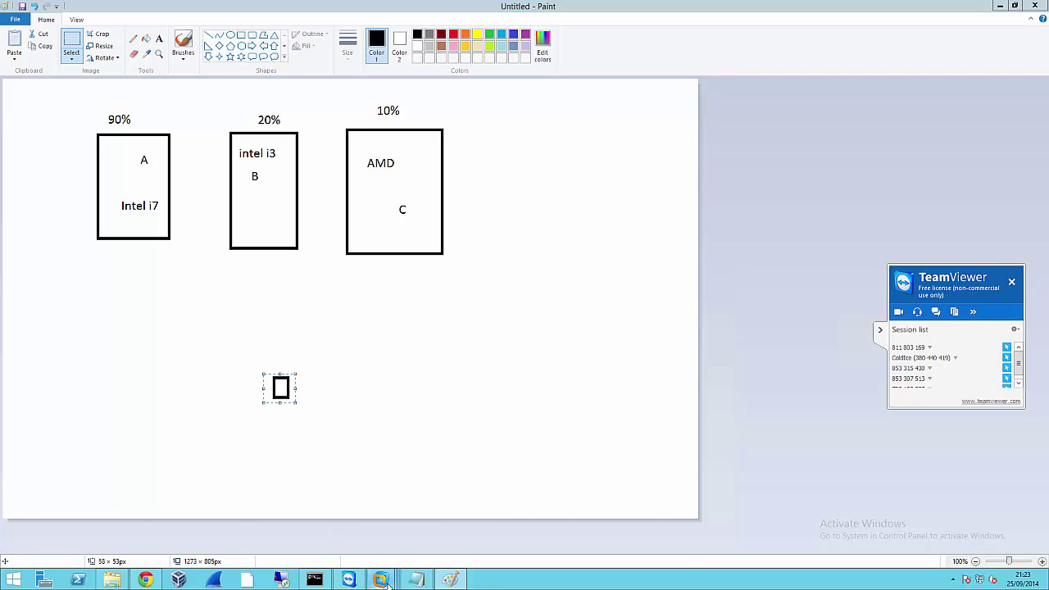
Step: On HyperV-1, let test1Gen1 migrate to a physical computer with a different processor version
{"action": "mouse_move", "coordinate": [379, 579]}
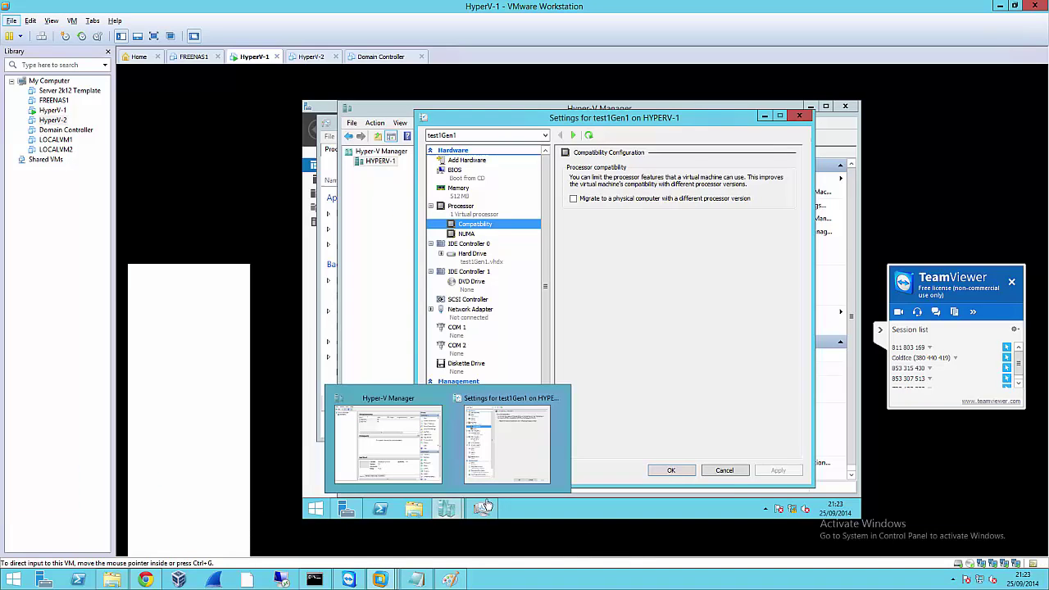
{"action": "left_click", "coordinate": [489, 503]}
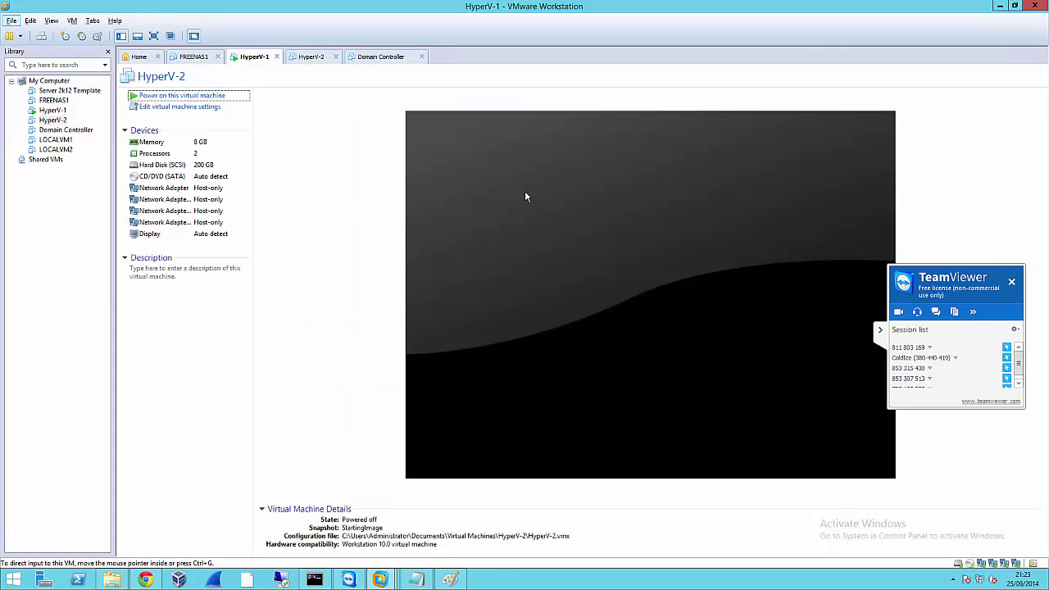
{"action": "mouse_move", "coordinate": [379, 579]}
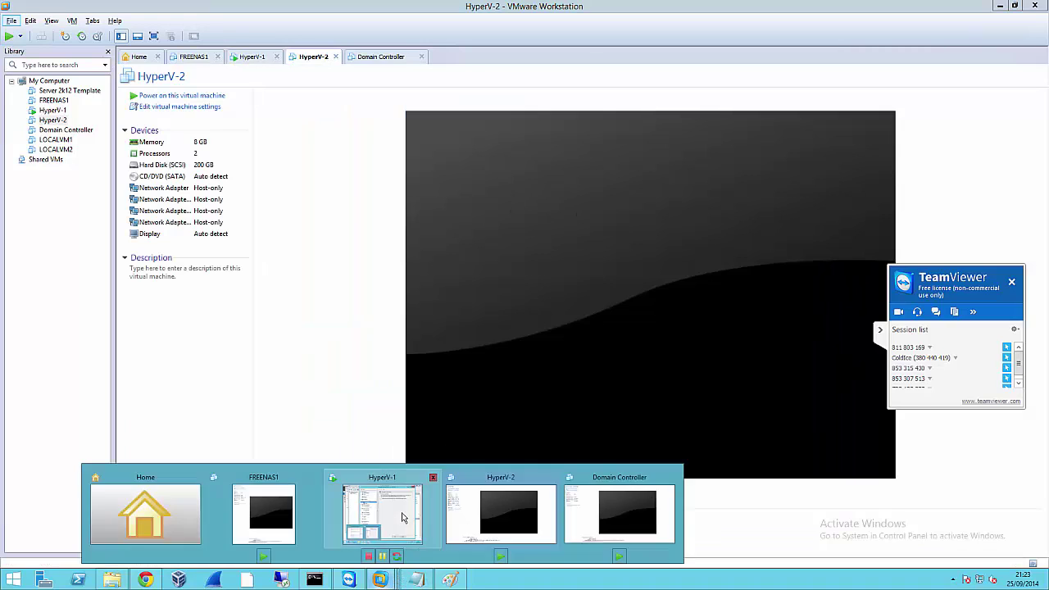
{"action": "left_click", "coordinate": [399, 517]}
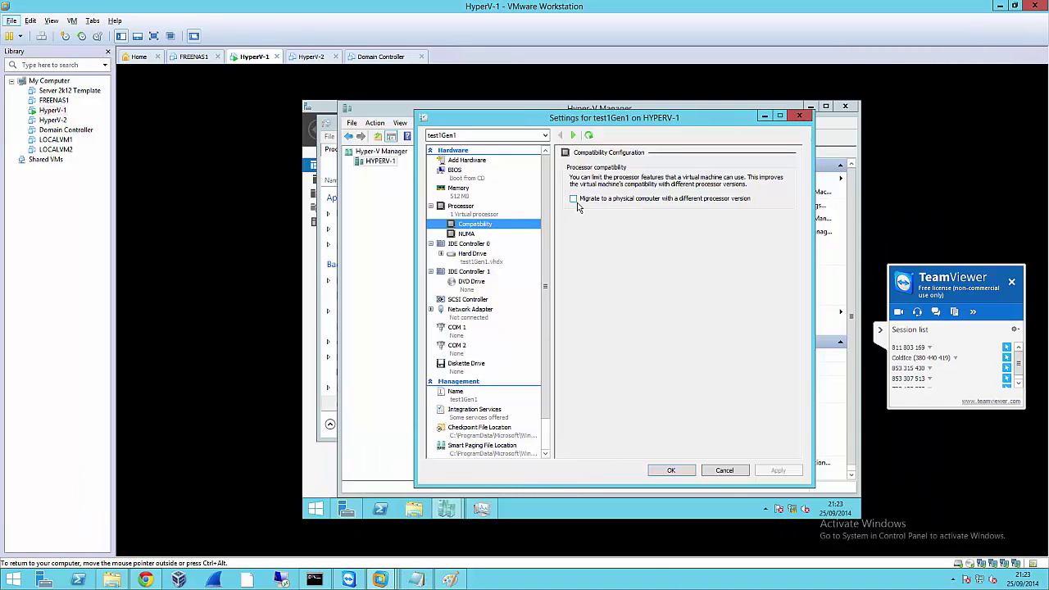
{"action": "left_click", "coordinate": [572, 199]}
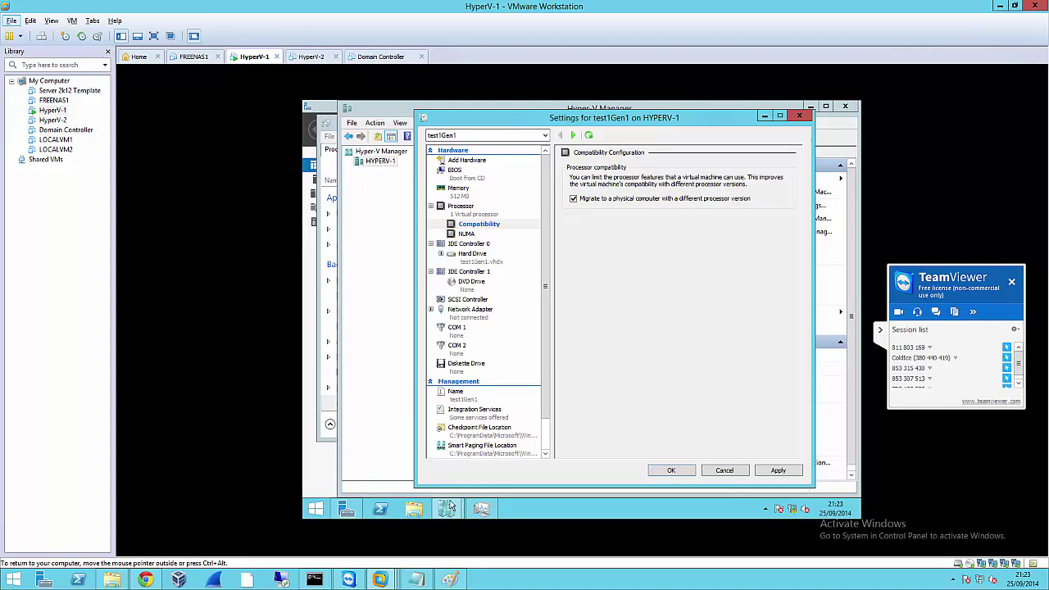
Step: Drag the small rectangle into box A, then box B, and drop it just below box B
{"action": "left_click", "coordinate": [450, 579]}
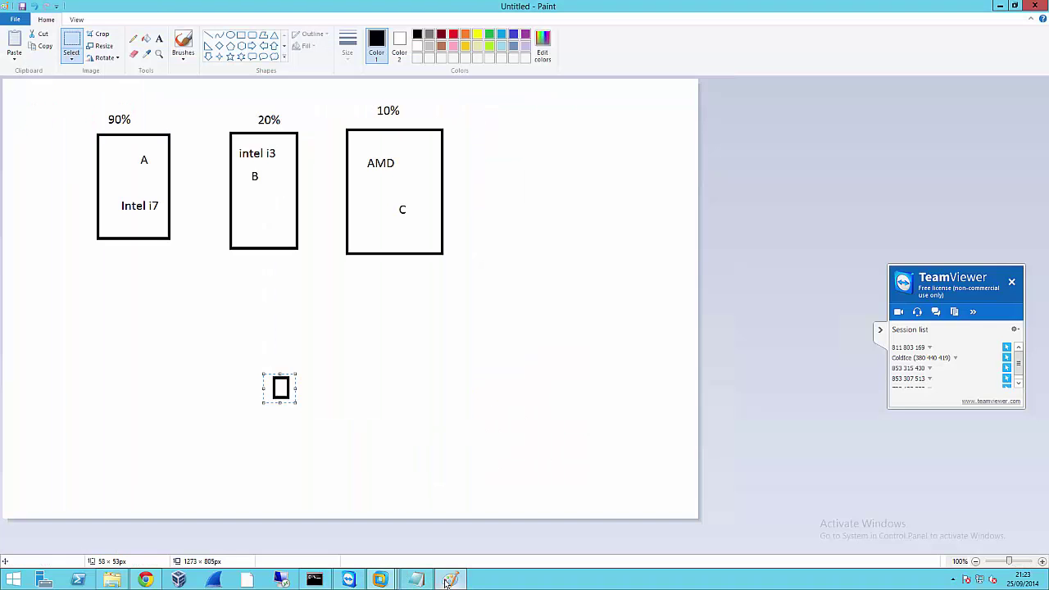
{"action": "left_click_drag", "start_coordinate": [279, 387], "coordinate": [143, 181]}
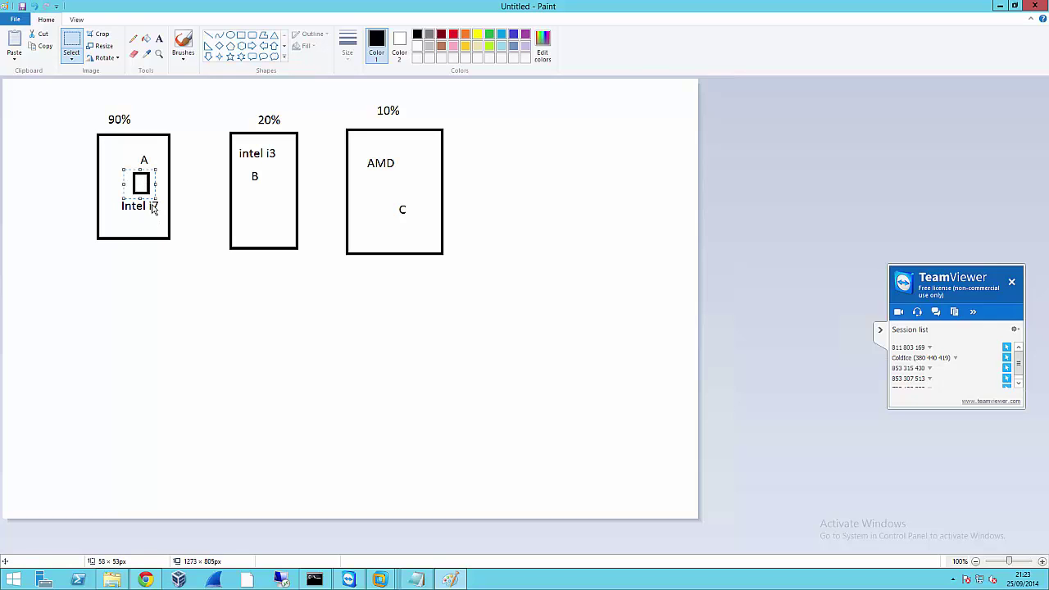
{"action": "left_click_drag", "start_coordinate": [141, 181], "coordinate": [255, 212]}
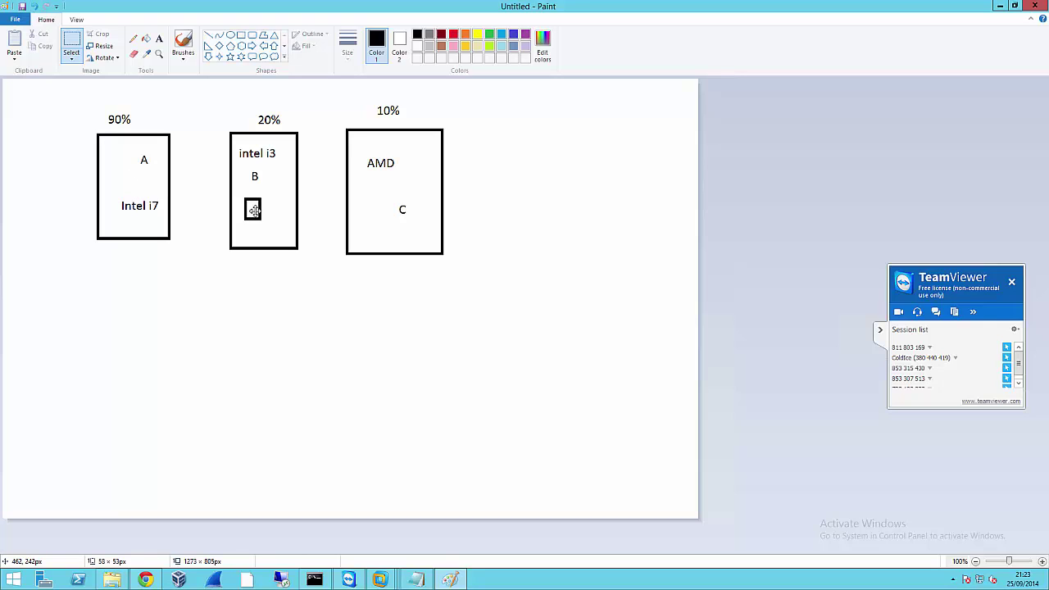
{"action": "left_click_drag", "start_coordinate": [253, 210], "coordinate": [255, 211]}
{"action": "mouse_move", "coordinate": [254, 212]}
{"action": "left_mouse_down"}
{"action": "mouse_move", "coordinate": [369, 196]}
{"action": "mouse_move", "coordinate": [258, 215]}
{"action": "left_mouse_up"}
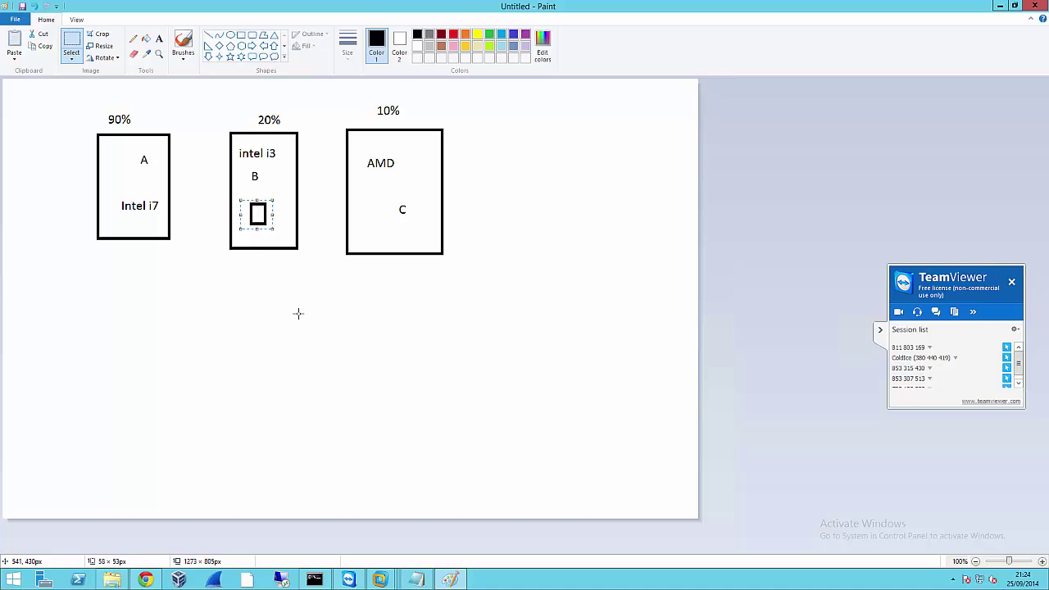
{"action": "left_click_drag", "start_coordinate": [257, 215], "coordinate": [252, 312]}
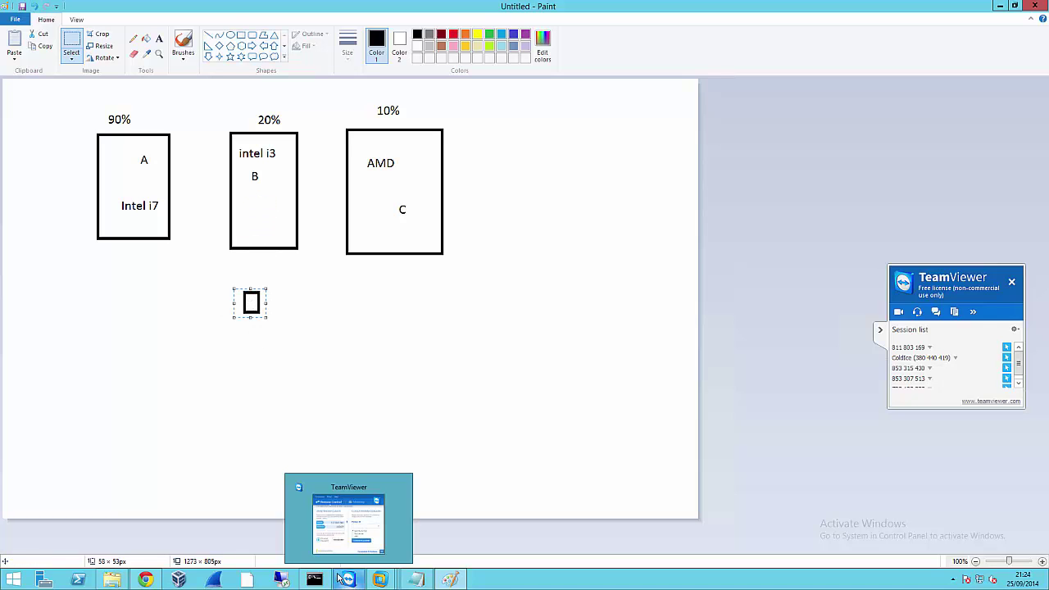
Step: In the HyperV-1 guest, minimize the test1Gen1 settings, Hyper-V Manager and Task Manager windows
{"action": "mouse_move", "coordinate": [453, 584]}
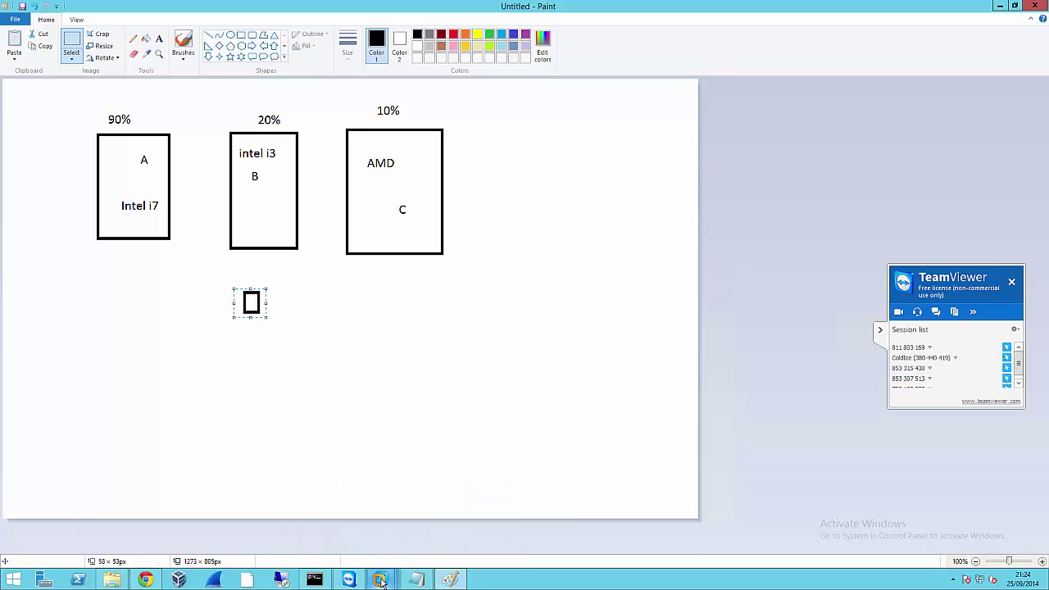
{"action": "mouse_move", "coordinate": [379, 580]}
{"action": "left_click", "coordinate": [381, 512]}
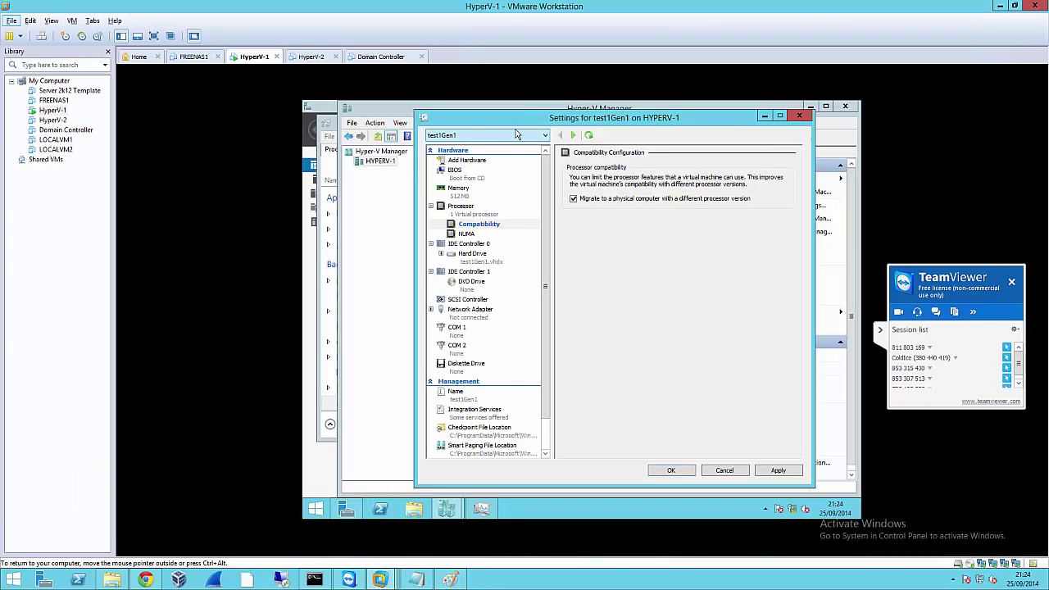
{"action": "left_click", "coordinate": [763, 118]}
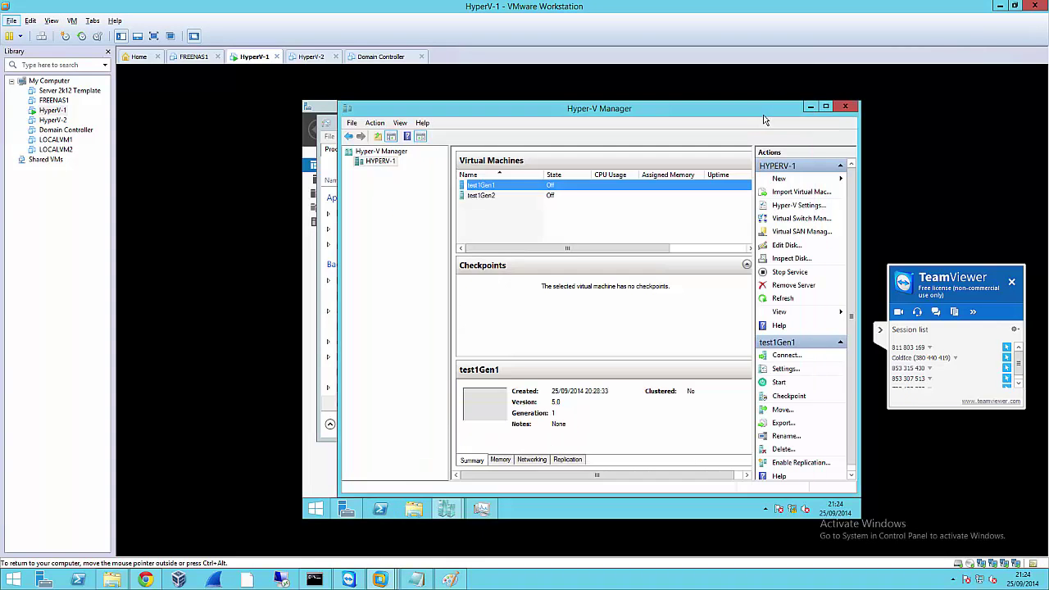
{"action": "left_click", "coordinate": [810, 108]}
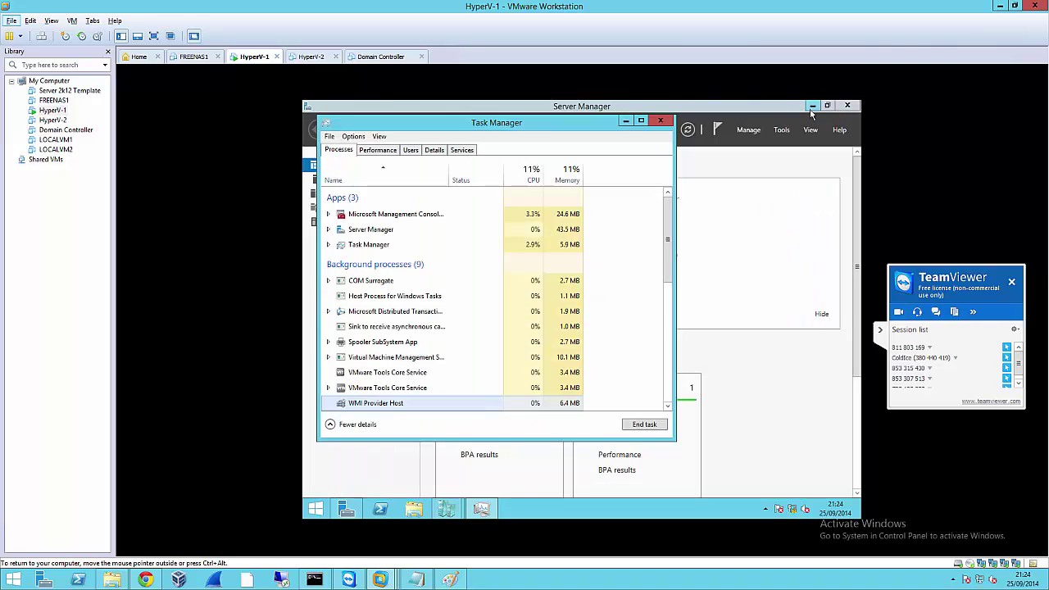
{"action": "left_click", "coordinate": [625, 122]}
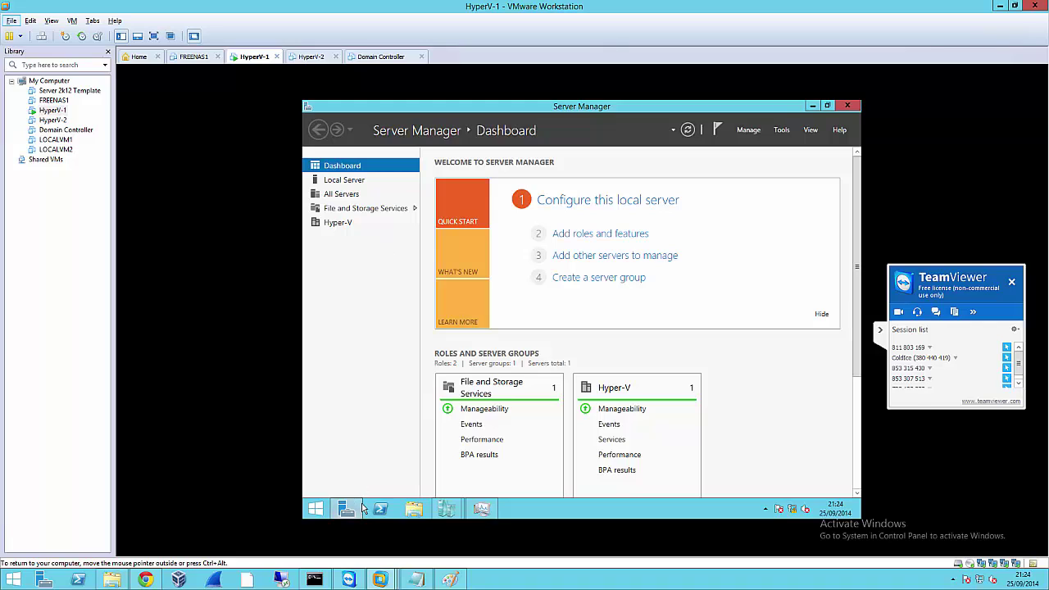
Step: Restore Hyper-V Manager, select test1Gen1, and check the host and taskbar context menus
{"action": "mouse_move", "coordinate": [363, 508]}
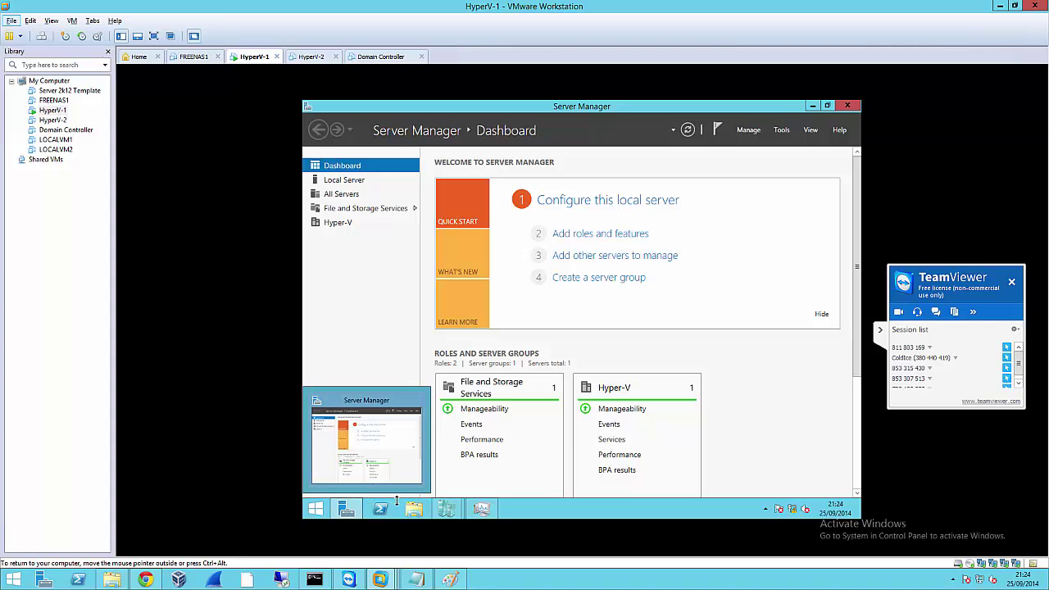
{"action": "mouse_move", "coordinate": [444, 509]}
{"action": "left_click", "coordinate": [437, 443]}
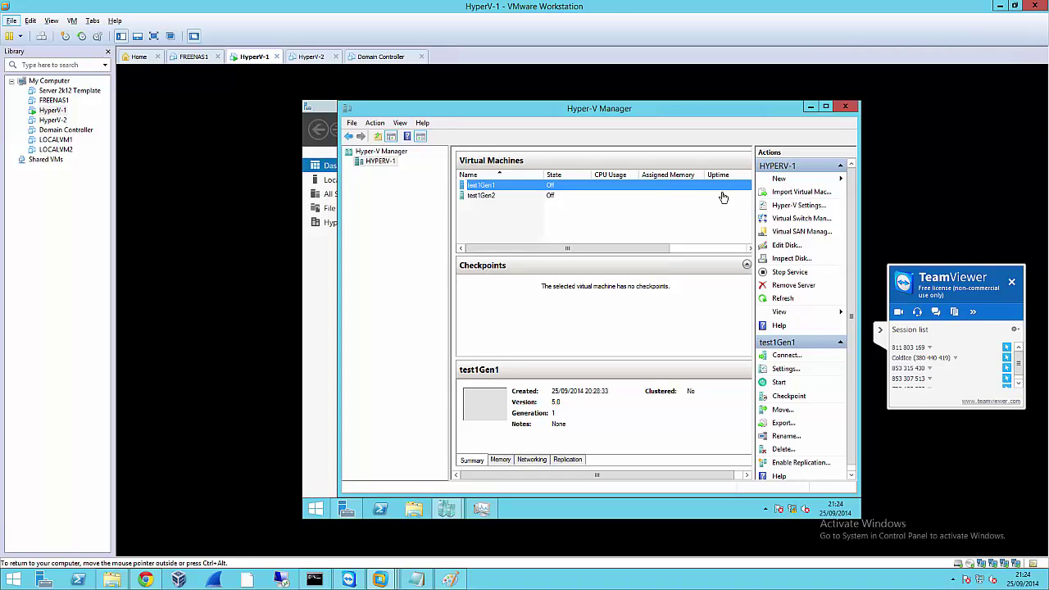
{"action": "right_click", "coordinate": [398, 163]}
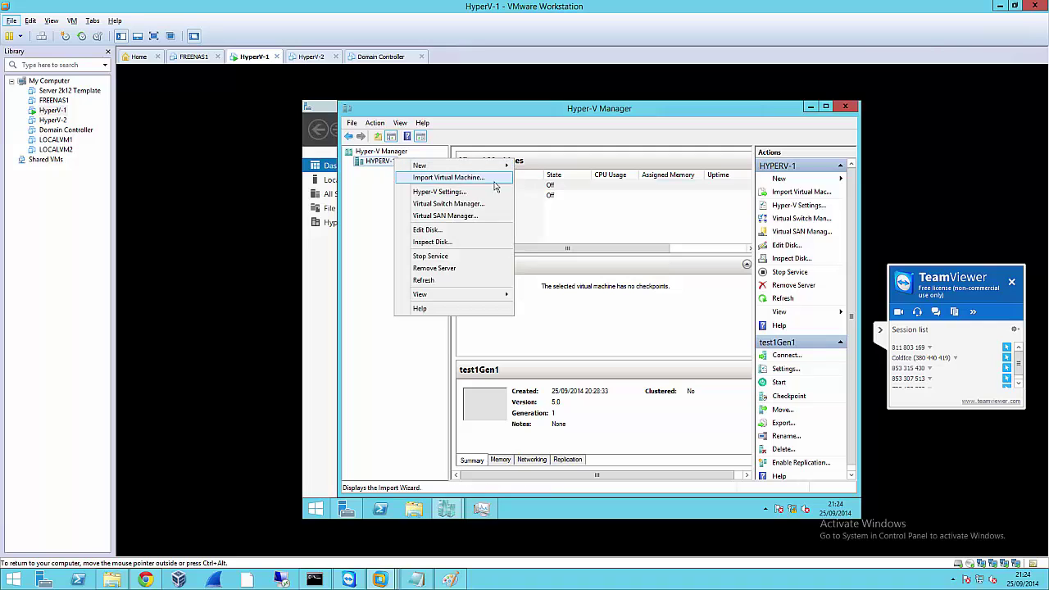
{"action": "left_click", "coordinate": [585, 219]}
{"action": "left_click", "coordinate": [489, 185]}
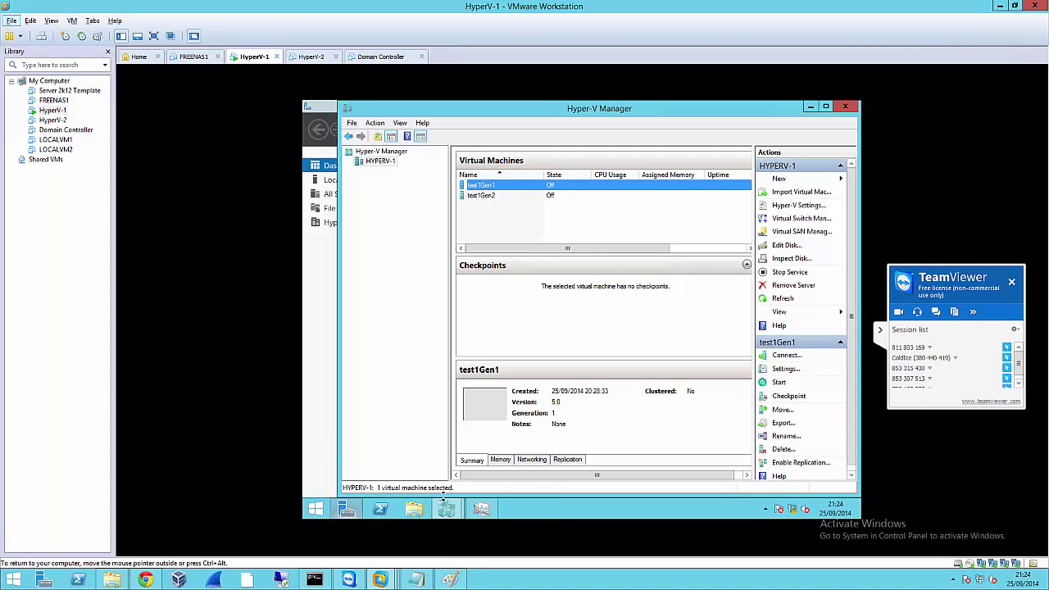
{"action": "right_click", "coordinate": [525, 508]}
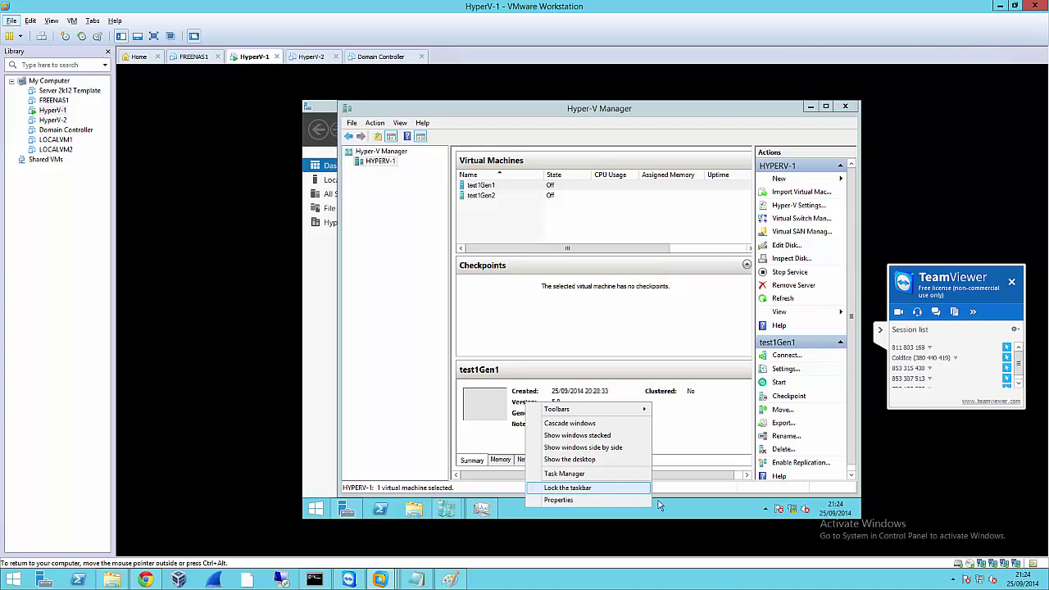
{"action": "left_click", "coordinate": [688, 504]}
{"action": "mouse_move", "coordinate": [860, 515]}
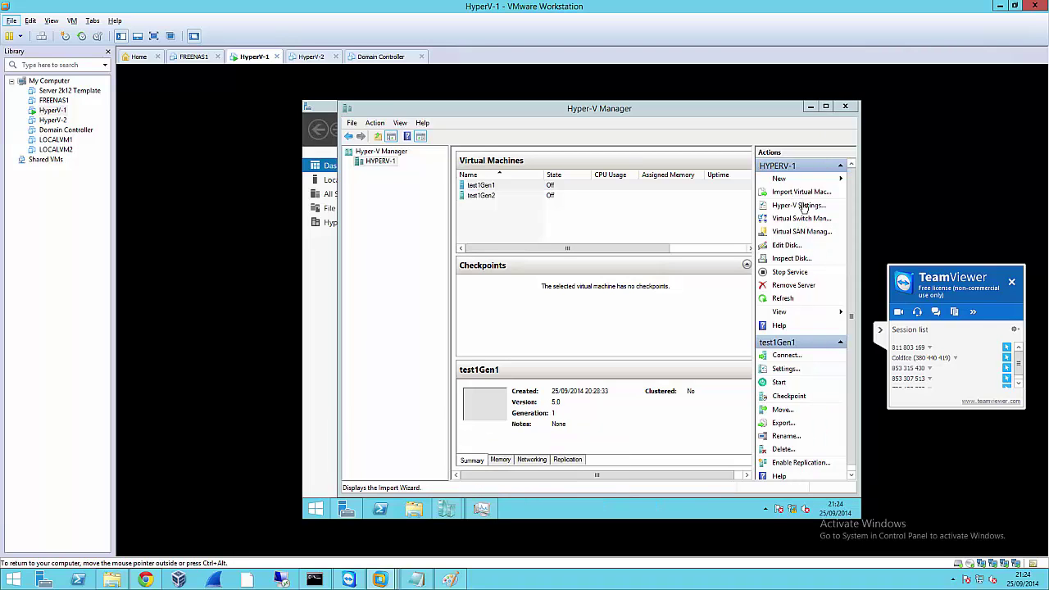
Step: Show the HyperV-1 guest's System properties through a 'comp' search and This PC
{"action": "key", "text": "super+s"}
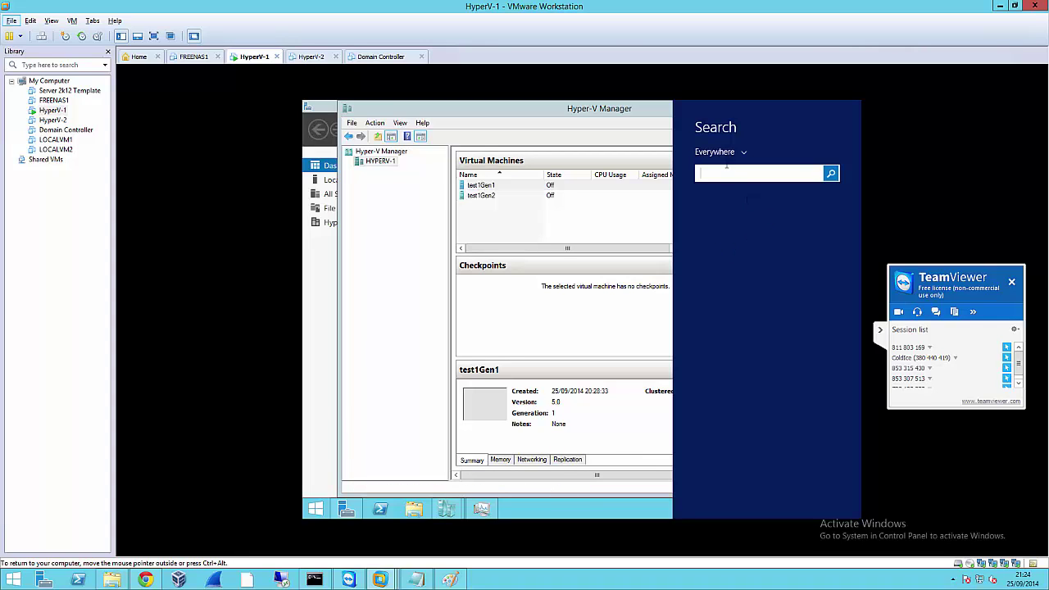
{"action": "type", "text": "comp"}
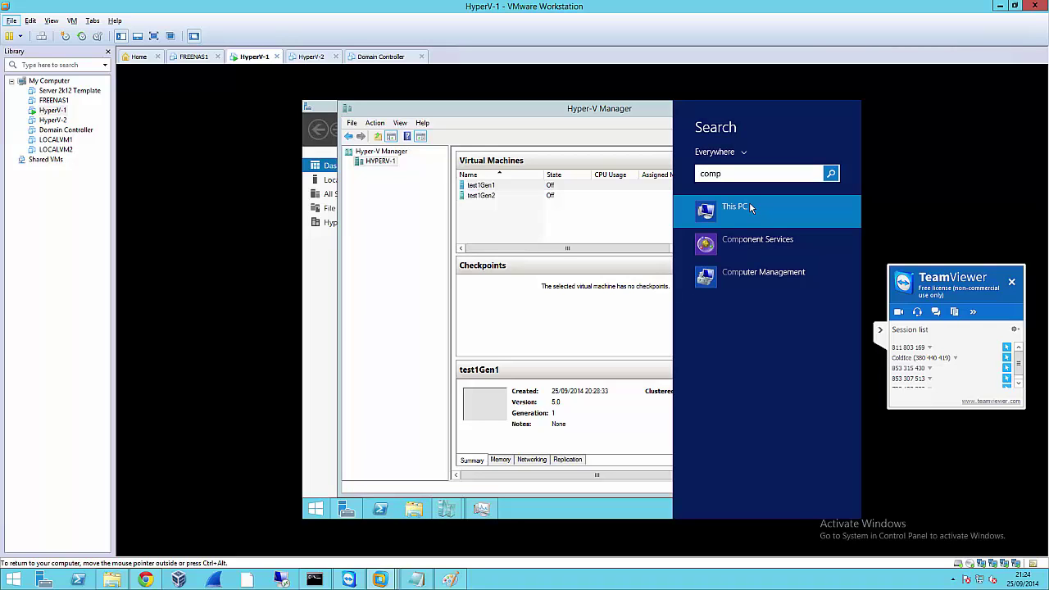
{"action": "right_click", "coordinate": [755, 210]}
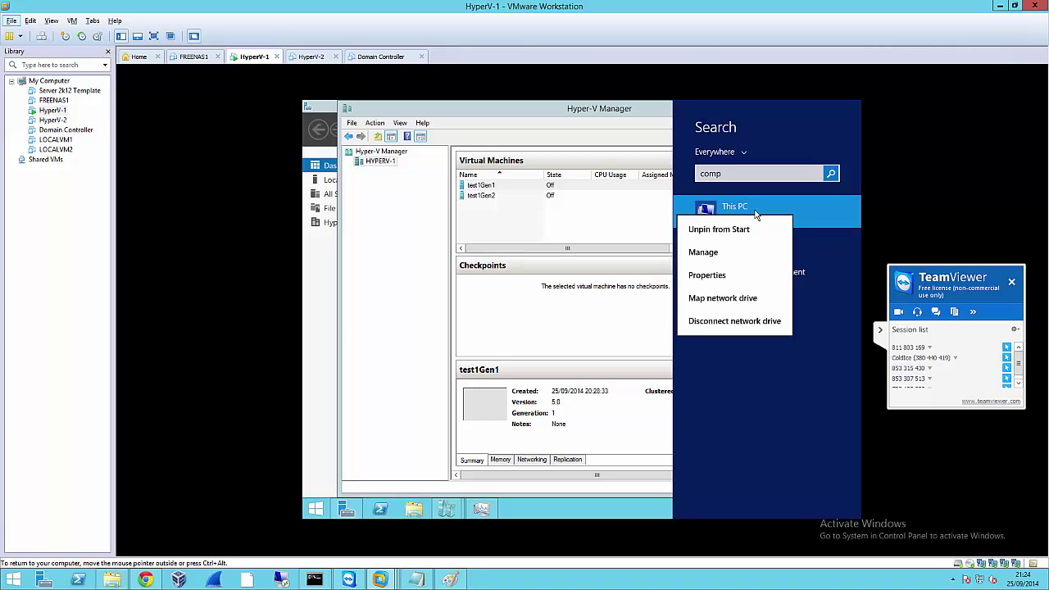
{"action": "left_click", "coordinate": [707, 275]}
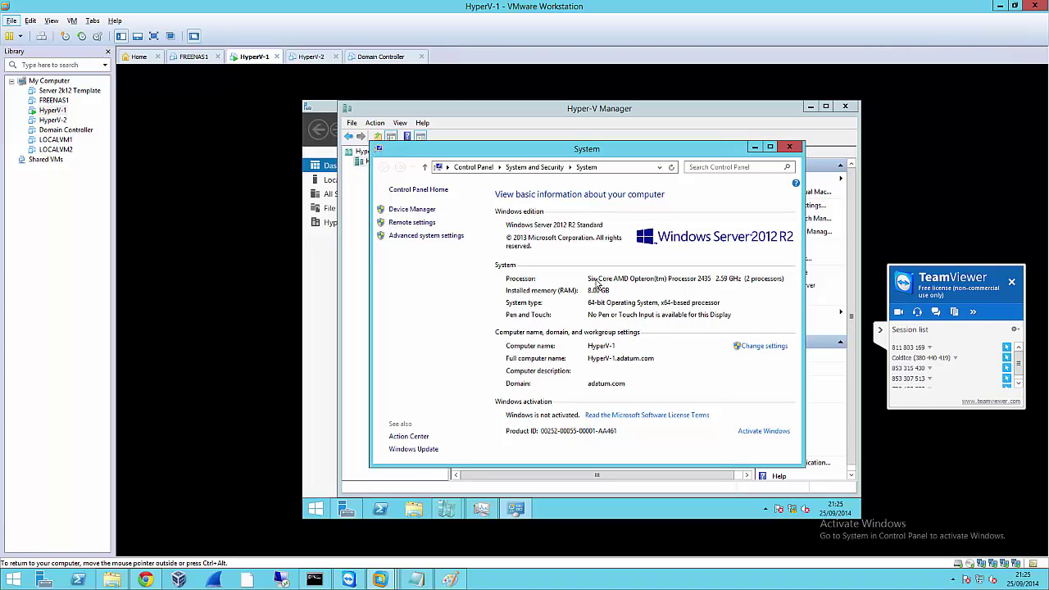
Step: Open the host's System properties via a 'compu' search, compare with the guest's, then close it
{"action": "right_click", "coordinate": [539, 582]}
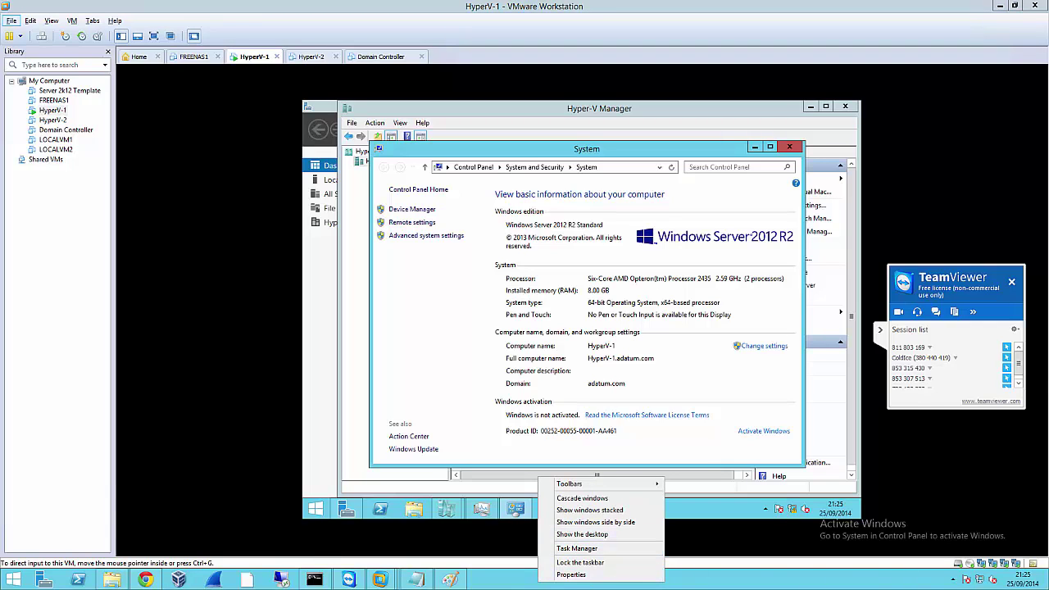
{"action": "mouse_move", "coordinate": [1047, 589]}
{"action": "left_click", "coordinate": [1045, 387]}
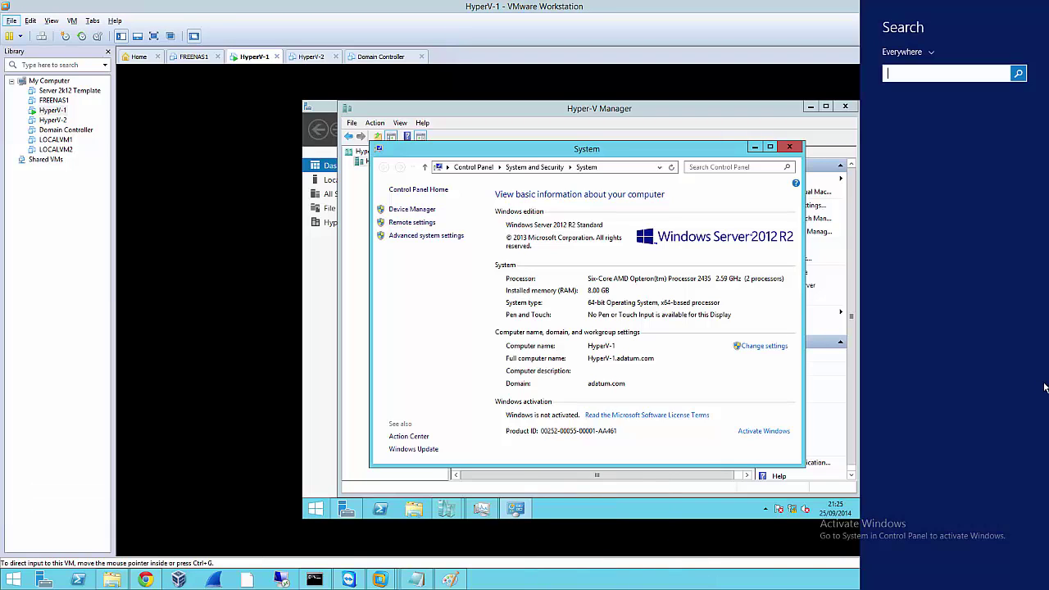
{"action": "type", "text": "computer Management"}
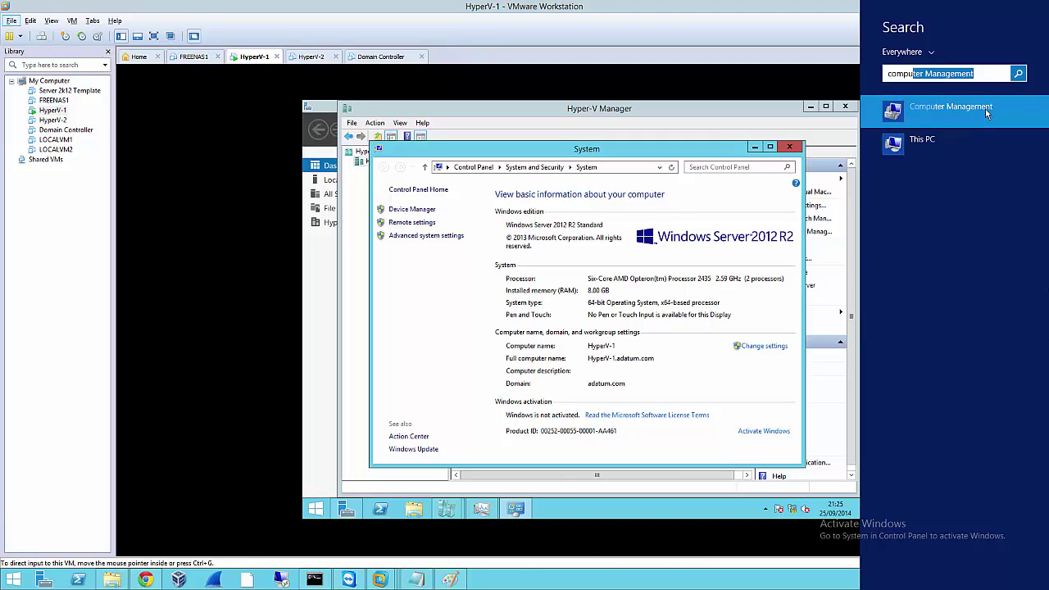
{"action": "right_click", "coordinate": [976, 111]}
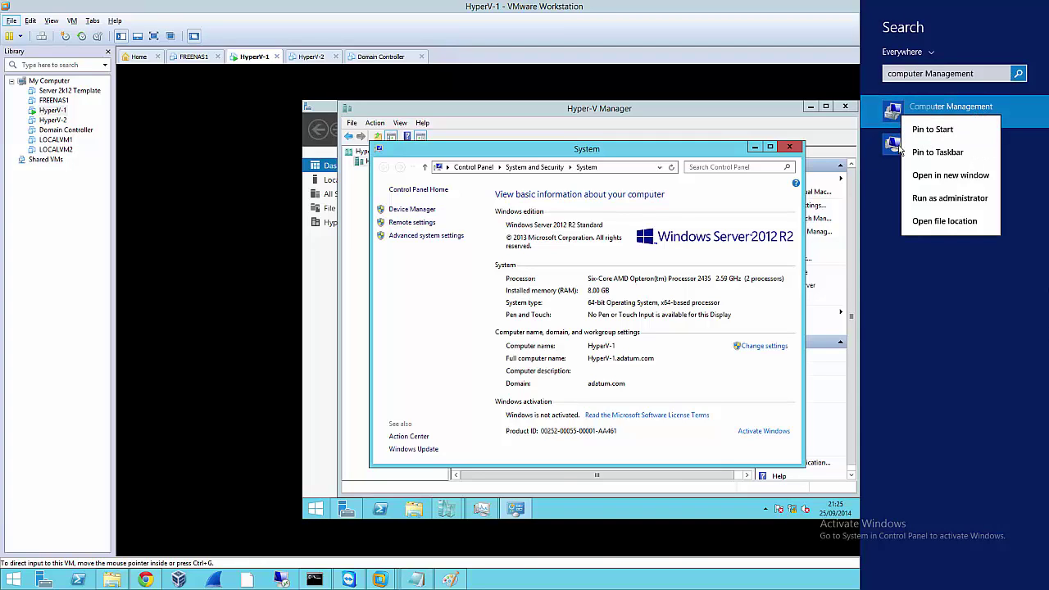
{"action": "left_click", "coordinate": [894, 146]}
{"action": "right_click", "coordinate": [899, 146]}
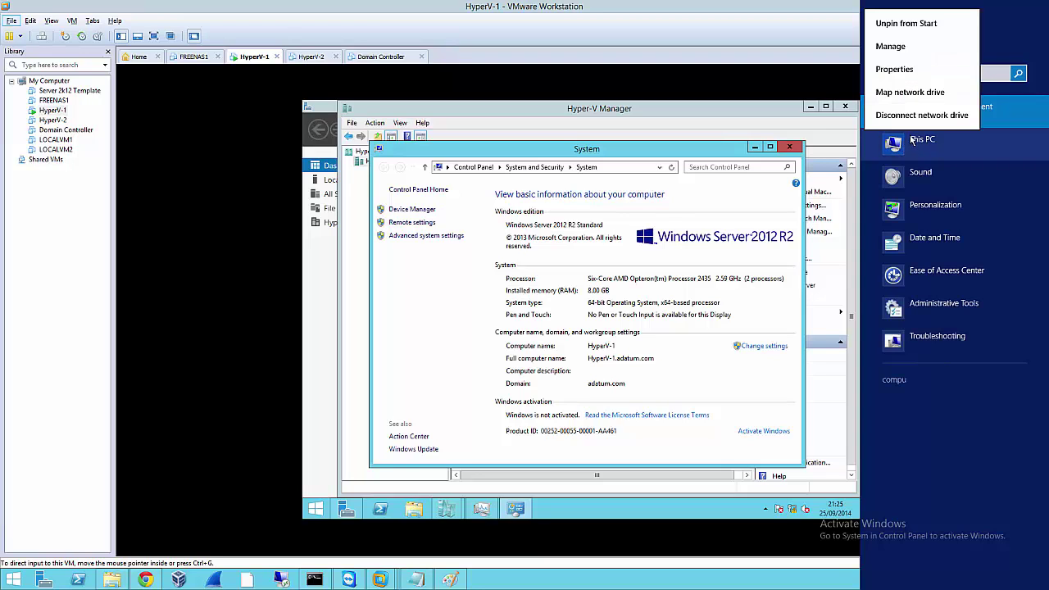
{"action": "left_click", "coordinate": [908, 74]}
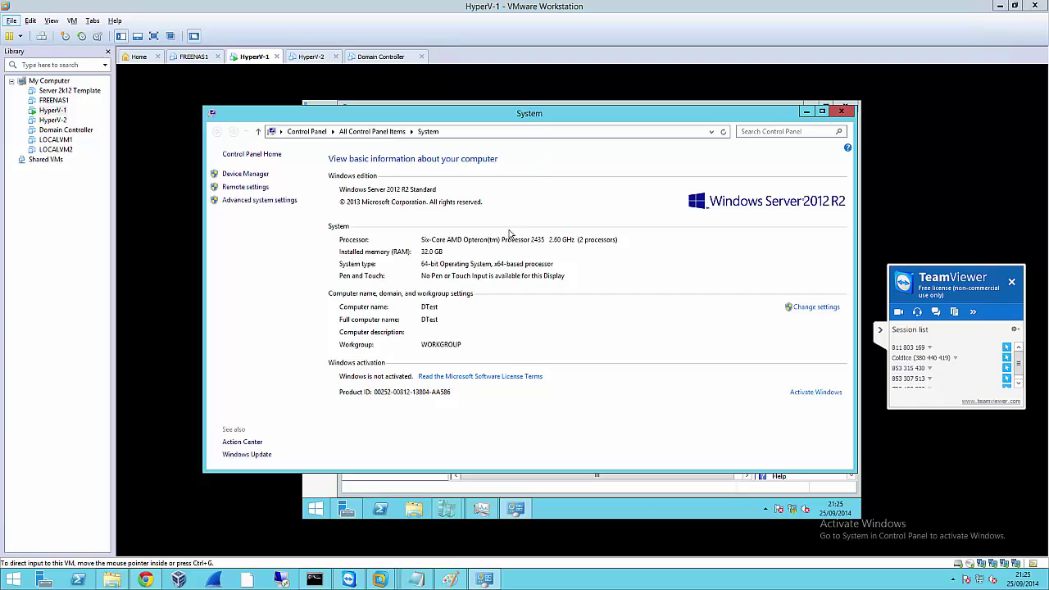
{"action": "left_click_drag", "start_coordinate": [508, 114], "coordinate": [432, 369]}
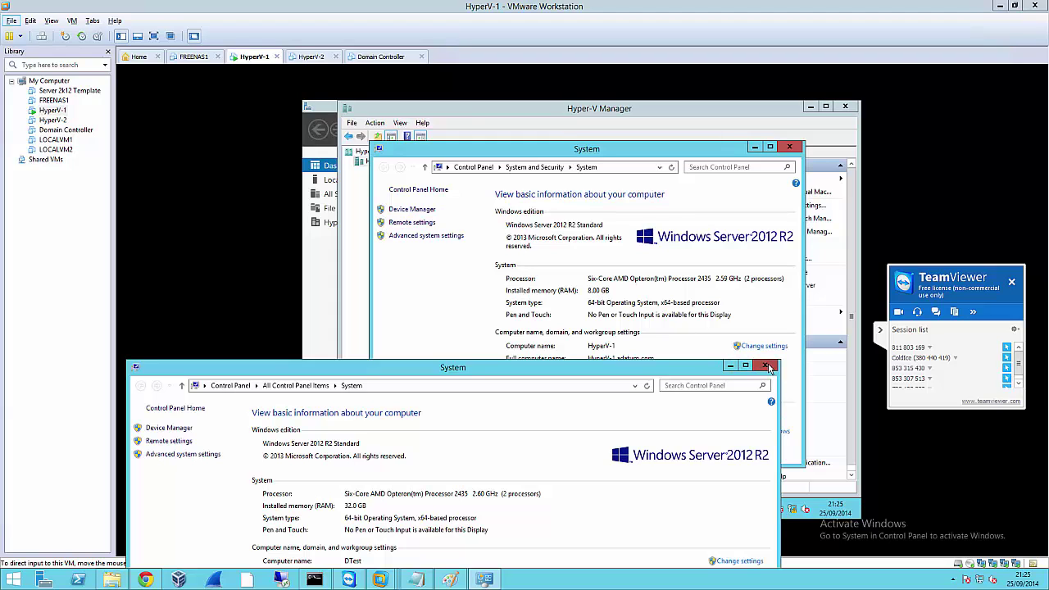
{"action": "left_click", "coordinate": [767, 366]}
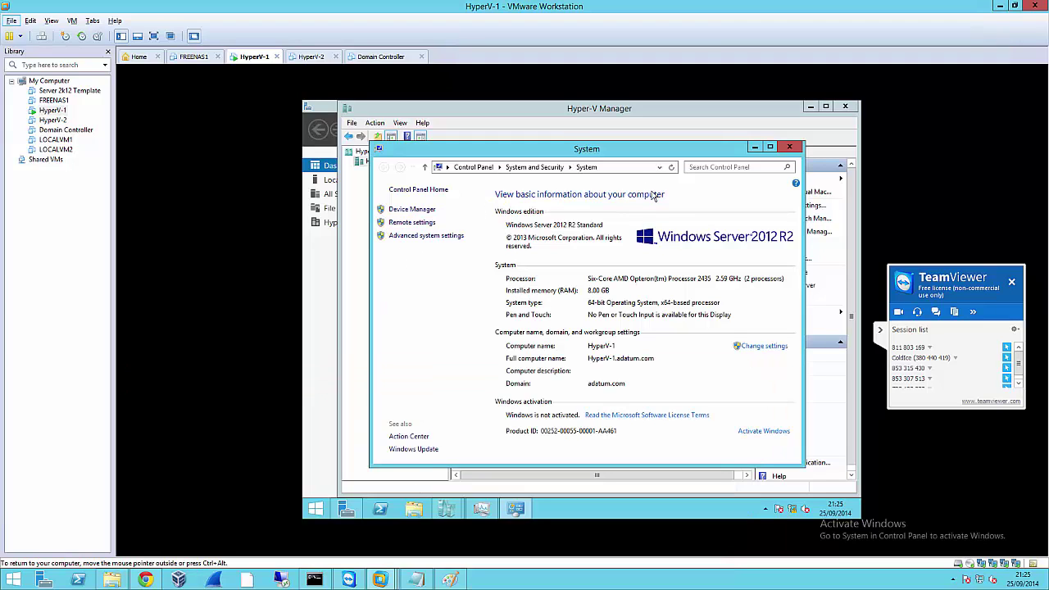
Step: Minimize the guest System window and bring test1Gen1's settings window back to the front
{"action": "left_click", "coordinate": [754, 146]}
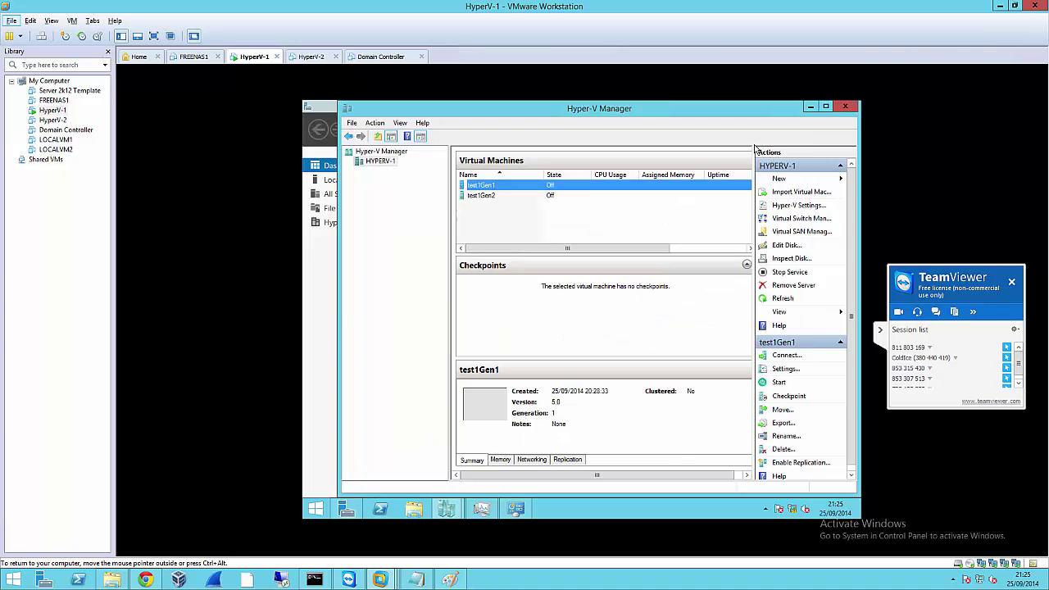
{"action": "left_click", "coordinate": [451, 508]}
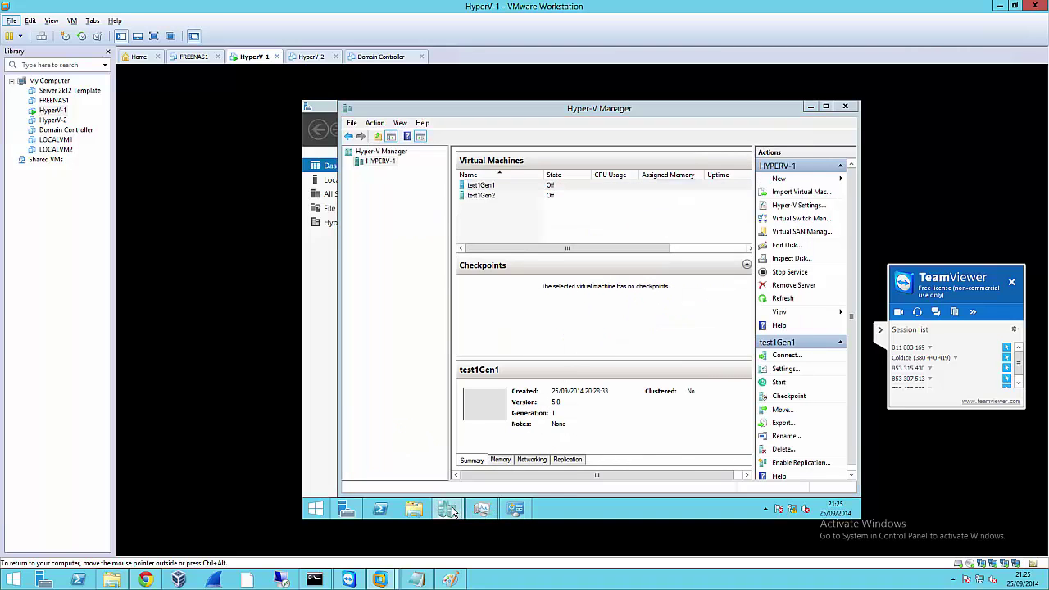
{"action": "left_click", "coordinate": [494, 443]}
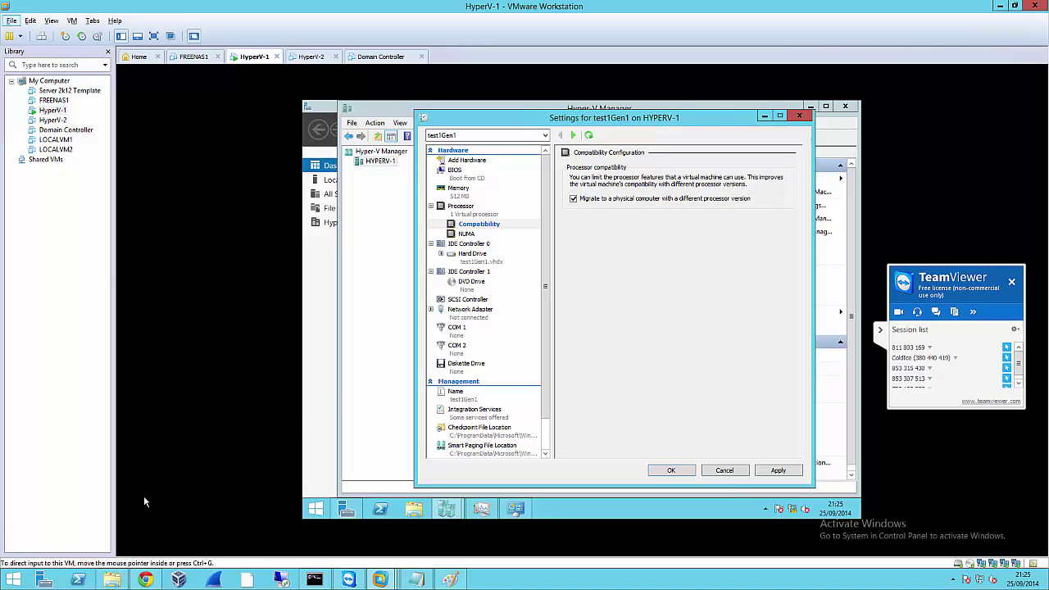
{"action": "mouse_move", "coordinate": [111, 579]}
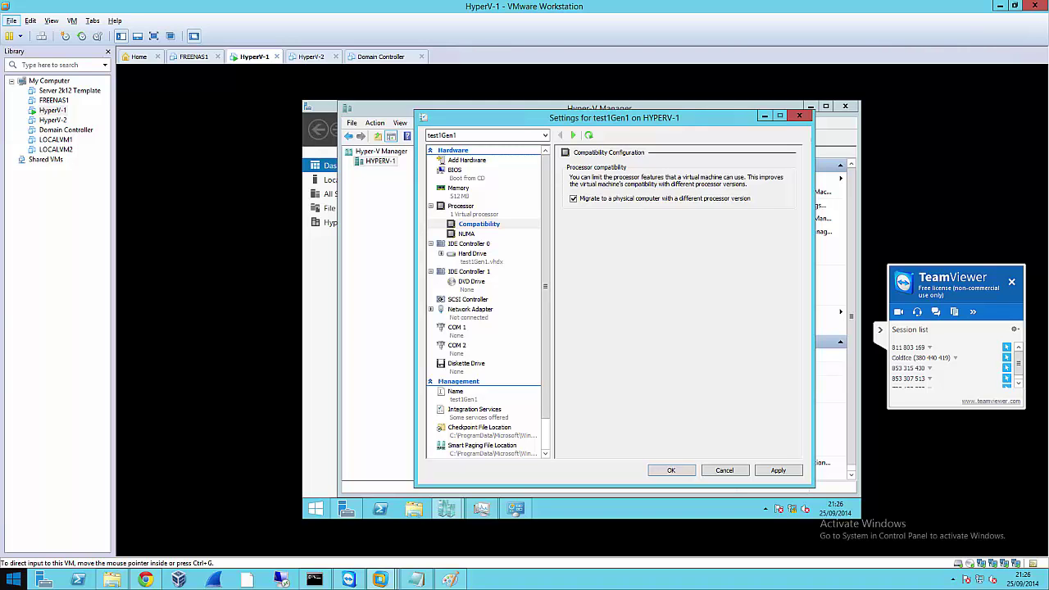
Step: Search Google in Chrome for 'intel processor family chart' and show the image results
{"action": "left_click", "coordinate": [145, 579]}
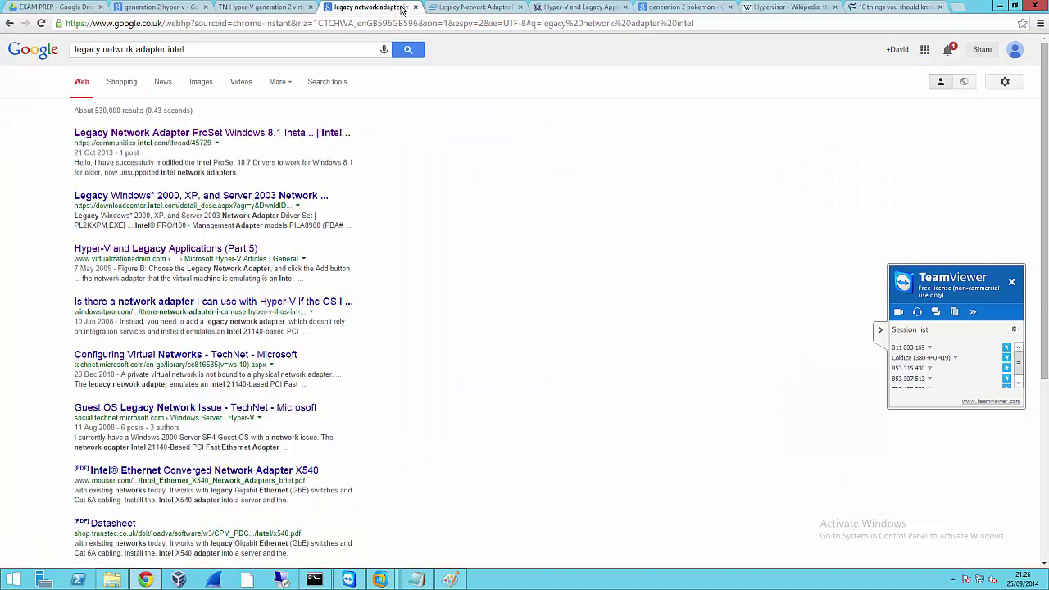
{"action": "left_click", "coordinate": [403, 28]}
{"action": "type", "text": "int"}
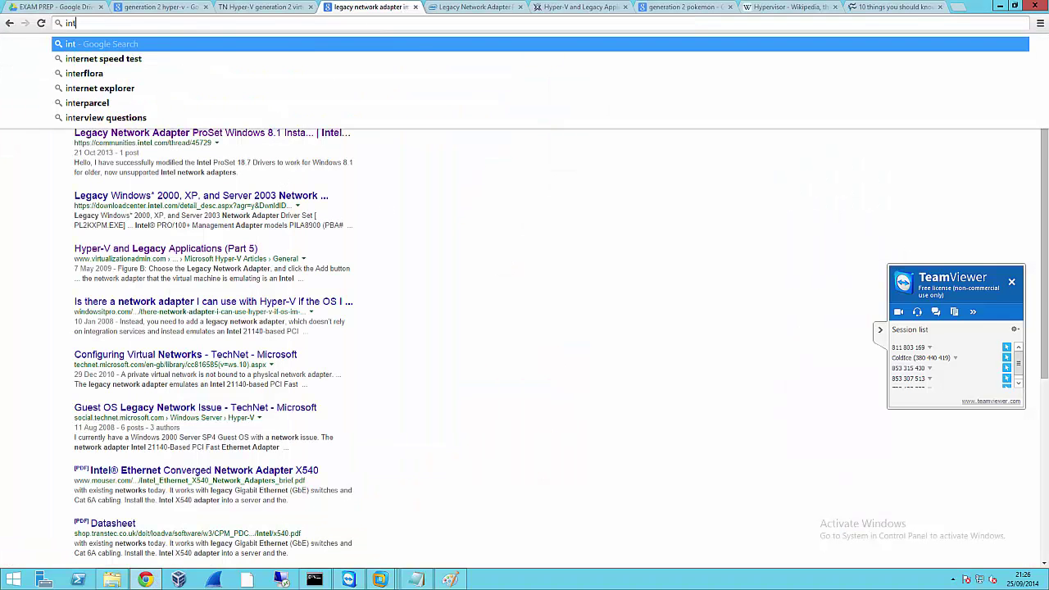
{"action": "type", "text": "el processor families"}
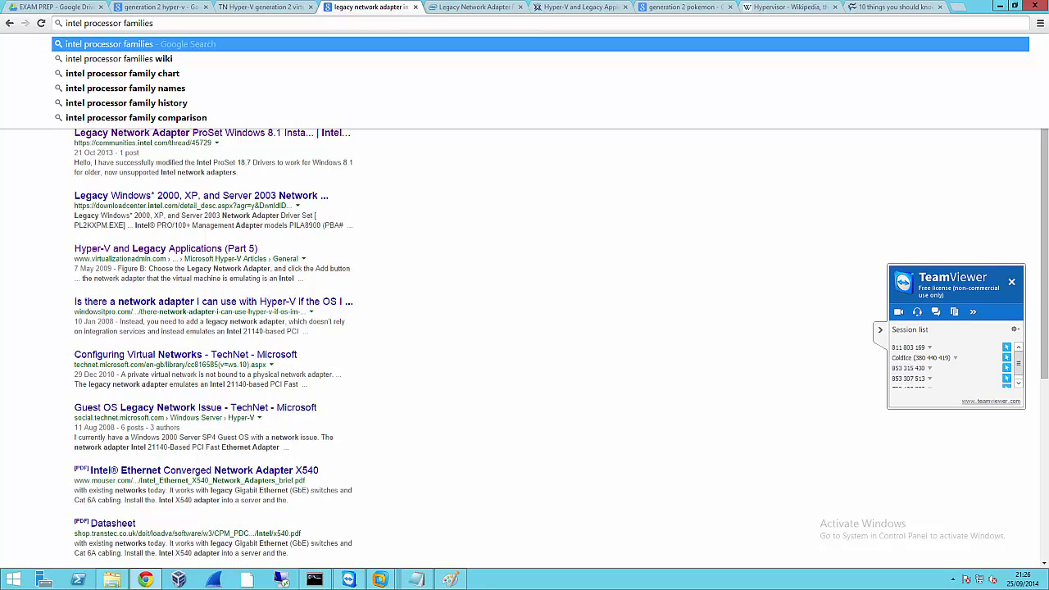
{"action": "key", "text": "Down"}
{"action": "key", "text": "Down"}
{"action": "key", "text": "Return"}
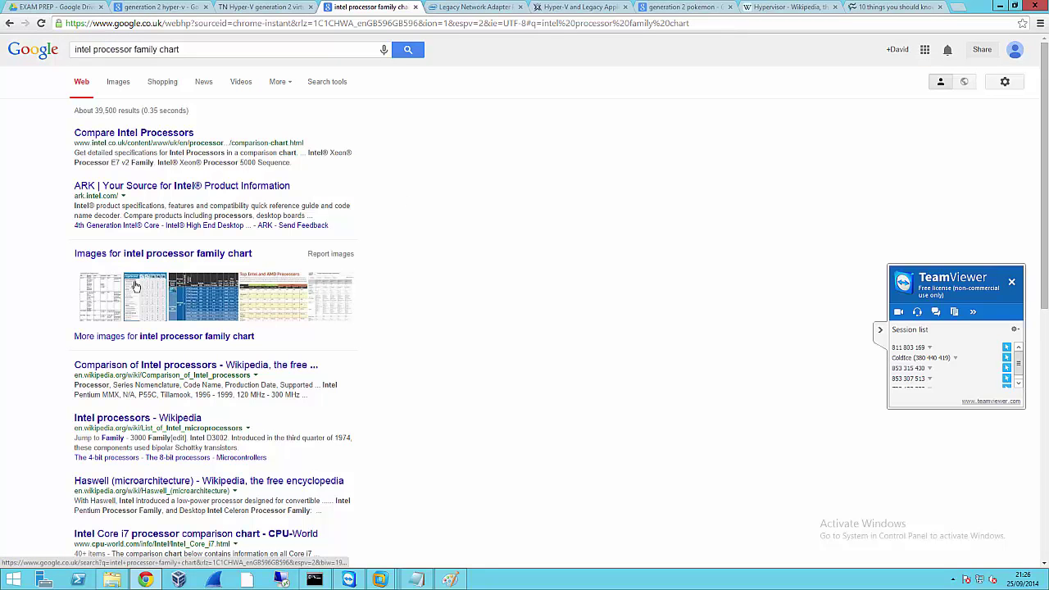
{"action": "left_click", "coordinate": [118, 81]}
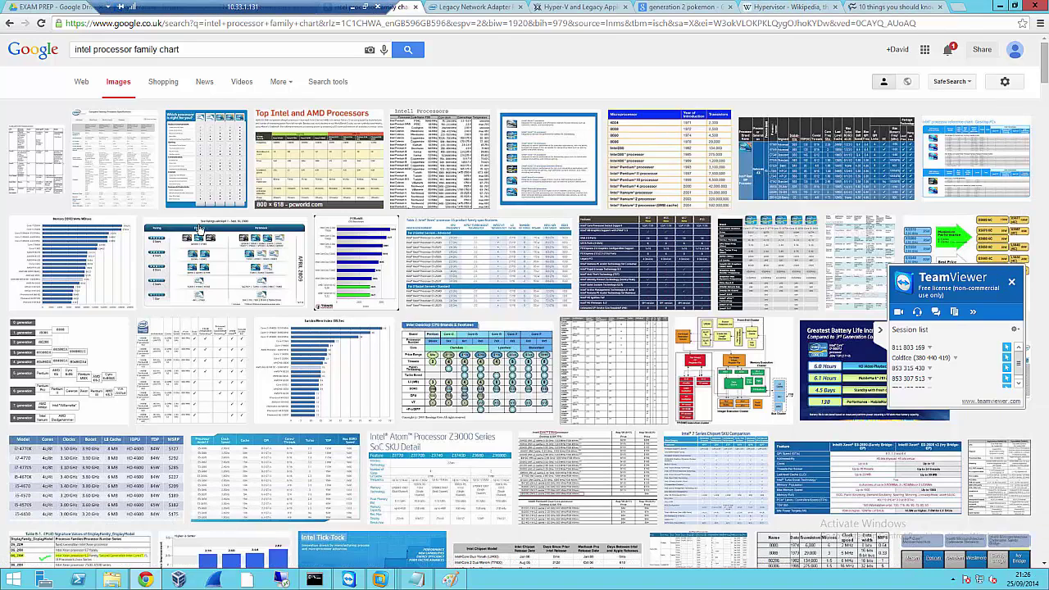
Step: Preview Intel desktop, Atom, codename, generation and i7-3770K charts, then go back to web results
{"action": "left_click", "coordinate": [463, 363]}
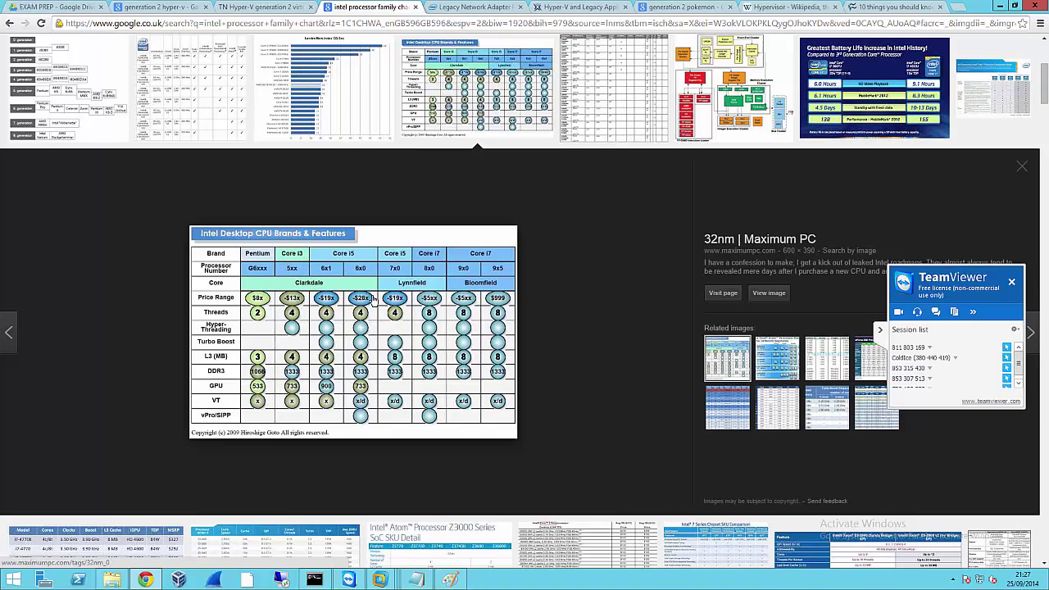
{"action": "left_click", "coordinate": [776, 366]}
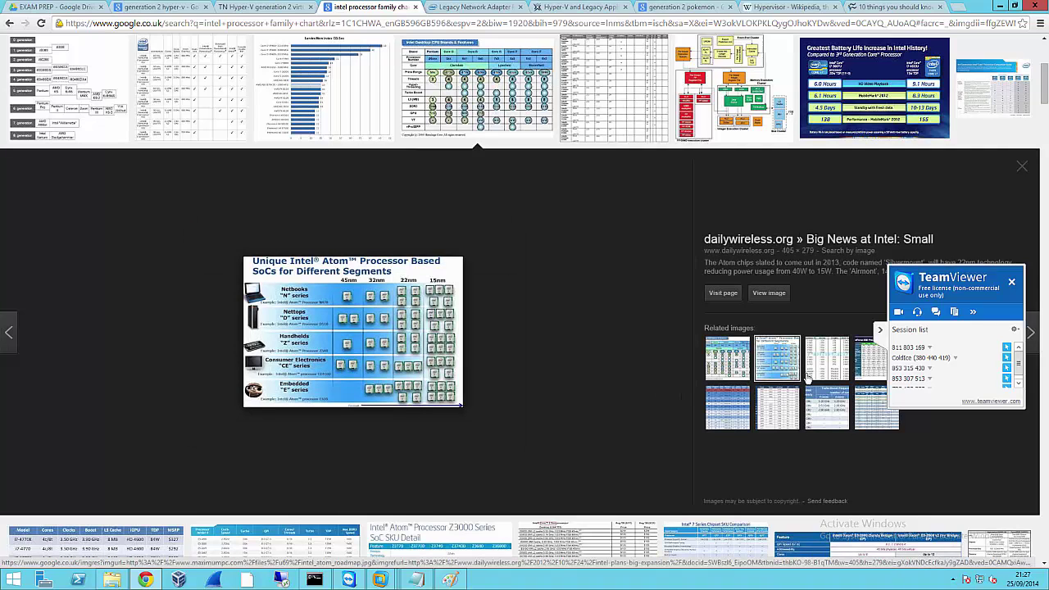
{"action": "left_click", "coordinate": [832, 373]}
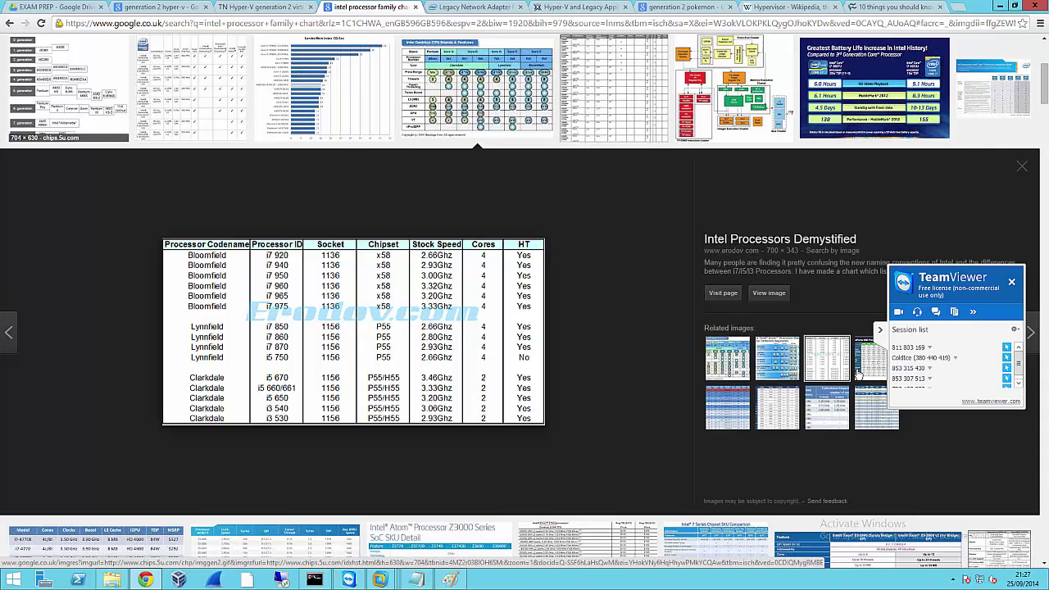
{"action": "left_click", "coordinate": [87, 113]}
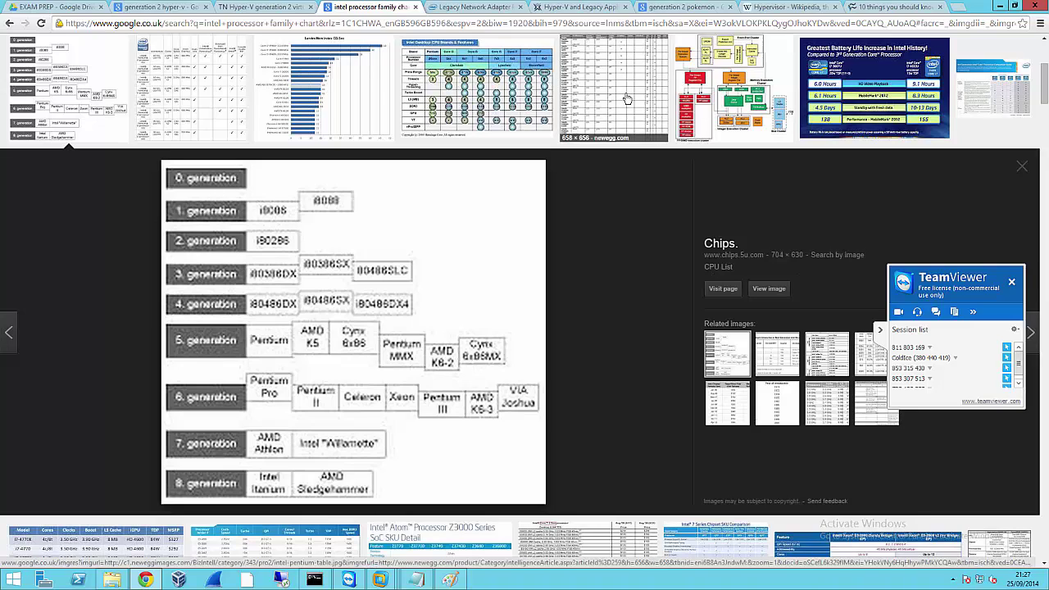
{"action": "scroll", "coordinate": [627, 99], "scroll_direction": "up", "scroll_amount": 1}
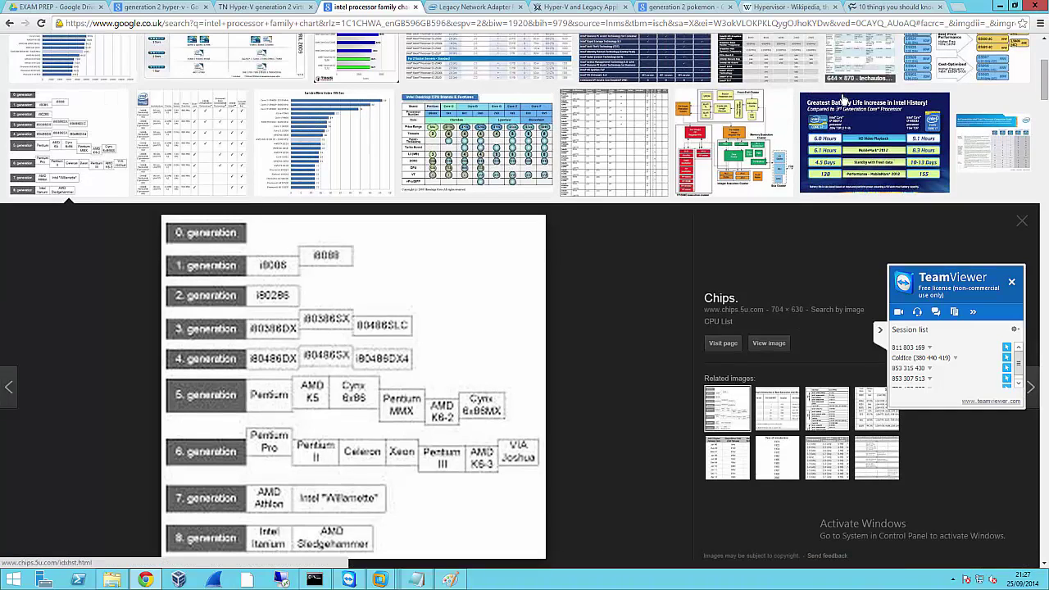
{"action": "scroll", "coordinate": [856, 90], "scroll_direction": "up", "scroll_amount": 1}
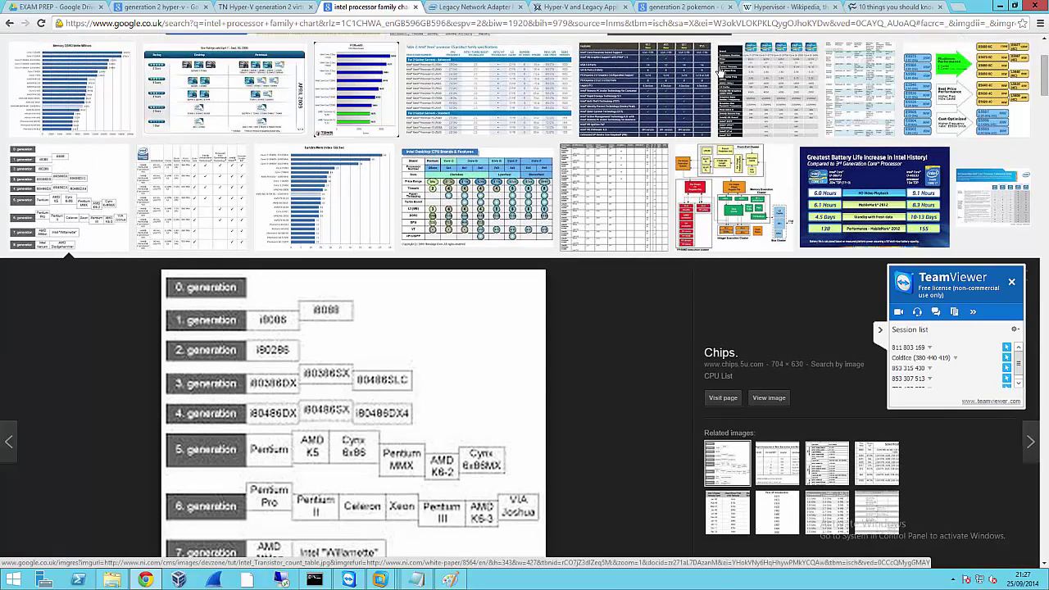
{"action": "left_click", "coordinate": [770, 75]}
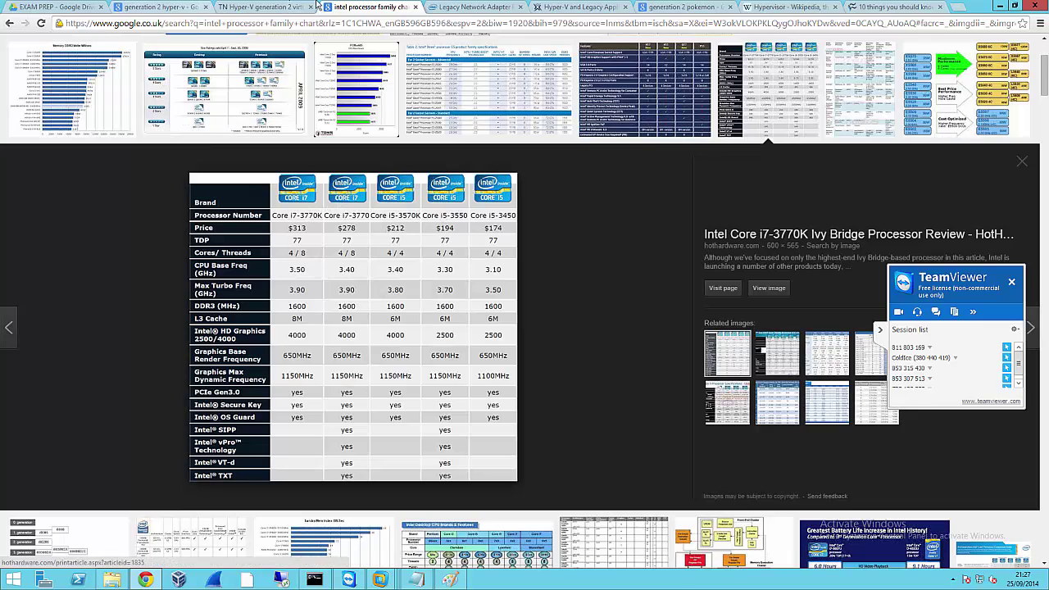
{"action": "left_click", "coordinate": [8, 25]}
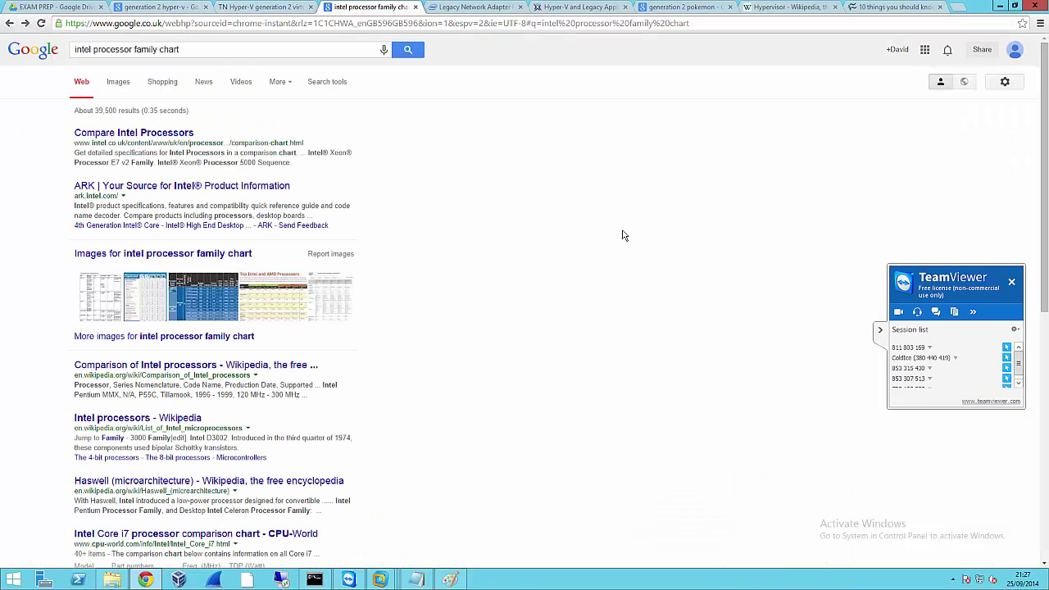
Step: Open Compare Intel Processors in a background tab, browse Wikipedia's 3000 Family list, then minimize Chrome
{"action": "right_click", "coordinate": [151, 138]}
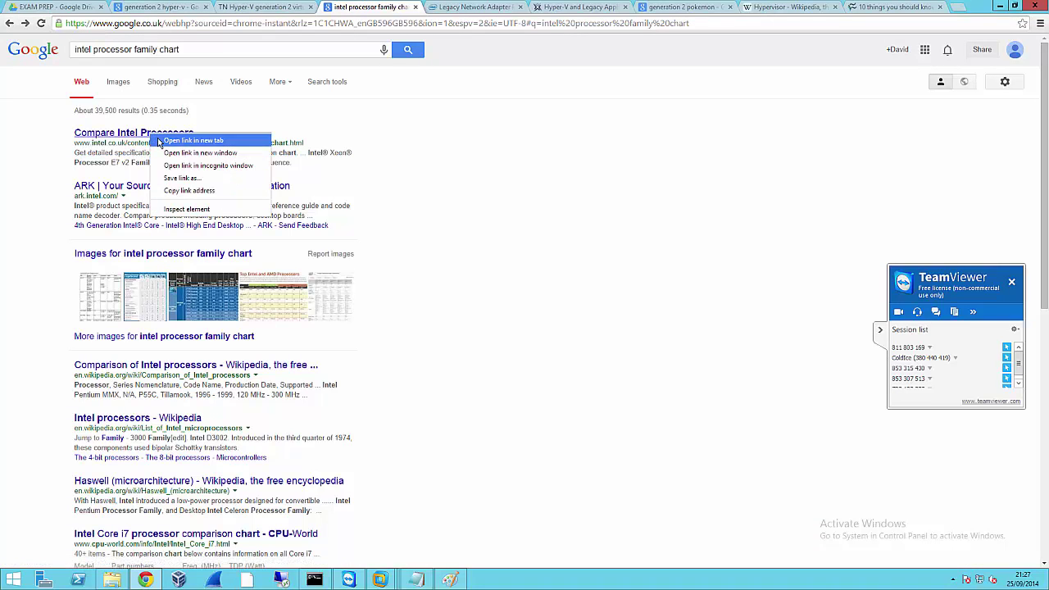
{"action": "left_click", "coordinate": [160, 144]}
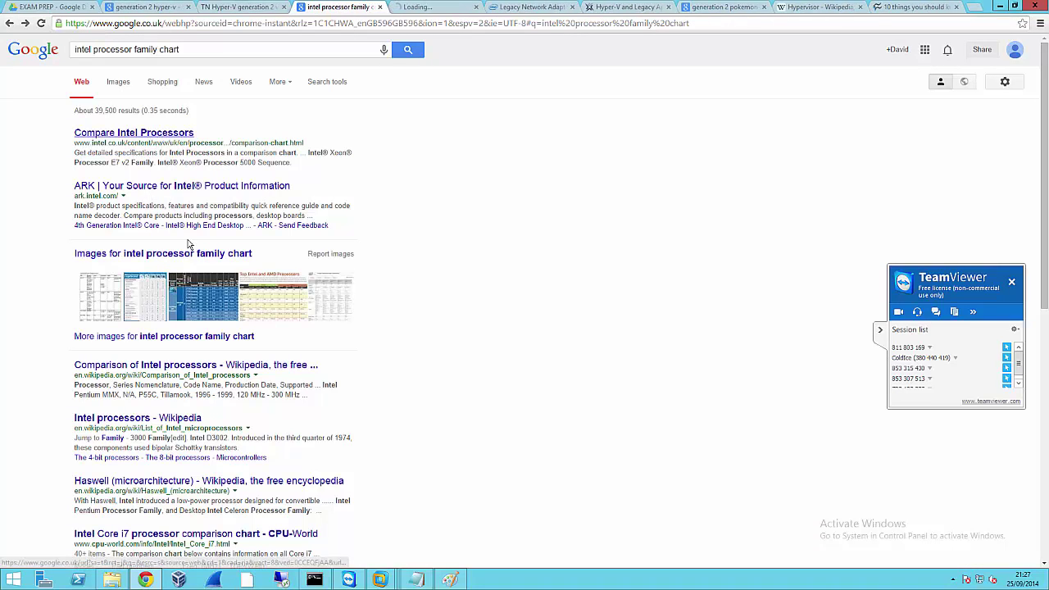
{"action": "left_click", "coordinate": [113, 439]}
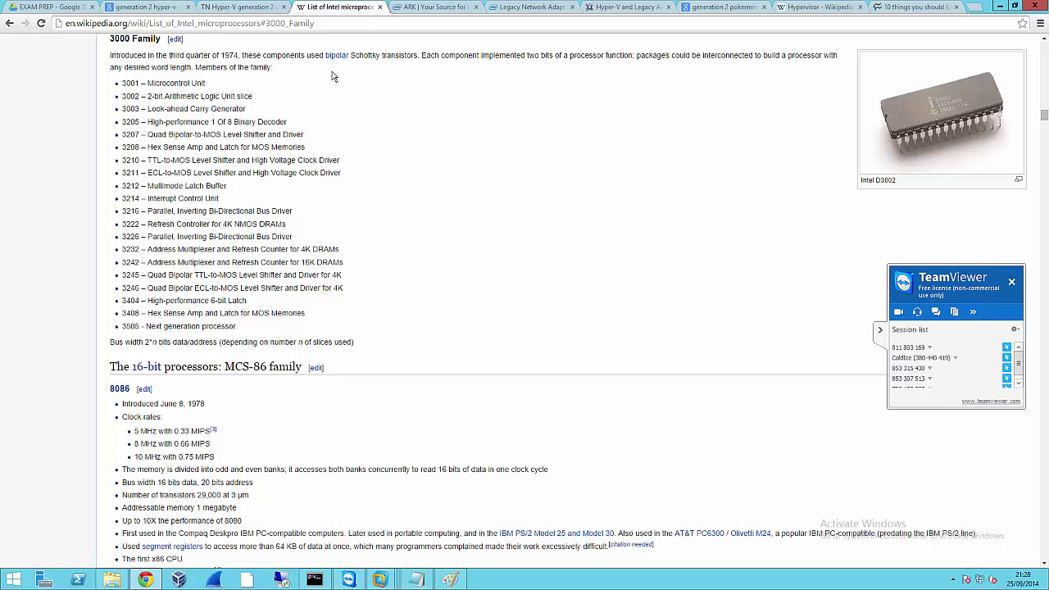
{"action": "scroll", "coordinate": [353, 102], "scroll_direction": "down", "scroll_amount": 1}
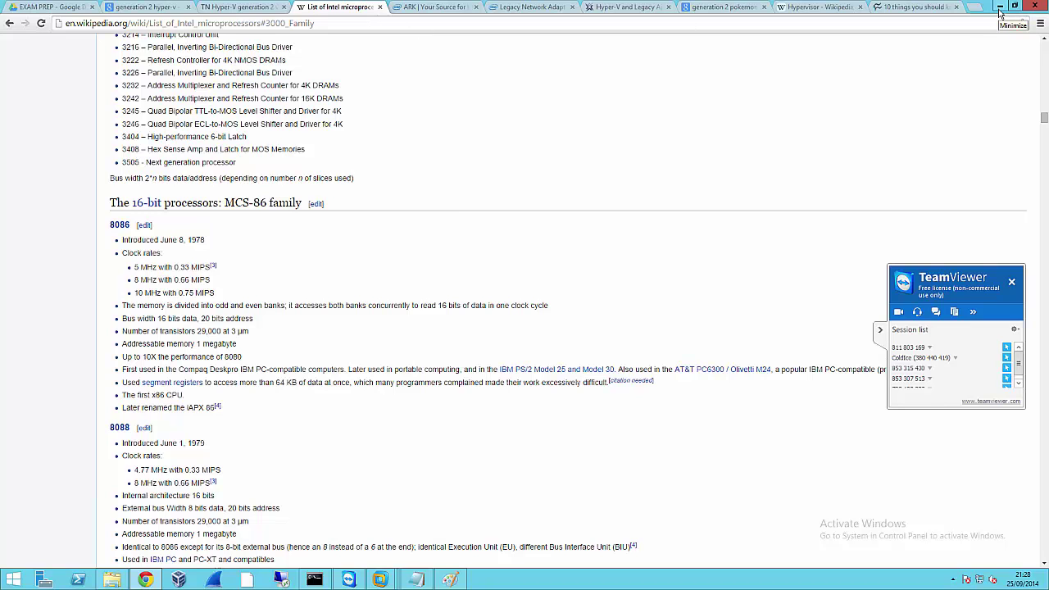
{"action": "left_click", "coordinate": [999, 8]}
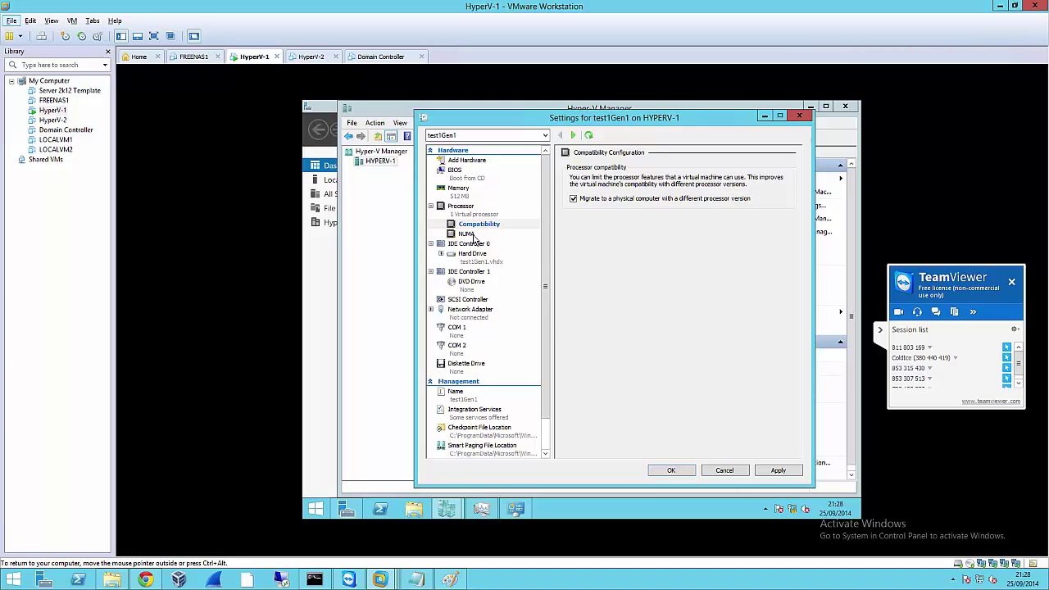
Step: Display test1Gen1's Processor > NUMA configuration, then go back to Chrome's address bar
{"action": "left_click", "coordinate": [473, 234]}
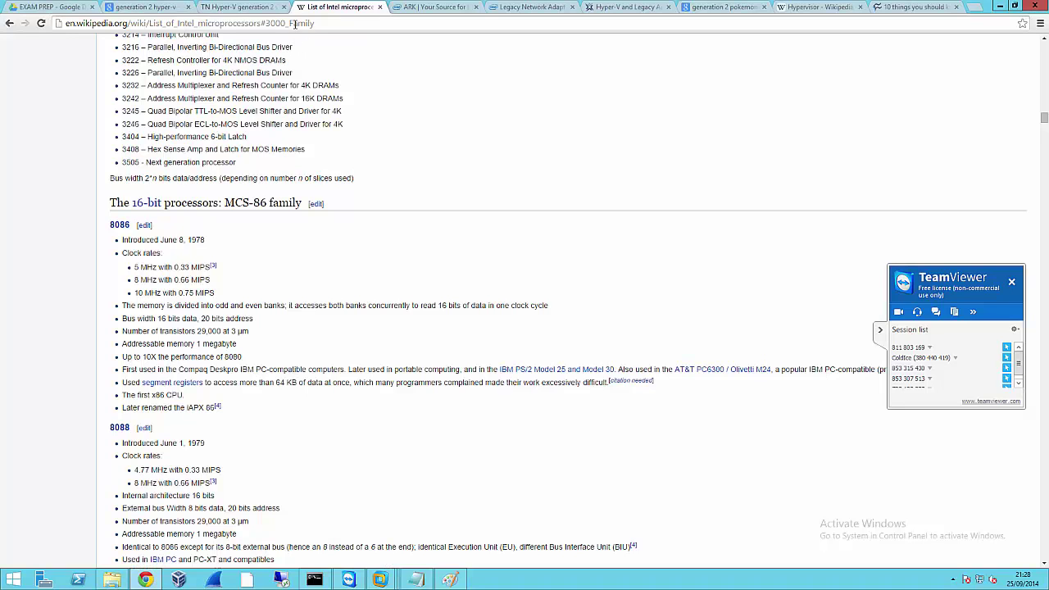
{"action": "left_click", "coordinate": [296, 23]}
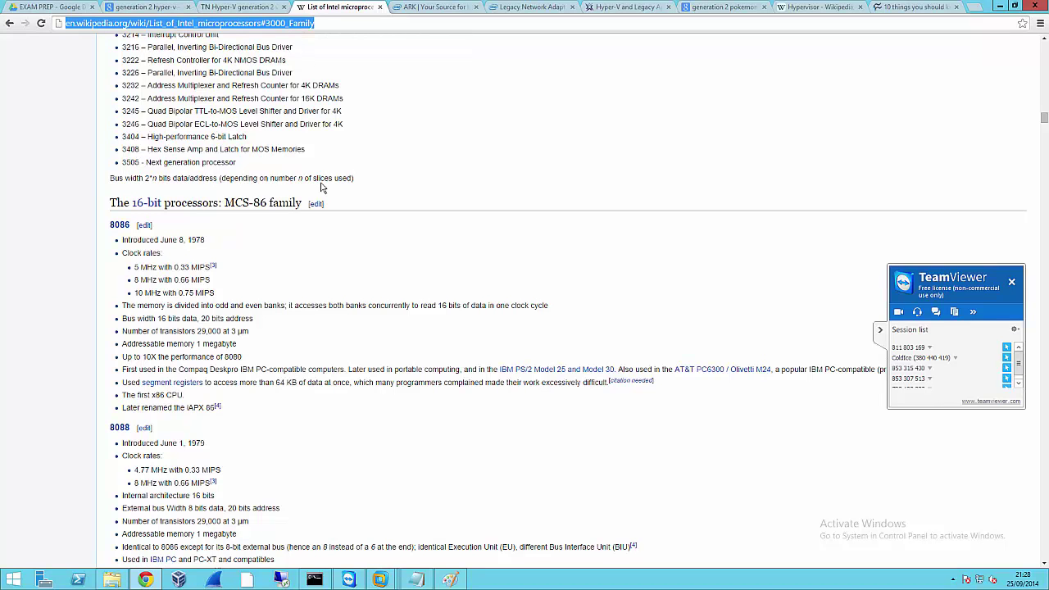
Step: Search 'numa nodes' and open Microsoft's Understanding Non-uniform Memory Access article in a new tab, then minimize Chrome
{"action": "type", "text": "numa n"}
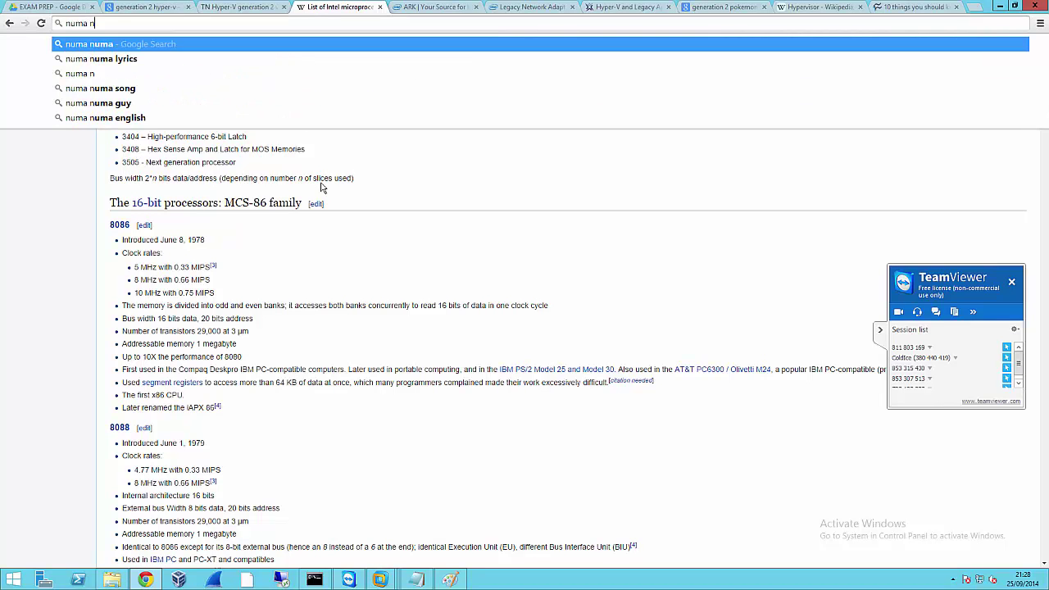
{"action": "type", "text": "odes"}
{"action": "key", "text": "Return"}
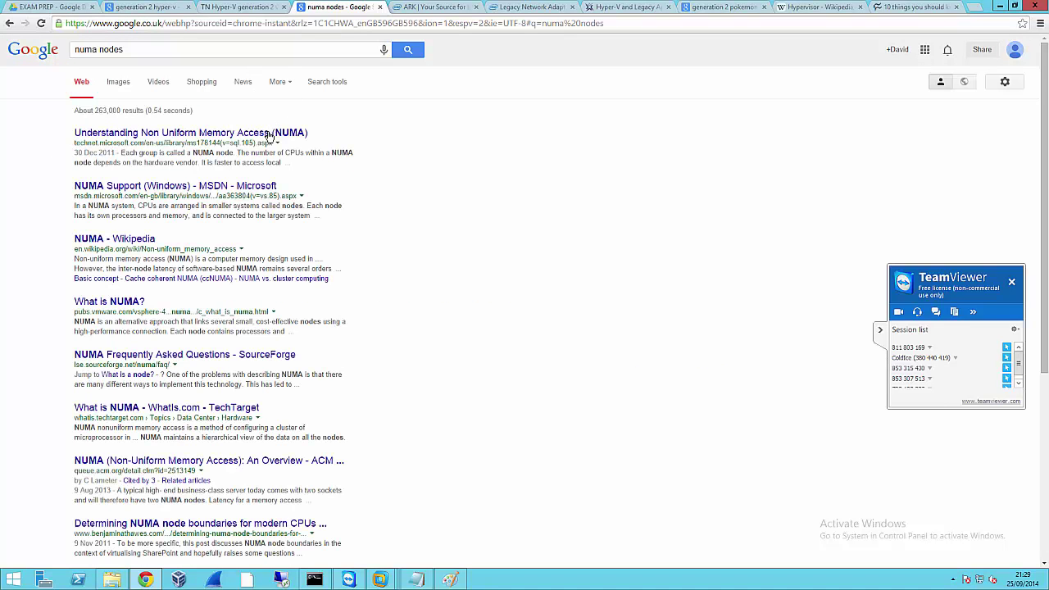
{"action": "right_click", "coordinate": [266, 139]}
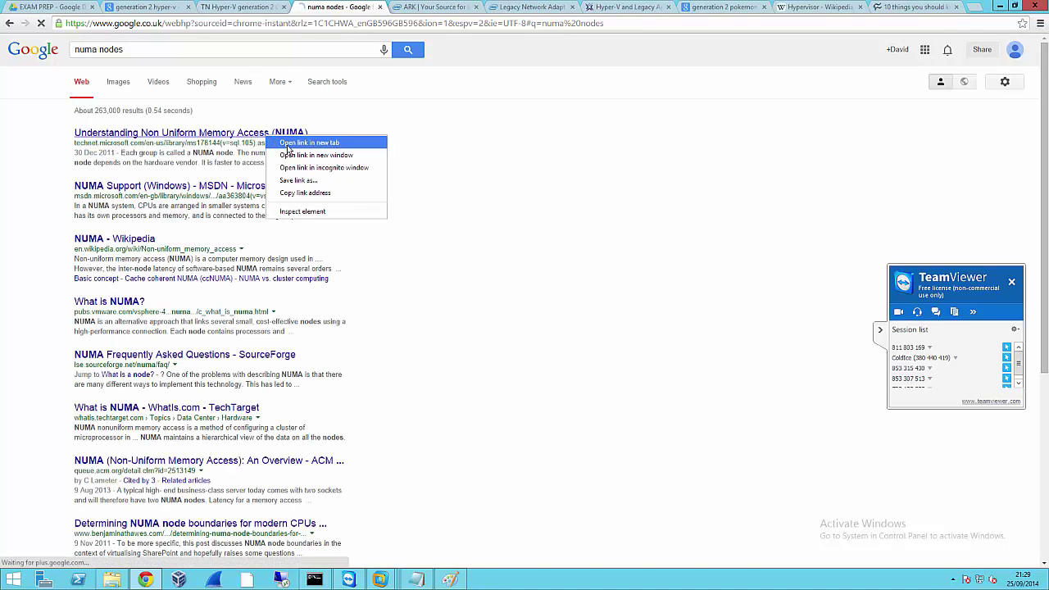
{"action": "left_click", "coordinate": [290, 148]}
{"action": "left_click", "coordinate": [366, 10]}
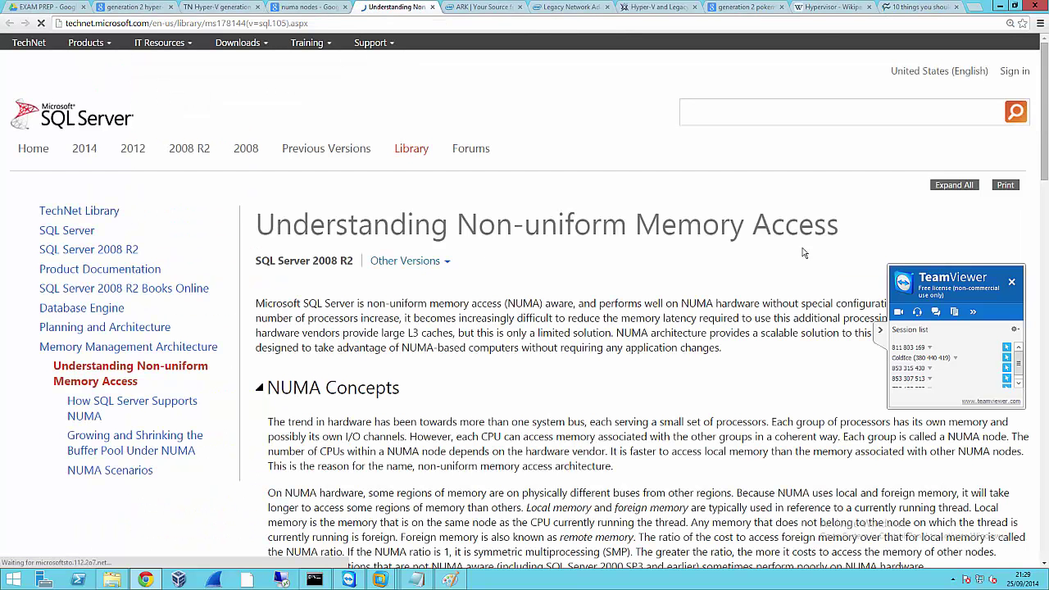
{"action": "left_click", "coordinate": [1000, 6]}
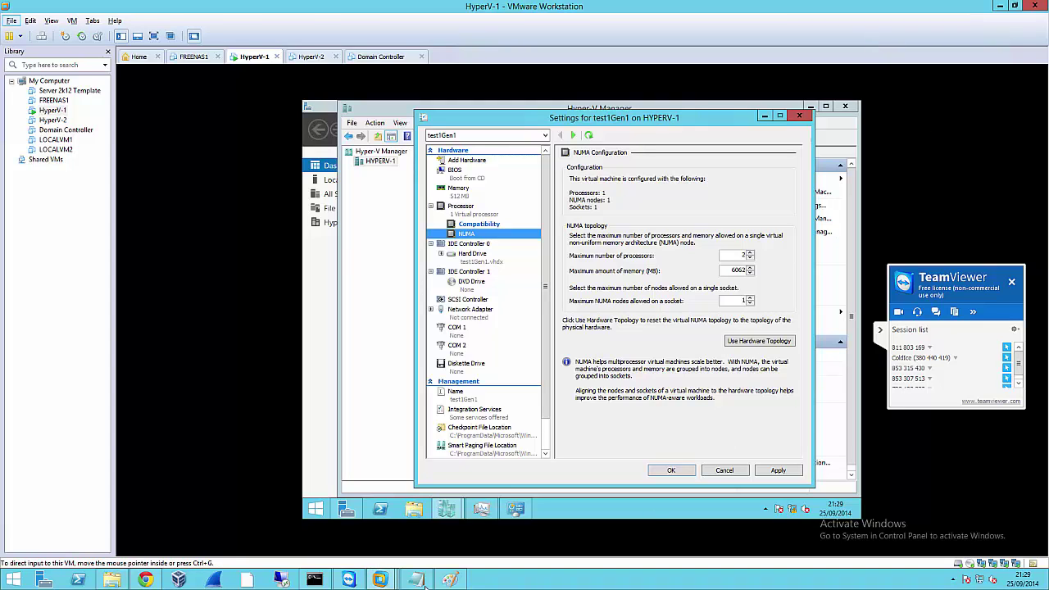
Step: Erase the three processor box sketches from the Paint canvas, then switch back to the HyperV-1 machine
{"action": "left_click", "coordinate": [450, 579]}
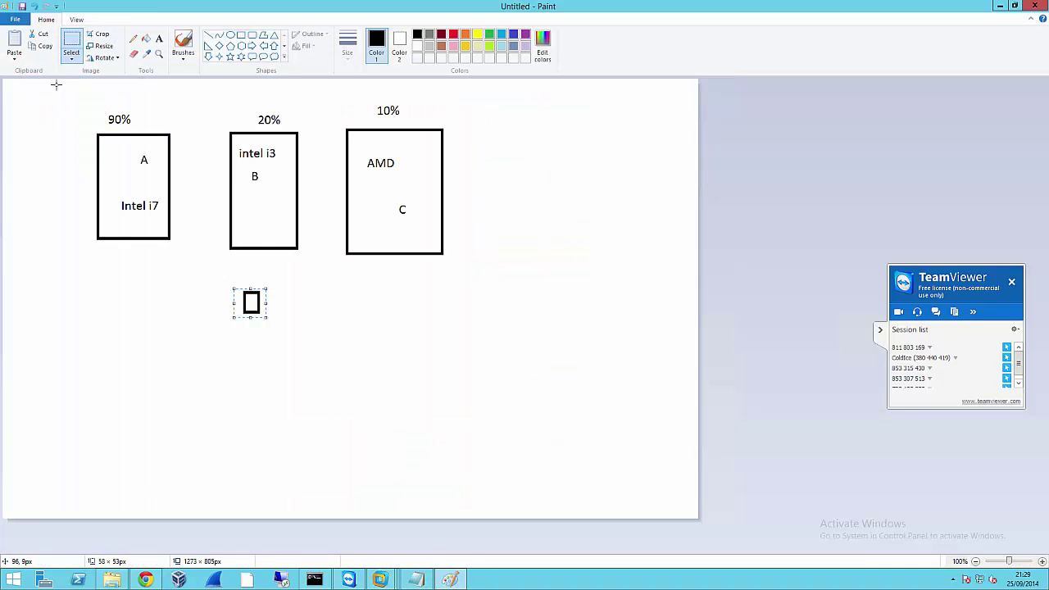
{"action": "left_click_drag", "start_coordinate": [55, 84], "coordinate": [500, 363]}
{"action": "key", "text": "Delete"}
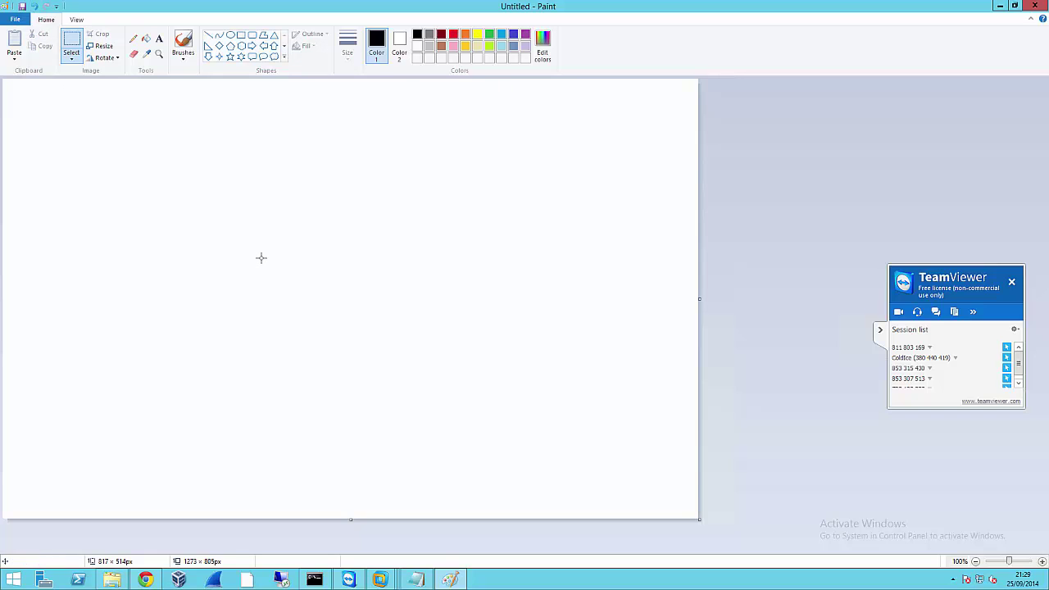
{"action": "mouse_move", "coordinate": [379, 579]}
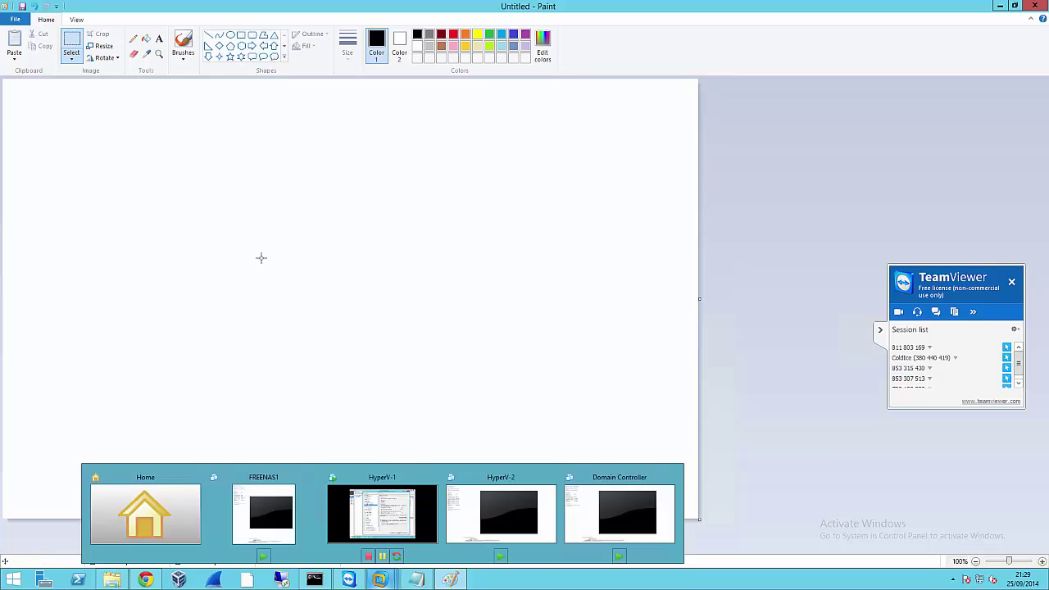
{"action": "left_click", "coordinate": [382, 514]}
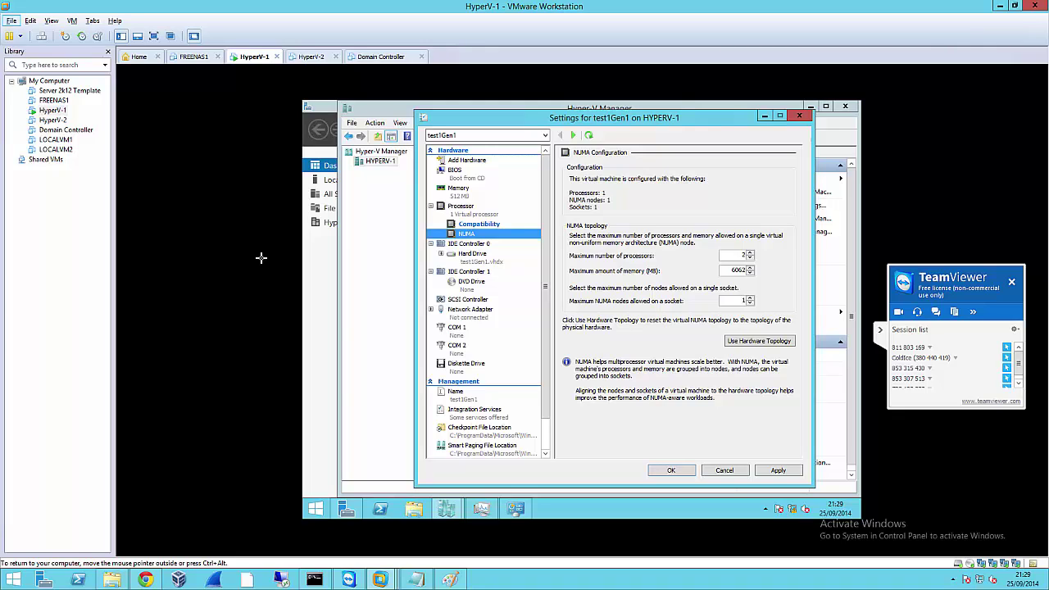
{"action": "key", "text": "ctrl+alt"}
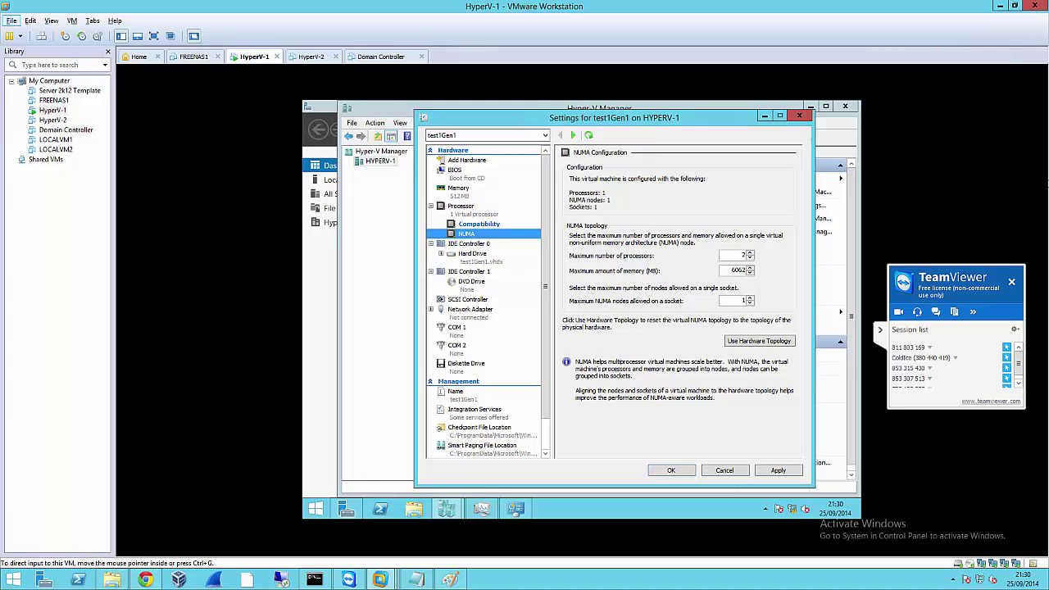
Step: Draw a tall box on the Paint canvas labelled '64gb ram'
{"action": "key", "text": "alt+Tab"}
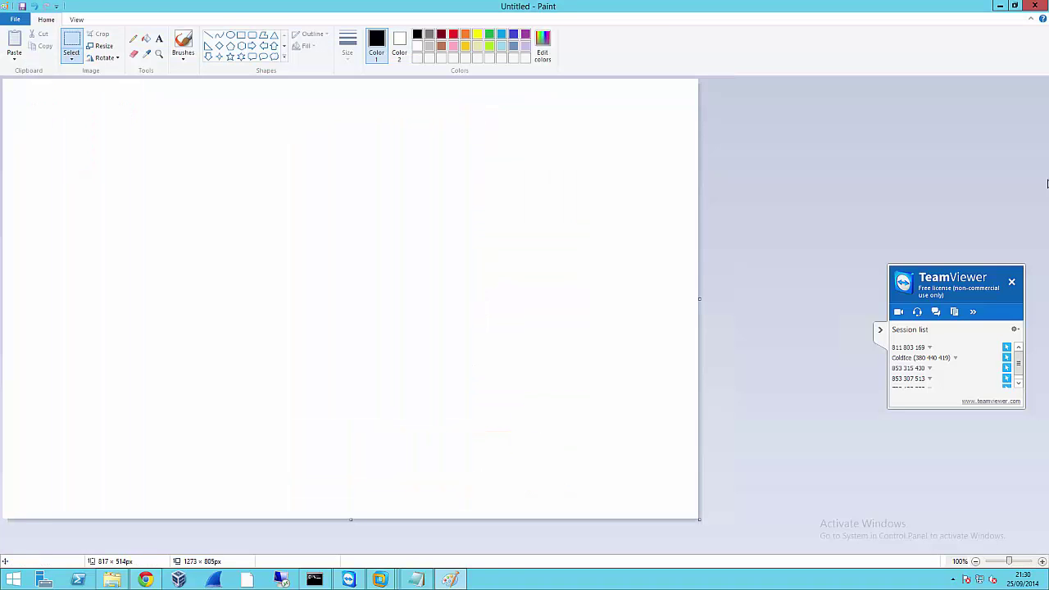
{"action": "left_click", "coordinate": [241, 35]}
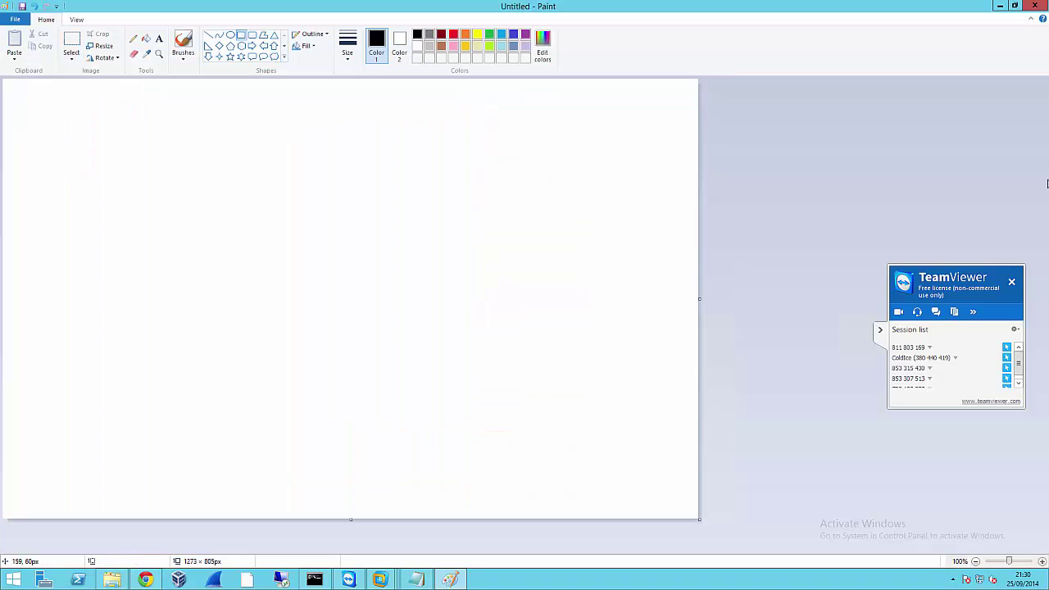
{"action": "mouse_move", "coordinate": [110, 103]}
{"action": "left_mouse_down"}
{"action": "mouse_move", "coordinate": [205, 179]}
{"action": "mouse_move", "coordinate": [180, 208]}
{"action": "mouse_move", "coordinate": [198, 241]}
{"action": "left_mouse_up"}
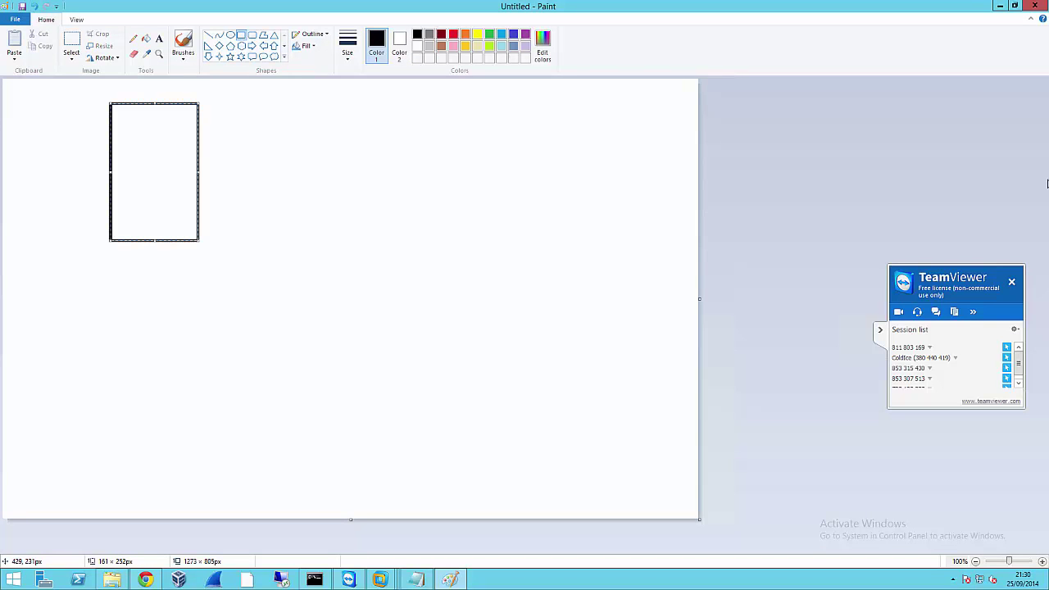
{"action": "left_click", "coordinate": [159, 38]}
{"action": "left_click", "coordinate": [131, 127]}
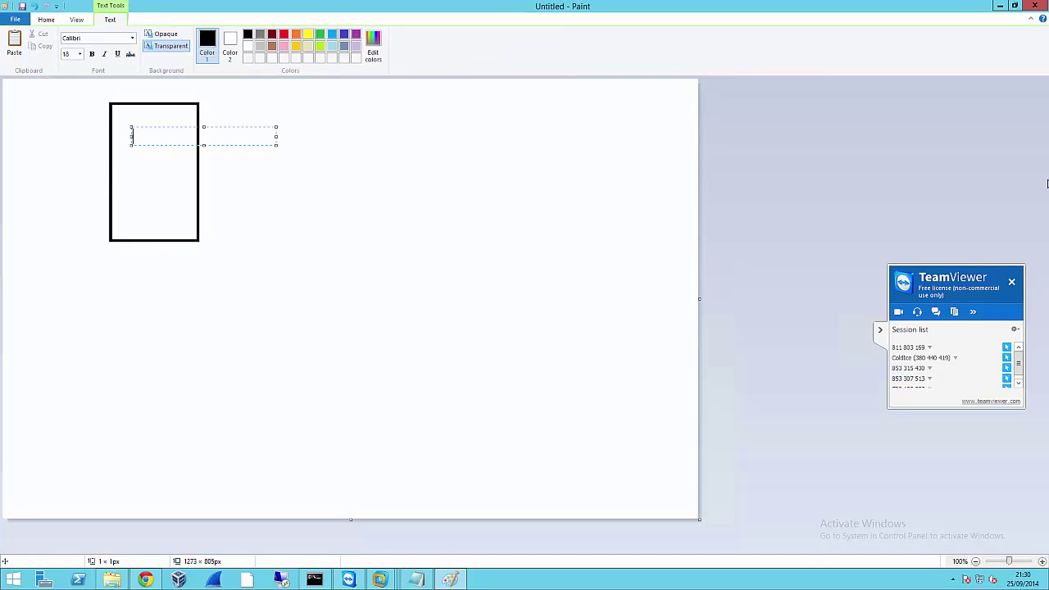
{"action": "type", "text": "64gb ram"}
{"action": "left_click", "coordinate": [1046, 183]}
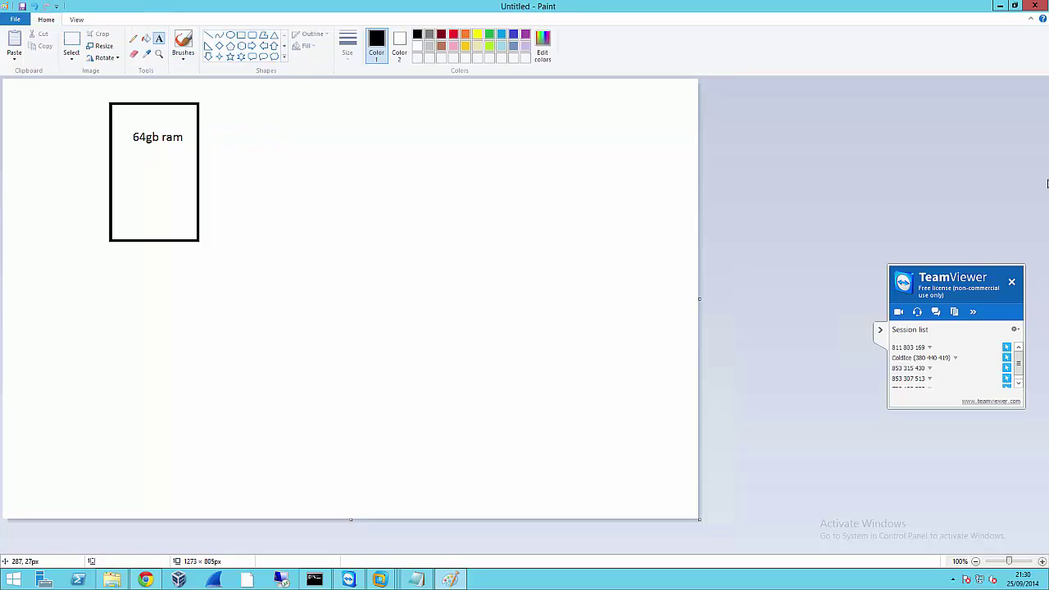
Step: Draw a second tall box to its right labelled '128gb'
{"action": "left_click", "coordinate": [240, 35]}
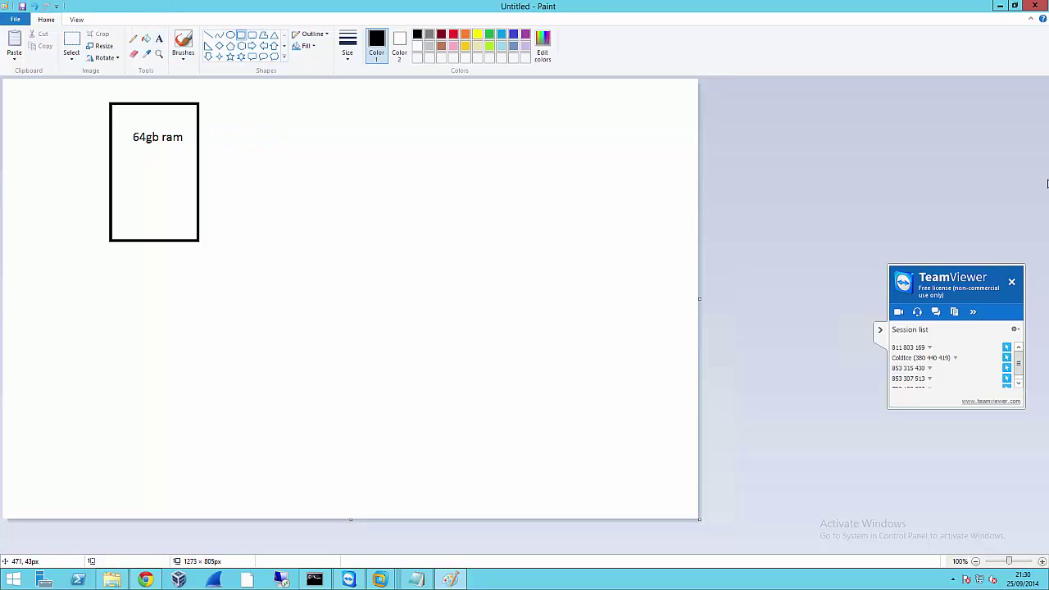
{"action": "left_click_drag", "start_coordinate": [259, 101], "coordinate": [348, 255]}
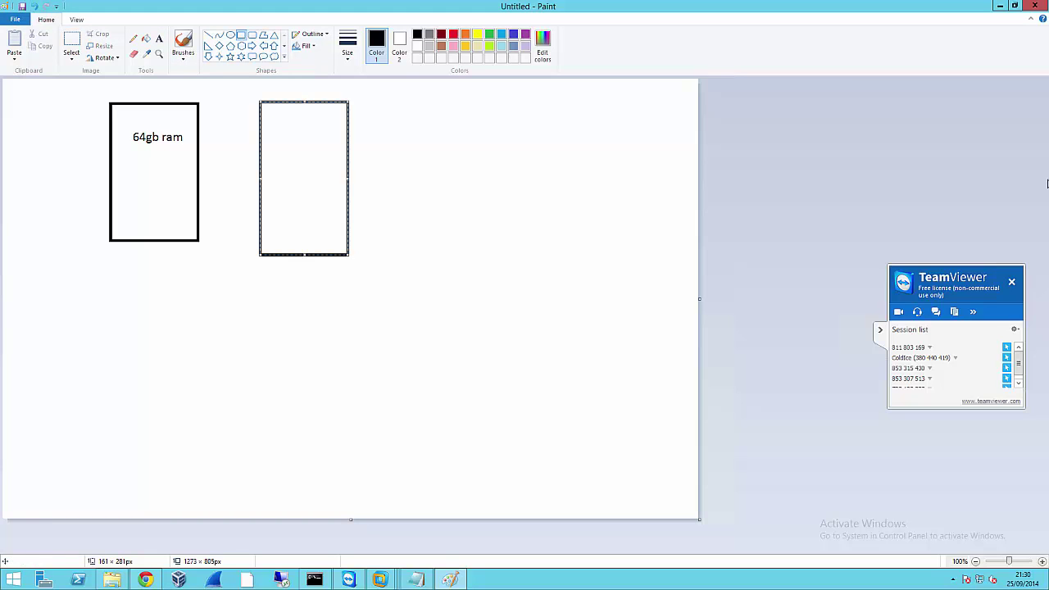
{"action": "left_click", "coordinate": [159, 38]}
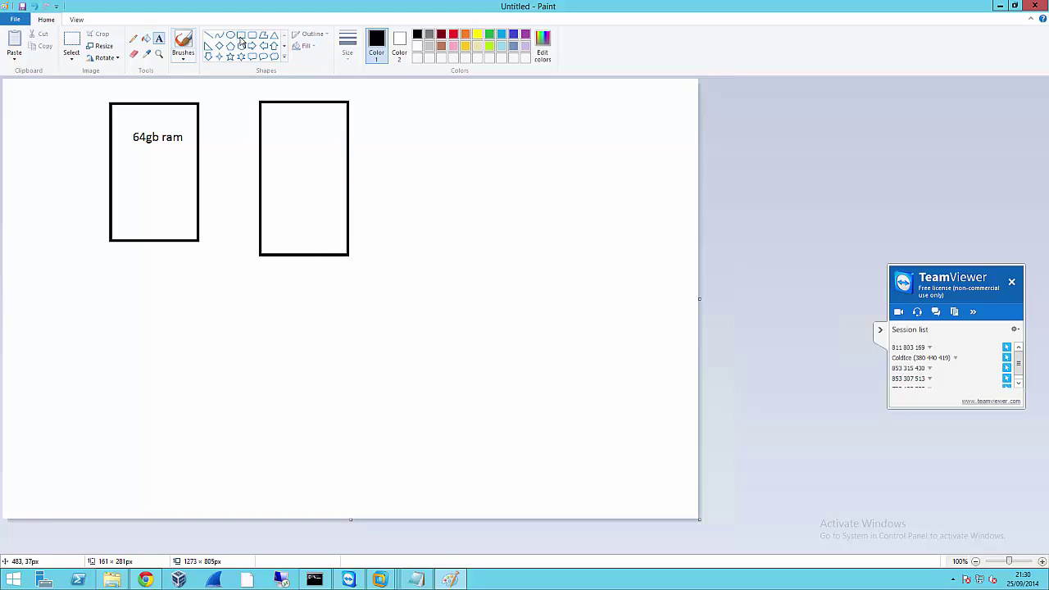
{"action": "left_click", "coordinate": [309, 131]}
{"action": "type", "text": "128tb"}
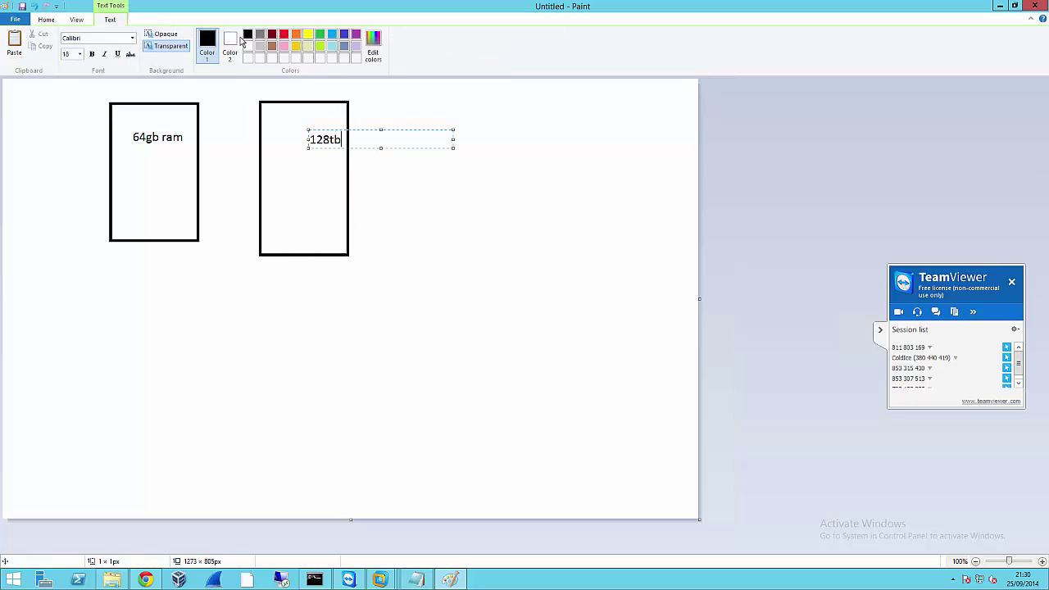
{"action": "key", "text": "BackSpace"}
{"action": "key", "text": "BackSpace"}
{"action": "type", "text": "gb"}
{"action": "left_click", "coordinate": [523, 123]}
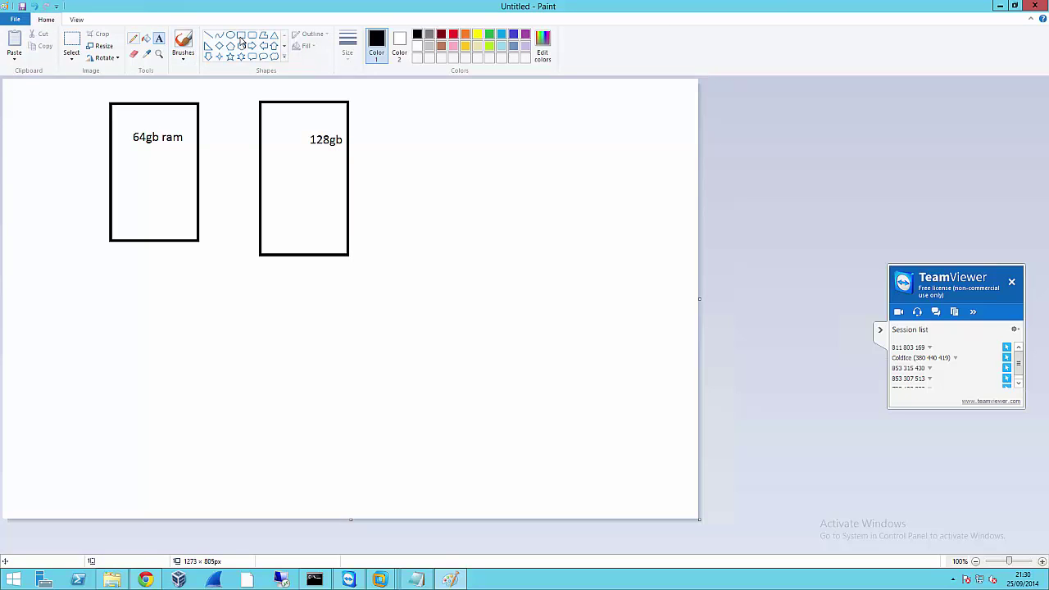
Step: Add a freehand stroke under 128gb, then select the whole two-box sketch
{"action": "left_click", "coordinate": [134, 39]}
{"action": "left_click_drag", "start_coordinate": [307, 159], "coordinate": [289, 147]}
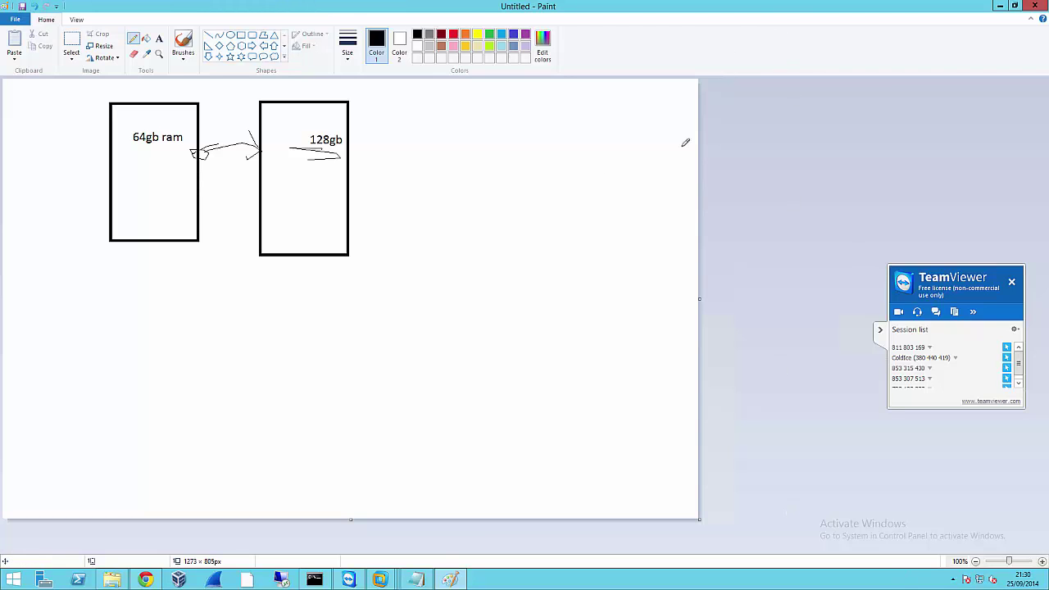
{"action": "left_click", "coordinate": [71, 43]}
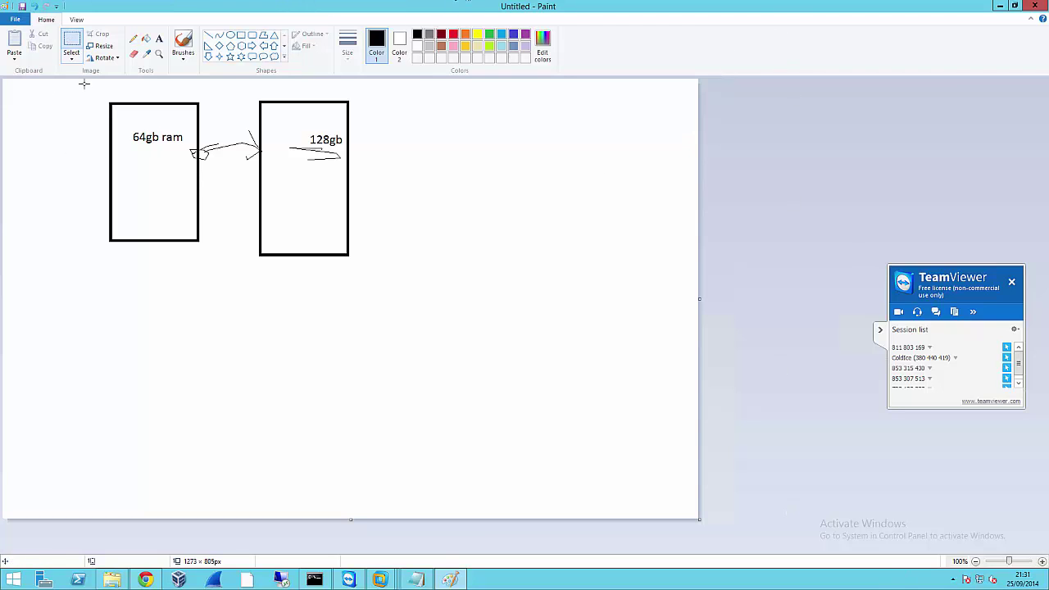
{"action": "left_click_drag", "start_coordinate": [85, 85], "coordinate": [91, 90]}
{"action": "left_click_drag", "start_coordinate": [270, 201], "coordinate": [418, 283]}
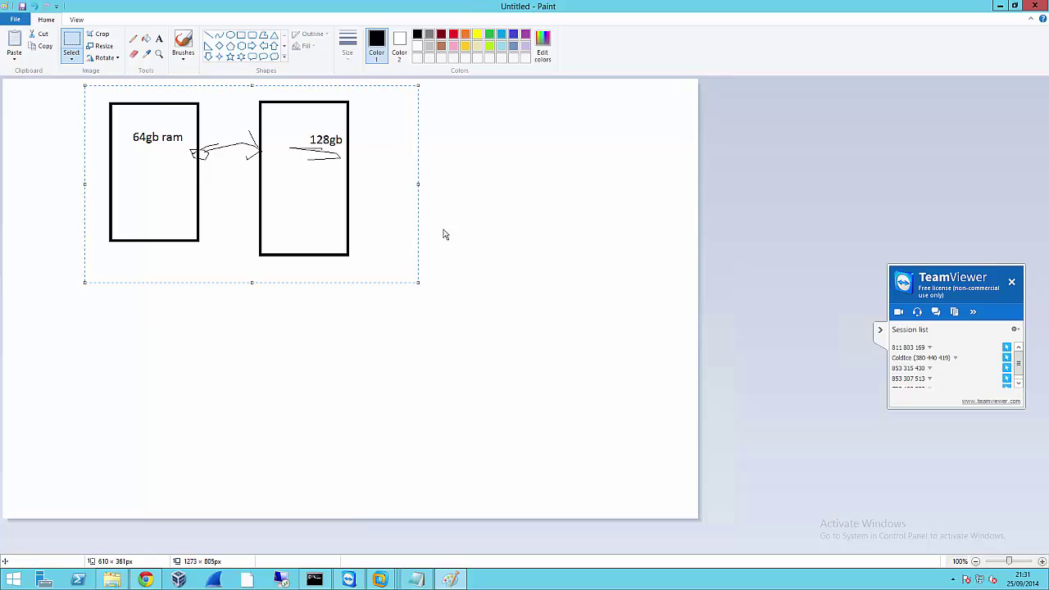
Step: Clear the old sketch and draw a wide bar with two small boxes beneath it
{"action": "key", "text": "Delete"}
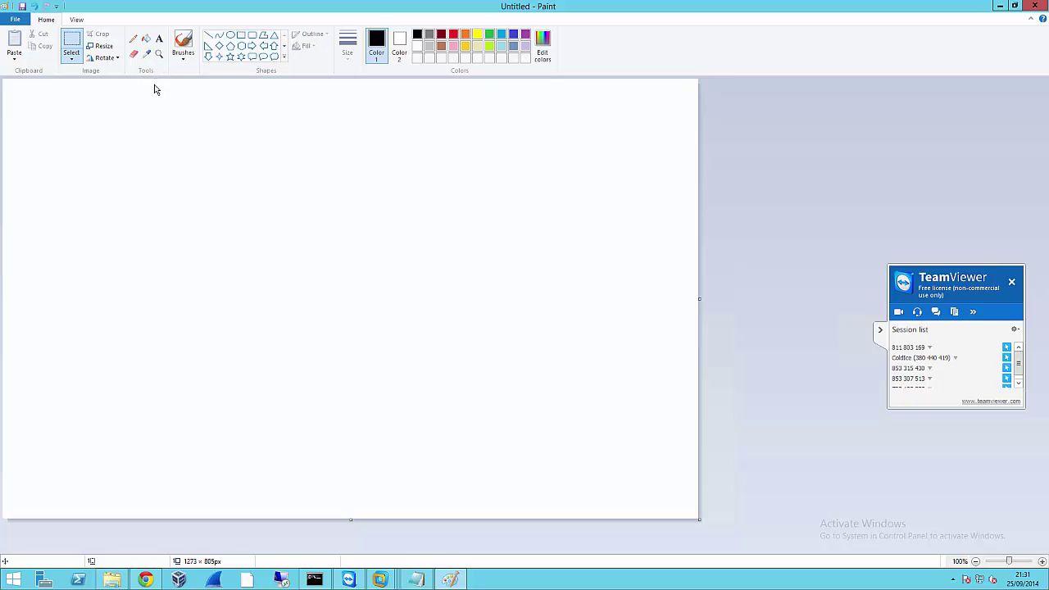
{"action": "left_click", "coordinate": [241, 38]}
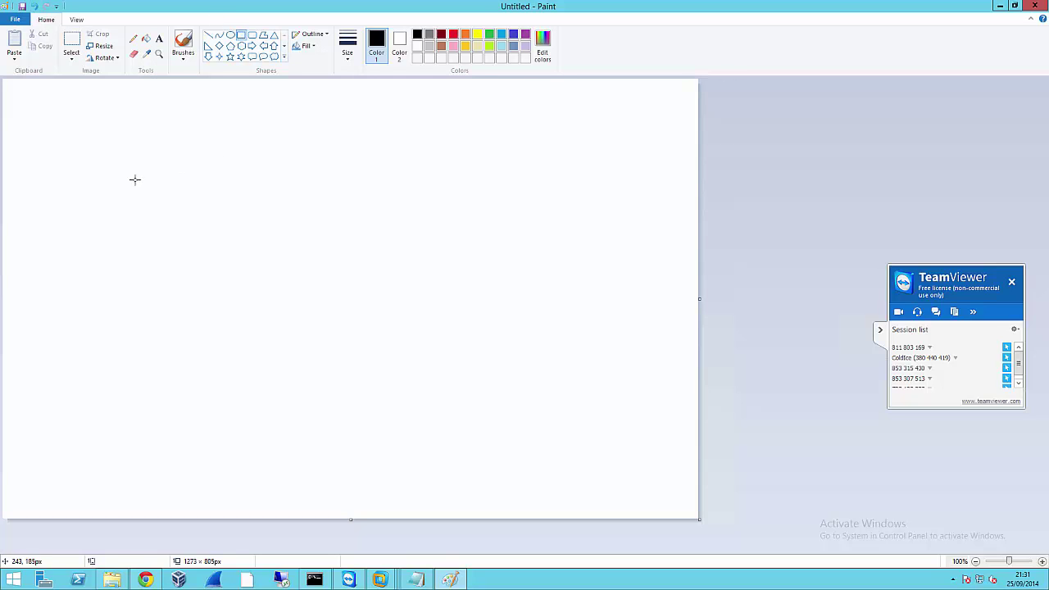
{"action": "mouse_move", "coordinate": [134, 180]}
{"action": "left_mouse_down"}
{"action": "mouse_move", "coordinate": [288, 216]}
{"action": "mouse_move", "coordinate": [498, 243]}
{"action": "left_mouse_up"}
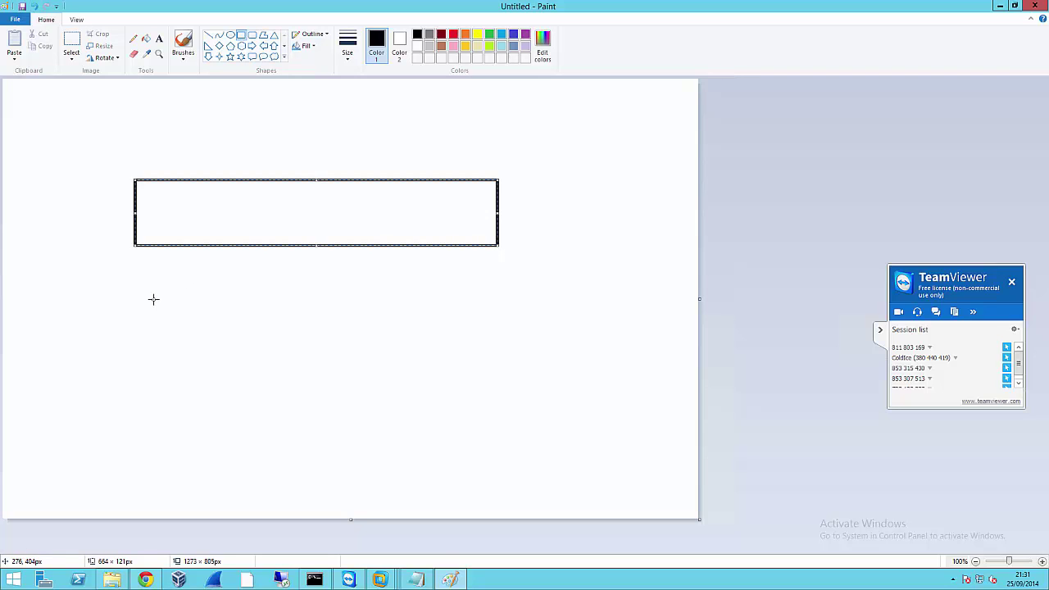
{"action": "left_click_drag", "start_coordinate": [164, 297], "coordinate": [254, 360]}
{"action": "left_click_drag", "start_coordinate": [334, 295], "coordinate": [430, 360]}
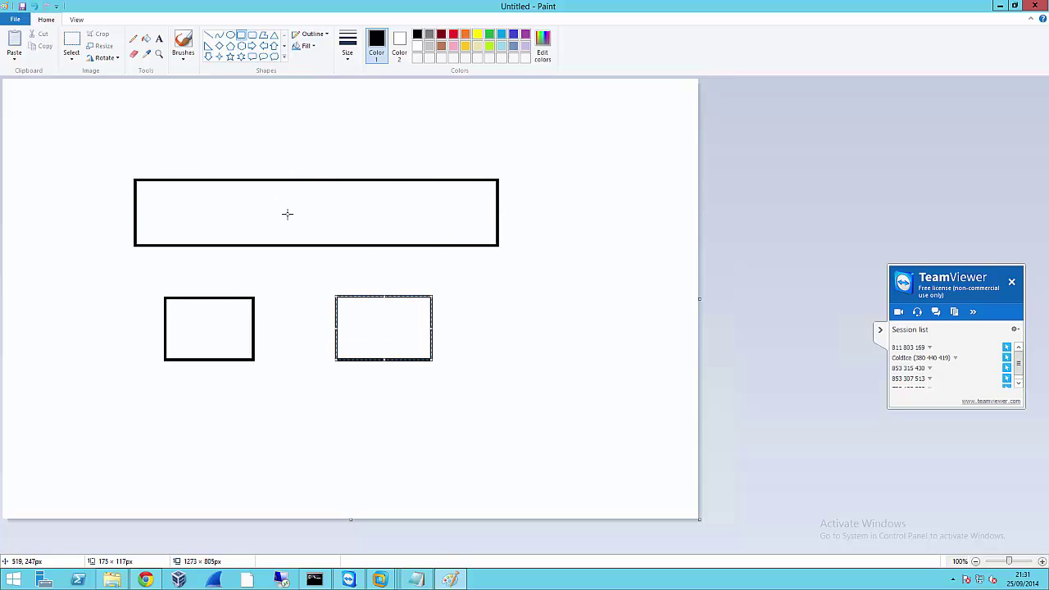
Step: Draw black vertical lines across the left part of the wide bar
{"action": "left_click", "coordinate": [210, 36]}
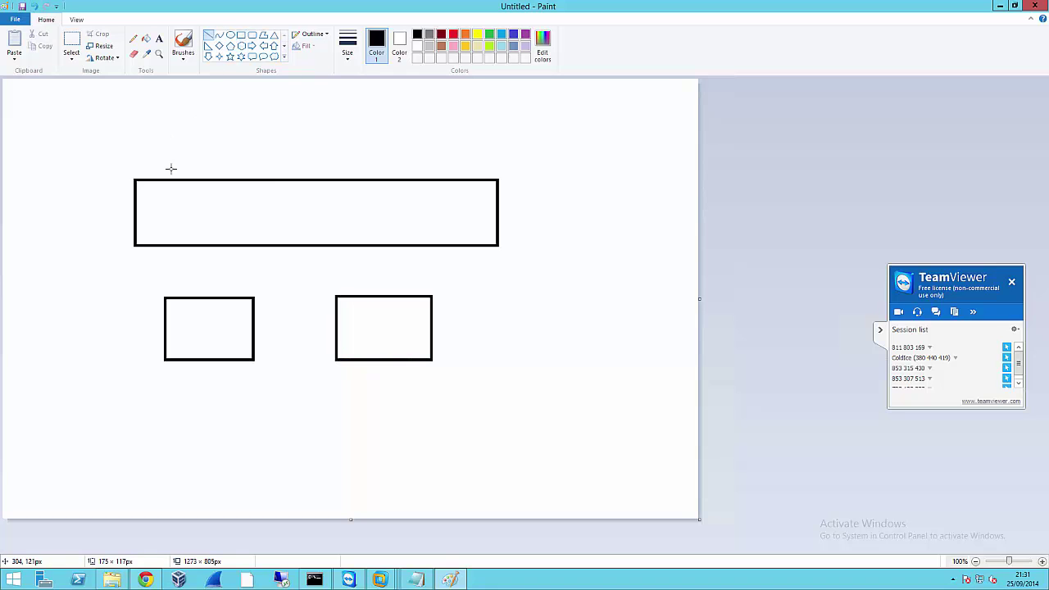
{"action": "left_click_drag", "start_coordinate": [169, 152], "coordinate": [167, 270]}
{"action": "left_click_drag", "start_coordinate": [206, 150], "coordinate": [201, 273]}
{"action": "left_click_drag", "start_coordinate": [242, 156], "coordinate": [244, 273]}
{"action": "left_click_drag", "start_coordinate": [280, 148], "coordinate": [283, 279]}
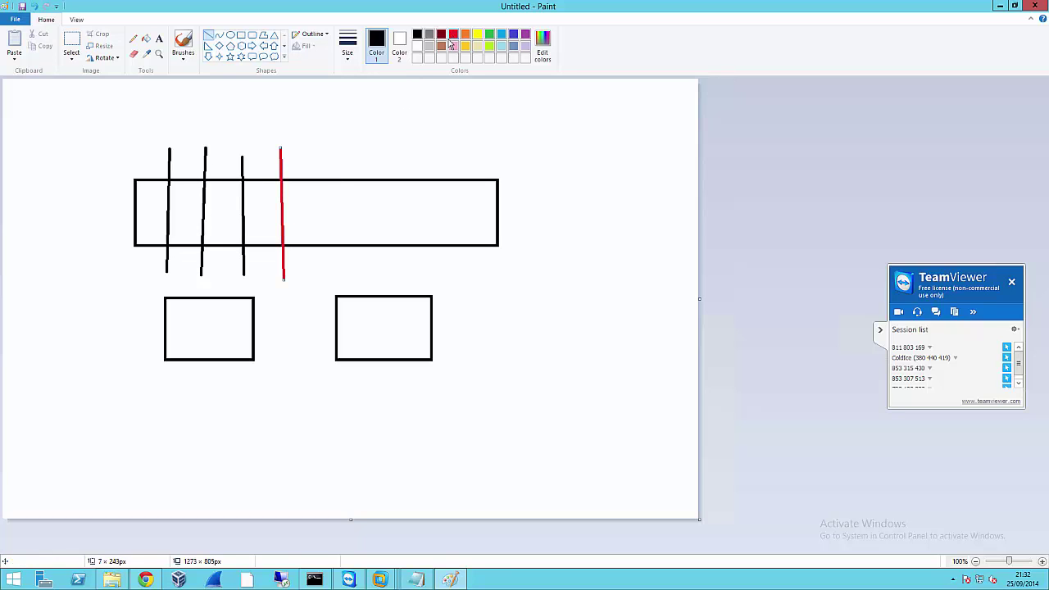
{"action": "left_click", "coordinate": [321, 156]}
{"action": "left_click_drag", "start_coordinate": [320, 139], "coordinate": [324, 277]}
Step: Draw three red vertical lines through the bar's right part, undoing a stray red line
{"action": "left_click", "coordinate": [453, 37]}
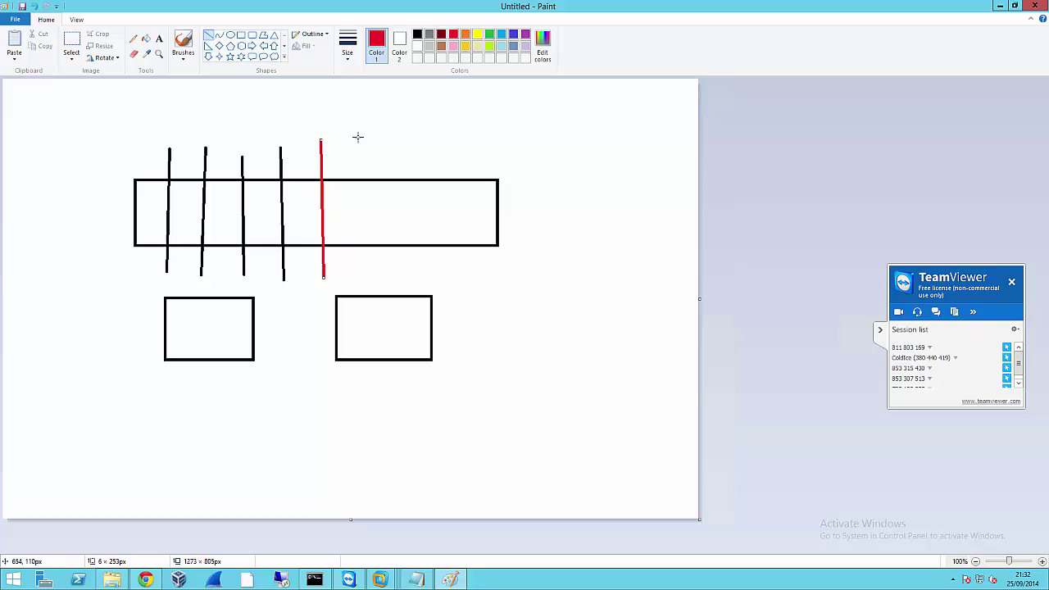
{"action": "left_click_drag", "start_coordinate": [357, 137], "coordinate": [358, 267]}
{"action": "left_click_drag", "start_coordinate": [390, 133], "coordinate": [401, 272]}
{"action": "left_click_drag", "start_coordinate": [432, 146], "coordinate": [440, 271]}
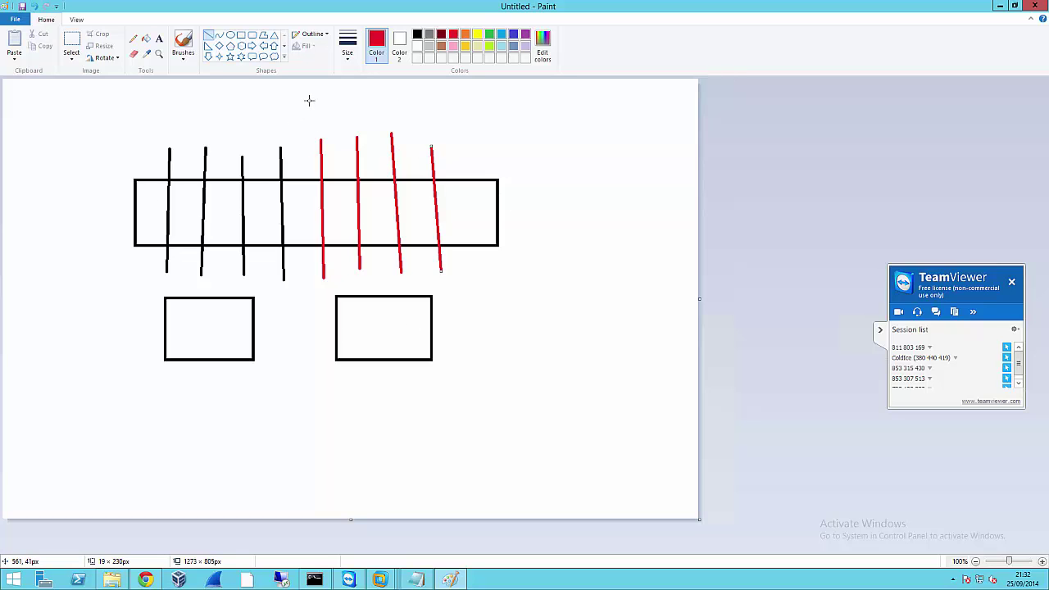
{"action": "left_click_drag", "start_coordinate": [303, 93], "coordinate": [374, 99]}
{"action": "key", "text": "ctrl+z"}
Step: Frame the red lines in a large red box and the black lines in a black box
{"action": "left_click", "coordinate": [241, 34]}
{"action": "left_click_drag", "start_coordinate": [297, 99], "coordinate": [549, 408]}
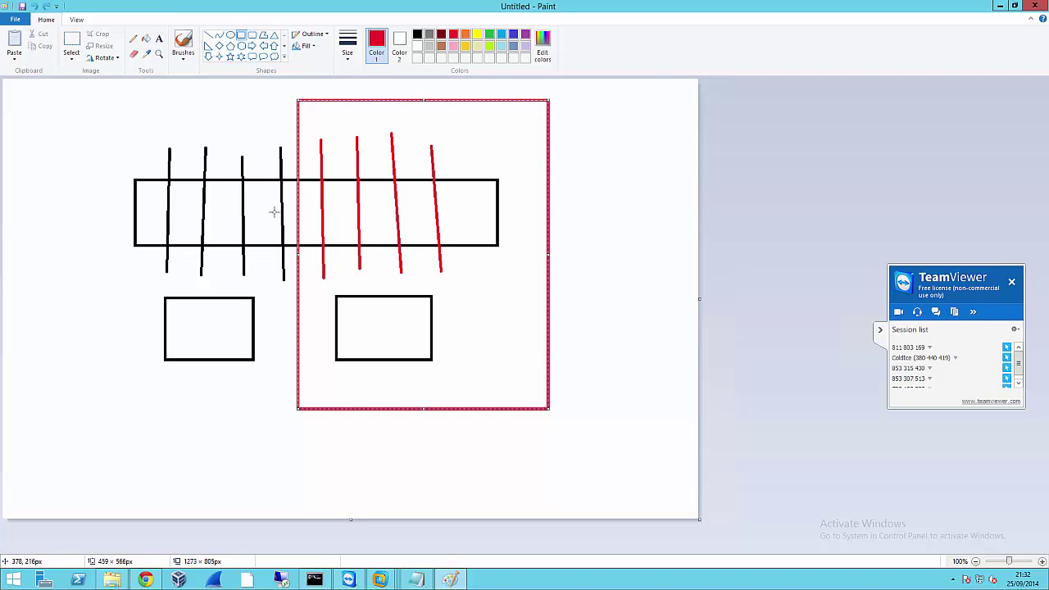
{"action": "left_click", "coordinate": [417, 35]}
{"action": "left_click_drag", "start_coordinate": [288, 92], "coordinate": [113, 406]}
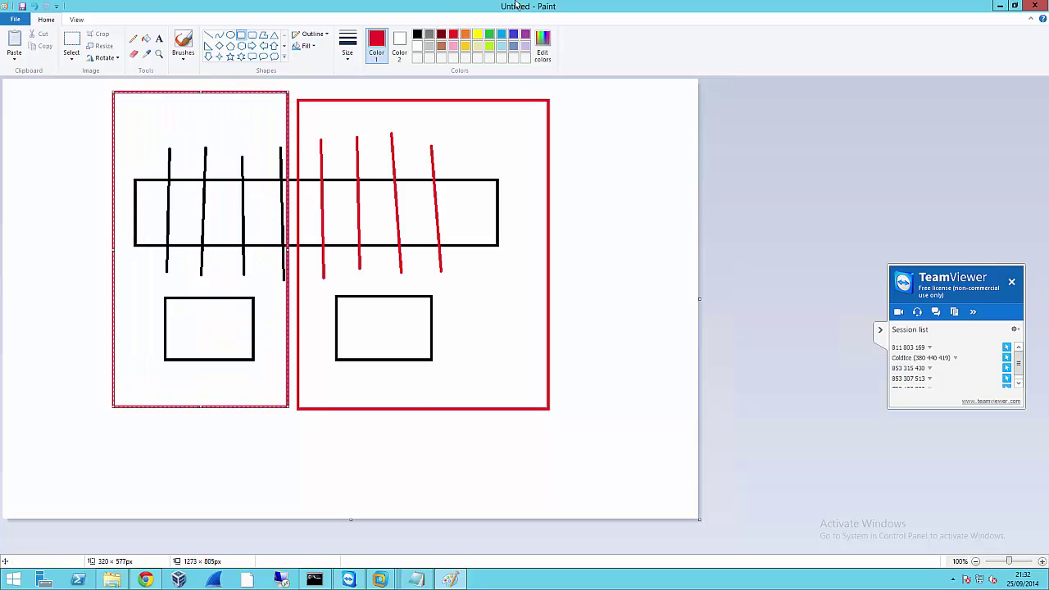
{"action": "left_click", "coordinate": [417, 33]}
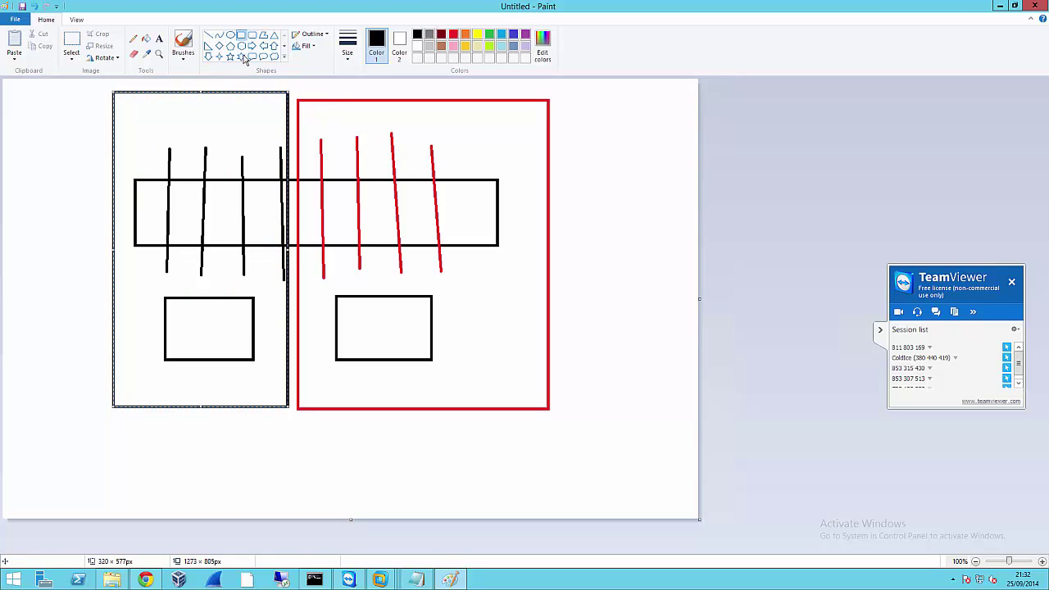
Step: Label the left box 'NUMA NODE 1' and the red box 'NUMA NODE 2'
{"action": "left_click", "coordinate": [159, 38]}
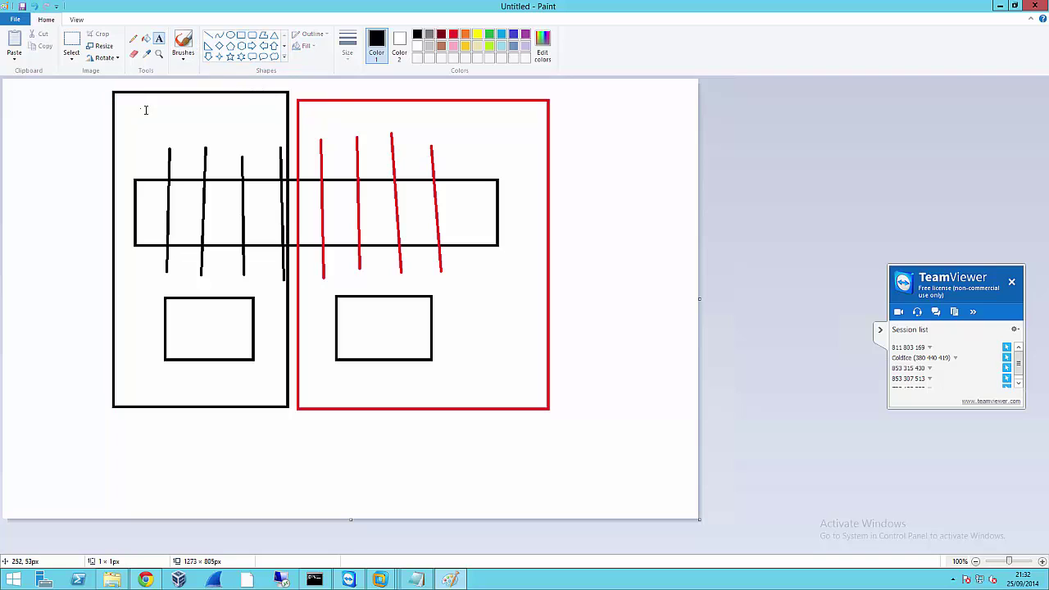
{"action": "left_click", "coordinate": [140, 99]}
{"action": "type", "text": "NUMA NODE 1"}
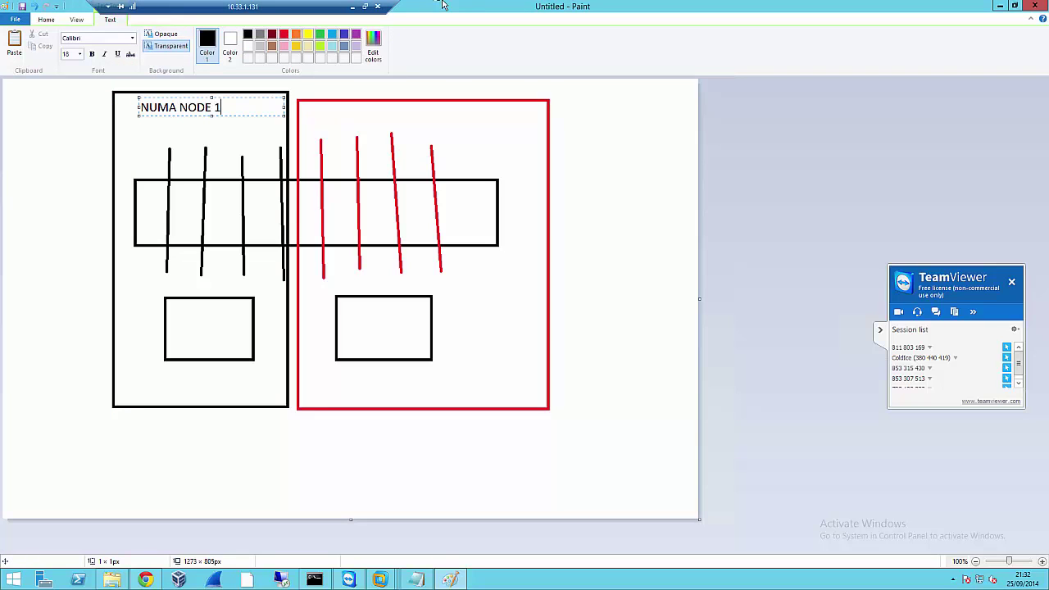
{"action": "left_click", "coordinate": [431, 124]}
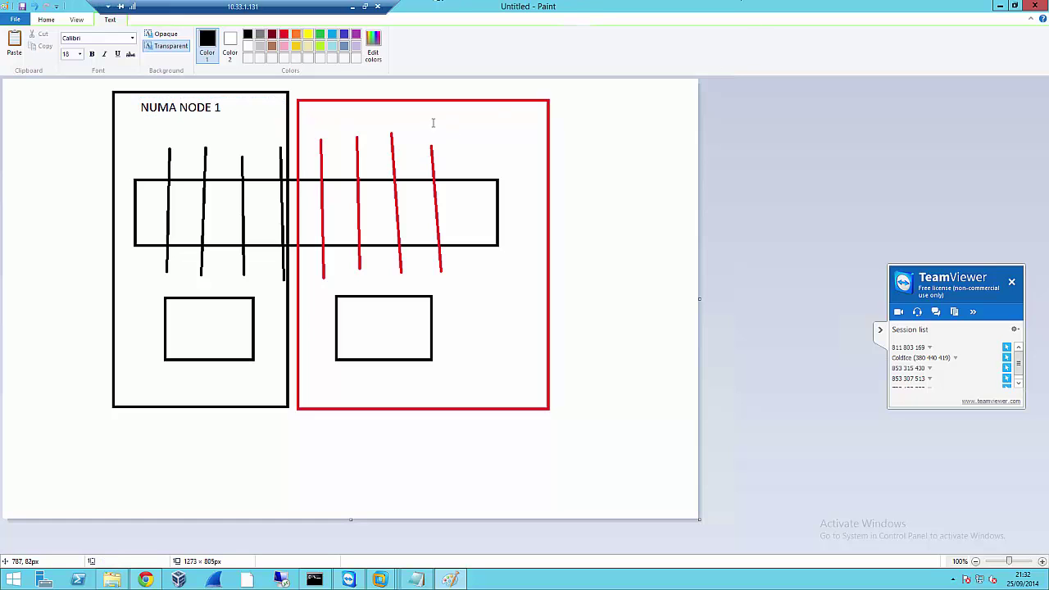
{"action": "left_click", "coordinate": [431, 106]}
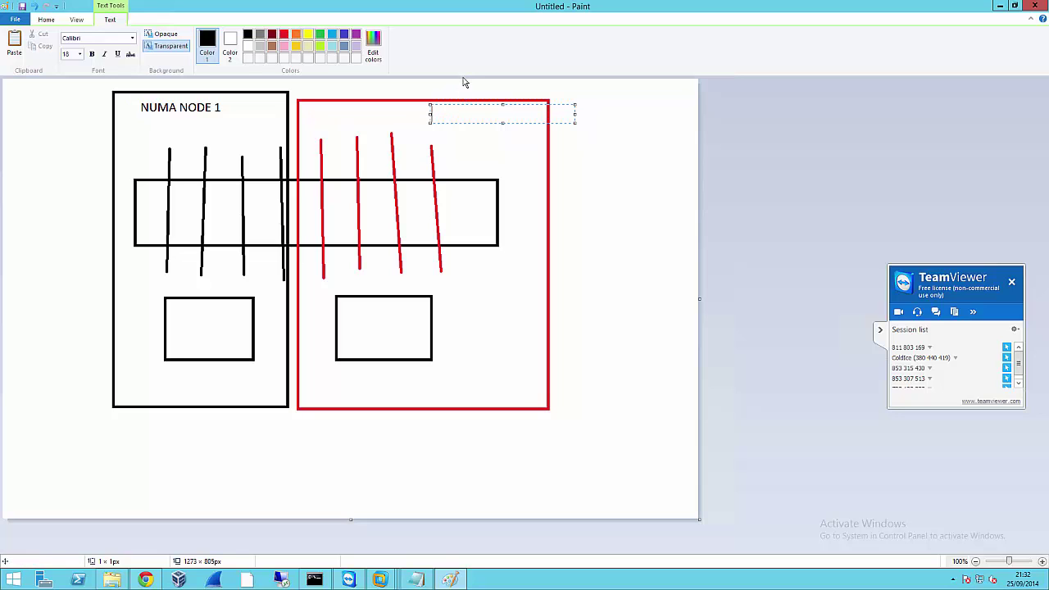
{"action": "type", "text": "NUMA NODE 2"}
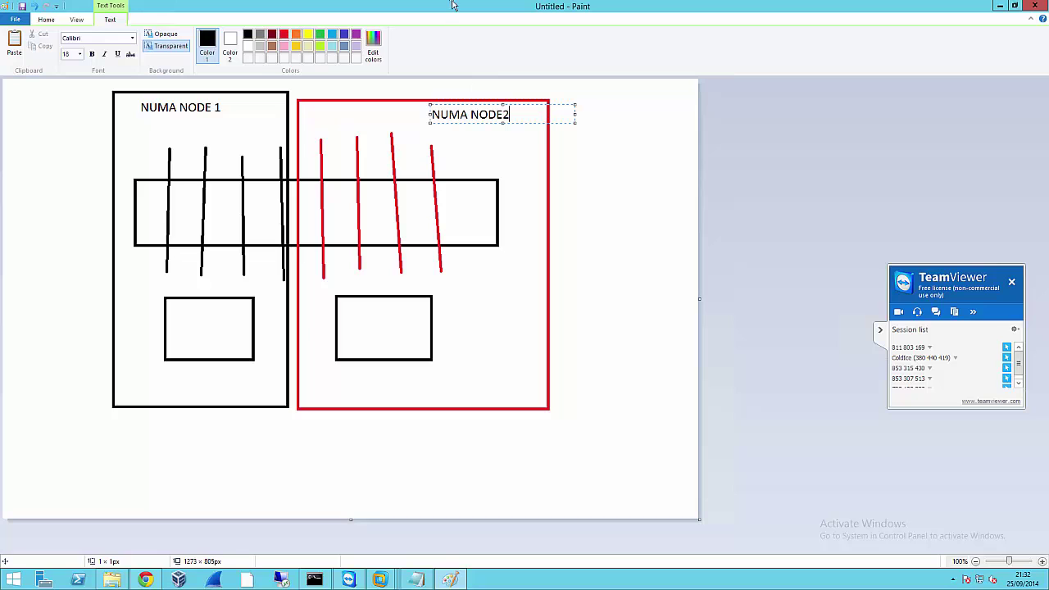
{"action": "left_click", "coordinate": [504, 114]}
Step: Finish the NUMA NODE 2 label and draw a small square to the right of the red box
{"action": "left_click", "coordinate": [45, 19]}
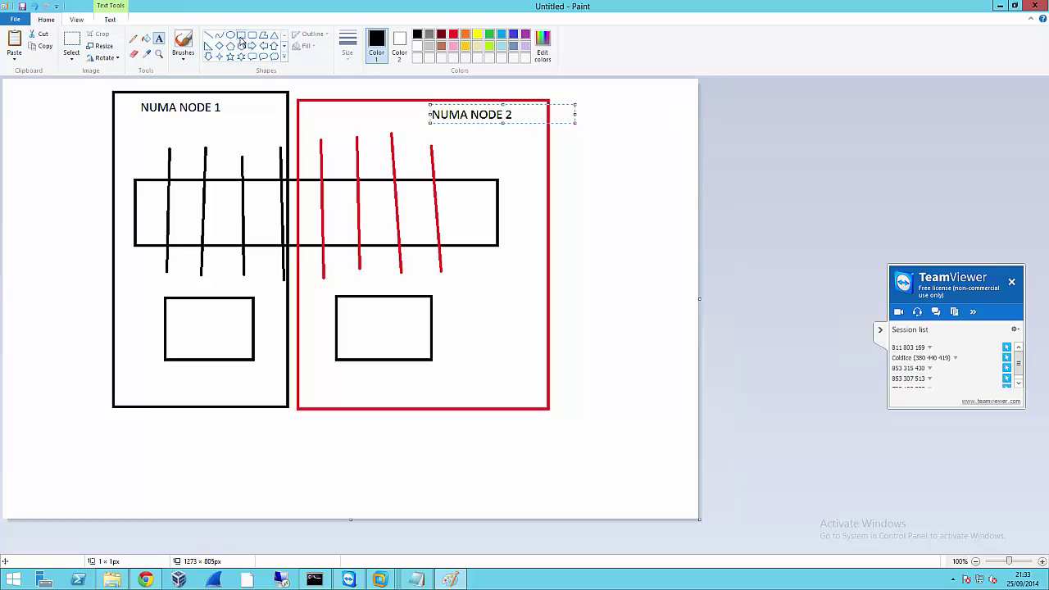
{"action": "left_click", "coordinate": [409, 261]}
{"action": "mouse_move", "coordinate": [457, 284]}
{"action": "left_mouse_down"}
{"action": "mouse_move", "coordinate": [485, 309]}
{"action": "mouse_move", "coordinate": [412, 328]}
{"action": "mouse_move", "coordinate": [344, 300]}
{"action": "mouse_move", "coordinate": [656, 363]}
{"action": "mouse_move", "coordinate": [643, 352]}
{"action": "left_mouse_up"}
{"action": "left_click", "coordinate": [71, 41]}
{"action": "left_click", "coordinate": [516, 283]}
{"action": "key", "text": "ctrl+z"}
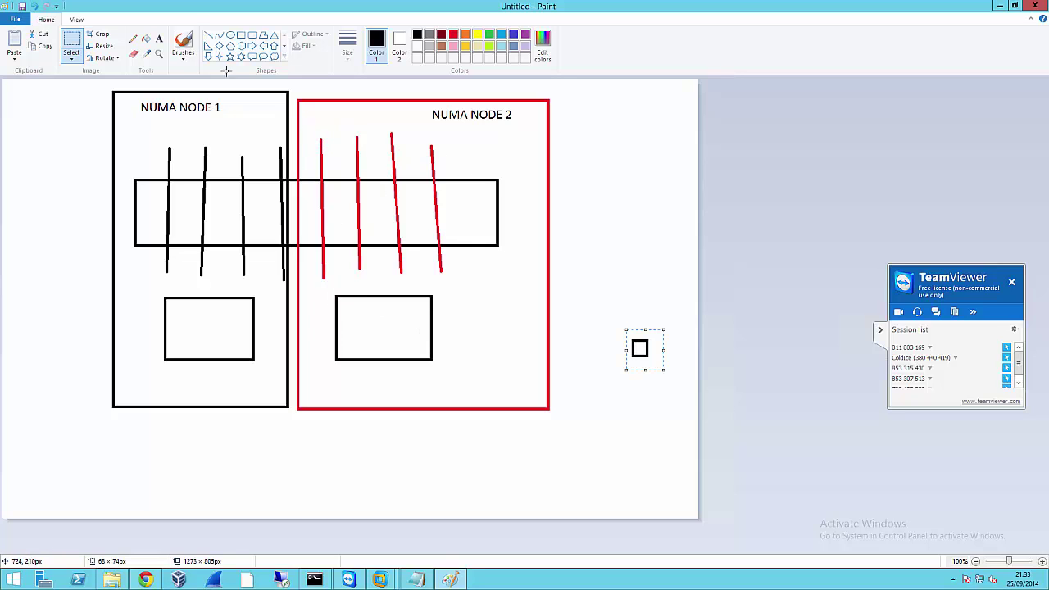
Step: Add '4GB' labels to both NUMA nodes and move the small square inside NUMA NODE 2
{"action": "left_click", "coordinate": [159, 38]}
{"action": "left_click", "coordinate": [343, 108]}
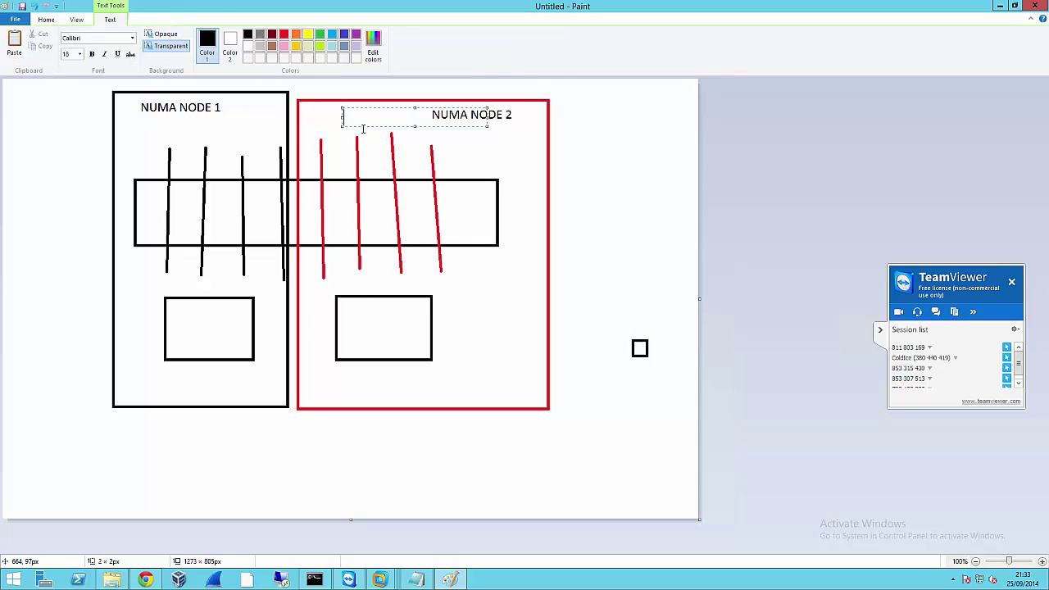
{"action": "type", "text": "4GB"}
{"action": "left_click", "coordinate": [222, 126]}
{"action": "left_click", "coordinate": [222, 122]}
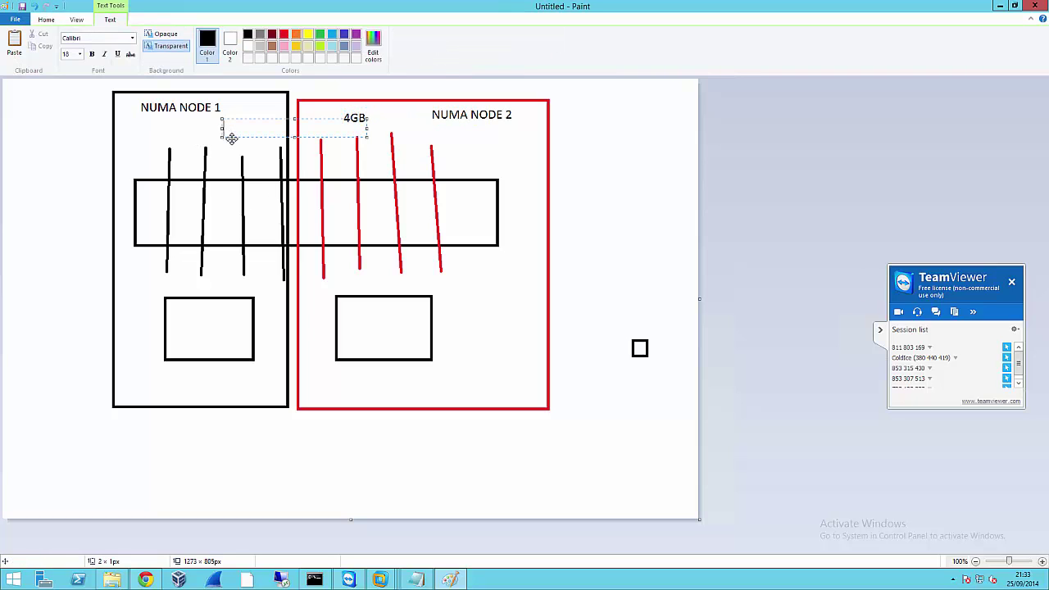
{"action": "type", "text": "4GB"}
{"action": "left_click", "coordinate": [52, 20]}
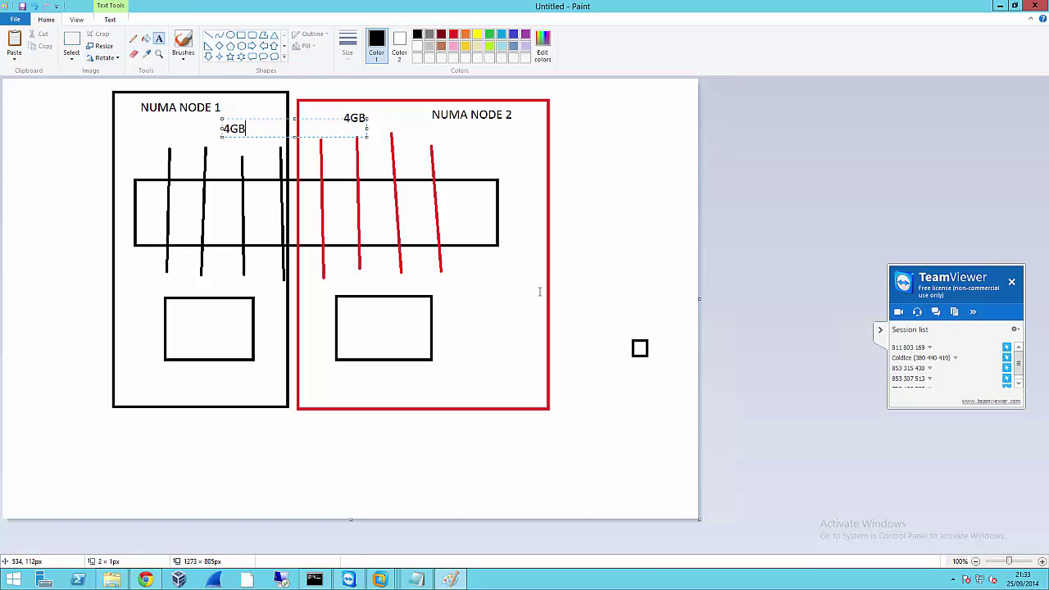
{"action": "left_click", "coordinate": [71, 43]}
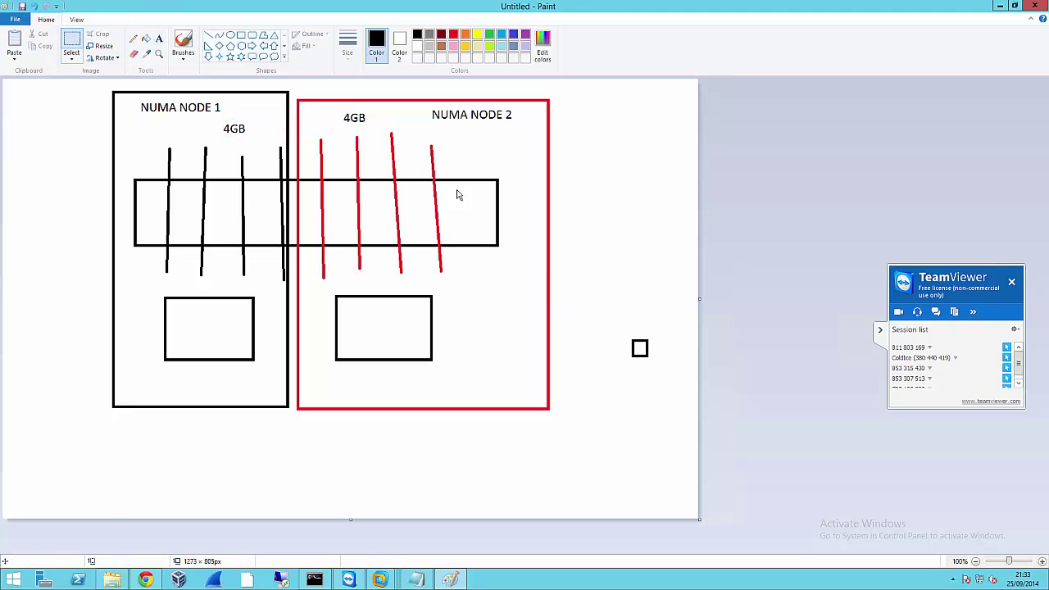
{"action": "mouse_move", "coordinate": [640, 348]}
{"action": "left_mouse_down"}
{"action": "mouse_move", "coordinate": [344, 275]}
{"action": "mouse_move", "coordinate": [375, 293]}
{"action": "mouse_move", "coordinate": [378, 317]}
{"action": "mouse_move", "coordinate": [341, 159]}
{"action": "mouse_move", "coordinate": [370, 131]}
{"action": "mouse_move", "coordinate": [385, 132]}
{"action": "mouse_move", "coordinate": [371, 175]}
{"action": "mouse_move", "coordinate": [276, 173]}
{"action": "mouse_move", "coordinate": [213, 147]}
{"action": "mouse_move", "coordinate": [223, 168]}
{"action": "mouse_move", "coordinate": [306, 205]}
{"action": "mouse_move", "coordinate": [327, 200]}
{"action": "mouse_move", "coordinate": [208, 176]}
{"action": "mouse_move", "coordinate": [224, 197]}
{"action": "mouse_move", "coordinate": [556, 264]}
{"action": "mouse_move", "coordinate": [585, 286]}
{"action": "mouse_move", "coordinate": [475, 302]}
{"action": "mouse_move", "coordinate": [409, 255]}
{"action": "mouse_move", "coordinate": [394, 301]}
{"action": "mouse_move", "coordinate": [240, 200]}
{"action": "mouse_move", "coordinate": [405, 361]}
{"action": "mouse_move", "coordinate": [498, 347]}
{"action": "left_mouse_up"}
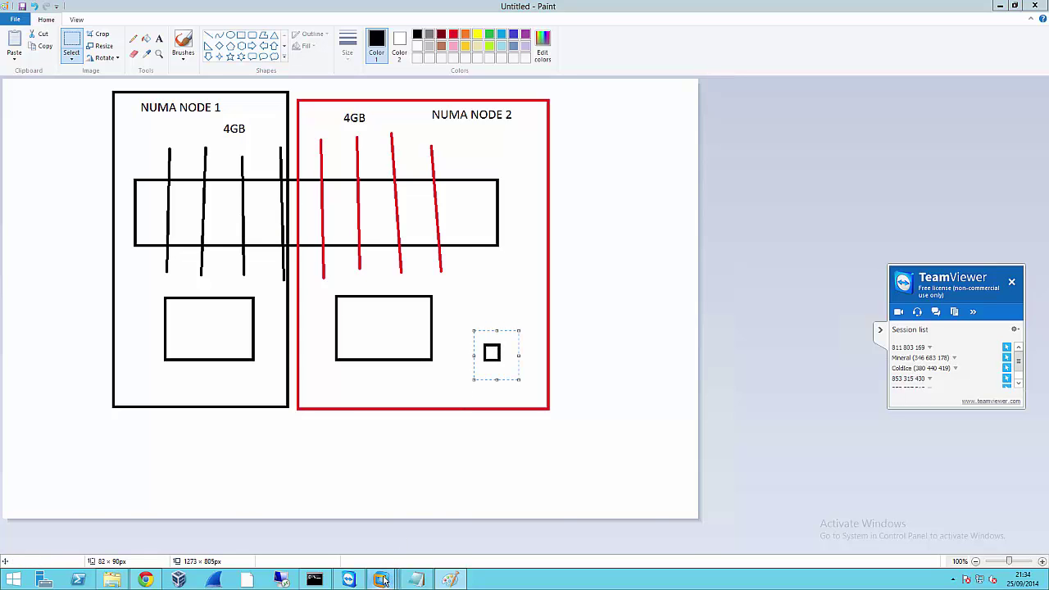
Step: Close test1Gen1's NUMA settings and open the HYPERV-1 host's Hyper-V settings at NUMA Spanning
{"action": "mouse_move", "coordinate": [384, 579]}
{"action": "left_click", "coordinate": [380, 512]}
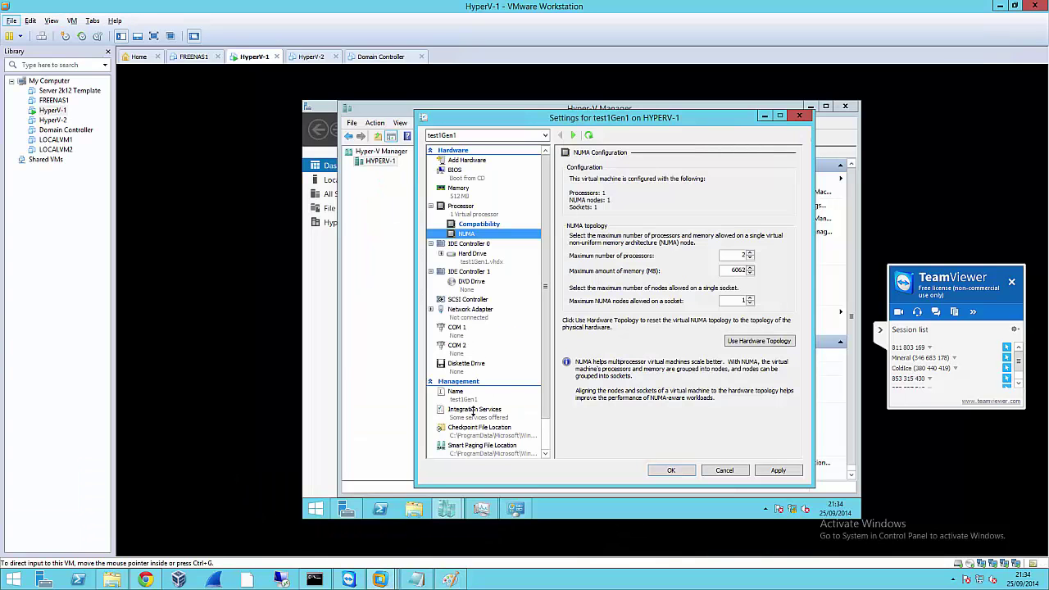
{"action": "left_click", "coordinate": [799, 116]}
{"action": "right_click", "coordinate": [394, 161]}
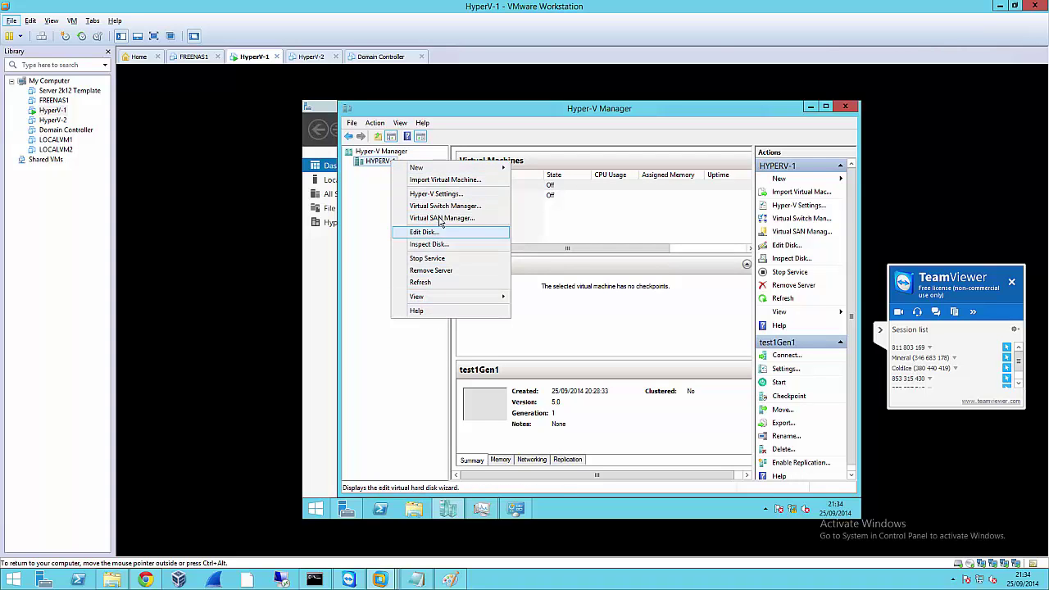
{"action": "left_click", "coordinate": [449, 195]}
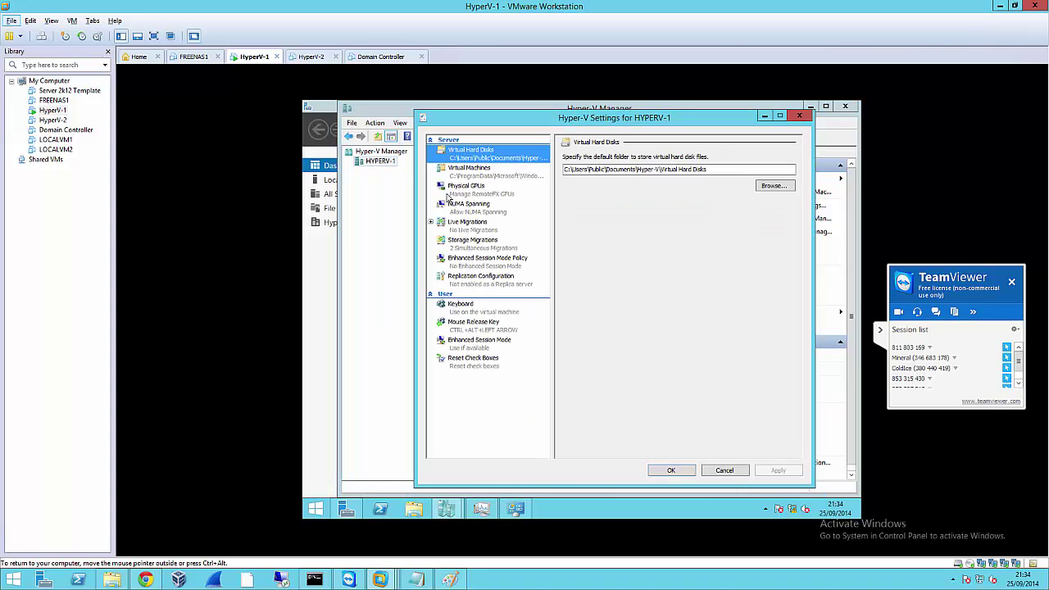
{"action": "left_click", "coordinate": [468, 207]}
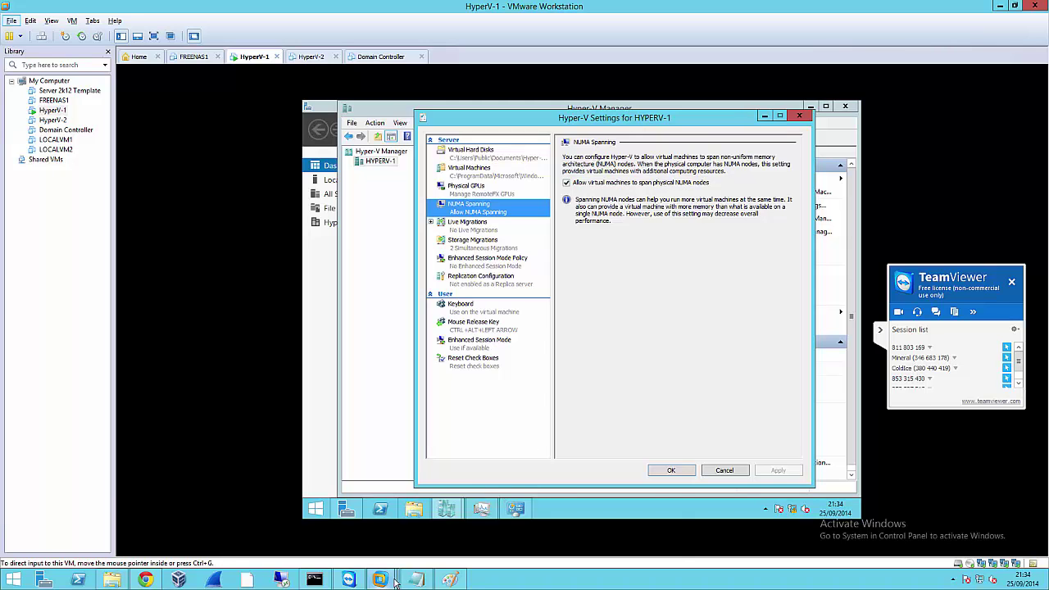
Step: In the Paint diagram, drag the small square out of NUMA NODE 2 to below the node boxes
{"action": "mouse_move", "coordinate": [413, 579]}
{"action": "left_click", "coordinate": [449, 579]}
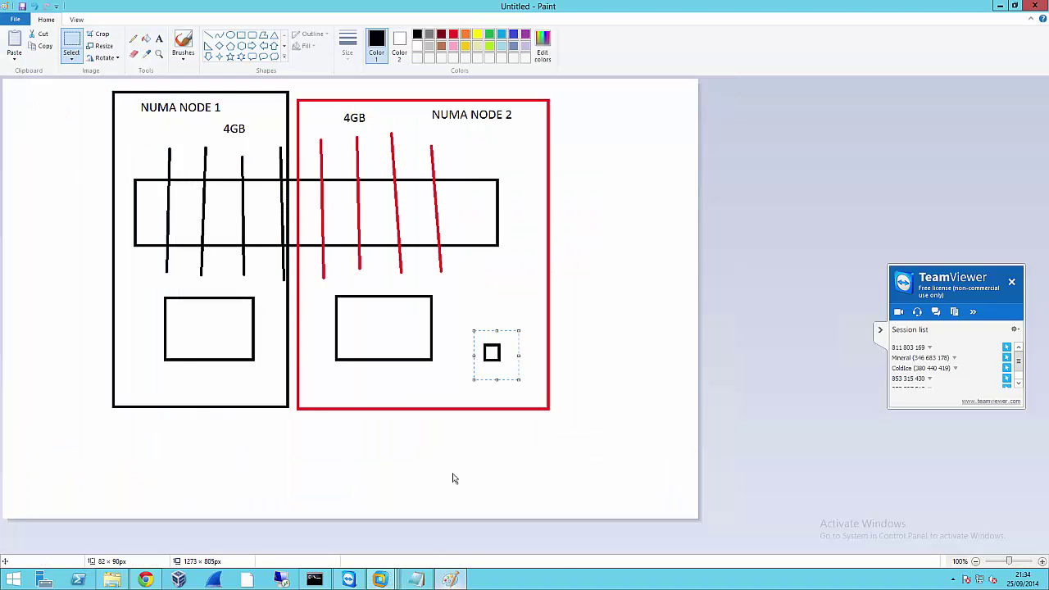
{"action": "mouse_move", "coordinate": [494, 354]}
{"action": "left_mouse_down"}
{"action": "mouse_move", "coordinate": [535, 392]}
{"action": "mouse_move", "coordinate": [624, 329]}
{"action": "mouse_move", "coordinate": [492, 334]}
{"action": "mouse_move", "coordinate": [414, 429]}
{"action": "mouse_move", "coordinate": [404, 227]}
{"action": "mouse_move", "coordinate": [426, 295]}
{"action": "mouse_move", "coordinate": [392, 272]}
{"action": "mouse_move", "coordinate": [374, 237]}
{"action": "mouse_move", "coordinate": [364, 132]}
{"action": "mouse_move", "coordinate": [361, 183]}
{"action": "mouse_move", "coordinate": [405, 196]}
{"action": "mouse_move", "coordinate": [407, 215]}
{"action": "mouse_move", "coordinate": [323, 215]}
{"action": "mouse_move", "coordinate": [243, 192]}
{"action": "left_mouse_up"}
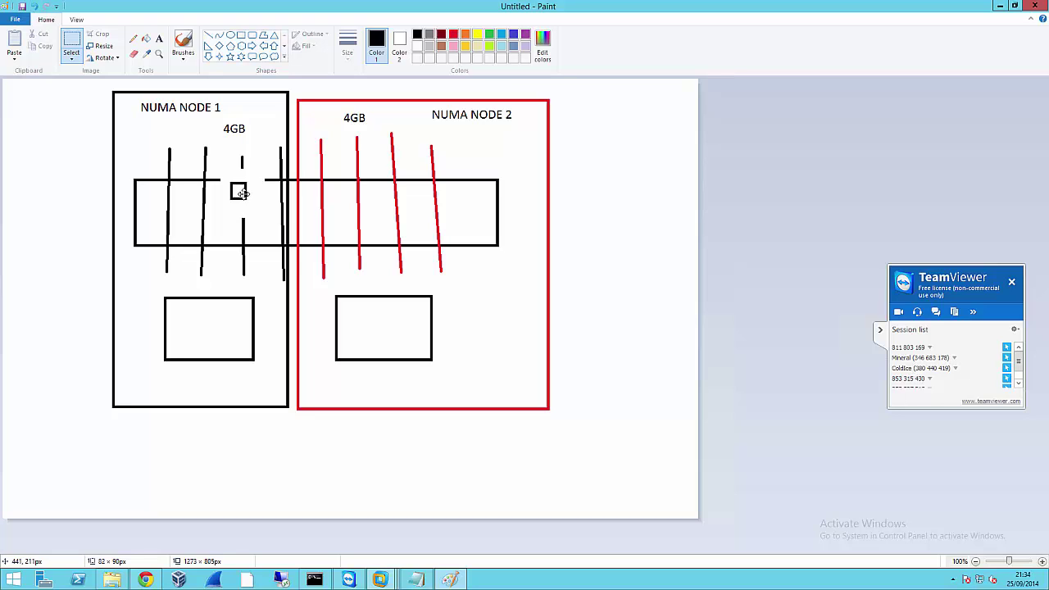
{"action": "mouse_move", "coordinate": [243, 192]}
{"action": "left_mouse_down"}
{"action": "mouse_move", "coordinate": [234, 197]}
{"action": "mouse_move", "coordinate": [410, 339]}
{"action": "mouse_move", "coordinate": [460, 466]}
{"action": "left_mouse_up"}
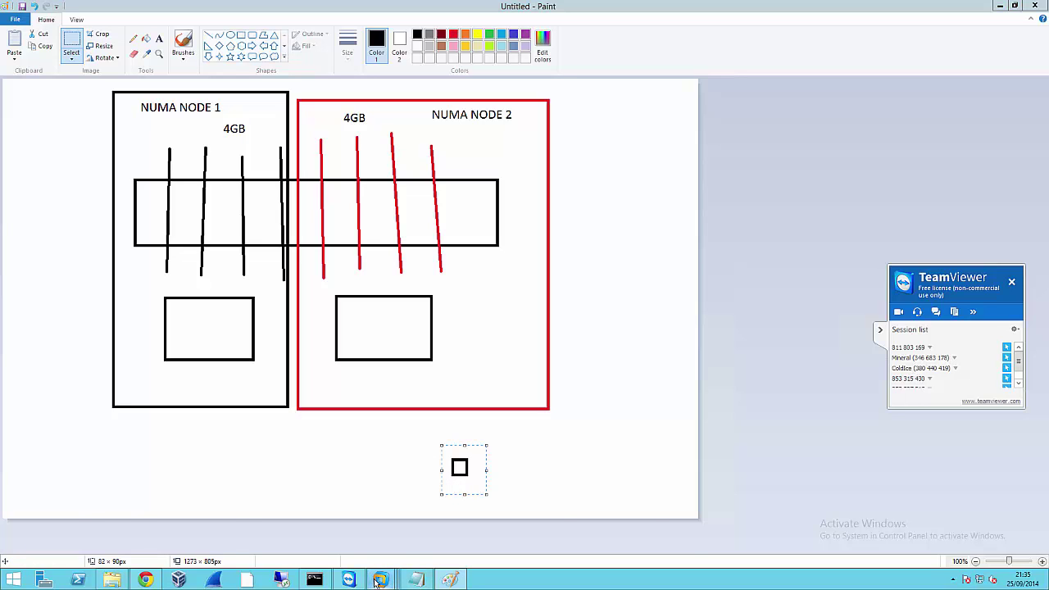
Step: Untick 'Allow virtual machines to span physical NUMA nodes' on HYPERV-1, then return to the HyperV-1 machine
{"action": "mouse_move", "coordinate": [377, 580]}
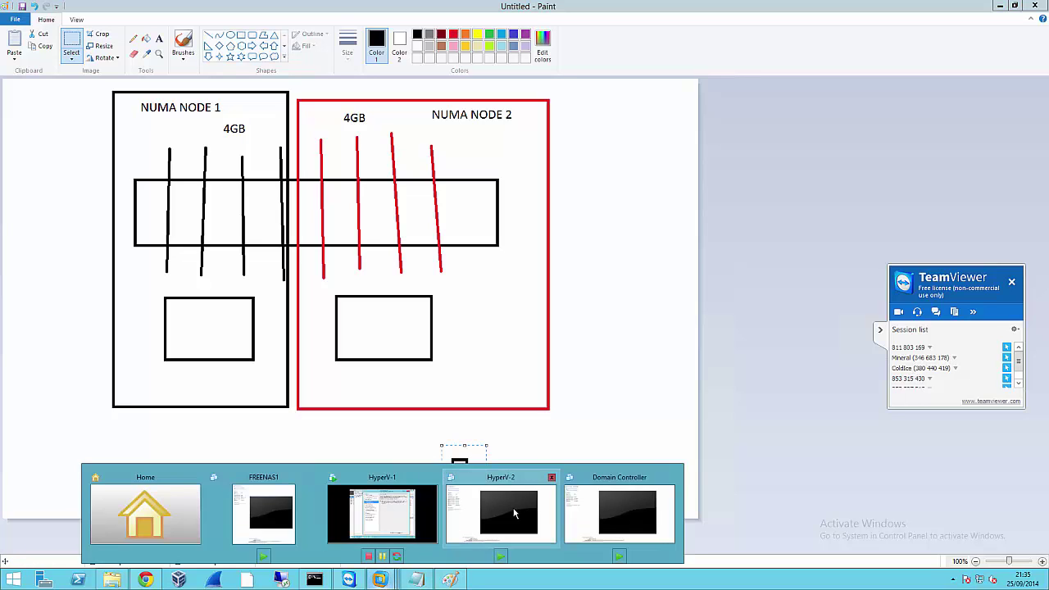
{"action": "left_click", "coordinate": [412, 514]}
{"action": "left_click", "coordinate": [566, 183]}
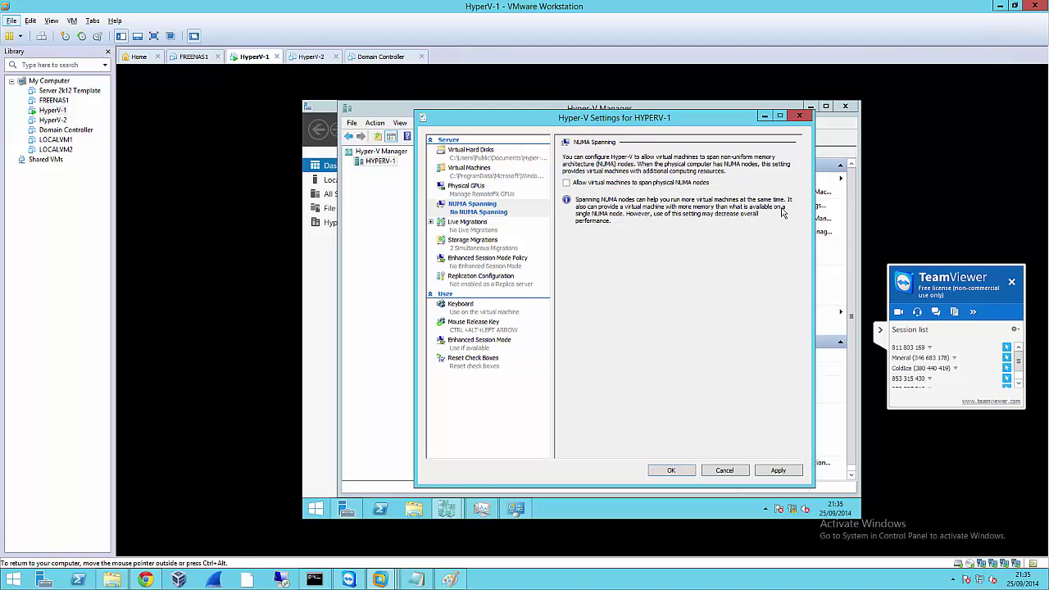
{"action": "key", "text": "ctrl+alt"}
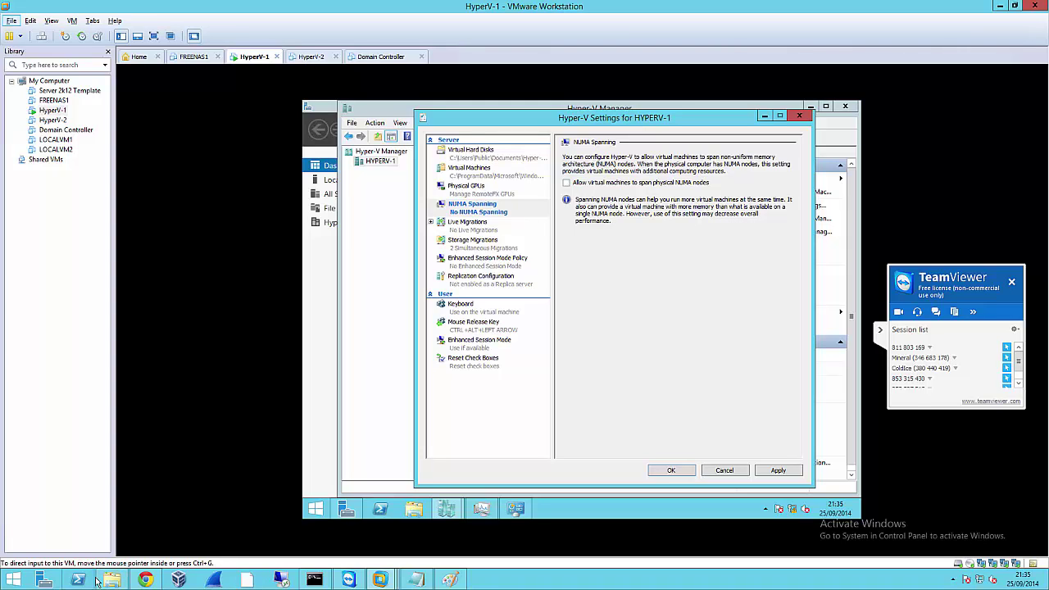
{"action": "mouse_move", "coordinate": [97, 580]}
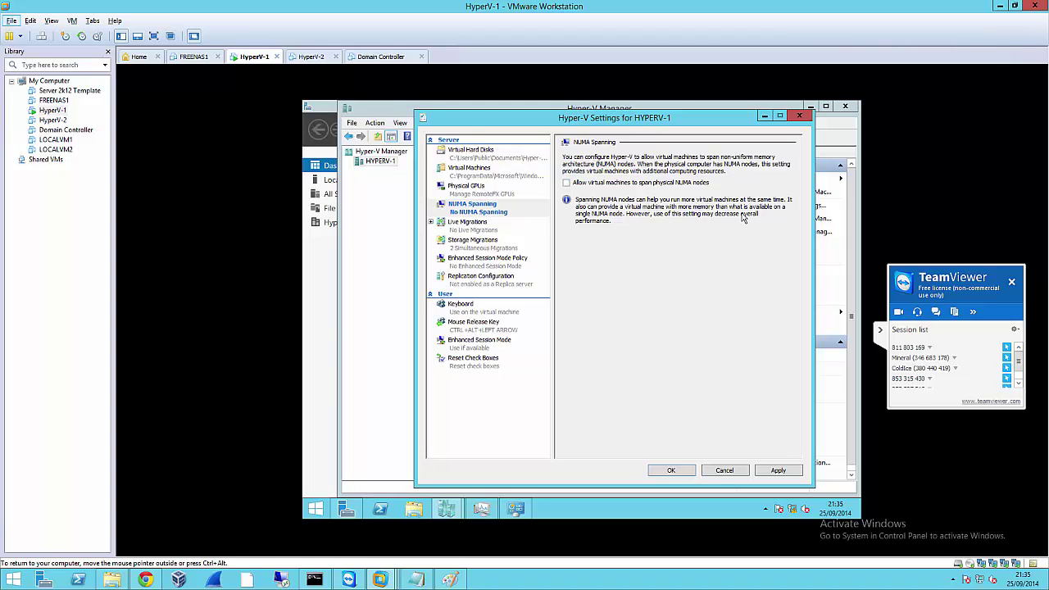
{"action": "key", "text": "ctrl+alt"}
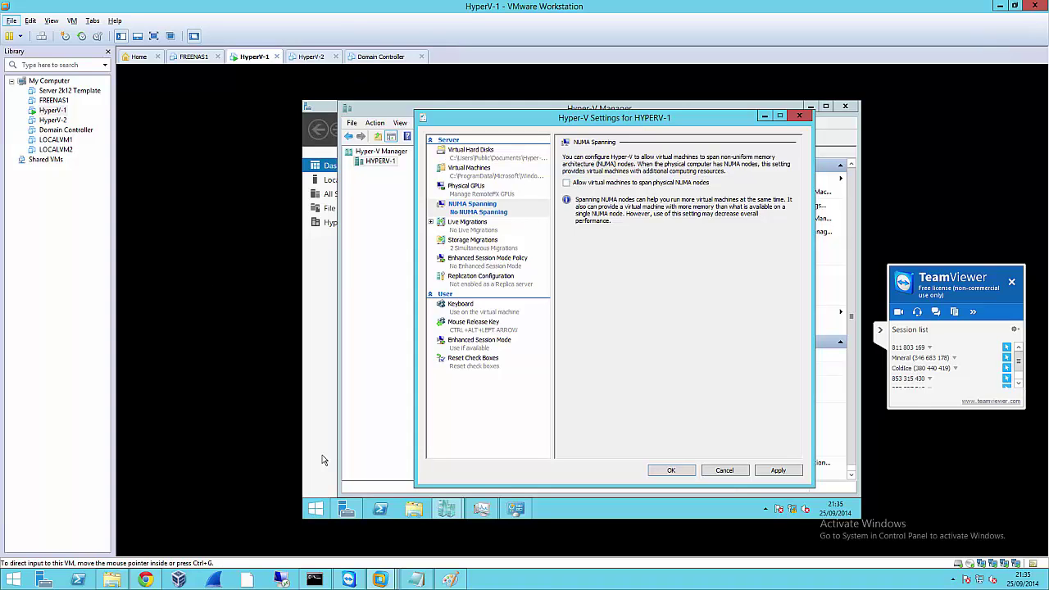
{"action": "mouse_move", "coordinate": [380, 579]}
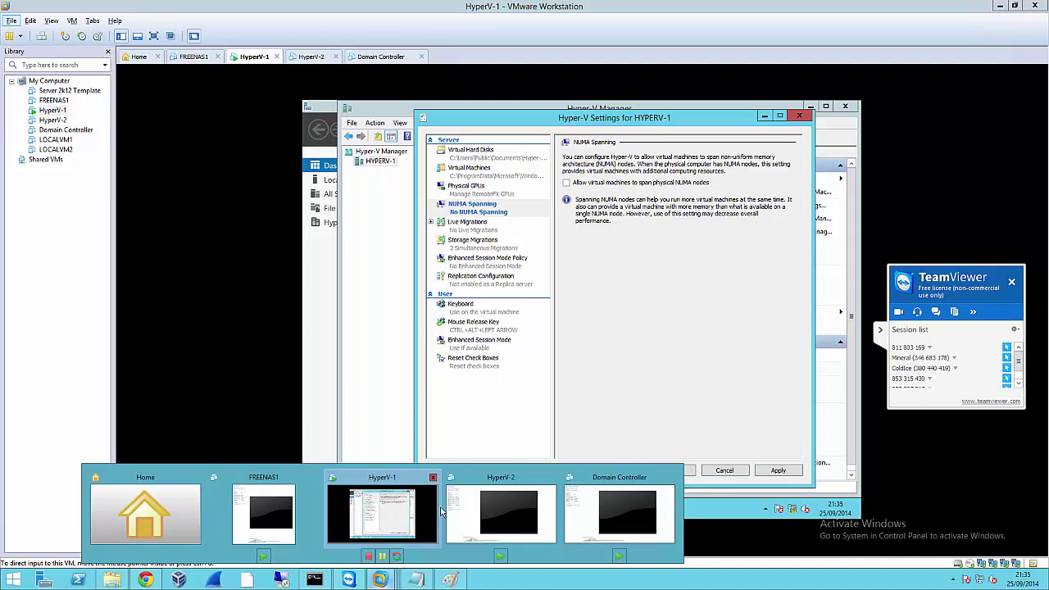
{"action": "left_click", "coordinate": [361, 522]}
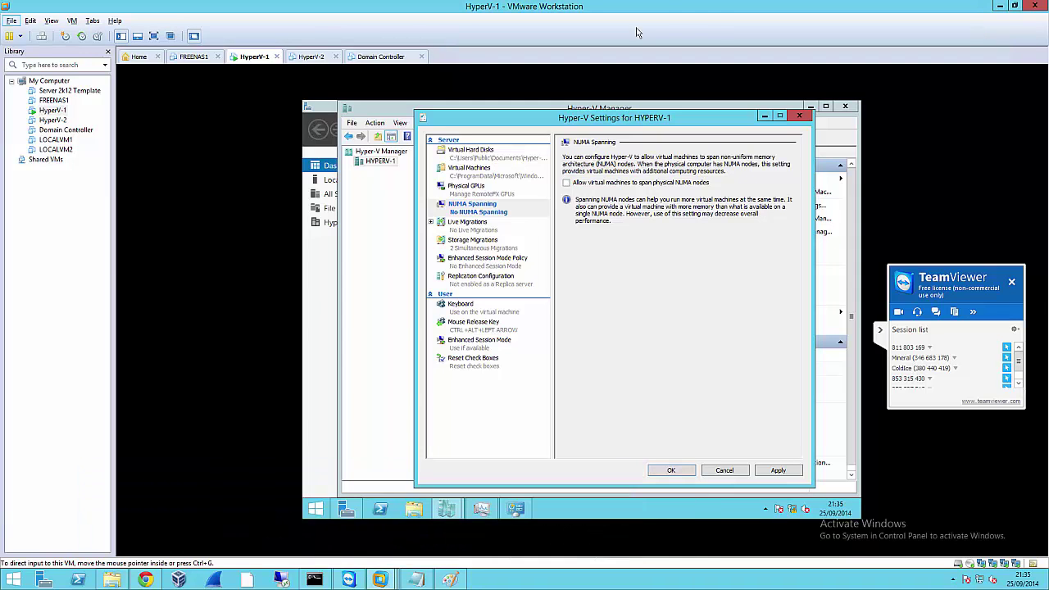
Step: Drag Paint's small square across NUMA NODE 2 and NODE 1, leave it below, then return to HyperV-1
{"action": "left_click", "coordinate": [449, 580]}
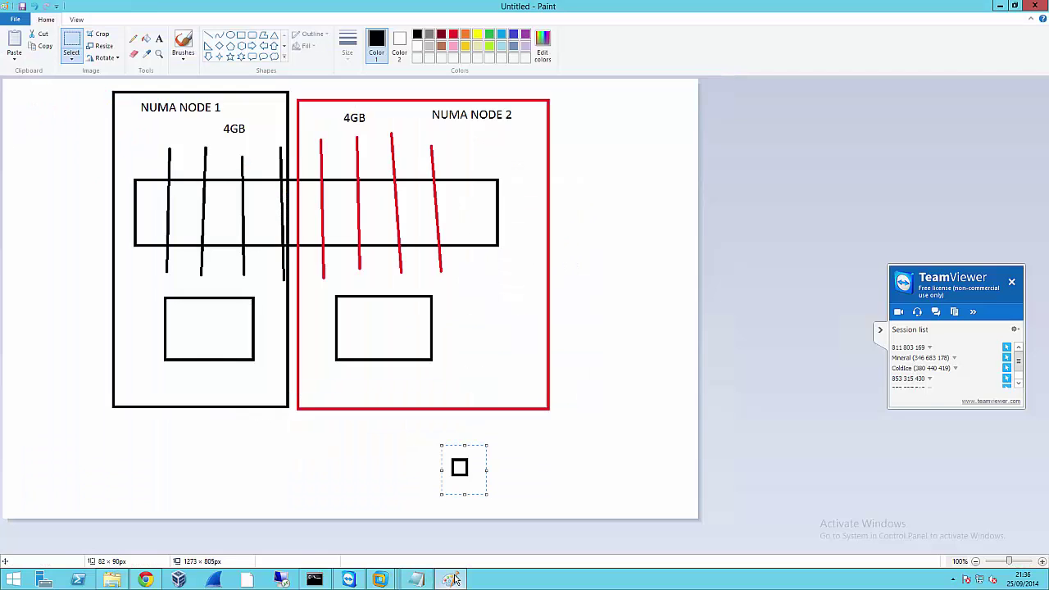
{"action": "left_click_drag", "start_coordinate": [466, 470], "coordinate": [405, 427]}
{"action": "left_click_drag", "start_coordinate": [439, 321], "coordinate": [364, 121]}
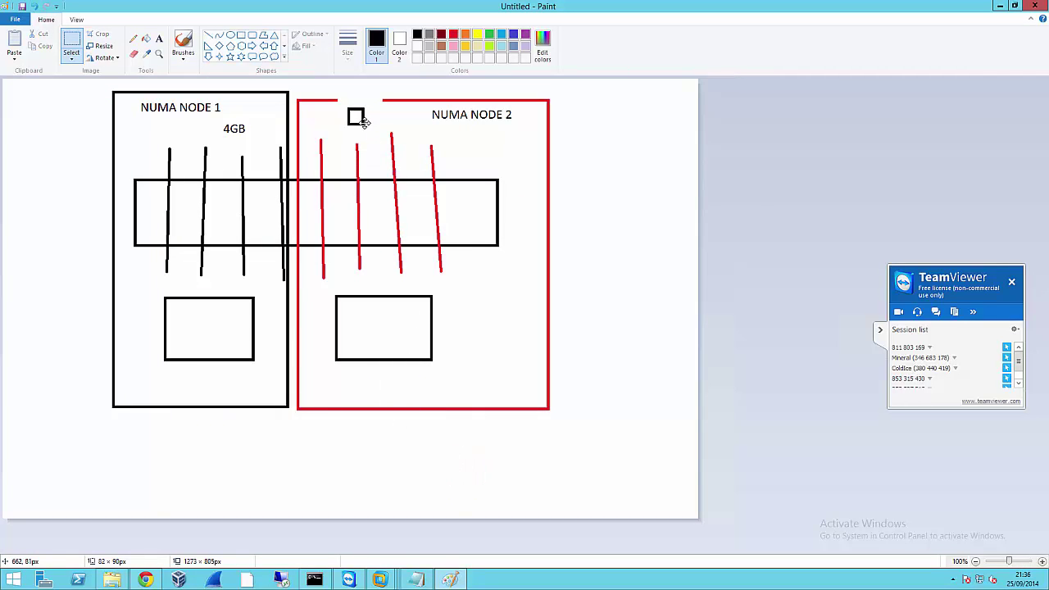
{"action": "left_click_drag", "start_coordinate": [364, 121], "coordinate": [410, 458]}
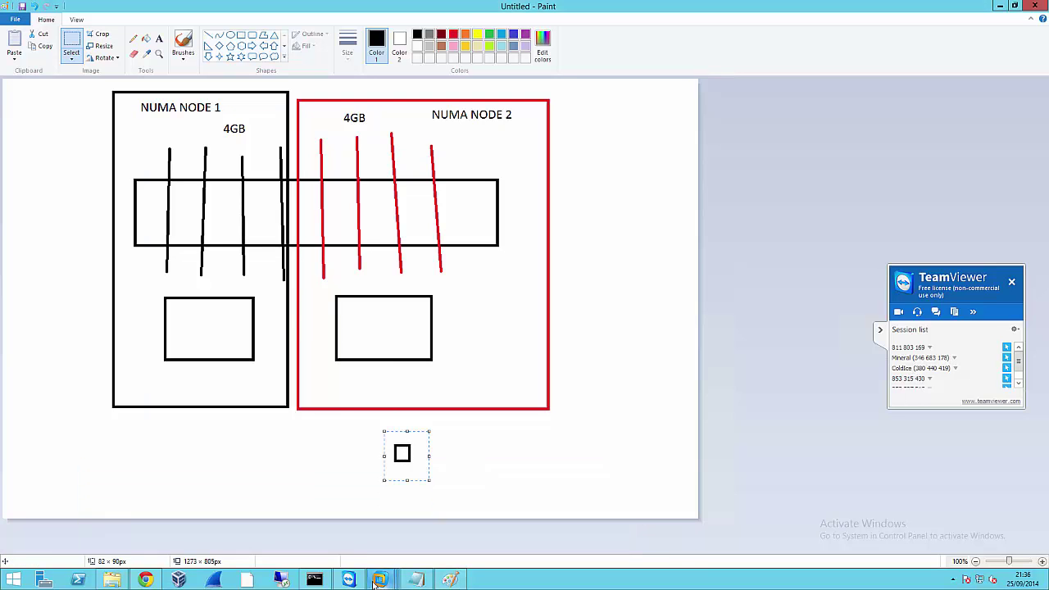
{"action": "mouse_move", "coordinate": [381, 580]}
{"action": "left_click", "coordinate": [433, 541]}
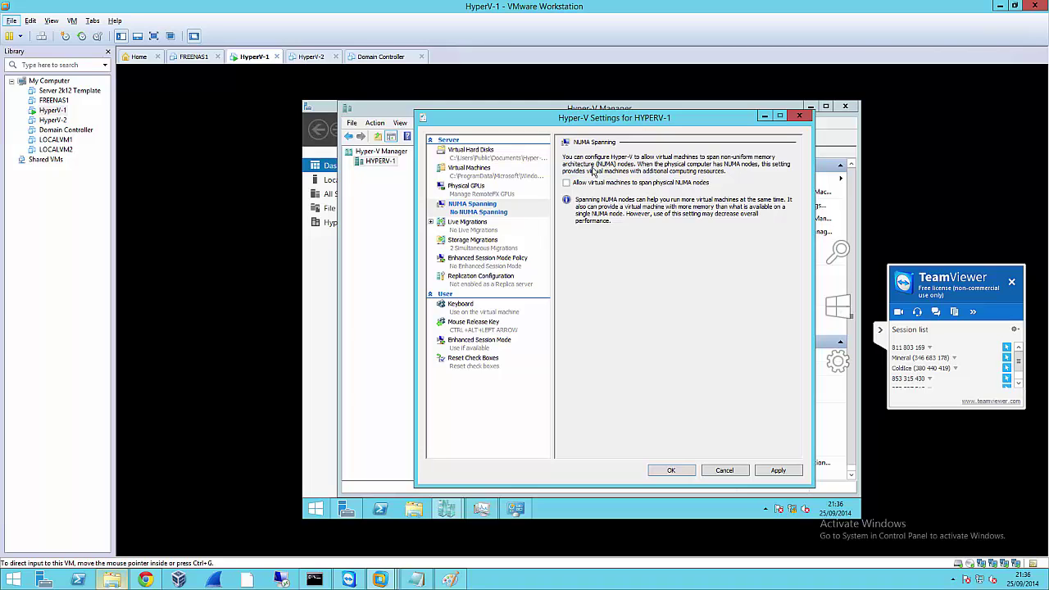
Step: Close the HYPERV-1 Hyper-V Settings and move focus into the virtual machine list
{"action": "mouse_move", "coordinate": [145, 579]}
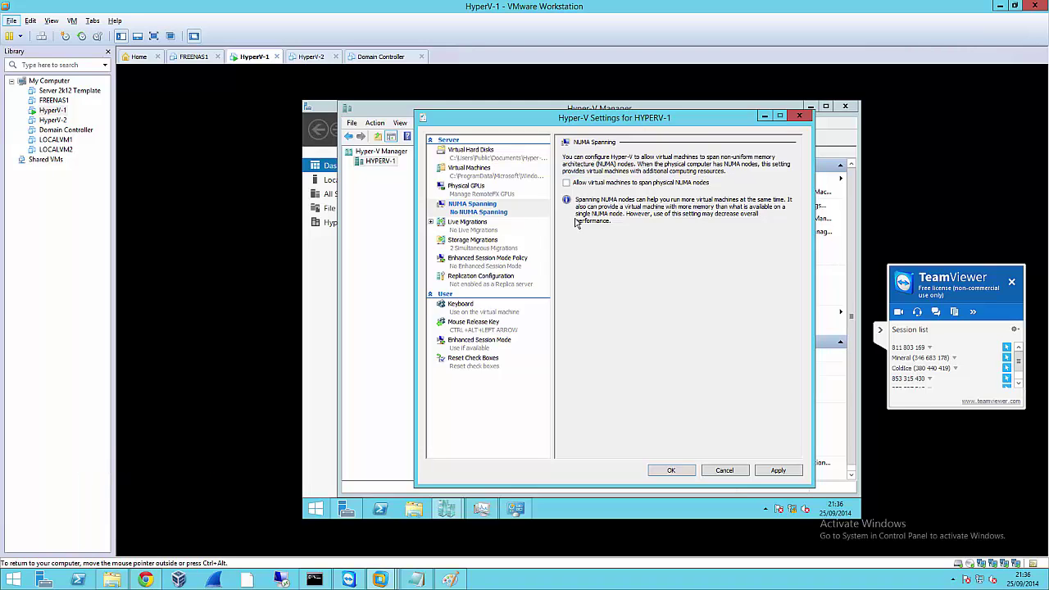
{"action": "key", "text": "Escape"}
{"action": "key", "text": "shift+F10"}
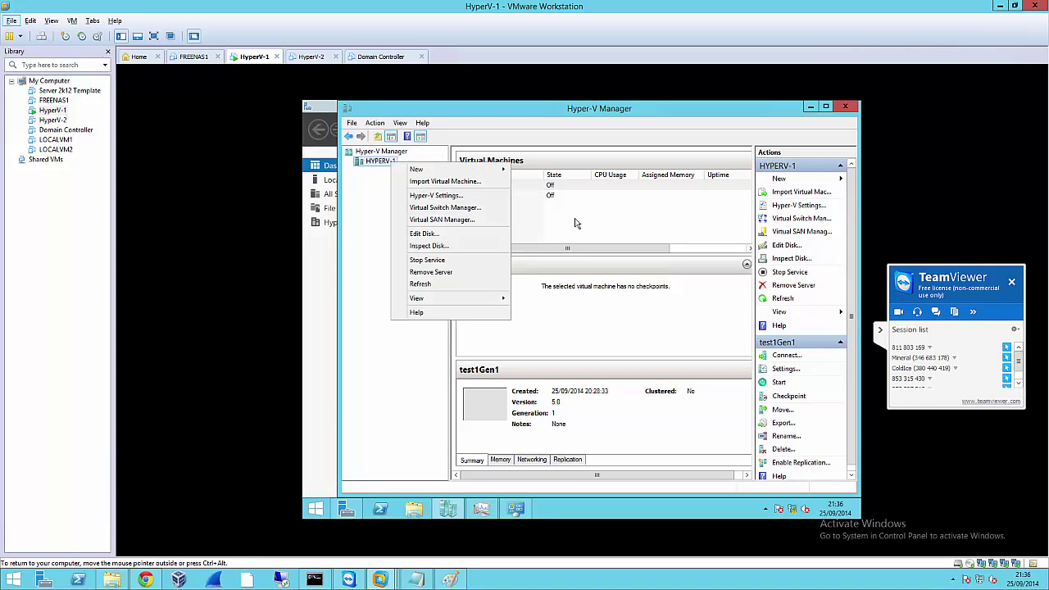
{"action": "key", "text": "Down"}
{"action": "key", "text": "Down"}
Step: Open test1Gen2's Smart Paging File Location setting, then switch to the TechNet NUMA article in Chrome
{"action": "key", "text": "Down"}
{"action": "key", "text": "Up"}
{"action": "key", "text": "Up"}
{"action": "key", "text": "Up"}
{"action": "key", "text": "Escape"}
{"action": "key", "text": "Tab"}
{"action": "key", "text": "shift+F10"}
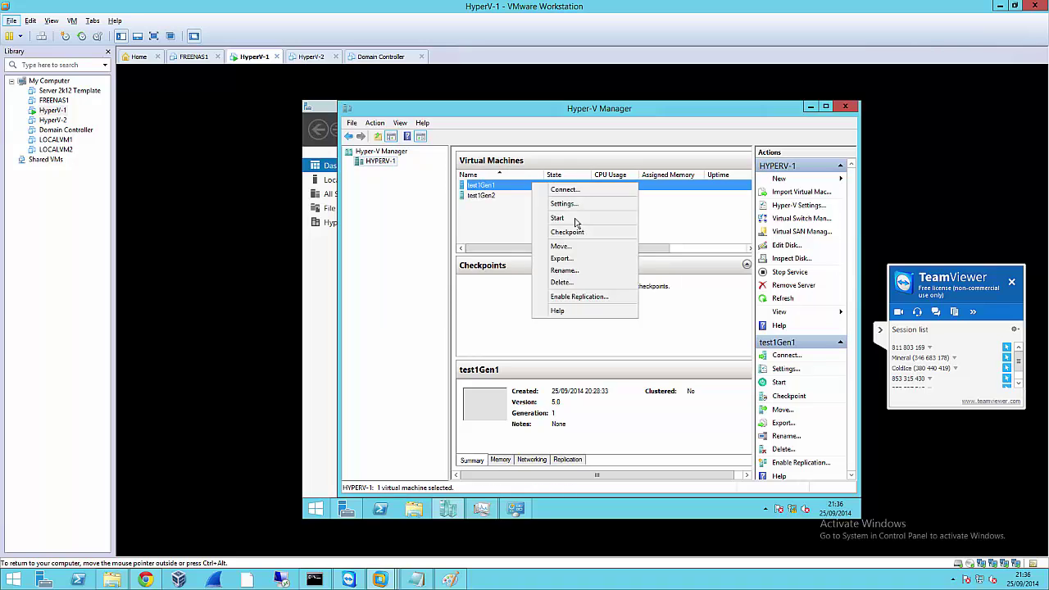
{"action": "key", "text": "Escape"}
{"action": "key", "text": "Down"}
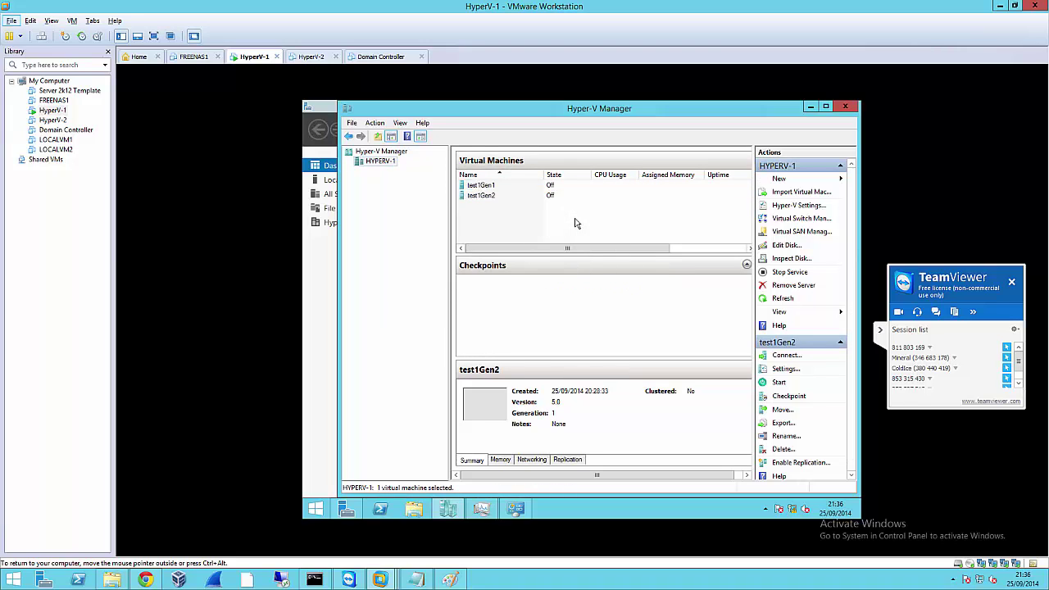
{"action": "key", "text": "shift+F10"}
{"action": "key", "text": "Down"}
{"action": "key", "text": "Down"}
{"action": "key", "text": "Return"}
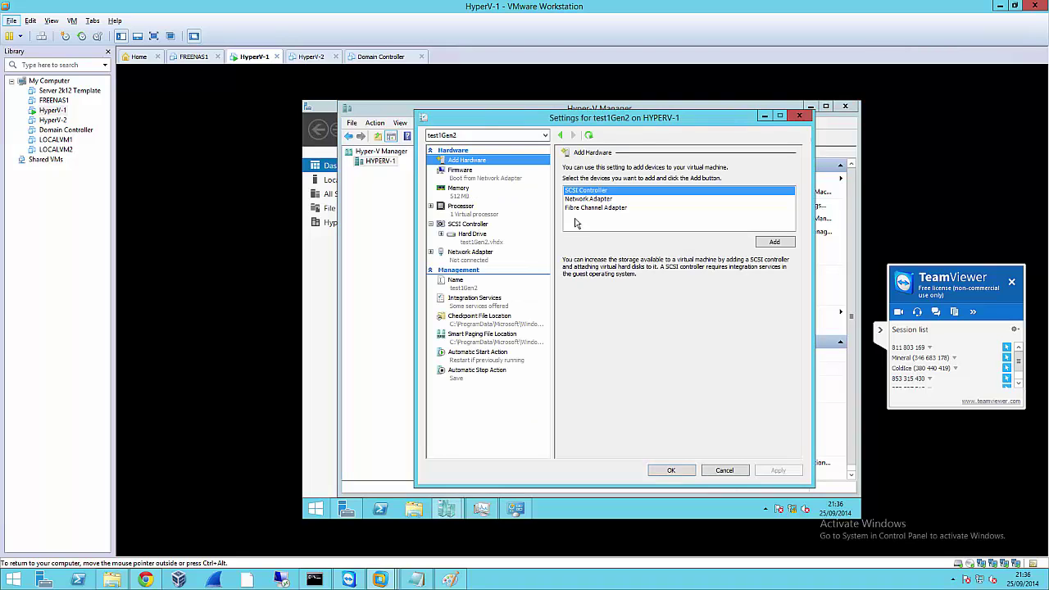
{"action": "key", "text": "Down"}
{"action": "key", "text": "Down"}
{"action": "key", "text": "Down"}
{"action": "key", "text": "Down"}
{"action": "key", "text": "Down"}
{"action": "key", "text": "Down"}
{"action": "key", "text": "Down"}
{"action": "key", "text": "Down"}
{"action": "key", "text": "Down"}
{"action": "key", "text": "Down"}
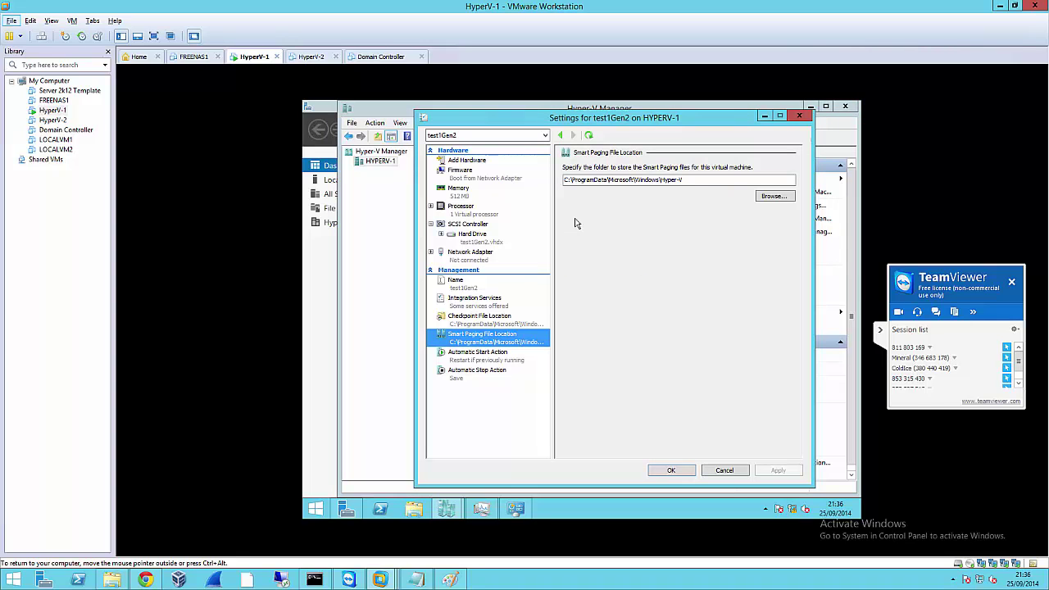
{"action": "double_click", "coordinate": [690, 187]}
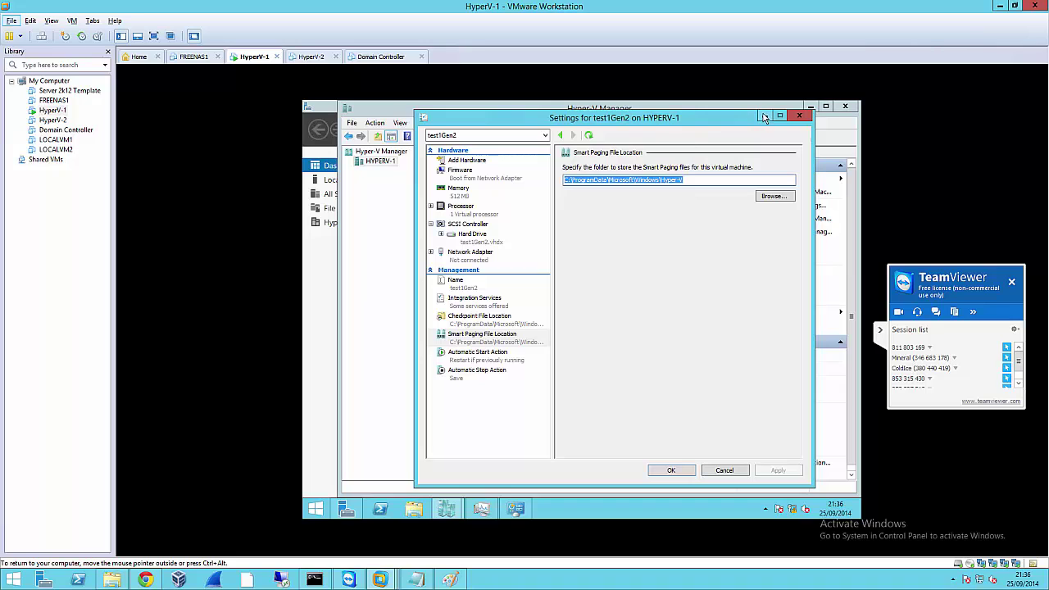
{"action": "left_click", "coordinate": [449, 579]}
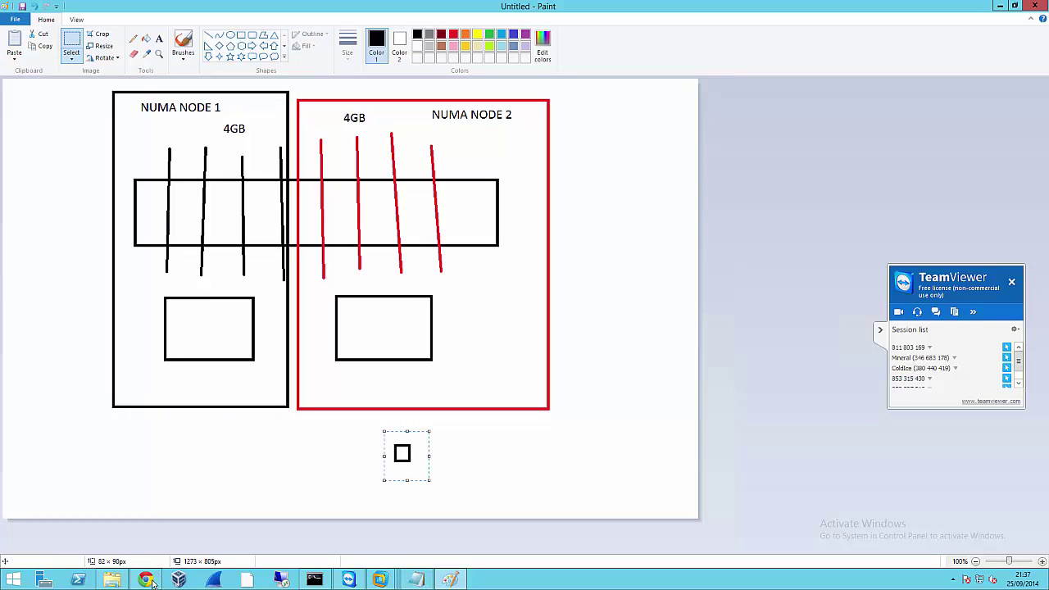
{"action": "key", "text": "alt+Tab"}
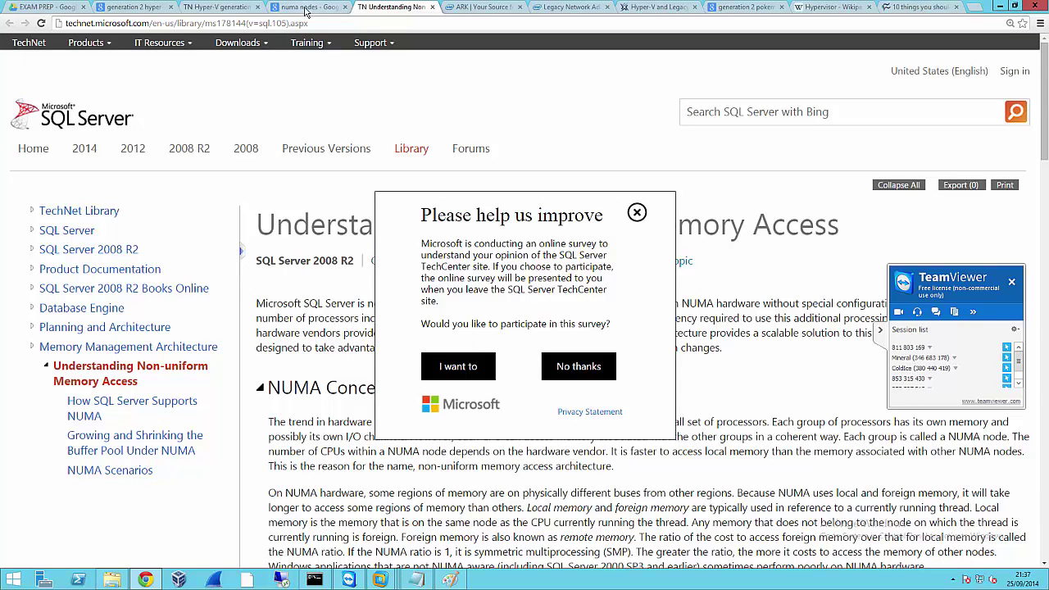
Step: Open the Wikipedia NUMA result from the search in a new tab and view it
{"action": "left_click", "coordinate": [305, 8]}
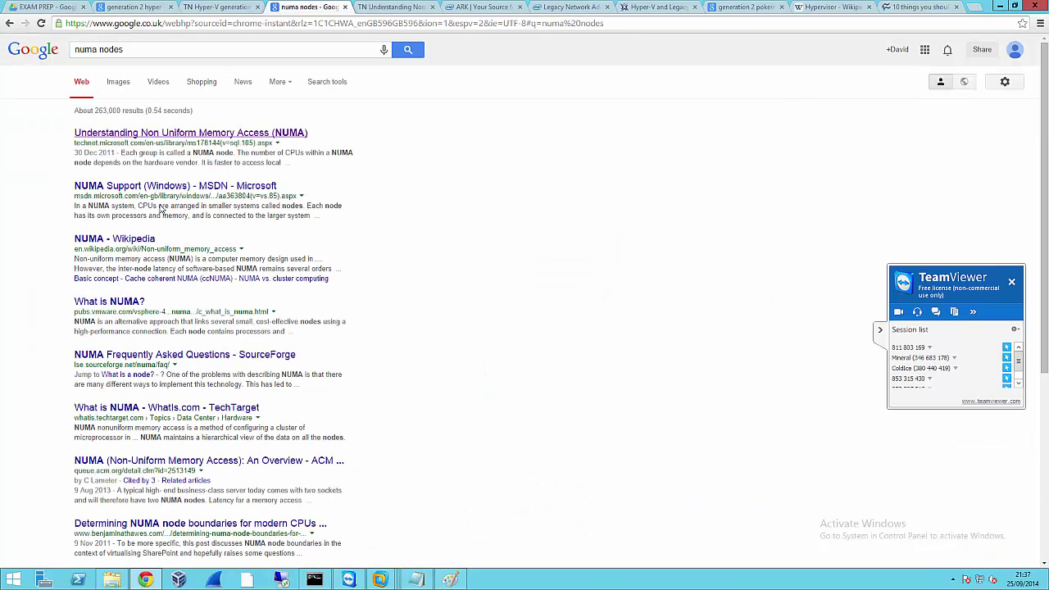
{"action": "right_click", "coordinate": [143, 242]}
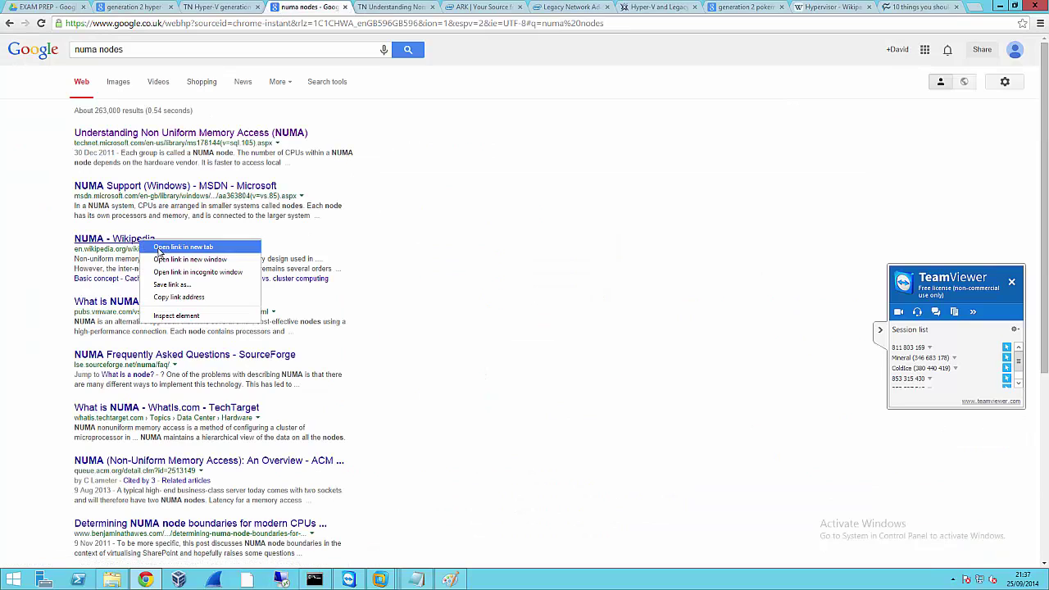
{"action": "left_click", "coordinate": [164, 248]}
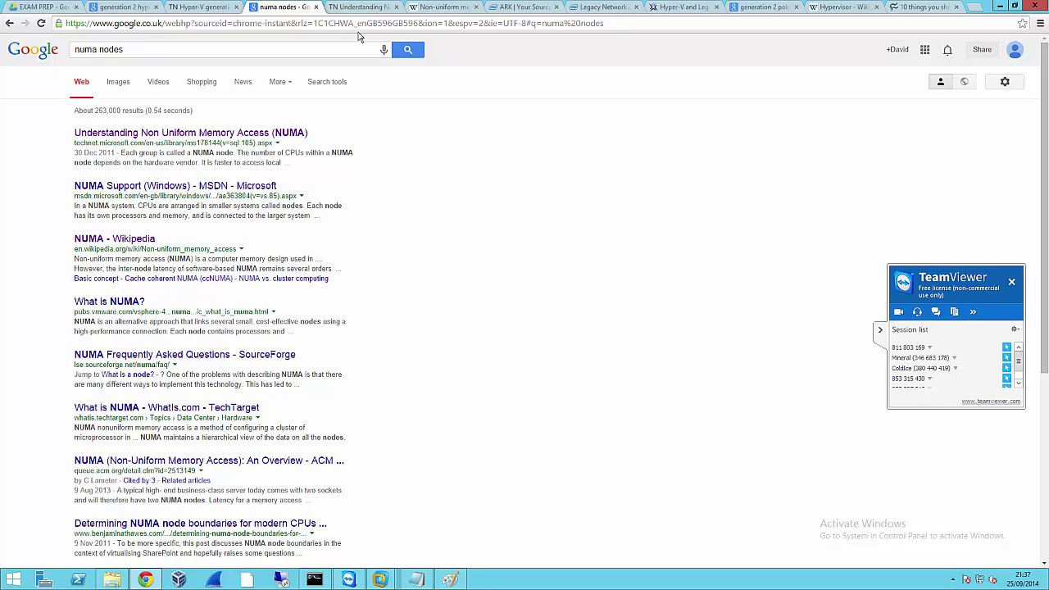
{"action": "left_click", "coordinate": [427, 10]}
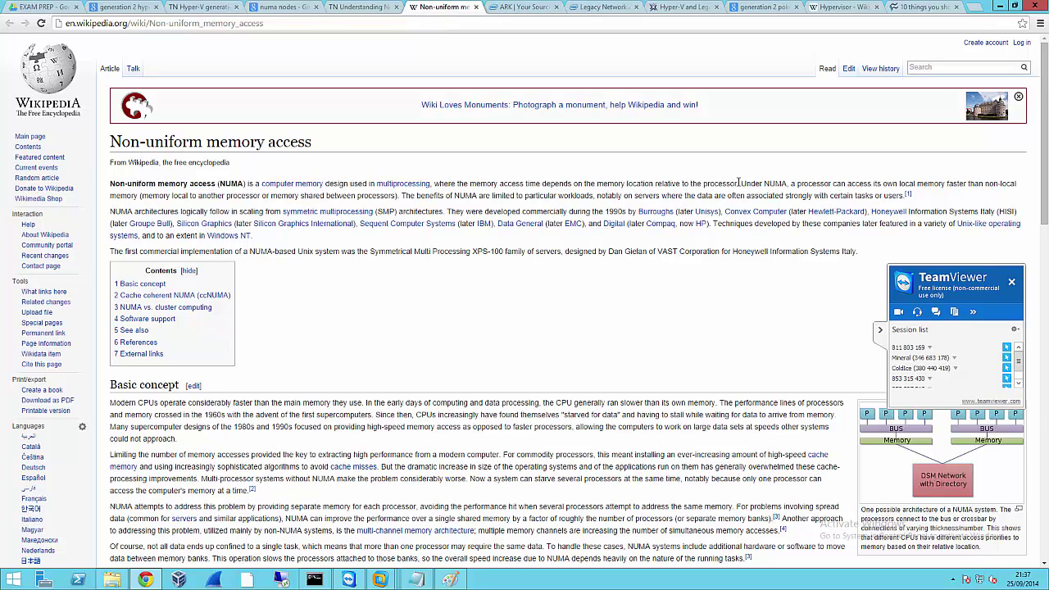
Step: Highlight the sentence on local versus non-local memory, then return to the Paint diagram
{"action": "left_click_drag", "start_coordinate": [737, 183], "coordinate": [597, 184]}
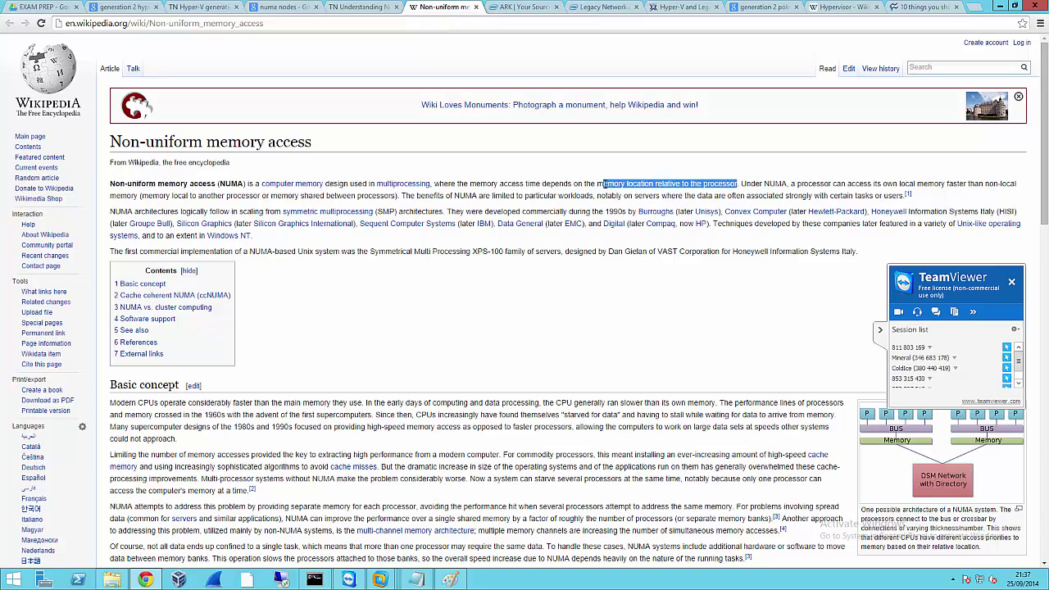
{"action": "left_click_drag", "start_coordinate": [604, 184], "coordinate": [608, 196]}
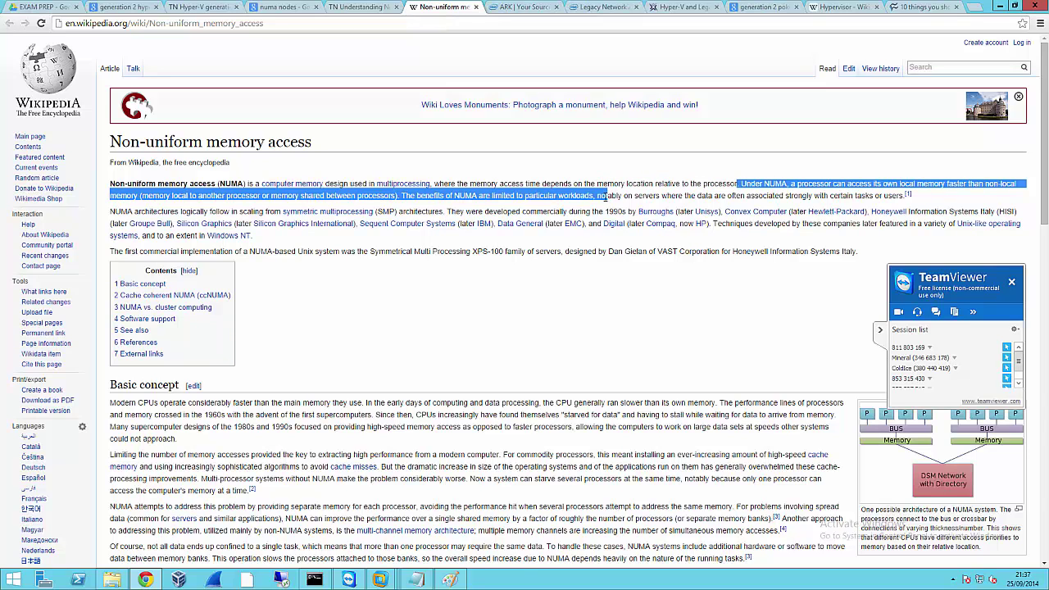
{"action": "left_click", "coordinate": [450, 579]}
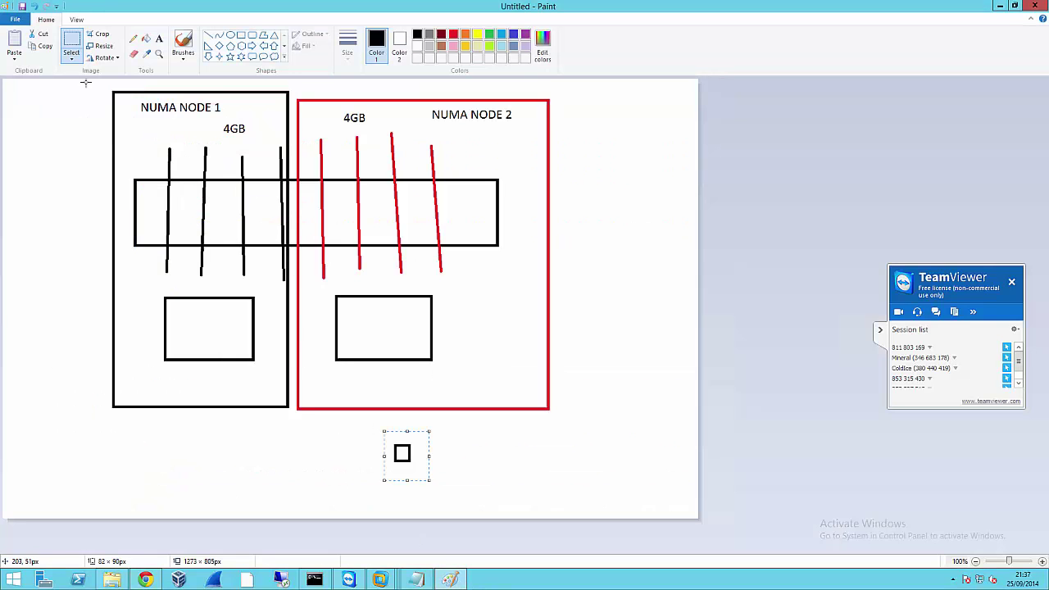
Step: Undo the accidental squash of the NUMA diagram, then switch to the HyperV-1 VM
{"action": "mouse_move", "coordinate": [82, 82]}
{"action": "left_mouse_down"}
{"action": "mouse_move", "coordinate": [598, 437]}
{"action": "mouse_move", "coordinate": [618, 471]}
{"action": "mouse_move", "coordinate": [597, 370]}
{"action": "mouse_move", "coordinate": [631, 379]}
{"action": "mouse_move", "coordinate": [627, 366]}
{"action": "left_mouse_up"}
{"action": "key", "text": "ctrl+z"}
{"action": "mouse_move", "coordinate": [379, 579]}
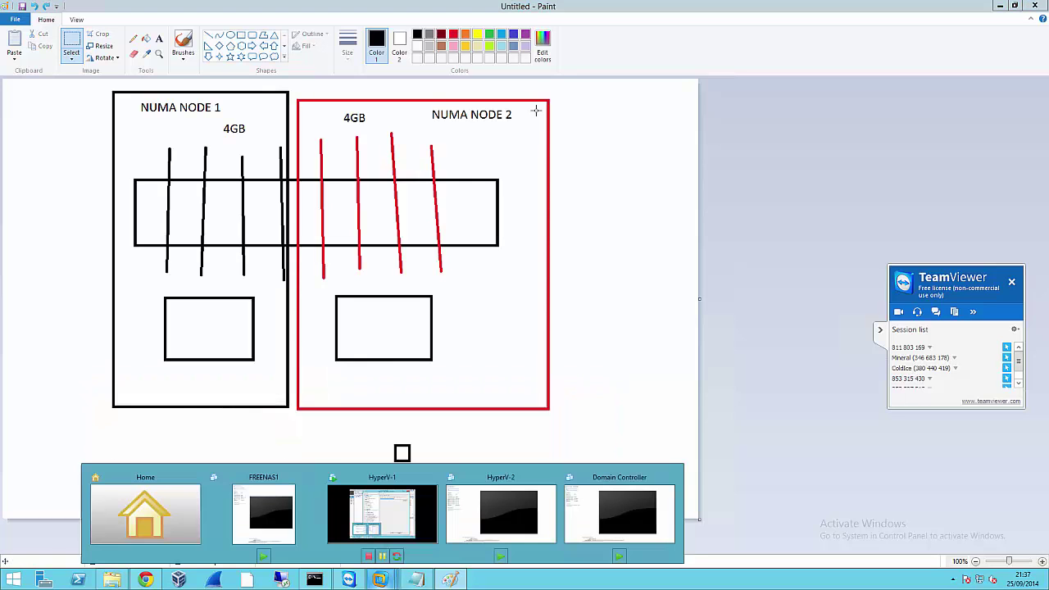
{"action": "left_click", "coordinate": [382, 512]}
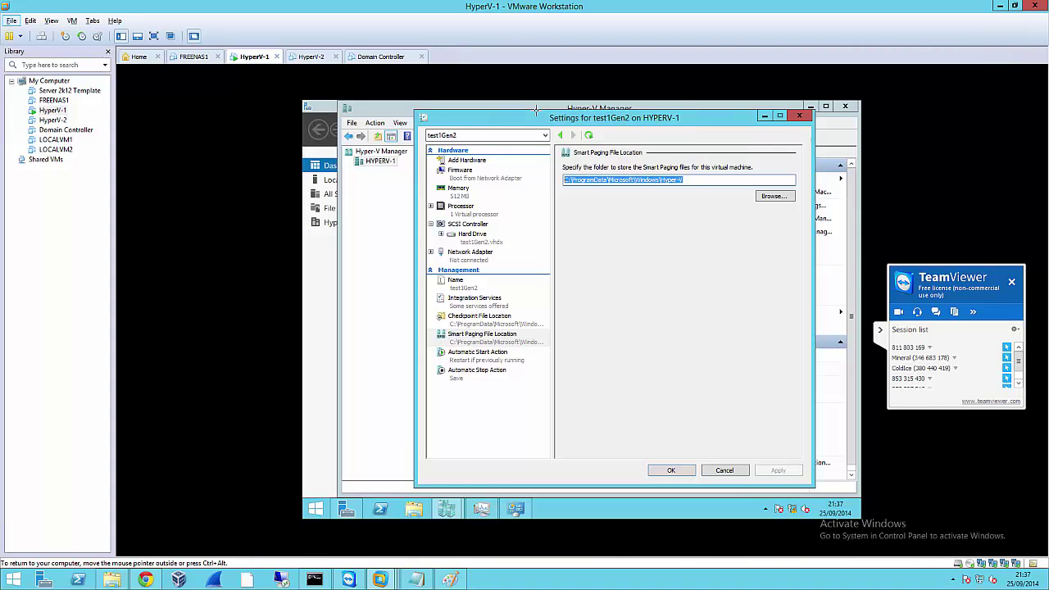
Step: Select parts of test1Gen2's Smart Paging path without changing it, then return to Paint
{"action": "key", "text": "End"}
{"action": "key", "text": "shift+Left"}
{"action": "key", "text": "shift+Left"}
{"action": "key", "text": "shift+Left"}
{"action": "key", "text": "shift+Left"}
{"action": "key", "text": "shift+Left"}
{"action": "key", "text": "shift+Left"}
{"action": "key", "text": "shift+Left"}
{"action": "key", "text": "shift+Left"}
{"action": "key", "text": "shift+Left"}
{"action": "key", "text": "shift+Left"}
{"action": "key", "text": "shift+Left"}
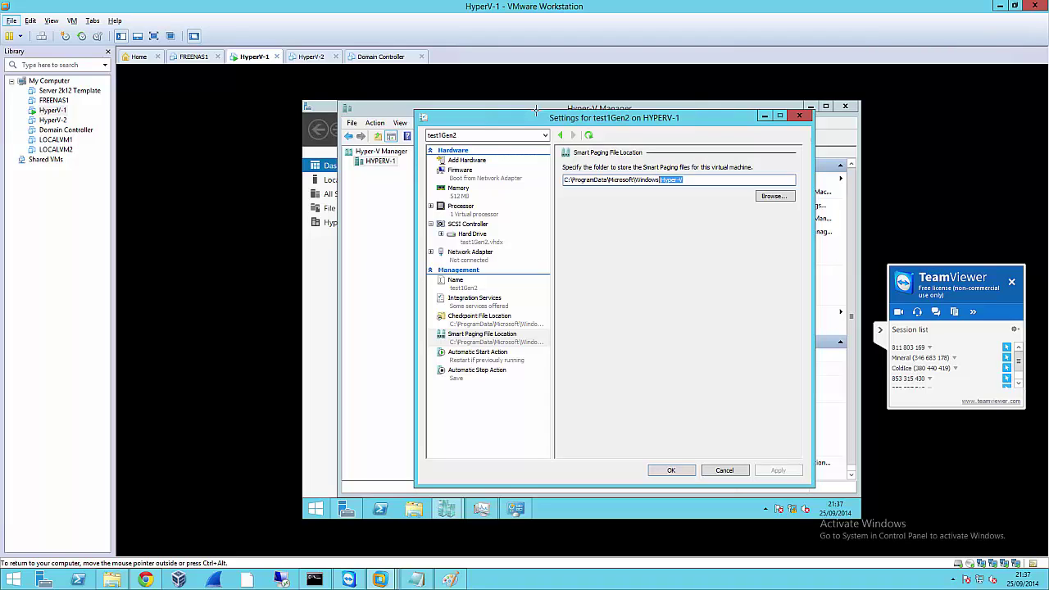
{"action": "key", "text": "End"}
{"action": "key", "text": "shift+Left"}
{"action": "key", "text": "shift+Left"}
{"action": "key", "text": "shift+Left"}
{"action": "key", "text": "shift+Left"}
{"action": "key", "text": "shift+Left"}
{"action": "key", "text": "shift+Left"}
{"action": "key", "text": "shift+Left"}
{"action": "key", "text": "shift+Left"}
{"action": "key", "text": "shift+Left"}
{"action": "key", "text": "shift+Left"}
{"action": "key", "text": "shift+Left"}
{"action": "key", "text": "shift+Left"}
{"action": "key", "text": "shift+Left"}
{"action": "key", "text": "shift+Left"}
{"action": "key", "text": "shift+Left"}
{"action": "key", "text": "shift+Left"}
{"action": "key", "text": "shift+Left"}
{"action": "key", "text": "shift+Left"}
{"action": "key", "text": "shift+Left"}
{"action": "key", "text": "shift+Left"}
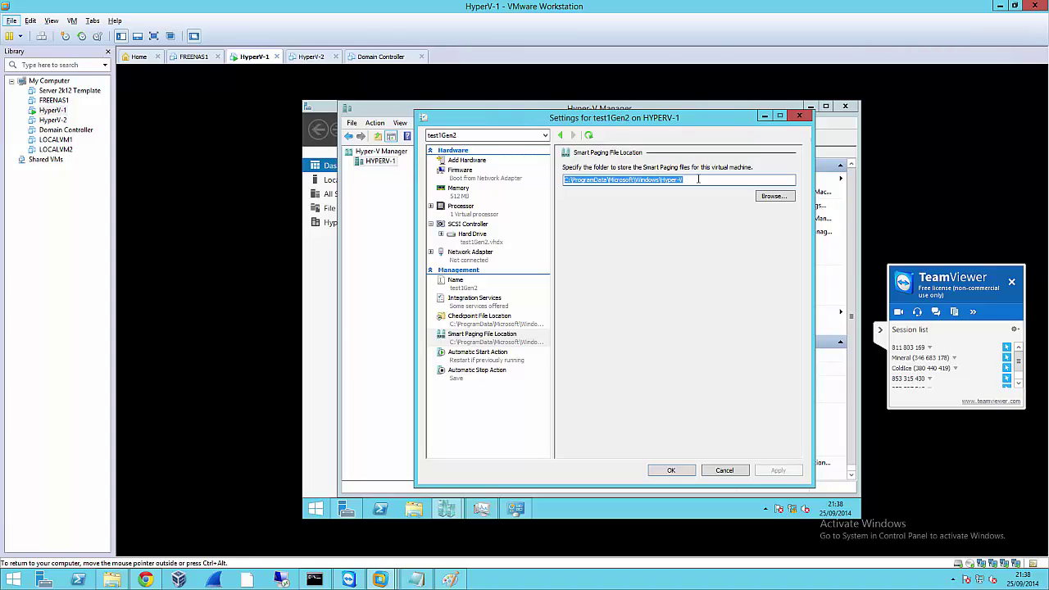
{"action": "left_click", "coordinate": [686, 180]}
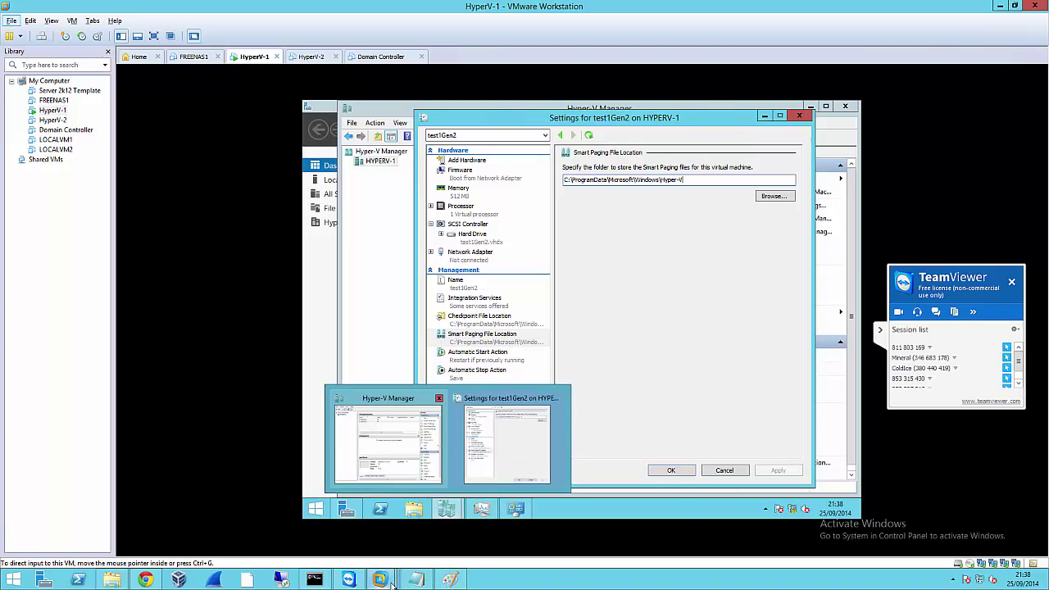
{"action": "mouse_move", "coordinate": [391, 583]}
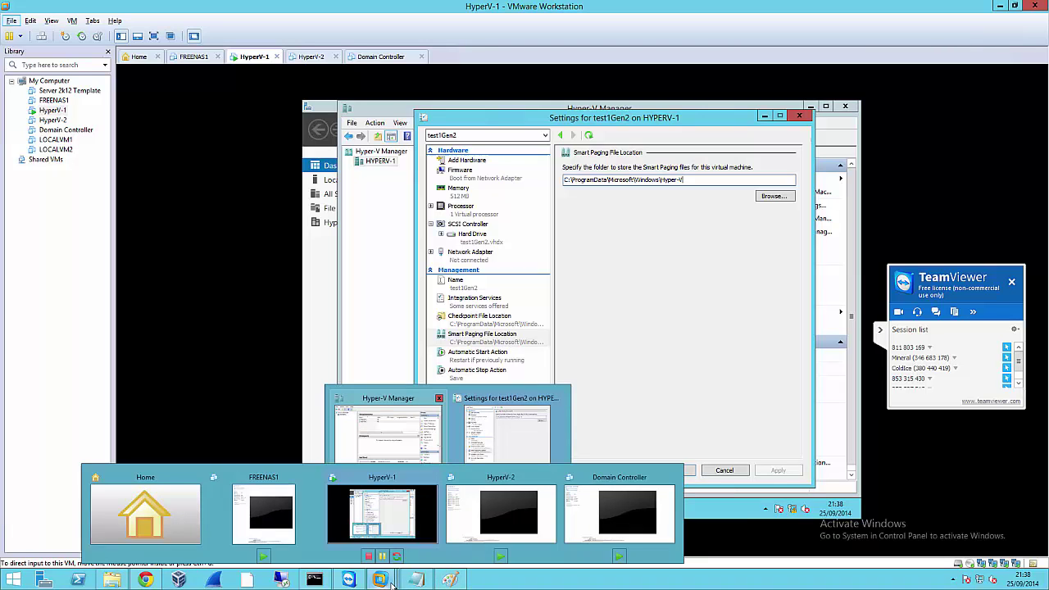
{"action": "left_click", "coordinate": [450, 579]}
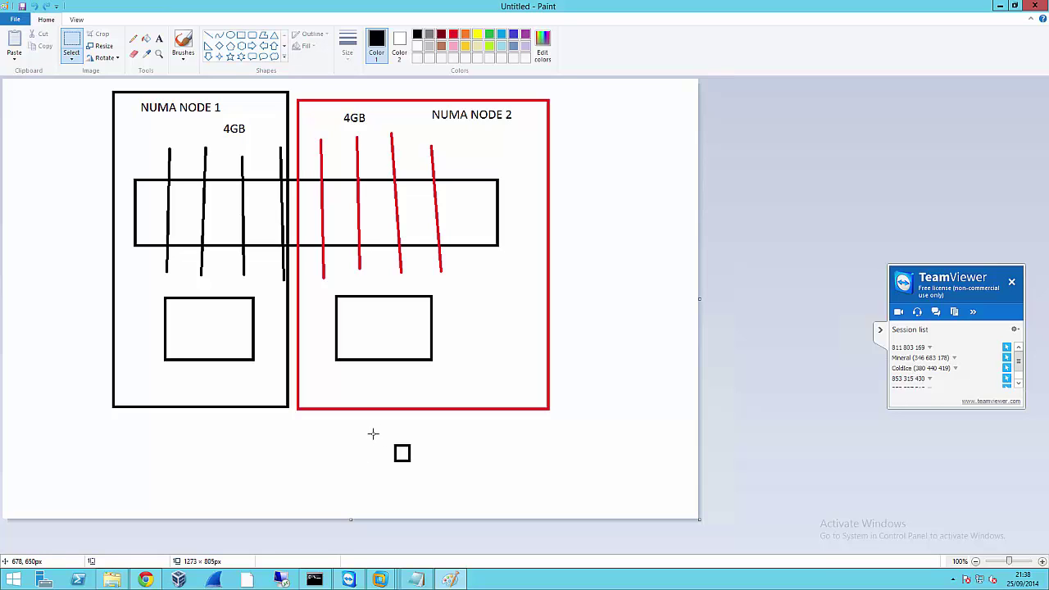
Step: Select the small square below the diagram and drag it into NUMA NODE 1 under 4GB
{"action": "mouse_move", "coordinate": [373, 433]}
{"action": "left_mouse_down"}
{"action": "mouse_move", "coordinate": [428, 476]}
{"action": "mouse_move", "coordinate": [353, 464]}
{"action": "mouse_move", "coordinate": [374, 358]}
{"action": "mouse_move", "coordinate": [444, 322]}
{"action": "mouse_move", "coordinate": [480, 323]}
{"action": "mouse_move", "coordinate": [387, 405]}
{"action": "mouse_move", "coordinate": [341, 490]}
{"action": "left_mouse_up"}
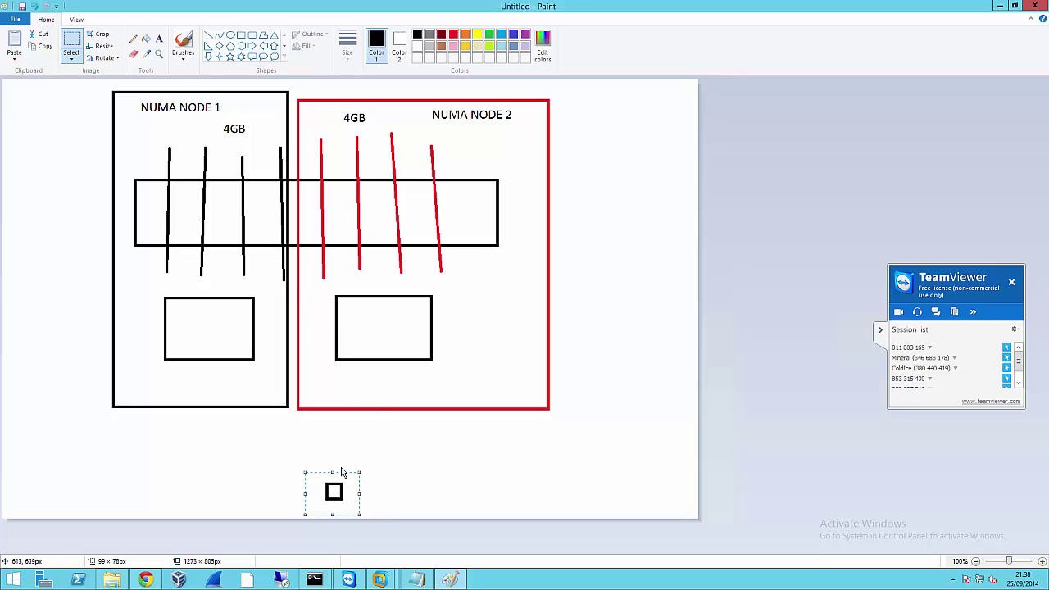
{"action": "left_click_drag", "start_coordinate": [333, 490], "coordinate": [321, 231]}
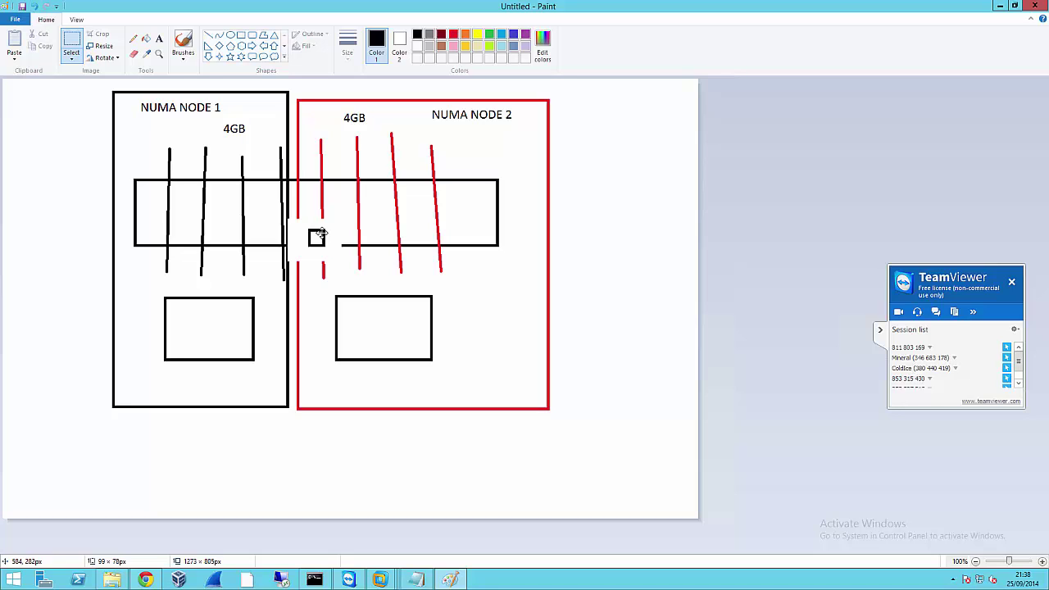
{"action": "left_click_drag", "start_coordinate": [321, 232], "coordinate": [377, 180]}
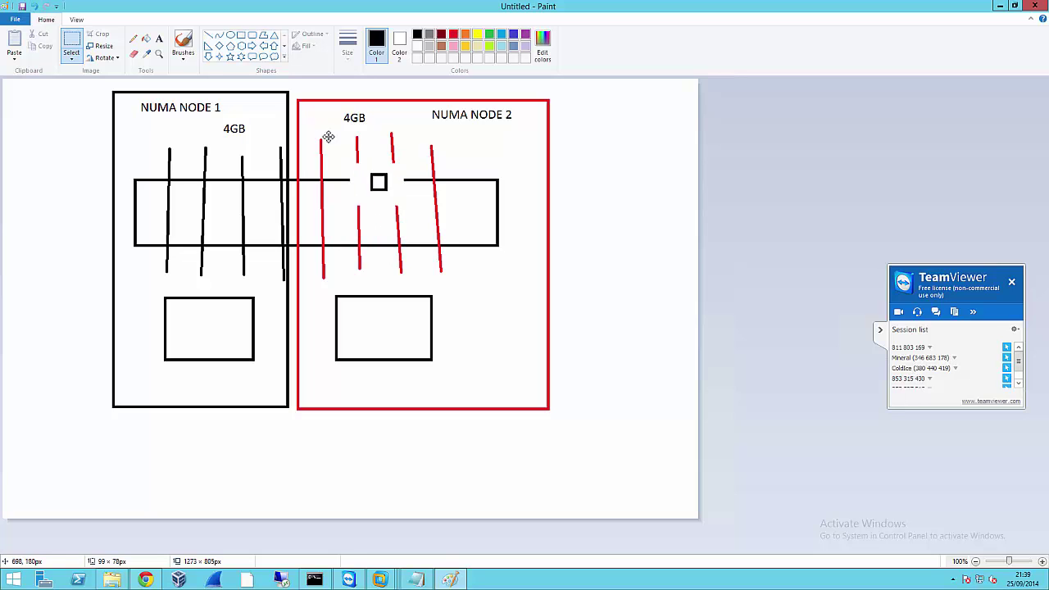
{"action": "left_click_drag", "start_coordinate": [328, 137], "coordinate": [231, 156]}
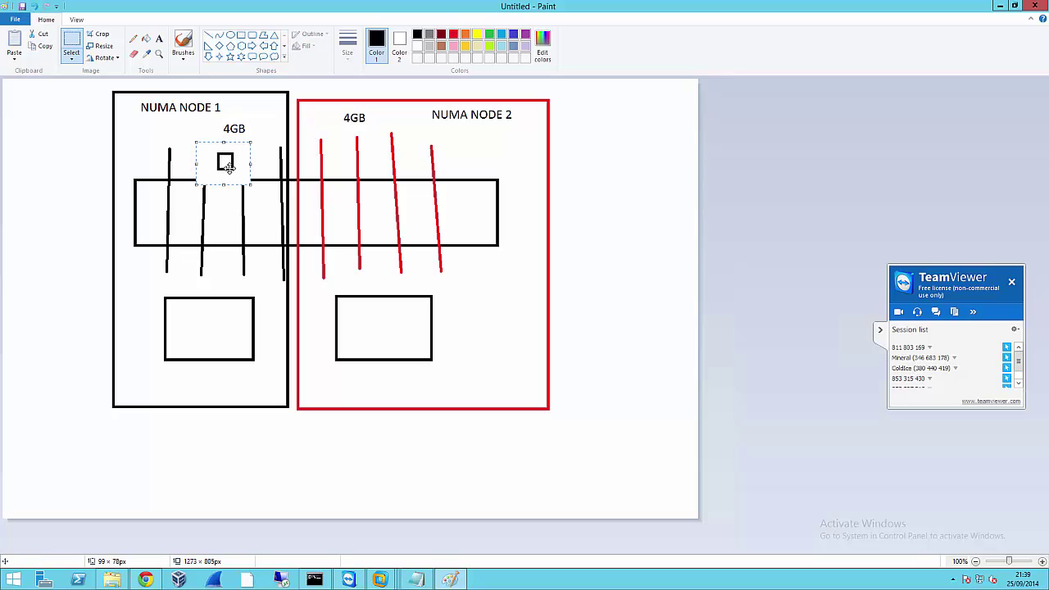
Step: Briefly switch to the HyperV-1 VM, then return to the Paint diagram
{"action": "mouse_move", "coordinate": [391, 579]}
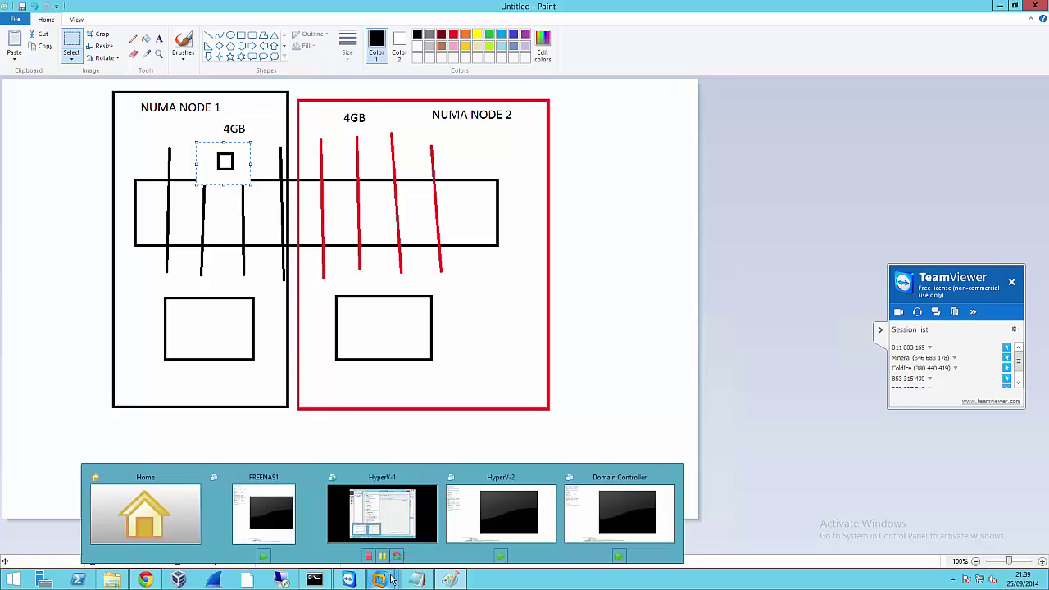
{"action": "left_click", "coordinate": [402, 517]}
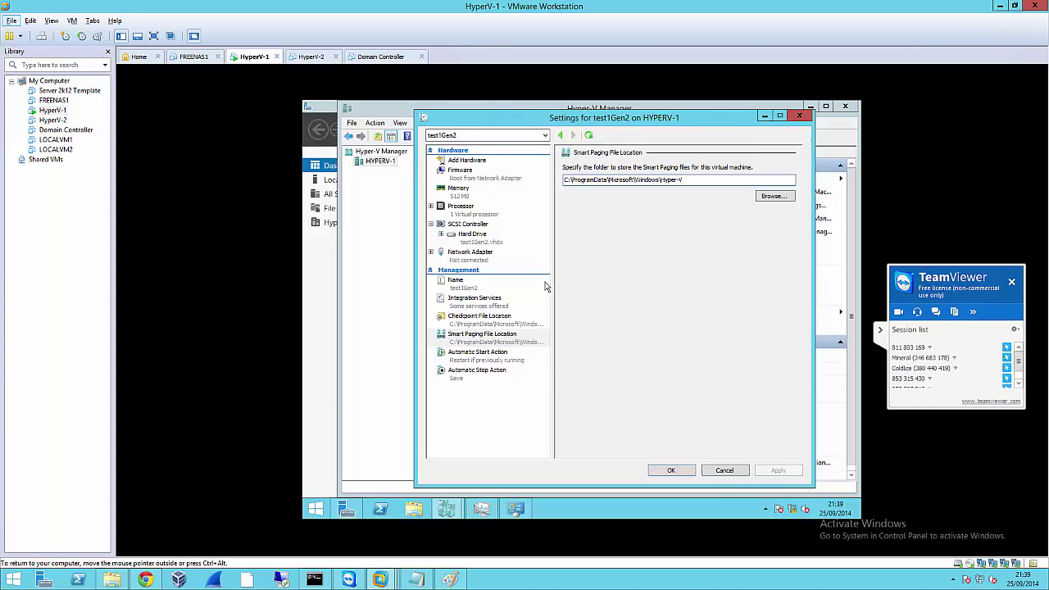
{"action": "left_click", "coordinate": [450, 579]}
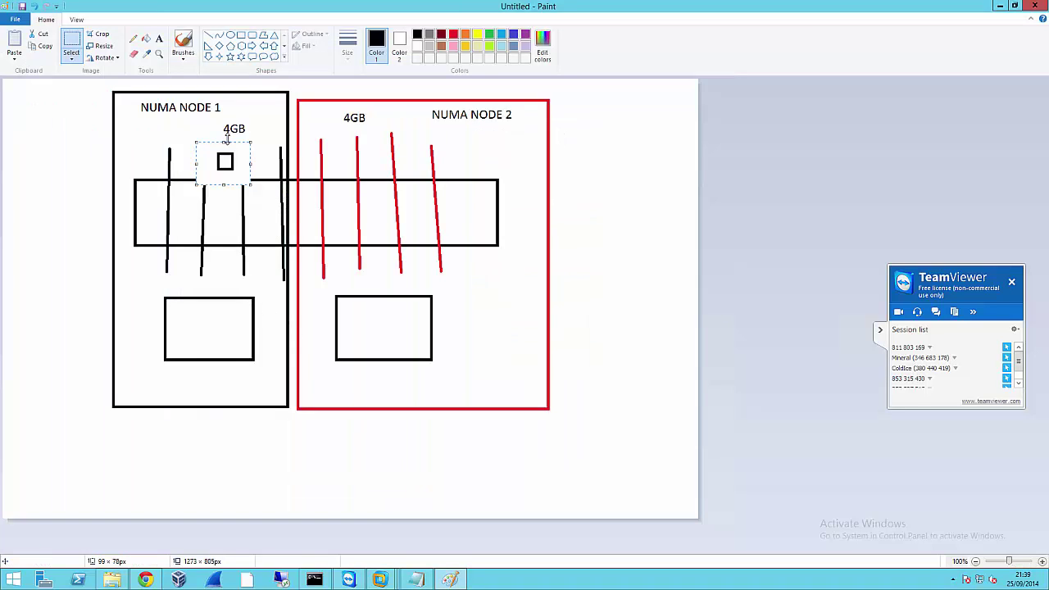
Step: Settle the small square inside NUMA NODE 1's lower box, then switch to VMware Workstation
{"action": "mouse_move", "coordinate": [223, 154]}
{"action": "left_mouse_down"}
{"action": "mouse_move", "coordinate": [267, 204]}
{"action": "mouse_move", "coordinate": [438, 269]}
{"action": "mouse_move", "coordinate": [375, 245]}
{"action": "mouse_move", "coordinate": [439, 244]}
{"action": "mouse_move", "coordinate": [258, 237]}
{"action": "mouse_move", "coordinate": [172, 151]}
{"action": "mouse_move", "coordinate": [160, 249]}
{"action": "left_mouse_up"}
{"action": "left_click_drag", "start_coordinate": [190, 309], "coordinate": [209, 318]}
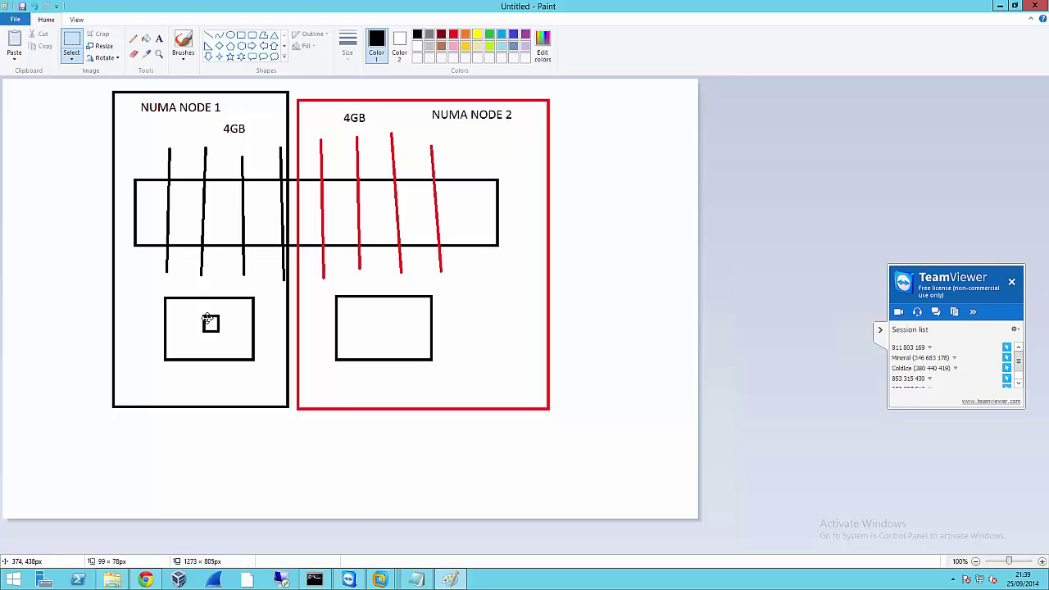
{"action": "left_click_drag", "start_coordinate": [208, 319], "coordinate": [207, 326]}
{"action": "left_click_drag", "start_coordinate": [207, 325], "coordinate": [208, 325]}
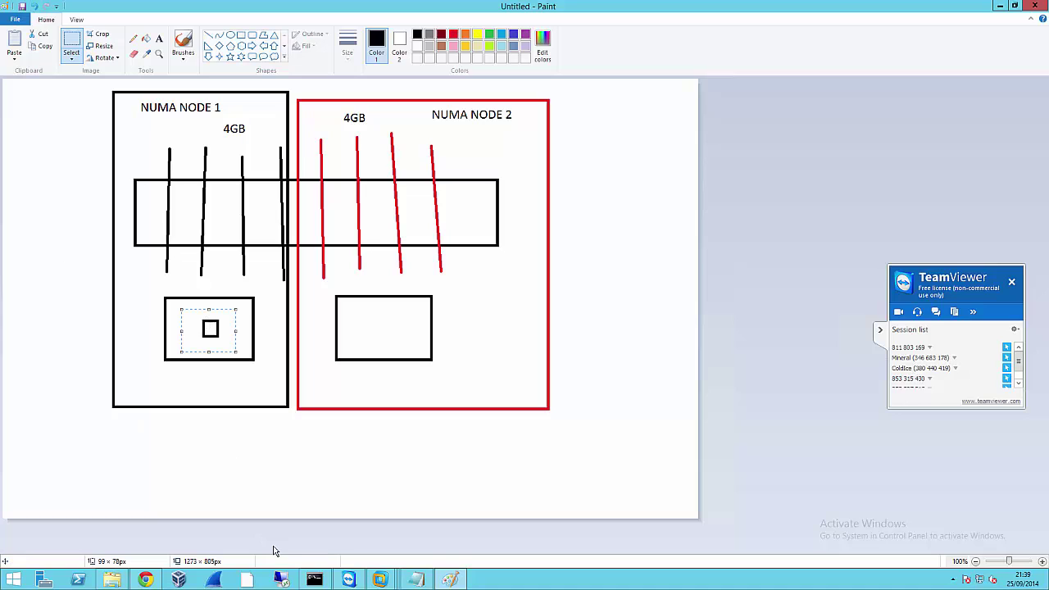
{"action": "mouse_move", "coordinate": [156, 580]}
{"action": "key", "text": "alt+Tab"}
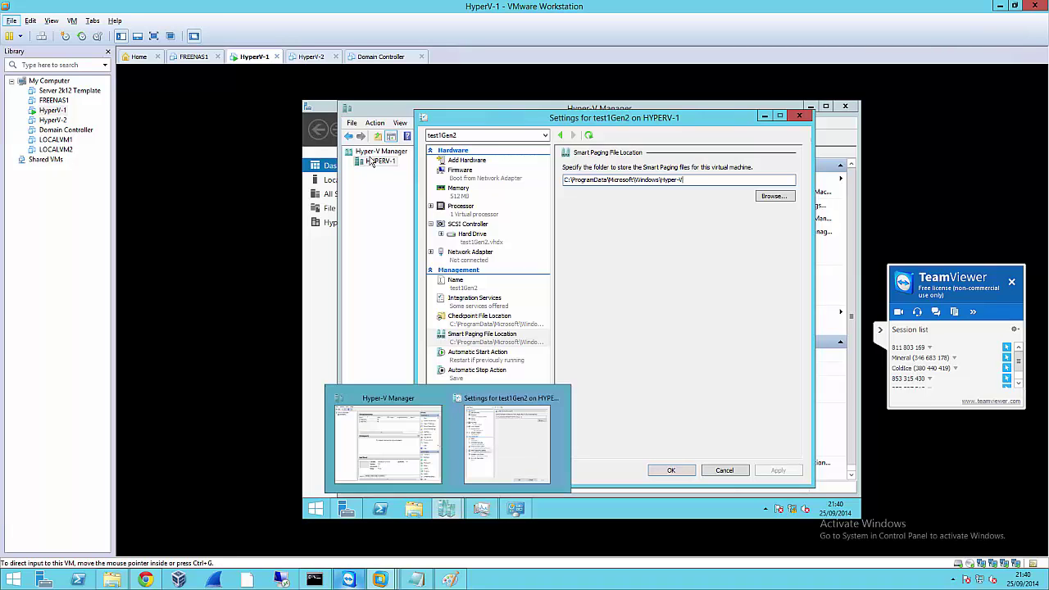
Step: Bring the Paint NUMA diagram back in front of VMware Workstation
{"action": "left_click", "coordinate": [450, 525]}
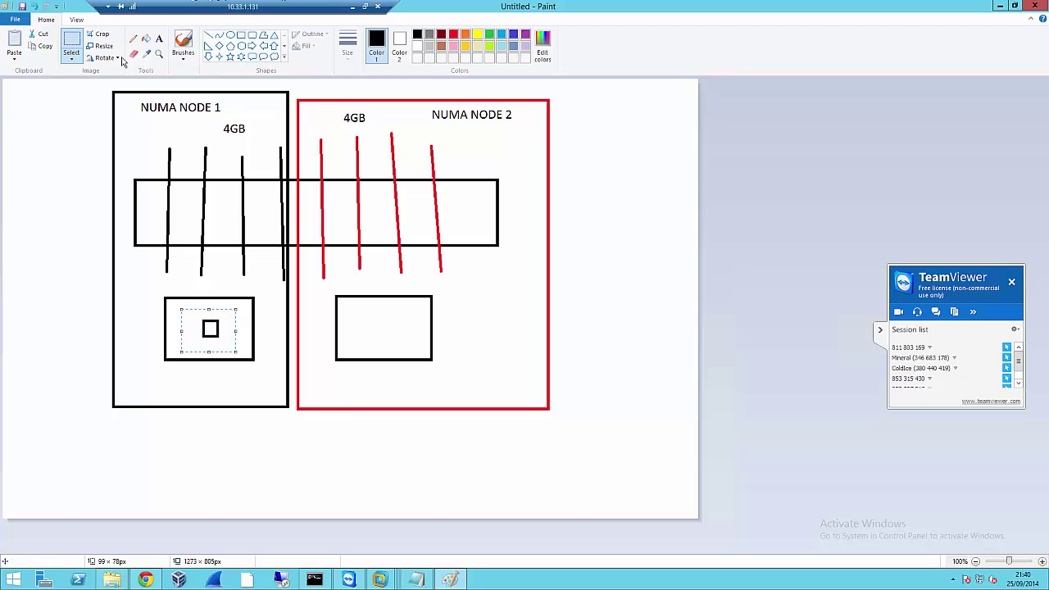
Step: Draw a tall server rectangle right of the nodes with a small bar and box inside
{"action": "left_click_drag", "start_coordinate": [573, 236], "coordinate": [670, 417]}
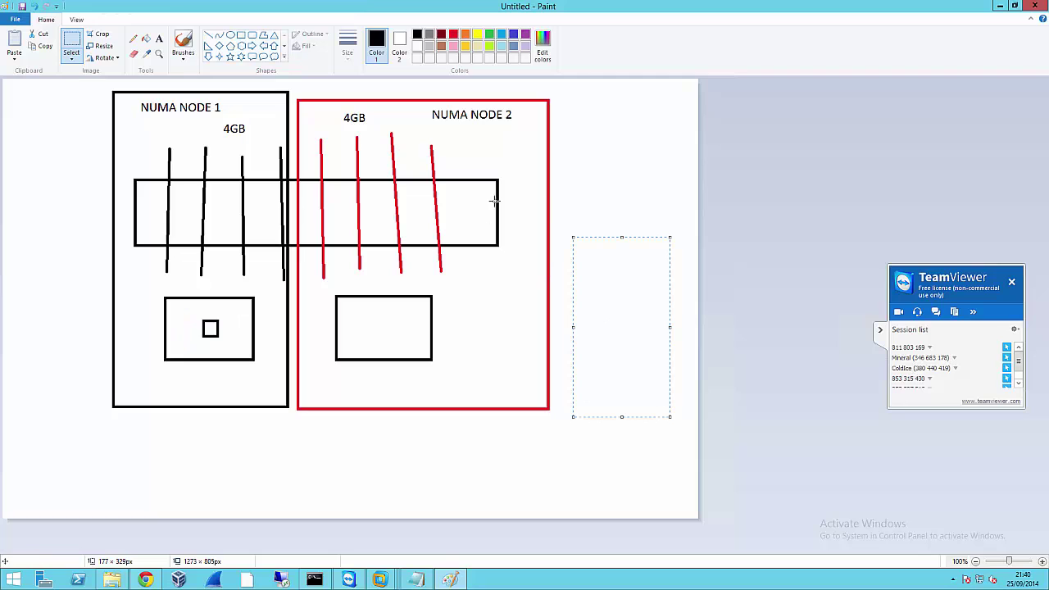
{"action": "left_click", "coordinate": [240, 35]}
{"action": "left_click_drag", "start_coordinate": [580, 237], "coordinate": [683, 447]}
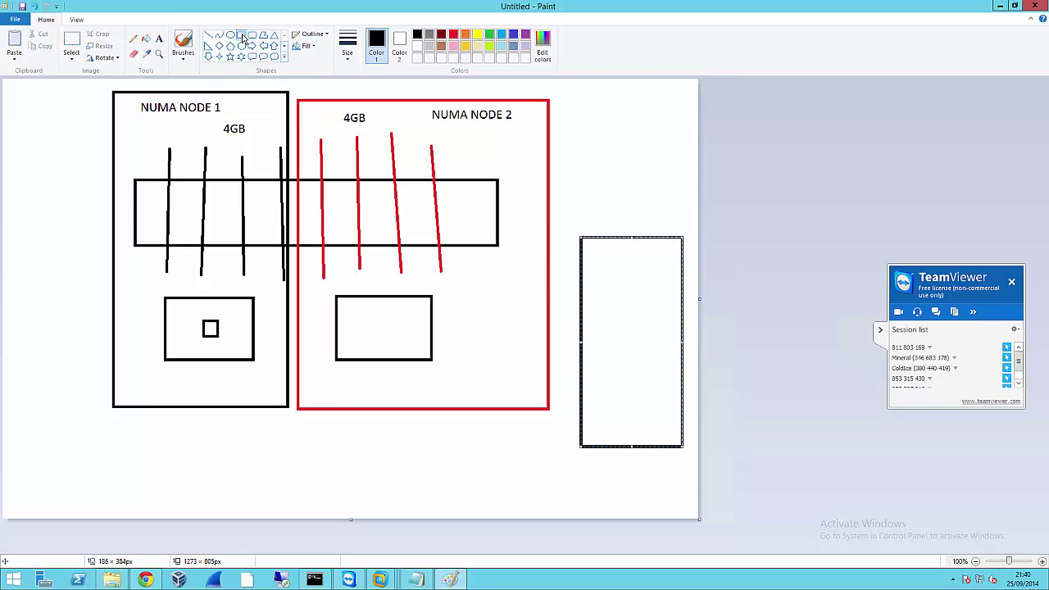
{"action": "left_click", "coordinate": [547, 273]}
{"action": "mouse_move", "coordinate": [598, 344]}
{"action": "left_mouse_down"}
{"action": "mouse_move", "coordinate": [614, 360]}
{"action": "mouse_move", "coordinate": [668, 366]}
{"action": "left_mouse_up"}
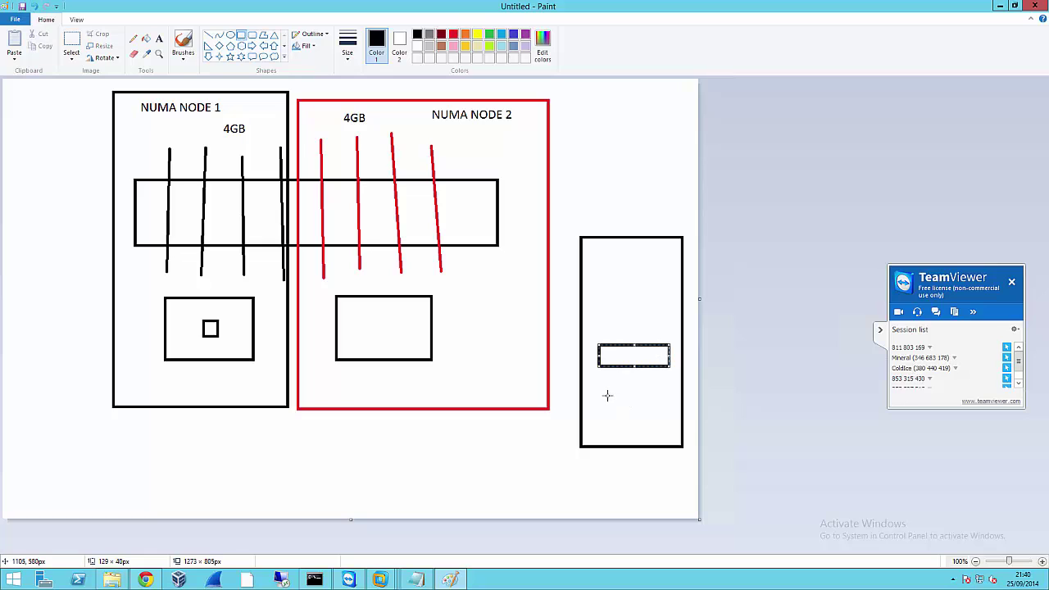
{"action": "mouse_move", "coordinate": [606, 396]}
{"action": "left_mouse_down"}
{"action": "mouse_move", "coordinate": [657, 424]}
{"action": "mouse_move", "coordinate": [625, 426]}
{"action": "mouse_move", "coordinate": [648, 420]}
{"action": "left_mouse_up"}
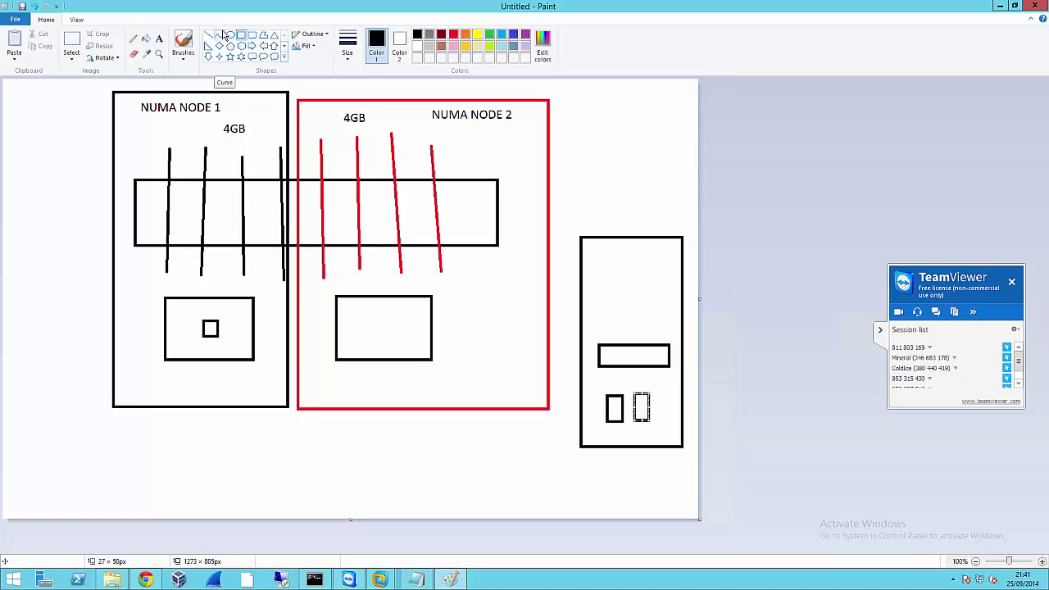
Step: Draw four vertical lines through the server's small memory bar
{"action": "left_click", "coordinate": [208, 36]}
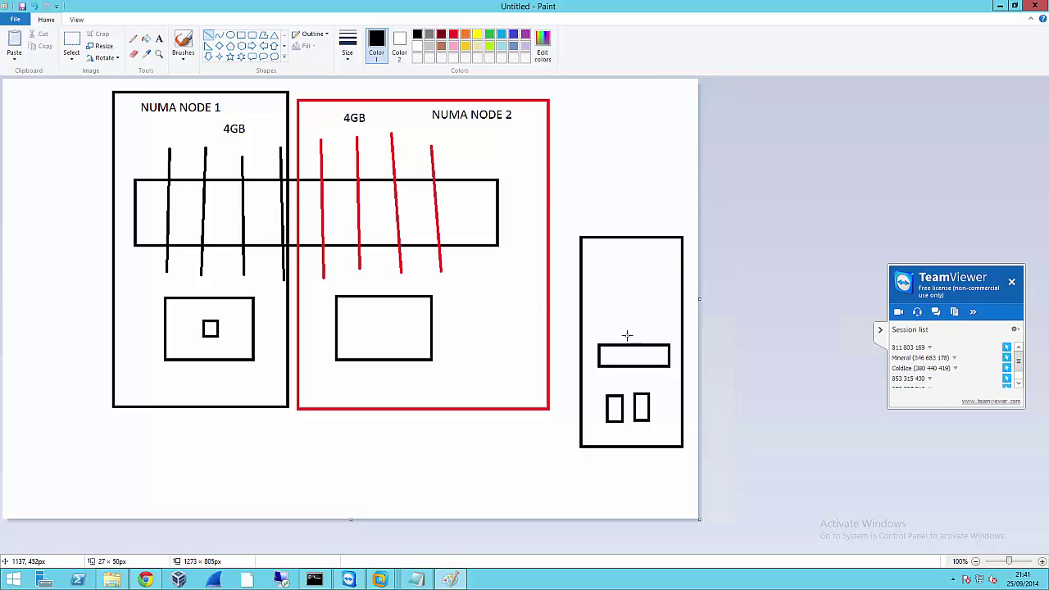
{"action": "left_click_drag", "start_coordinate": [605, 328], "coordinate": [606, 391]}
{"action": "left_click_drag", "start_coordinate": [619, 326], "coordinate": [622, 382]}
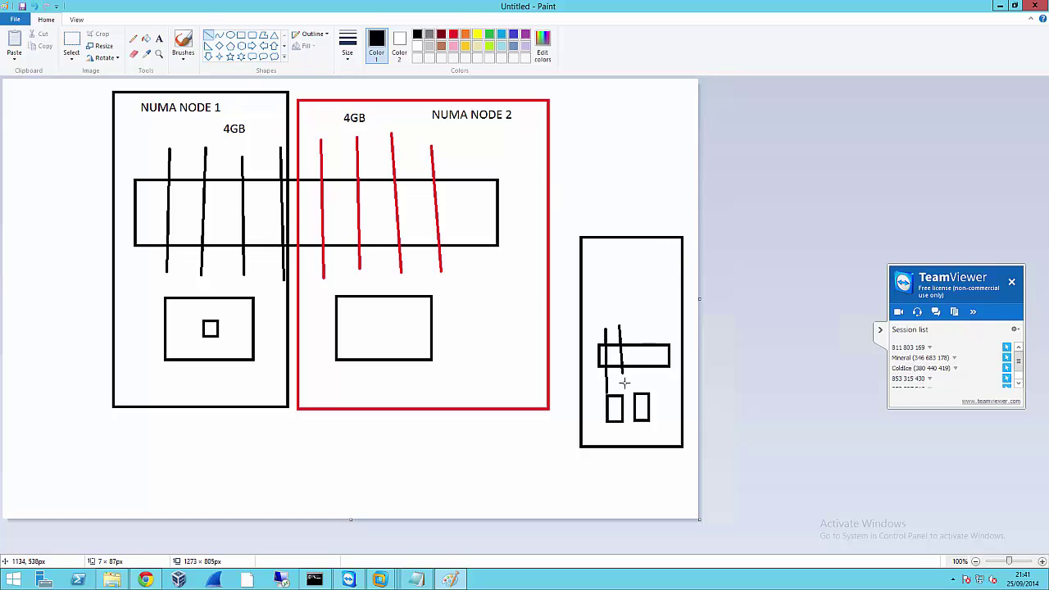
{"action": "left_click_drag", "start_coordinate": [628, 324], "coordinate": [638, 382]}
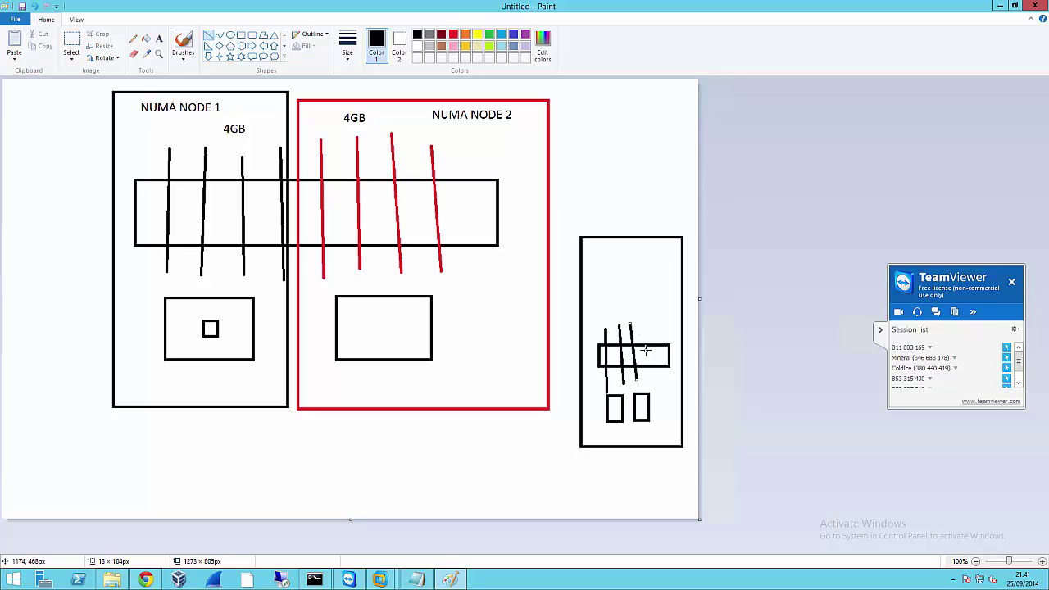
{"action": "mouse_move", "coordinate": [644, 334]}
{"action": "left_mouse_down"}
{"action": "mouse_move", "coordinate": [645, 382]}
{"action": "mouse_move", "coordinate": [657, 344]}
{"action": "mouse_move", "coordinate": [657, 377]}
{"action": "left_mouse_up"}
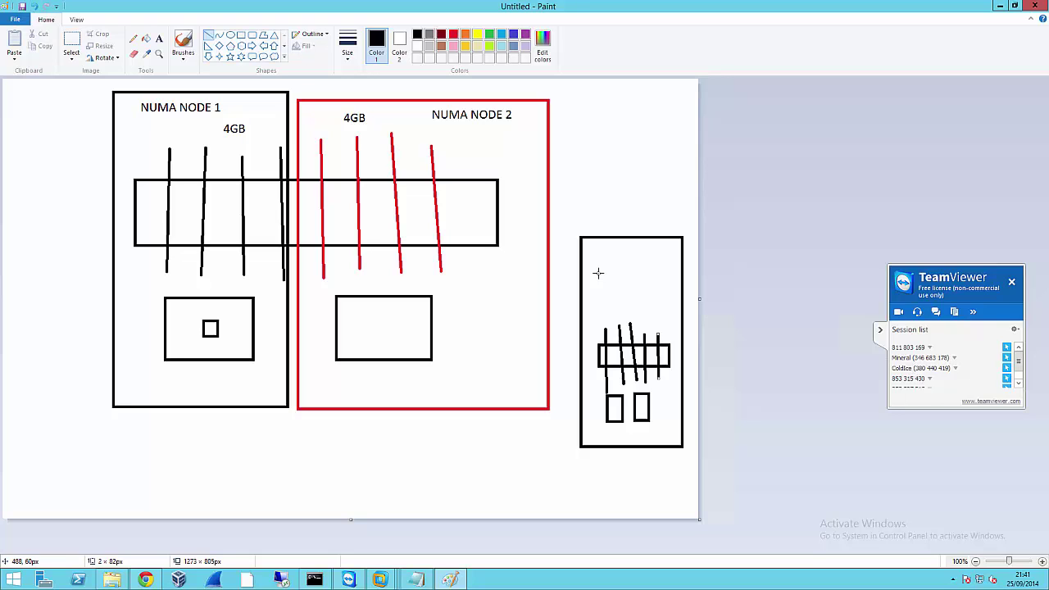
Step: Circle the server's top and memory bar freehand in red, then return to HyperV-1
{"action": "left_click", "coordinate": [453, 34]}
{"action": "left_click", "coordinate": [134, 39]}
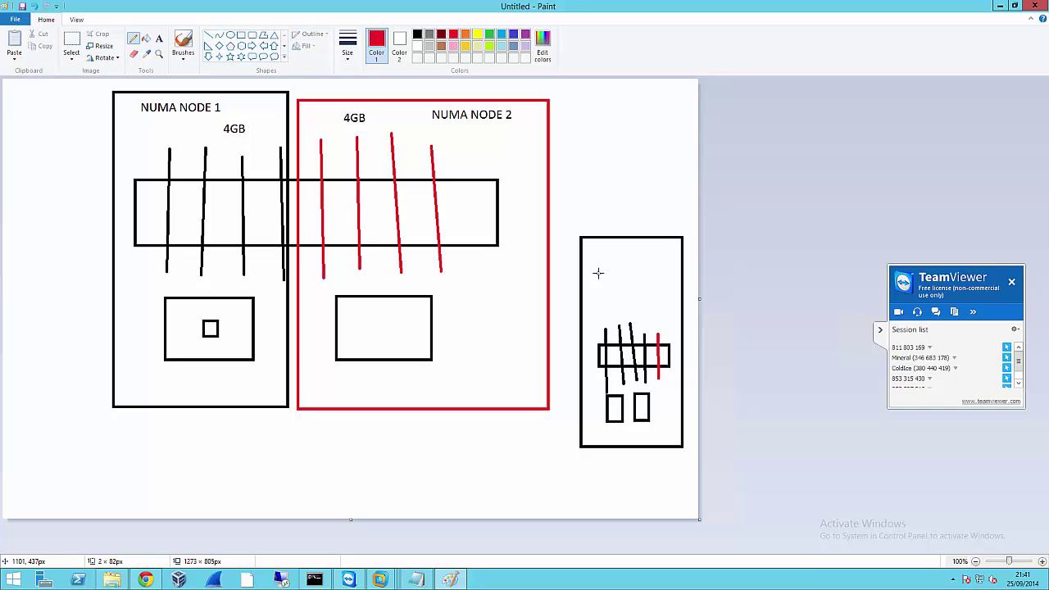
{"action": "mouse_move", "coordinate": [594, 319]}
{"action": "left_mouse_down"}
{"action": "mouse_move", "coordinate": [674, 230]}
{"action": "mouse_move", "coordinate": [692, 345]}
{"action": "mouse_move", "coordinate": [672, 295]}
{"action": "mouse_move", "coordinate": [649, 302]}
{"action": "mouse_move", "coordinate": [671, 295]}
{"action": "left_mouse_up"}
{"action": "mouse_move", "coordinate": [583, 354]}
{"action": "left_mouse_down"}
{"action": "mouse_move", "coordinate": [655, 383]}
{"action": "mouse_move", "coordinate": [693, 338]}
{"action": "mouse_move", "coordinate": [623, 327]}
{"action": "mouse_move", "coordinate": [616, 382]}
{"action": "left_mouse_up"}
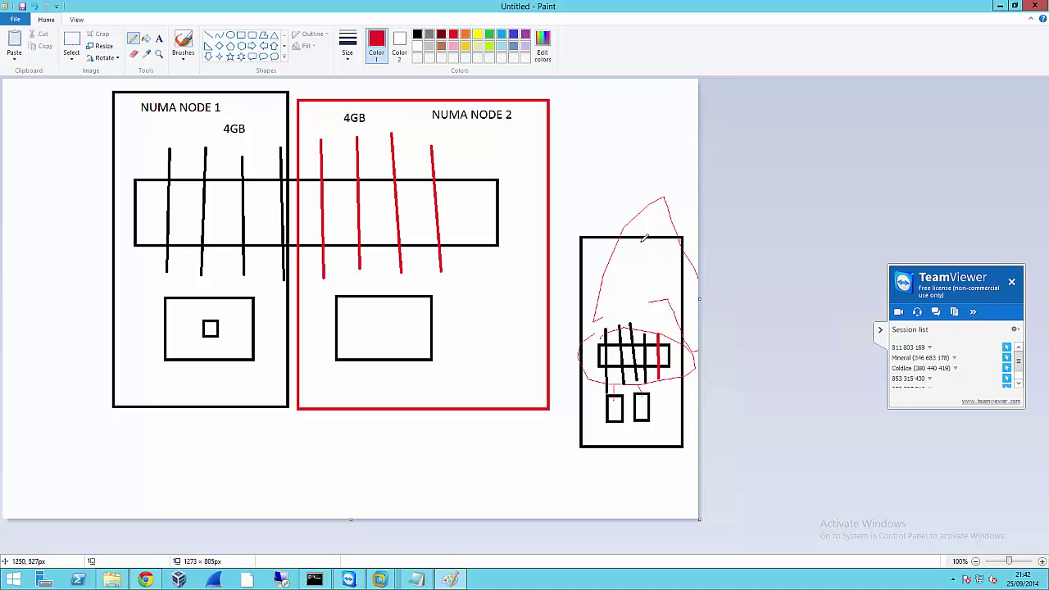
{"action": "mouse_move", "coordinate": [382, 580]}
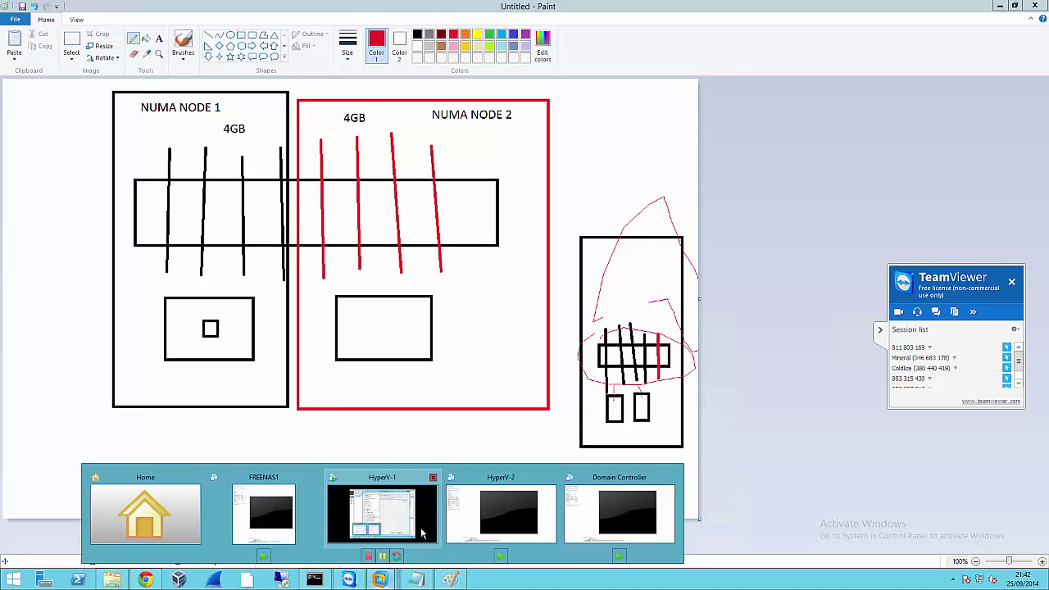
{"action": "left_click", "coordinate": [382, 510]}
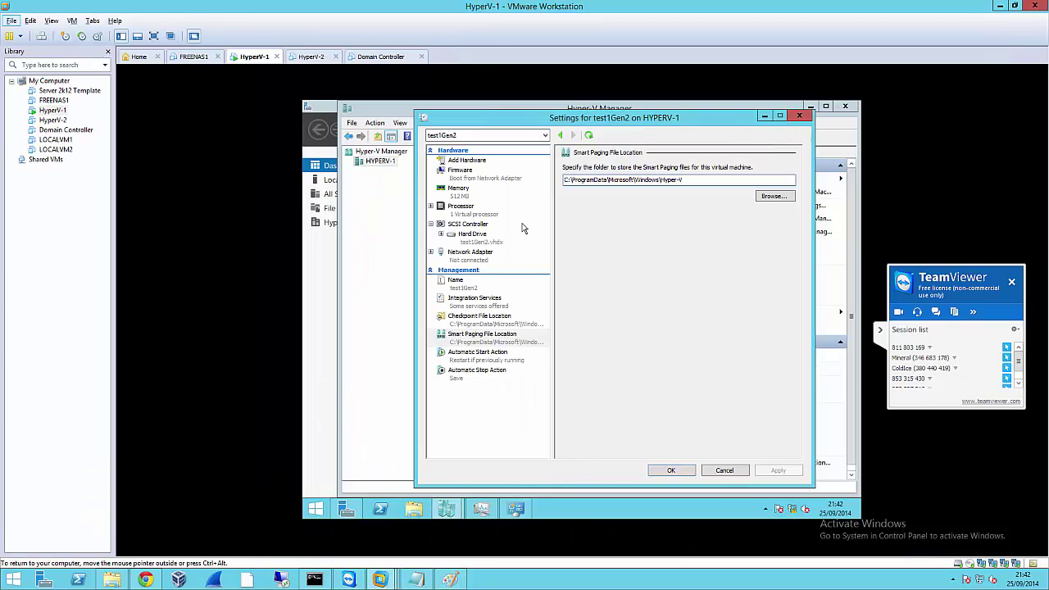
Step: In test1Gen2's Processor > NUMA settings, enter 6585 MB maximum memory, then use hardware topology
{"action": "left_click", "coordinate": [432, 208]}
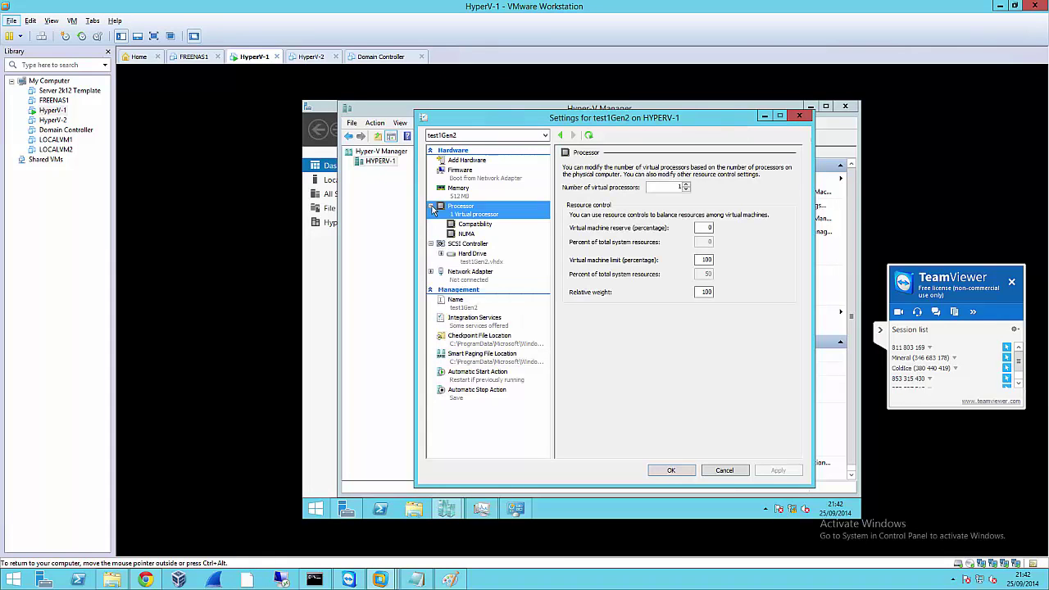
{"action": "left_click", "coordinate": [466, 234]}
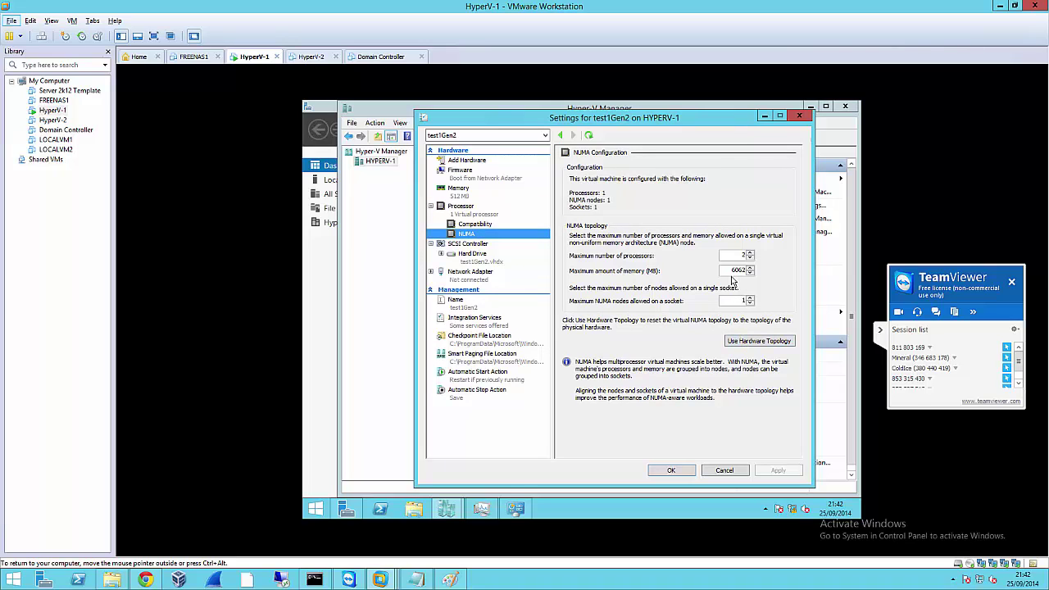
{"action": "double_click", "coordinate": [733, 270]}
{"action": "type", "text": "658589"}
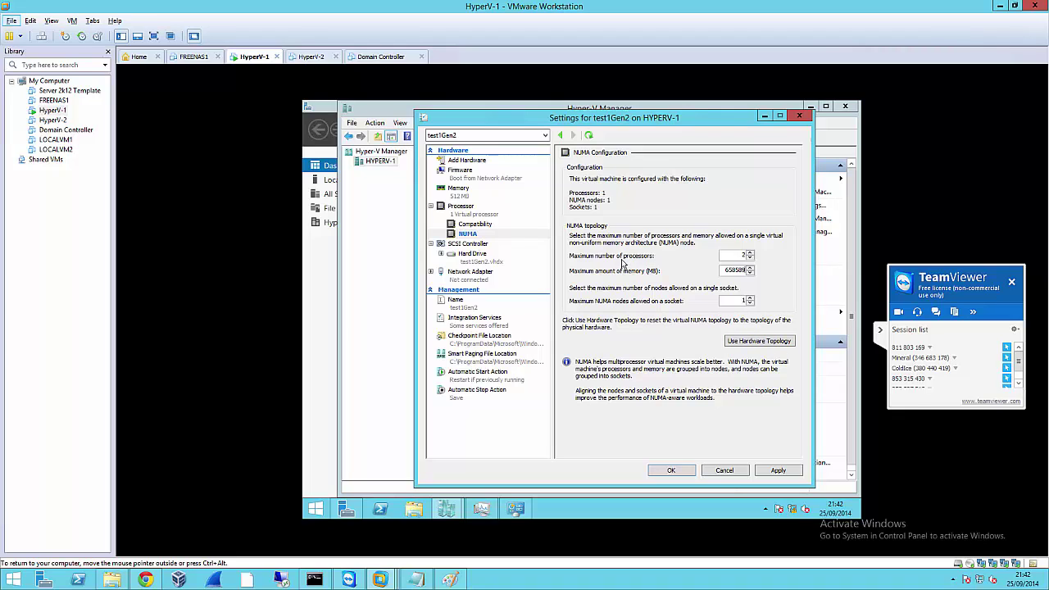
{"action": "left_click", "coordinate": [740, 341]}
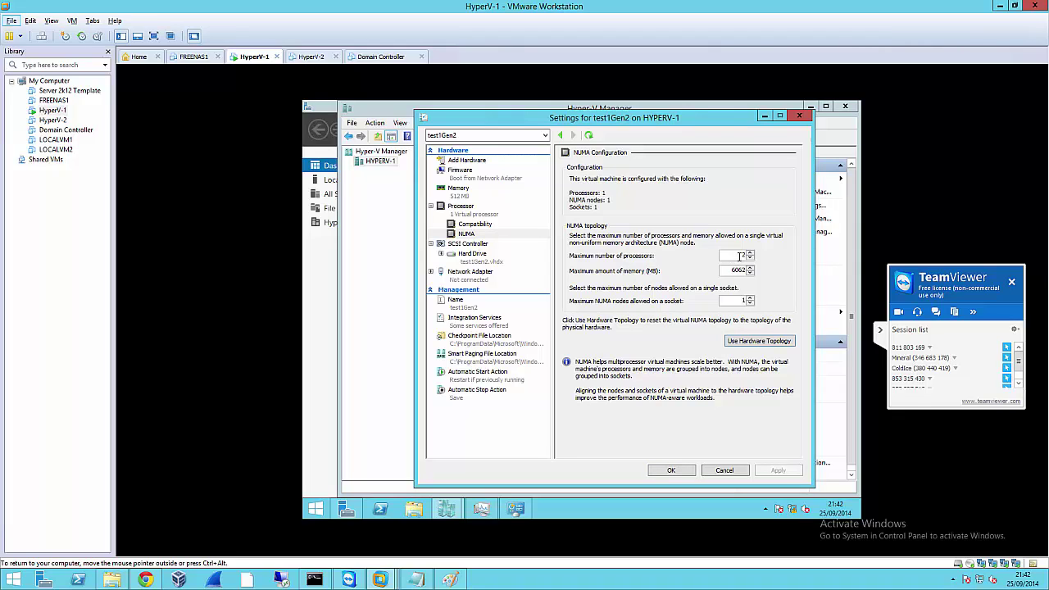
{"action": "double_click", "coordinate": [740, 256]}
{"action": "double_click", "coordinate": [731, 271]}
{"action": "left_click", "coordinate": [736, 269]}
{"action": "key", "text": "BackSpace"}
{"action": "key", "text": "BackSpace"}
{"action": "key", "text": "BackSpace"}
{"action": "key", "text": "BackSpace"}
{"action": "type", "text": "89"}
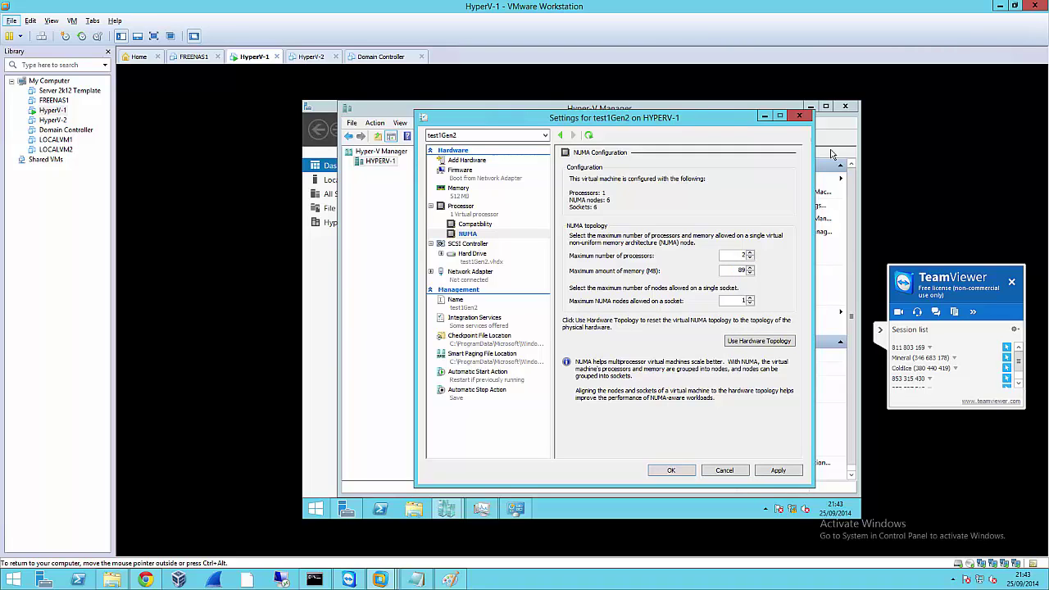
{"action": "type", "text": "99999999"}
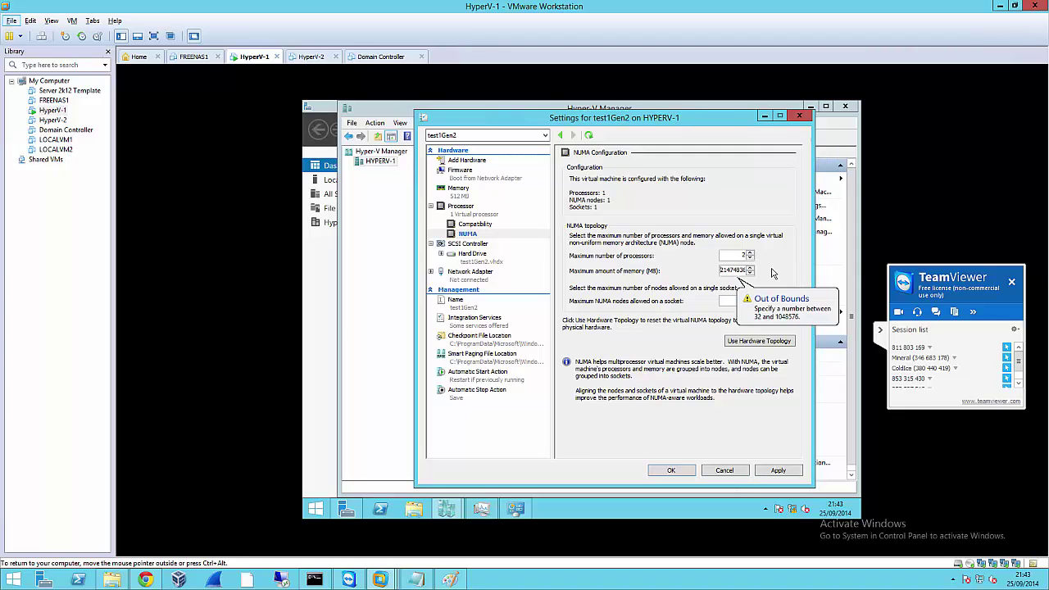
{"action": "left_click", "coordinate": [760, 340]}
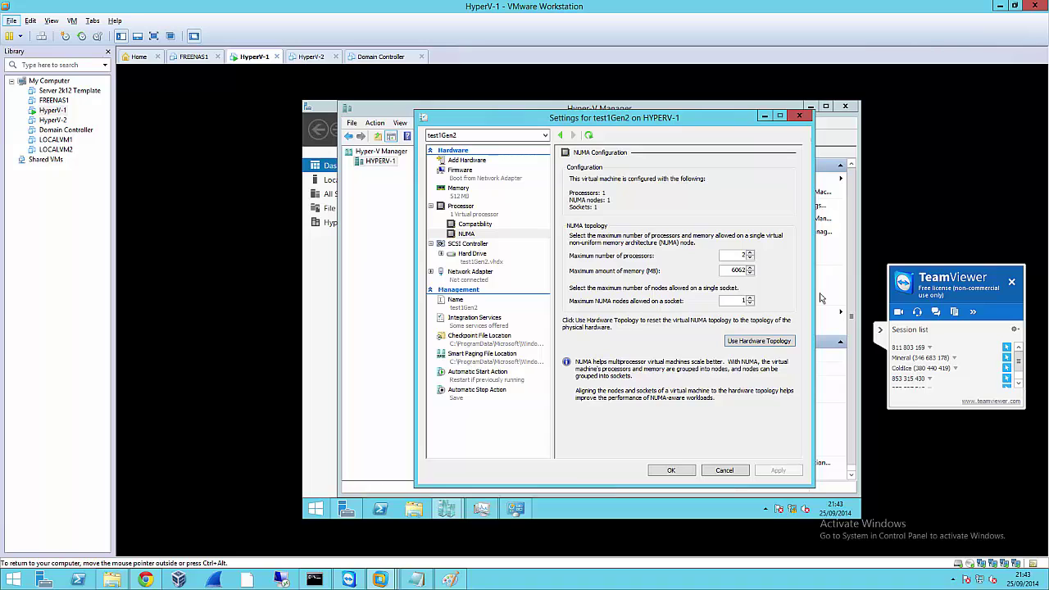
{"action": "right_click", "coordinate": [621, 507]}
{"action": "left_click", "coordinate": [647, 498]}
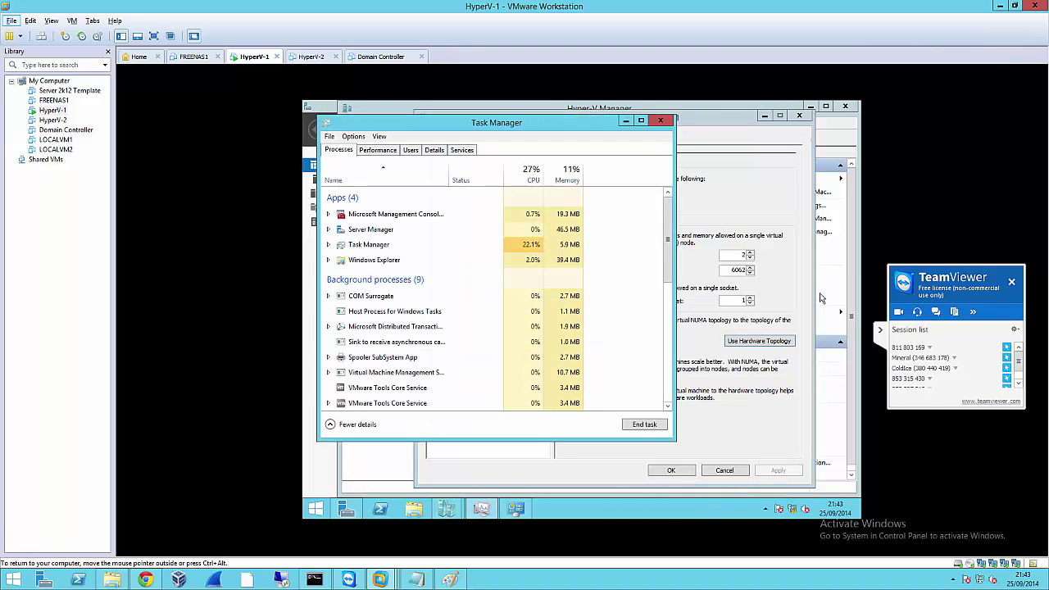
Step: Check the guest's CPU and 8.0 GB memory on Task Manager's Performance tab, then close it
{"action": "left_click", "coordinate": [378, 149]}
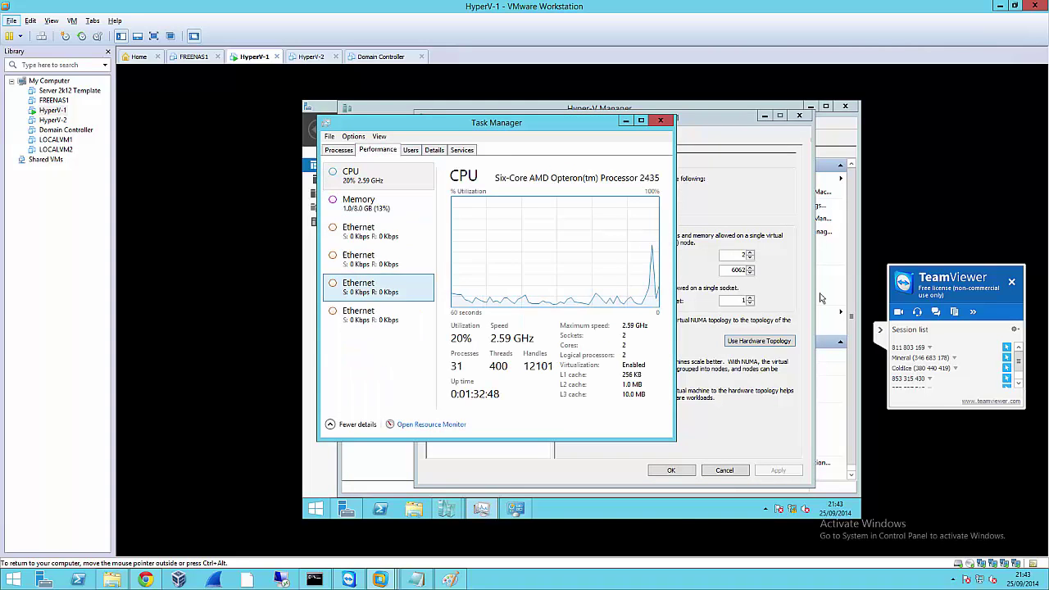
{"action": "left_click", "coordinate": [377, 203]}
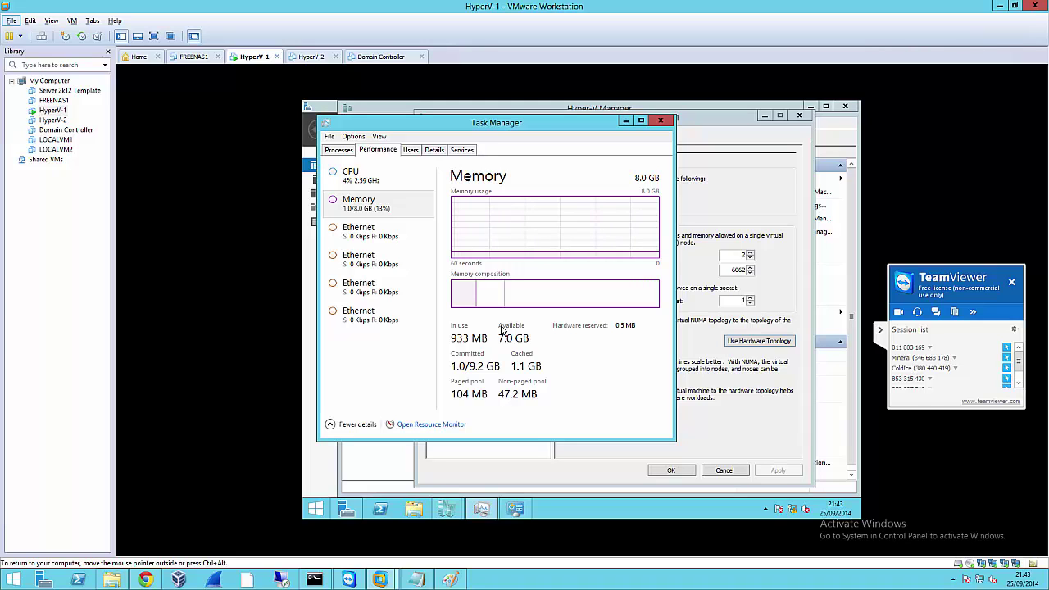
{"action": "key", "text": "alt+F4"}
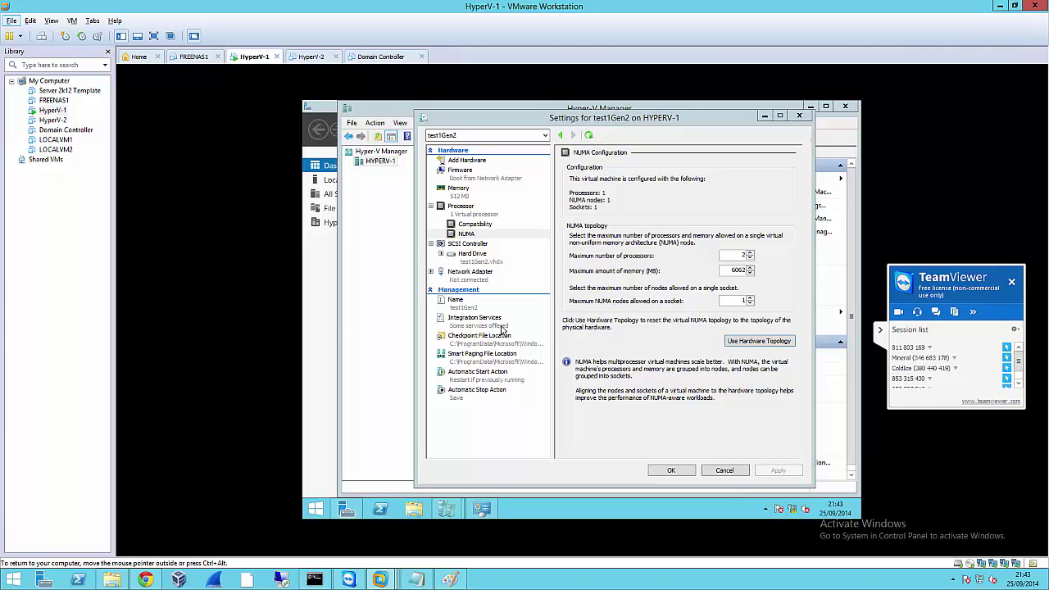
Step: Glance at the NUMA diagram in Paint, show the Downloads folder in File Explorer, then return to Chrome
{"action": "left_click", "coordinate": [449, 579]}
{"action": "left_click", "coordinate": [390, 434]}
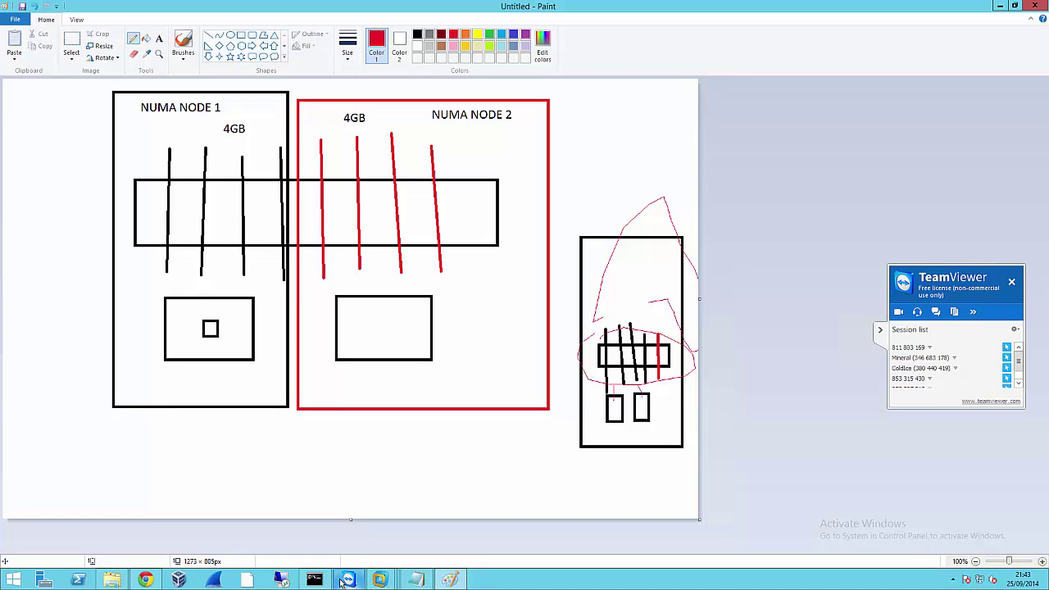
{"action": "left_click", "coordinate": [112, 579]}
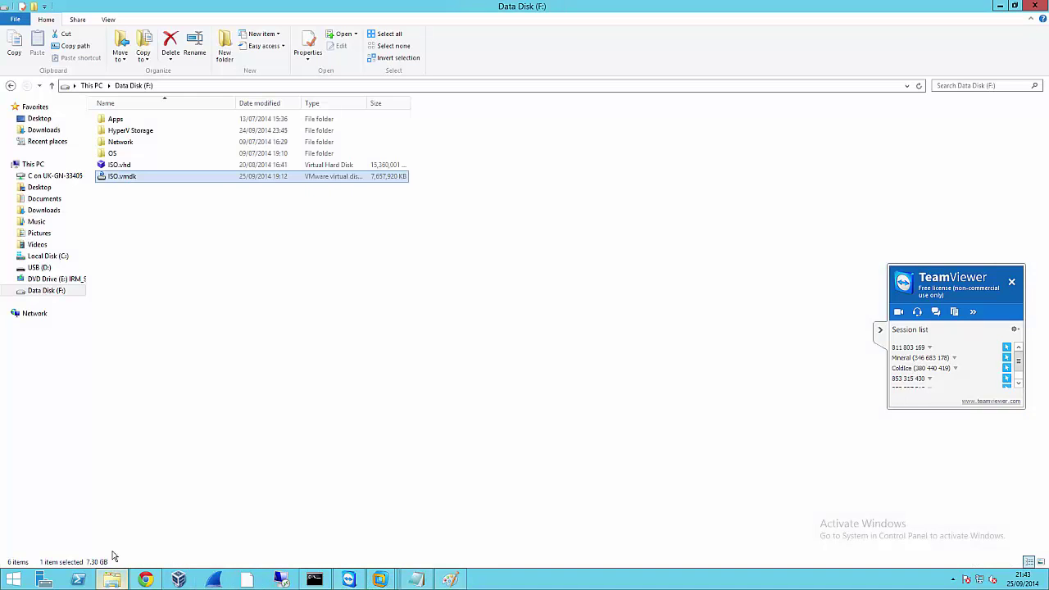
{"action": "left_click", "coordinate": [44, 130]}
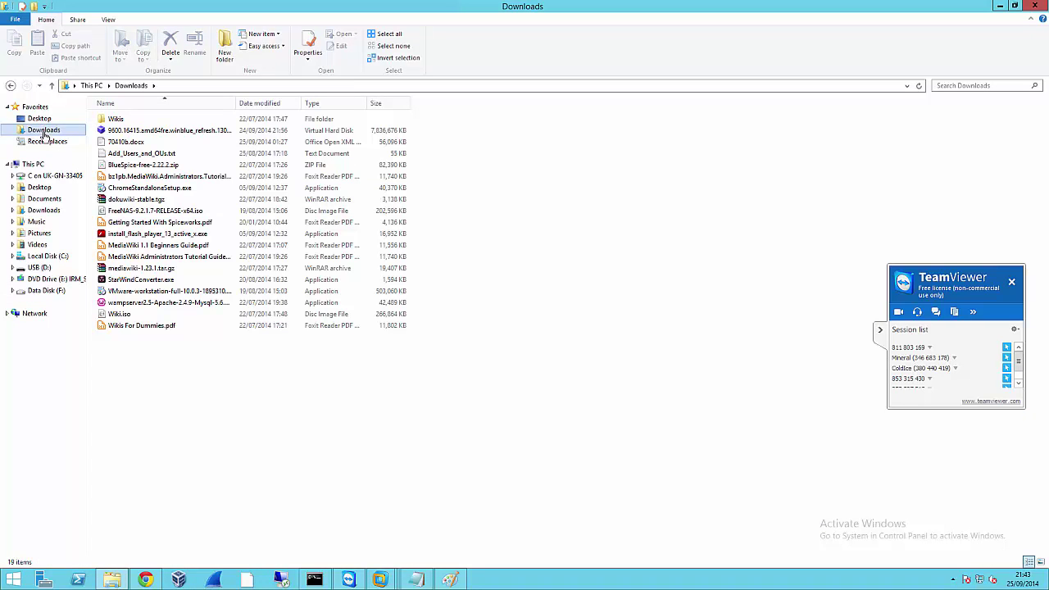
{"action": "left_click", "coordinate": [145, 580]}
Step: Search Google for '70410 question about numa node'
{"action": "left_click", "coordinate": [213, 23]}
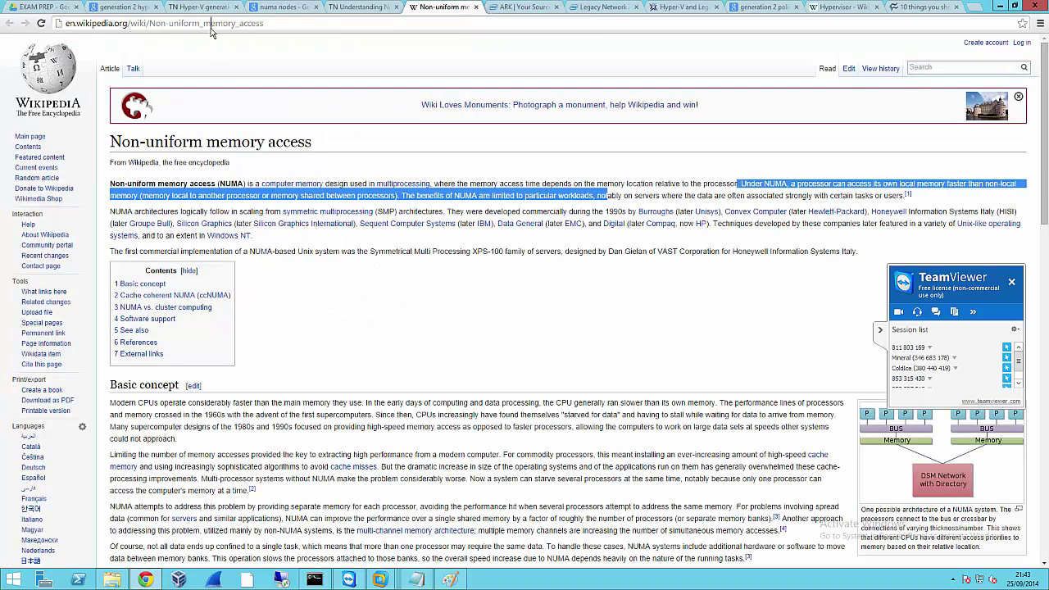
{"action": "type", "text": "questi"}
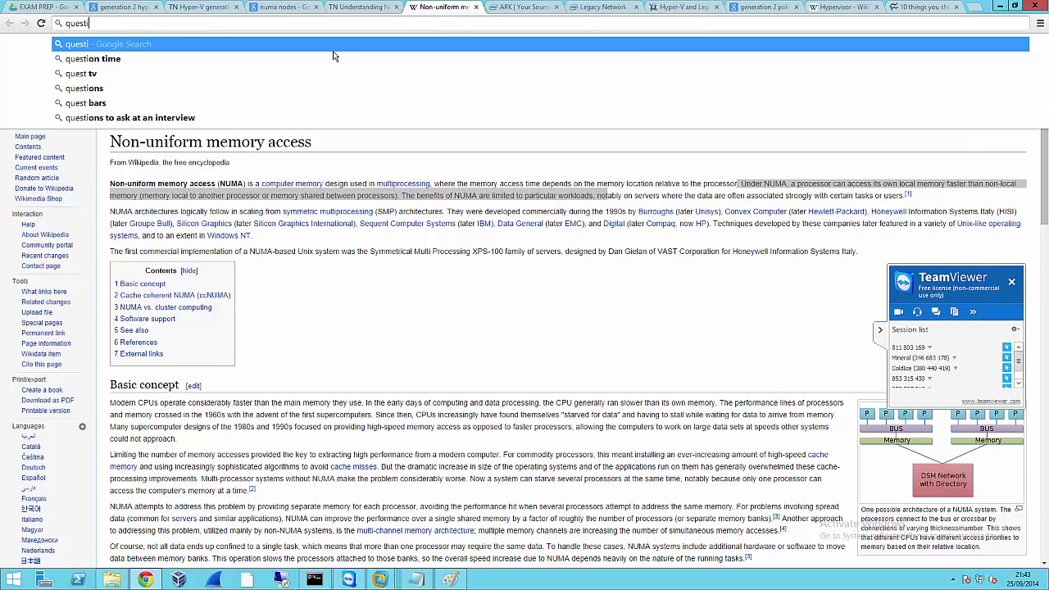
{"action": "type", "text": "on about numa node"}
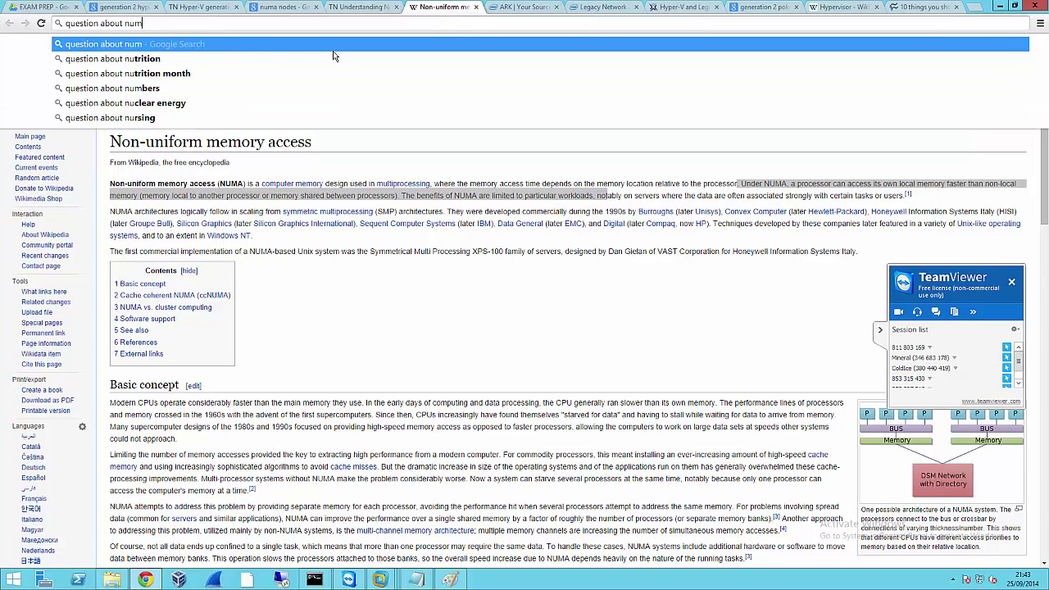
{"action": "key", "text": "Return"}
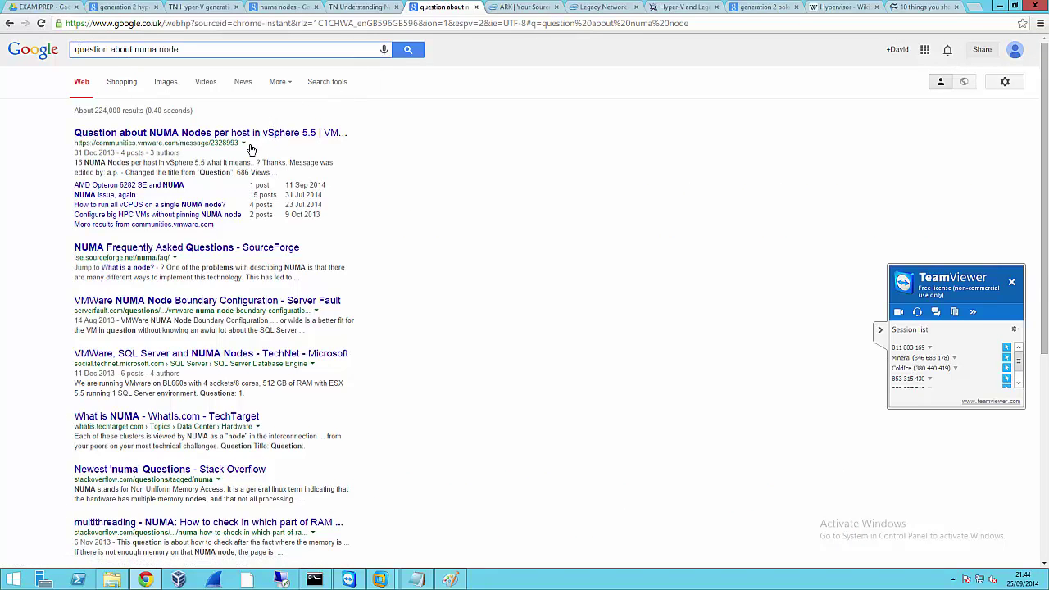
{"action": "type", "text": "70410"}
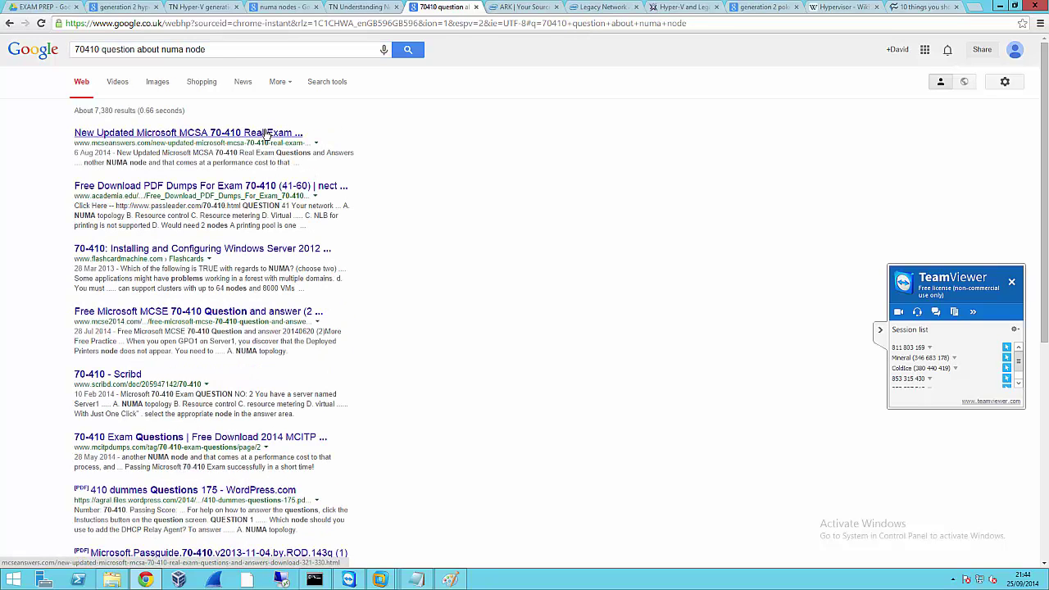
Step: Open the first 70-410 exam result in a new tab, then return to the Downloads folder
{"action": "right_click", "coordinate": [265, 133]}
{"action": "left_click", "coordinate": [274, 137]}
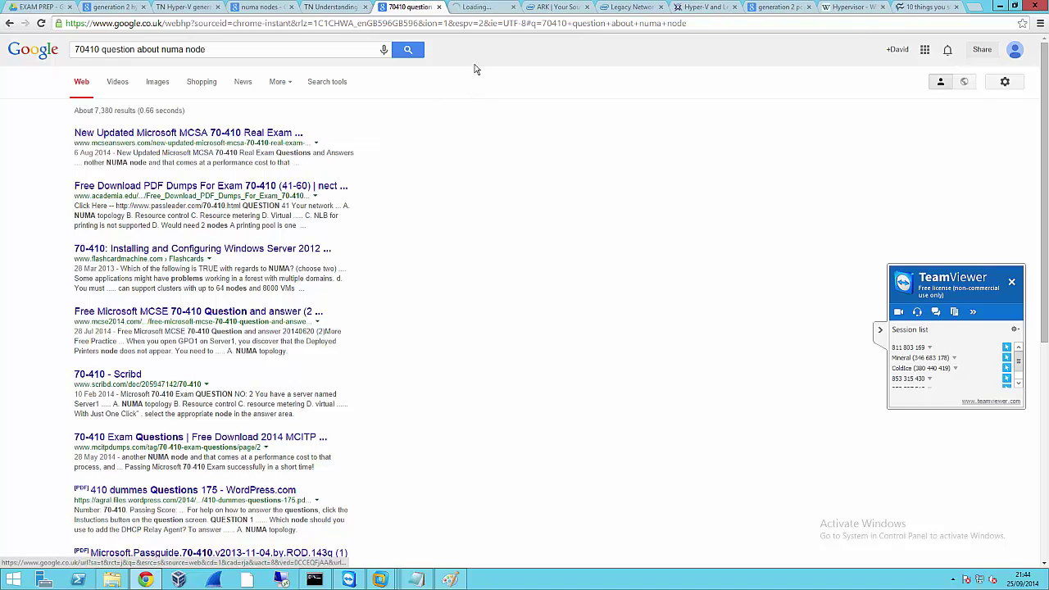
{"action": "left_click", "coordinate": [480, 8]}
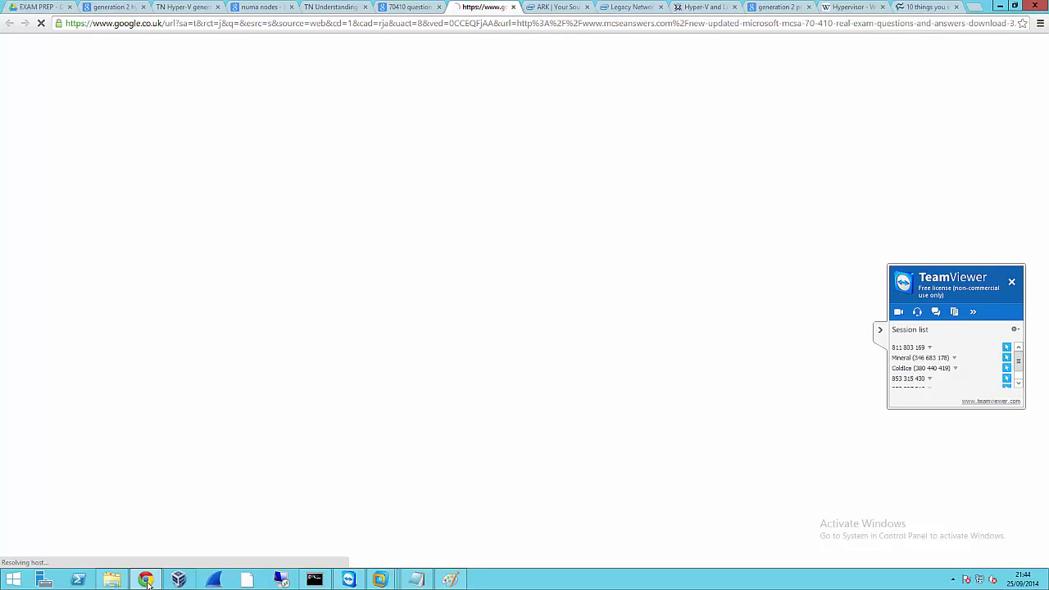
{"action": "left_click", "coordinate": [120, 581]}
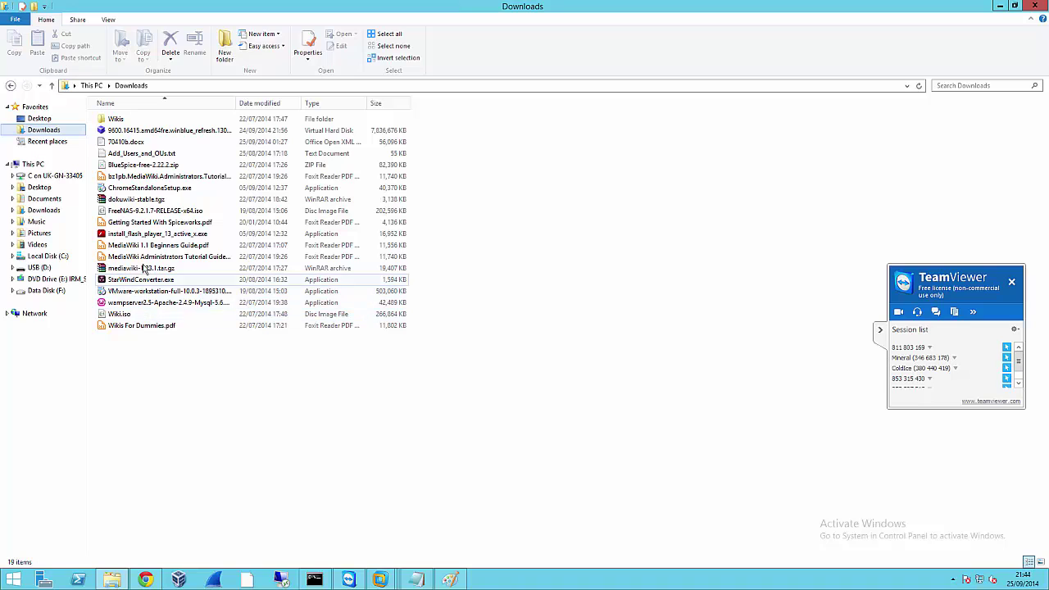
Step: Open 70410b.docx in WordPad and scroll through Question 1 on the 3-TB virtual hard disk
{"action": "double_click", "coordinate": [131, 142]}
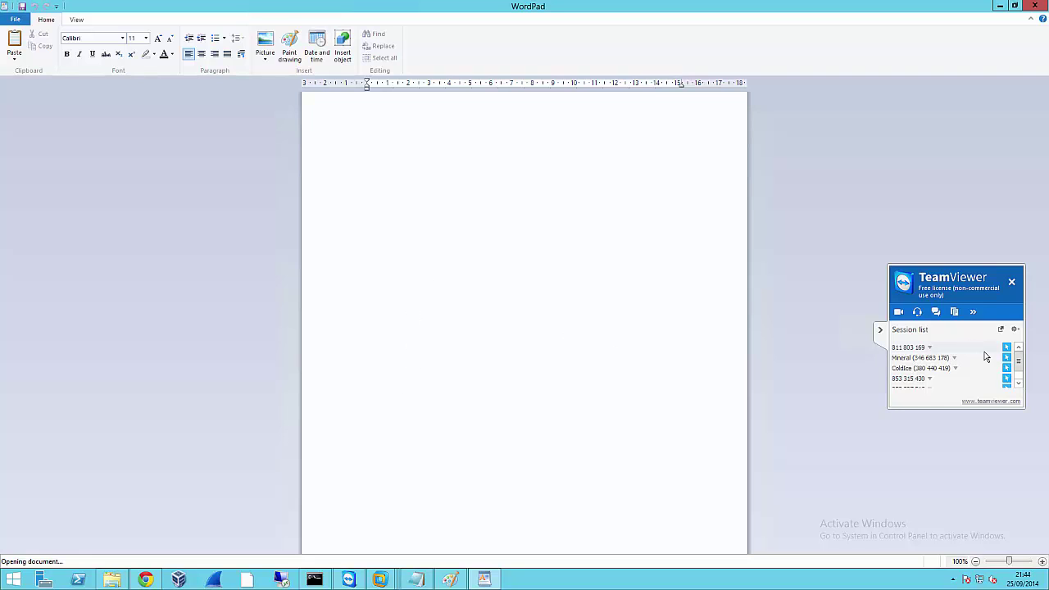
{"action": "scroll", "coordinate": [1020, 370], "scroll_direction": "down", "scroll_amount": 1}
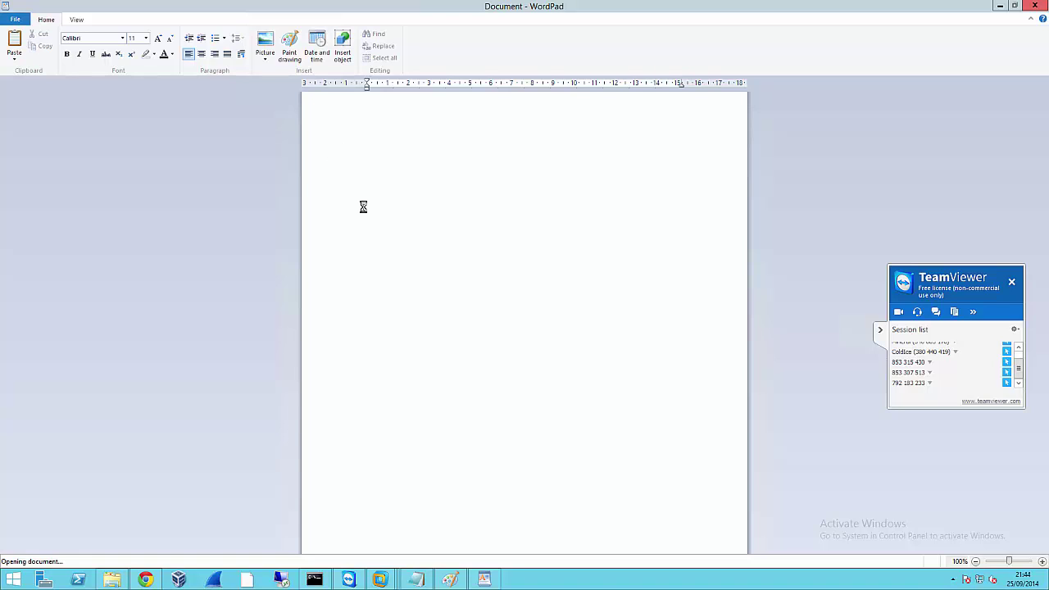
{"action": "mouse_move", "coordinate": [394, 579]}
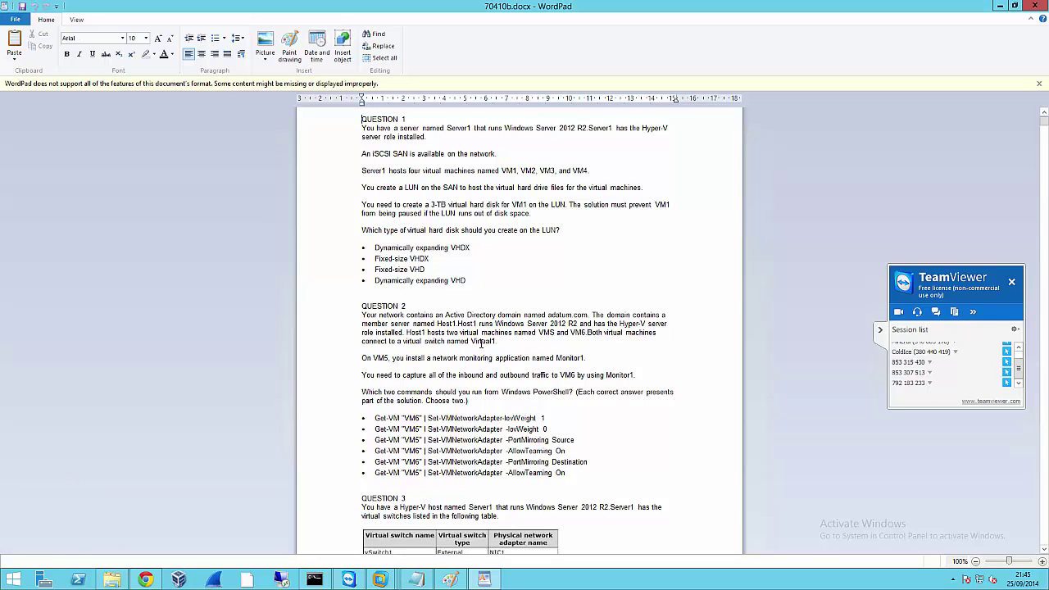
Step: Search the document for 'num', stepping through matches in Questions 11, 12, 13, 39, 76 and 106
{"action": "key", "text": "ctrl+f"}
{"action": "type", "text": "numa"}
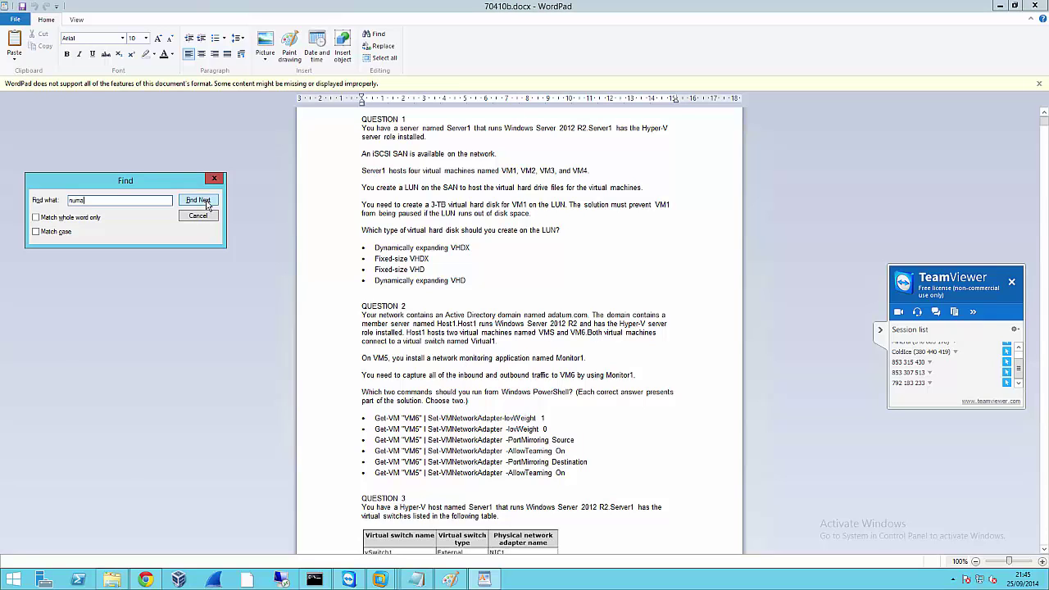
{"action": "left_click", "coordinate": [204, 202]}
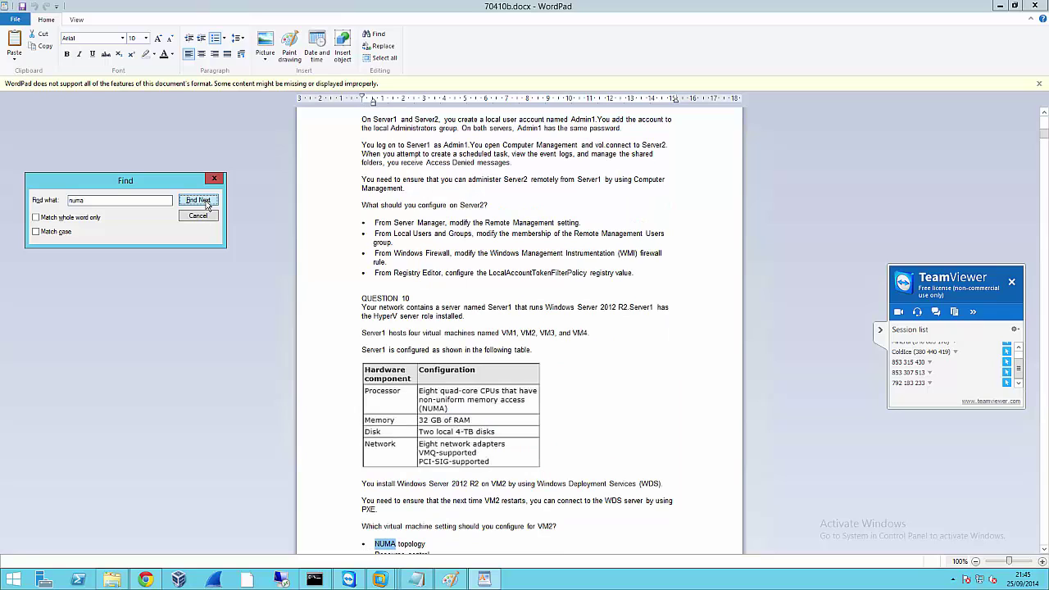
{"action": "left_click", "coordinate": [205, 202]}
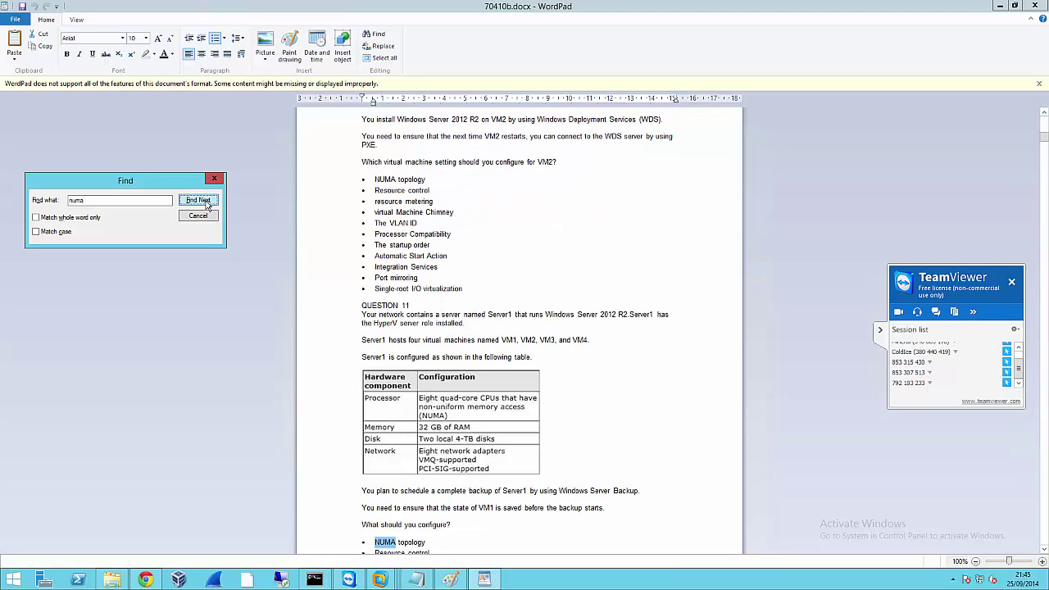
{"action": "left_click", "coordinate": [204, 202]}
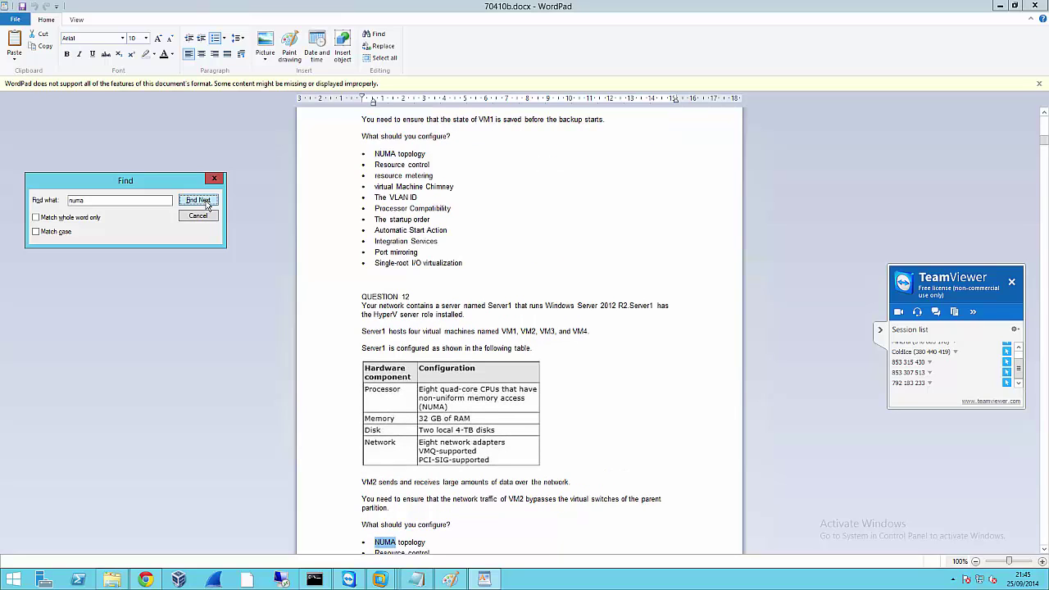
{"action": "left_click", "coordinate": [205, 202]}
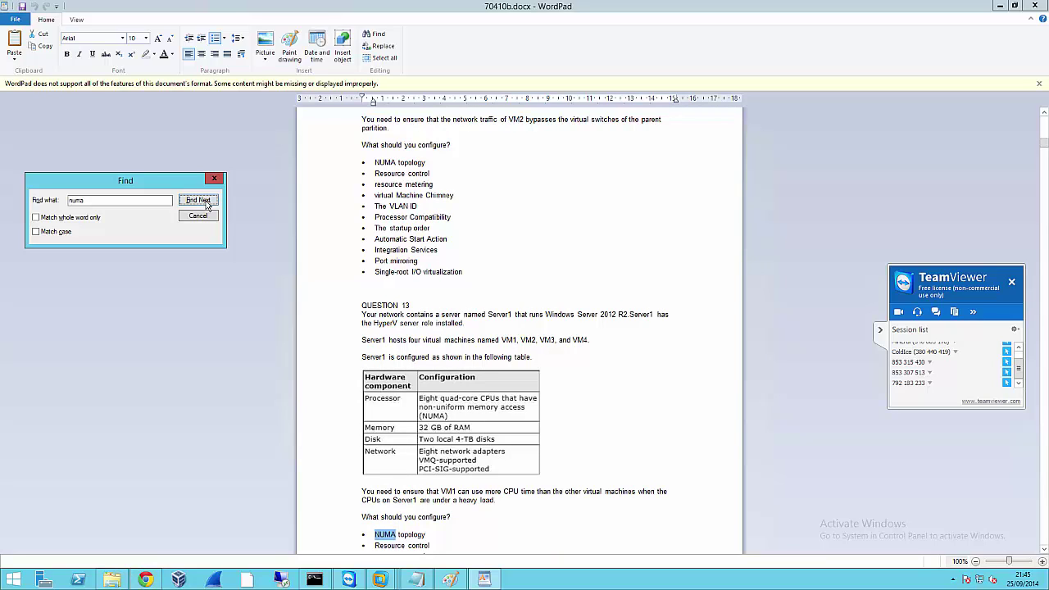
{"action": "mouse_move", "coordinate": [345, 577]}
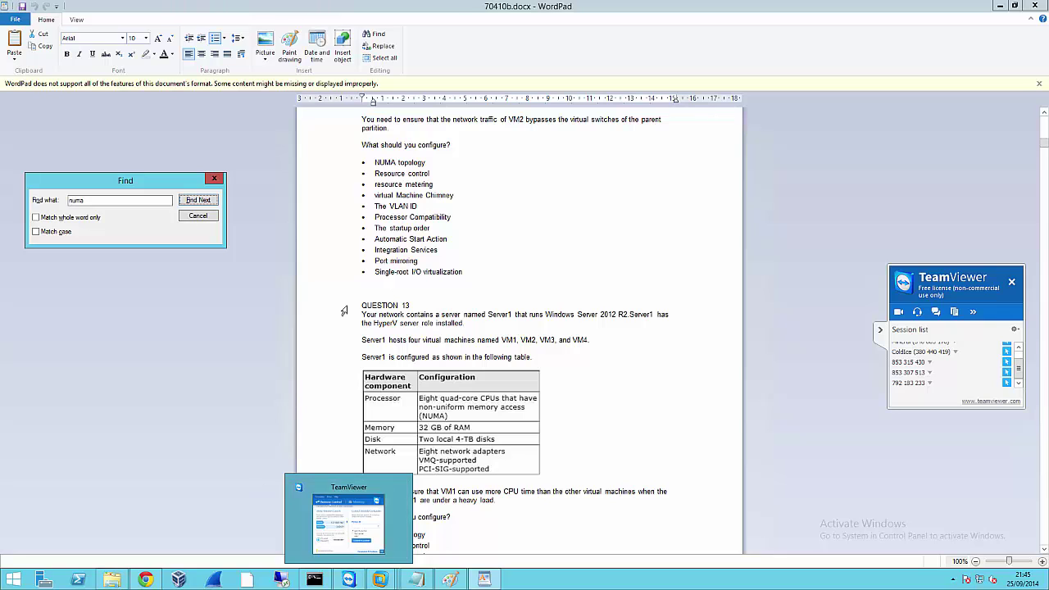
{"action": "left_click", "coordinate": [205, 202]}
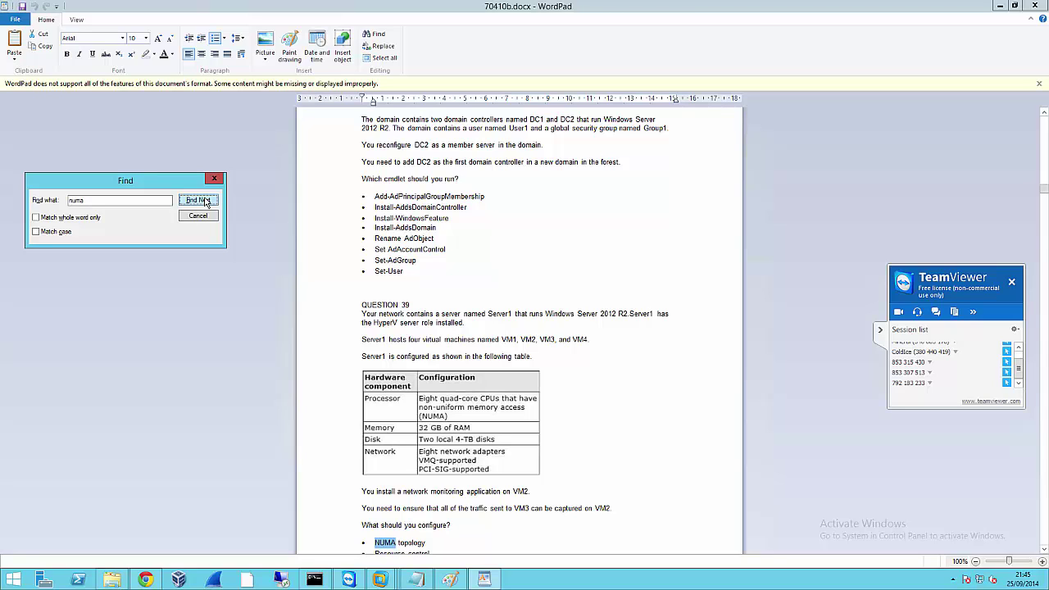
{"action": "left_click", "coordinate": [205, 201]}
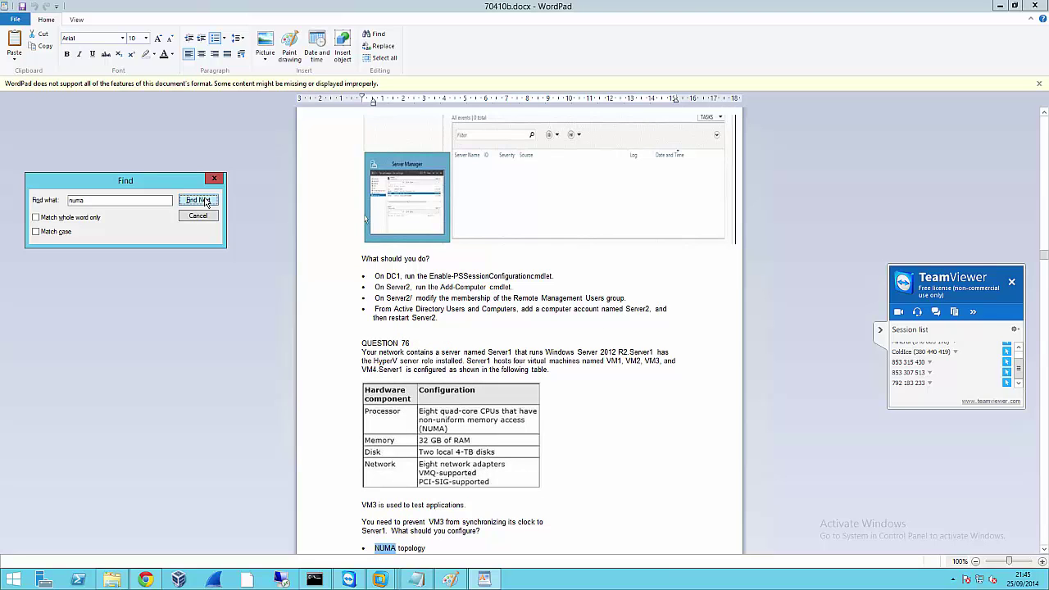
{"action": "left_click", "coordinate": [205, 202]}
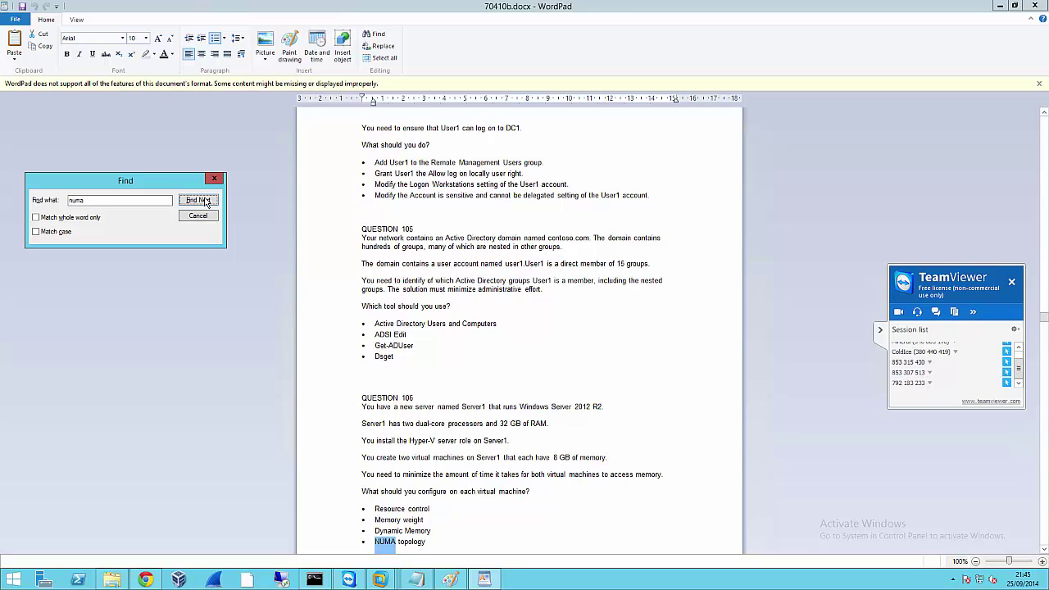
Step: Place the insertion point at the QUESTION 106 heading and its answer options
{"action": "left_click", "coordinate": [431, 530]}
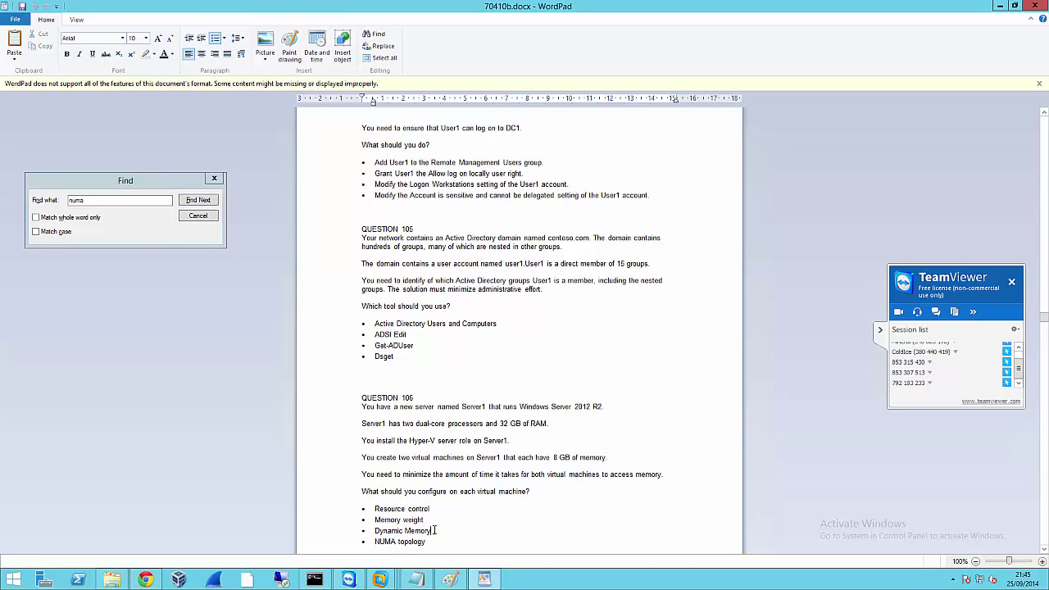
{"action": "scroll", "coordinate": [434, 530], "scroll_direction": "down", "scroll_amount": 8}
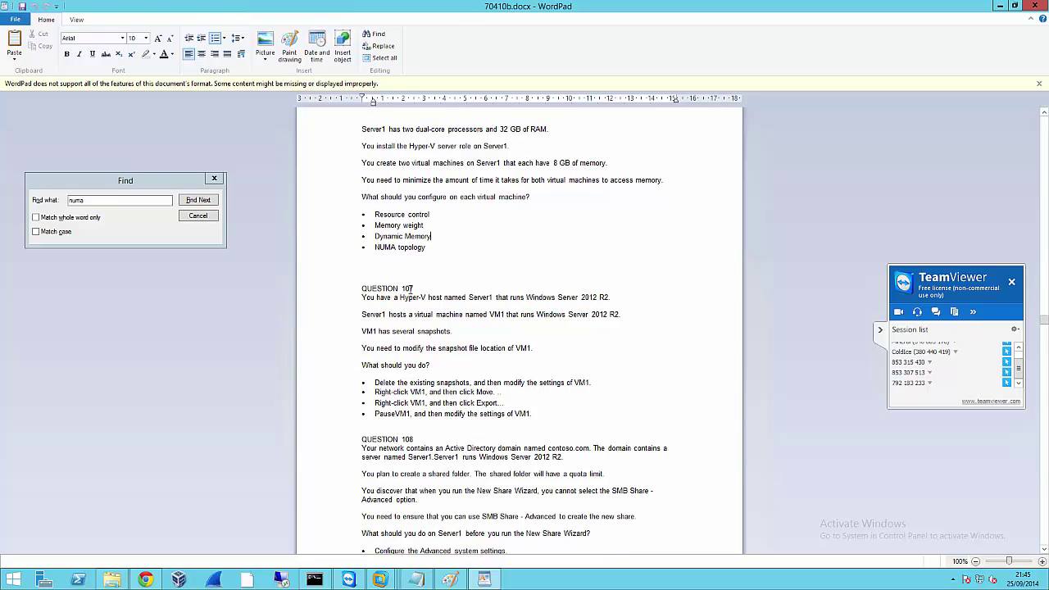
{"action": "scroll", "coordinate": [426, 261], "scroll_direction": "up", "scroll_amount": 1}
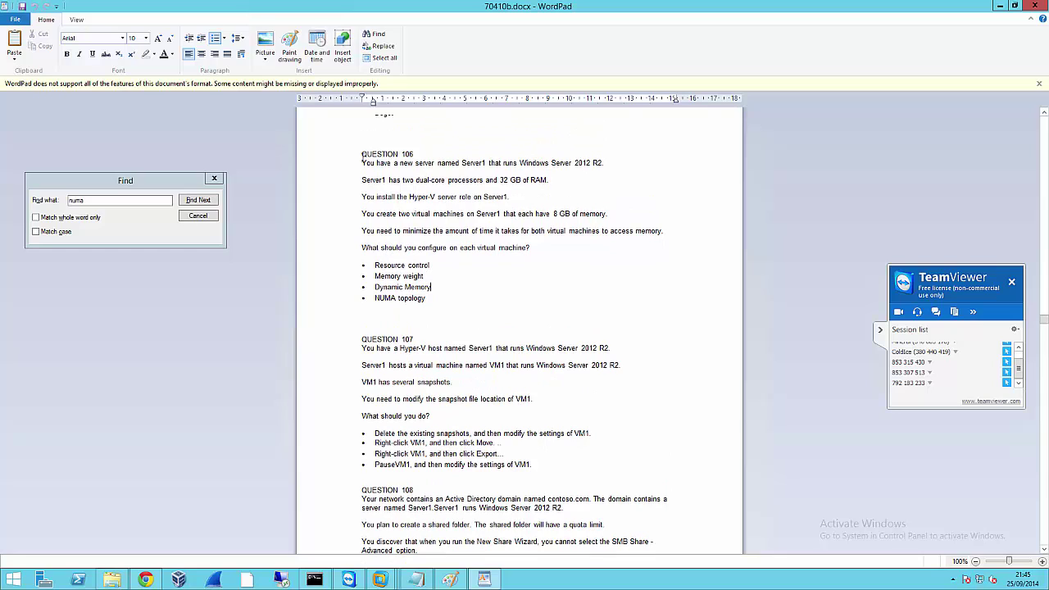
{"action": "left_click", "coordinate": [362, 156]}
{"action": "left_click", "coordinate": [424, 275]}
Step: Zoom the document to 150%, then highlight the memory access time requirement and 'Resource control' option
{"action": "left_click", "coordinate": [1042, 561]}
{"action": "left_click", "coordinate": [1041, 561]}
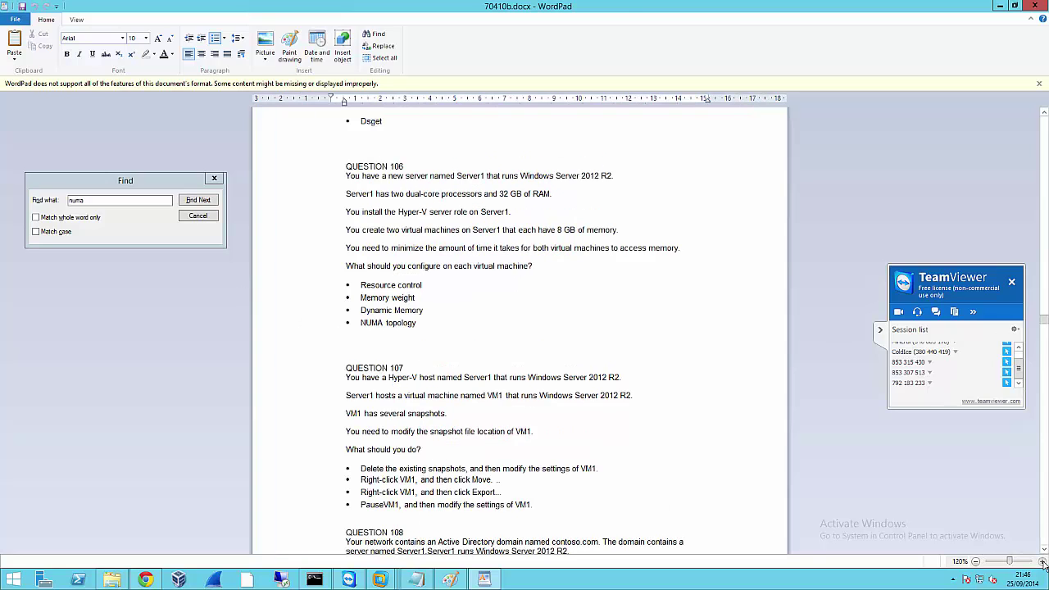
{"action": "left_click", "coordinate": [1041, 561]}
{"action": "left_click", "coordinate": [1042, 561]}
{"action": "left_click", "coordinate": [1041, 561]}
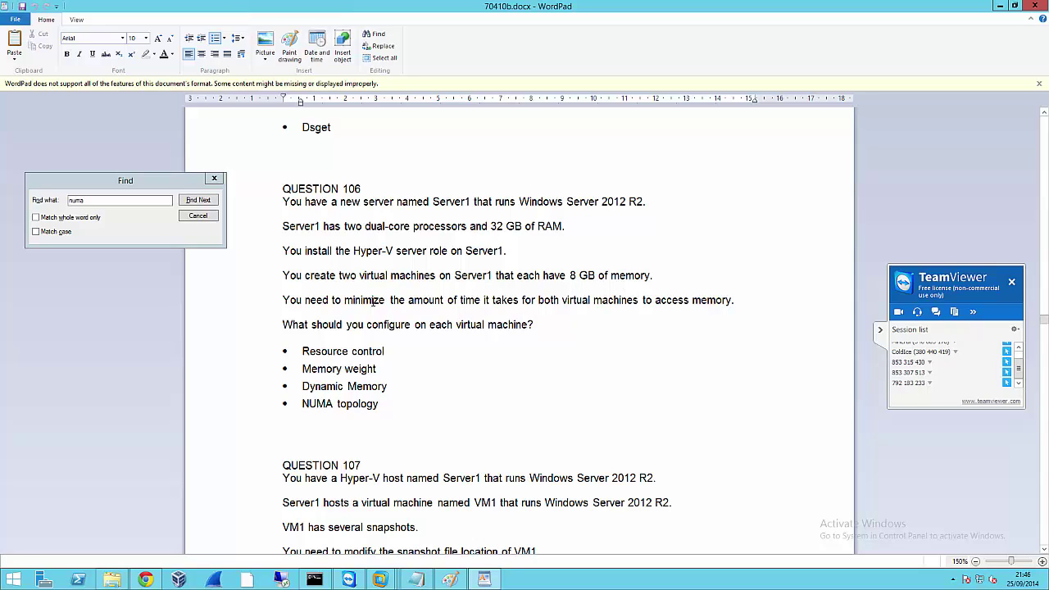
{"action": "left_click_drag", "start_coordinate": [408, 299], "coordinate": [415, 301]}
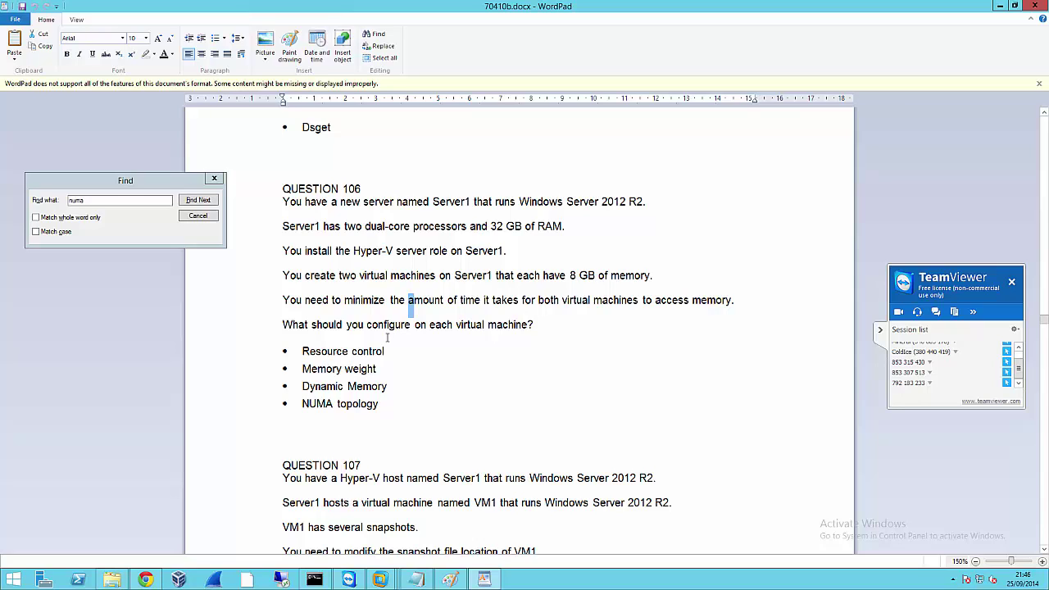
{"action": "left_click_drag", "start_coordinate": [389, 349], "coordinate": [319, 353]}
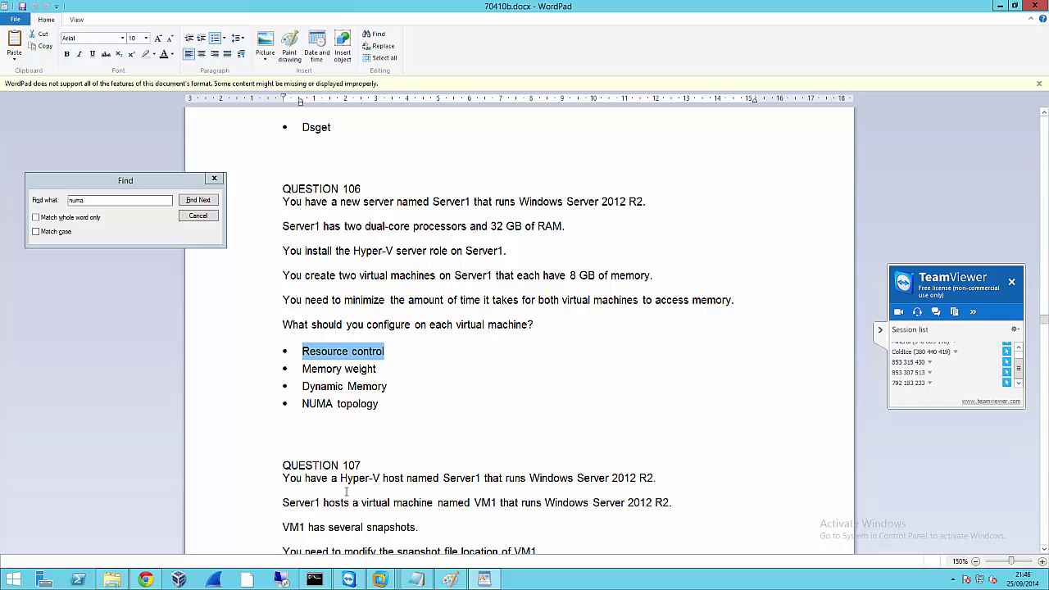
Step: Review test1Gen2's Compatibility, Processor and Memory settings, then return to Question 106 in WordPad
{"action": "mouse_move", "coordinate": [380, 579]}
{"action": "left_click", "coordinate": [389, 541]}
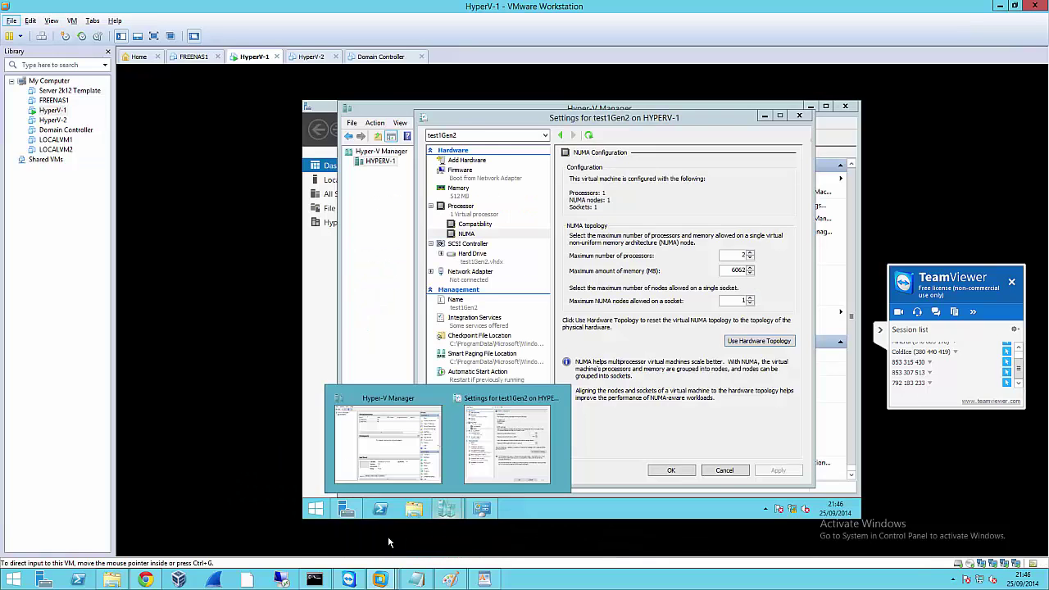
{"action": "left_click", "coordinate": [474, 225]}
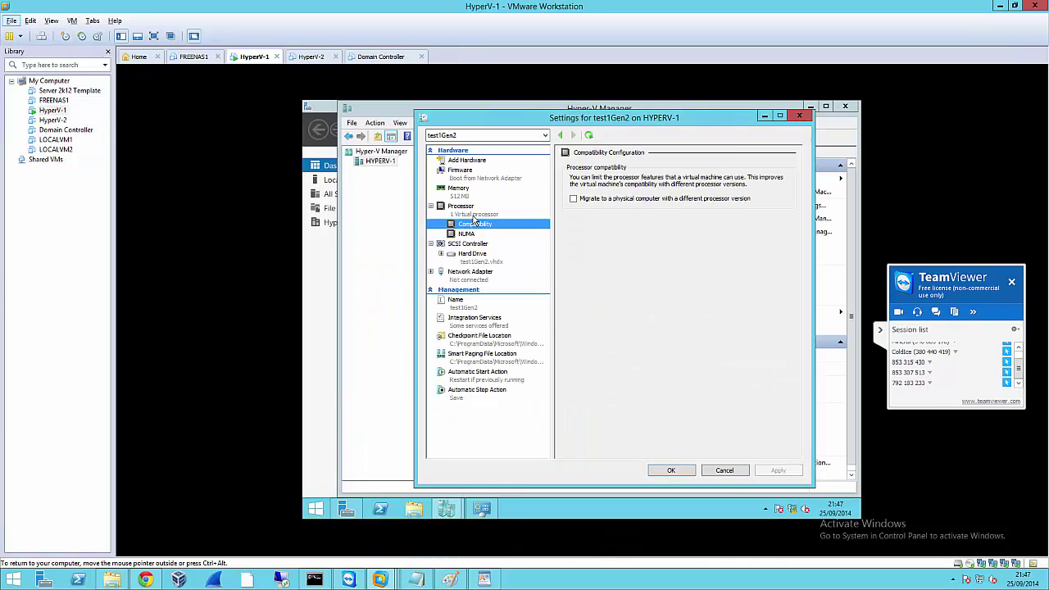
{"action": "left_click", "coordinate": [459, 206]}
{"action": "left_click", "coordinate": [455, 192]}
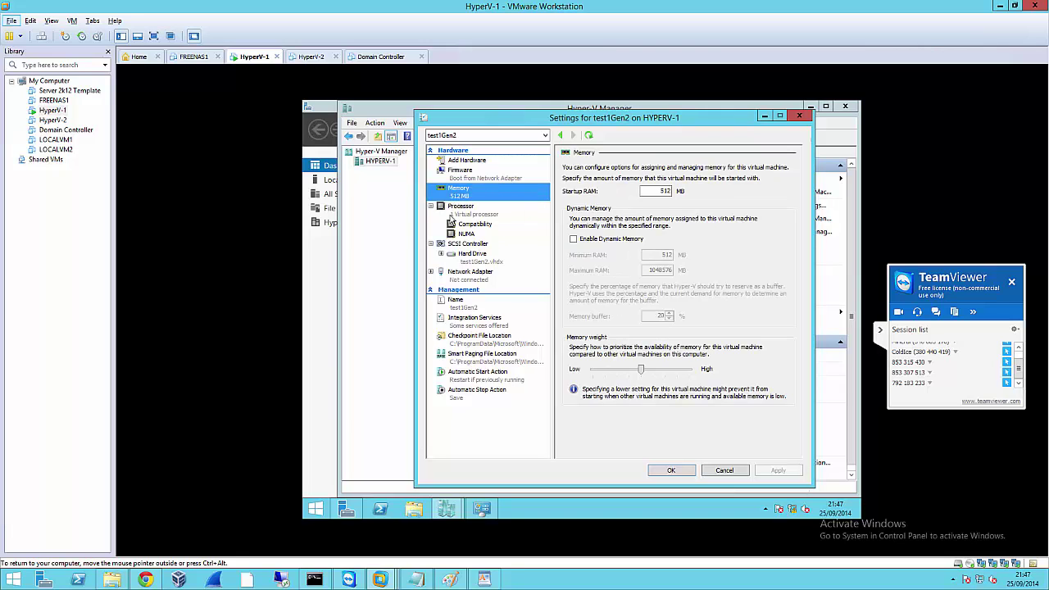
{"action": "left_click", "coordinate": [458, 213]}
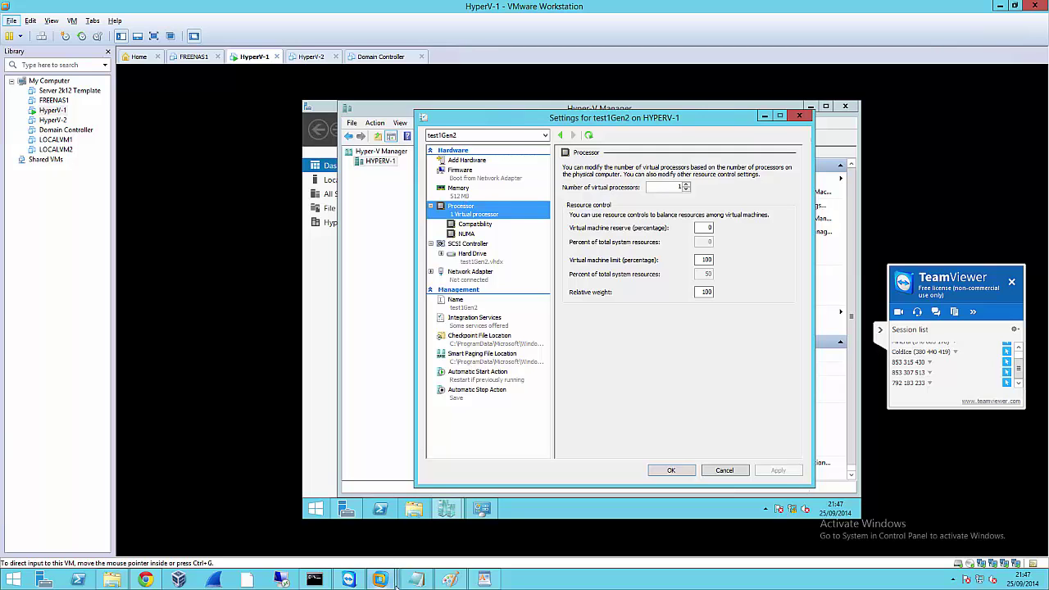
{"action": "left_click", "coordinate": [483, 579]}
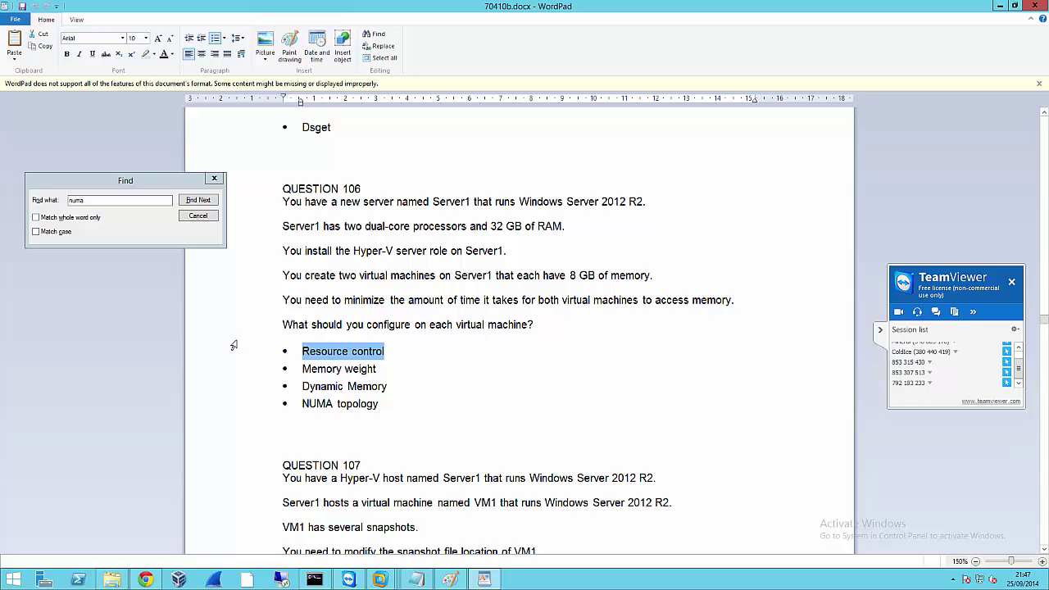
{"action": "left_click", "coordinate": [484, 580]}
{"action": "left_click", "coordinate": [449, 579]}
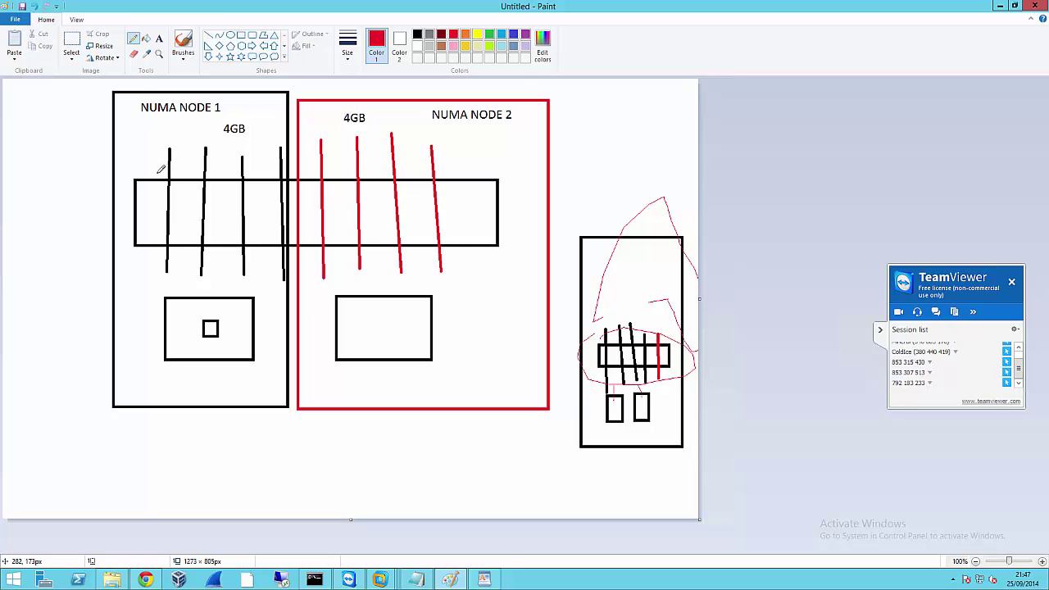
{"action": "left_click", "coordinate": [999, 5]}
{"action": "left_click", "coordinate": [483, 579]}
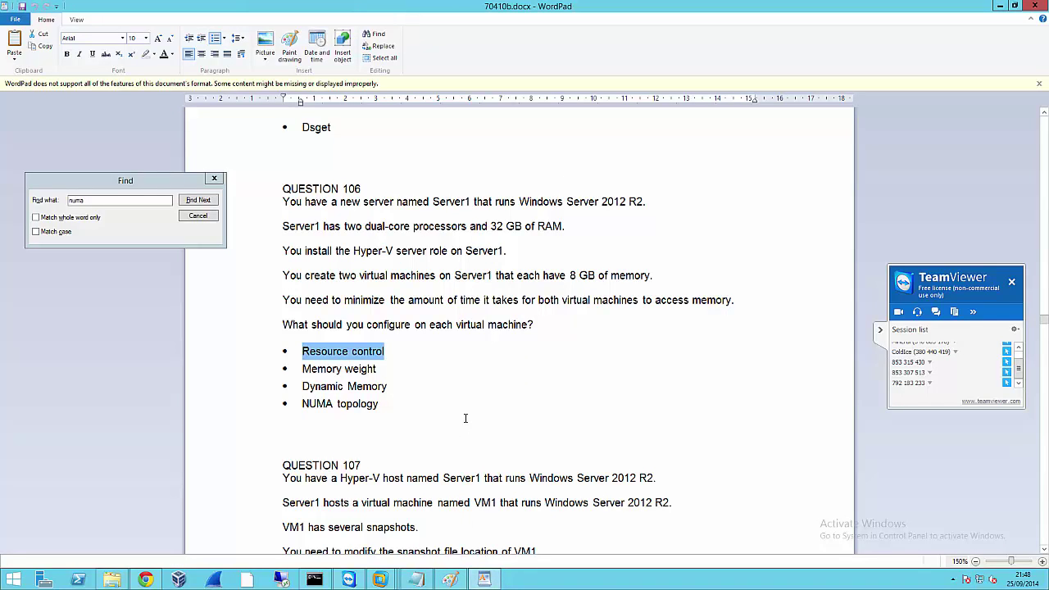
{"action": "left_click_drag", "start_coordinate": [495, 202], "coordinate": [495, 227]}
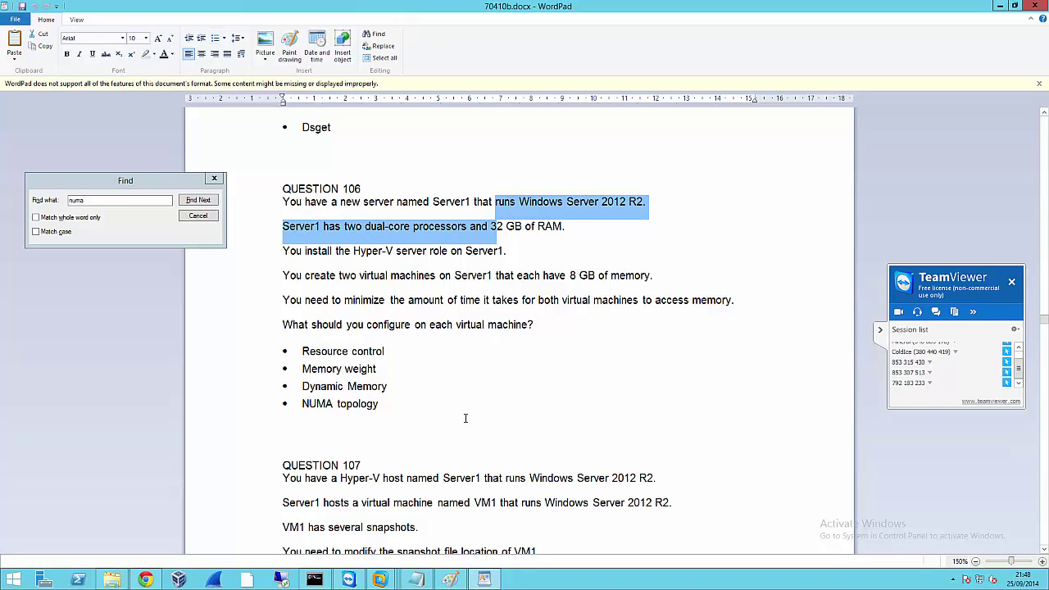
{"action": "key", "text": "Right"}
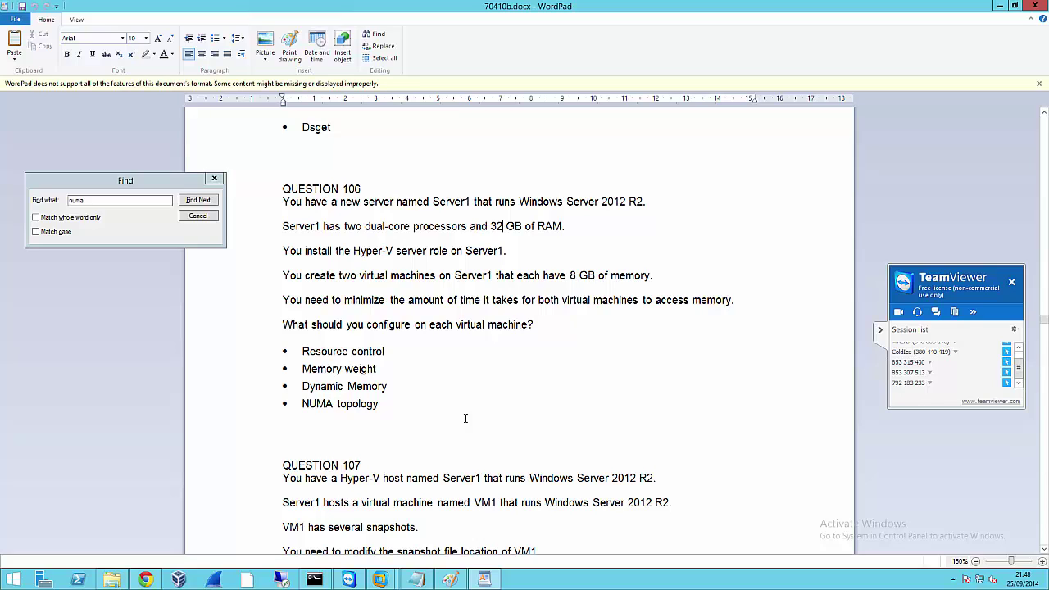
{"action": "key", "text": "ctrl+Left"}
{"action": "key", "text": "shift+Down"}
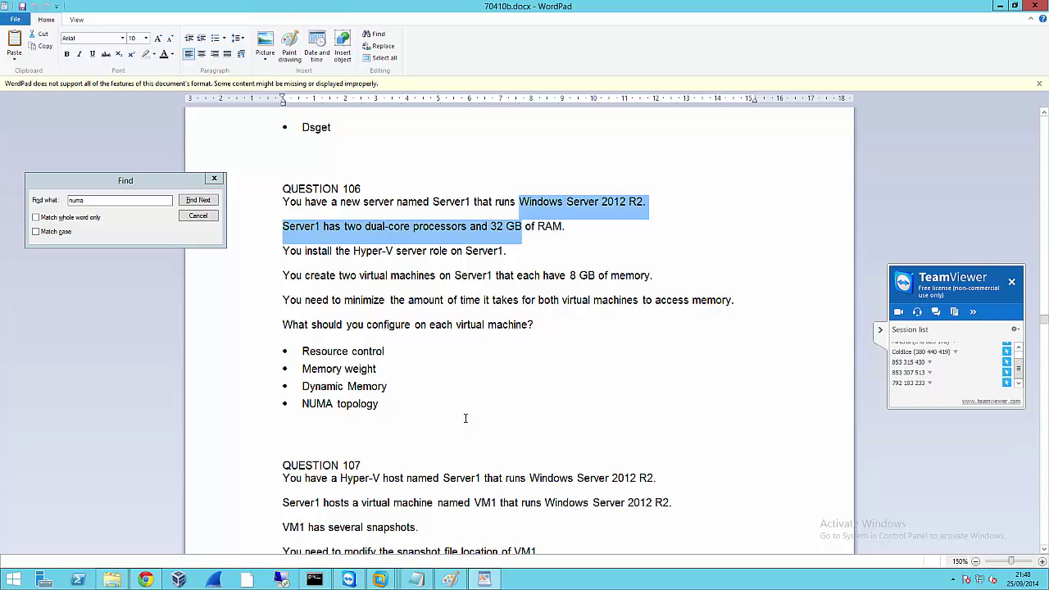
{"action": "key", "text": "Right"}
{"action": "key", "text": "shift+Up"}
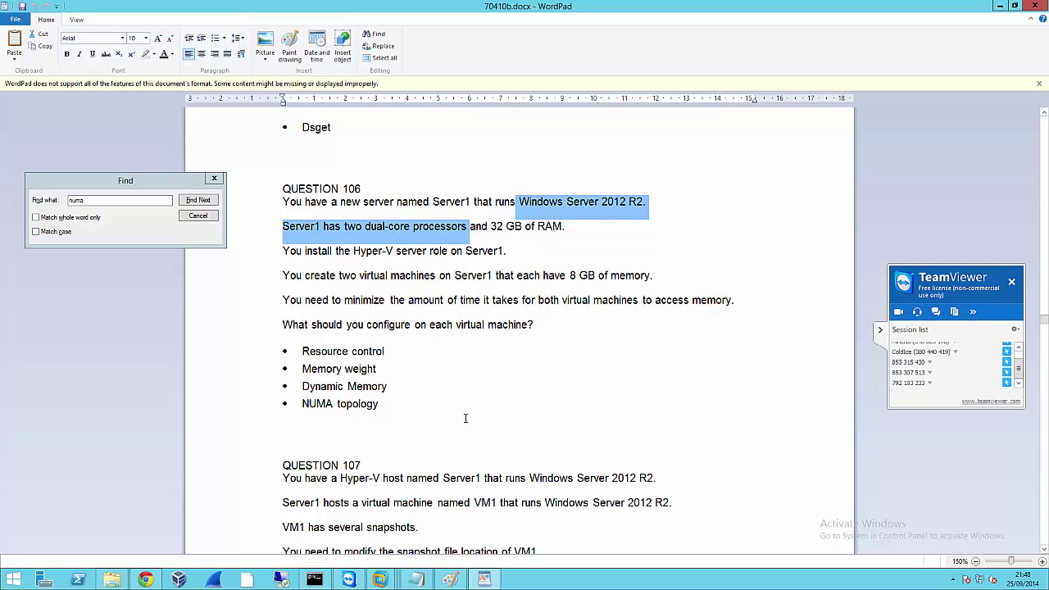
{"action": "key", "text": "shift+Down"}
{"action": "key", "text": "Right"}
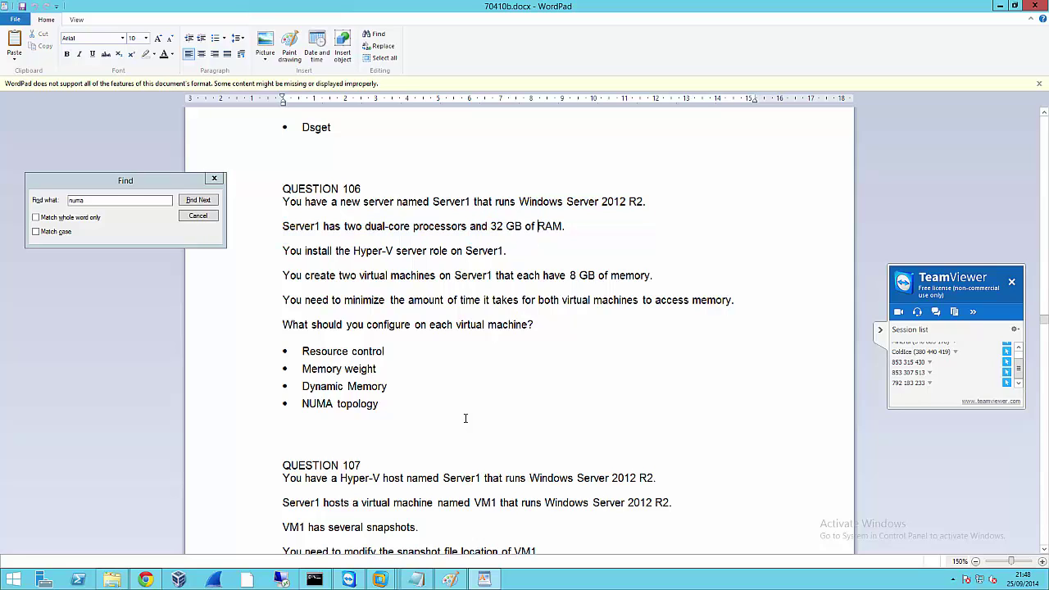